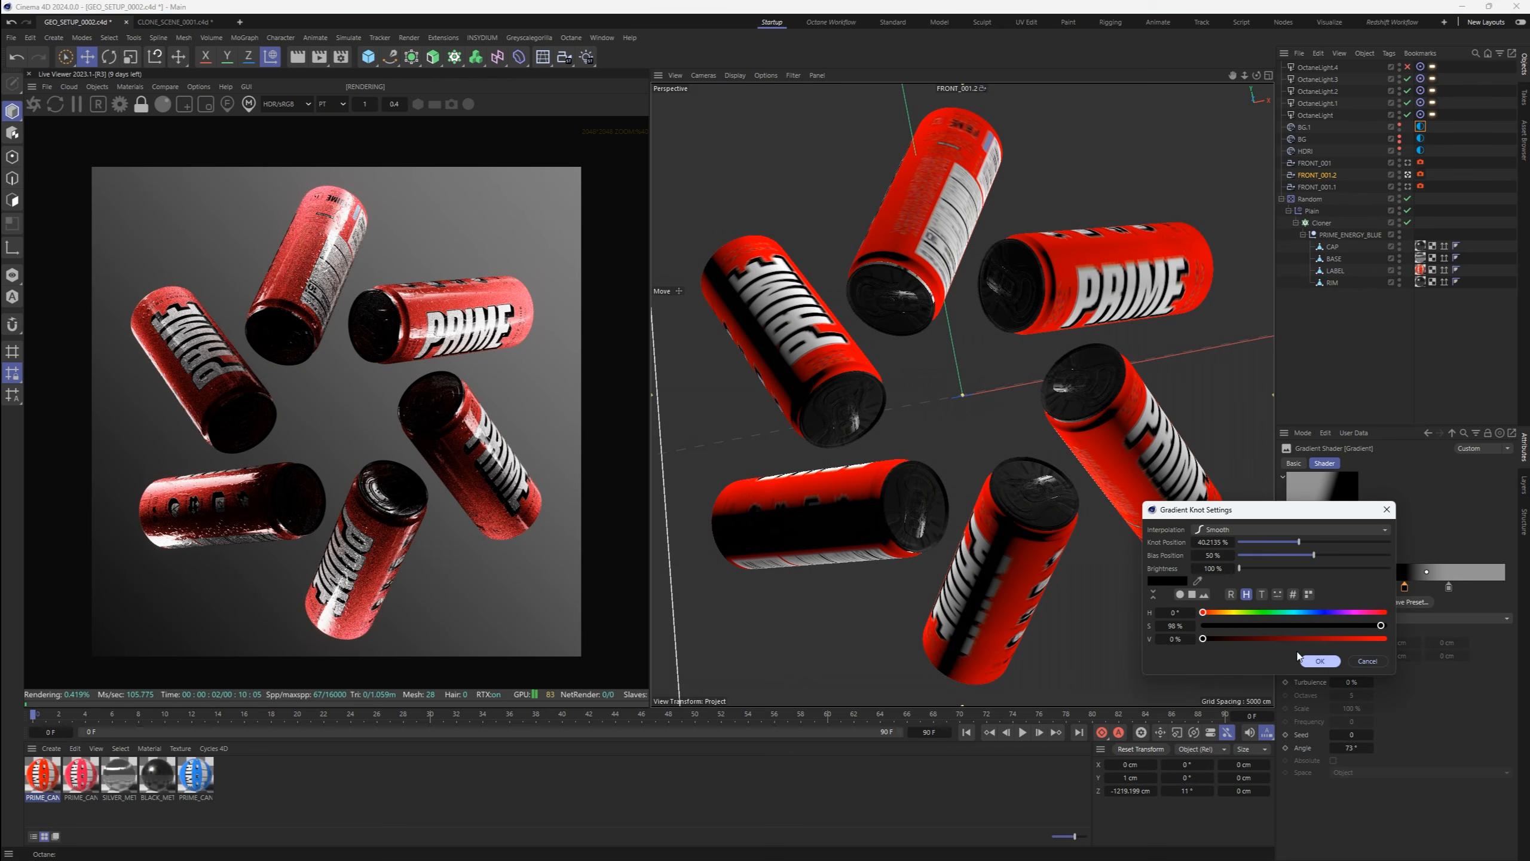
Recolour the dark knot of the BG.1 environment's gradient to dark red
{"action": "left_click", "coordinate": [1304, 639]}
{"action": "left_click", "coordinate": [1317, 662]}
{"action": "scroll", "coordinate": [395, 432], "scroll_direction": "up", "scroll_amount": 3}
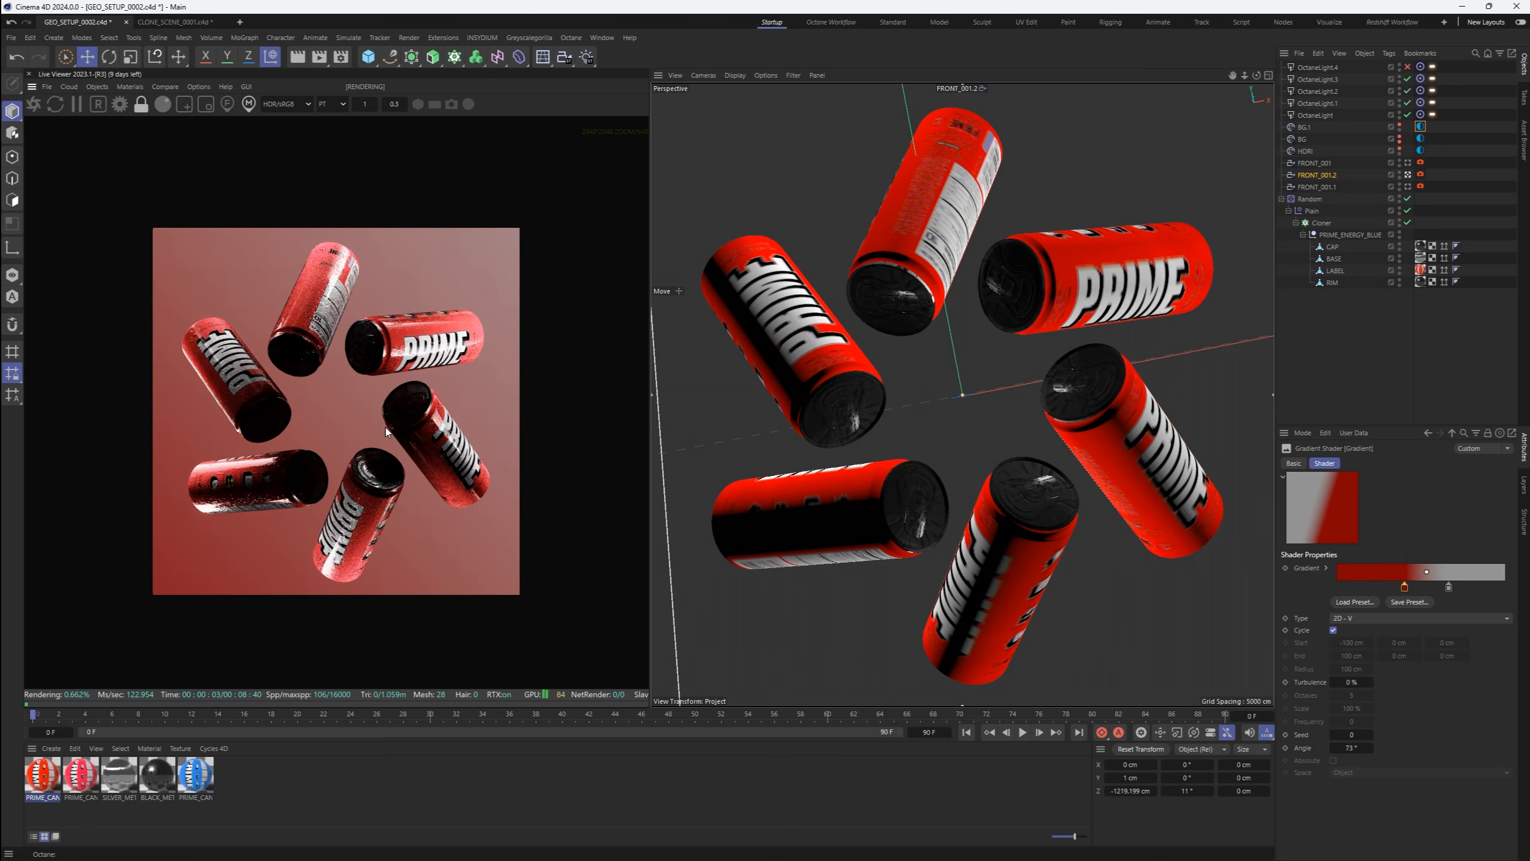
Set the HDRI environment's power to 0.5
{"action": "left_click", "coordinate": [1421, 150]}
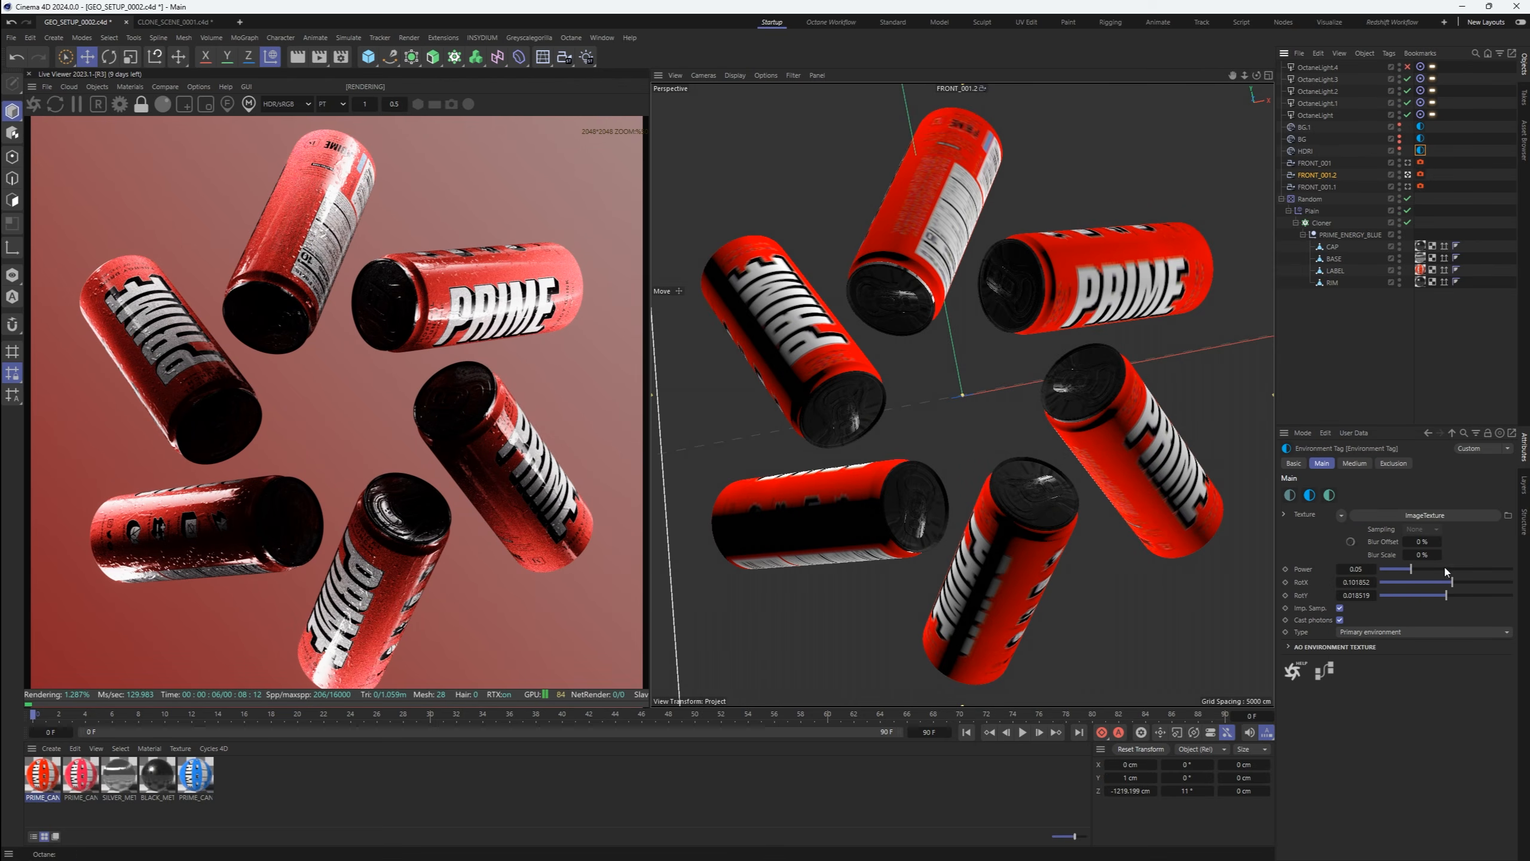
{"action": "left_click", "coordinate": [1355, 568]}
{"action": "type", "text": "0.5"}
{"action": "key", "text": "Return"}
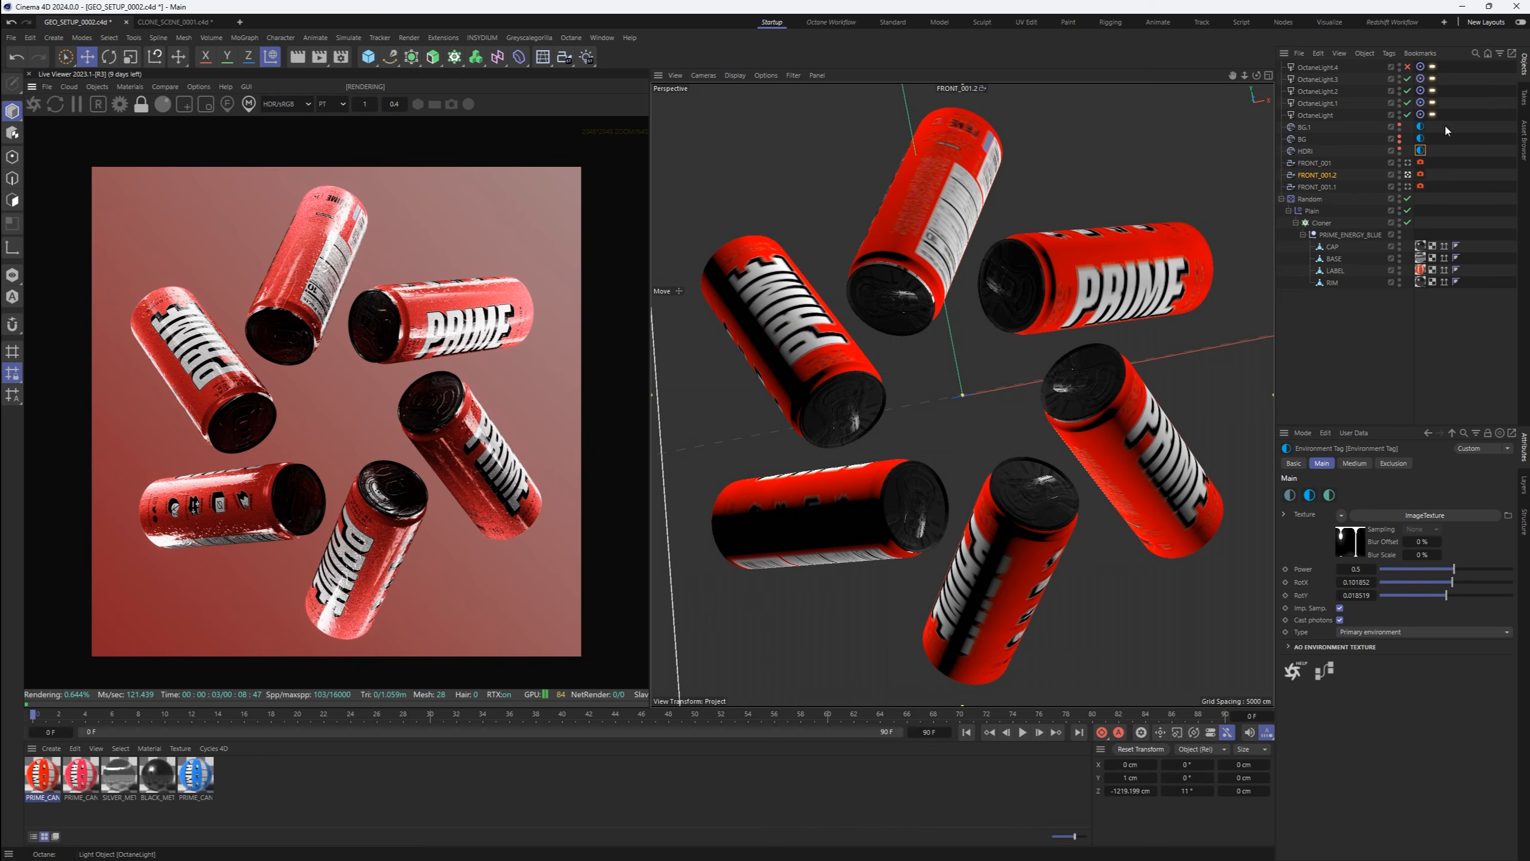
Recolour the light grey knot of the BG.1 environment's gradient to a light salmon red
{"action": "left_click", "coordinate": [1421, 126]}
{"action": "left_click", "coordinate": [1353, 542]}
{"action": "double_click", "coordinate": [1449, 587]}
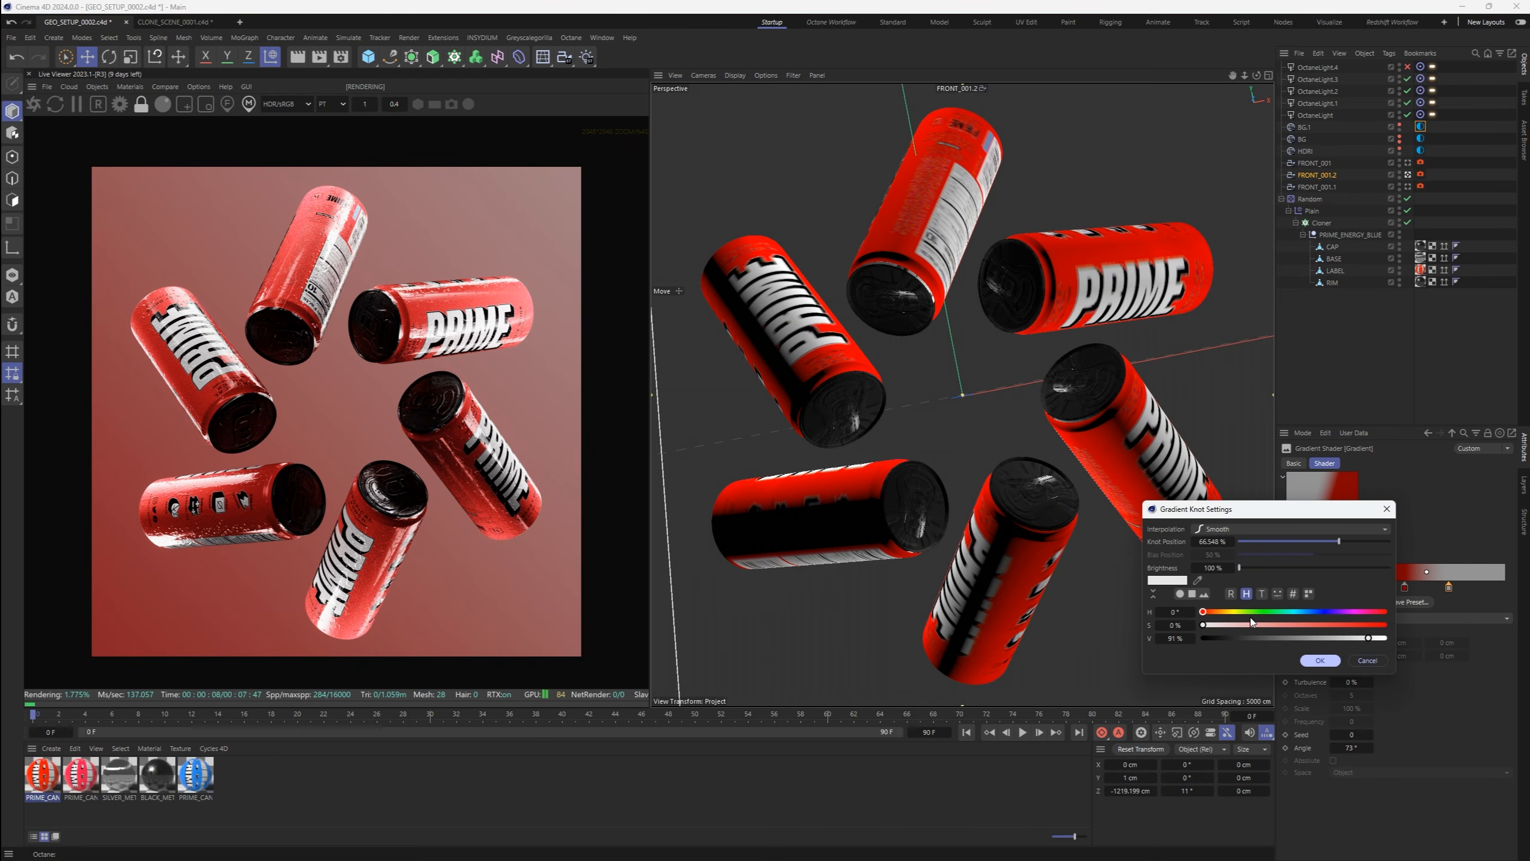
{"action": "left_click", "coordinate": [1252, 625]}
{"action": "left_click", "coordinate": [1320, 660]}
{"action": "double_click", "coordinate": [1449, 587]}
{"action": "left_click", "coordinate": [1320, 660]}
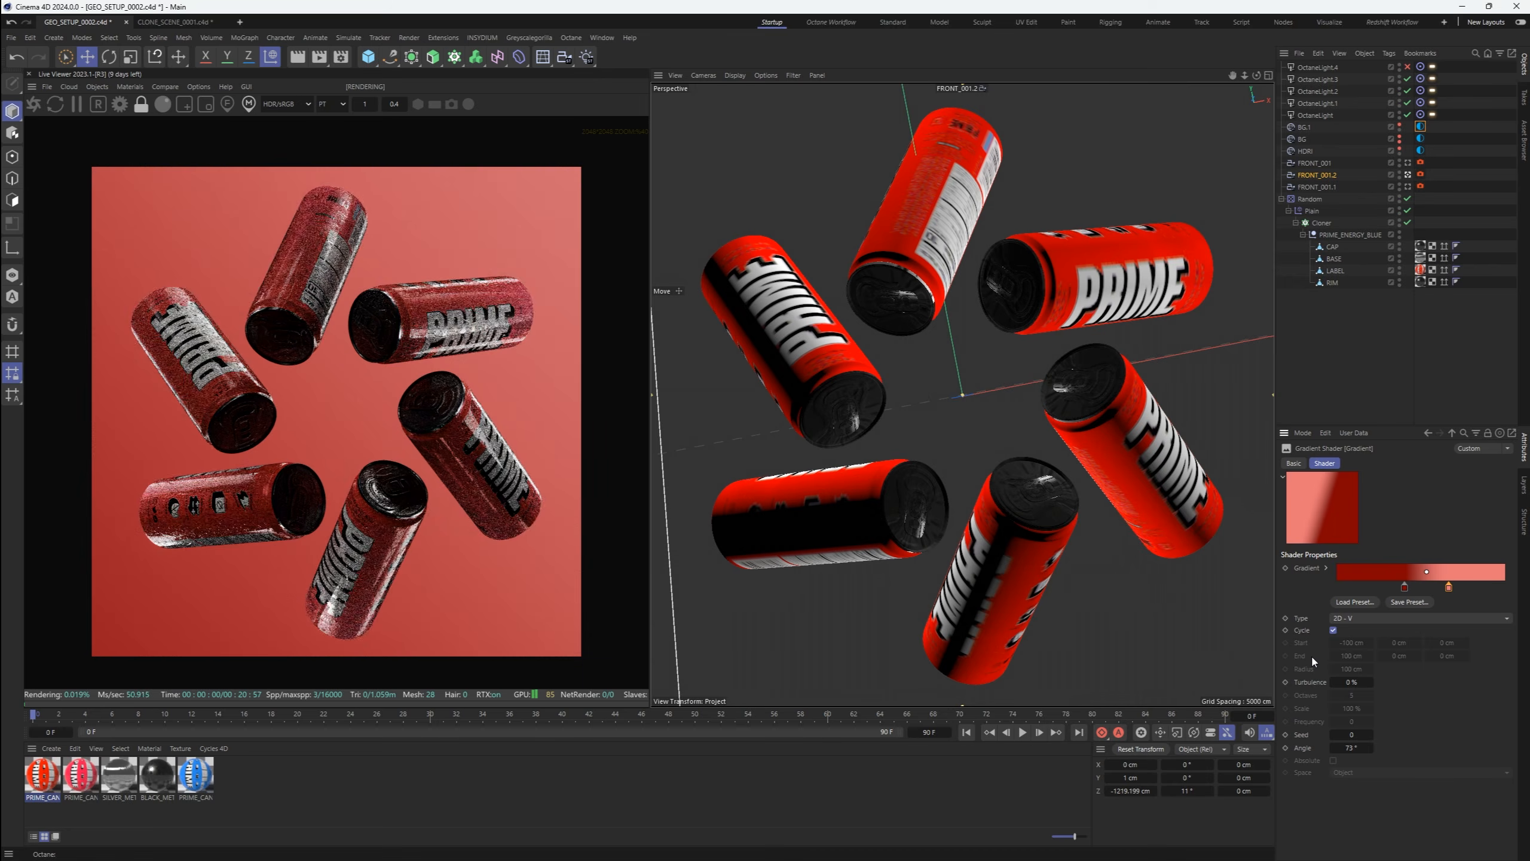
Fine-tune the saturation to about 0.94 and slightly adjust the gamma in the FRONT_001.2 camera's imager settings
{"action": "left_click", "coordinate": [1421, 174]}
{"action": "left_click_drag", "start_coordinate": [1433, 734], "coordinate": [1432, 735]}
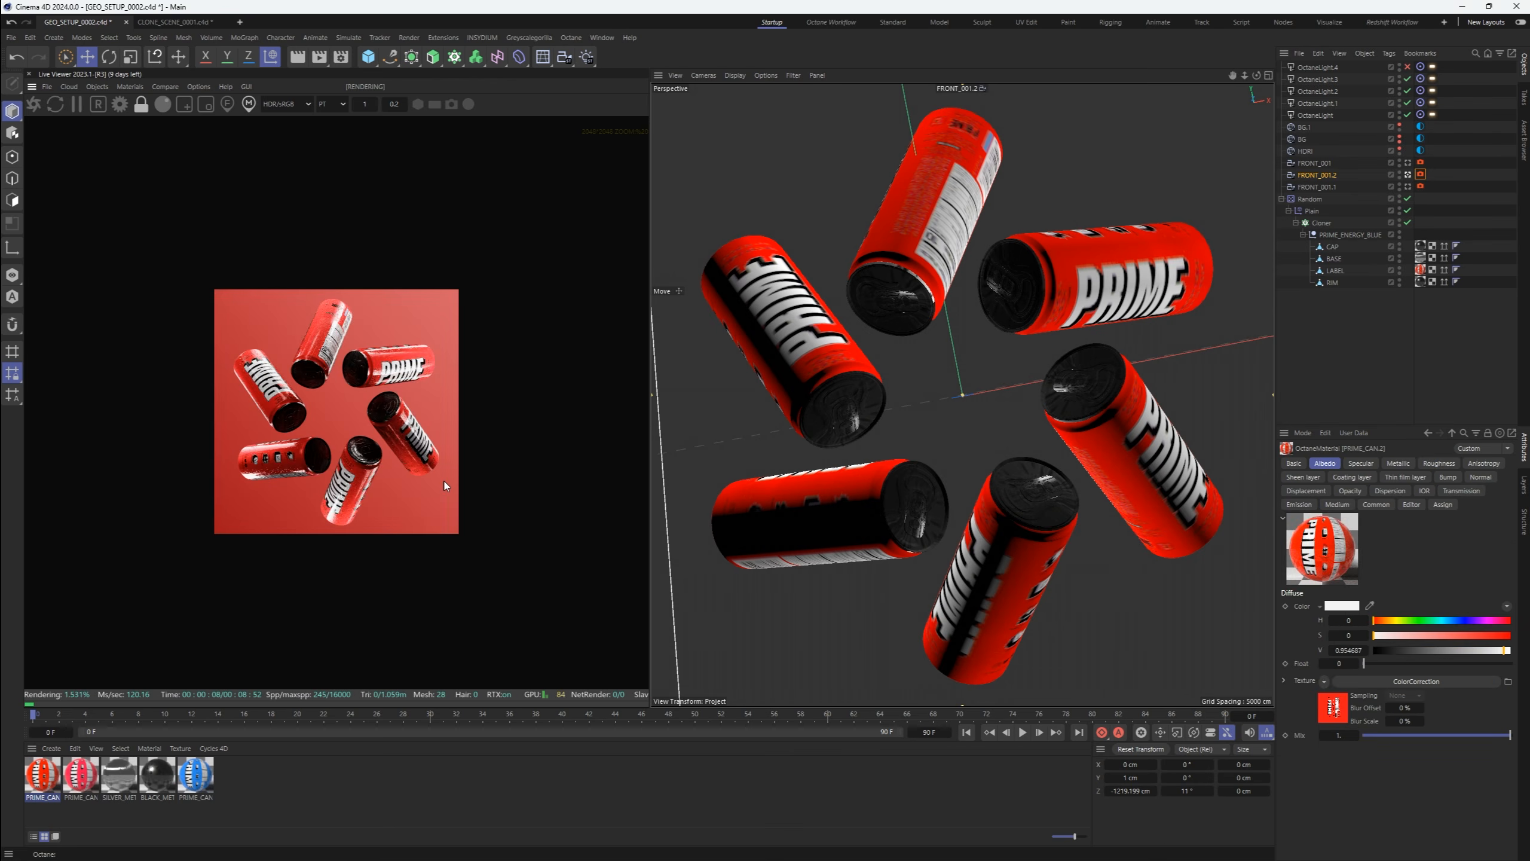
{"action": "scroll", "coordinate": [444, 484], "scroll_direction": "up", "scroll_amount": 1}
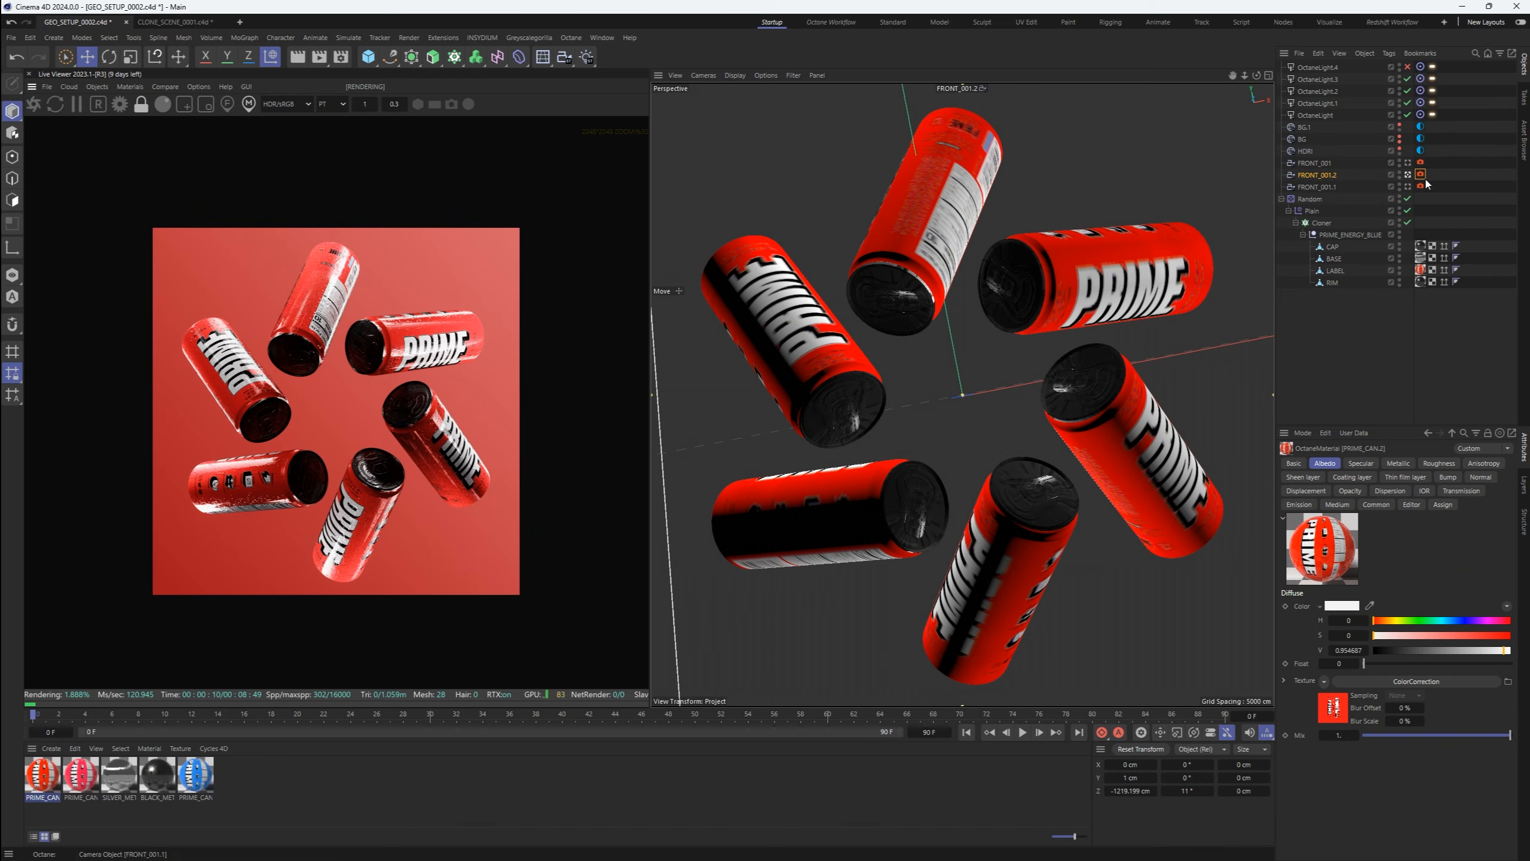
{"action": "left_click", "coordinate": [1421, 174]}
{"action": "left_click_drag", "start_coordinate": [1430, 736], "coordinate": [1433, 737]}
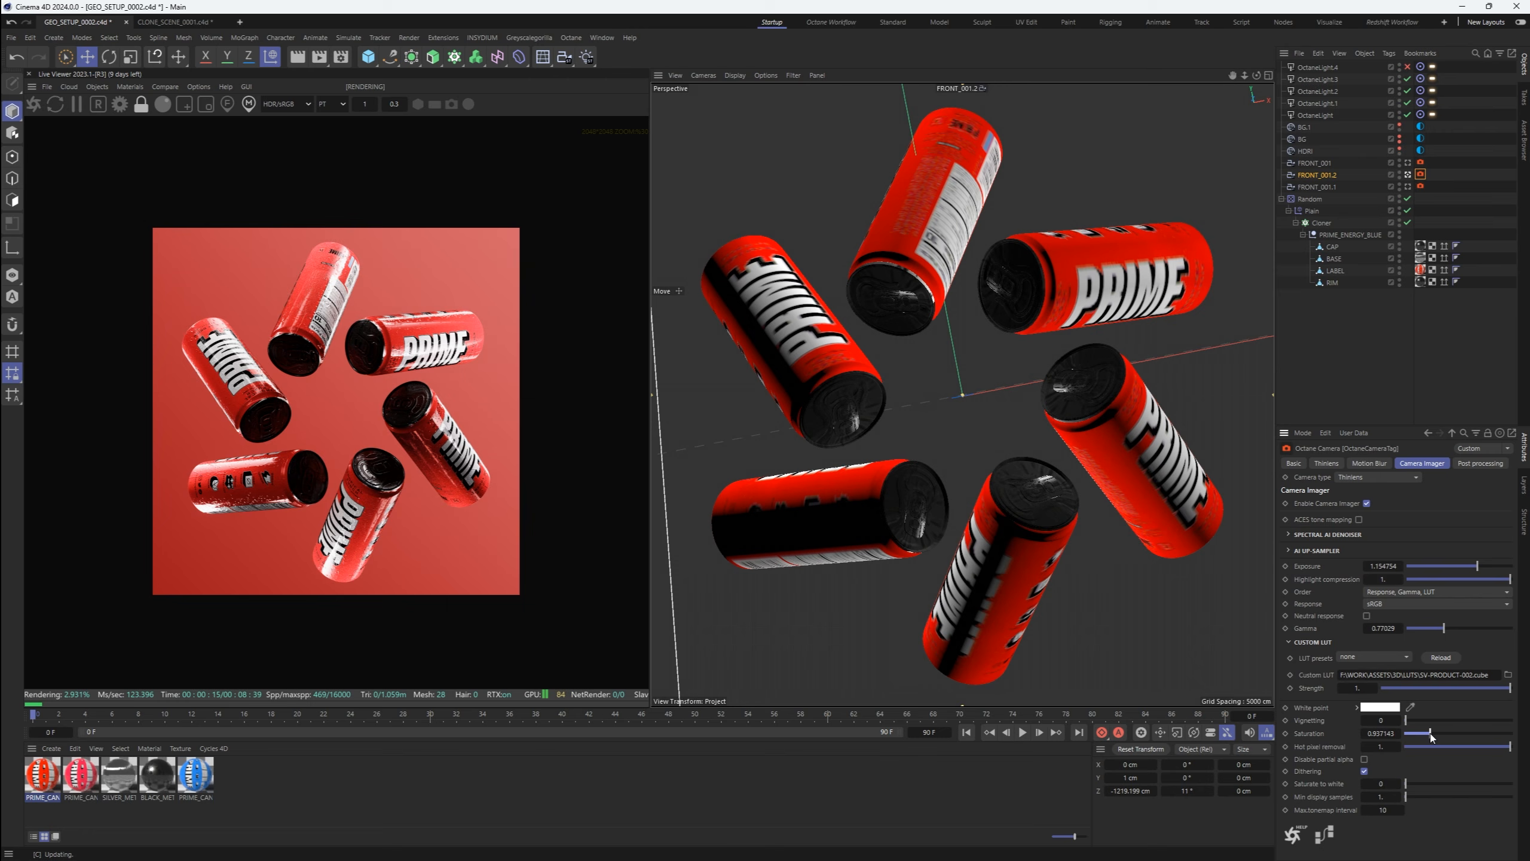
{"action": "left_click_drag", "start_coordinate": [1444, 628], "coordinate": [1445, 632]}
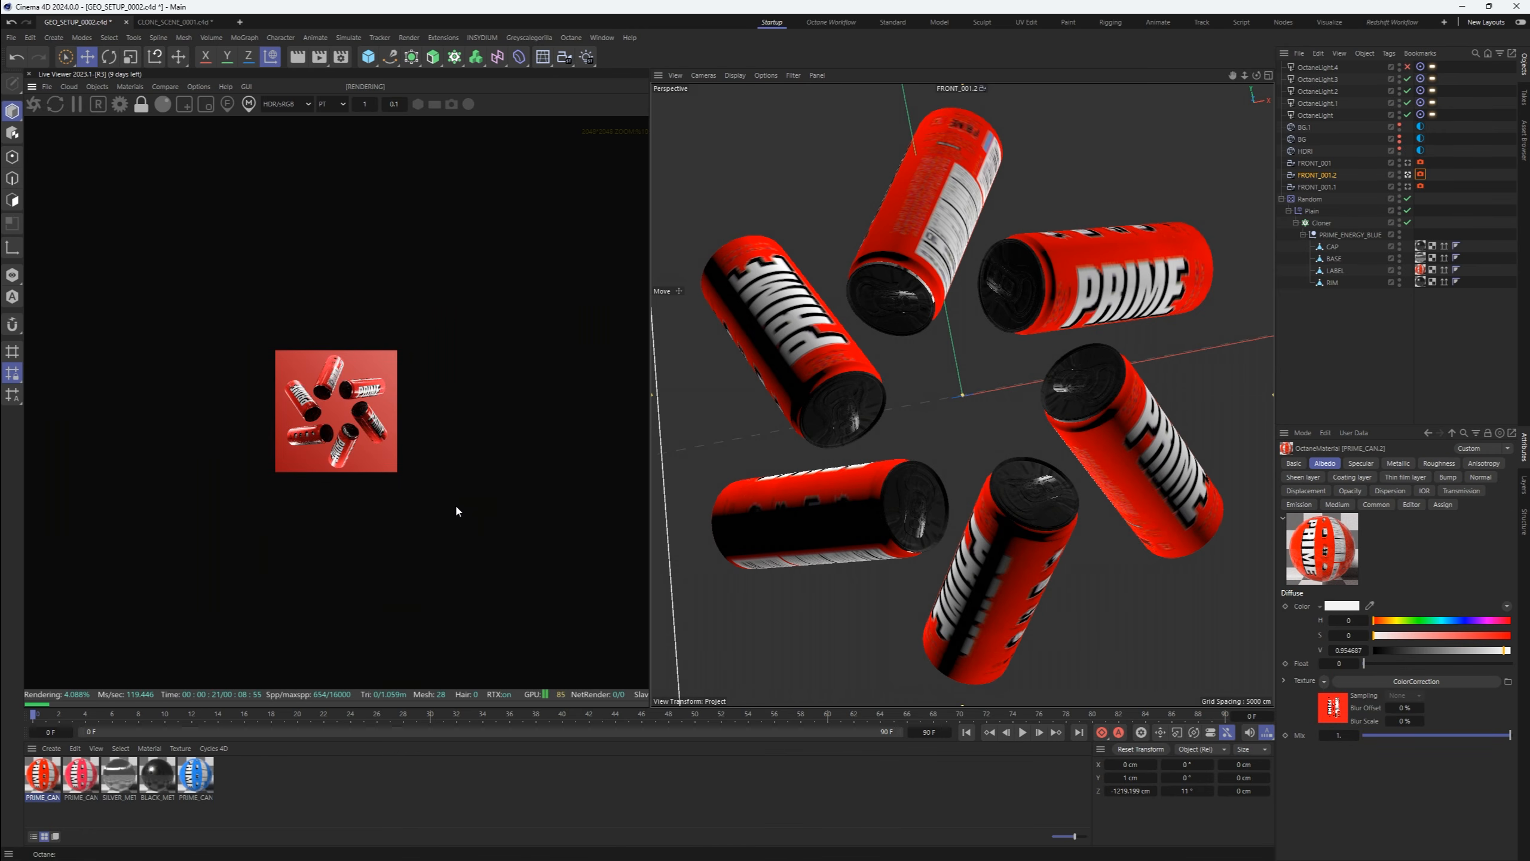
{"action": "scroll", "coordinate": [454, 503], "scroll_direction": "up", "scroll_amount": 3}
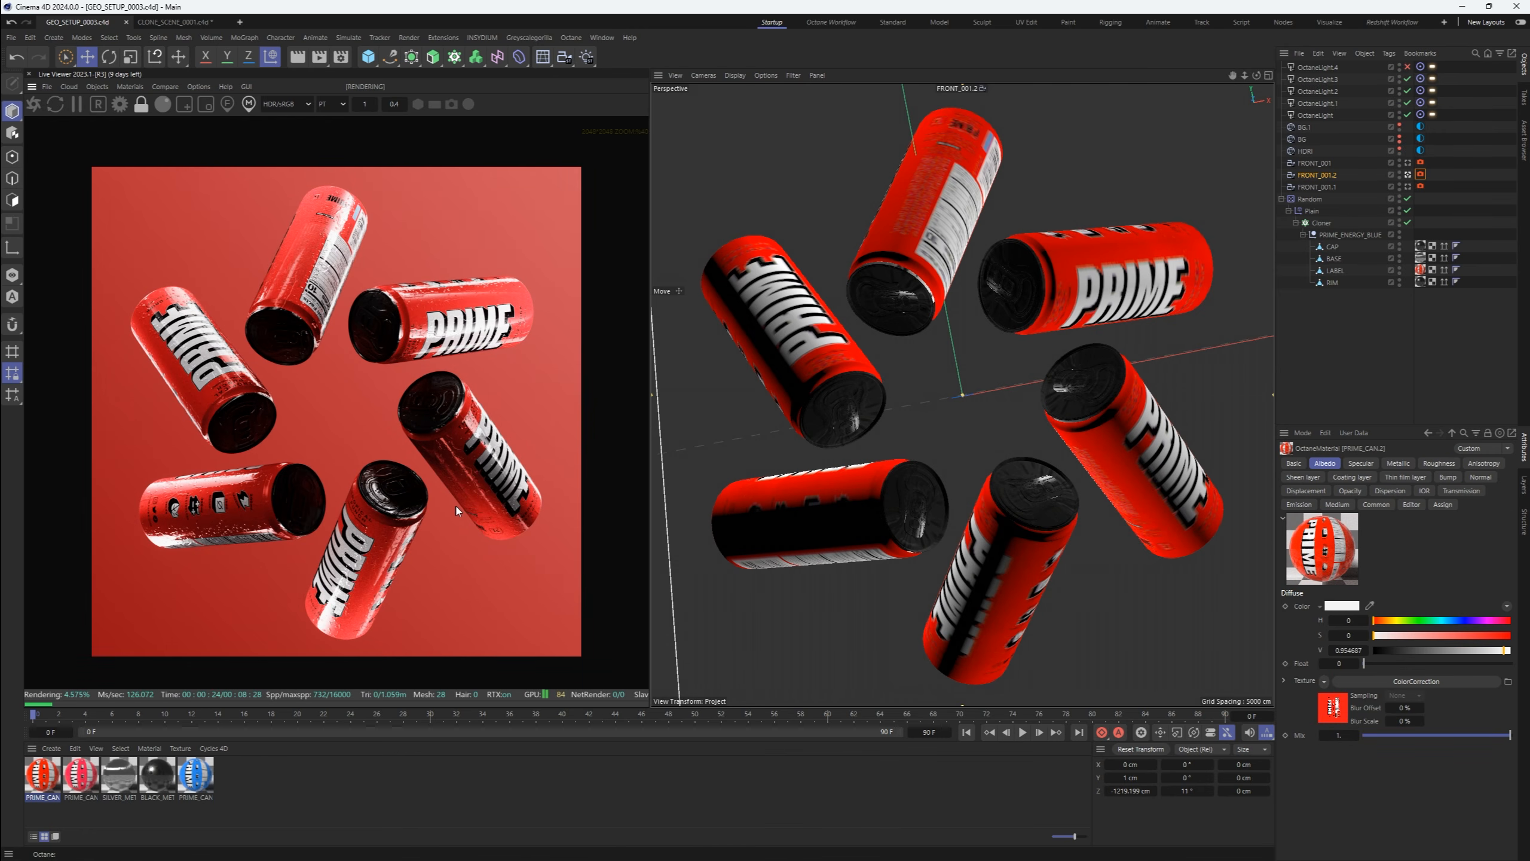
Copy the PRIME_ENERGY_BLUE can group and the FRONT_001.2 camera into a new project
{"action": "left_click", "coordinate": [1296, 331]}
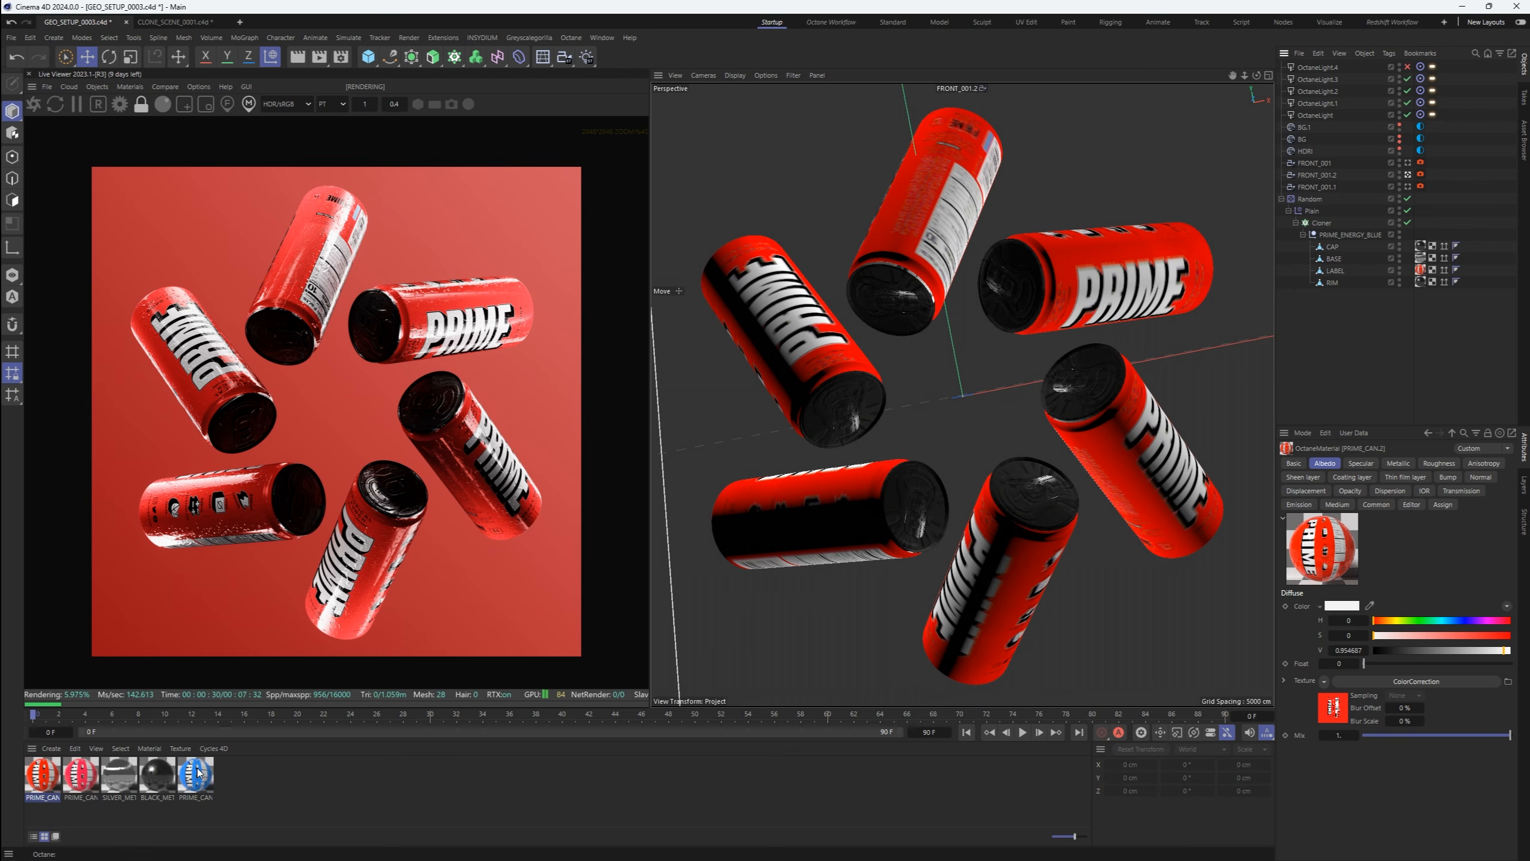
{"action": "left_click", "coordinate": [1338, 235]}
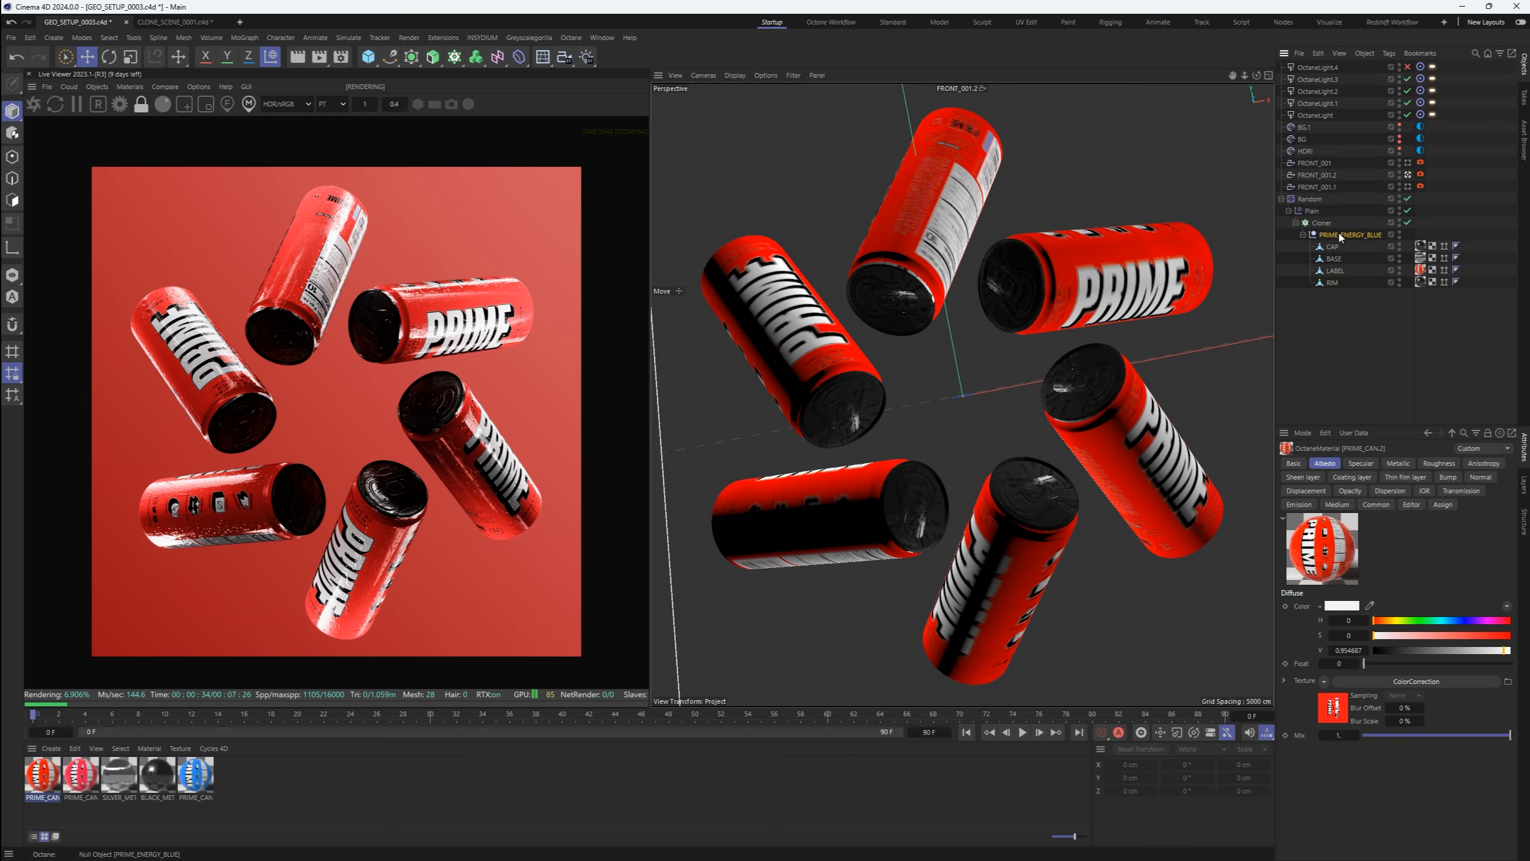
{"action": "key", "text": "ctrl+c"}
{"action": "left_click", "coordinate": [239, 21]}
{"action": "key", "text": "ctrl+v"}
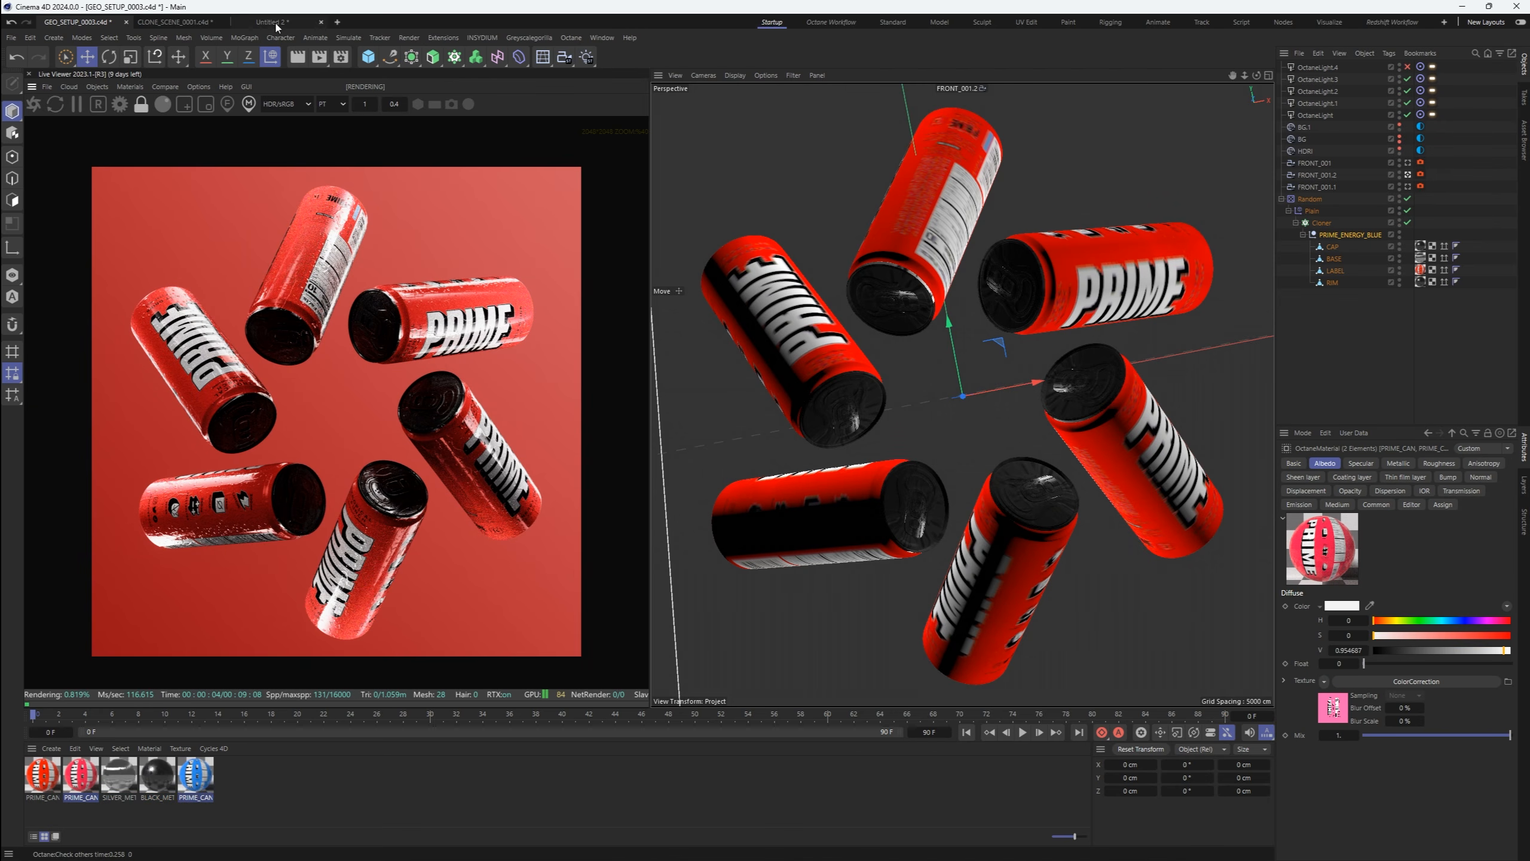
{"action": "left_click", "coordinate": [100, 23]}
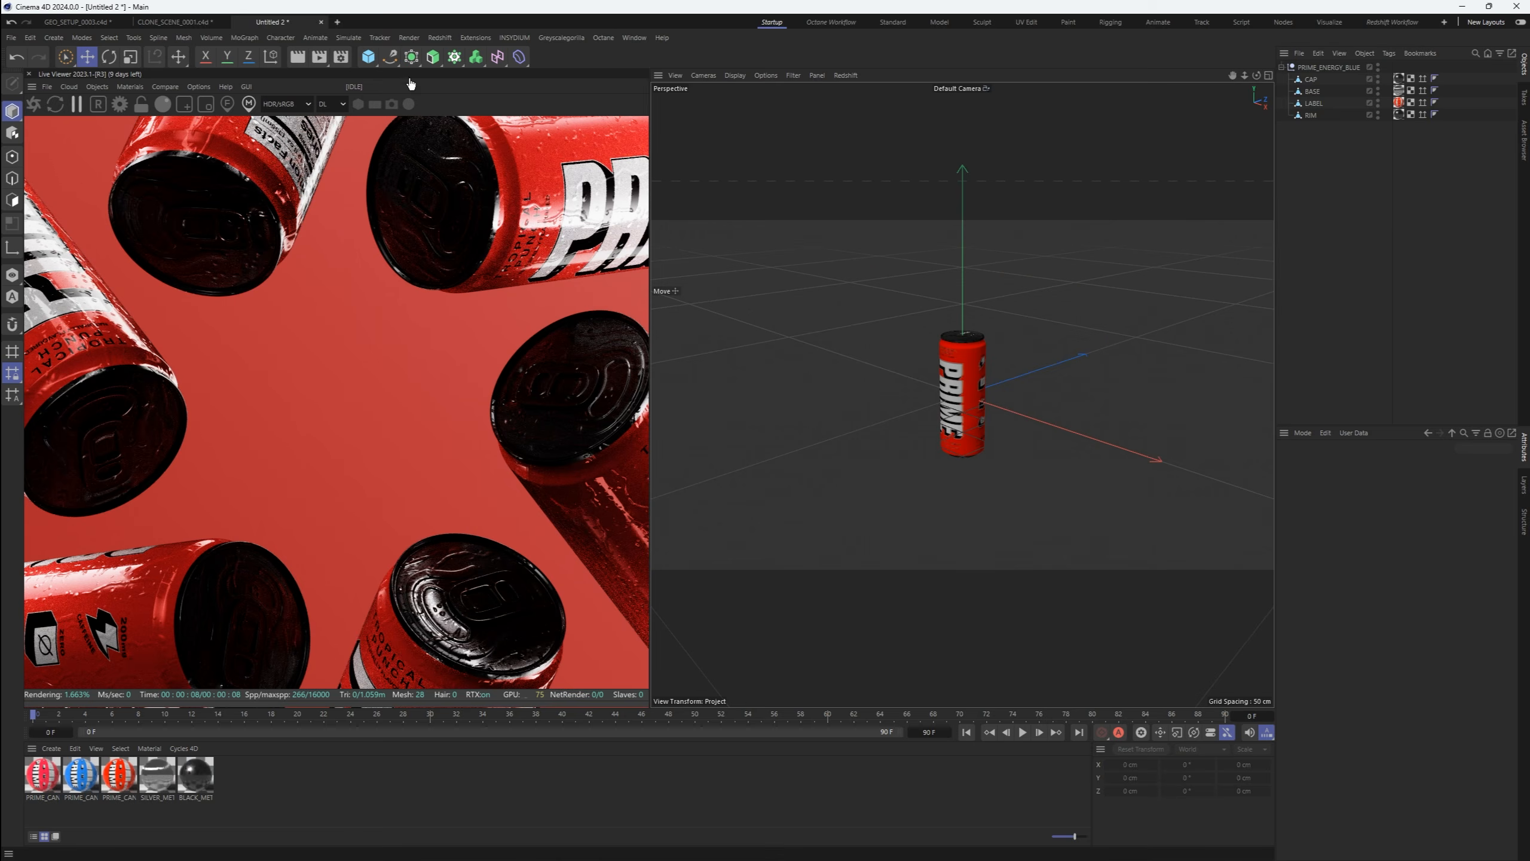
{"action": "key", "text": "Return"}
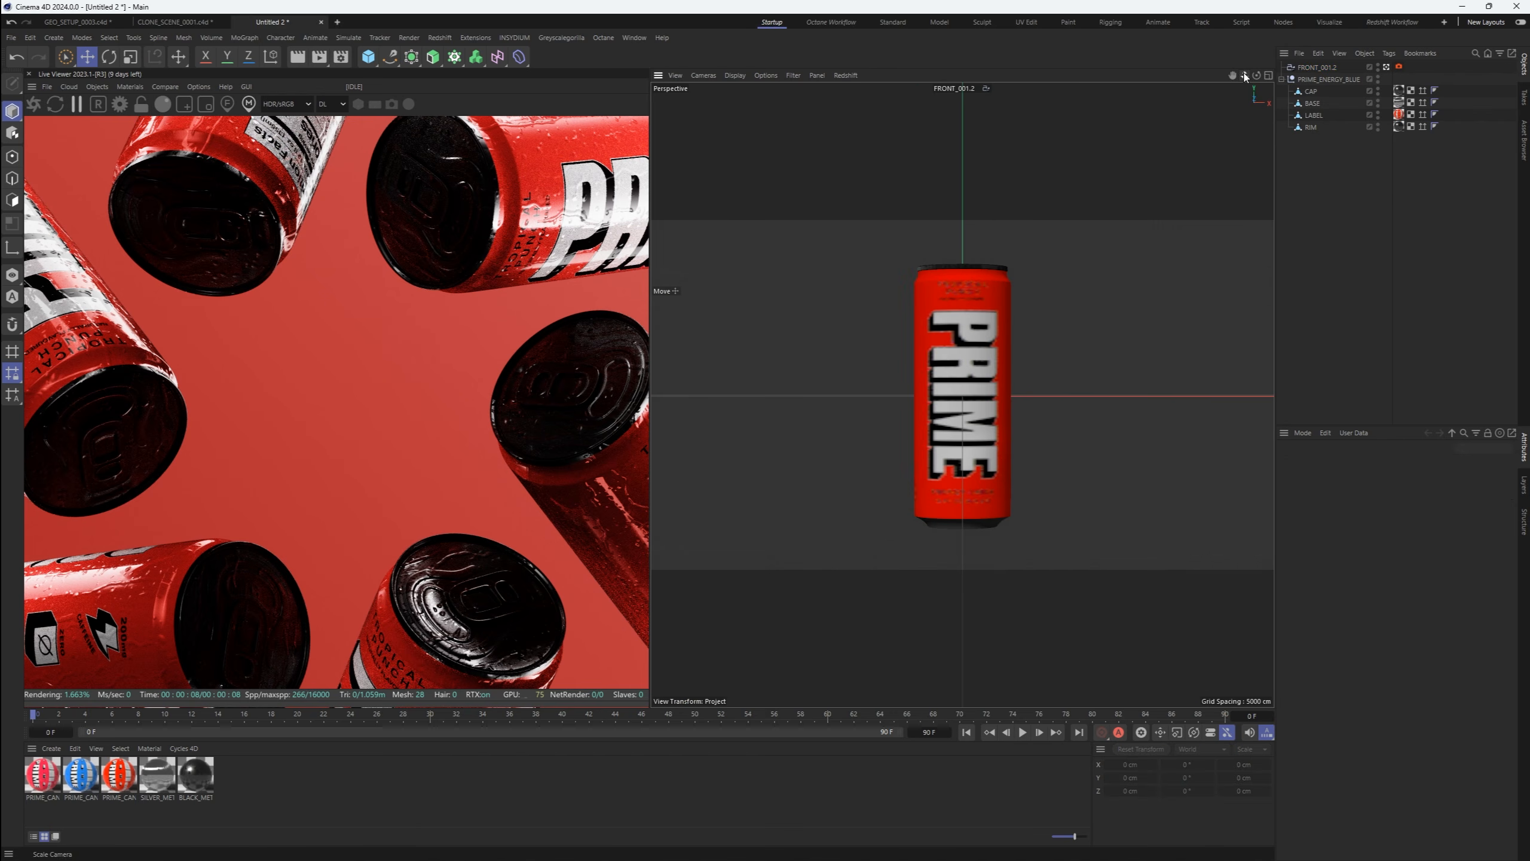
Save the new project as ROCK_SCENE in the PRIME ENERGY lookdev PROJECT FILES folder
{"action": "key", "text": "ctrl+s"}
{"action": "double_click", "coordinate": [140, 153]}
{"action": "scroll", "coordinate": [163, 254], "scroll_direction": "down", "scroll_amount": 5}
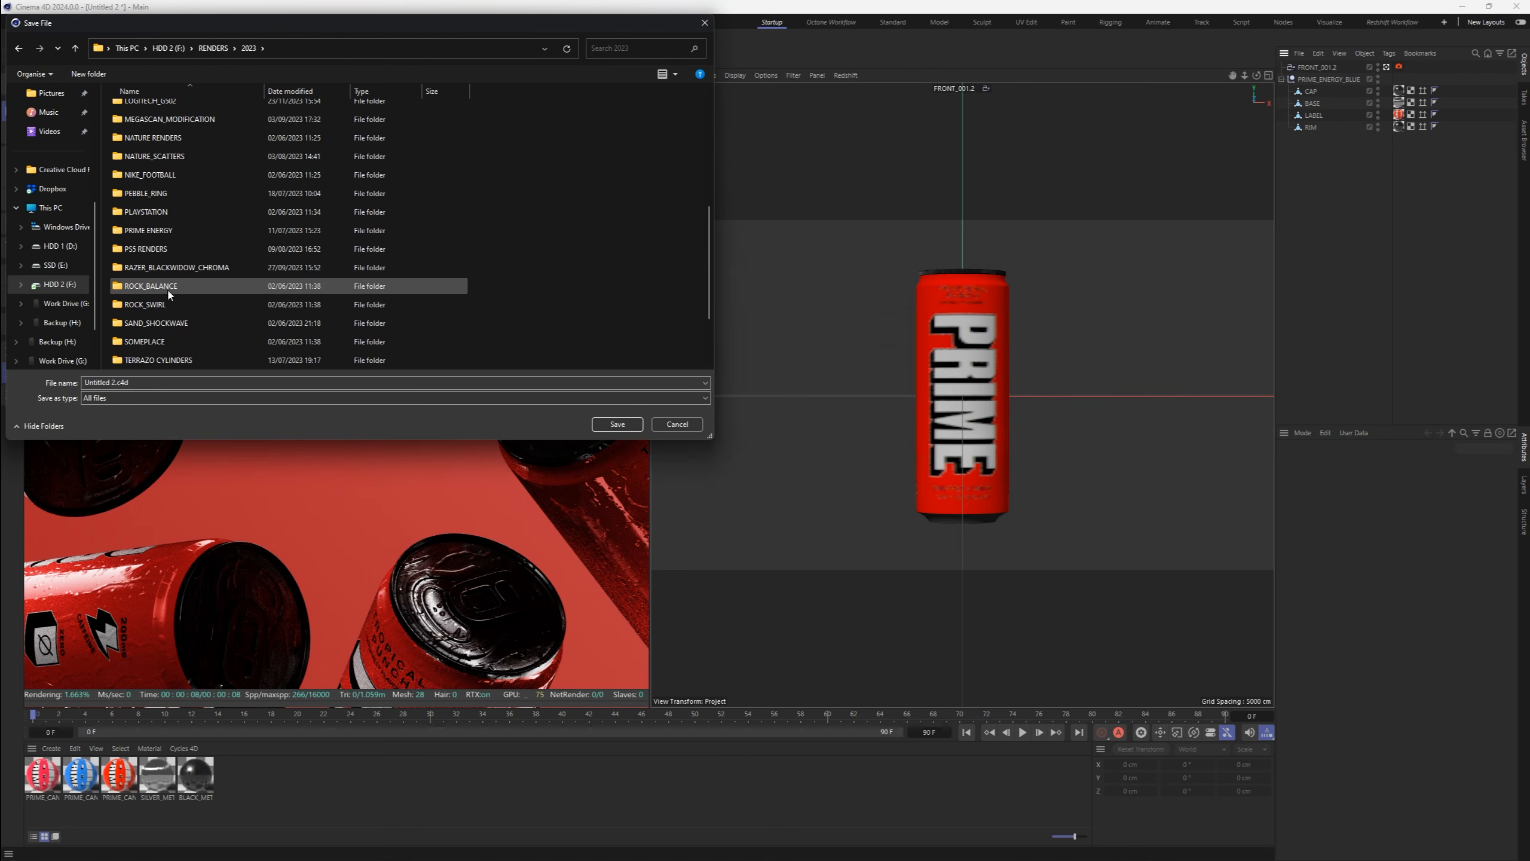
{"action": "double_click", "coordinate": [156, 230]}
{"action": "double_click", "coordinate": [147, 114]}
{"action": "double_click", "coordinate": [145, 128]}
{"action": "double_click", "coordinate": [144, 113]}
{"action": "double_click", "coordinate": [144, 113]}
{"action": "left_click", "coordinate": [159, 381]}
{"action": "type", "text": "ROCK_SC"}
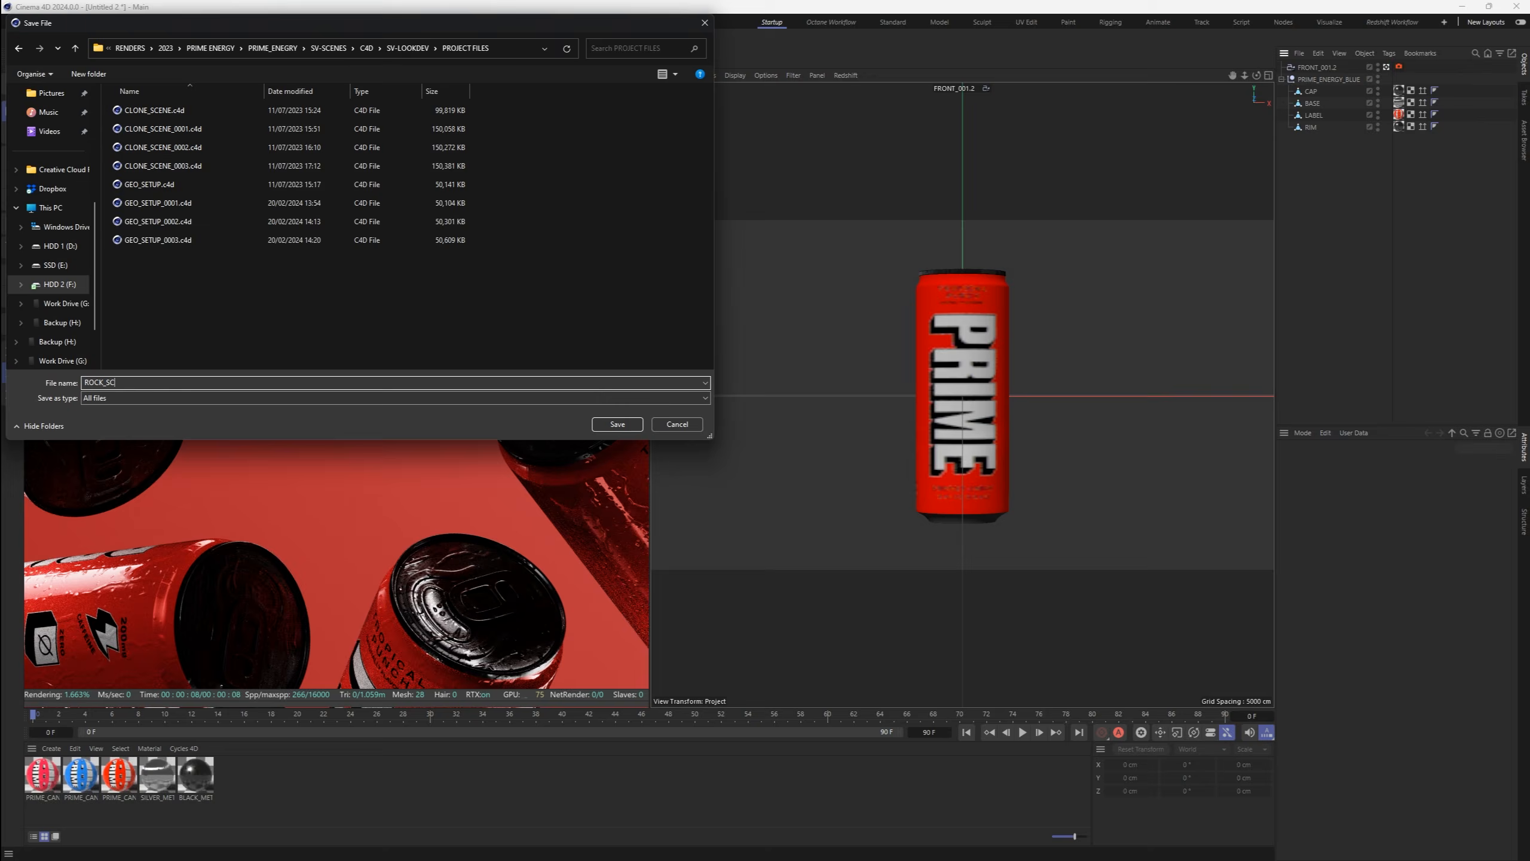
{"action": "type", "text": "ENE"}
{"action": "key", "text": "Return"}
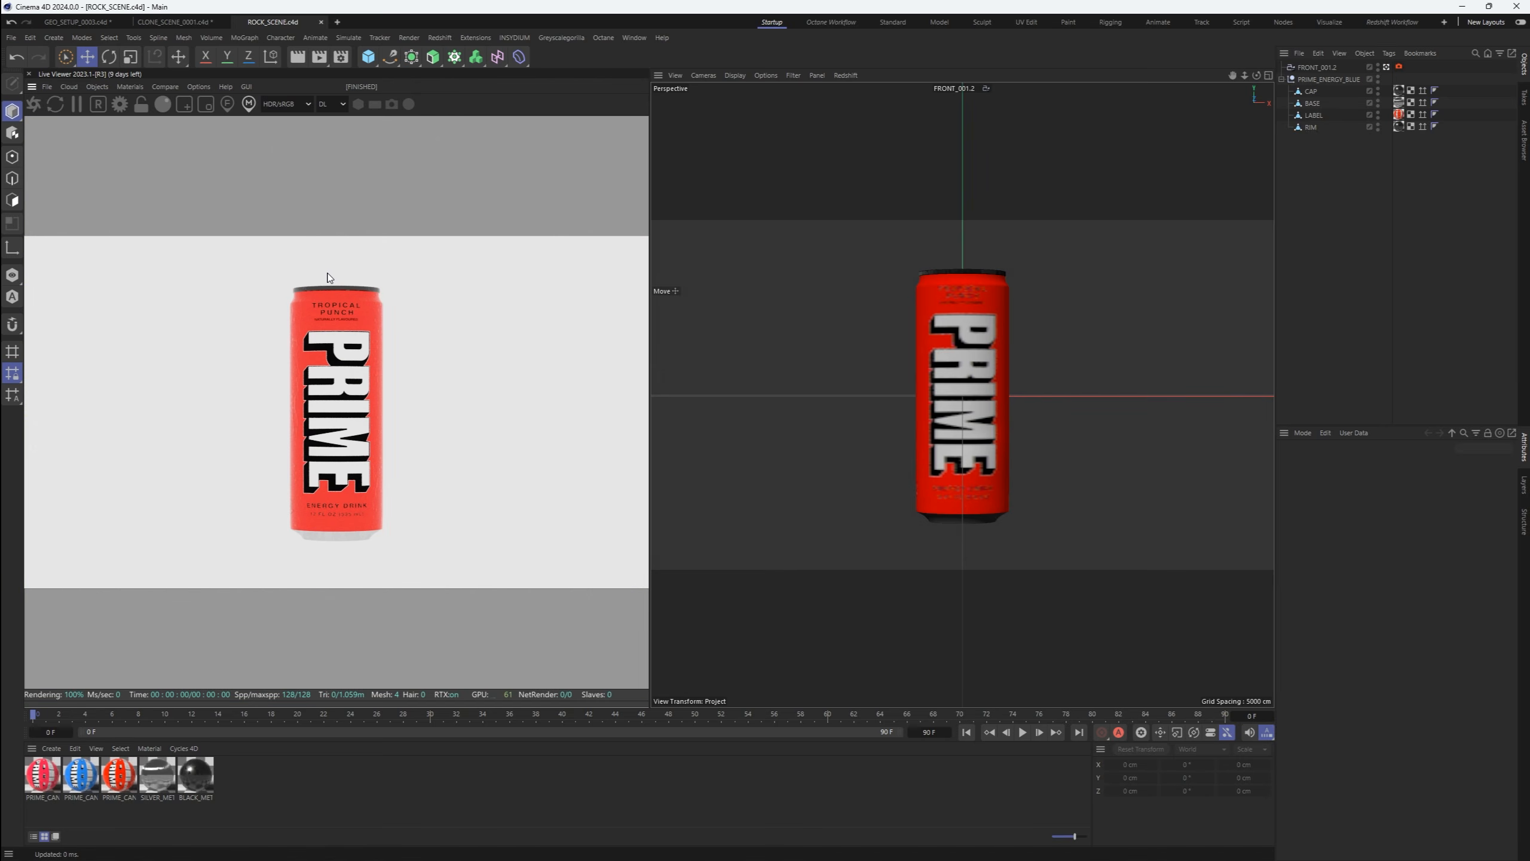
Set the Octane kernel to path tracing with 2048 max samples, diffuse and specular depth of 8, and GI clamp of 10
{"action": "left_click", "coordinate": [331, 104]}
{"action": "left_click", "coordinate": [331, 139]}
{"action": "left_click", "coordinate": [120, 104]}
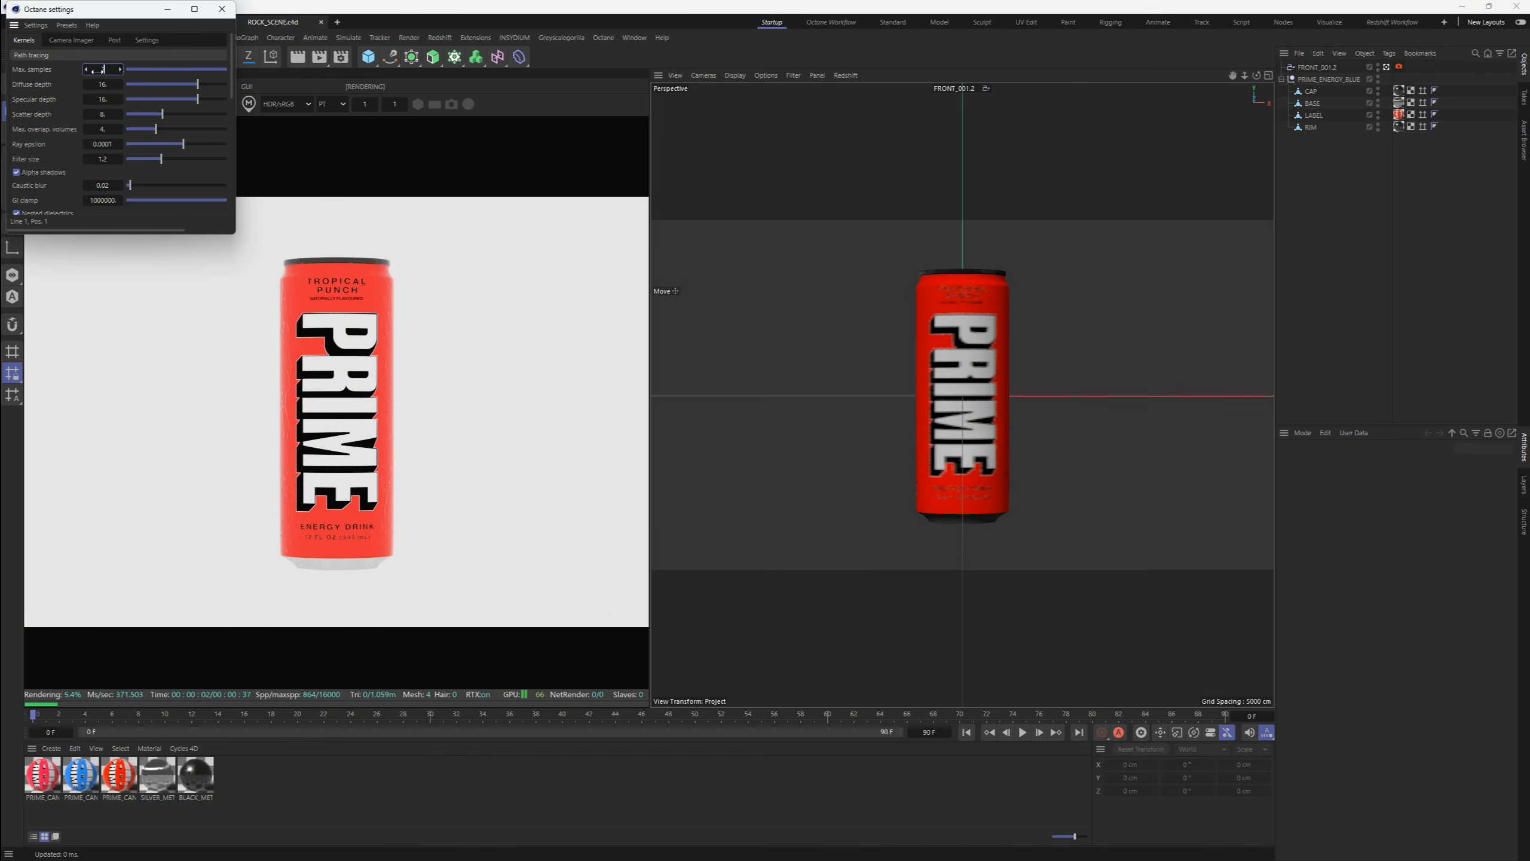
{"action": "type", "text": "048"}
{"action": "key", "text": "Tab"}
{"action": "type", "text": "8"}
{"action": "key", "text": "Tab"}
{"action": "type", "text": "8"}
{"action": "key", "text": "Tab"}
{"action": "key", "text": "Tab"}
{"action": "key", "text": "Tab"}
{"action": "key", "text": "Tab"}
{"action": "key", "text": "Tab"}
{"action": "key", "text": "Tab"}
{"action": "type", "text": "10"}
{"action": "left_click_drag", "start_coordinate": [104, 9], "coordinate": [403, 164]}
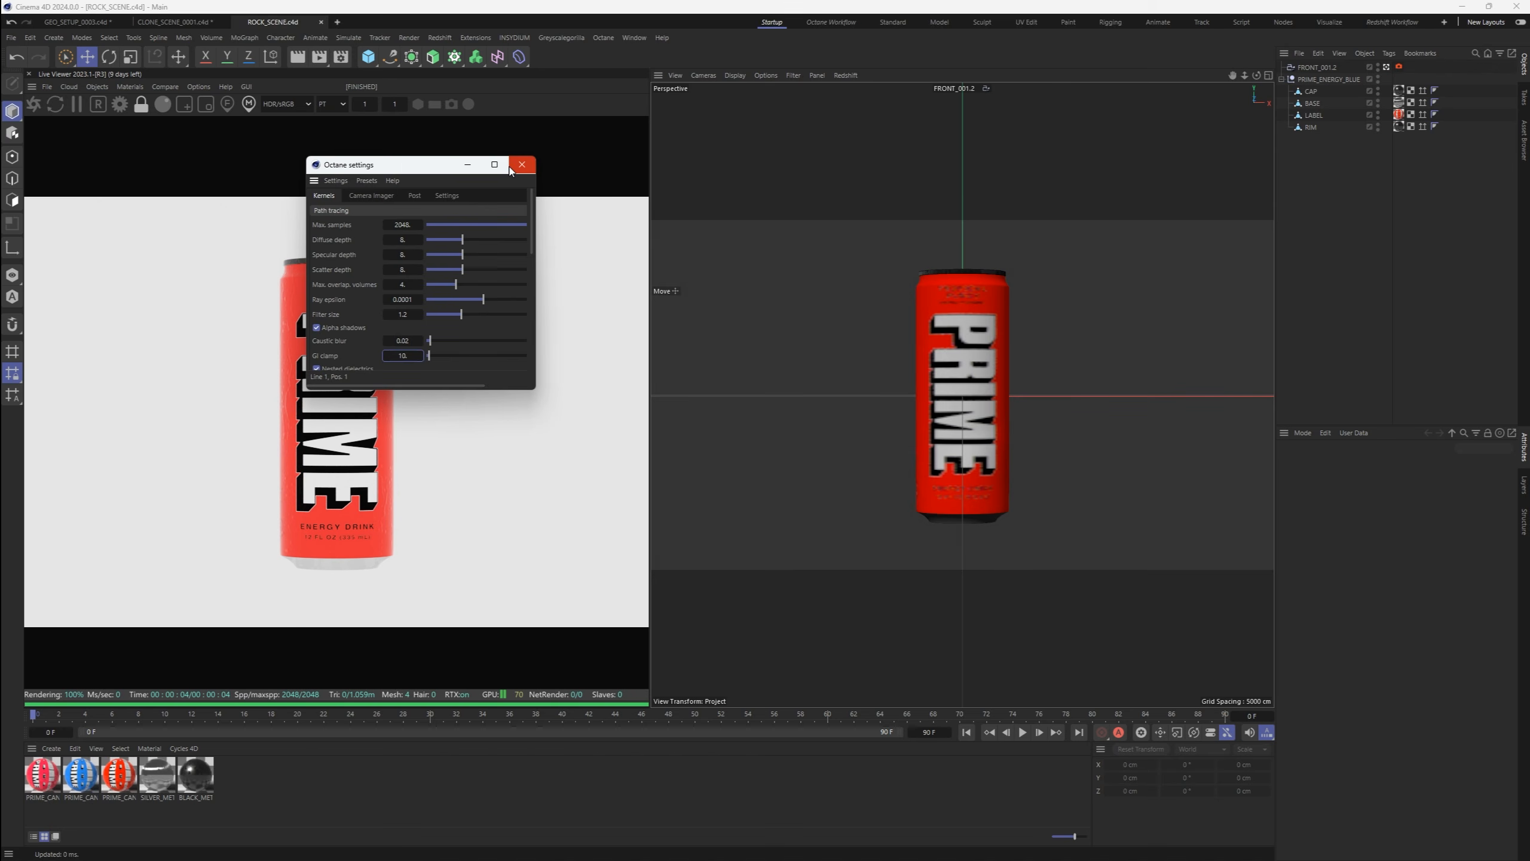
{"action": "left_click", "coordinate": [512, 168]}
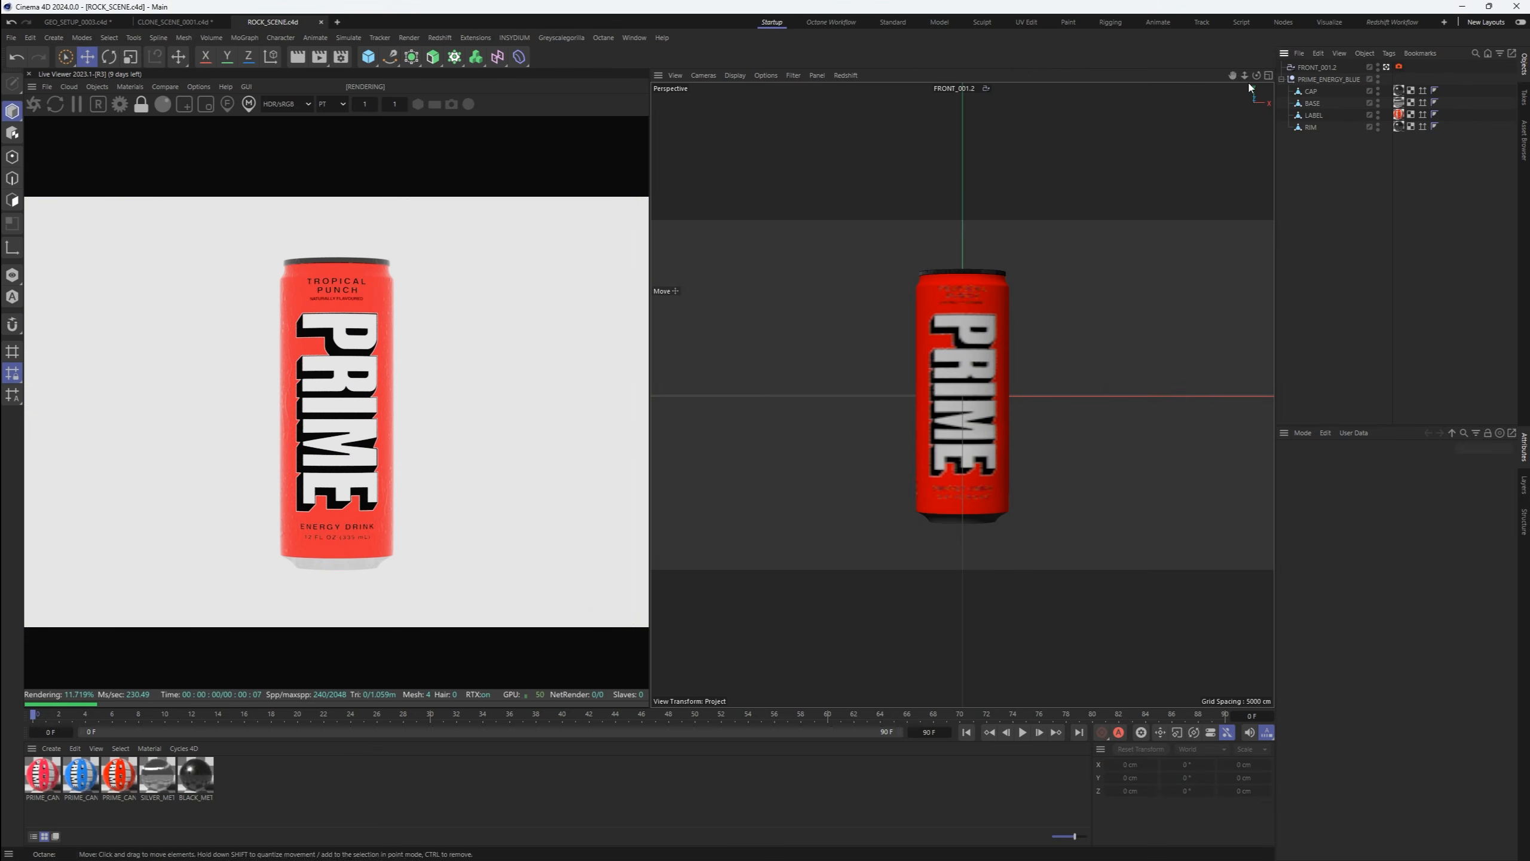
Add an Octane HDRI environment to the can scene
{"action": "scroll", "coordinate": [825, 351], "scroll_direction": "down", "scroll_amount": 3}
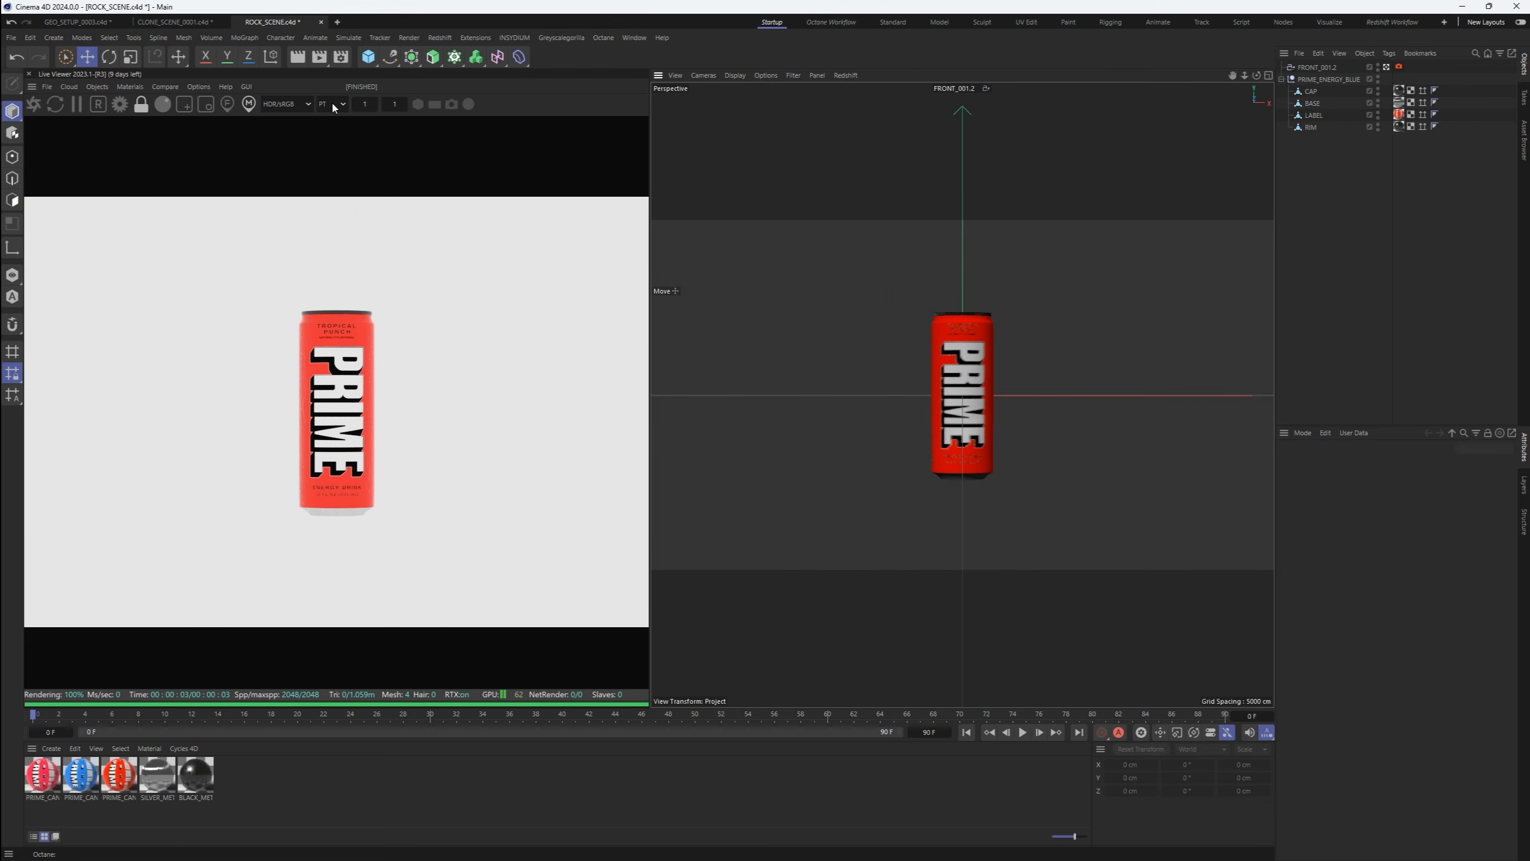
{"action": "left_click", "coordinate": [97, 86]}
{"action": "left_click", "coordinate": [121, 127]}
Load an EXR from the Studio HDRI's asset folder as the sky environment's image texture
{"action": "left_click", "coordinate": [1399, 66]}
{"action": "left_click", "coordinate": [1424, 515]}
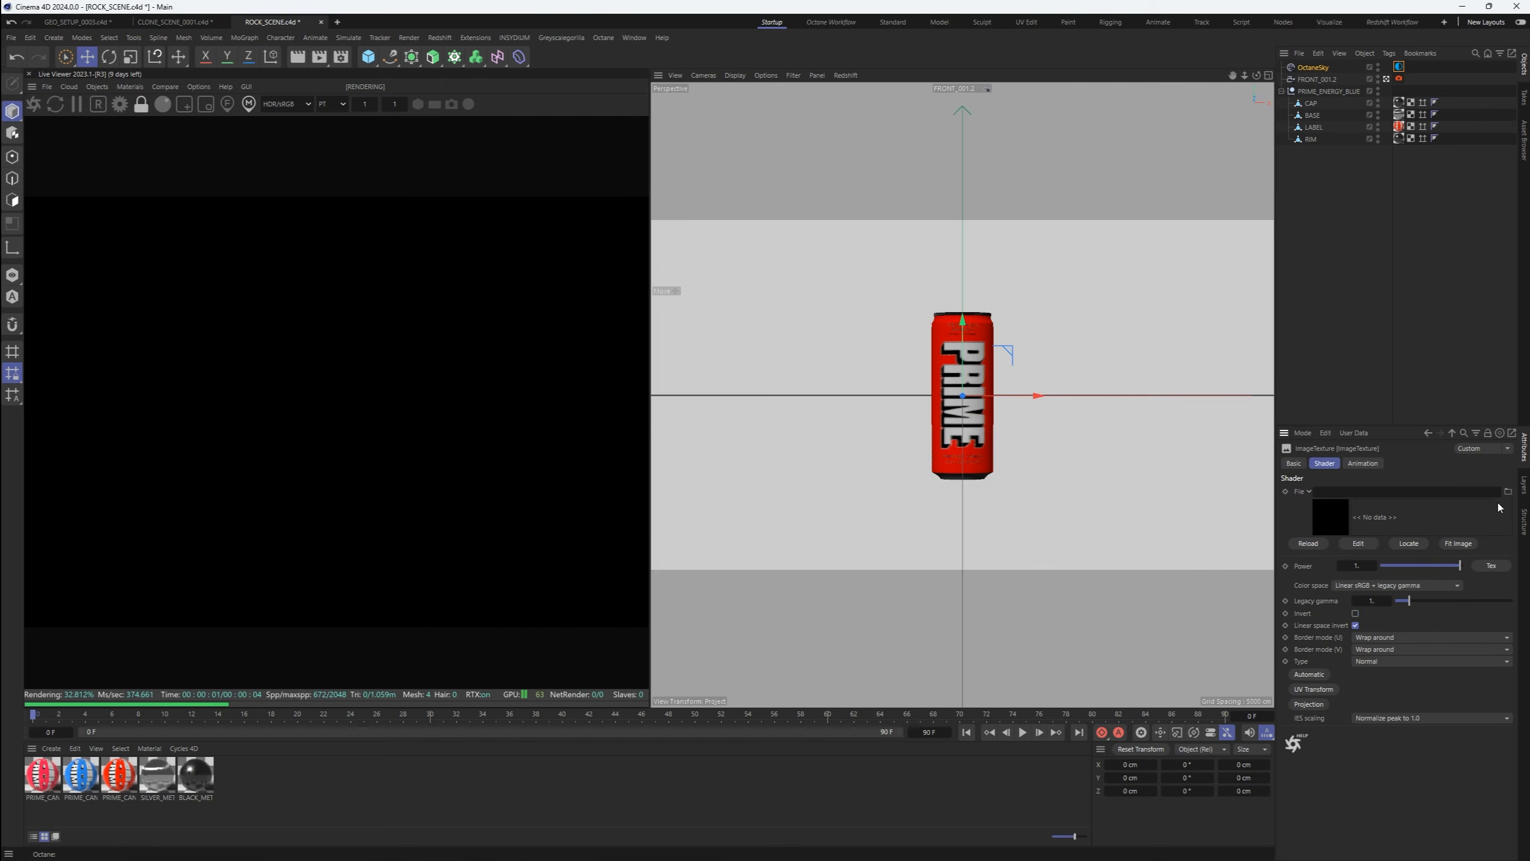
{"action": "left_click", "coordinate": [1509, 491]}
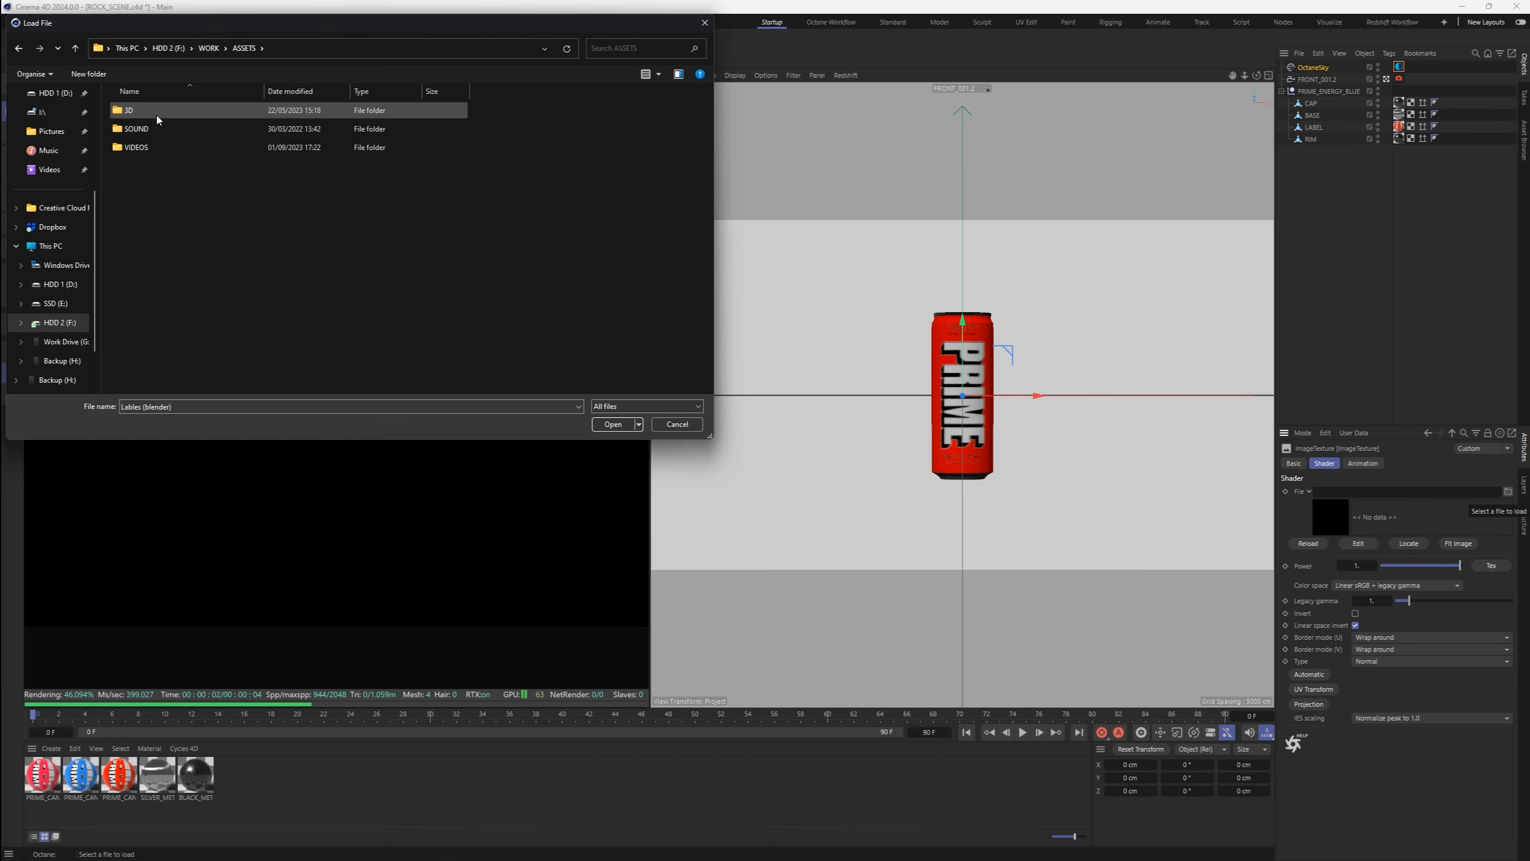
{"action": "double_click", "coordinate": [158, 112]}
{"action": "double_click", "coordinate": [151, 147]}
{"action": "double_click", "coordinate": [151, 184]}
{"action": "double_click", "coordinate": [138, 110]}
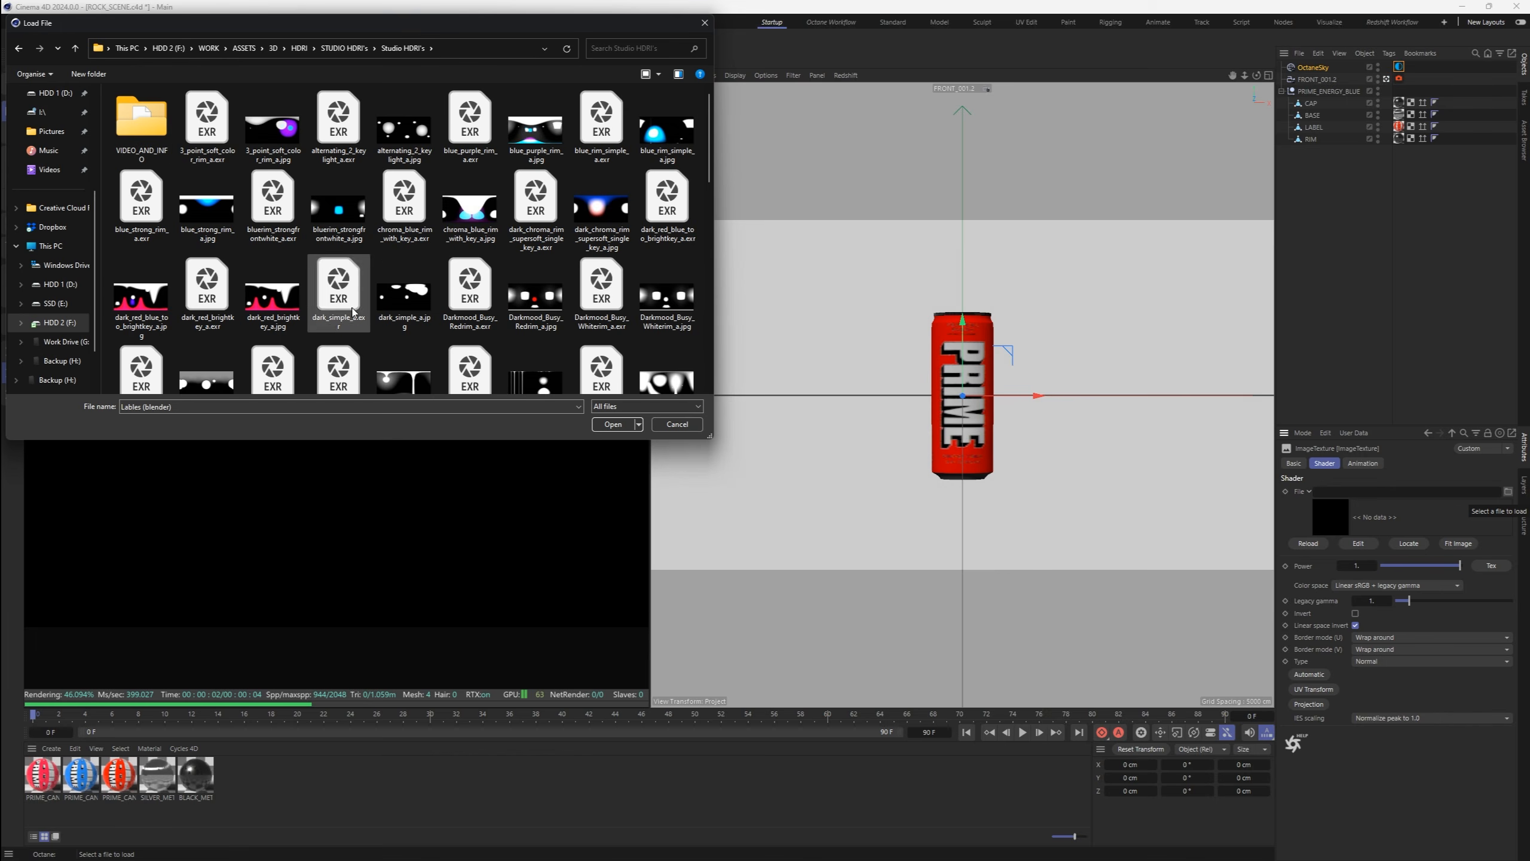
{"action": "double_click", "coordinate": [354, 312]}
{"action": "left_click", "coordinate": [856, 488]}
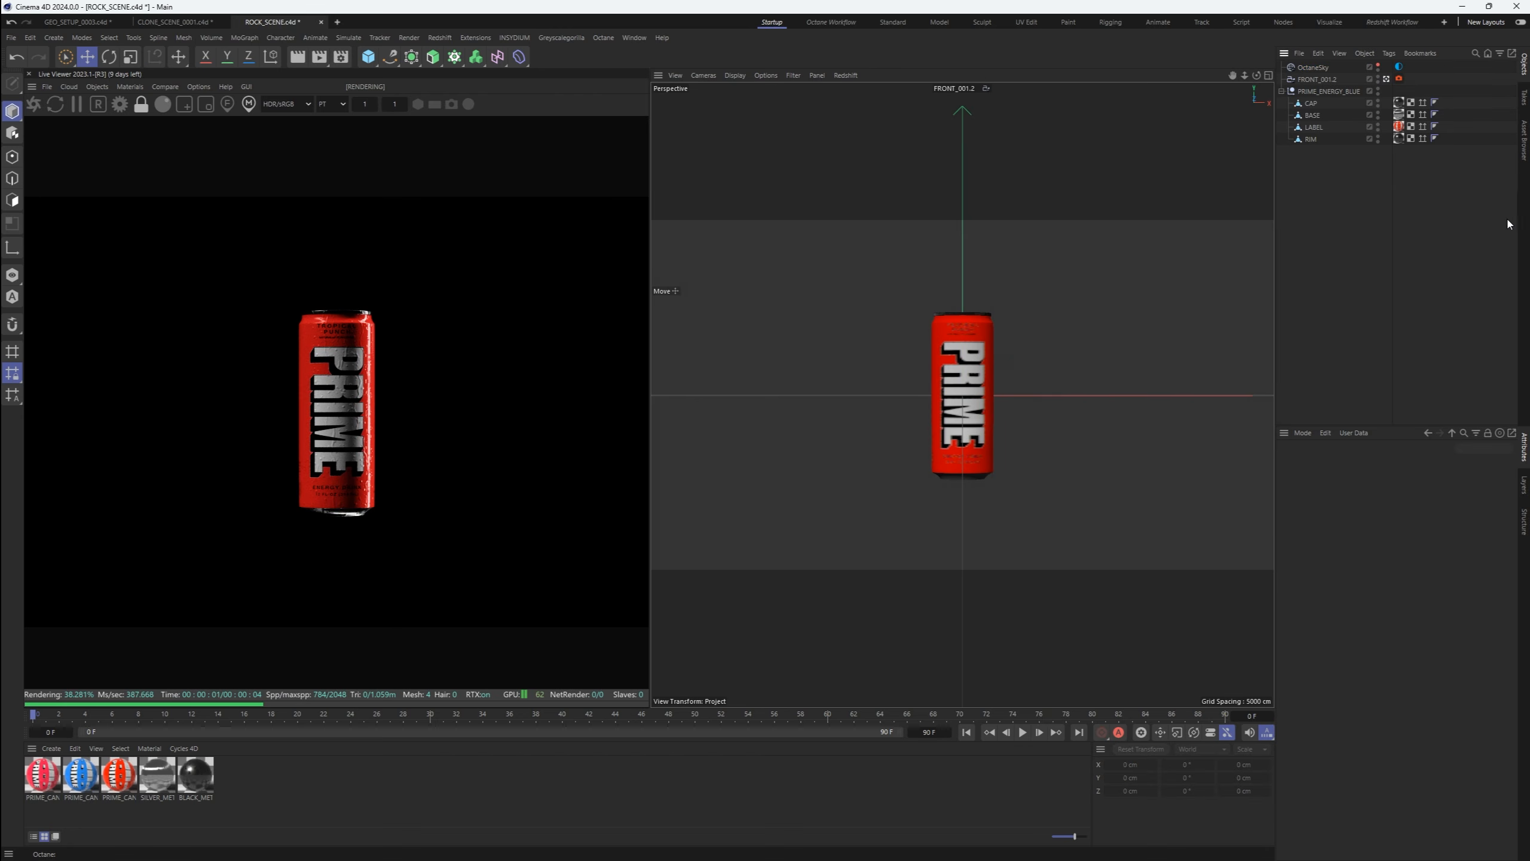
Rename the OctaneSky object to HDRI
{"action": "double_click", "coordinate": [1314, 67]}
{"action": "type", "text": "HDRI"}
{"action": "key", "text": "Return"}
Add an Octane texture environment and name it BG
{"action": "left_click", "coordinate": [96, 86]}
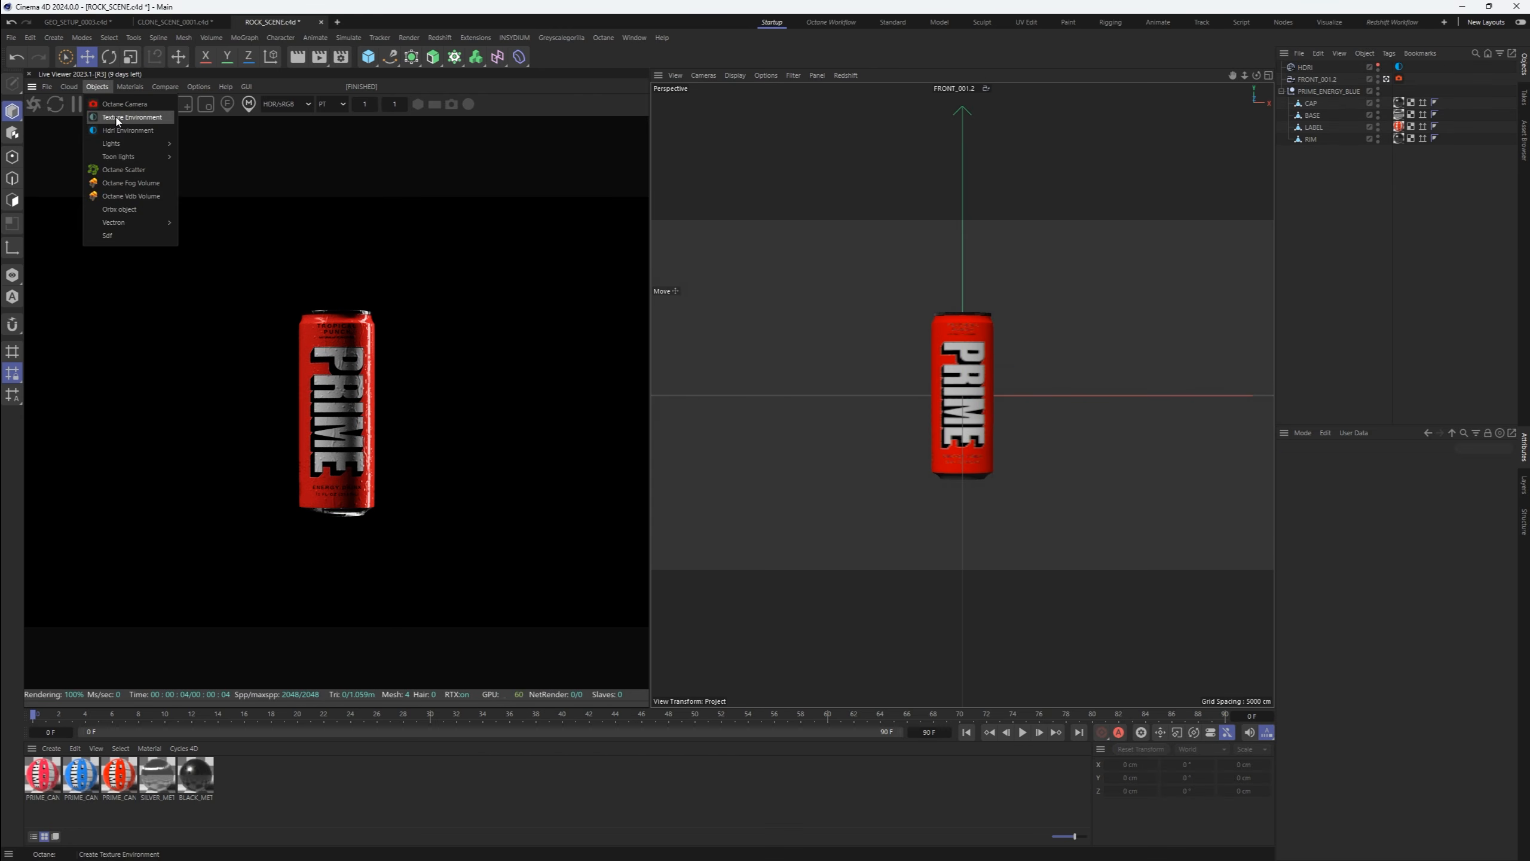
{"action": "left_click", "coordinate": [117, 117]}
{"action": "double_click", "coordinate": [1305, 67]}
{"action": "type", "text": "BG"}
{"action": "key", "text": "Return"}
Give the BG environment a 2D - V gradient texture and shift its black knot partway toward the white one
{"action": "left_click", "coordinate": [1399, 66]}
{"action": "left_click", "coordinate": [1342, 515]}
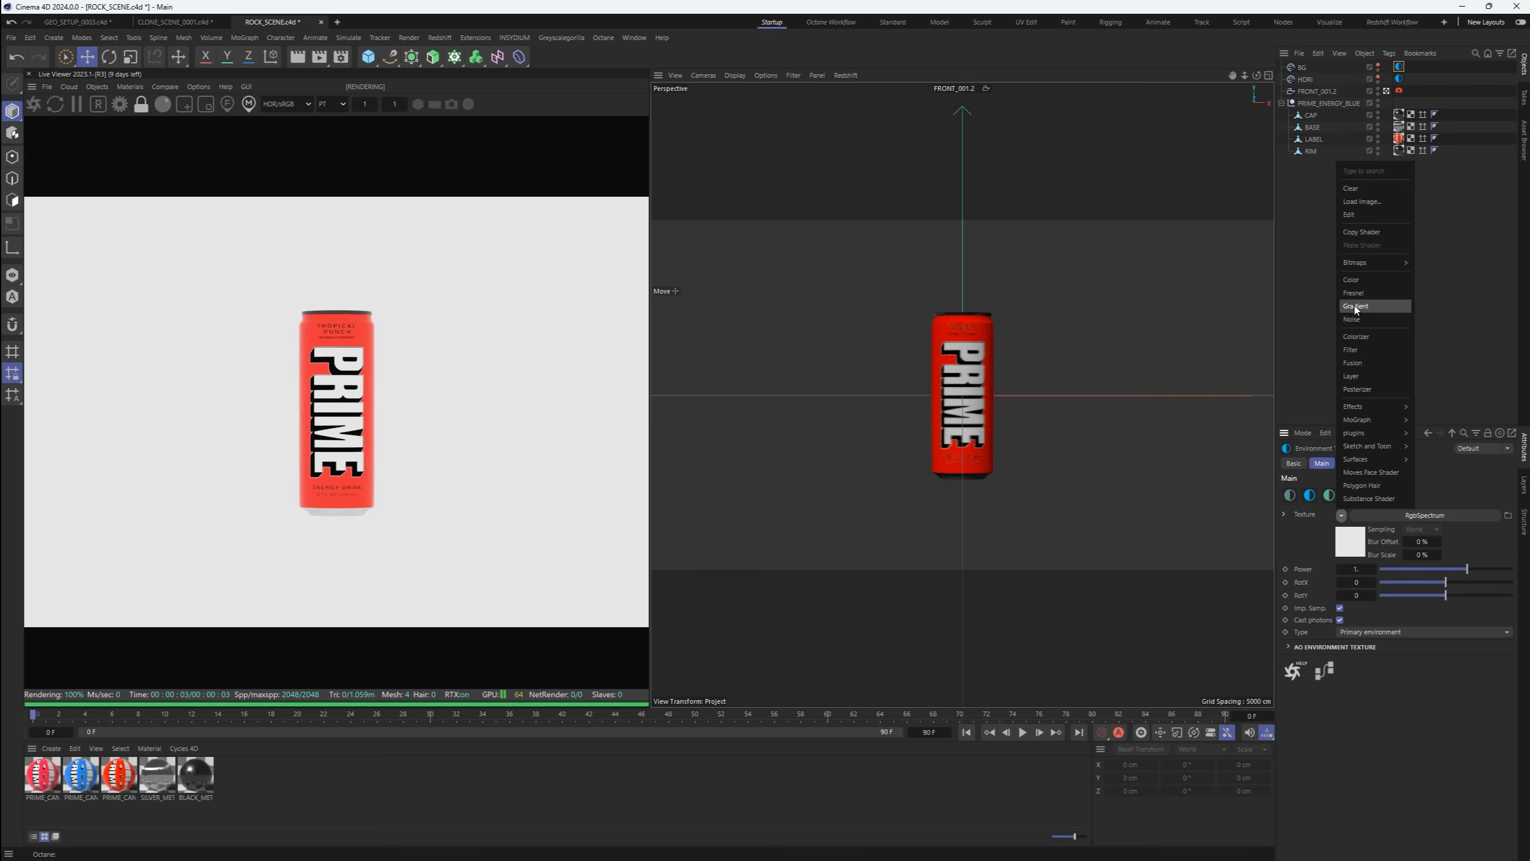
{"action": "left_click", "coordinate": [1356, 306]}
{"action": "left_click", "coordinate": [1350, 618]}
{"action": "left_click", "coordinate": [1334, 638]}
{"action": "left_click_drag", "start_coordinate": [1338, 587], "coordinate": [1385, 590]}
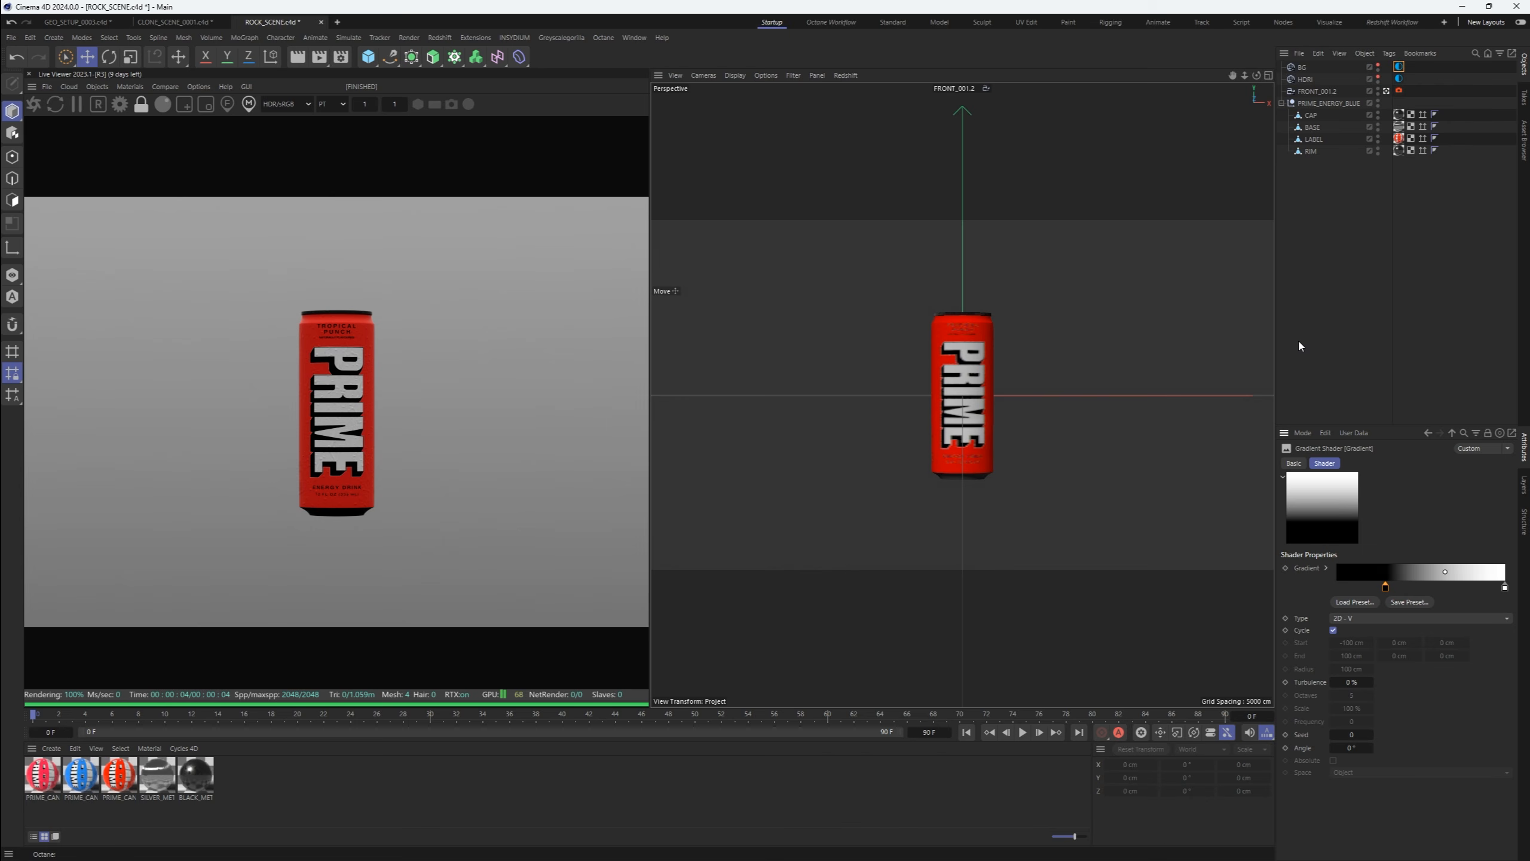
Set the BG environment's type to Visible environment and rotate the HDRI to a RotX of about -0.6
{"action": "left_click", "coordinate": [1399, 78]}
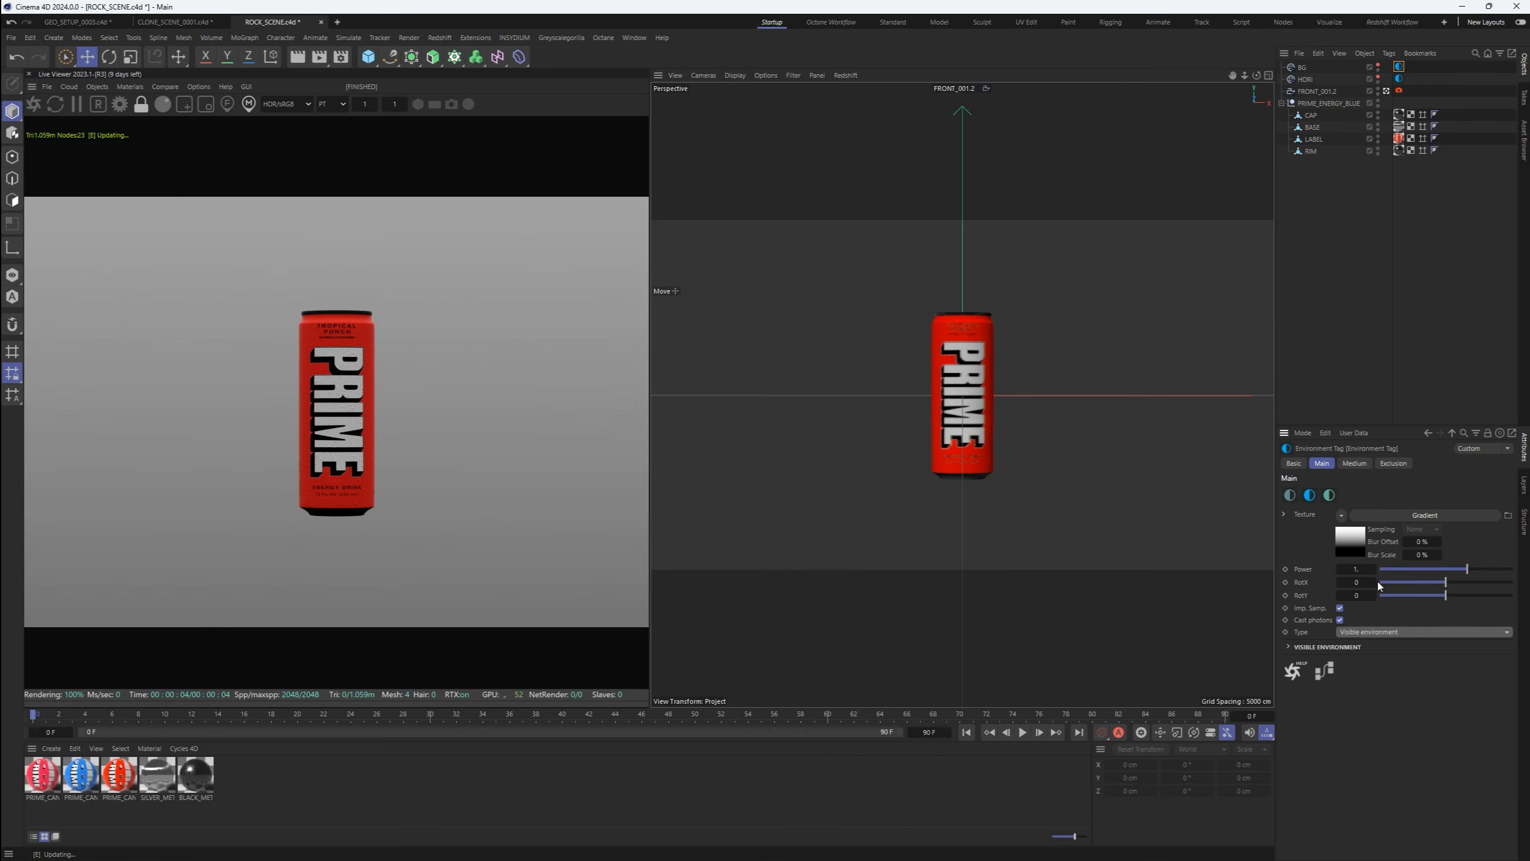
{"action": "left_click_drag", "start_coordinate": [1448, 582], "coordinate": [1406, 583]}
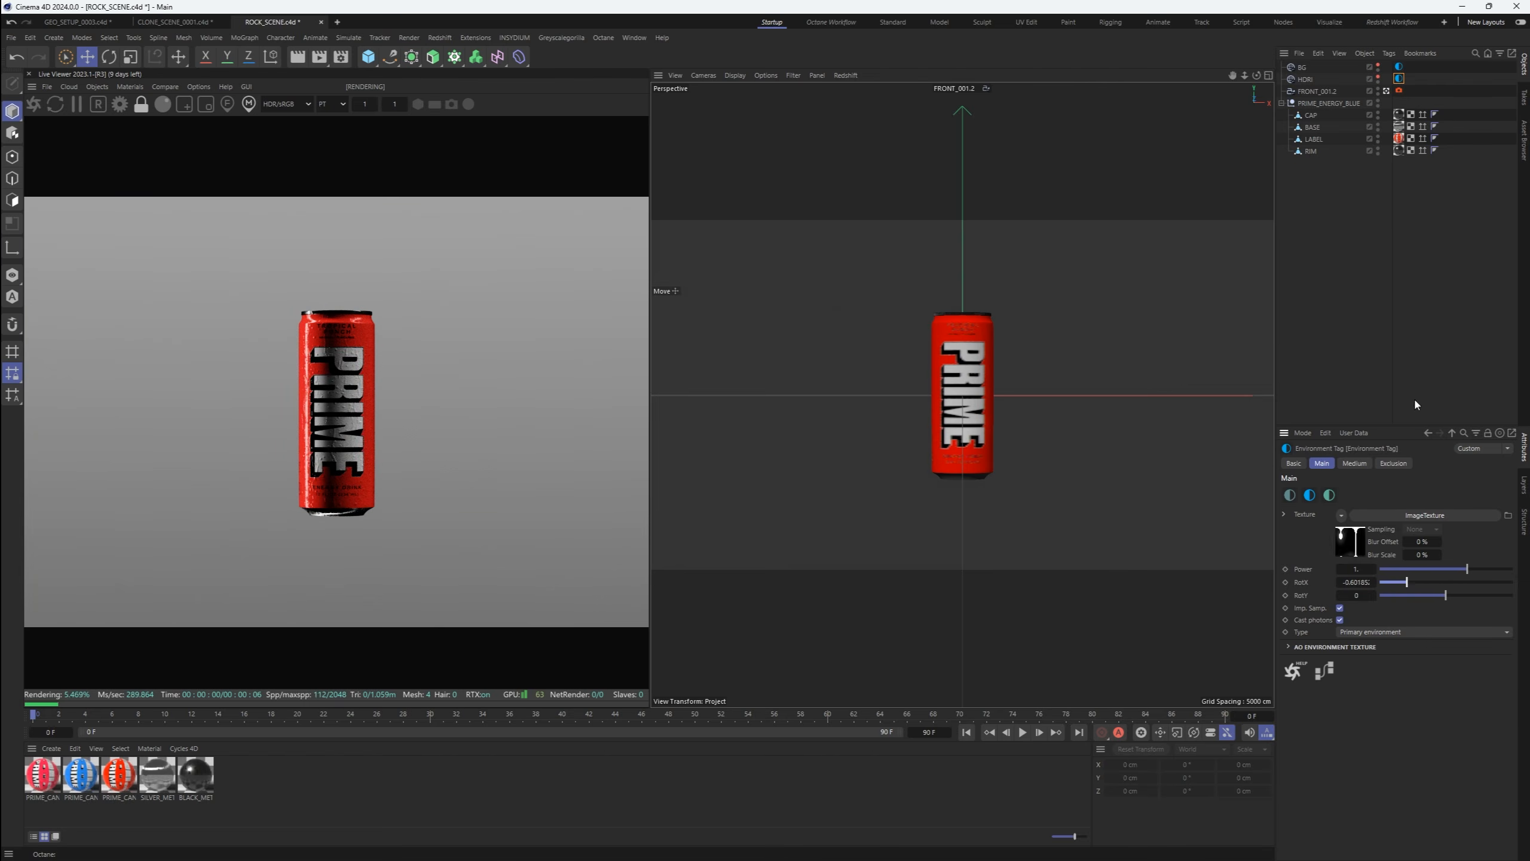
{"action": "left_click", "coordinate": [1414, 403]}
Switch to Quixel Bridge, postponing its update, and sign in to the account
{"action": "left_click", "coordinate": [284, 847]}
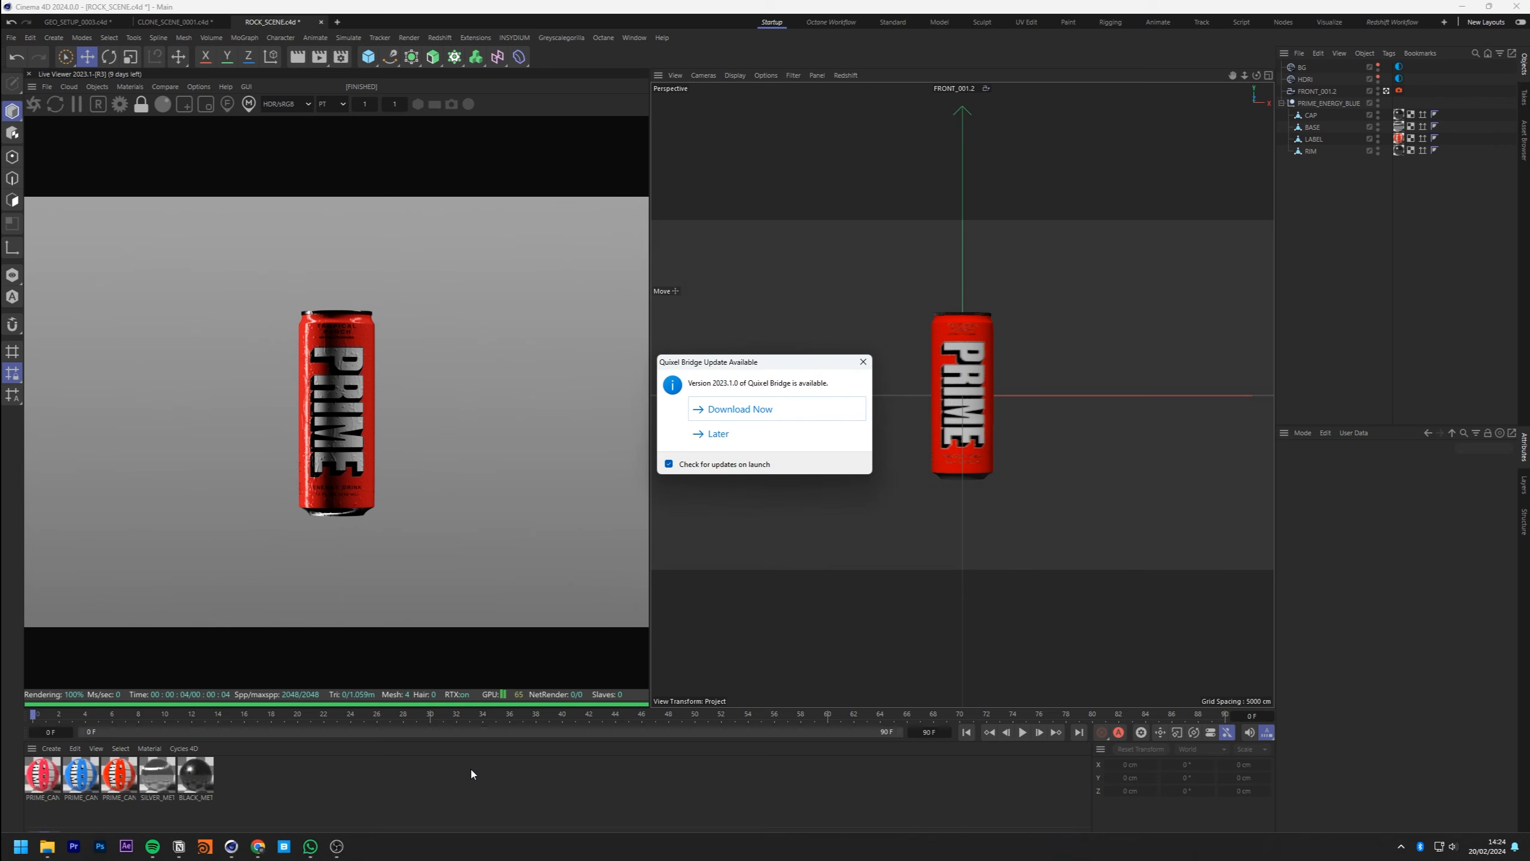
{"action": "left_click", "coordinate": [710, 447]}
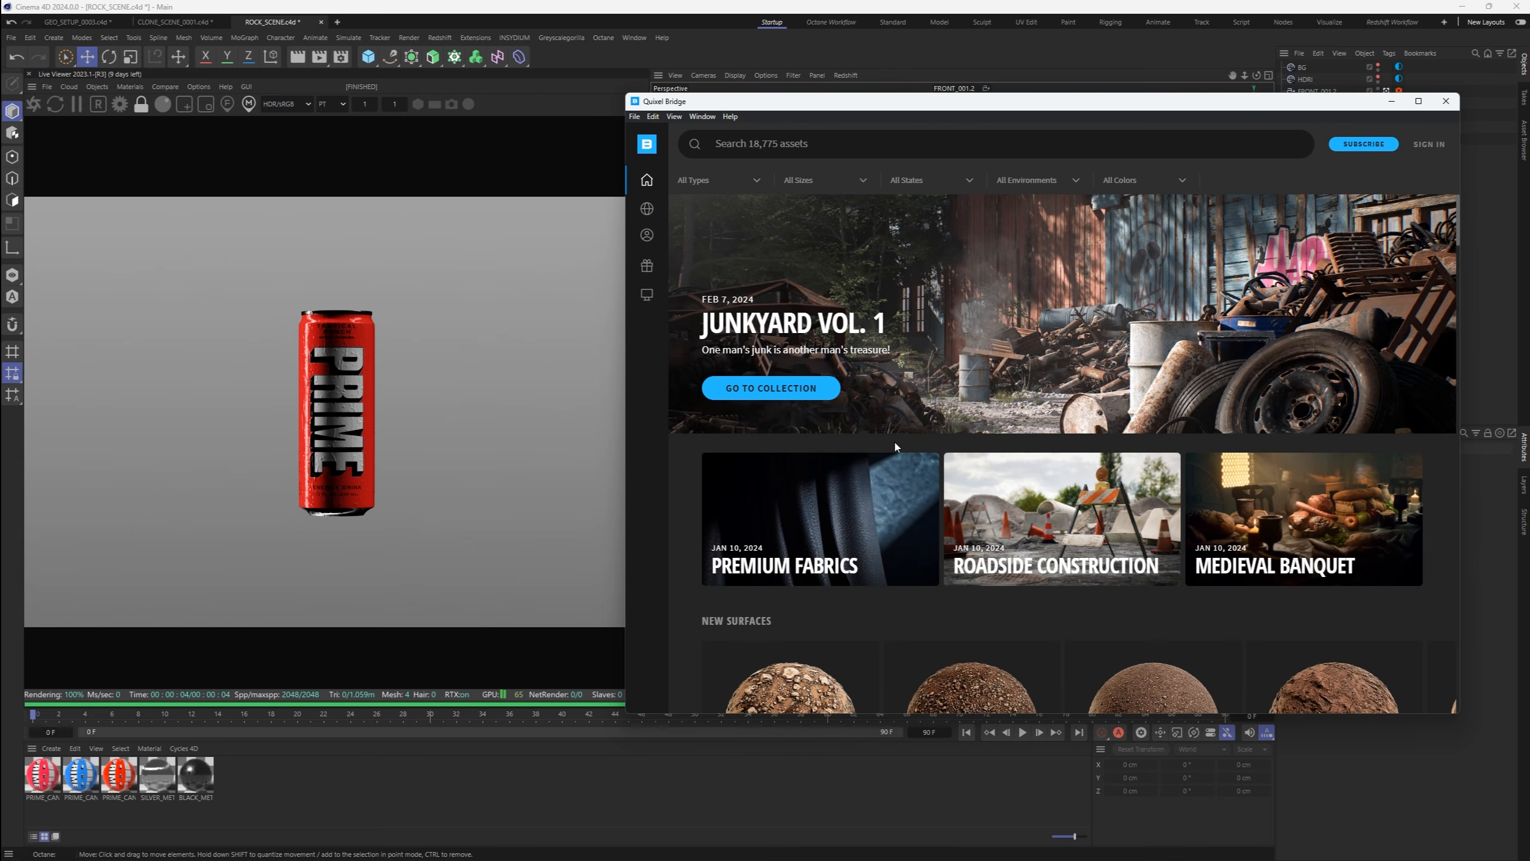
{"action": "left_click", "coordinate": [1427, 144]}
{"action": "left_click", "coordinate": [1040, 307]}
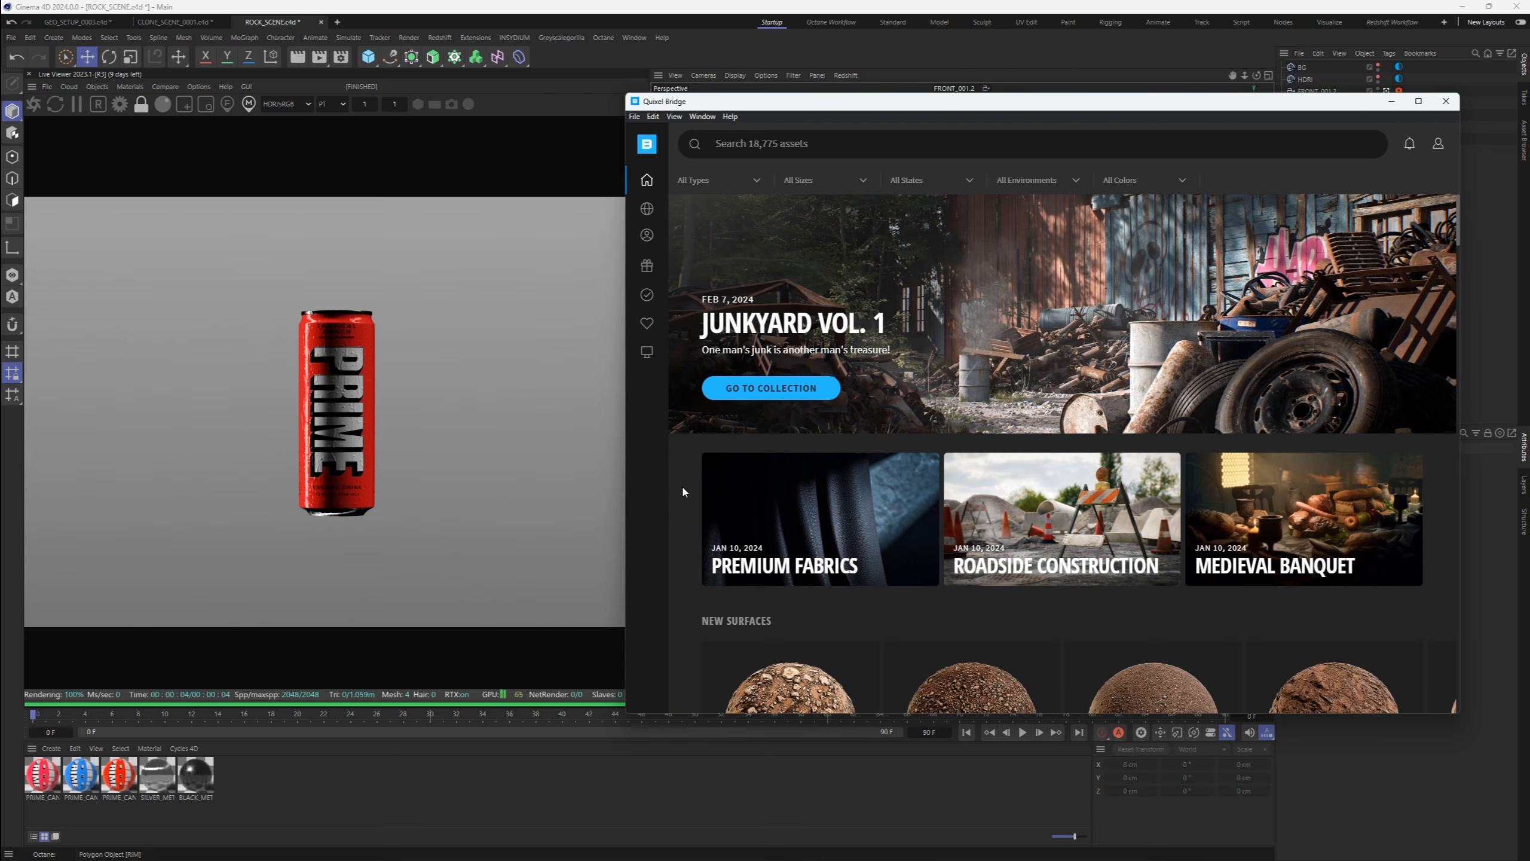
Browse the 3D asset categories and environment collections in Quixel Bridge, and open the Natural collection
{"action": "mouse_move", "coordinate": [657, 220]}
{"action": "left_click", "coordinate": [705, 165]}
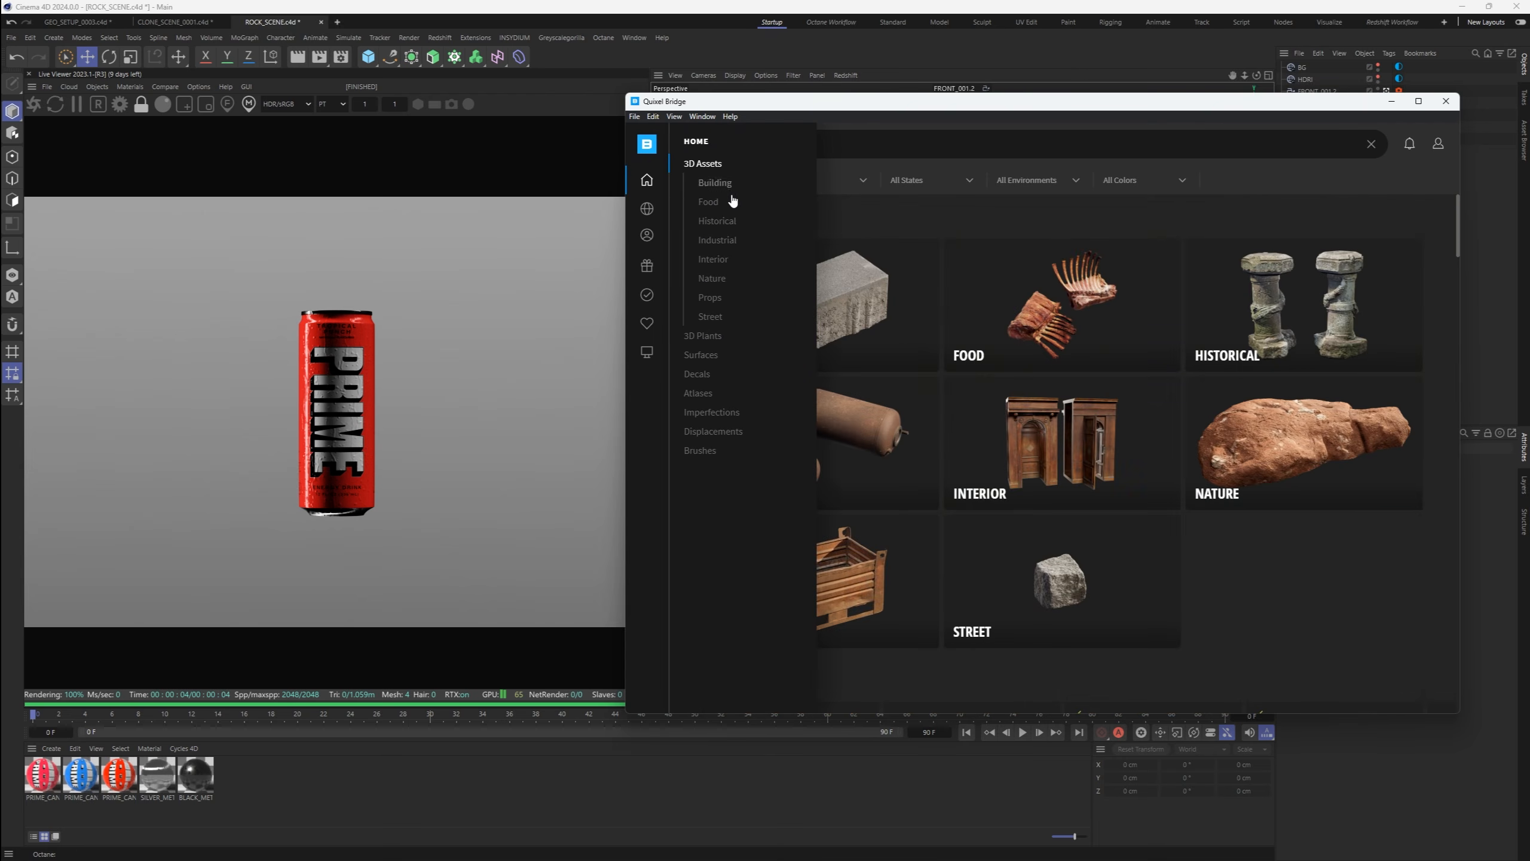
{"action": "left_click", "coordinate": [713, 278]}
{"action": "left_click", "coordinate": [645, 216]}
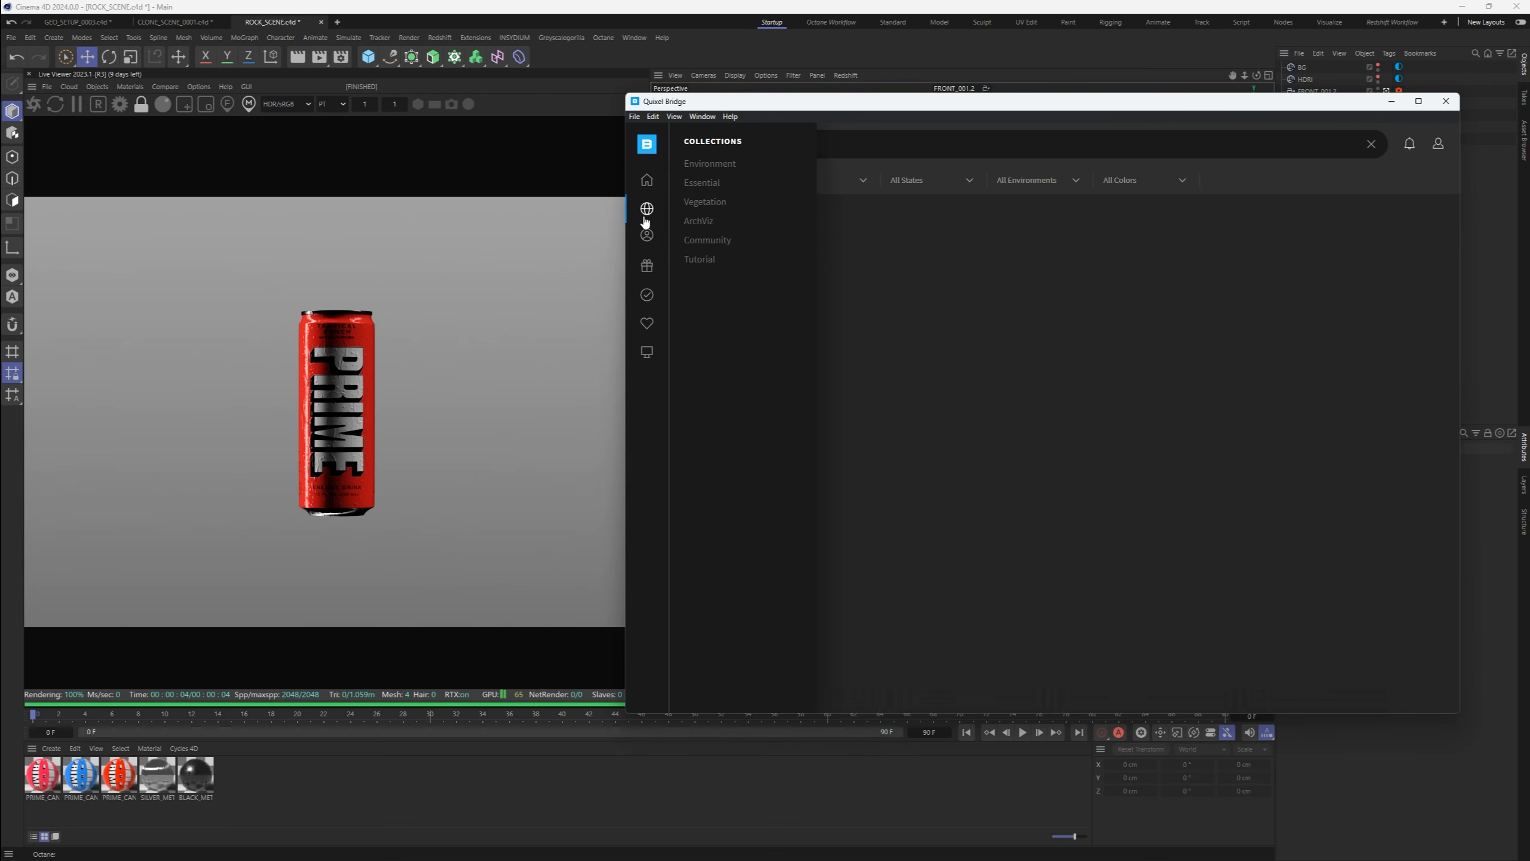
{"action": "left_click", "coordinate": [706, 166]}
{"action": "left_click", "coordinate": [706, 279]}
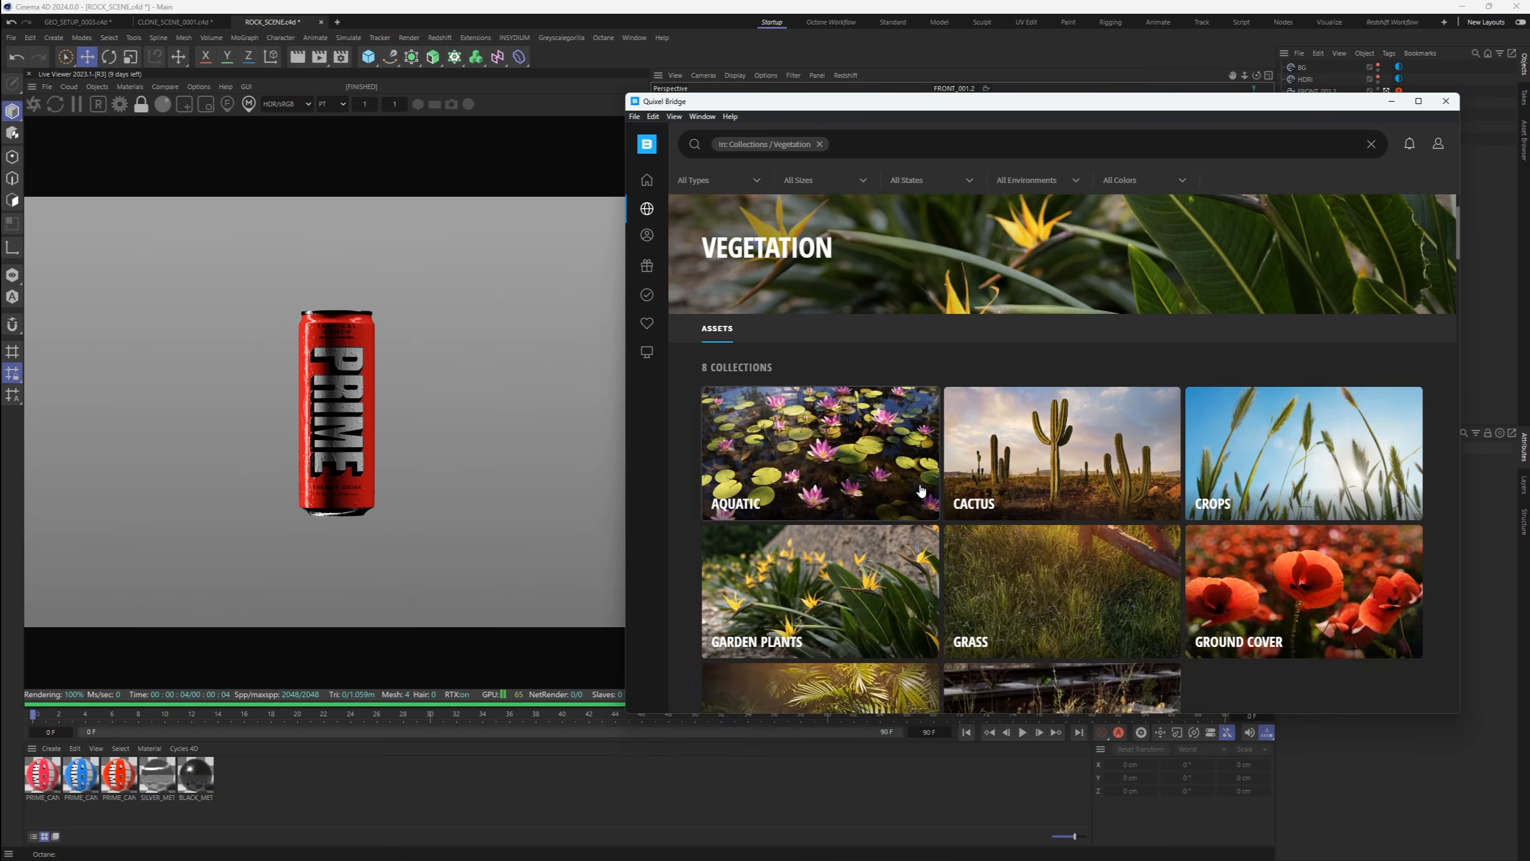
{"action": "left_click", "coordinate": [708, 166]}
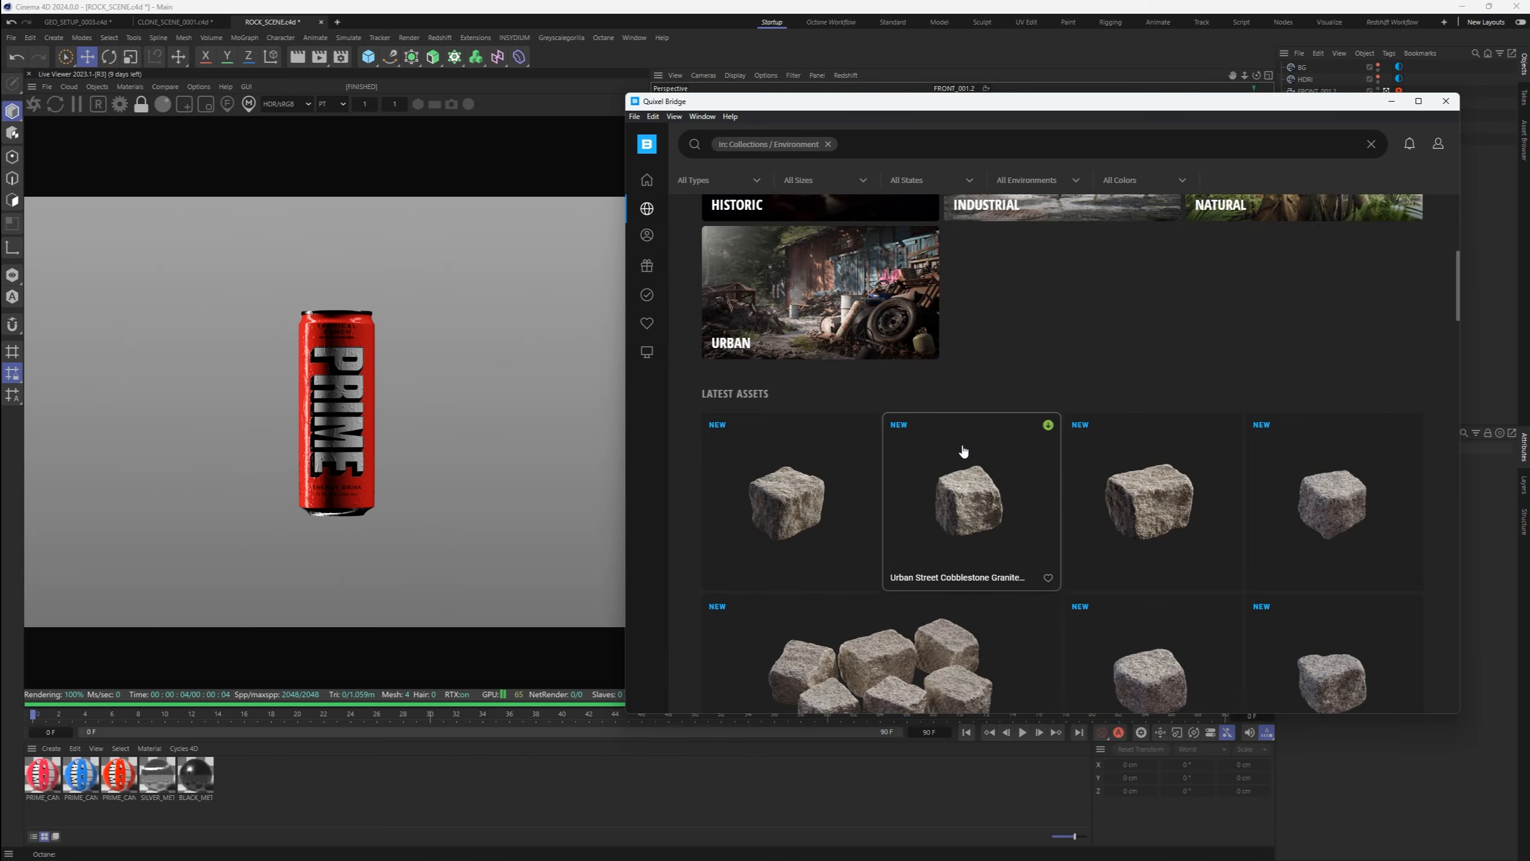
{"action": "left_click", "coordinate": [1266, 391]}
{"action": "scroll", "coordinate": [960, 487], "scroll_direction": "down", "scroll_amount": 3}
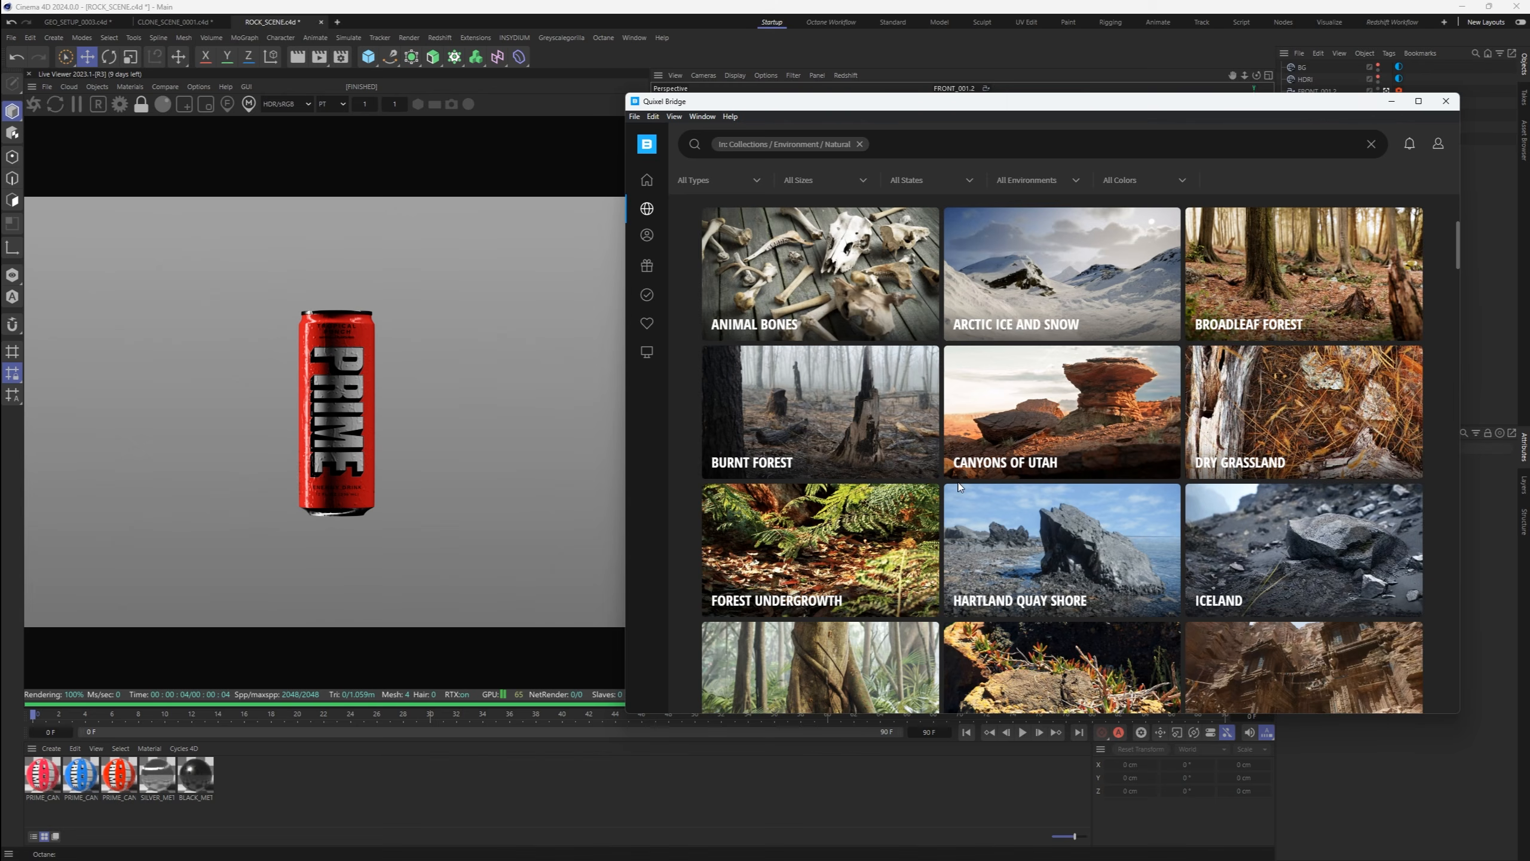
Look through the Hartland Quay Shore collection for rock and boulder assets suitable as a base for the can
{"action": "left_click", "coordinate": [988, 530]}
{"action": "scroll", "coordinate": [991, 518], "scroll_direction": "down", "scroll_amount": 10}
{"action": "scroll", "coordinate": [998, 492], "scroll_direction": "down", "scroll_amount": 15}
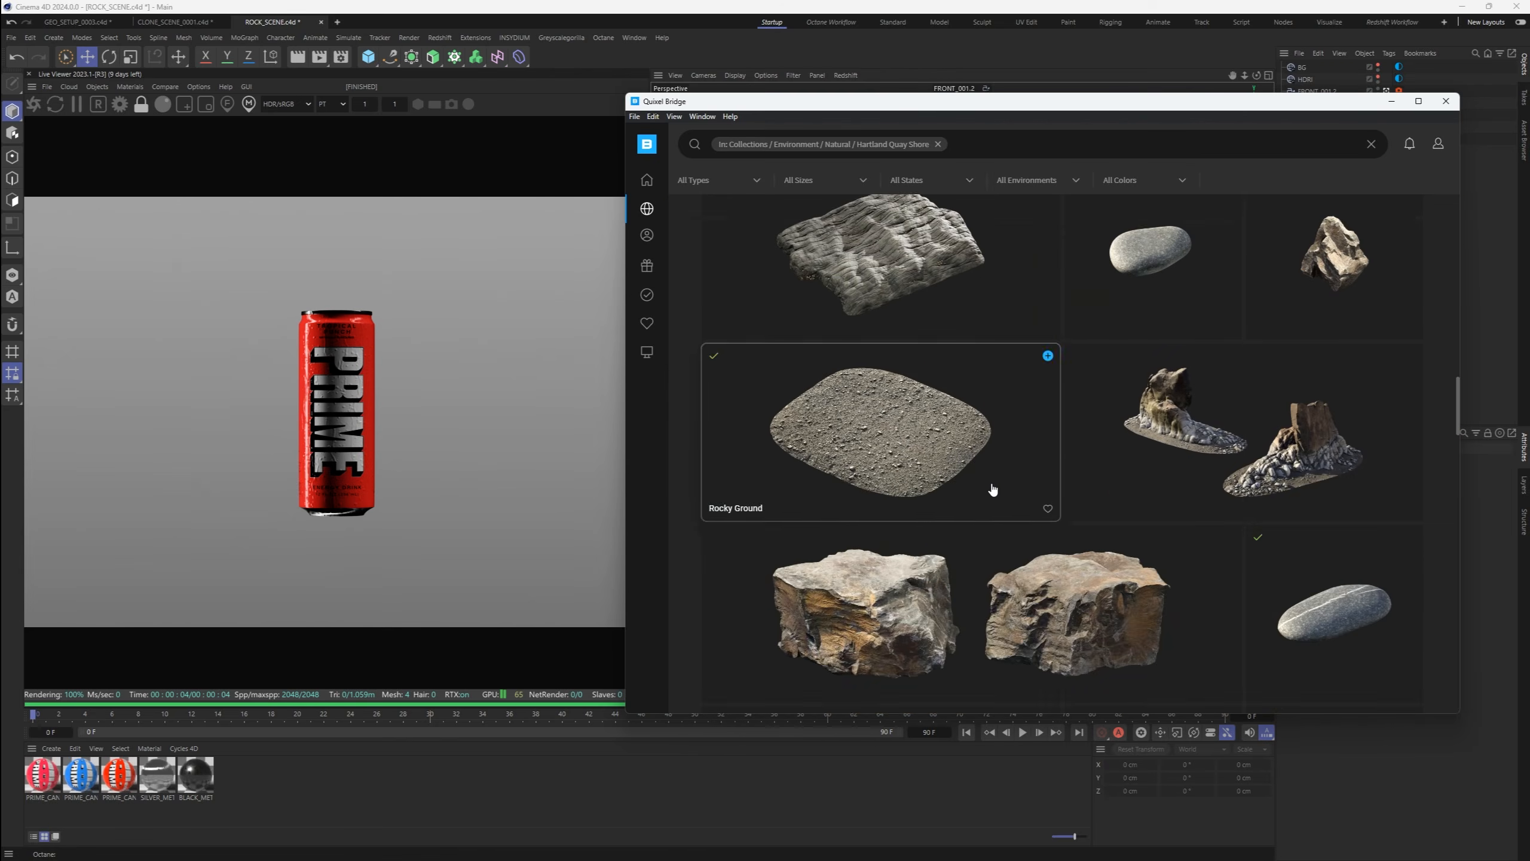
{"action": "scroll", "coordinate": [977, 481], "scroll_direction": "down", "scroll_amount": 1}
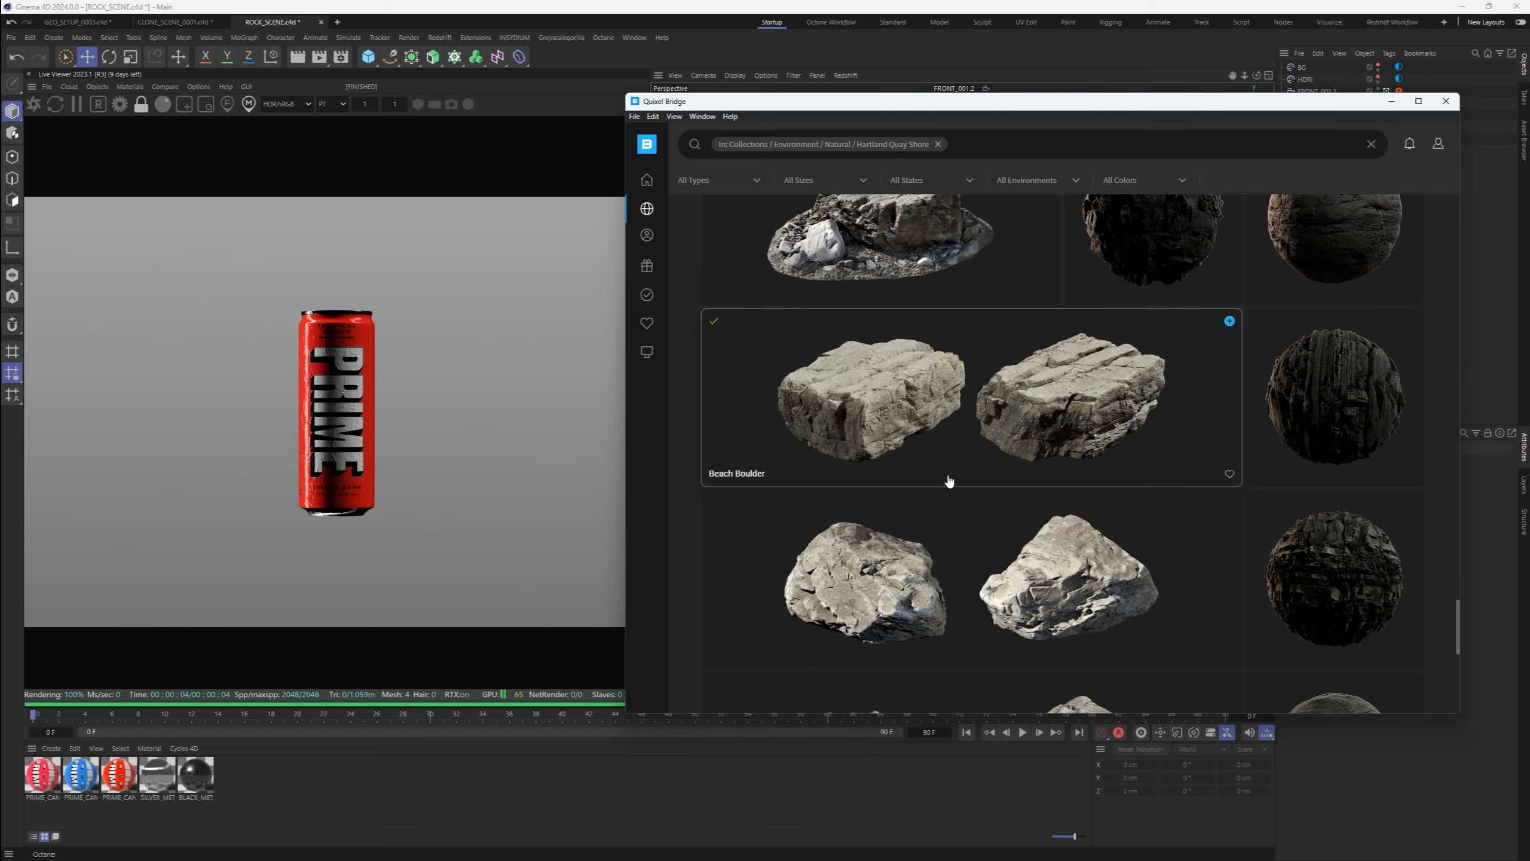
{"action": "scroll", "coordinate": [949, 480], "scroll_direction": "down", "scroll_amount": 2}
{"action": "scroll", "coordinate": [958, 512], "scroll_direction": "up", "scroll_amount": 5}
{"action": "scroll", "coordinate": [976, 576], "scroll_direction": "down", "scroll_amount": 10}
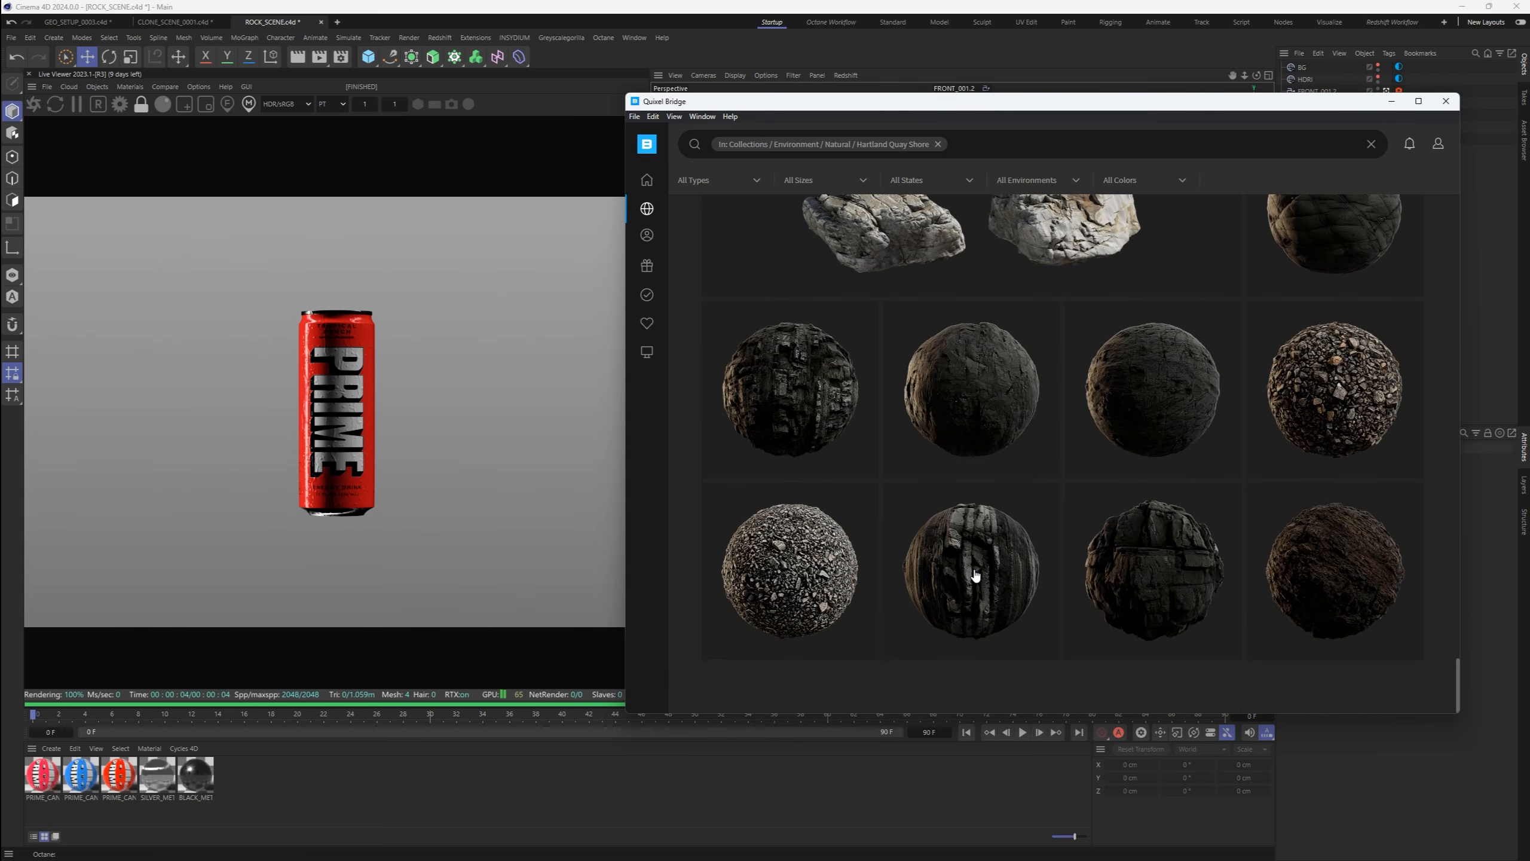
{"action": "scroll", "coordinate": [976, 575], "scroll_direction": "up", "scroll_amount": 5}
Open the Iceland collection and examine its rock and cliff assets
{"action": "mouse_move", "coordinate": [647, 211]}
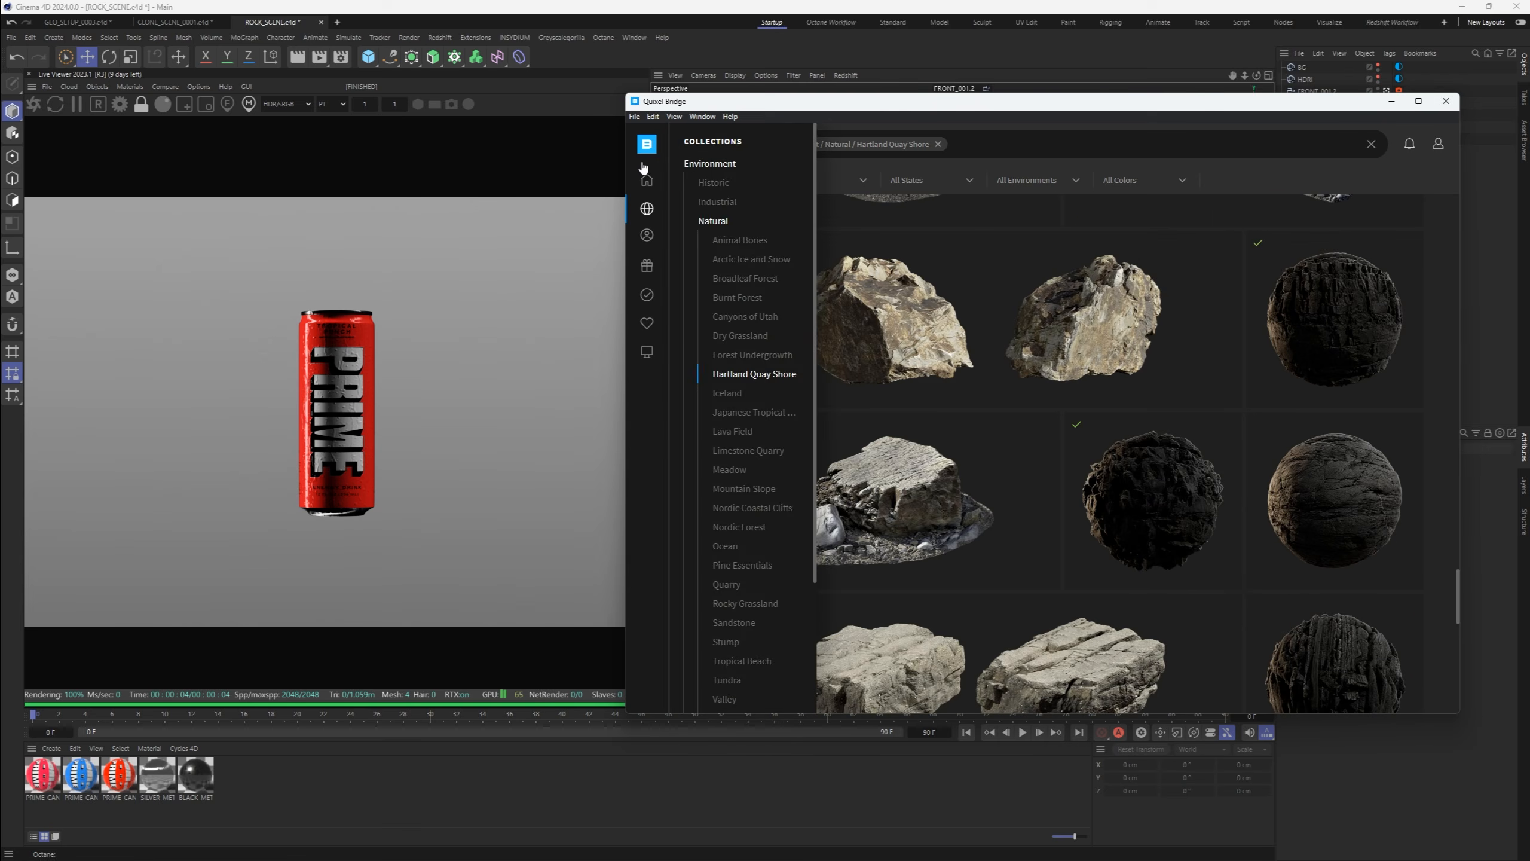
{"action": "left_click", "coordinate": [717, 222]}
{"action": "left_click", "coordinate": [1296, 483]}
{"action": "scroll", "coordinate": [989, 482], "scroll_direction": "down", "scroll_amount": 3}
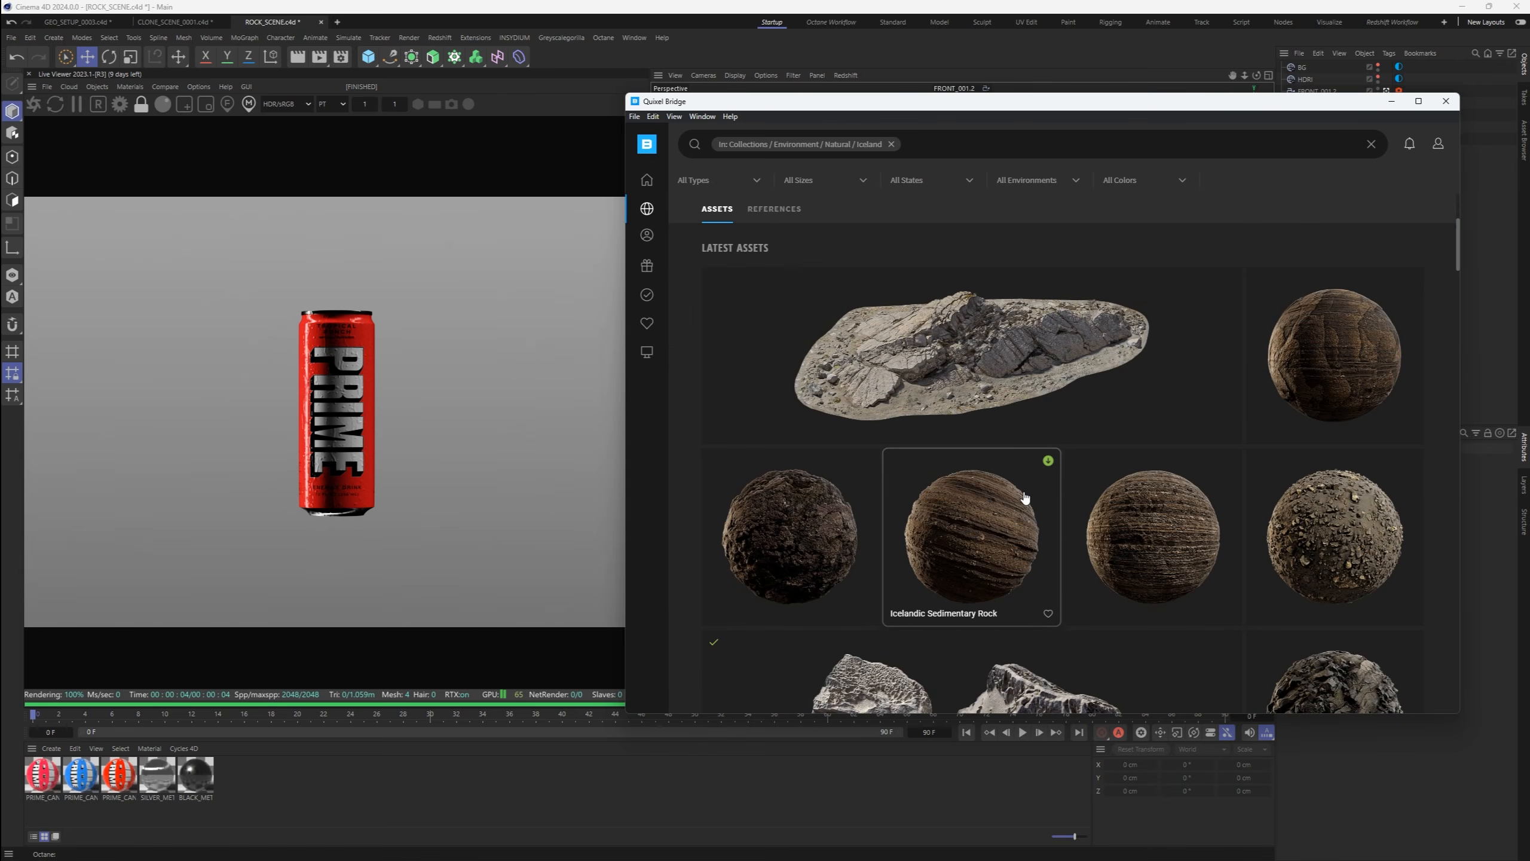
{"action": "scroll", "coordinate": [902, 511], "scroll_direction": "down", "scroll_amount": 10}
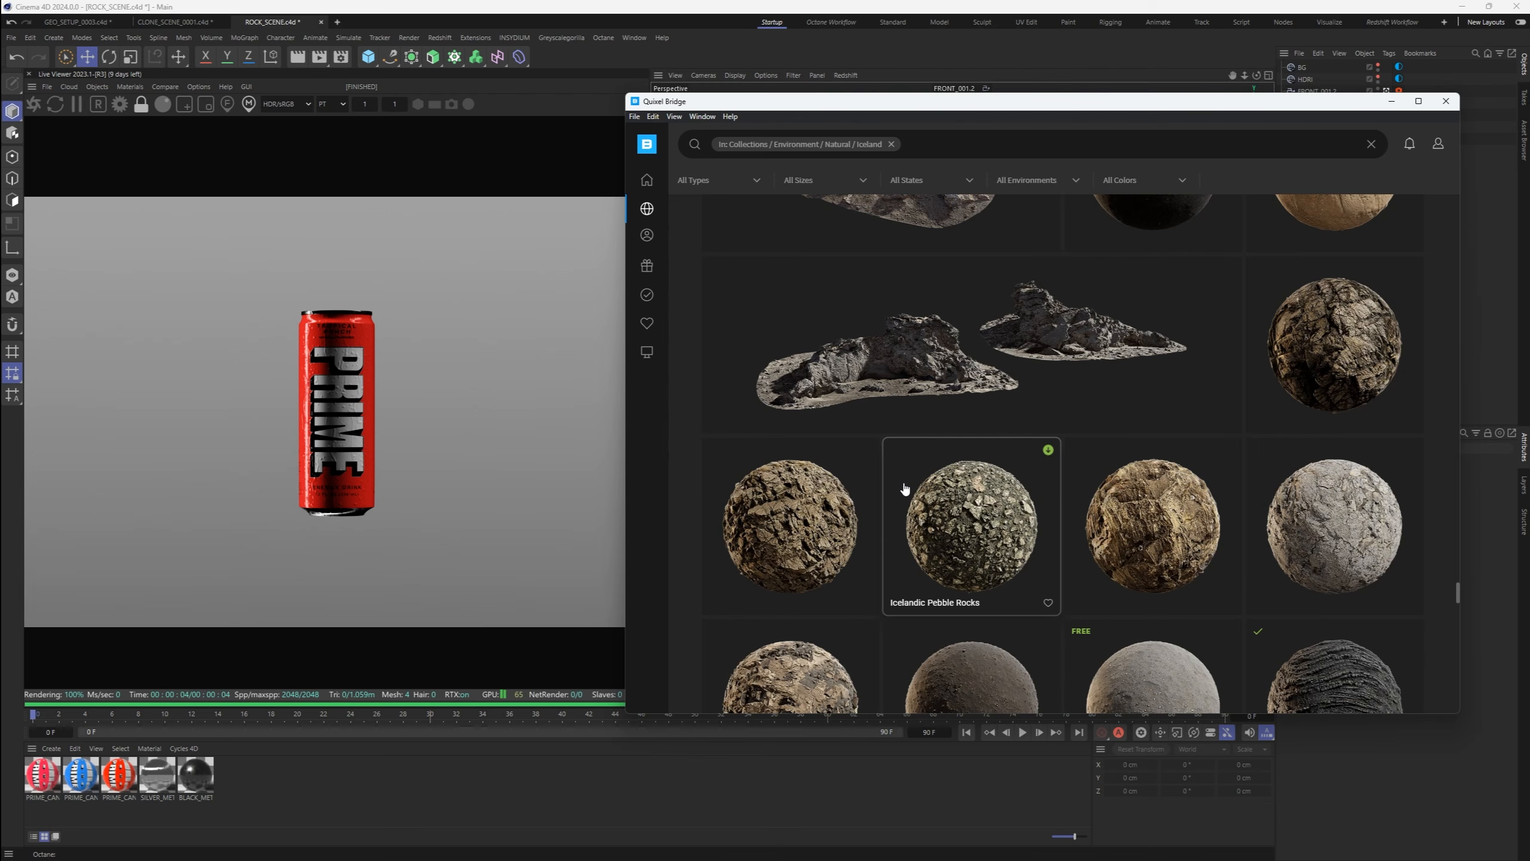
{"action": "scroll", "coordinate": [964, 527], "scroll_direction": "down", "scroll_amount": 10}
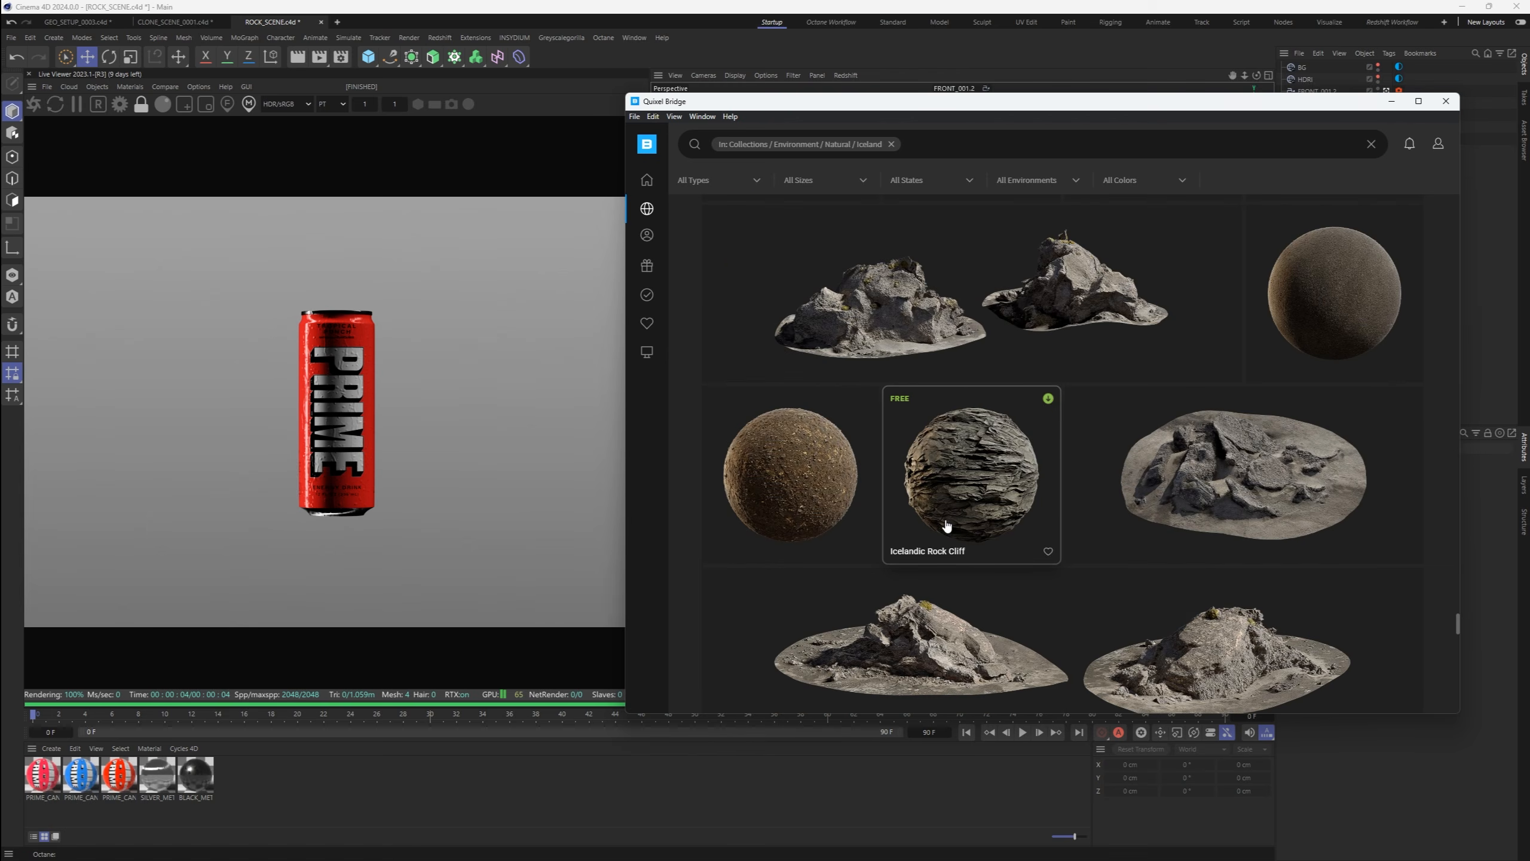
{"action": "scroll", "coordinate": [946, 526], "scroll_direction": "down", "scroll_amount": 10}
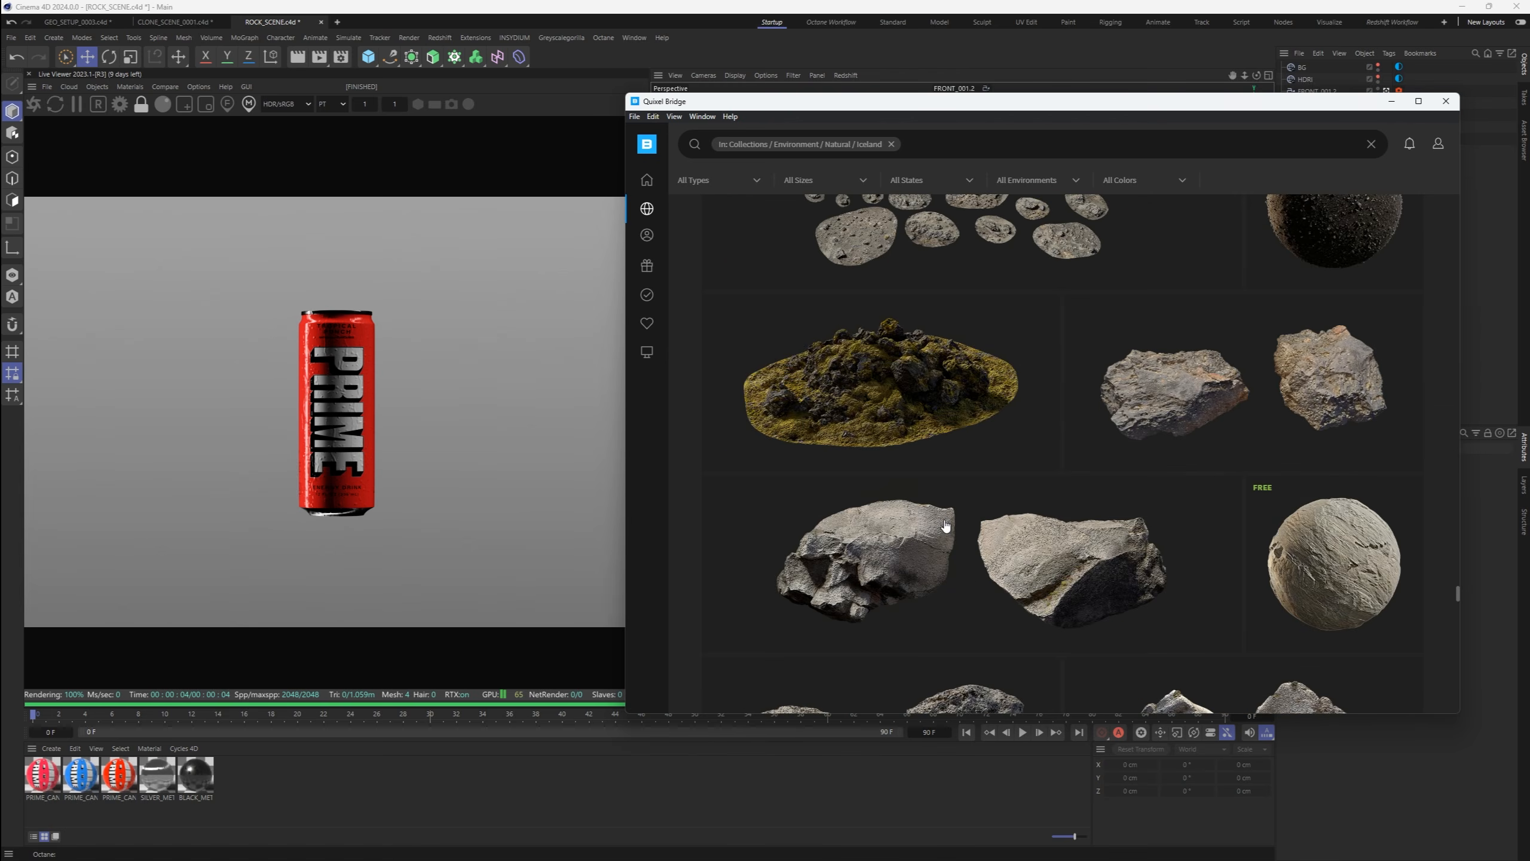
{"action": "scroll", "coordinate": [945, 526], "scroll_direction": "down", "scroll_amount": 10}
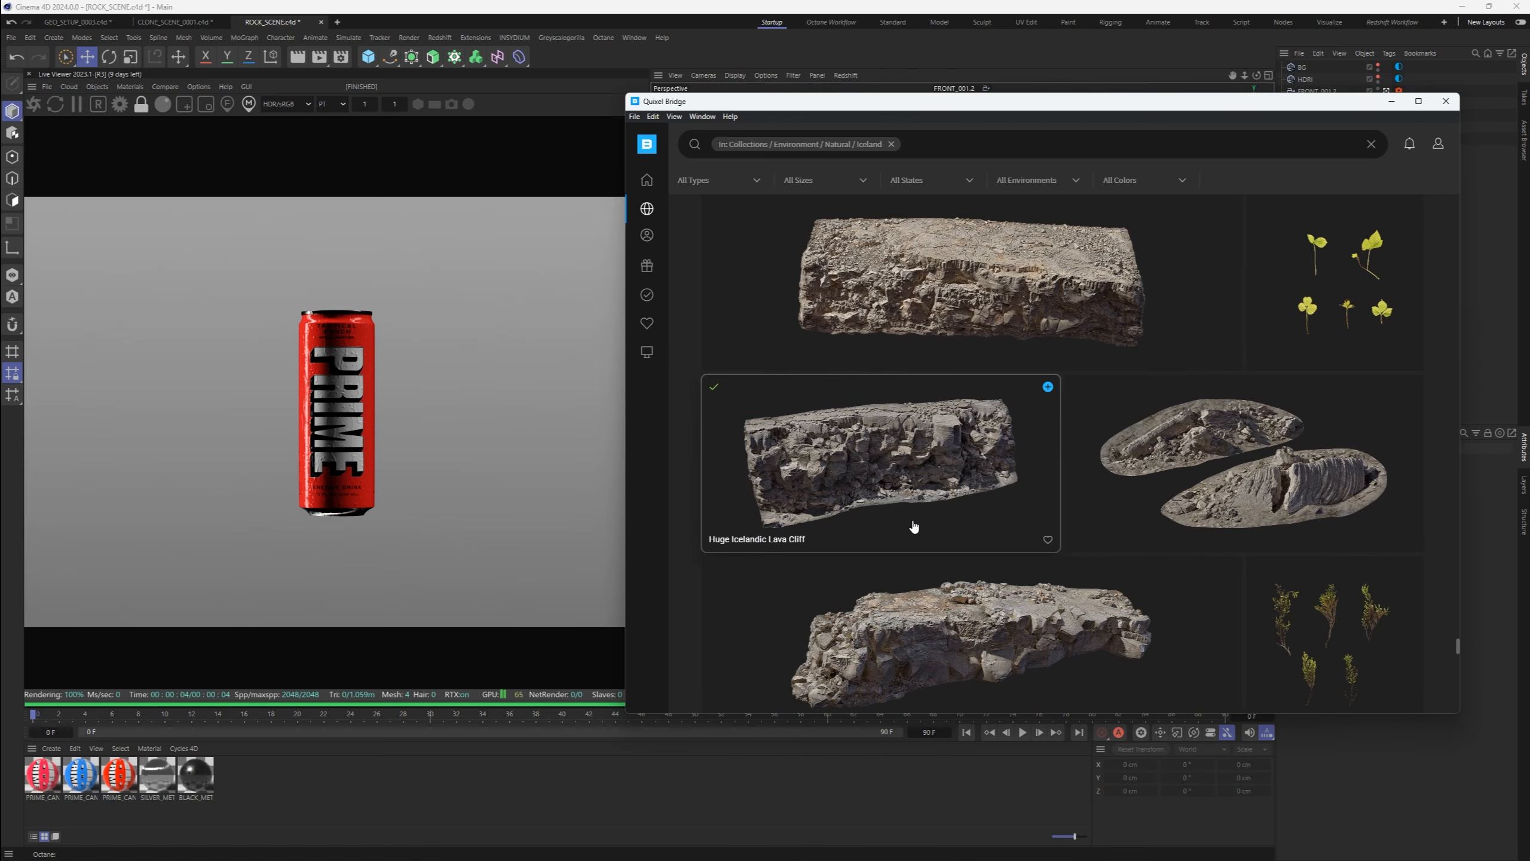
{"action": "scroll", "coordinate": [890, 527], "scroll_direction": "down", "scroll_amount": 10}
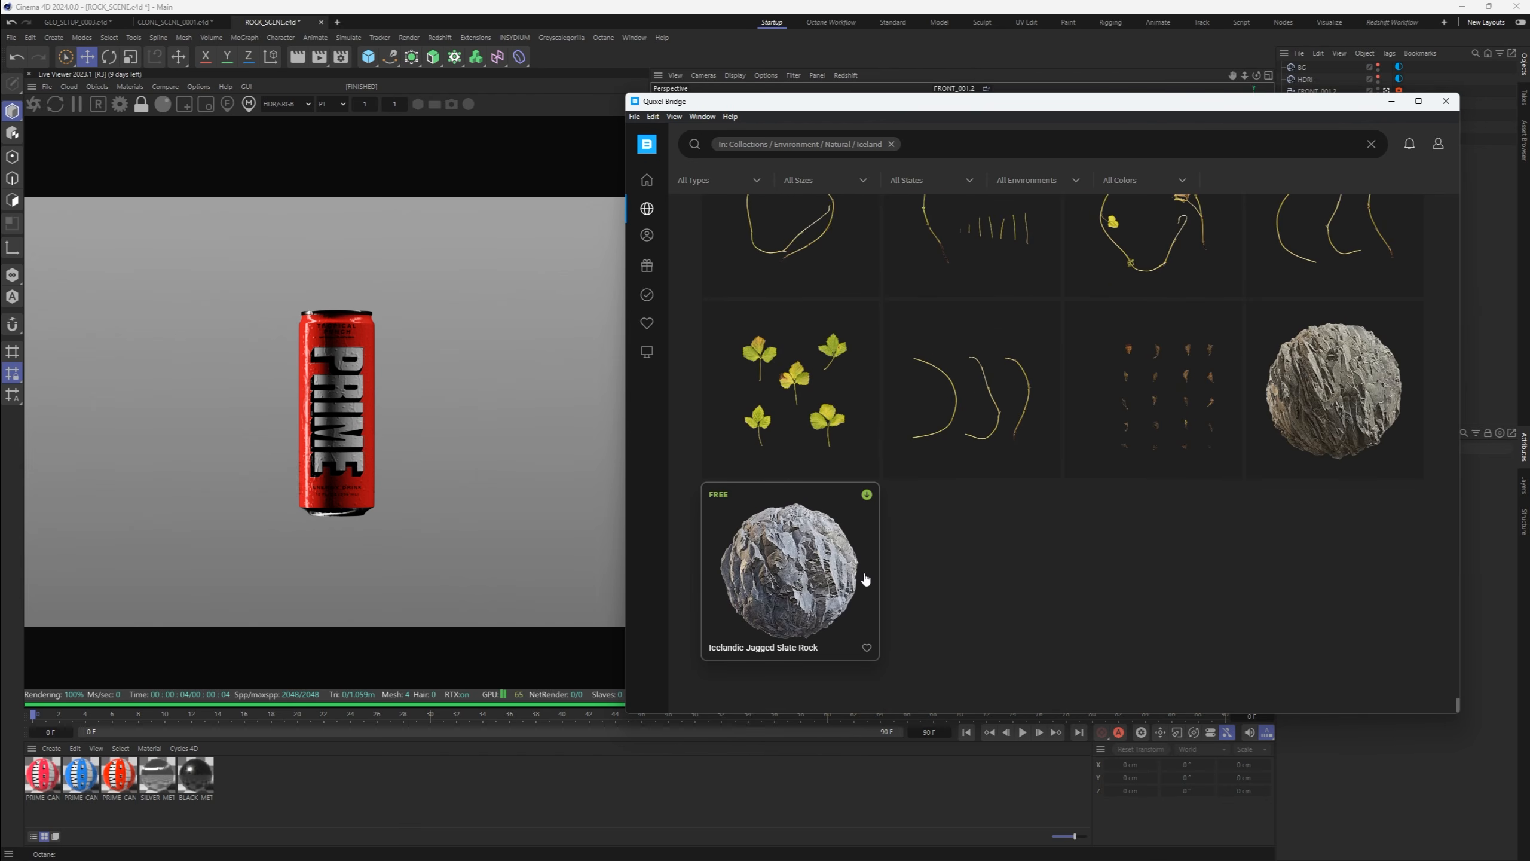
Open the Nordic Coastal Cliffs collection and examine its rock formations for a flat, wide rock
{"action": "mouse_move", "coordinate": [646, 208]}
{"action": "left_click", "coordinate": [717, 221]}
{"action": "scroll", "coordinate": [1036, 441], "scroll_direction": "down", "scroll_amount": 6}
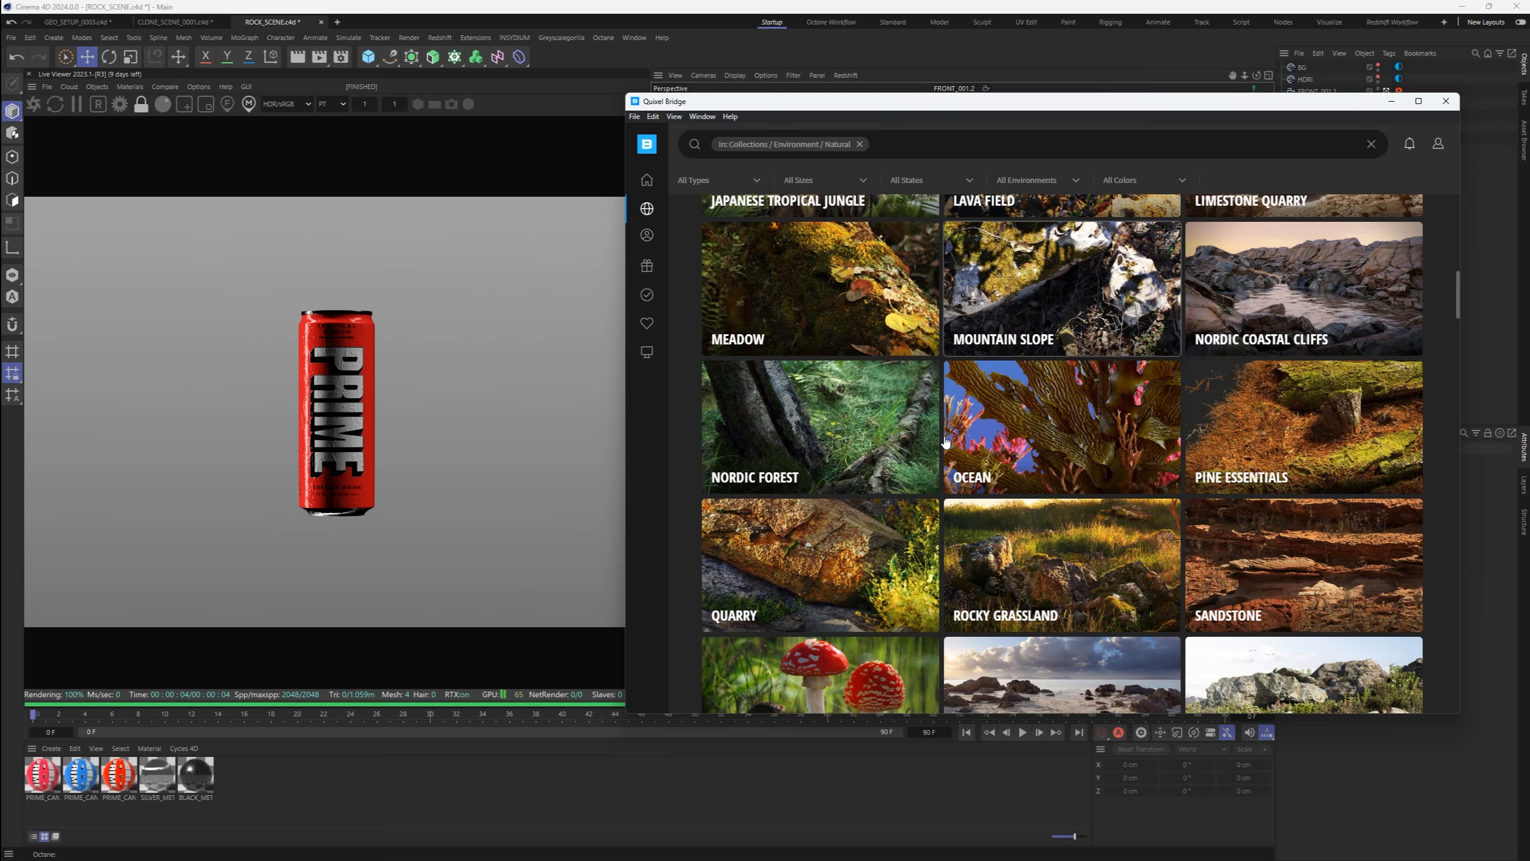
{"action": "left_click", "coordinate": [1229, 307]}
{"action": "scroll", "coordinate": [936, 470], "scroll_direction": "down", "scroll_amount": 15}
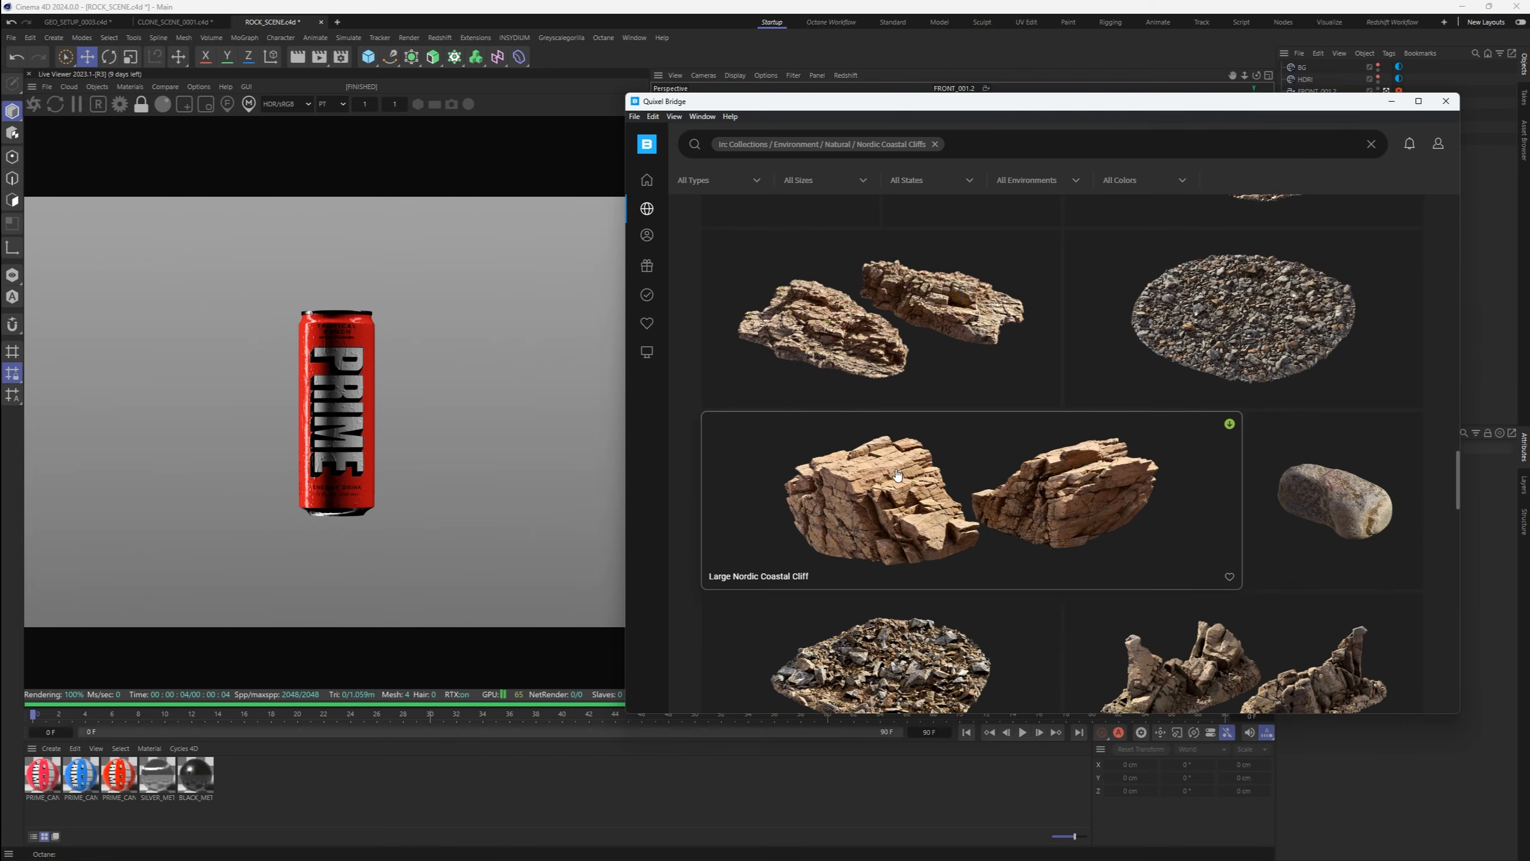
{"action": "scroll", "coordinate": [892, 475], "scroll_direction": "down", "scroll_amount": 4}
{"action": "scroll", "coordinate": [875, 477], "scroll_direction": "down", "scroll_amount": 10}
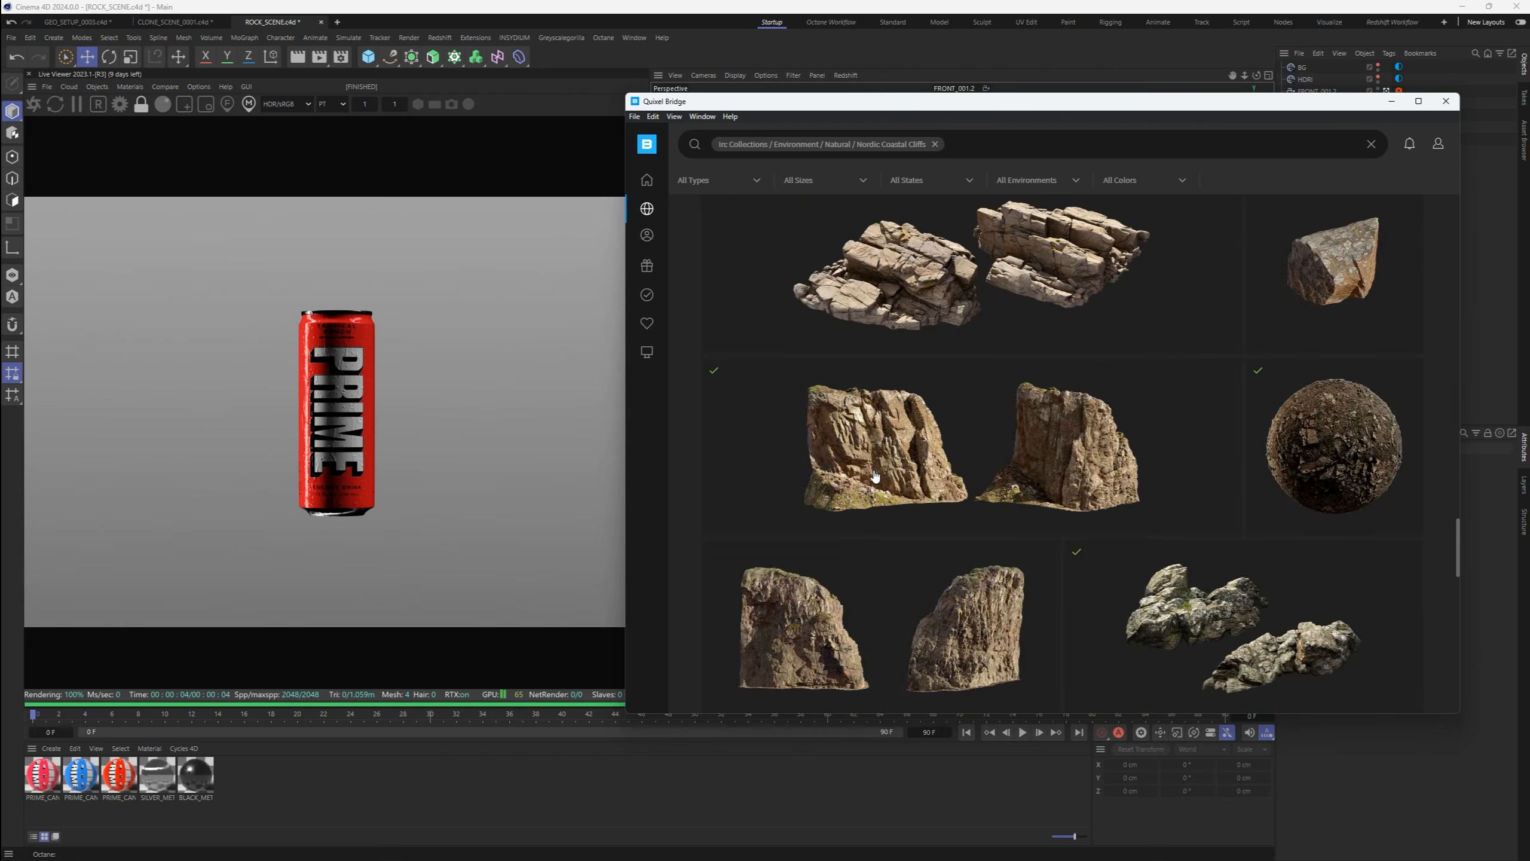
{"action": "scroll", "coordinate": [873, 474], "scroll_direction": "down", "scroll_amount": 7}
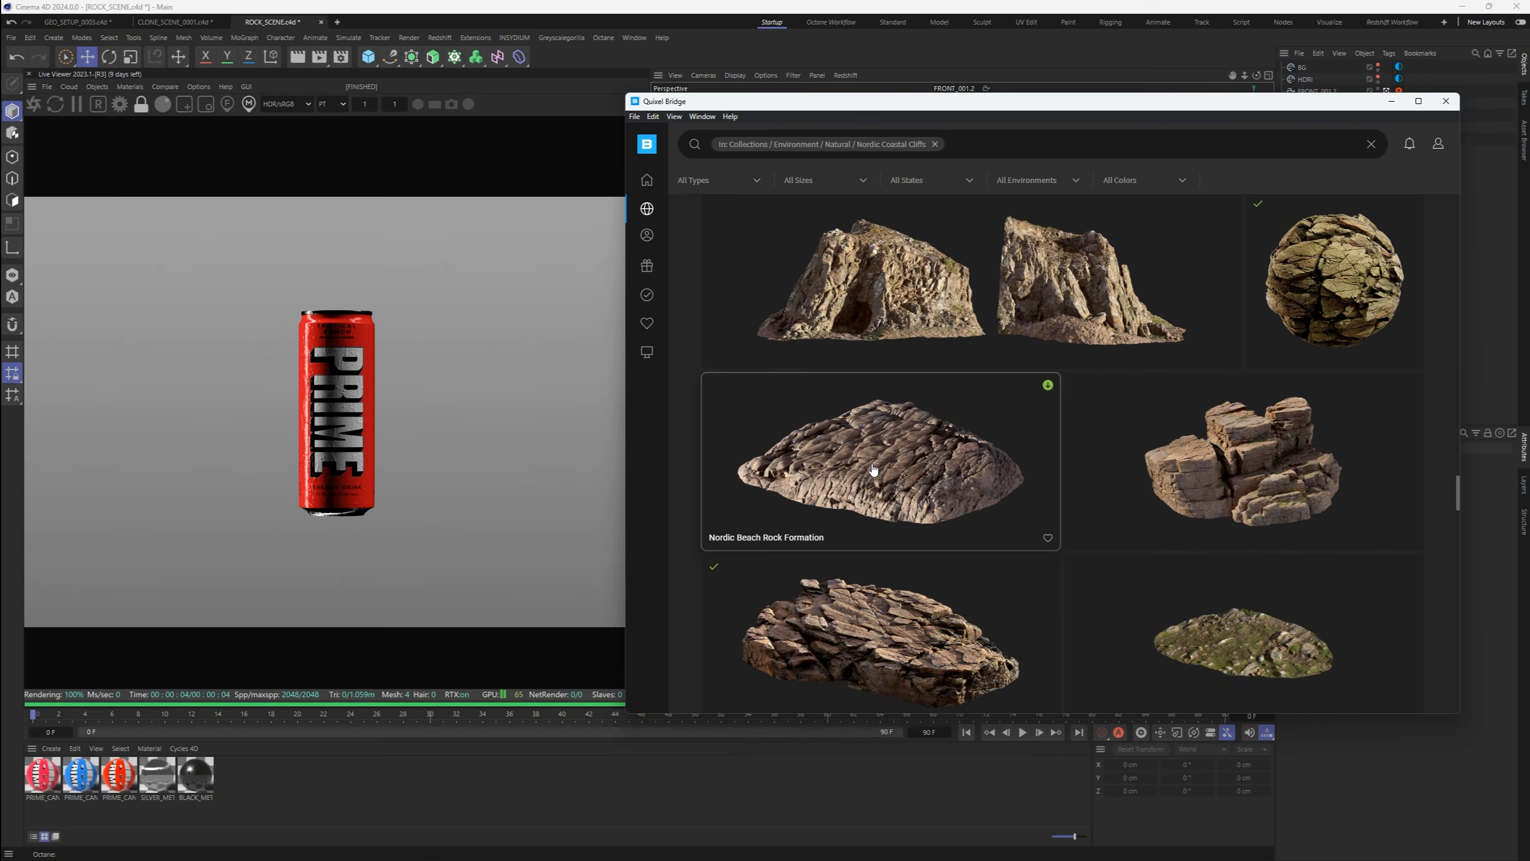
{"action": "scroll", "coordinate": [928, 500], "scroll_direction": "up", "scroll_amount": 5}
{"action": "scroll", "coordinate": [924, 497], "scroll_direction": "down", "scroll_amount": 5}
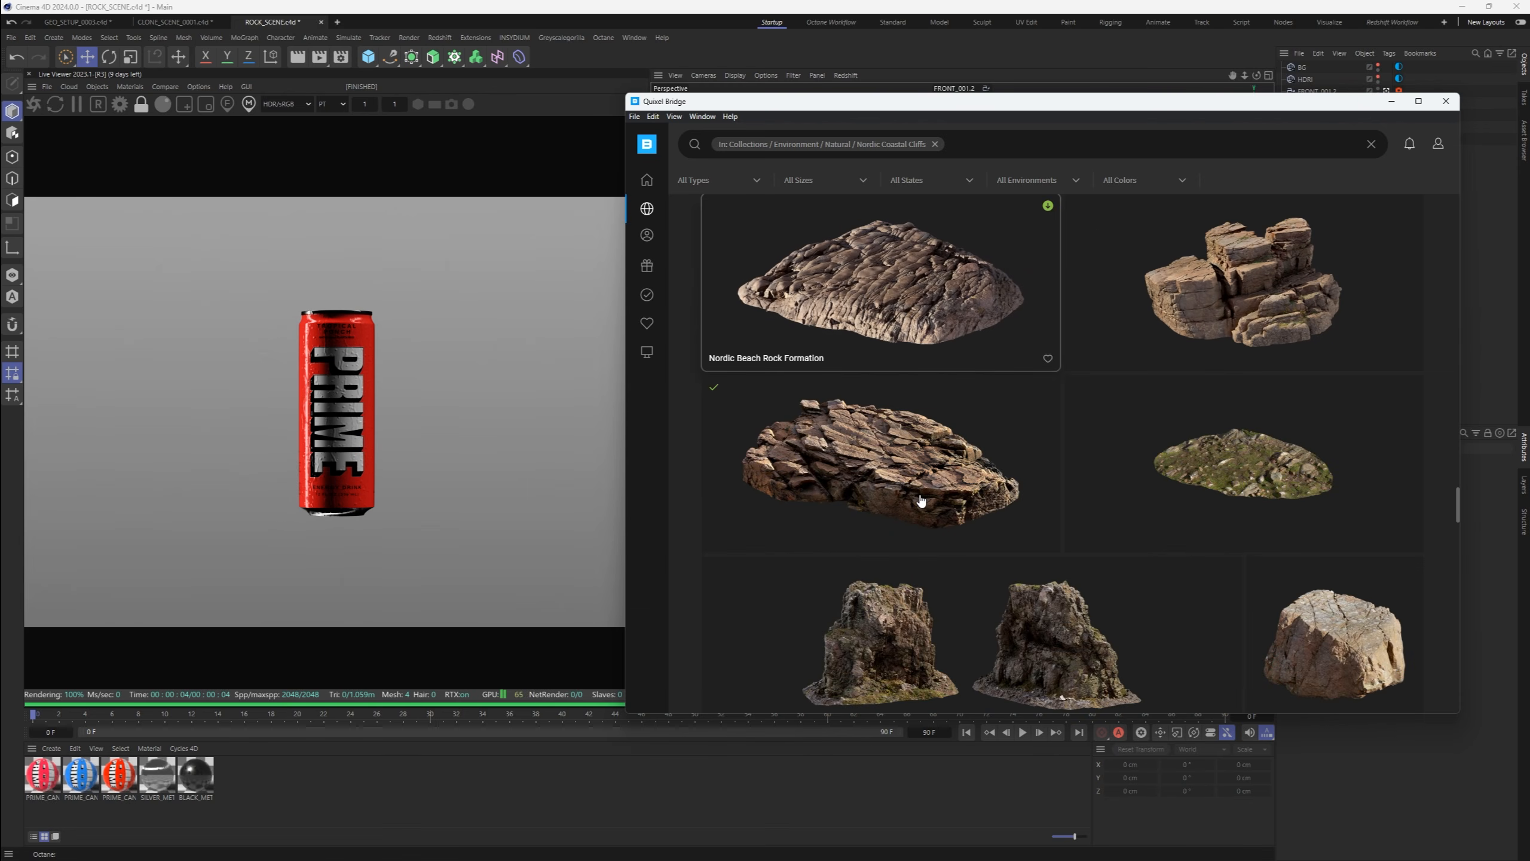
Switch to Cinema 4D, try importing the Nordic Beach Rock Formation into the scene, and delete the imported rock
{"action": "left_click", "coordinate": [1446, 101]}
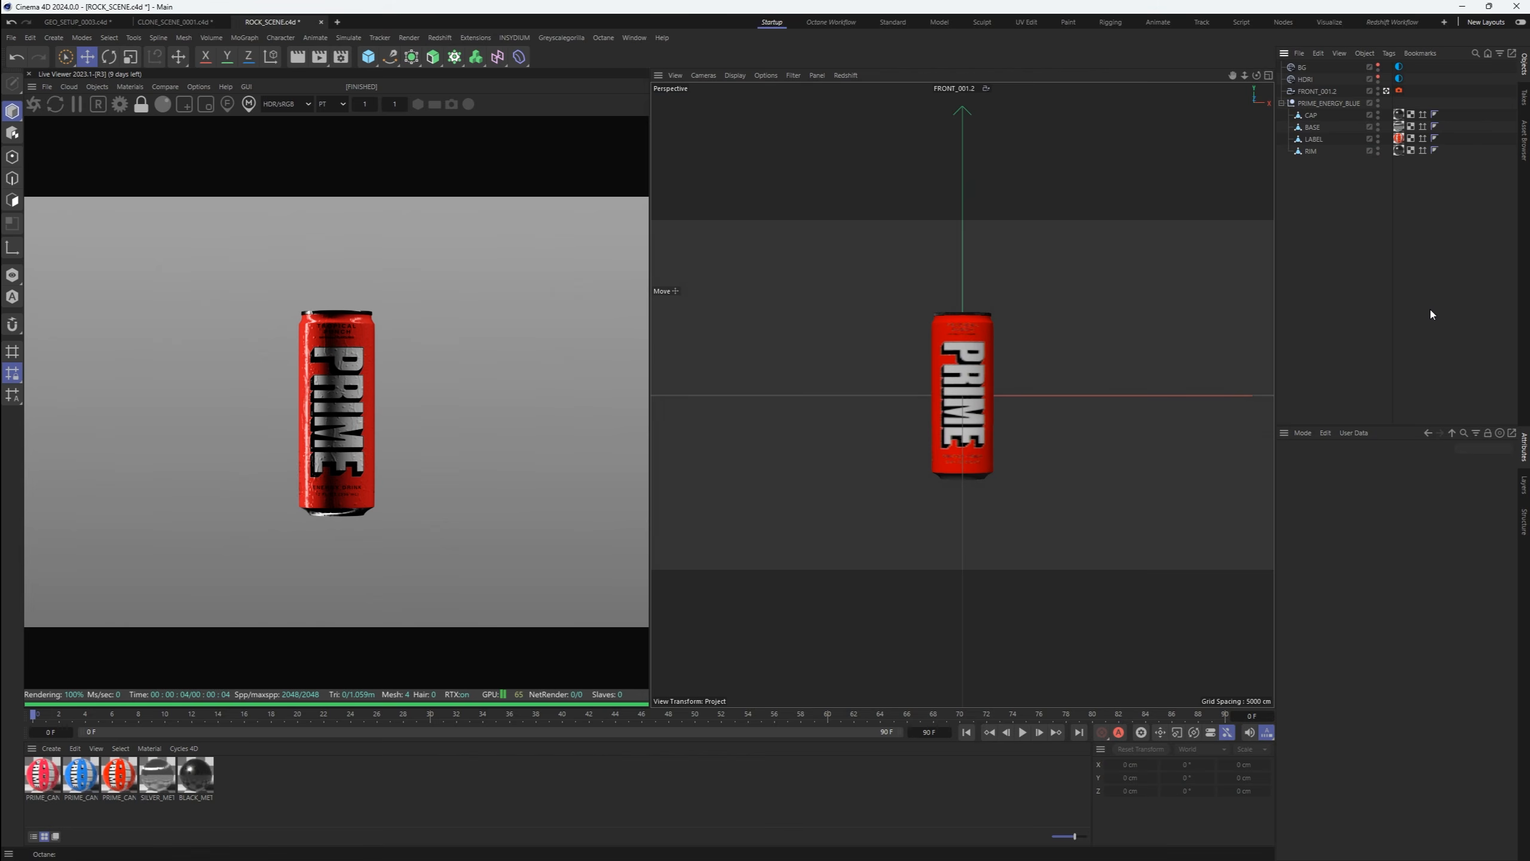
{"action": "left_click", "coordinate": [833, 488]}
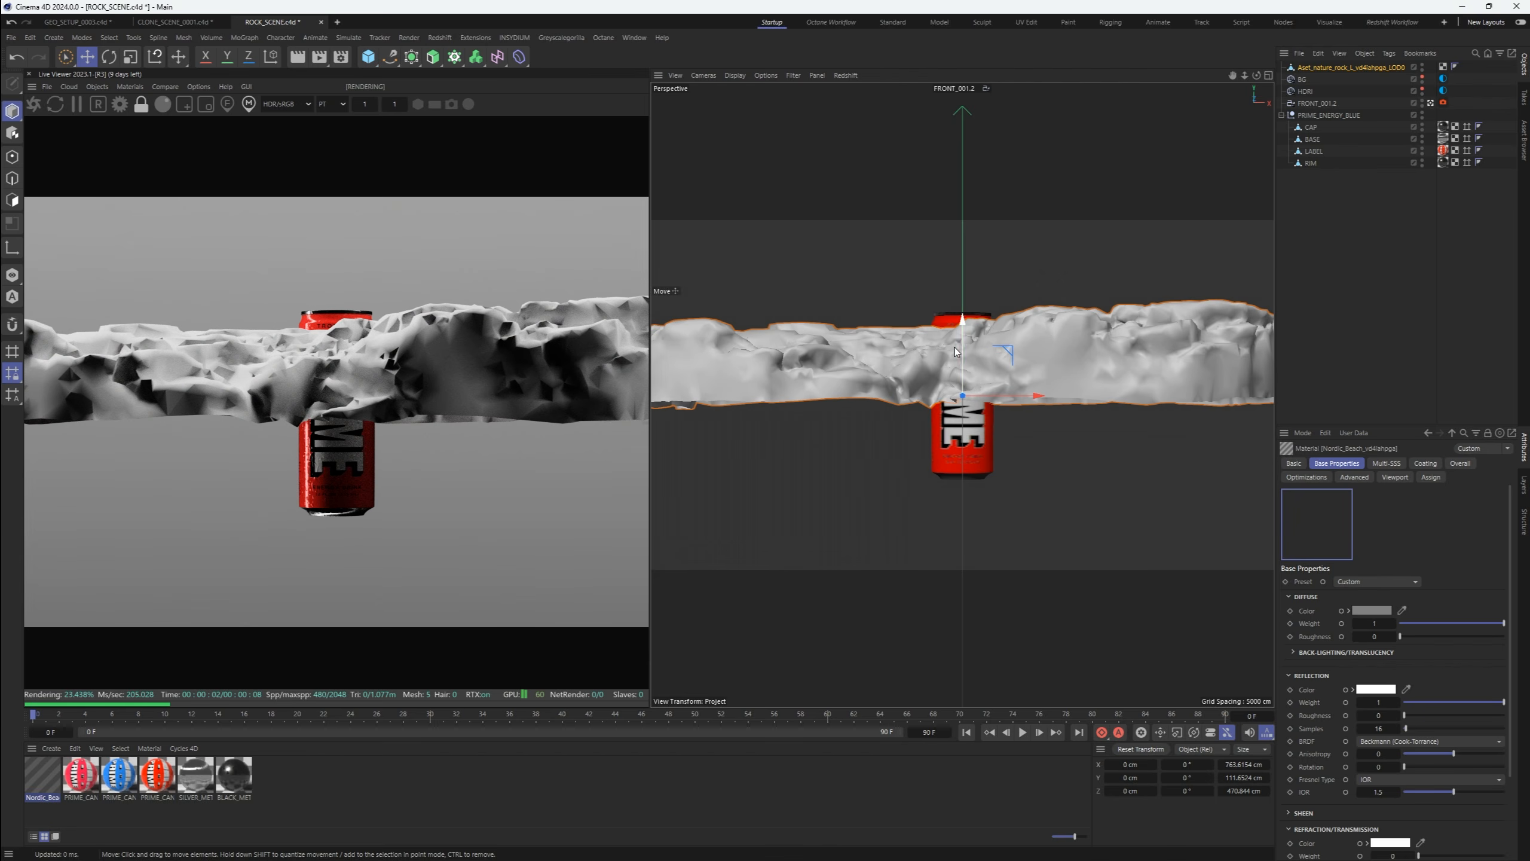
{"action": "left_click_drag", "start_coordinate": [954, 350], "coordinate": [955, 499]}
{"action": "left_click", "coordinate": [1336, 69]}
{"action": "key", "text": "Delete"}
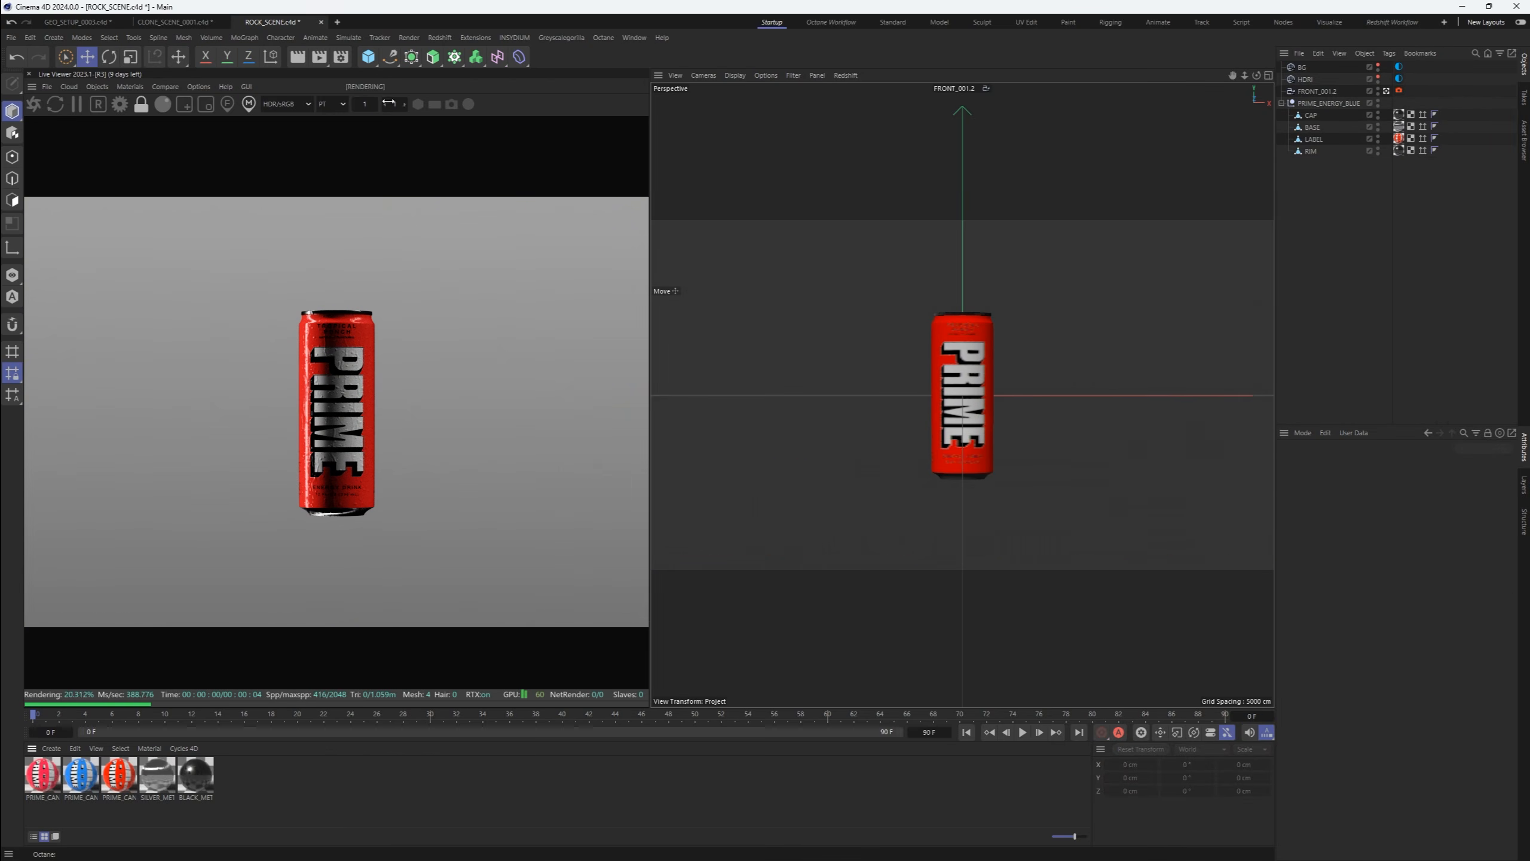
Set the project's renderer to Octane and the output size to 2560 by 1440 in the render settings
{"action": "left_click", "coordinate": [340, 56]}
{"action": "left_click", "coordinate": [427, 80]}
{"action": "left_click", "coordinate": [438, 152]}
{"action": "left_click", "coordinate": [557, 112]}
{"action": "type", "text": "2560"}
{"action": "key", "text": "Tab"}
{"action": "type", "text": "1440"}
{"action": "key", "text": "Return"}
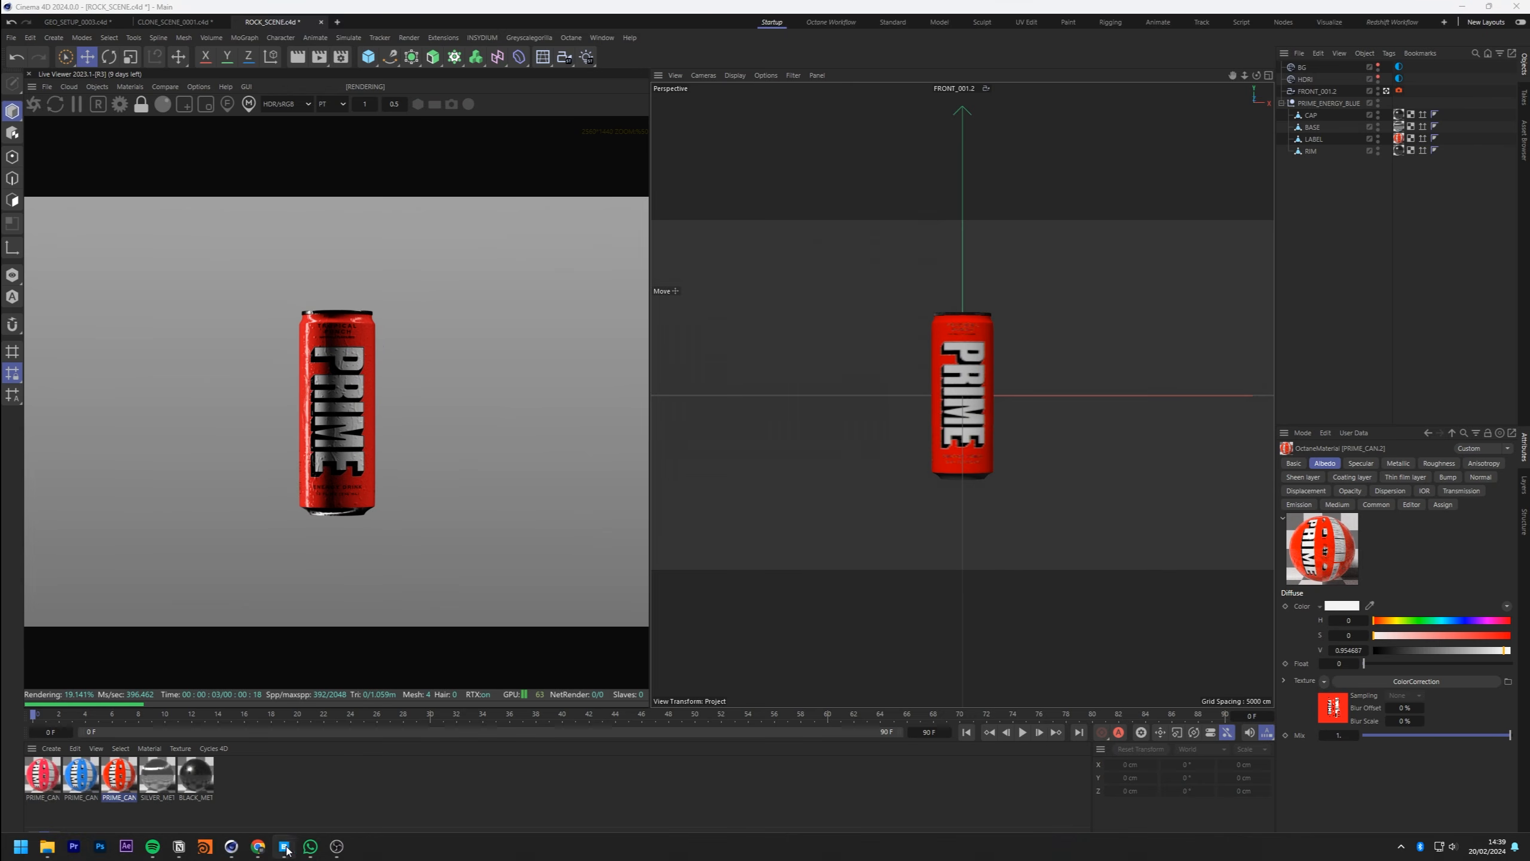
Import the Nordic Beach Rock Formation from Quixel Bridge and lower it under the can to a Y of about -149 cm
{"action": "left_click", "coordinate": [285, 847]}
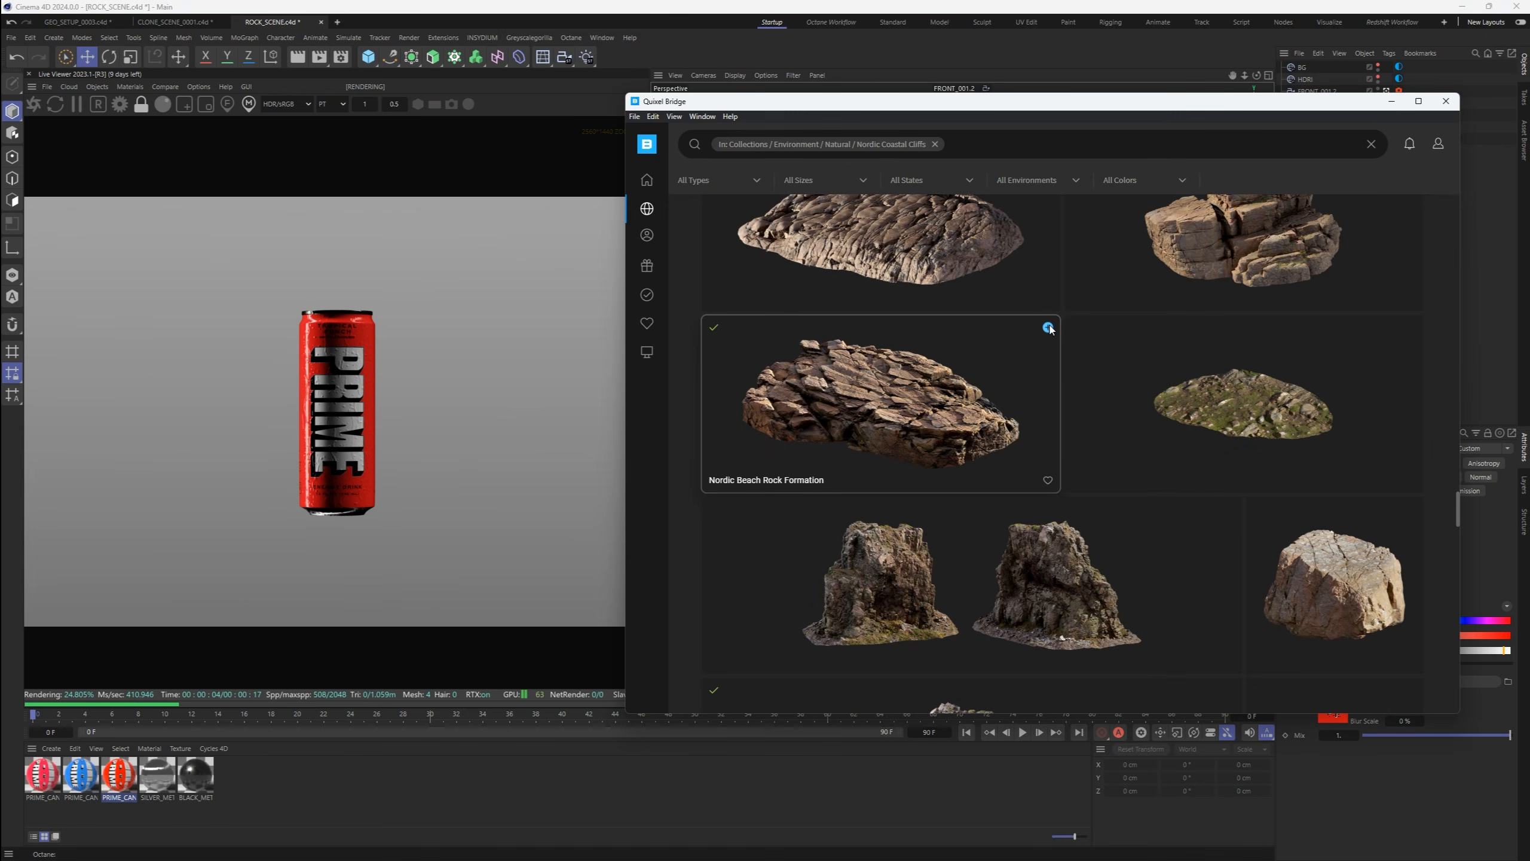
{"action": "left_click", "coordinate": [1387, 239]}
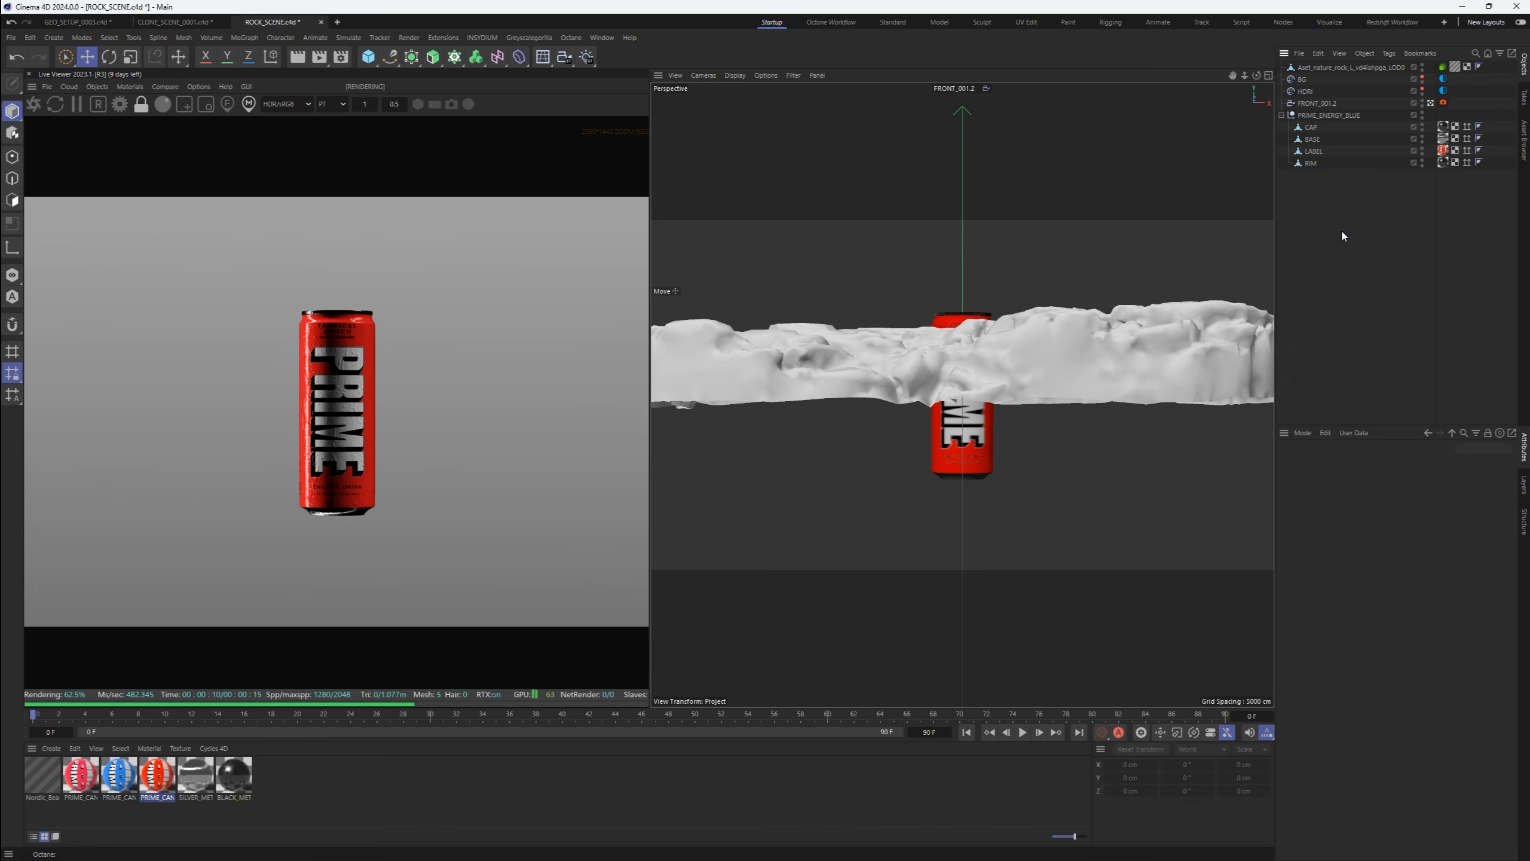
{"action": "key", "text": "F2"}
{"action": "left_click", "coordinate": [702, 75]}
{"action": "left_click", "coordinate": [718, 170]}
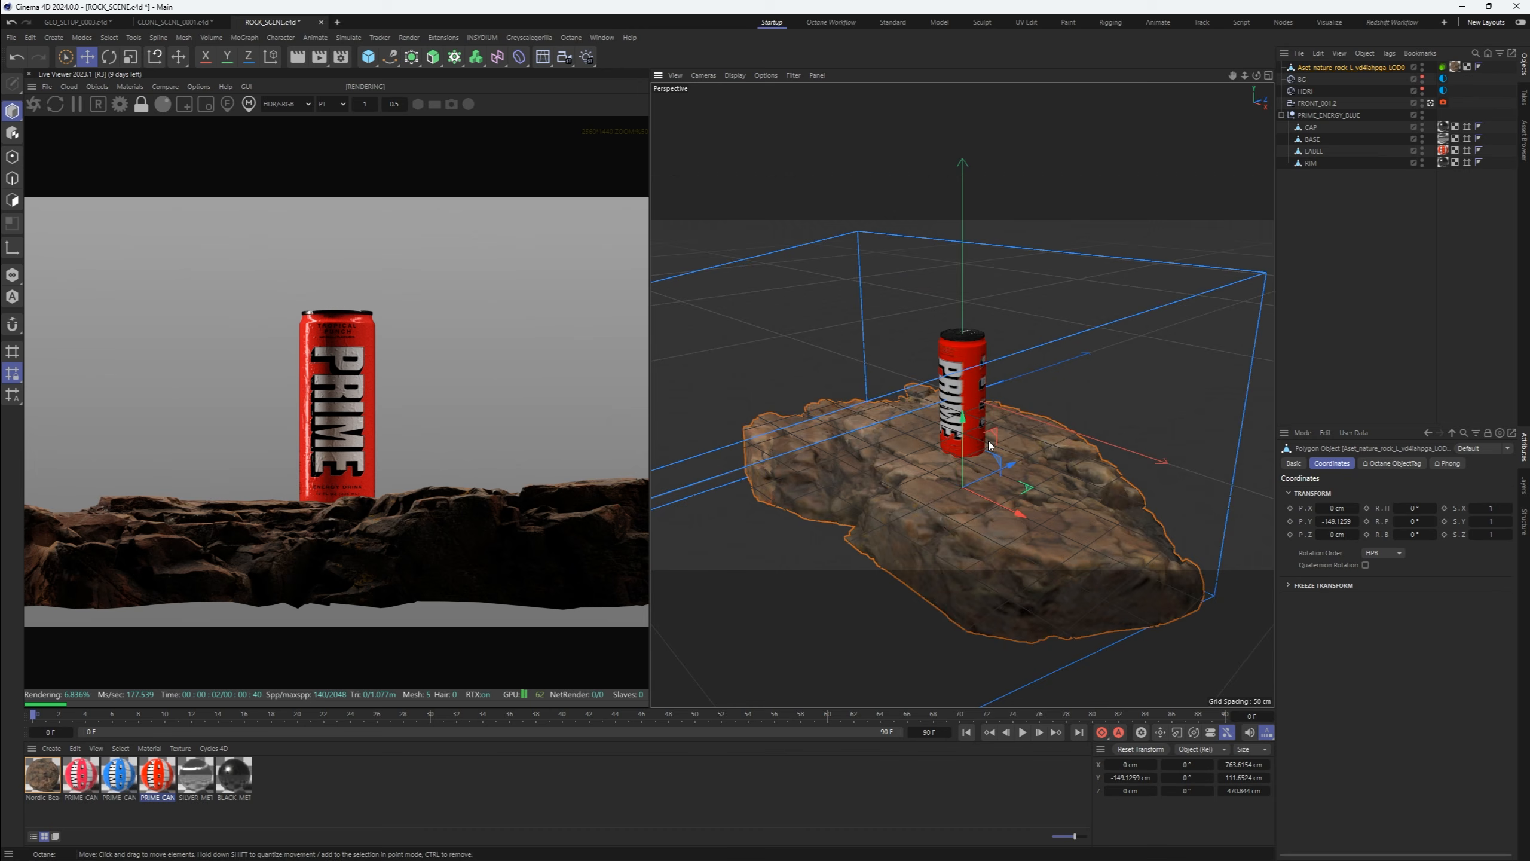
{"action": "scroll", "coordinate": [961, 434], "scroll_direction": "down", "scroll_amount": 3}
{"action": "left_click", "coordinate": [793, 75]}
{"action": "left_click", "coordinate": [805, 458]}
{"action": "left_click_drag", "start_coordinate": [930, 432], "coordinate": [994, 444], "text": "alt"}
{"action": "left_click", "coordinate": [43, 776]}
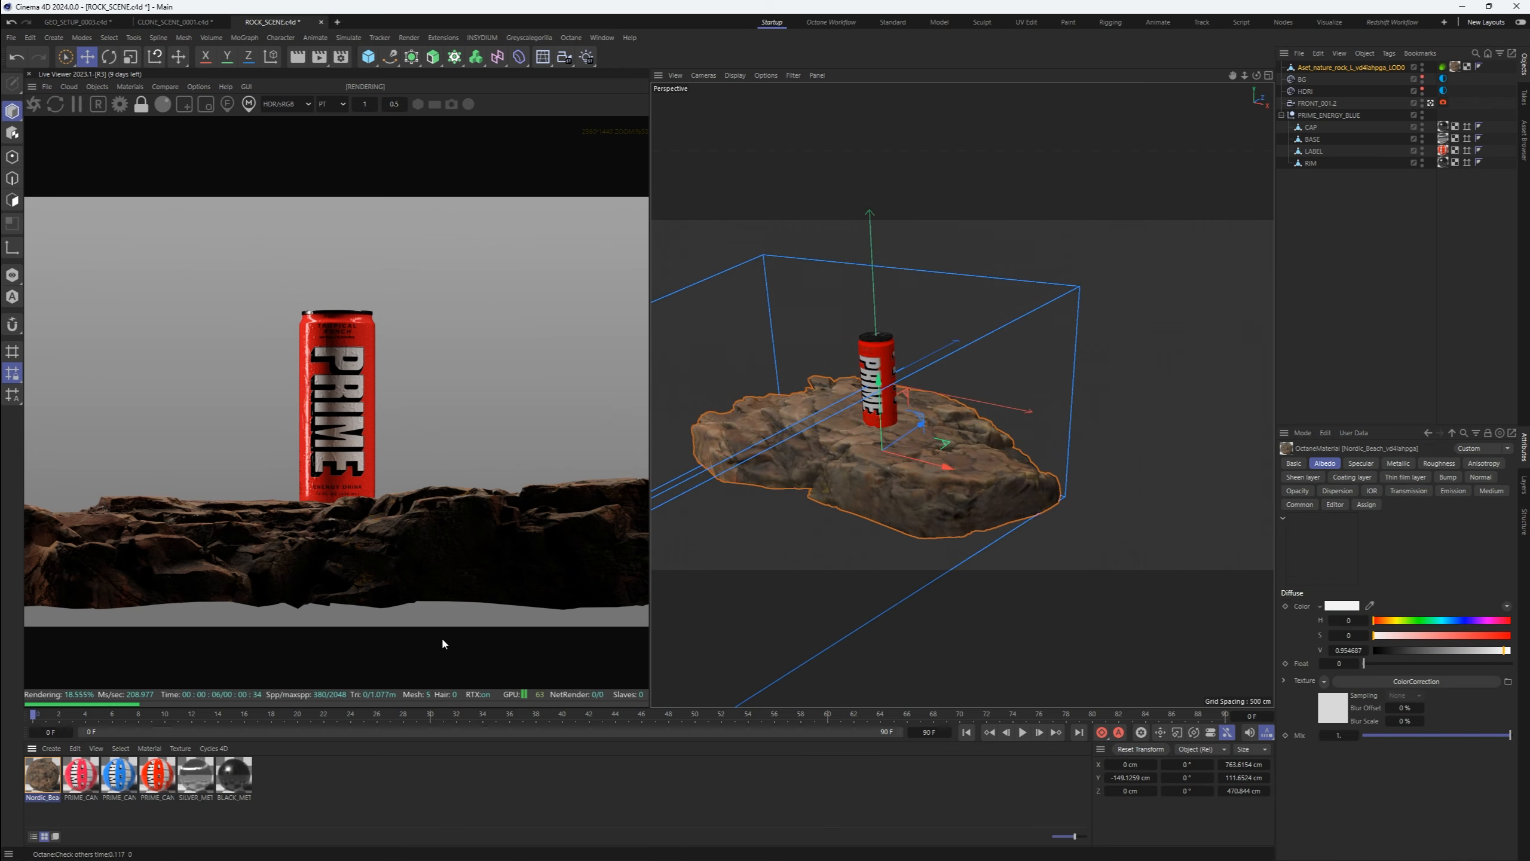
Add an Octane area light with a Target tag and place it above and to the side of the can
{"action": "left_click", "coordinate": [1443, 90]}
{"action": "mouse_move", "coordinate": [1408, 583]}
{"action": "left_mouse_down"}
{"action": "mouse_move", "coordinate": [1443, 583]}
{"action": "mouse_move", "coordinate": [1387, 570]}
{"action": "left_mouse_up"}
{"action": "left_click", "coordinate": [97, 86]}
{"action": "left_click", "coordinate": [238, 170]}
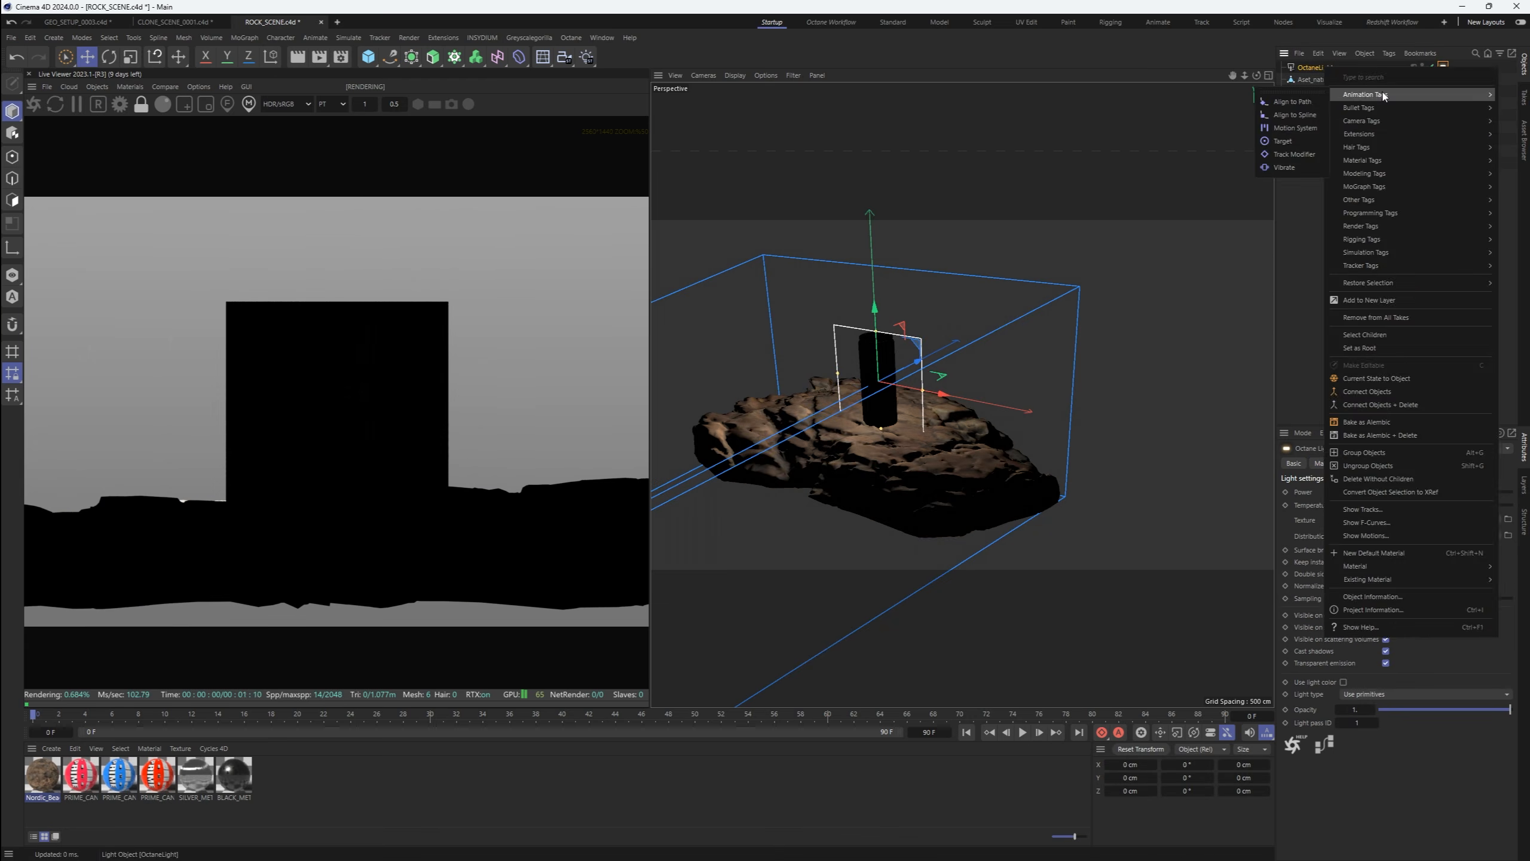
{"action": "left_click_drag", "start_coordinate": [1111, 391], "coordinate": [1150, 243]}
{"action": "left_click", "coordinate": [1455, 67]}
Open the Nordic Beach rock material in the Octane Node Editor and spread out its texture and ColorCorrection nodes
{"action": "left_click", "coordinate": [42, 775]}
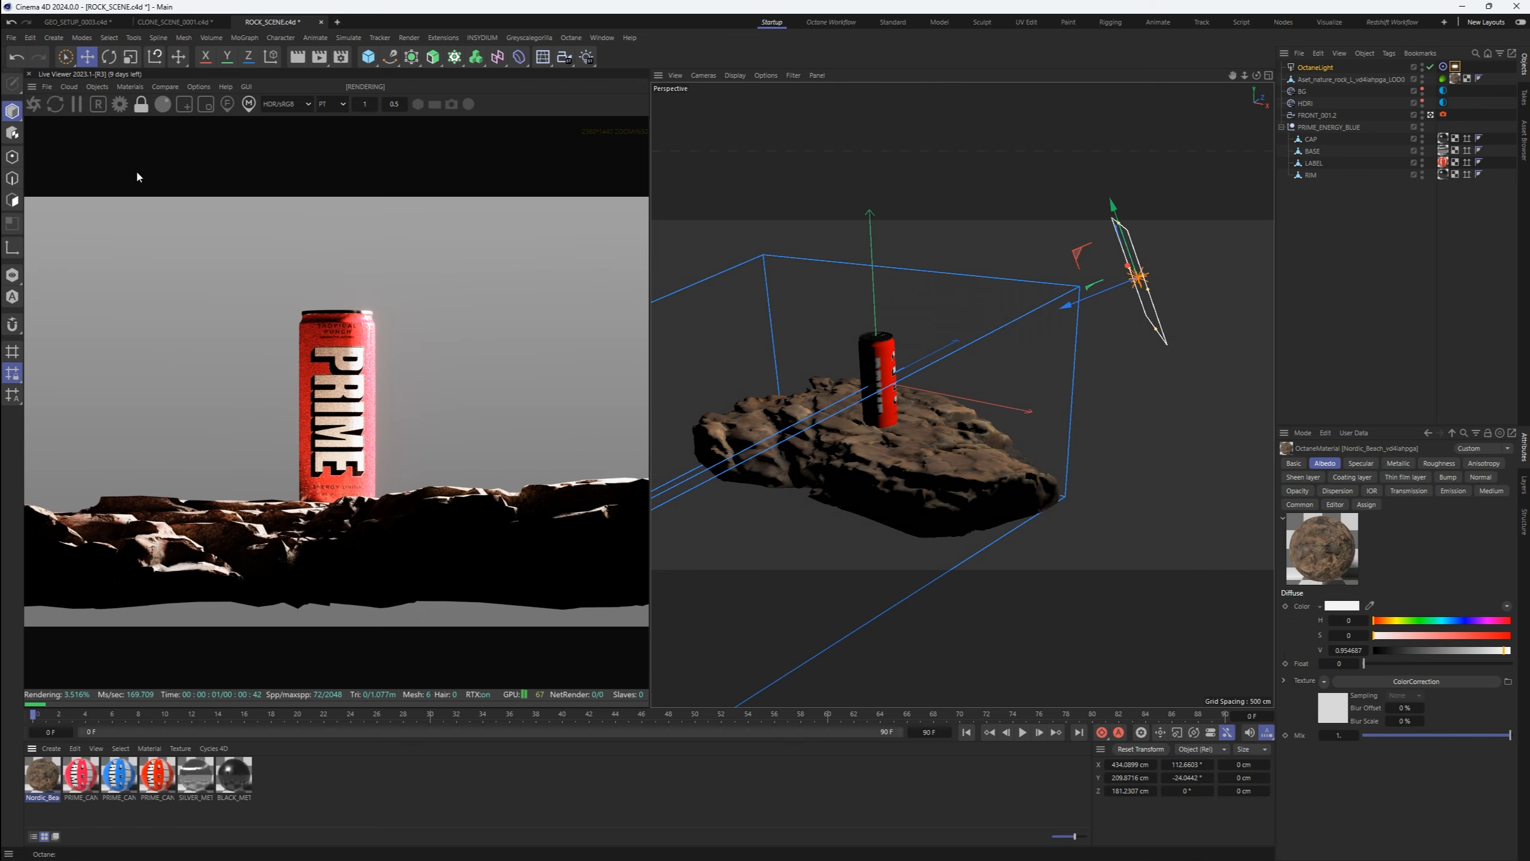
{"action": "left_click", "coordinate": [130, 86]}
{"action": "left_click", "coordinate": [137, 118]}
{"action": "scroll", "coordinate": [1039, 329], "scroll_direction": "down", "scroll_amount": 2}
{"action": "left_click_drag", "start_coordinate": [1058, 274], "coordinate": [1012, 534]}
{"action": "left_click_drag", "start_coordinate": [1108, 361], "coordinate": [1131, 554]}
{"action": "left_click_drag", "start_coordinate": [1109, 389], "coordinate": [1032, 450]}
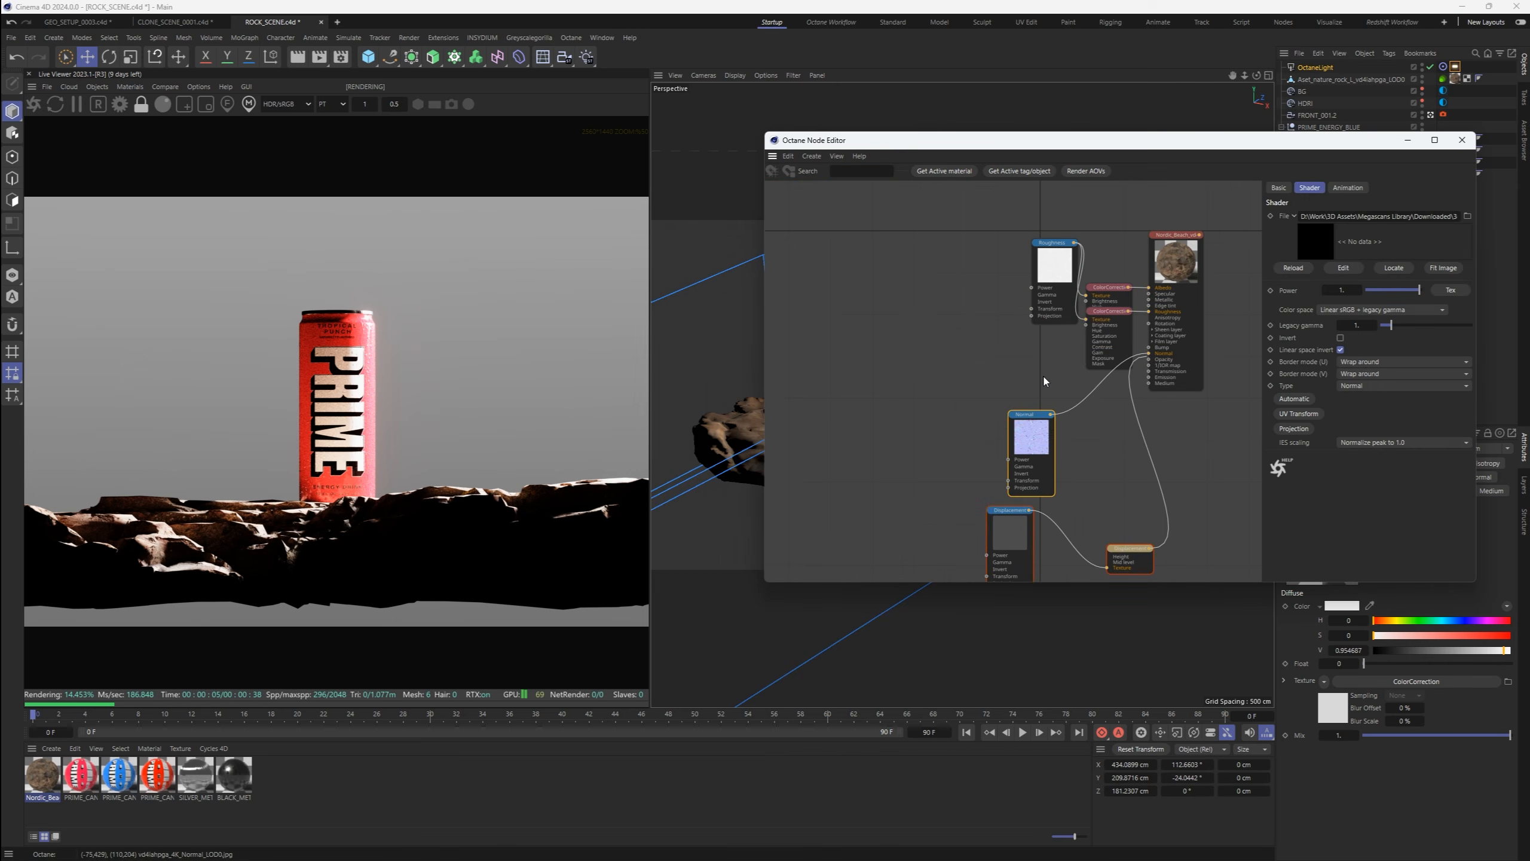
{"action": "left_click_drag", "start_coordinate": [1055, 266], "coordinate": [989, 316]}
{"action": "left_click_drag", "start_coordinate": [1054, 265], "coordinate": [952, 220]}
{"action": "left_click_drag", "start_coordinate": [1109, 297], "coordinate": [1078, 240]}
{"action": "middle_click_drag", "start_coordinate": [1076, 283], "coordinate": [1025, 221]}
{"action": "left_click_drag", "start_coordinate": [959, 470], "coordinate": [996, 503]}
Set the rock's displacement height to 1 cm and its roughness ColorCorrection gamma to about 0.2
{"action": "left_click", "coordinate": [1124, 265]}
{"action": "left_click", "coordinate": [1327, 557]}
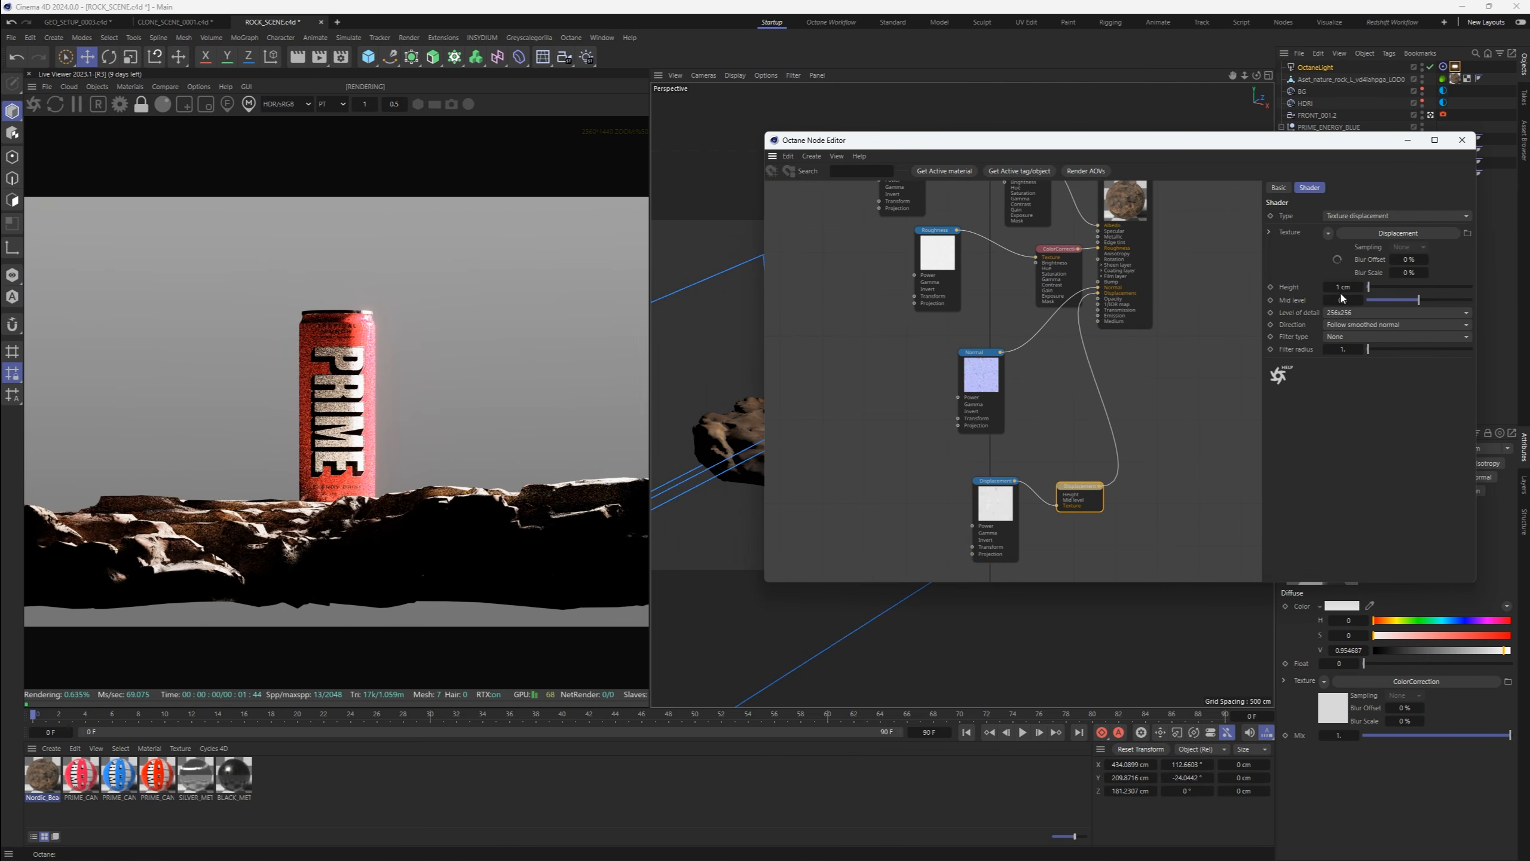
{"action": "middle_click_drag", "start_coordinate": [1036, 171], "coordinate": [1107, 304]}
{"action": "left_click", "coordinate": [1108, 304]}
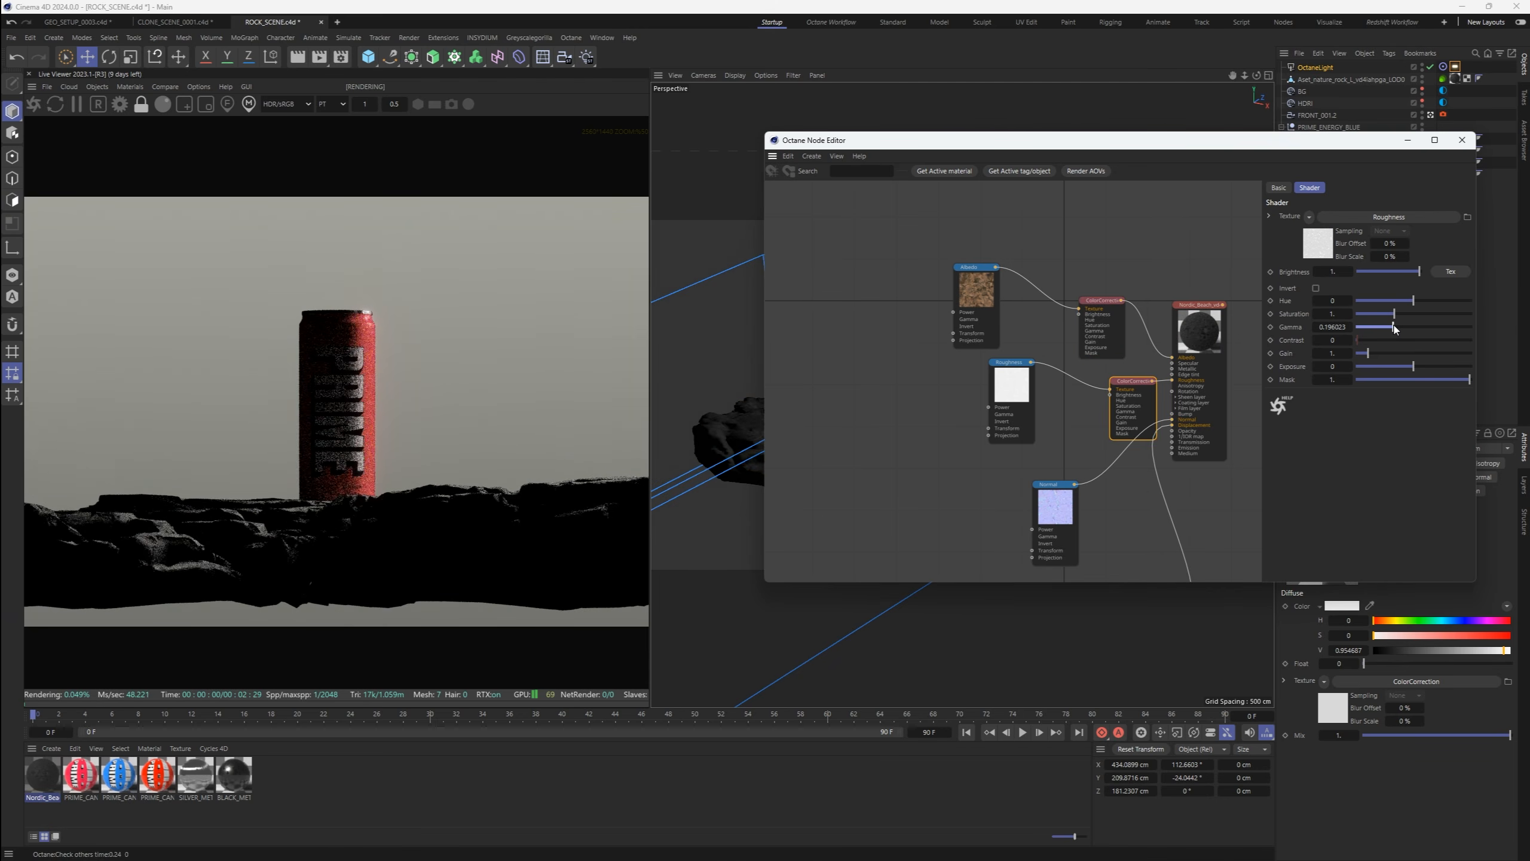
{"action": "left_click", "coordinate": [1461, 139]}
Move the area light toward the front side of the can, to about X 560, Y 237, Z -195 cm
{"action": "left_click_drag", "start_coordinate": [1137, 239], "coordinate": [1086, 178]}
{"action": "scroll", "coordinate": [968, 385], "scroll_direction": "down", "scroll_amount": 3}
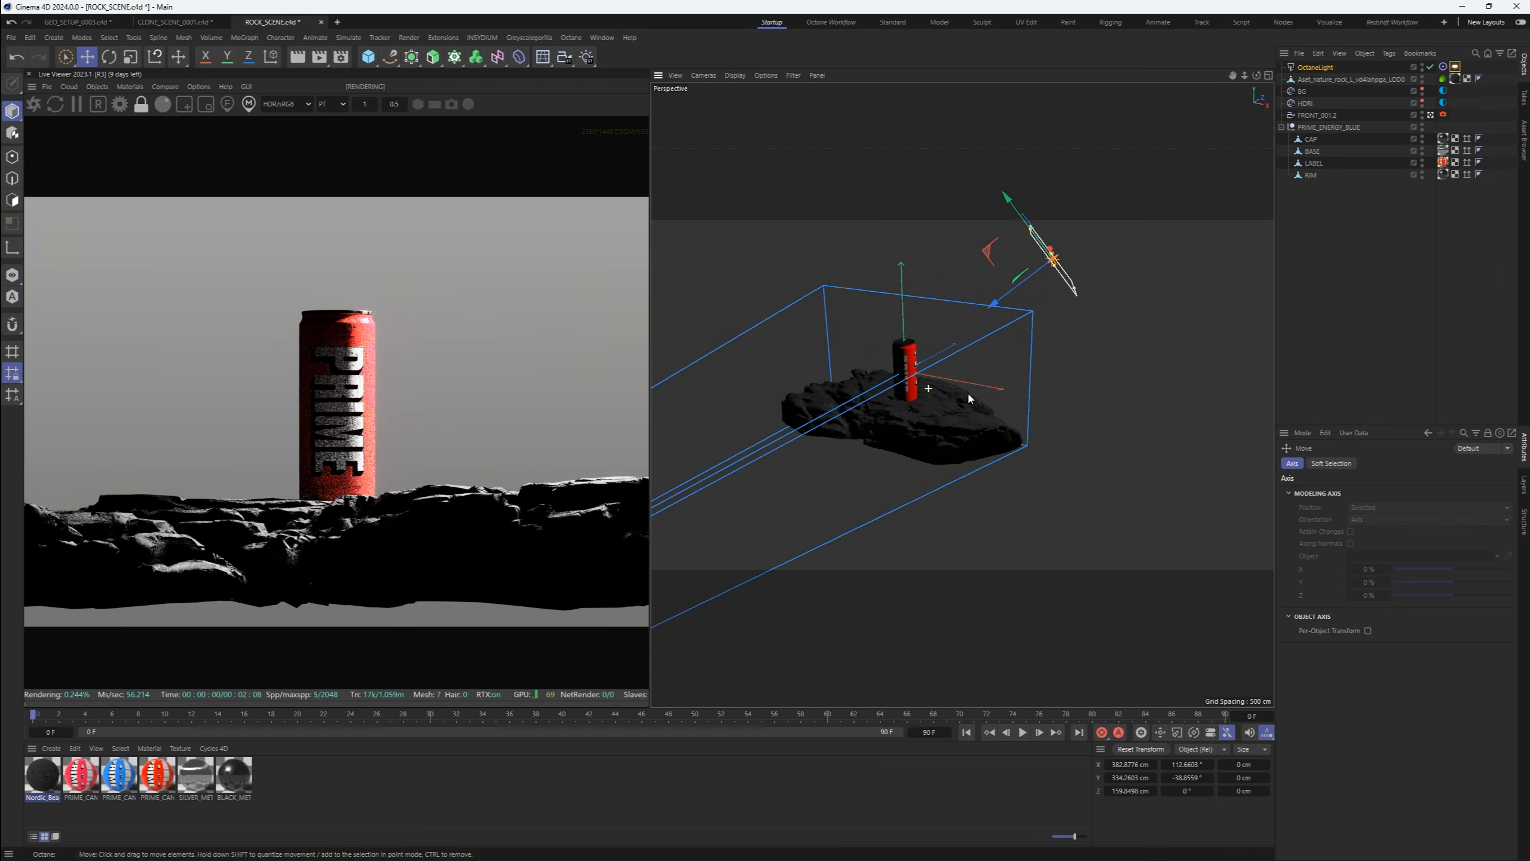
{"action": "left_click_drag", "start_coordinate": [967, 391], "coordinate": [1037, 385], "text": "alt"}
{"action": "left_click_drag", "start_coordinate": [1037, 284], "coordinate": [1119, 291]}
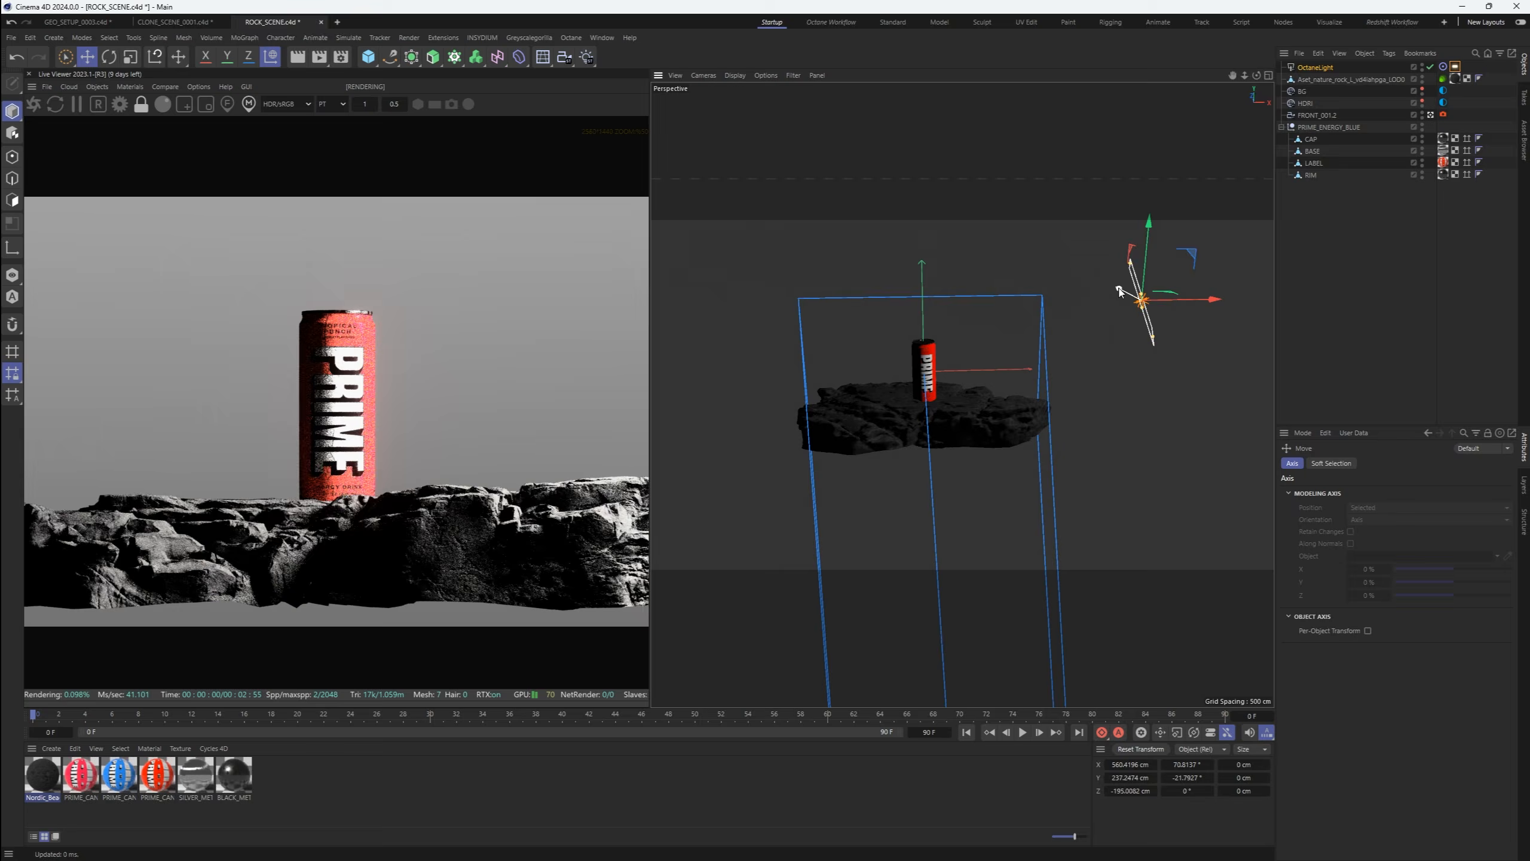
Frame the can closer through the FRONT_001.2 camera and shift the rock vertically beneath it to about Y -159 cm
{"action": "left_click", "coordinate": [1455, 66]}
{"action": "left_click", "coordinate": [1317, 115]}
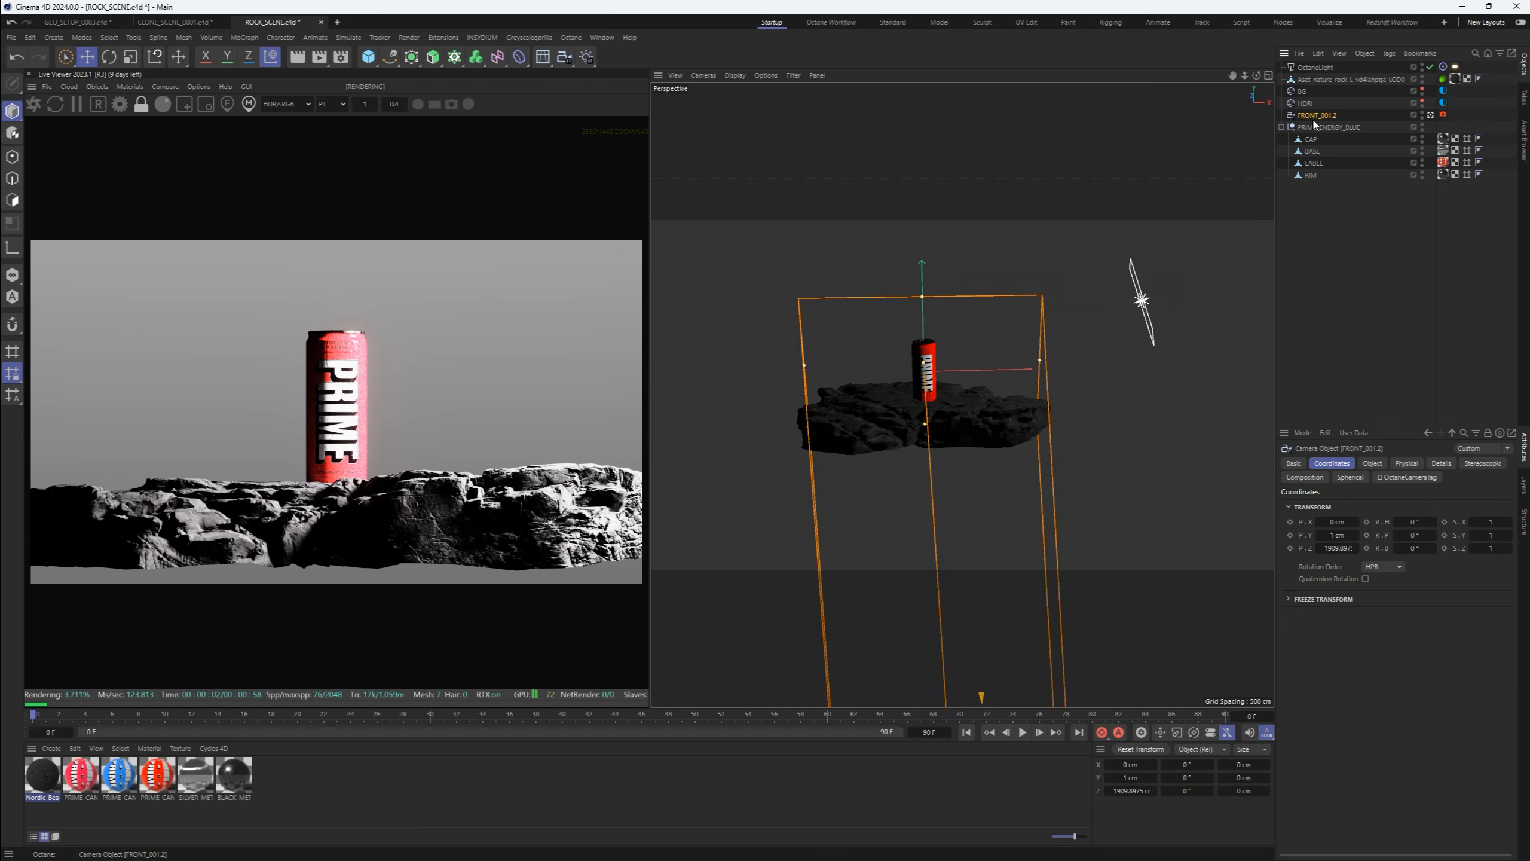
{"action": "left_click", "coordinate": [1432, 115]}
{"action": "left_click", "coordinate": [1036, 524]}
{"action": "key", "text": "t"}
{"action": "left_click_drag", "start_coordinate": [1036, 523], "coordinate": [963, 497]}
{"action": "key", "text": "ctrl+z"}
{"action": "key", "text": "ctrl+z"}
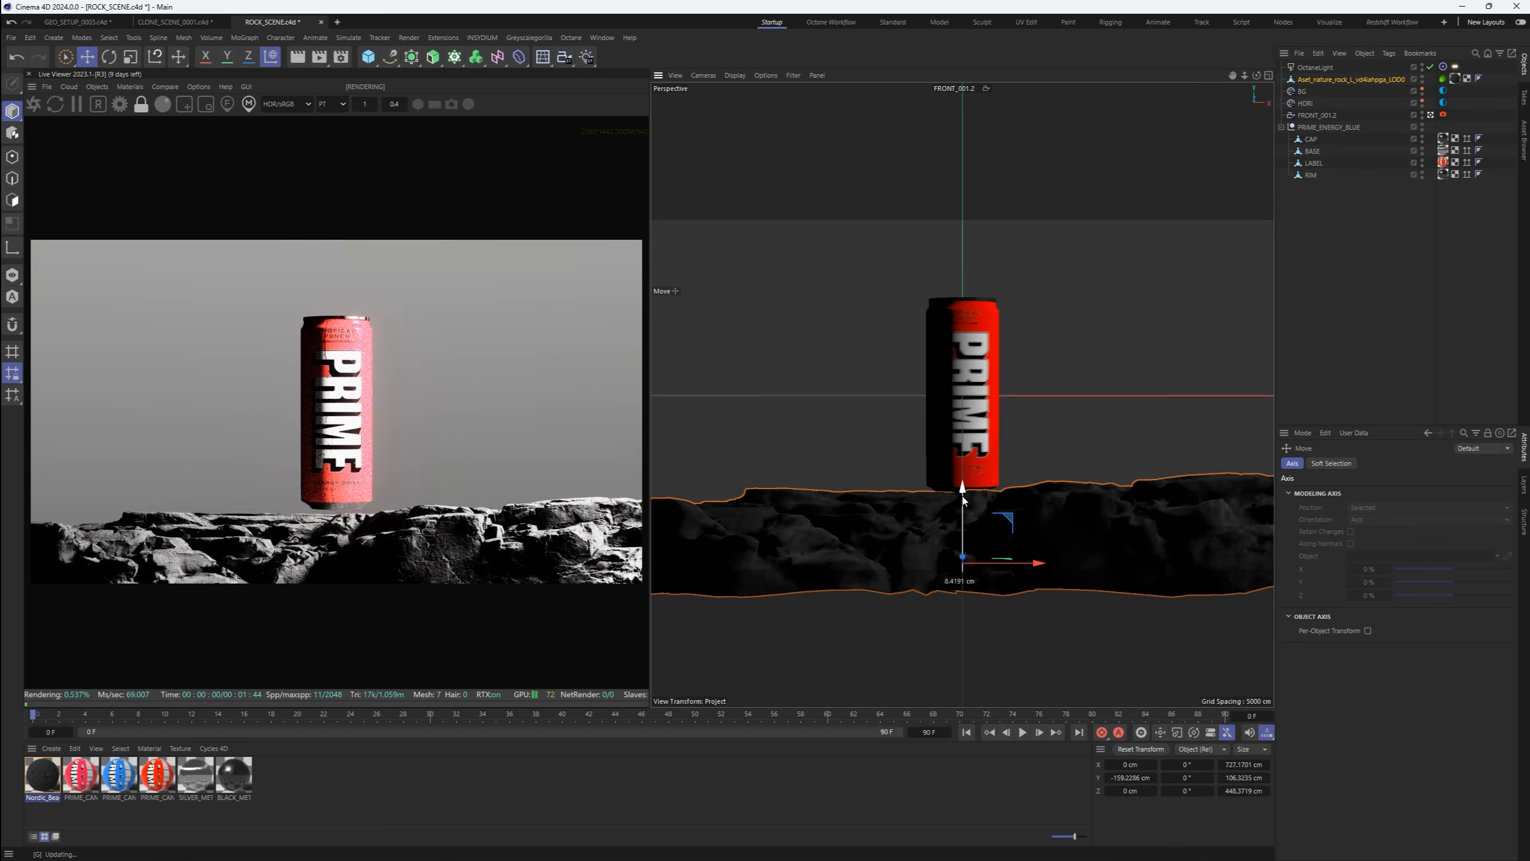
Rotate the rock under the can to about H -178°, P 1.1°, B -1.1°
{"action": "key", "text": "ctrl+shift+z"}
{"action": "right_click_drag", "start_coordinate": [971, 409], "coordinate": [1010, 326], "text": "alt"}
{"action": "key", "text": "r"}
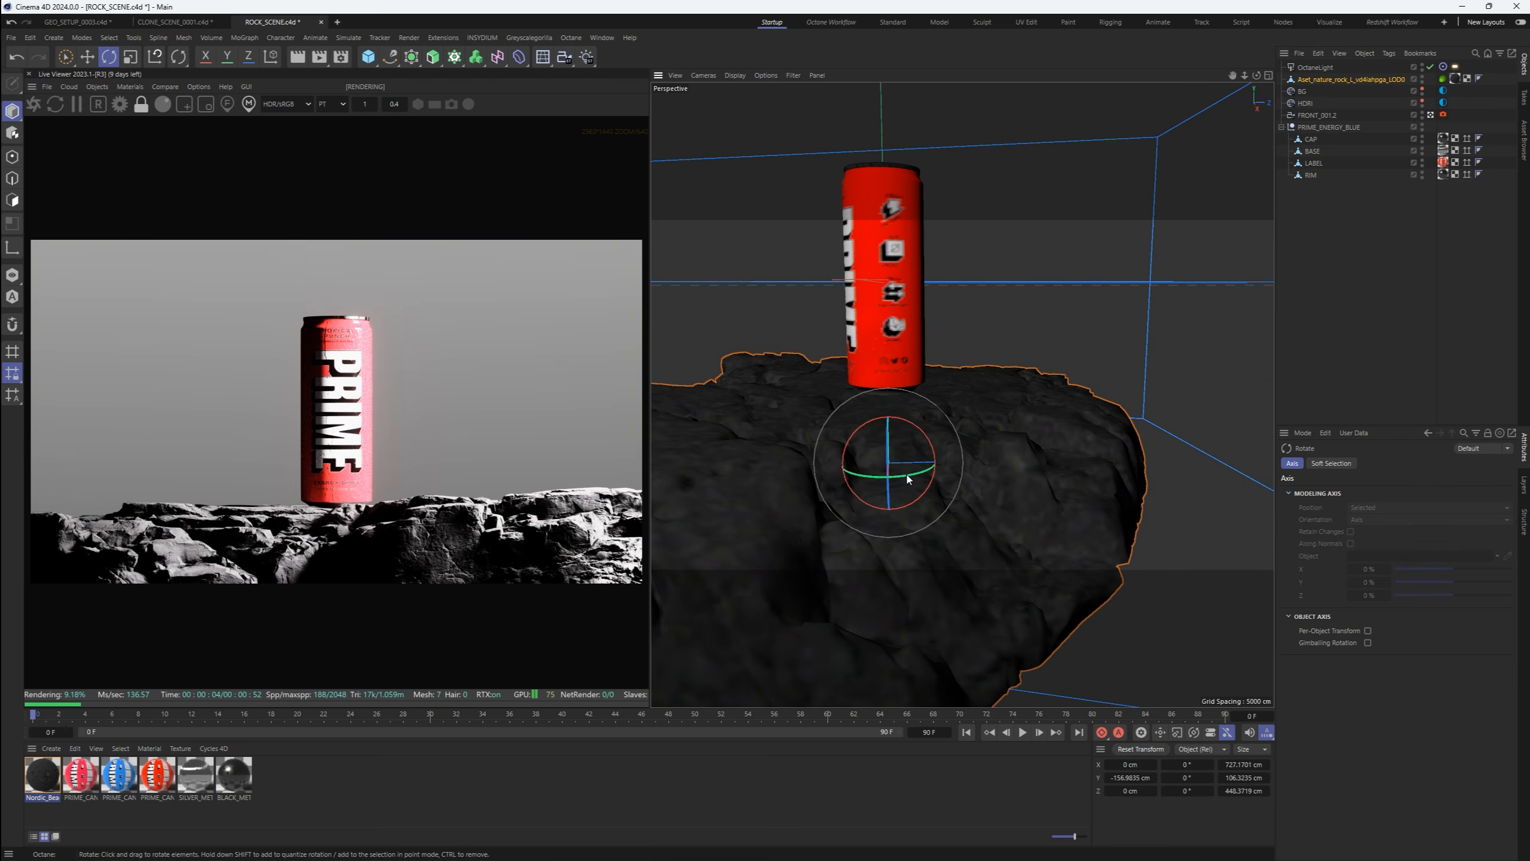
{"action": "left_click_drag", "start_coordinate": [905, 476], "coordinate": [905, 413]}
{"action": "key", "text": "ctrl+shift+z"}
{"action": "key", "text": "ctrl+shift+z"}
{"action": "key", "text": "ctrl+z"}
{"action": "key", "text": "ctrl+z"}
{"action": "key", "text": "e"}
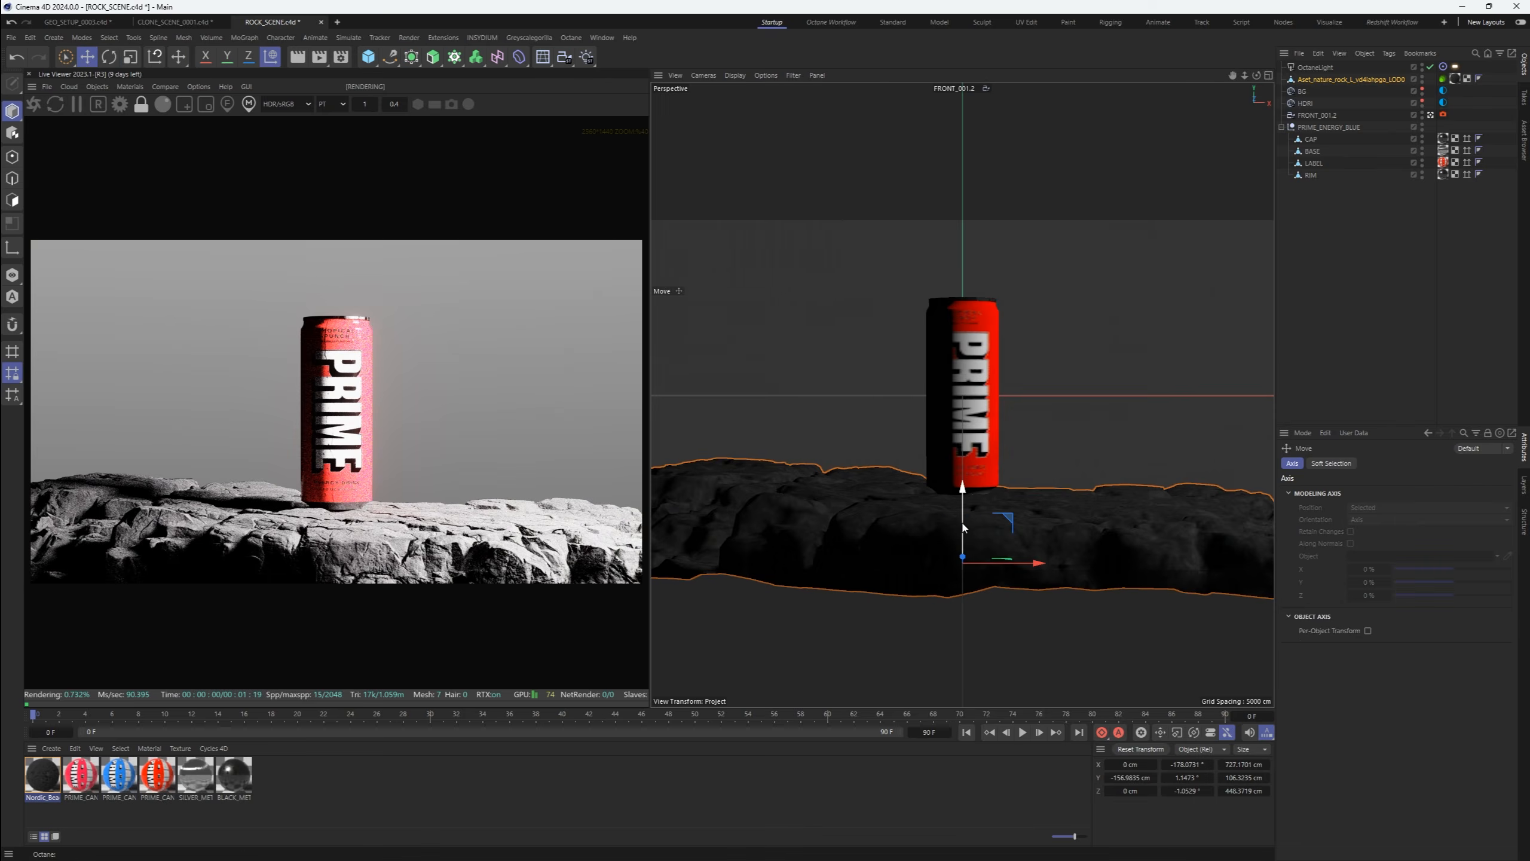
Scale the rock uniformly to about 743 × 109 × 458 cm
{"action": "key", "text": "t"}
{"action": "left_click_drag", "start_coordinate": [961, 523], "coordinate": [916, 515]}
{"action": "key", "text": "ctrl+shift+y"}
Move the Octane area light behind the can to about Z 355 cm and duplicate it, naming the two lights 1 and 2
{"action": "left_click", "coordinate": [1315, 68]}
{"action": "right_click_drag", "start_coordinate": [1181, 313], "coordinate": [1091, 358], "text": "alt"}
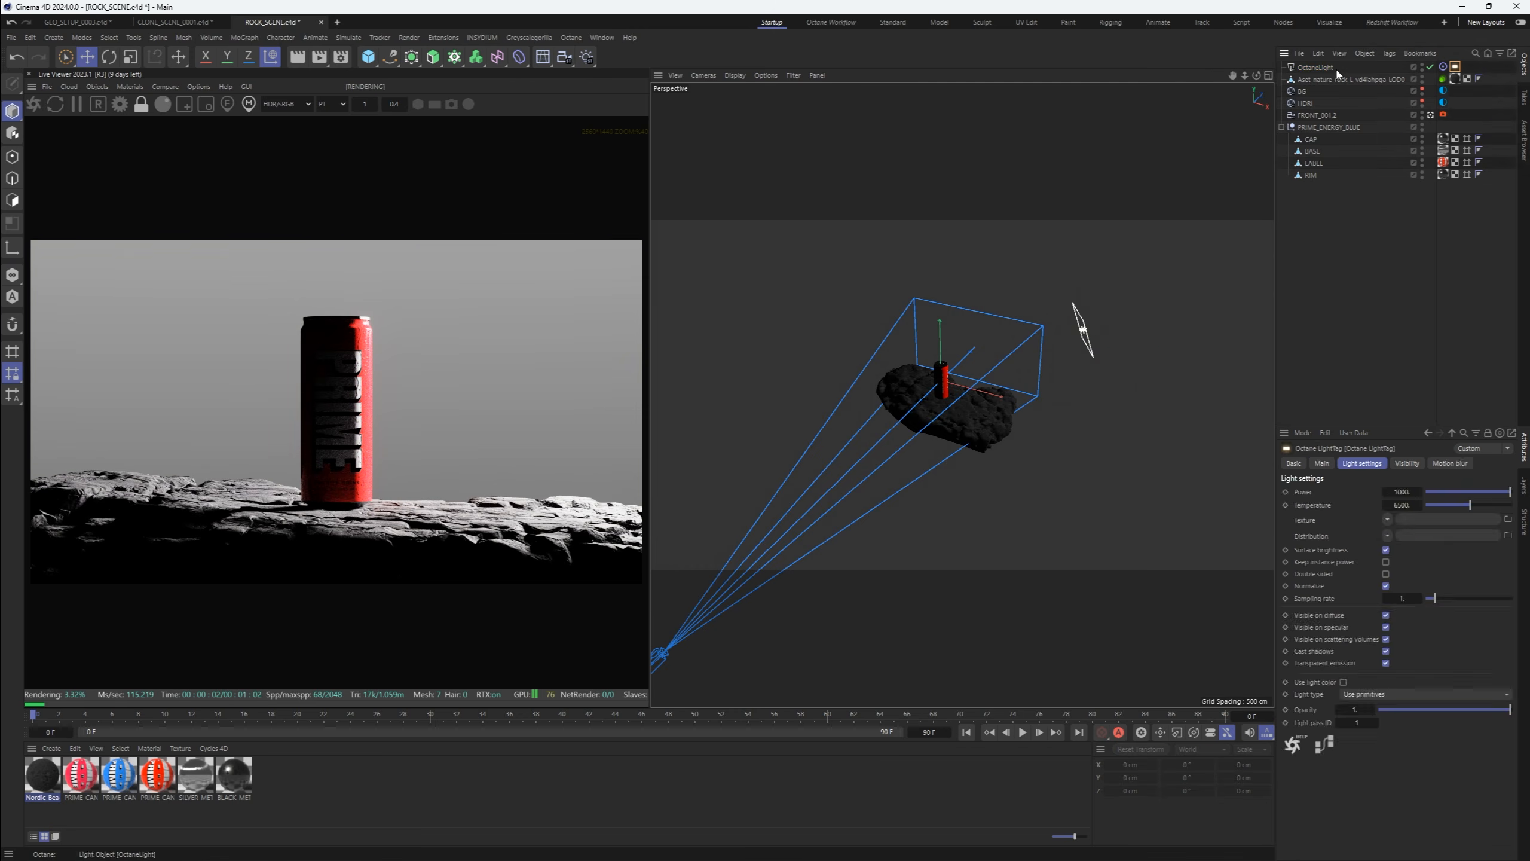
{"action": "key", "text": "ctrl+c"}
{"action": "key", "text": "ctrl+v"}
{"action": "double_click", "coordinate": [1303, 67]}
{"action": "type", "text": "2"}
Give light 2 its own light pass ID and enable the light pass mask on the rock's Octane ObjectTag, excluding pass 1
{"action": "left_click", "coordinate": [1455, 66]}
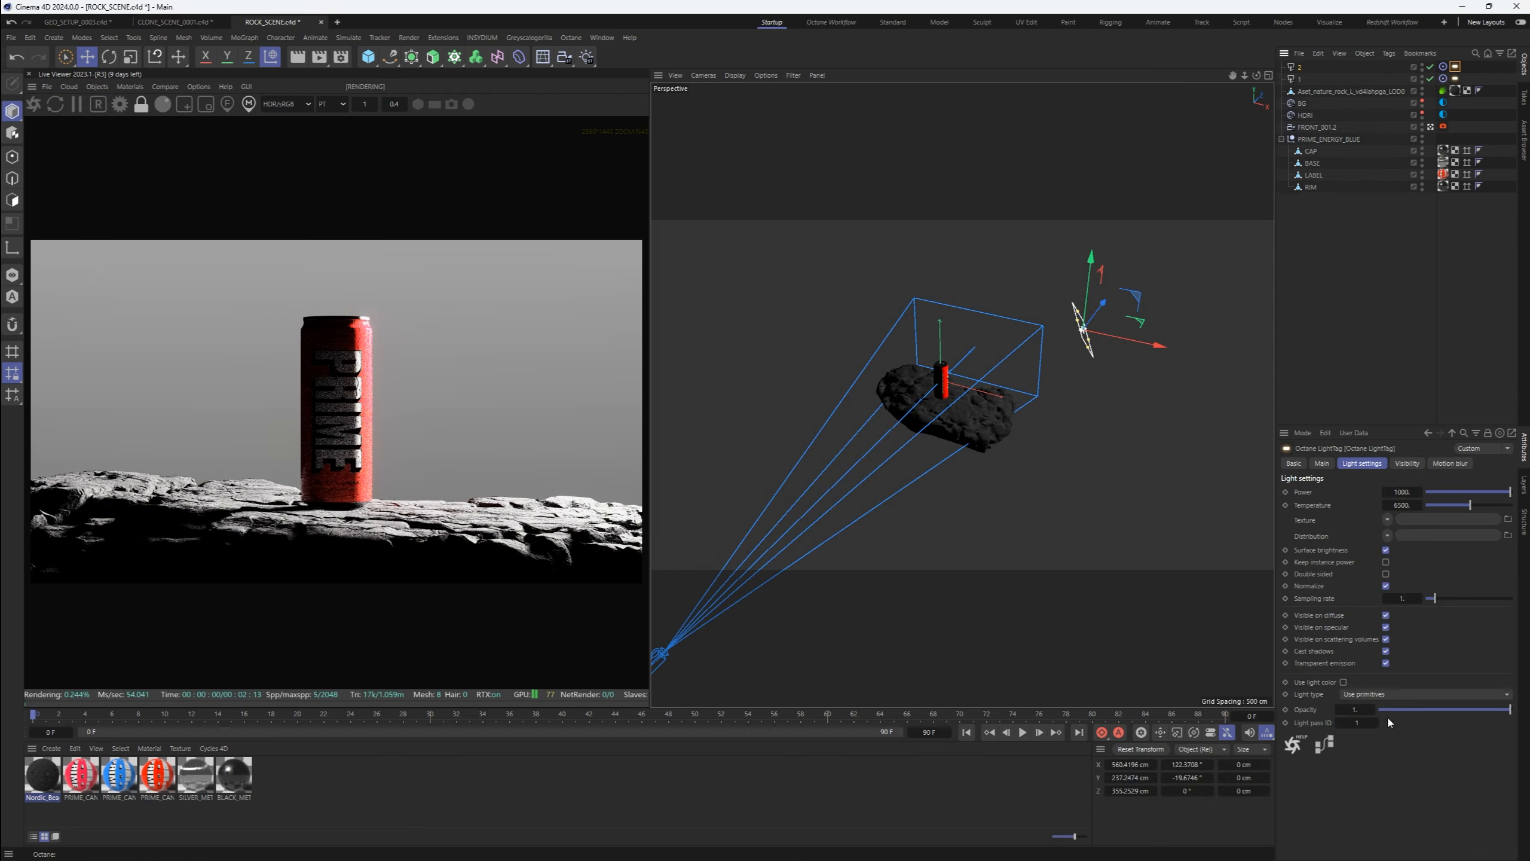
{"action": "left_click", "coordinate": [1397, 223]}
{"action": "left_click", "coordinate": [1421, 518]}
{"action": "left_click", "coordinate": [1368, 555]}
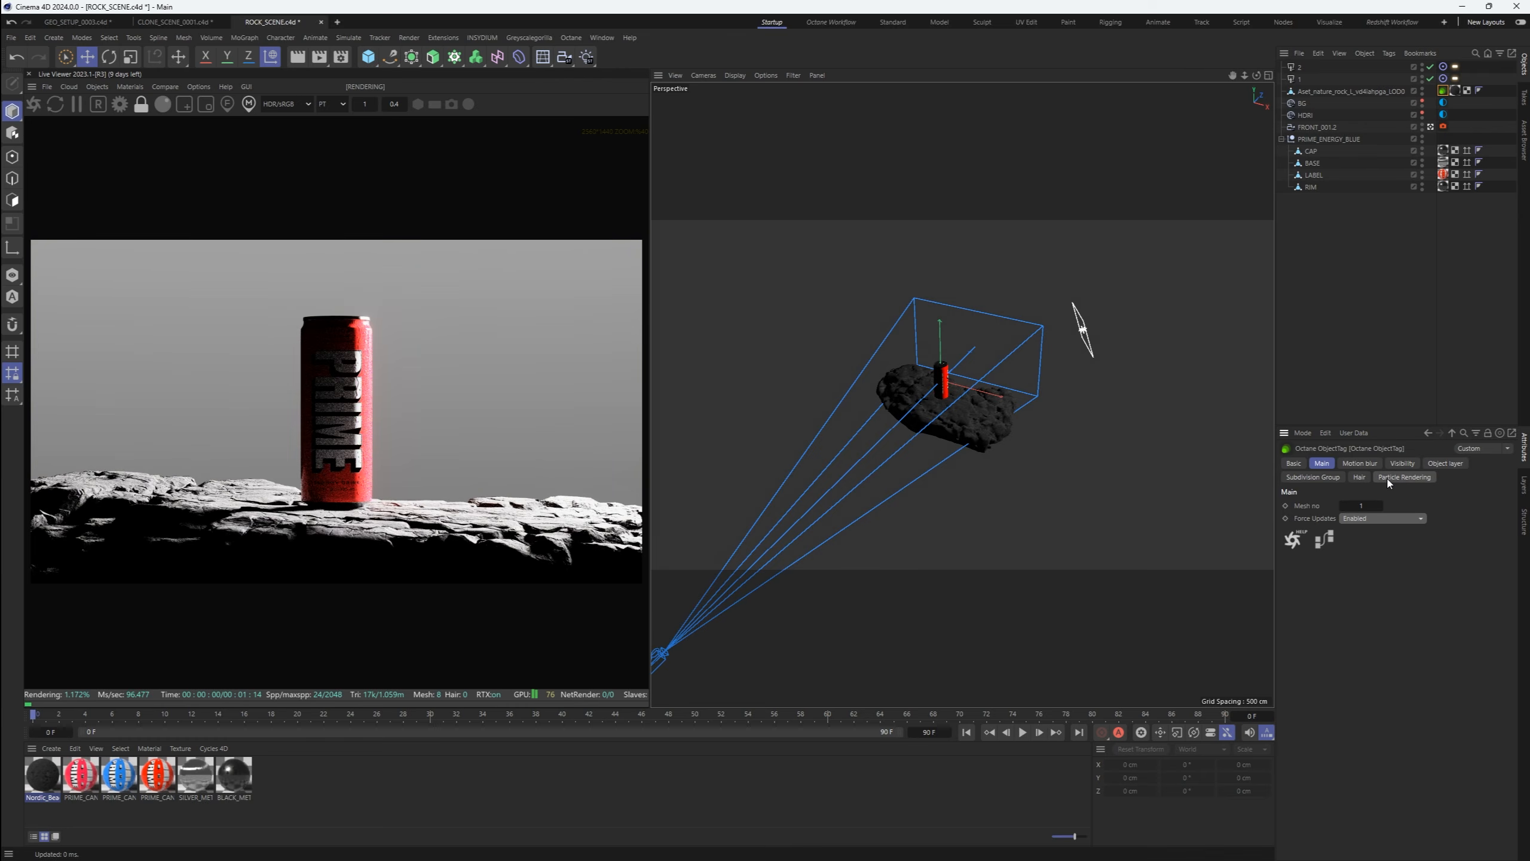
{"action": "key", "text": "ctrl+z"}
{"action": "left_click", "coordinate": [1372, 601]}
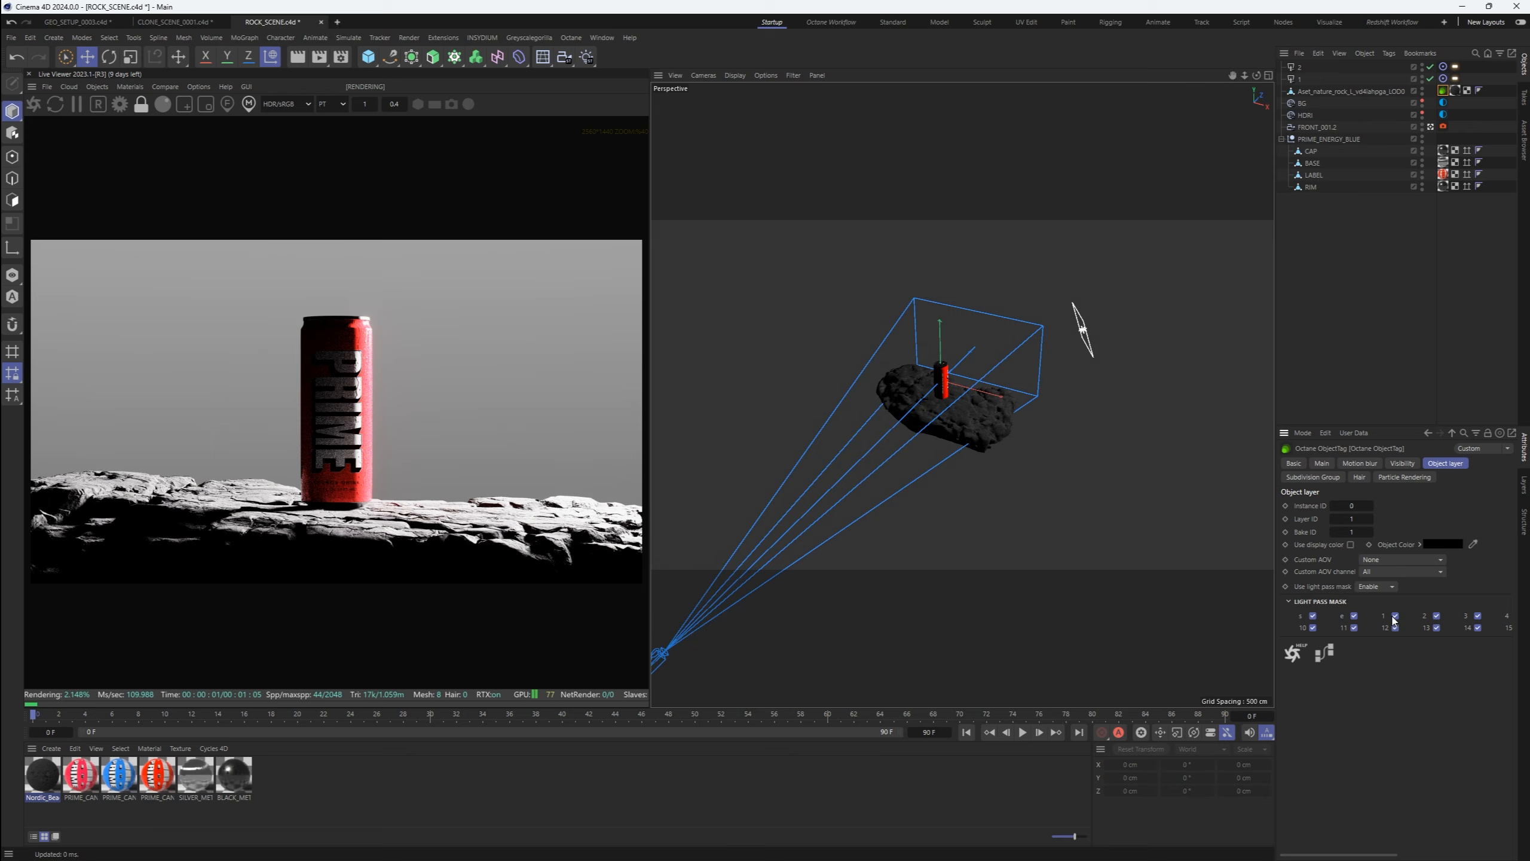
Add an Octane ObjectTag to the PRIME_ENERGY_BLUE group with its light pass mask enabled and pass 2 excluded
{"action": "left_click", "coordinate": [1388, 535]}
{"action": "mouse_move", "coordinate": [1421, 455]}
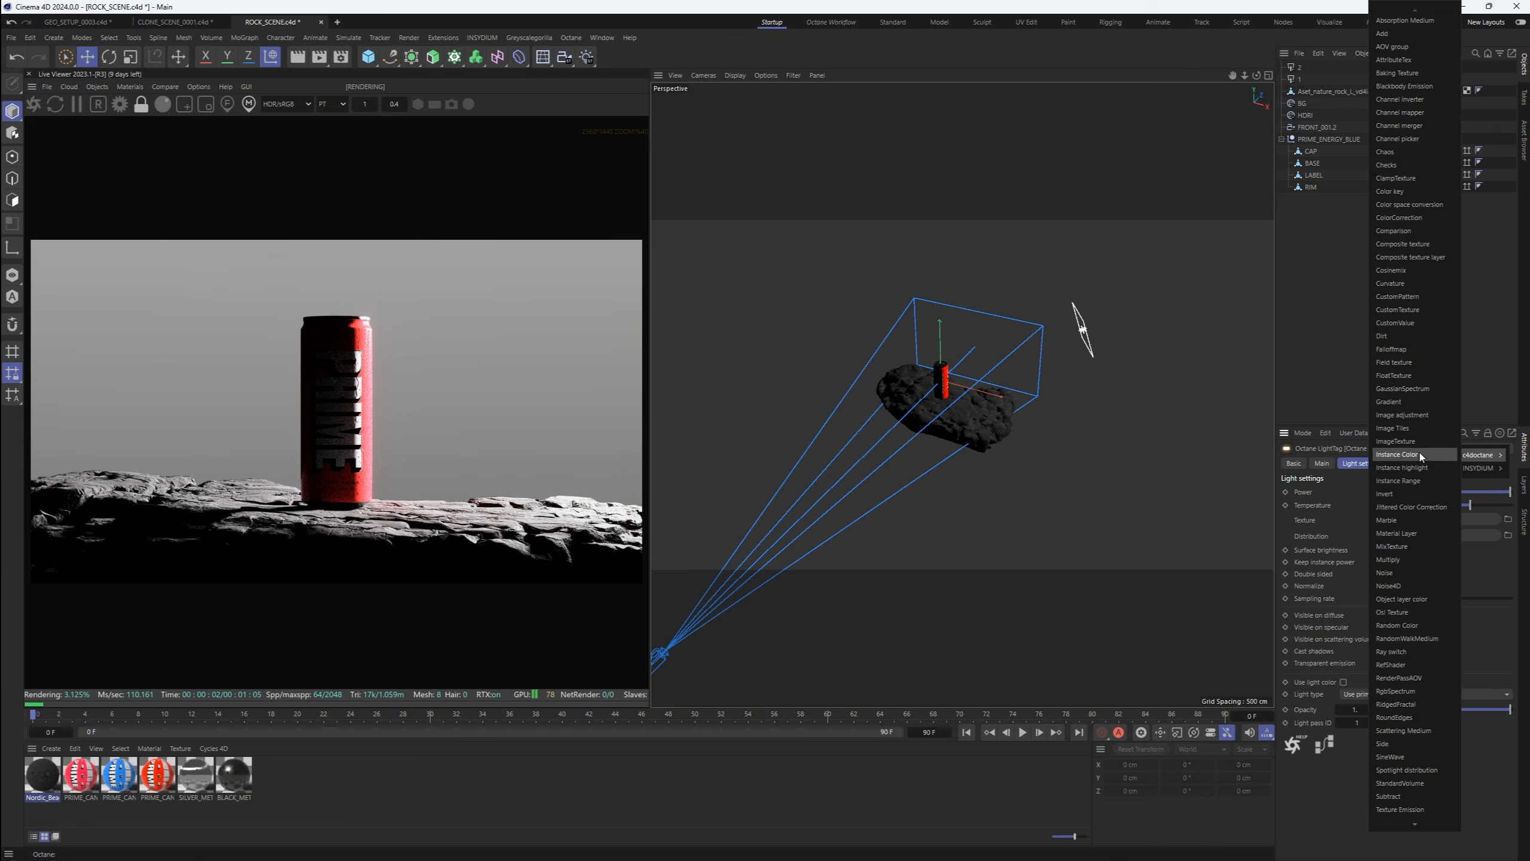
{"action": "left_click", "coordinate": [1415, 352]}
{"action": "left_click", "coordinate": [1350, 217]}
{"action": "right_click", "coordinate": [1329, 140]}
{"action": "left_click", "coordinate": [1441, 416]}
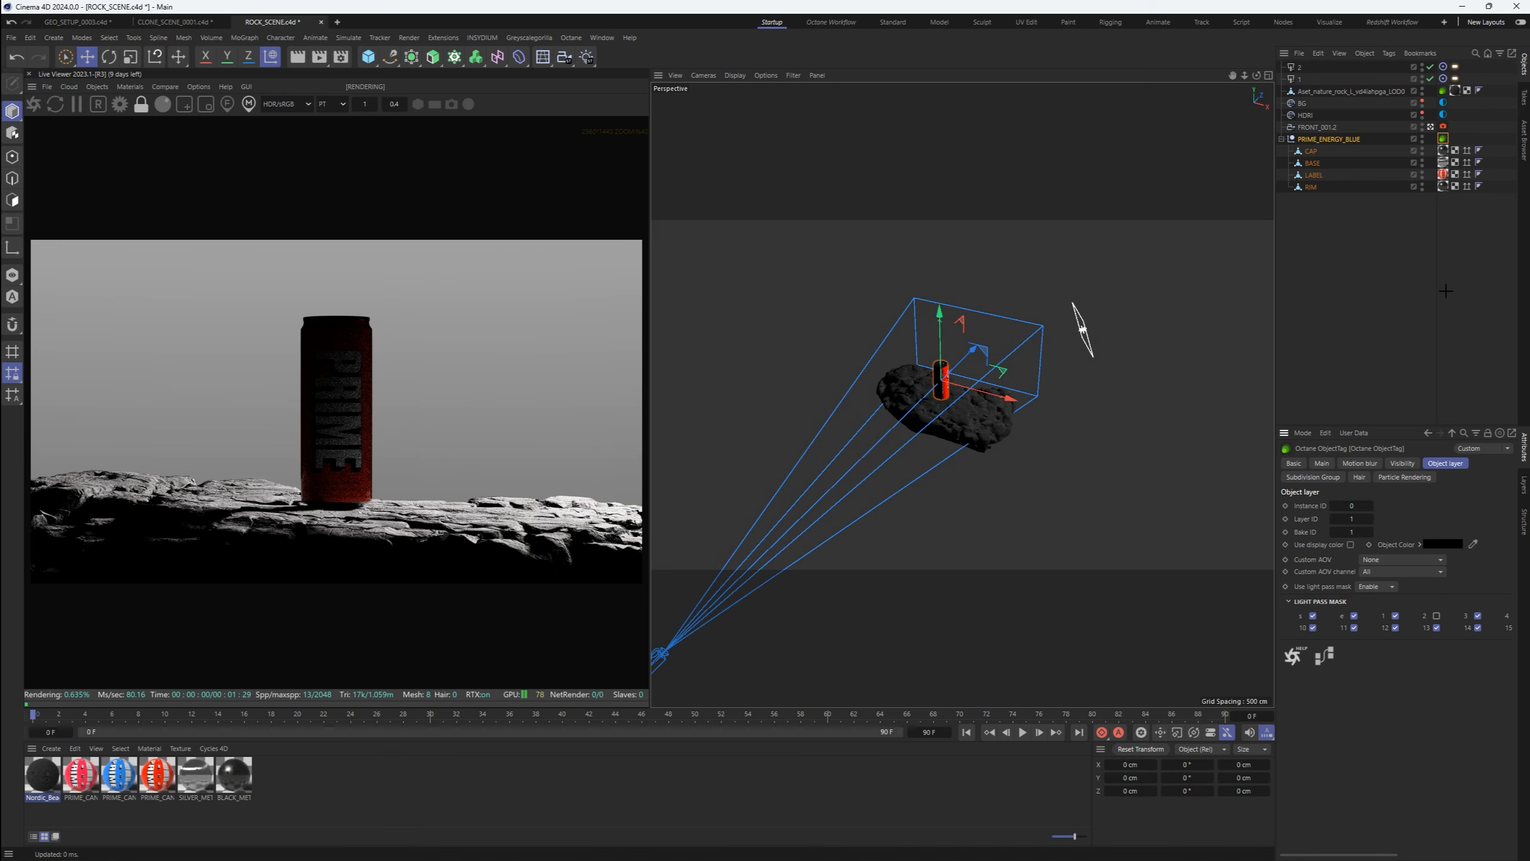
Turn off camera visibility for lights 1 and 2
{"action": "left_click", "coordinate": [1455, 66]}
{"action": "left_click", "coordinate": [1456, 79], "text": "ctrl"}
{"action": "left_click", "coordinate": [1350, 491]}
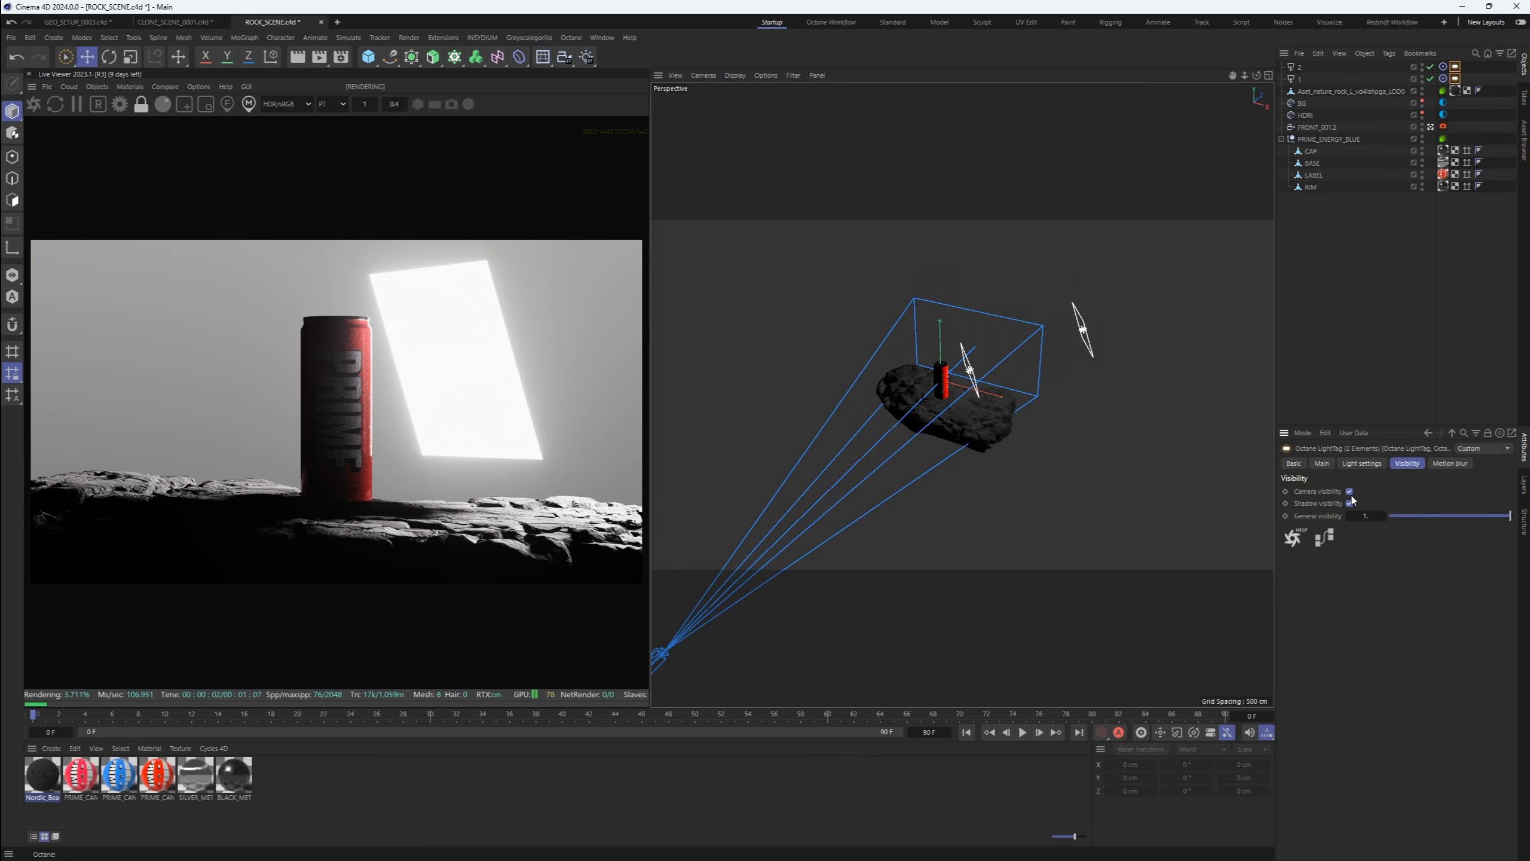
{"action": "left_click", "coordinate": [1350, 491]}
Place light 1 close beside the can at about X 116, Y 49, Z 6 cm
{"action": "left_click", "coordinate": [1299, 79]}
{"action": "scroll", "coordinate": [946, 385], "scroll_direction": "up", "scroll_amount": 3}
{"action": "left_click_drag", "start_coordinate": [958, 374], "coordinate": [1133, 373], "text": "alt"}
{"action": "left_click_drag", "start_coordinate": [963, 305], "coordinate": [977, 313]}
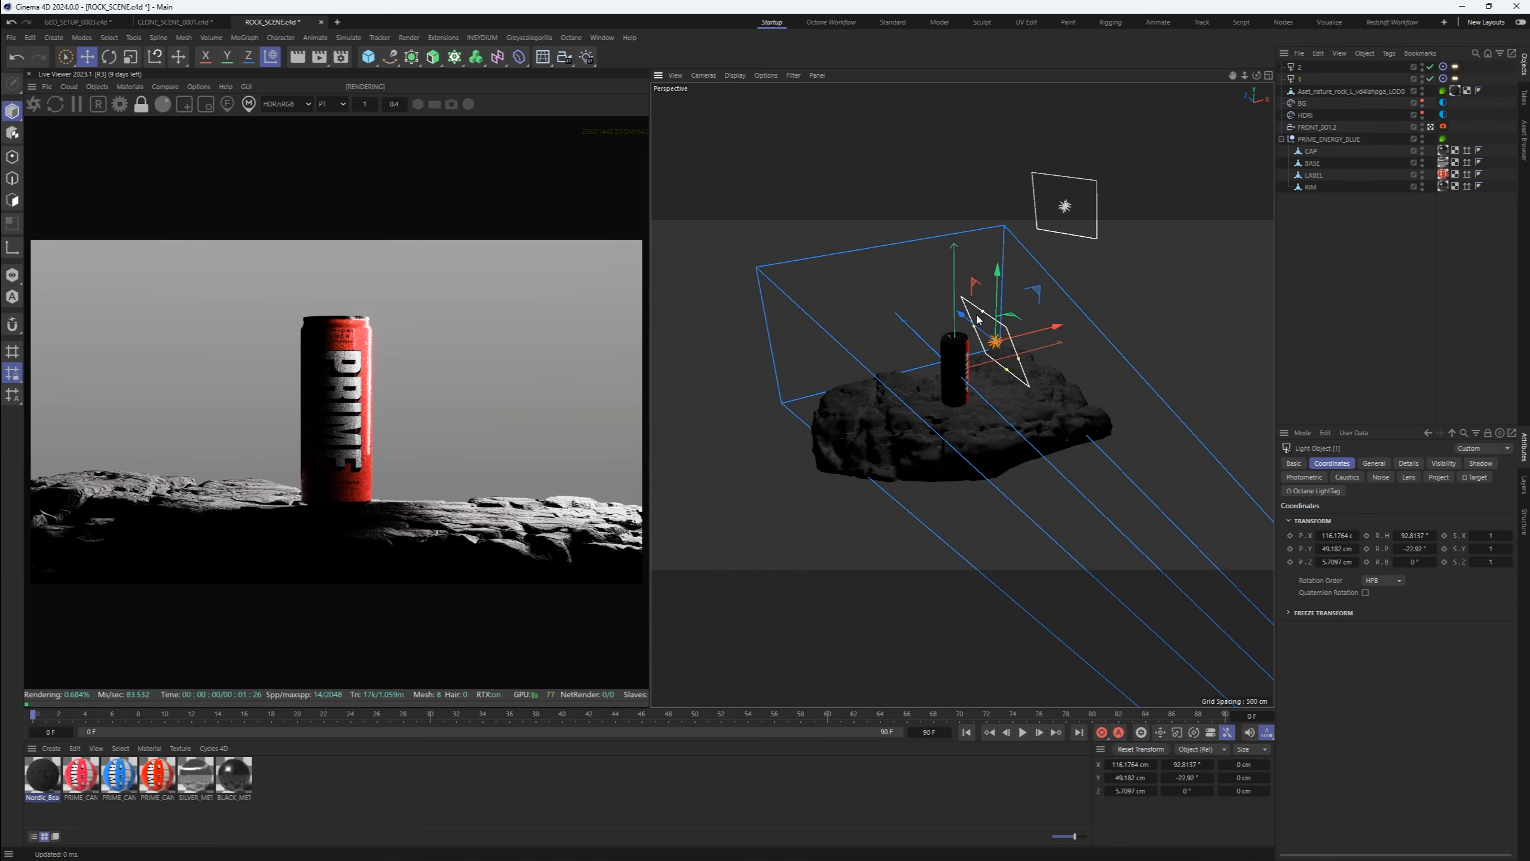
Rotate the rock further to about H -174.6°, P 1.1°, B -1.1°
{"action": "left_click", "coordinate": [1341, 305]}
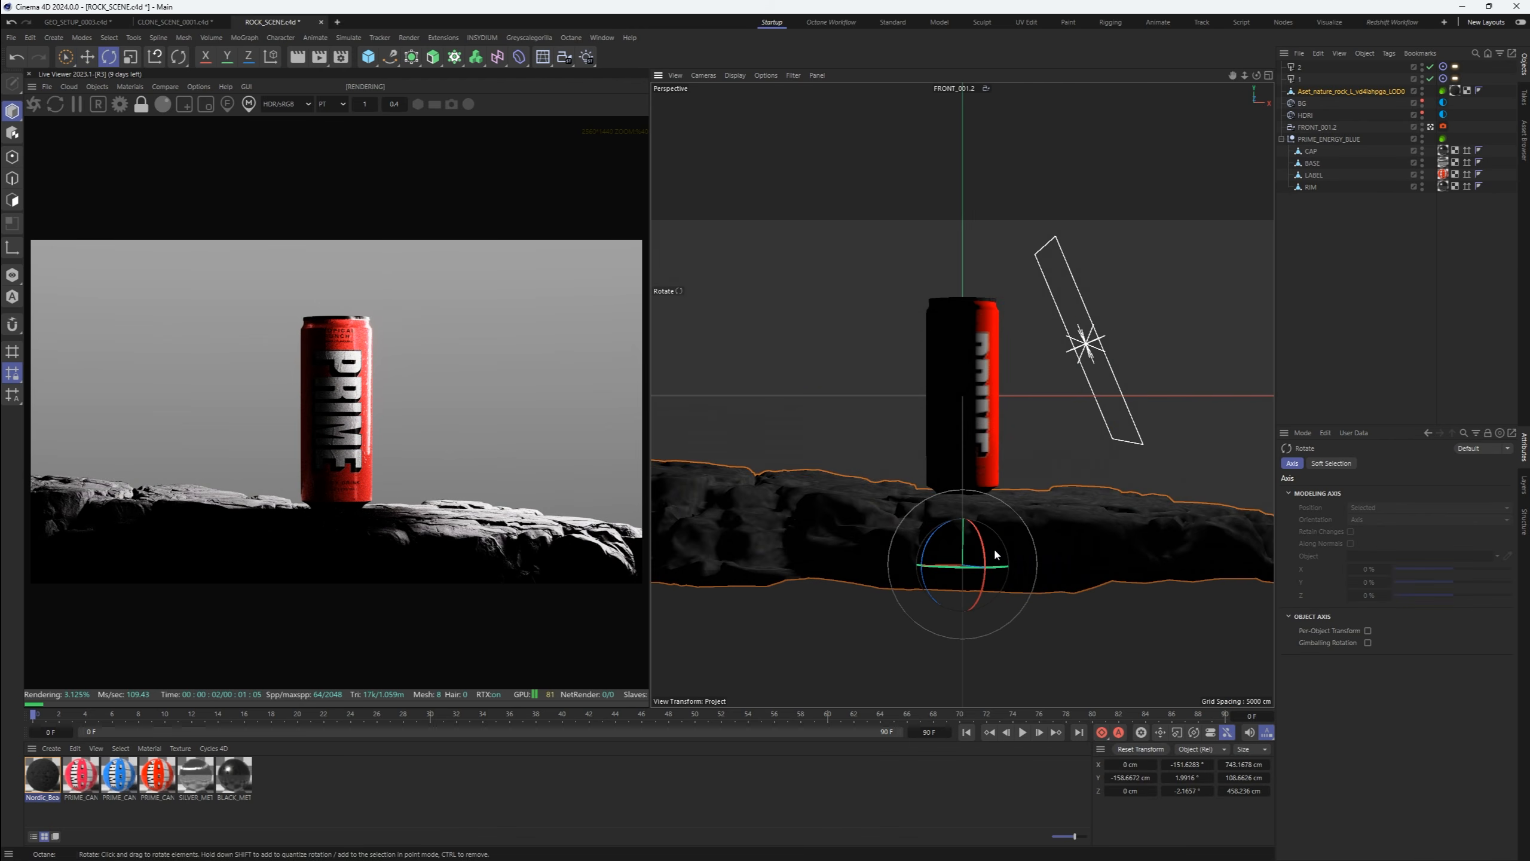
{"action": "left_click_drag", "start_coordinate": [996, 556], "coordinate": [932, 568]}
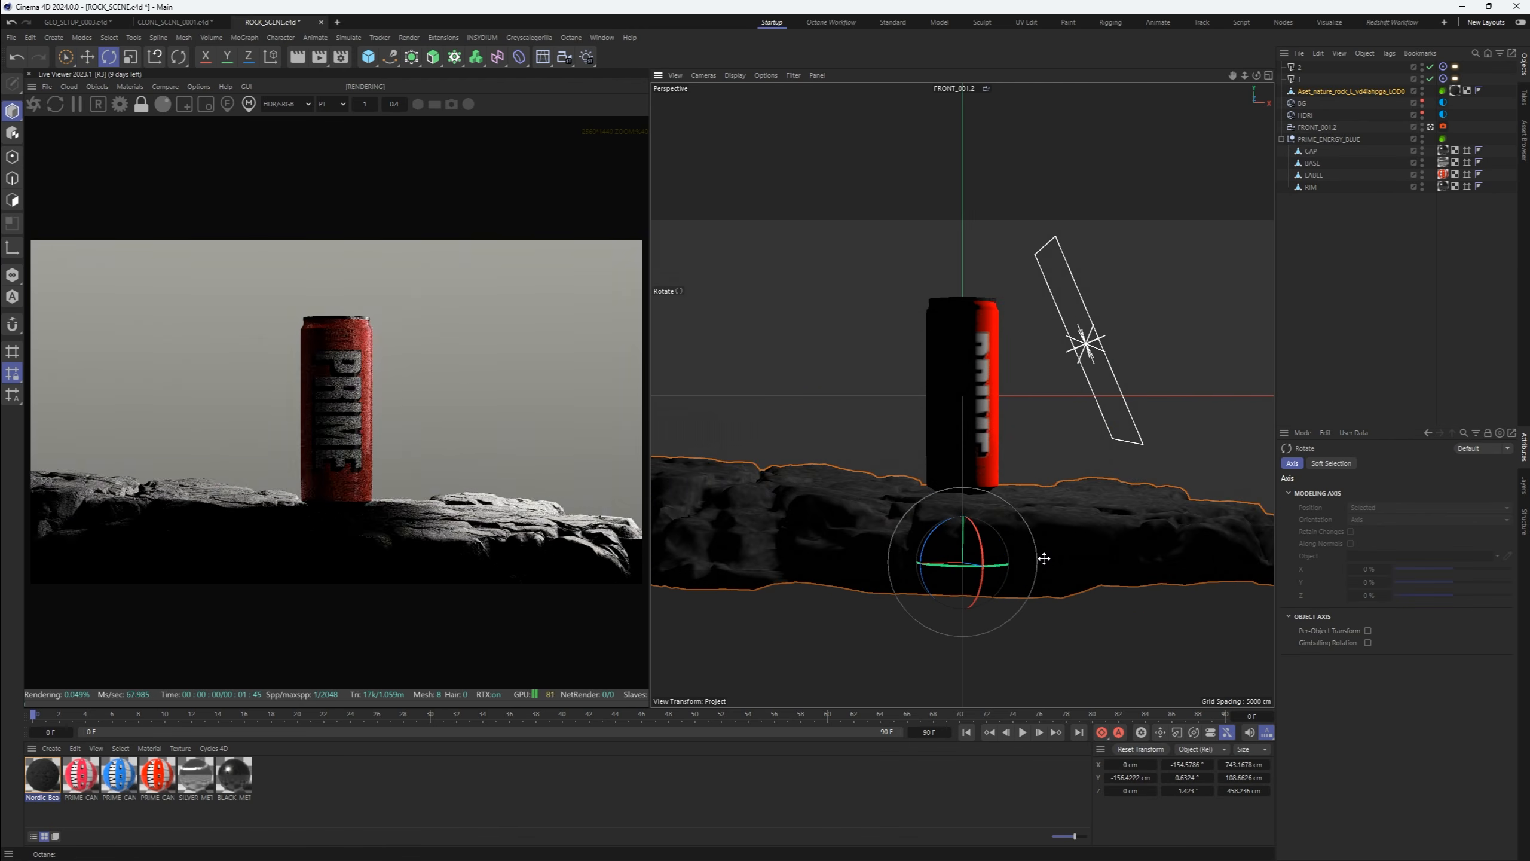
{"action": "left_click_drag", "start_coordinate": [1049, 571], "coordinate": [1021, 559]}
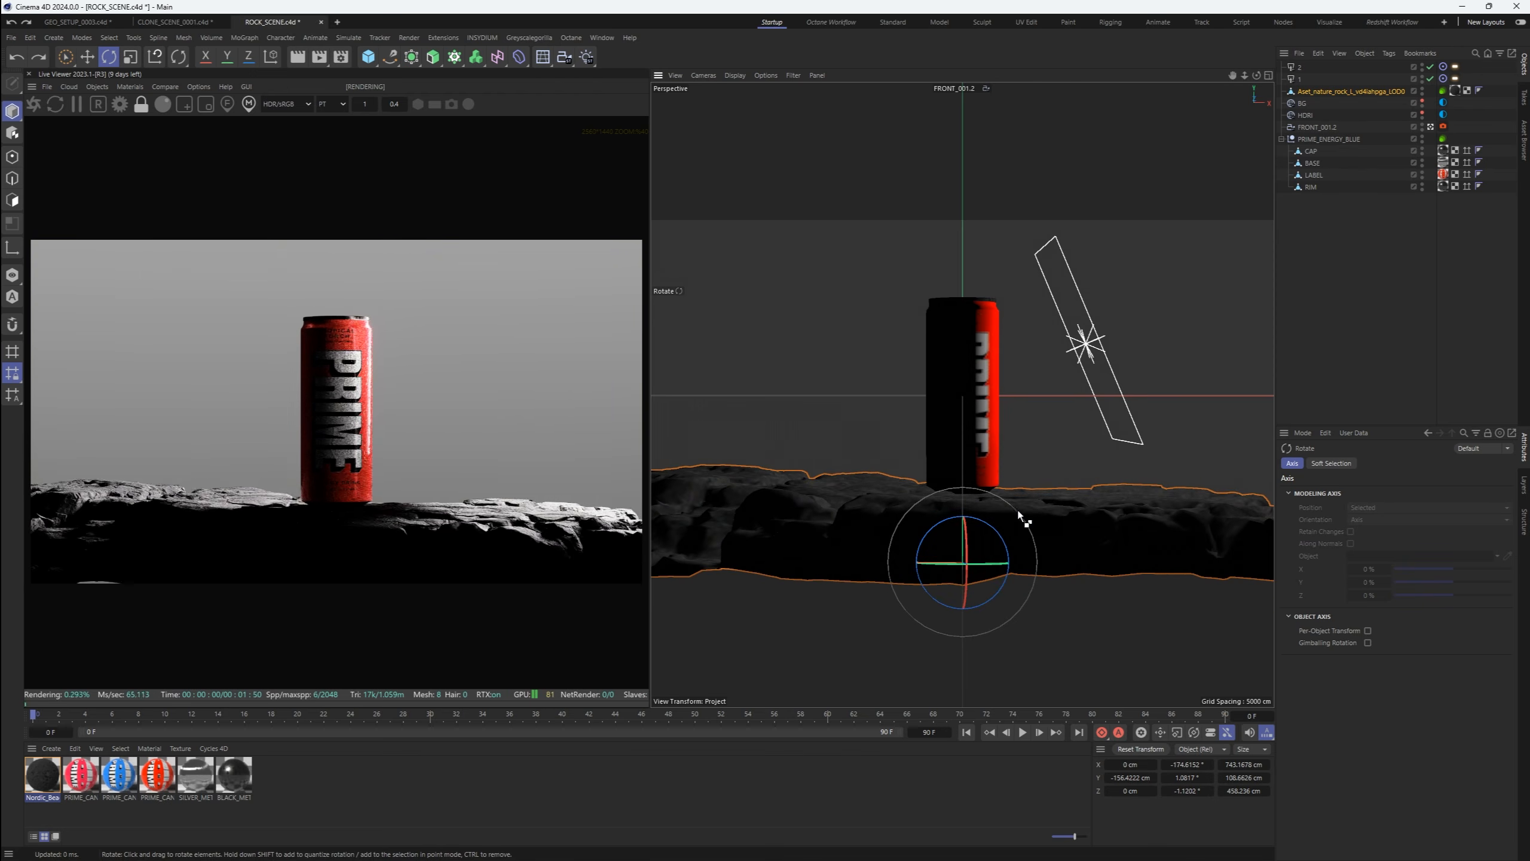
Duplicate the FRONT_001.2 camera, look through the copy and raise it slightly in Y to reframe the can
{"action": "left_click_drag", "start_coordinate": [1314, 128], "coordinate": [1328, 135], "text": "ctrl"}
{"action": "left_click", "coordinate": [1430, 126]}
{"action": "left_click", "coordinate": [1430, 139]}
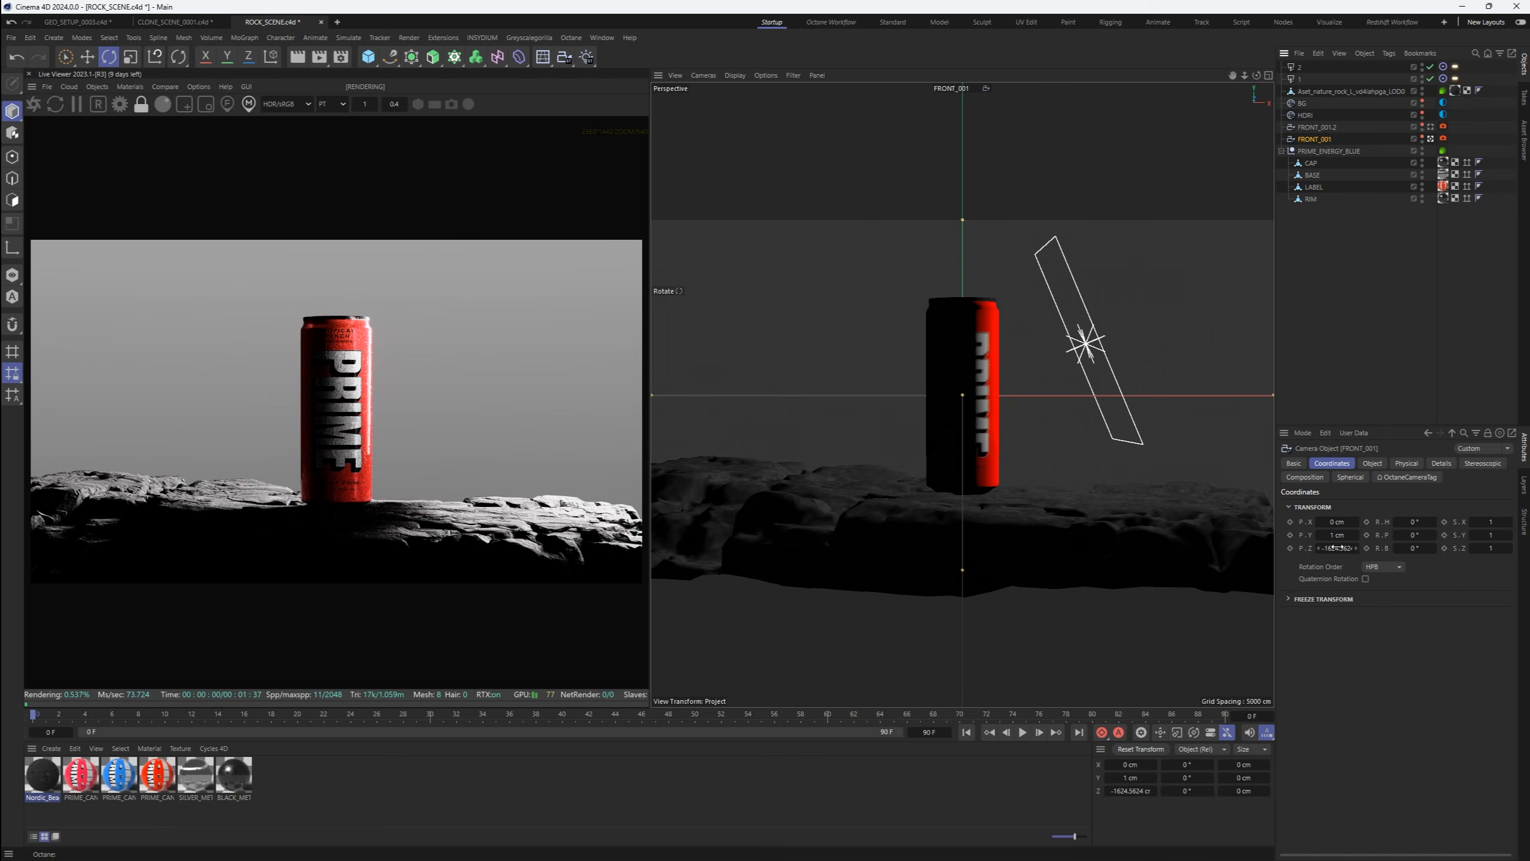
{"action": "left_click_drag", "start_coordinate": [1356, 535], "coordinate": [1327, 536]}
{"action": "left_click", "coordinate": [1435, 535]}
{"action": "left_click", "coordinate": [1435, 535]}
{"action": "left_click", "coordinate": [1434, 535]}
{"action": "left_click", "coordinate": [1435, 534]}
{"action": "left_click", "coordinate": [1431, 139]}
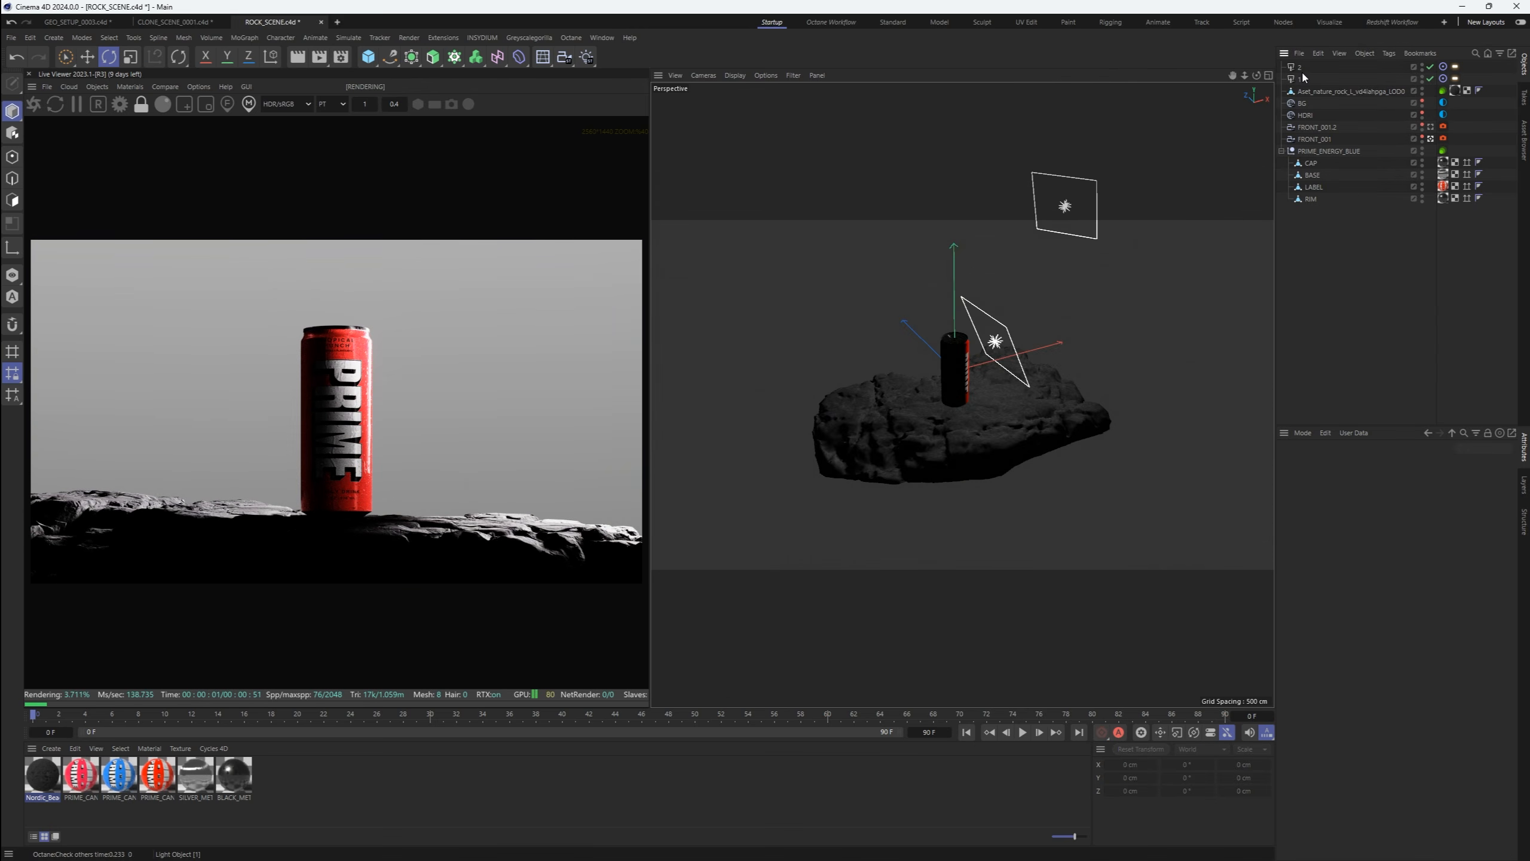
Duplicate light 2 and place the copy low in front of the rock at about X 756, Y -202, Z -435 cm
{"action": "left_click", "coordinate": [1301, 67]}
{"action": "key", "text": "e"}
{"action": "left_click_drag", "start_coordinate": [1065, 205], "coordinate": [1138, 400], "text": "ctrl"}
{"action": "middle_click_drag", "start_coordinate": [804, 365], "coordinate": [1008, 350], "text": "alt"}
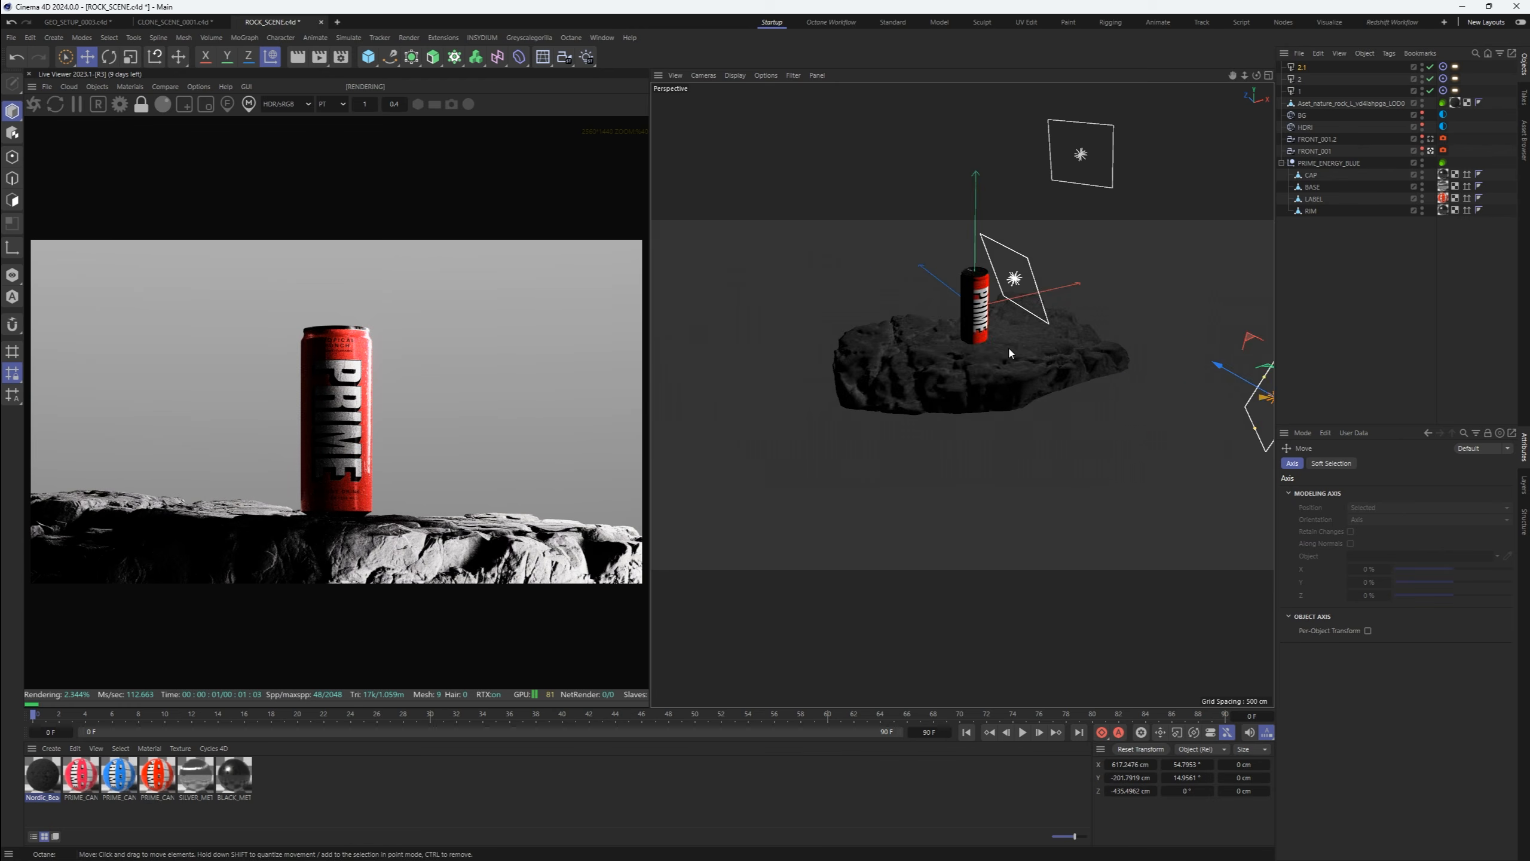
{"action": "scroll", "coordinate": [1008, 351], "scroll_direction": "down", "scroll_amount": 4}
{"action": "mouse_move", "coordinate": [1222, 360]}
{"action": "left_mouse_down"}
{"action": "mouse_move", "coordinate": [905, 448]}
{"action": "mouse_move", "coordinate": [1217, 371]}
{"action": "left_mouse_up"}
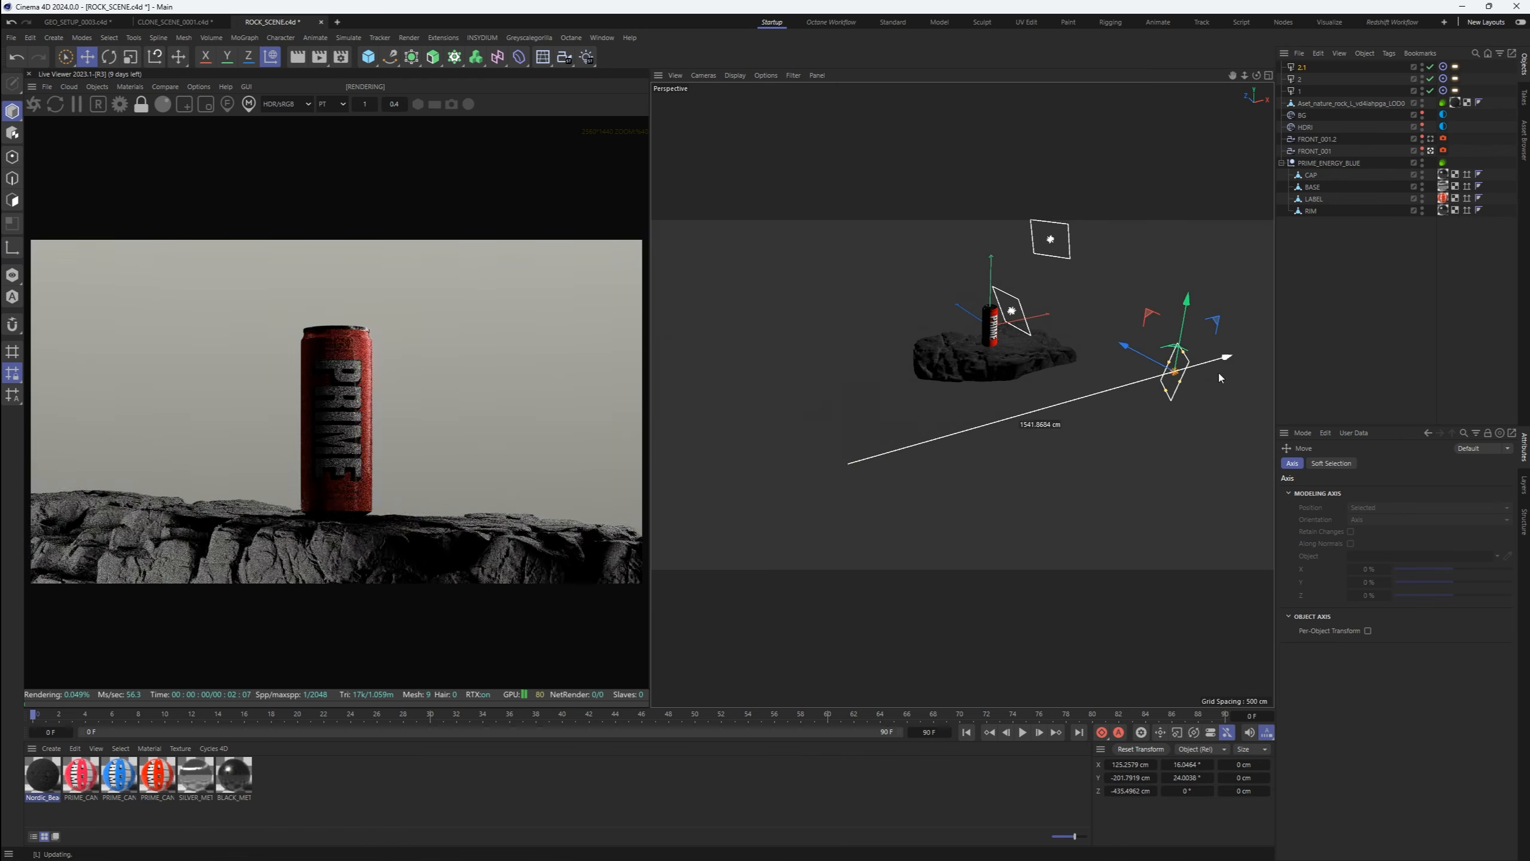
Switch to Quixel Bridge and send the Cracked Nordic Beach Cliff asset to the scene
{"action": "left_click", "coordinate": [284, 847]}
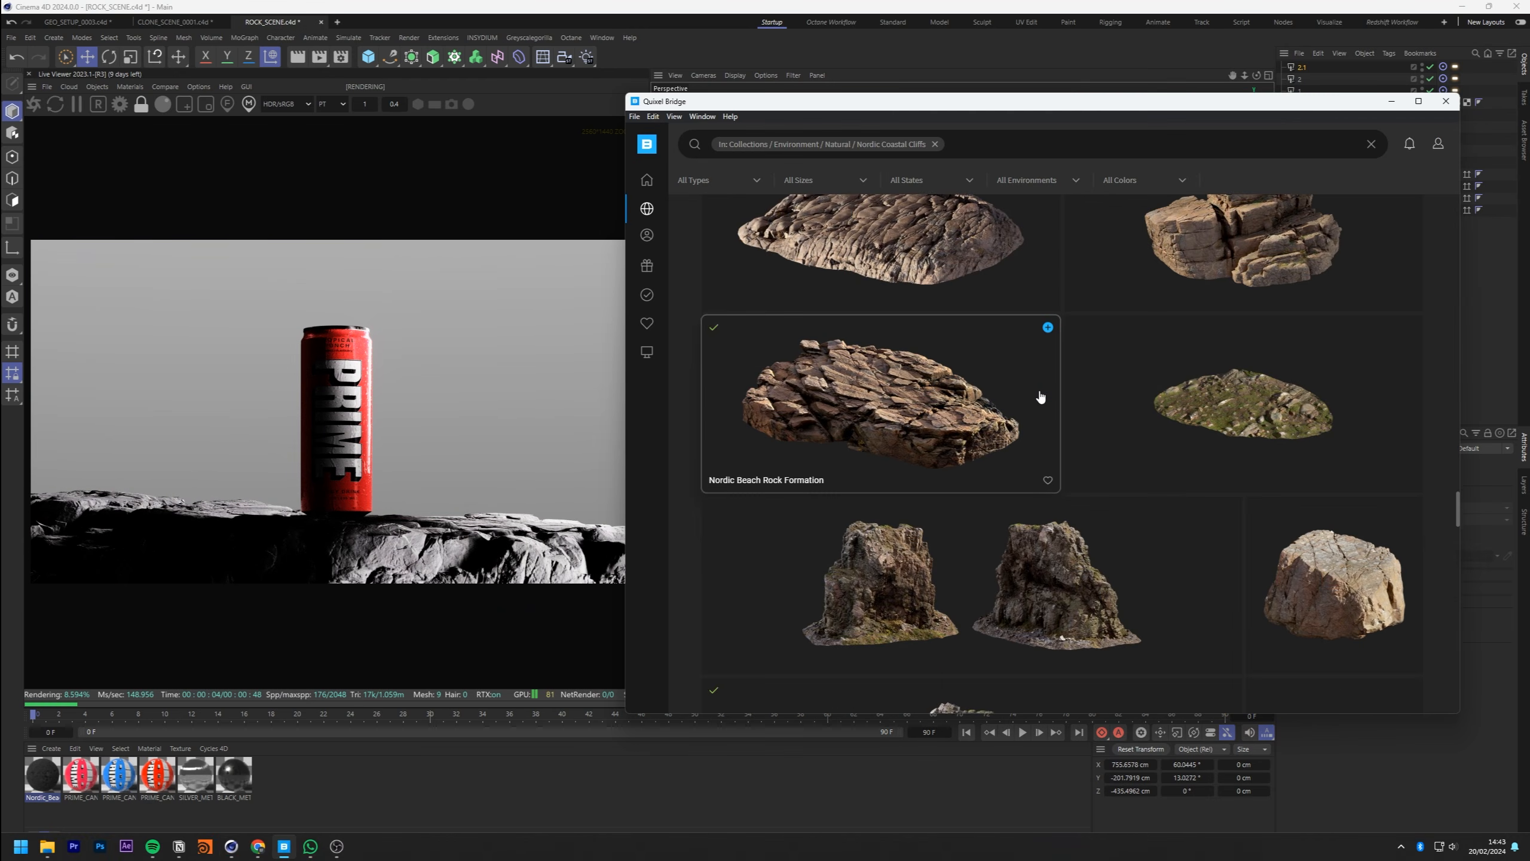
{"action": "scroll", "coordinate": [1015, 438], "scroll_direction": "up", "scroll_amount": 2}
{"action": "scroll", "coordinate": [853, 528], "scroll_direction": "down", "scroll_amount": 10}
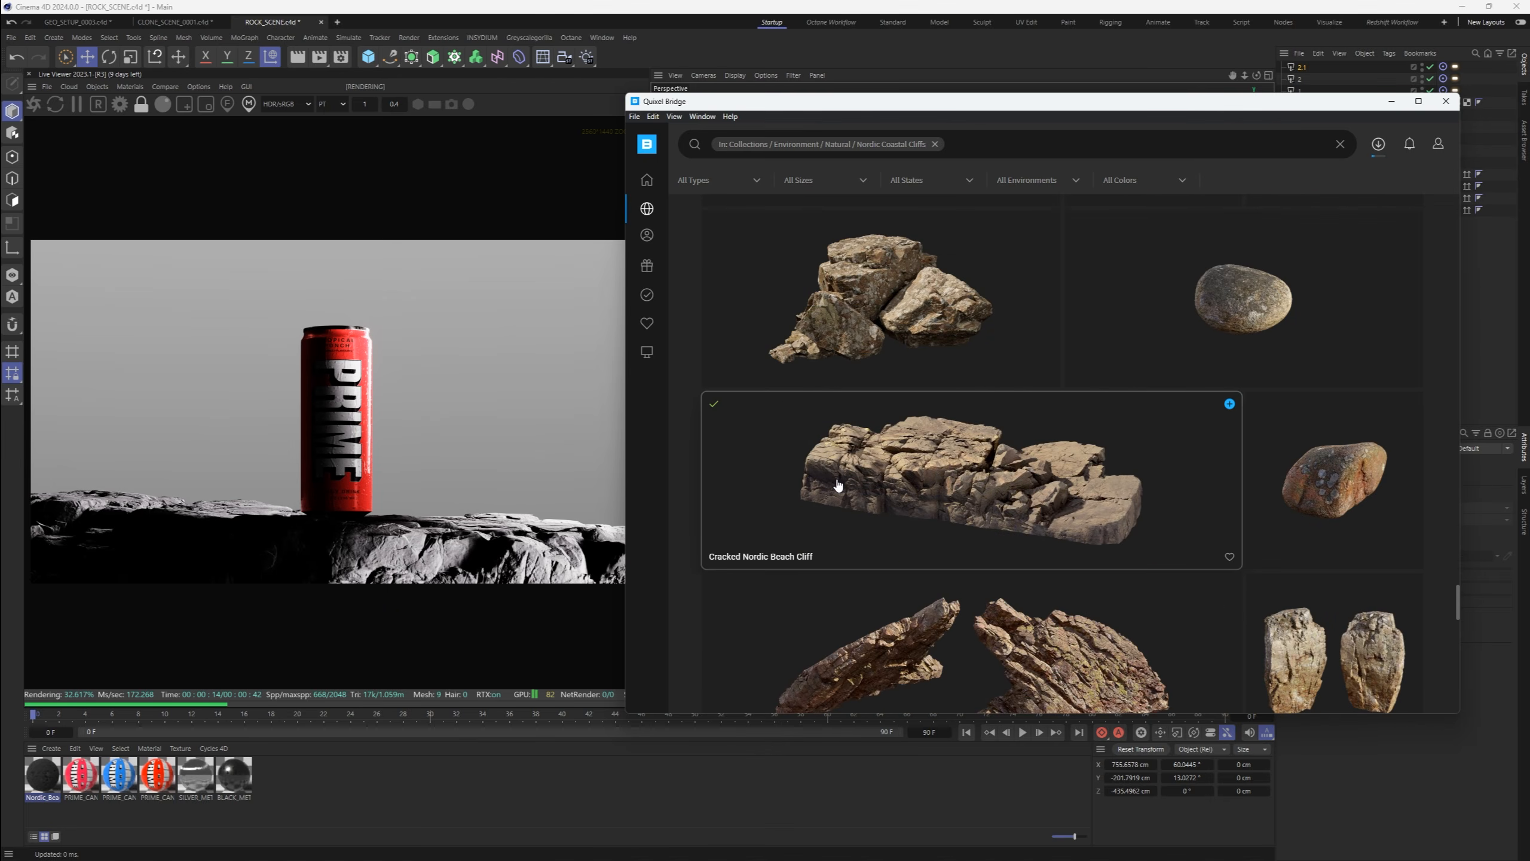
{"action": "left_click", "coordinate": [1230, 404]}
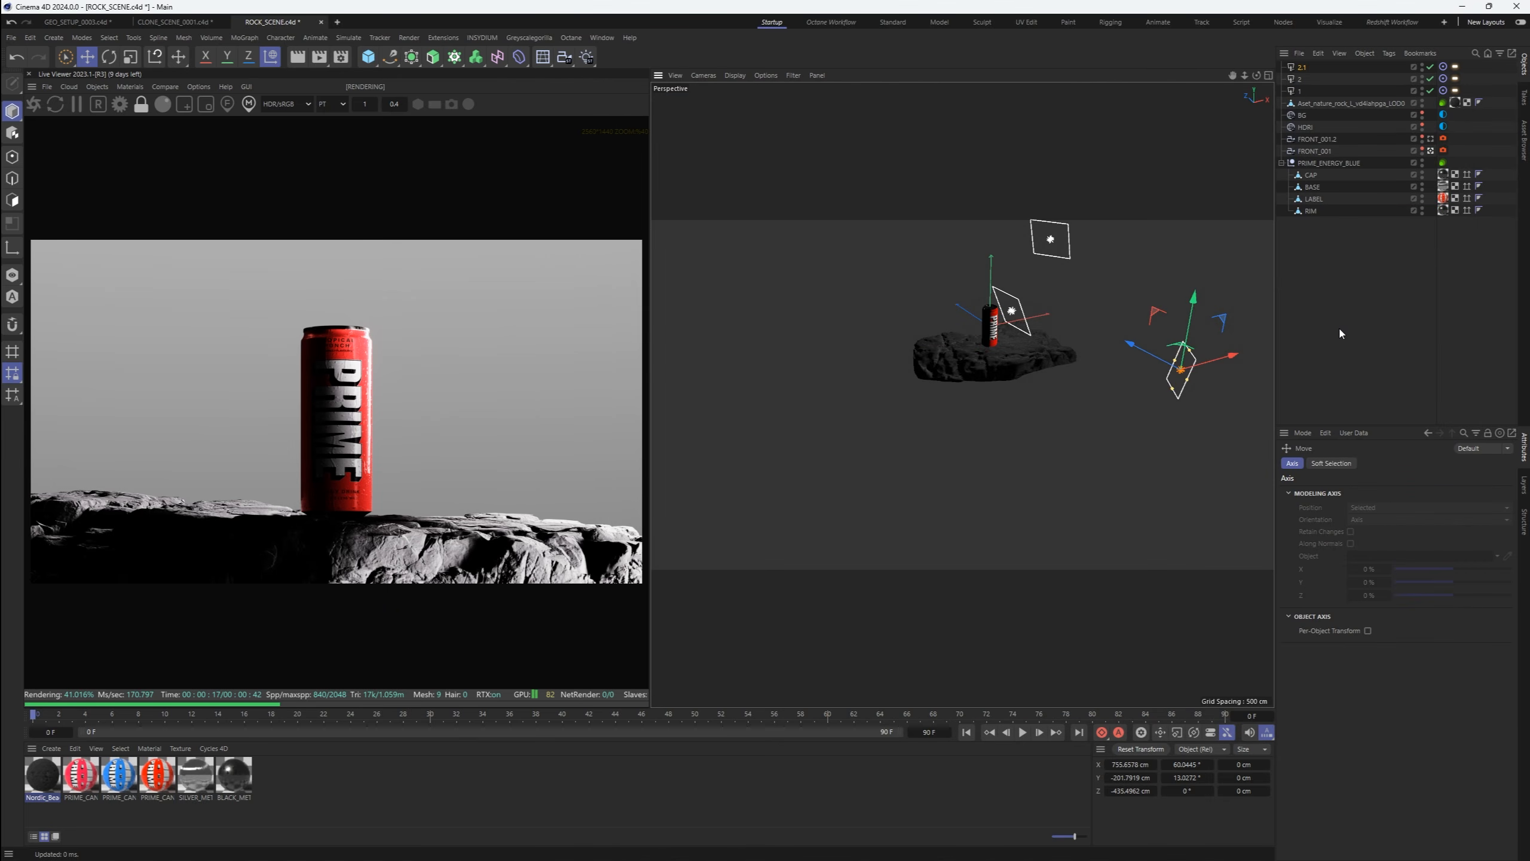
Disable the duplicated light 2.1 and move the imported cliff rock to the side of the first rock
{"action": "left_click", "coordinate": [1363, 355]}
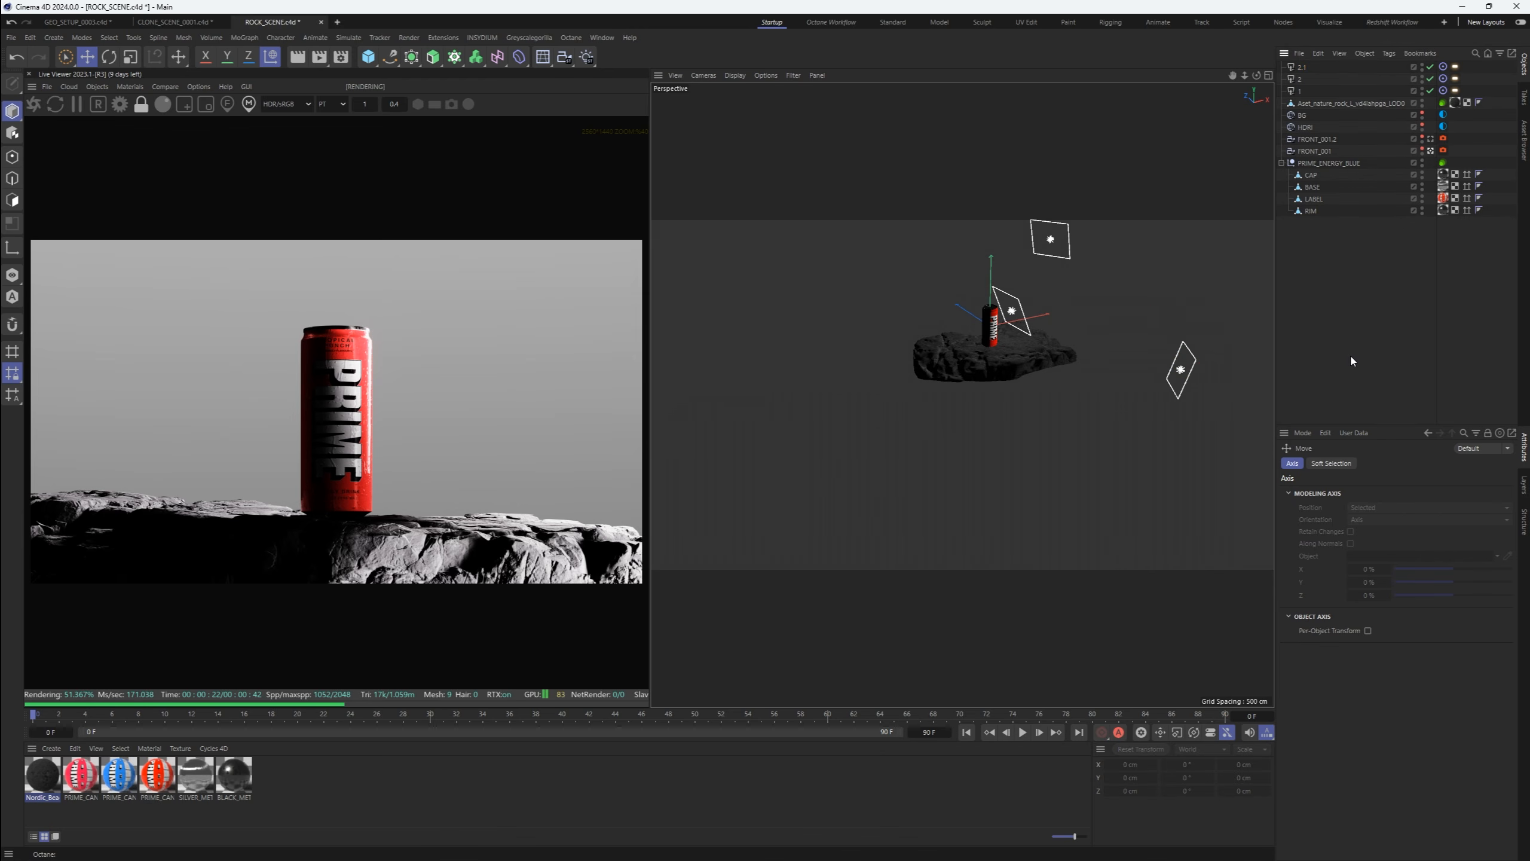
{"action": "left_click", "coordinate": [1432, 67]}
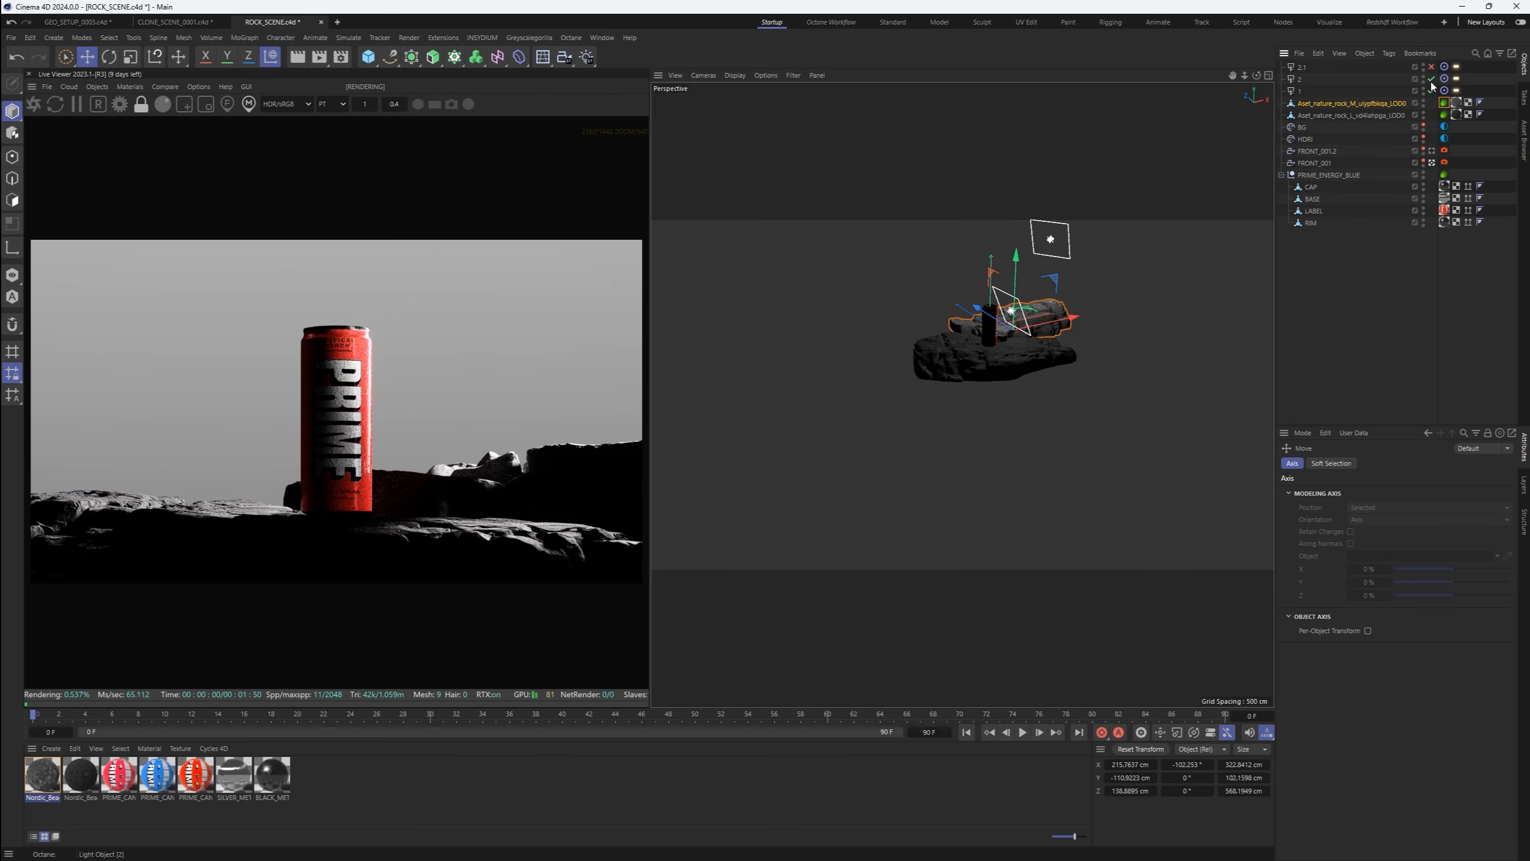
{"action": "left_click", "coordinate": [1318, 109]}
{"action": "left_click_drag", "start_coordinate": [1024, 338], "coordinate": [1062, 326]}
Move light 2 toward the front side of the can and place the cliff rock at about X 257, Y -154, Z -222 cm
{"action": "left_click", "coordinate": [1050, 239]}
{"action": "left_click_drag", "start_coordinate": [1014, 230], "coordinate": [1139, 240]}
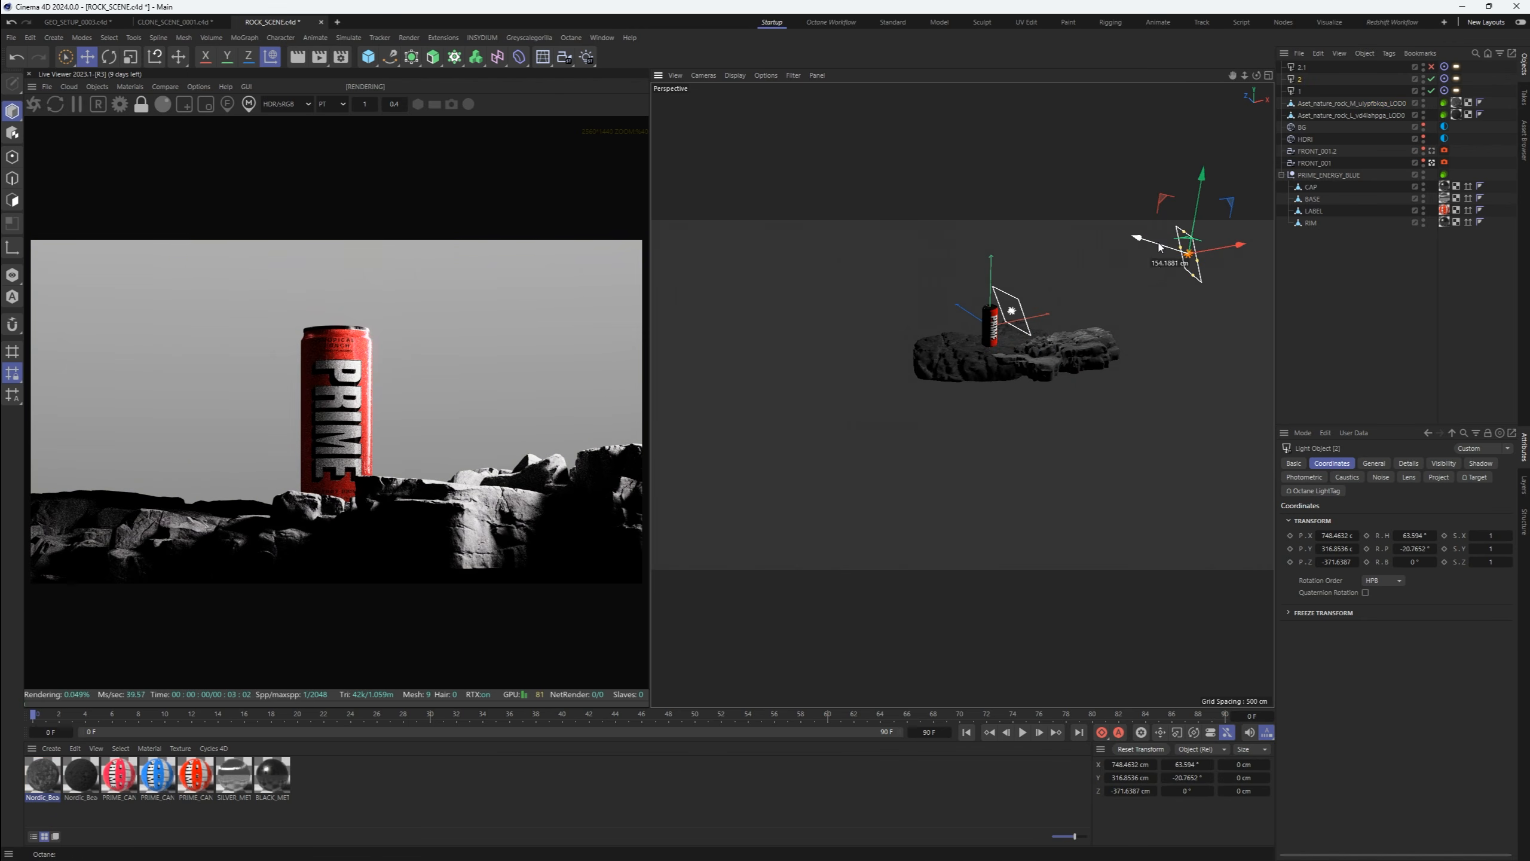
{"action": "left_click", "coordinate": [1066, 354]}
{"action": "key", "text": "F1"}
{"action": "left_click_drag", "start_coordinate": [1069, 431], "coordinate": [1124, 516]}
{"action": "key", "text": "e"}
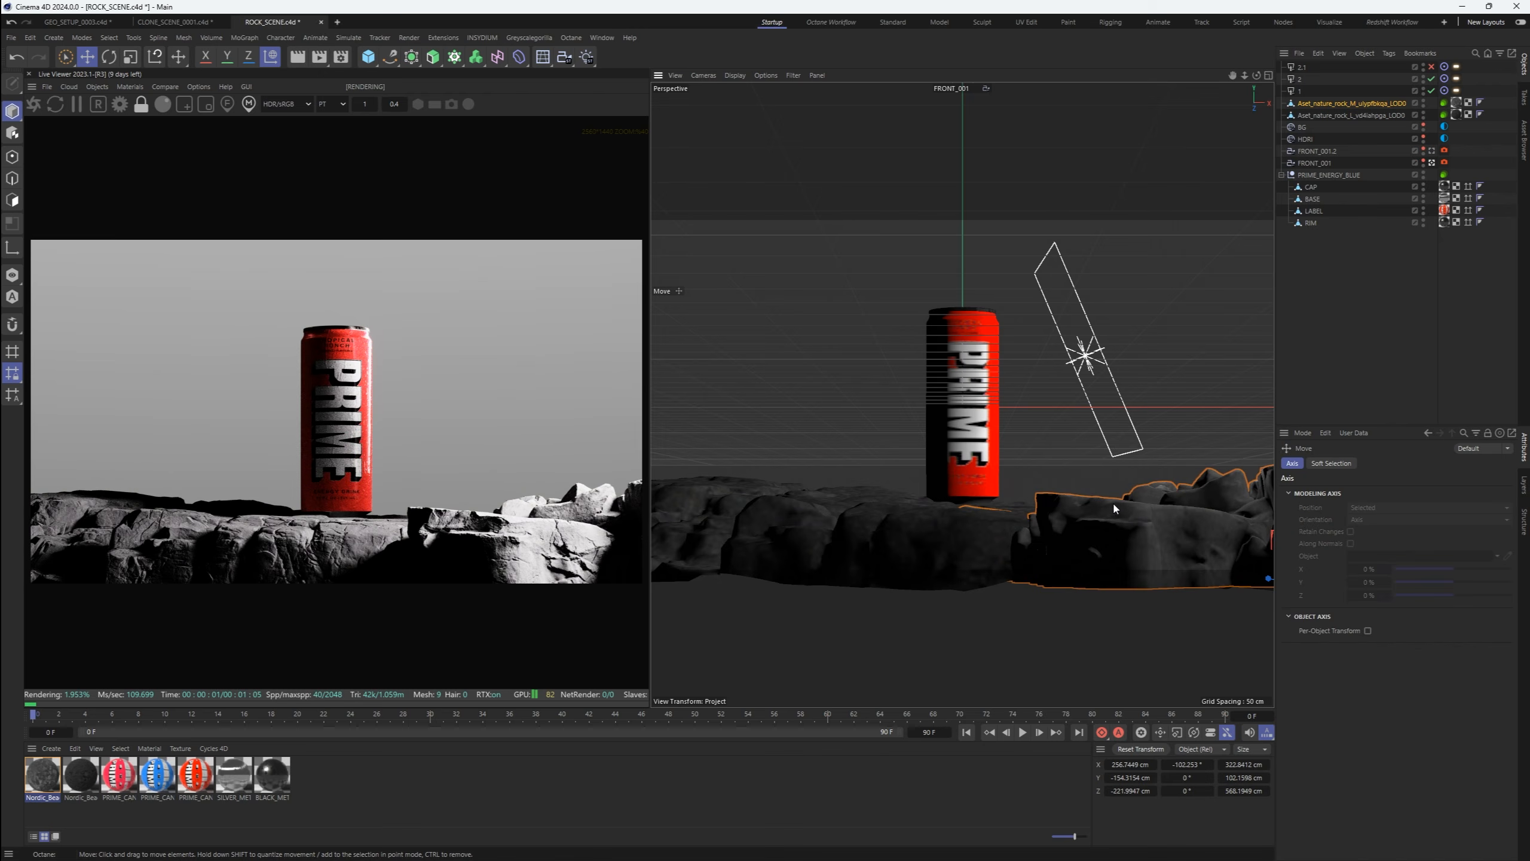
Duplicate the cliff rock and move and rotate the pieces to form a rocky ridge on both sides behind the can
{"action": "key", "text": "F2"}
{"action": "left_click_drag", "start_coordinate": [1084, 370], "coordinate": [929, 301]}
{"action": "key", "text": "r"}
{"action": "key", "text": "r"}
{"action": "key", "text": "e"}
{"action": "key", "text": "r"}
{"action": "key", "text": "e"}
{"action": "key", "text": "r"}
{"action": "key", "text": "e"}
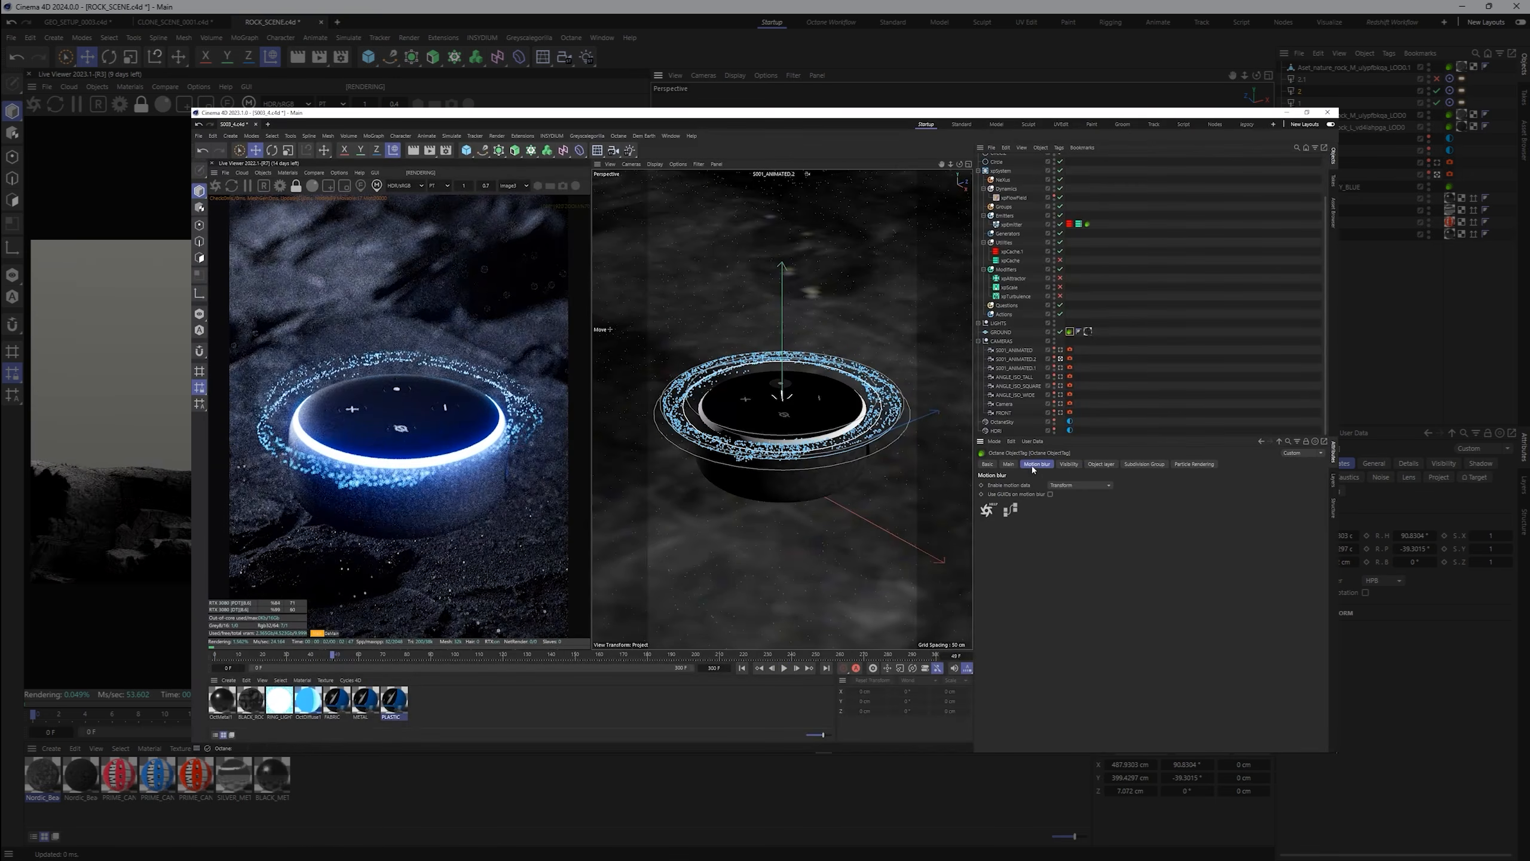
{"action": "scroll", "coordinate": [1093, 332], "scroll_direction": "up", "scroll_amount": 3}
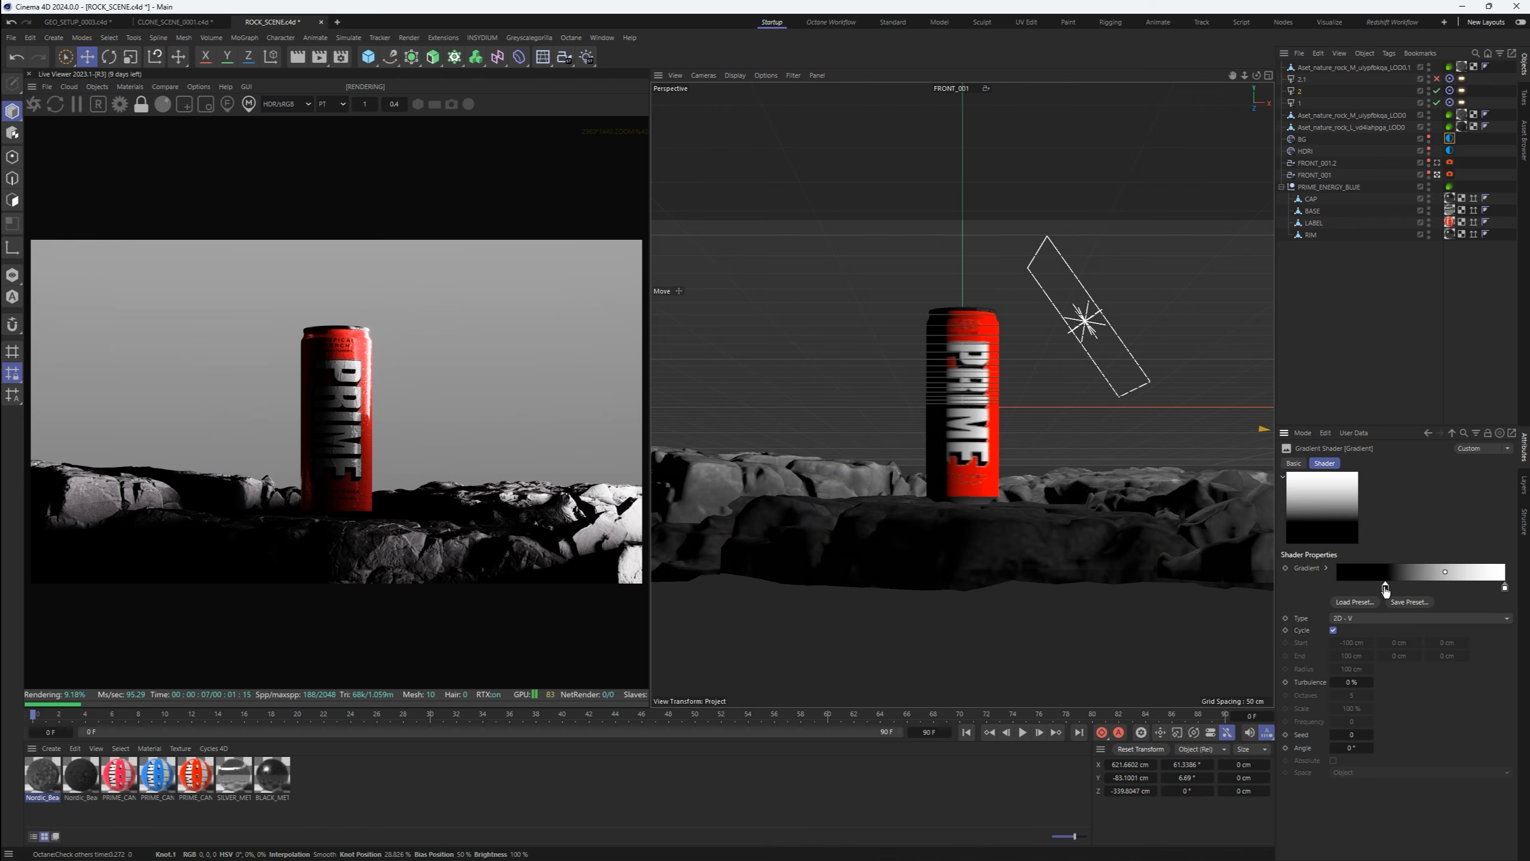
Bring the black and white knots of the BG gradient closer together and set the gradient angle to 136°
{"action": "left_click_drag", "start_coordinate": [1386, 589], "coordinate": [1409, 589]}
{"action": "left_click_drag", "start_coordinate": [1504, 588], "coordinate": [1471, 589]}
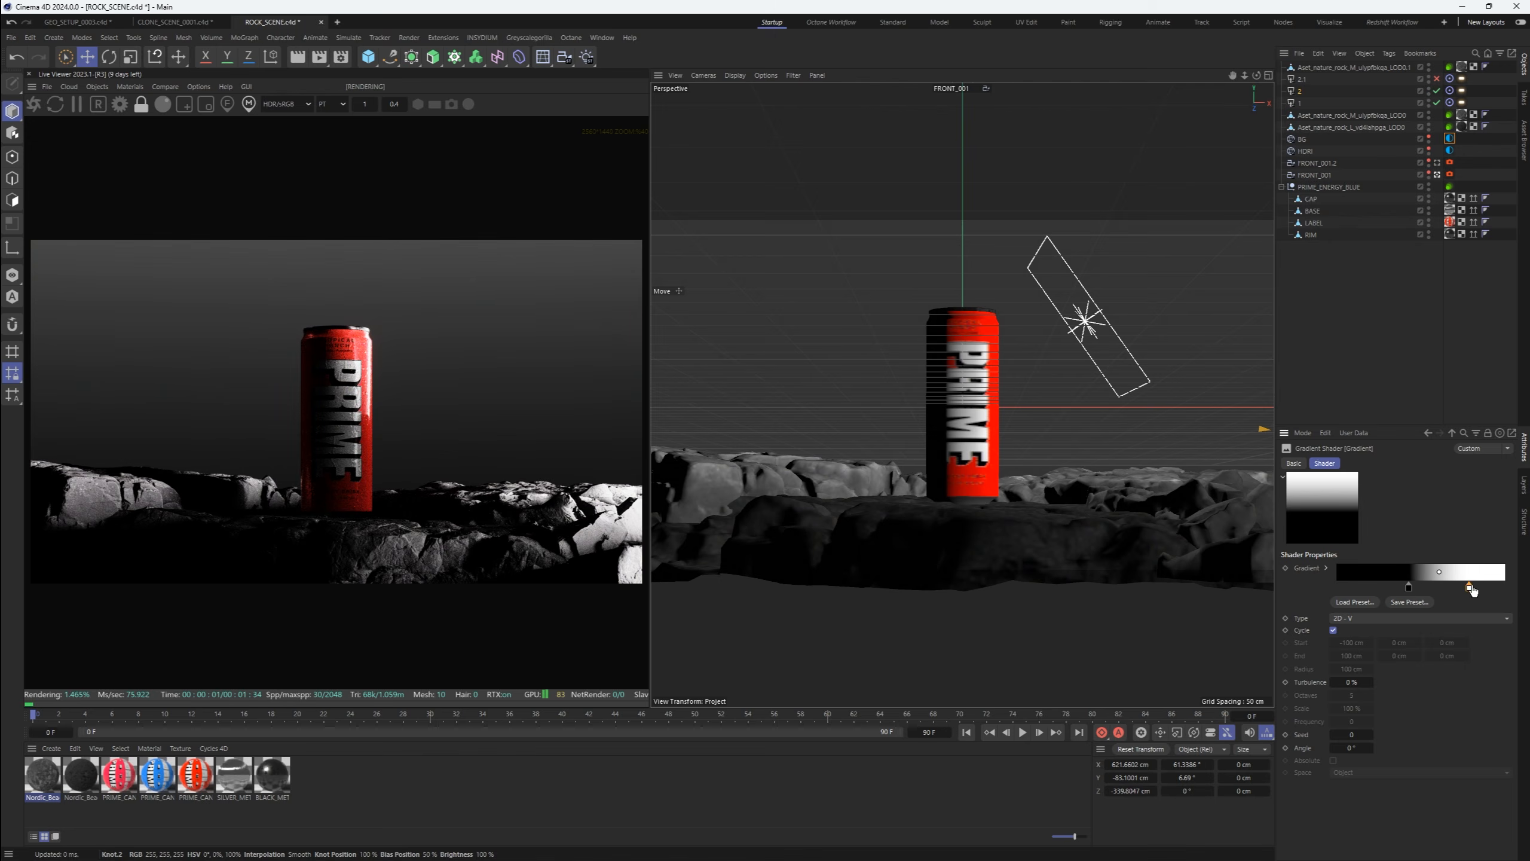
{"action": "left_click_drag", "start_coordinate": [1353, 747], "coordinate": [1363, 747]}
{"action": "left_click_drag", "start_coordinate": [1408, 587], "coordinate": [1392, 589]}
Recolor the BG gradient's white knot to a blue with about 68% saturation and 84% brightness
{"action": "double_click", "coordinate": [1469, 587]}
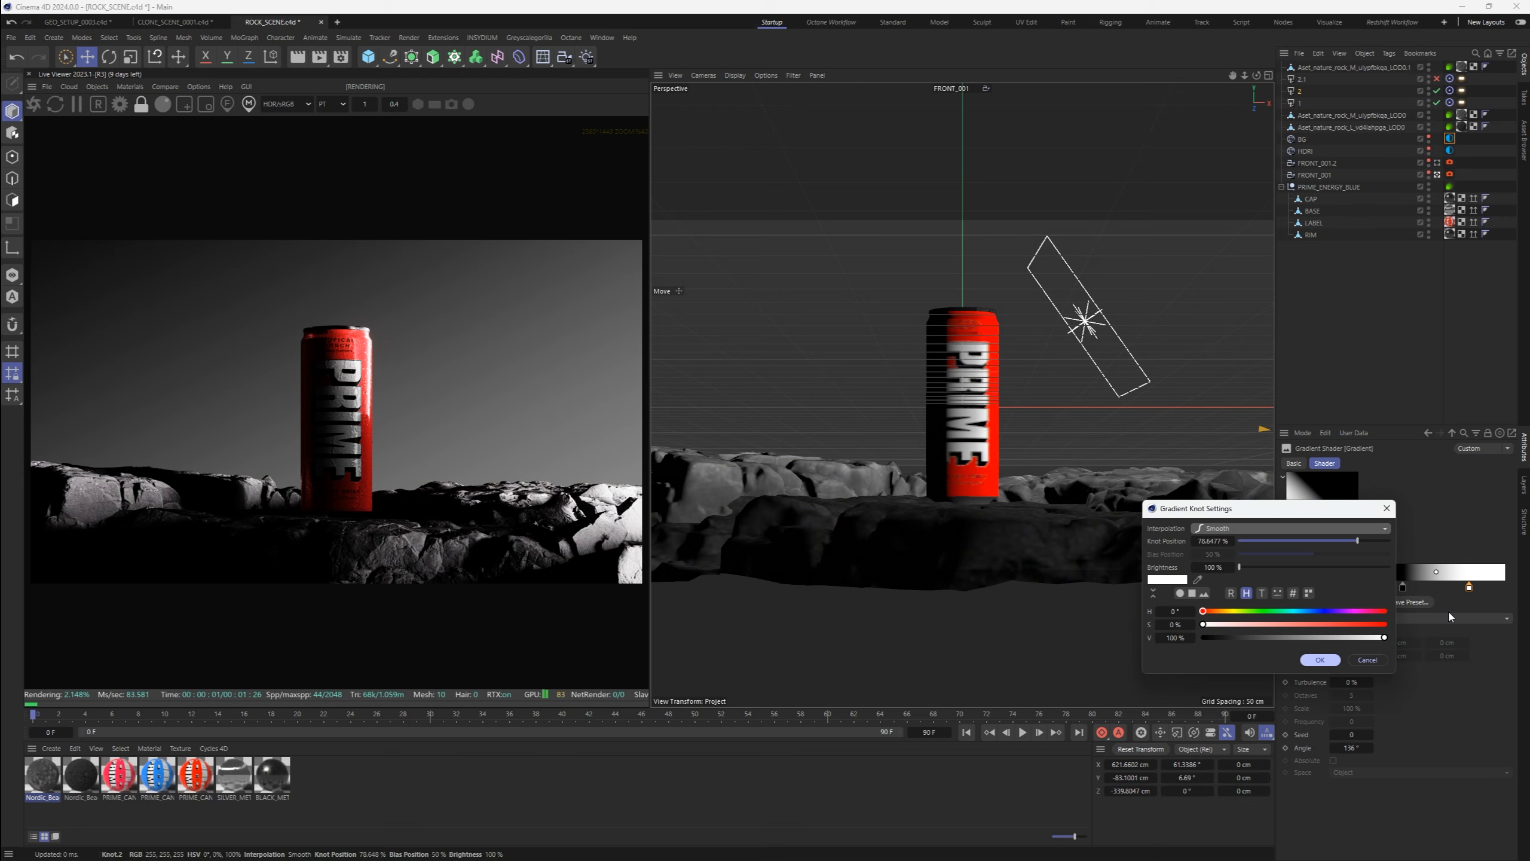
{"action": "left_click_drag", "start_coordinate": [1302, 624], "coordinate": [1361, 624]}
{"action": "left_click", "coordinate": [1320, 660]}
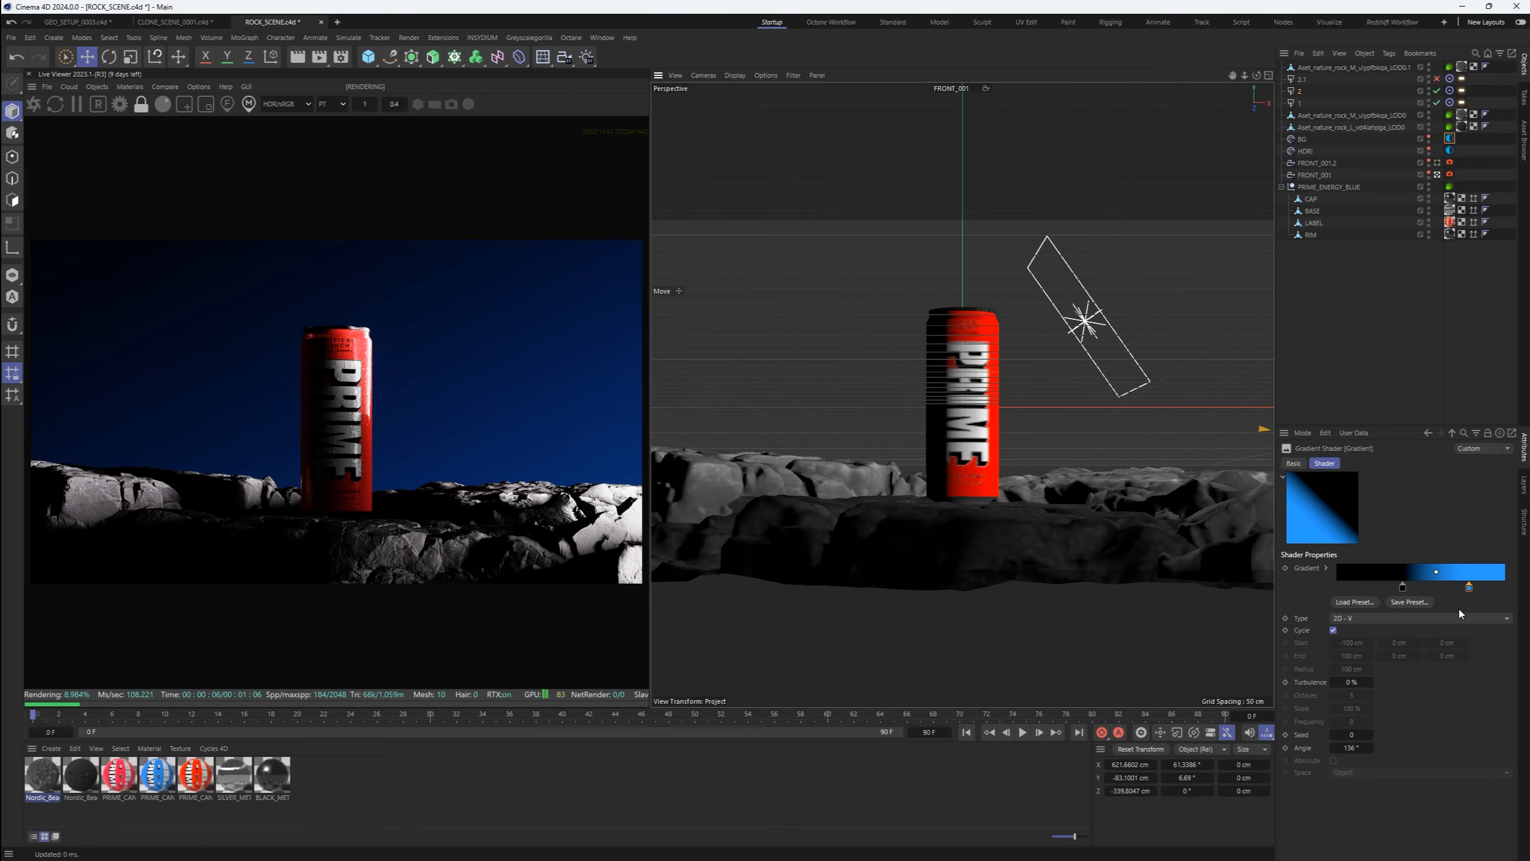
{"action": "double_click", "coordinate": [1469, 588]}
{"action": "left_click", "coordinate": [1315, 660]}
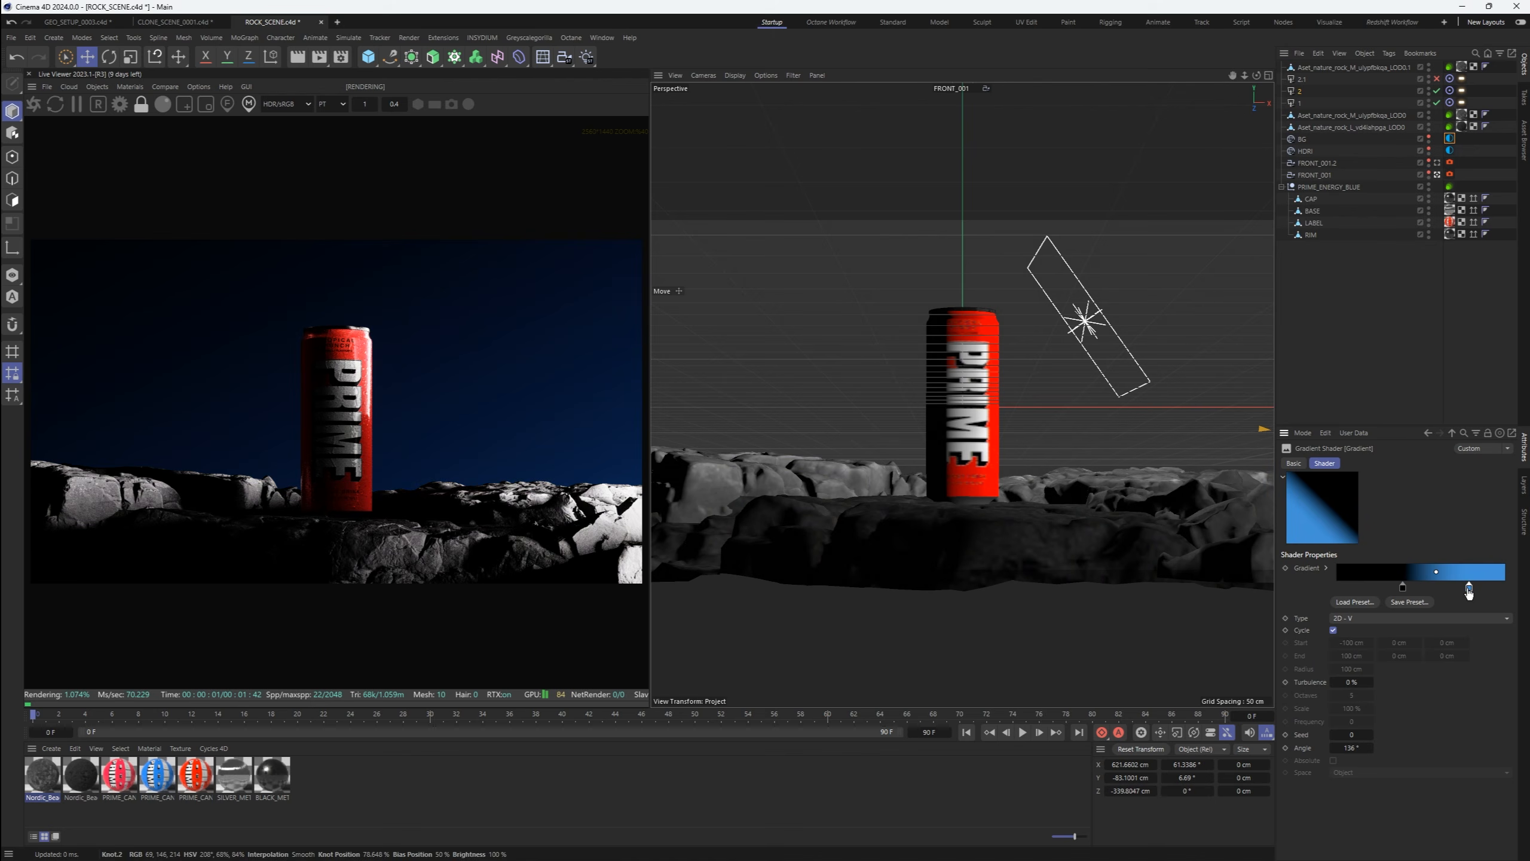
Apply the blue PRIME_CAN material to the can's LABEL and lighten the BG gradient's blue, nudging its knots toward the dark end
{"action": "left_click", "coordinate": [154, 775]}
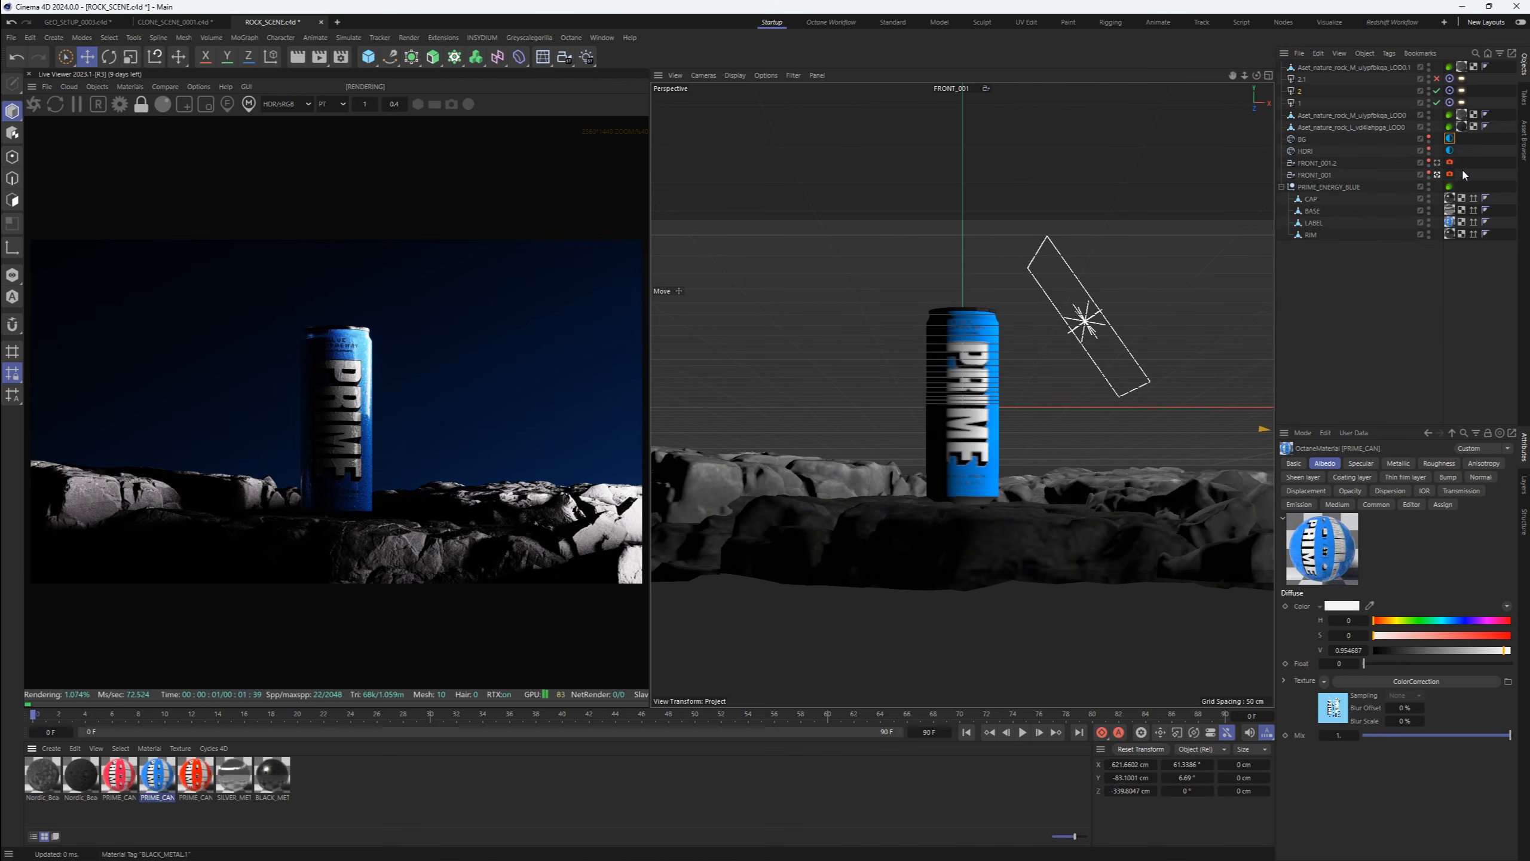
{"action": "left_click", "coordinate": [1429, 432]}
{"action": "double_click", "coordinate": [1457, 587]}
{"action": "left_click", "coordinate": [1324, 659]}
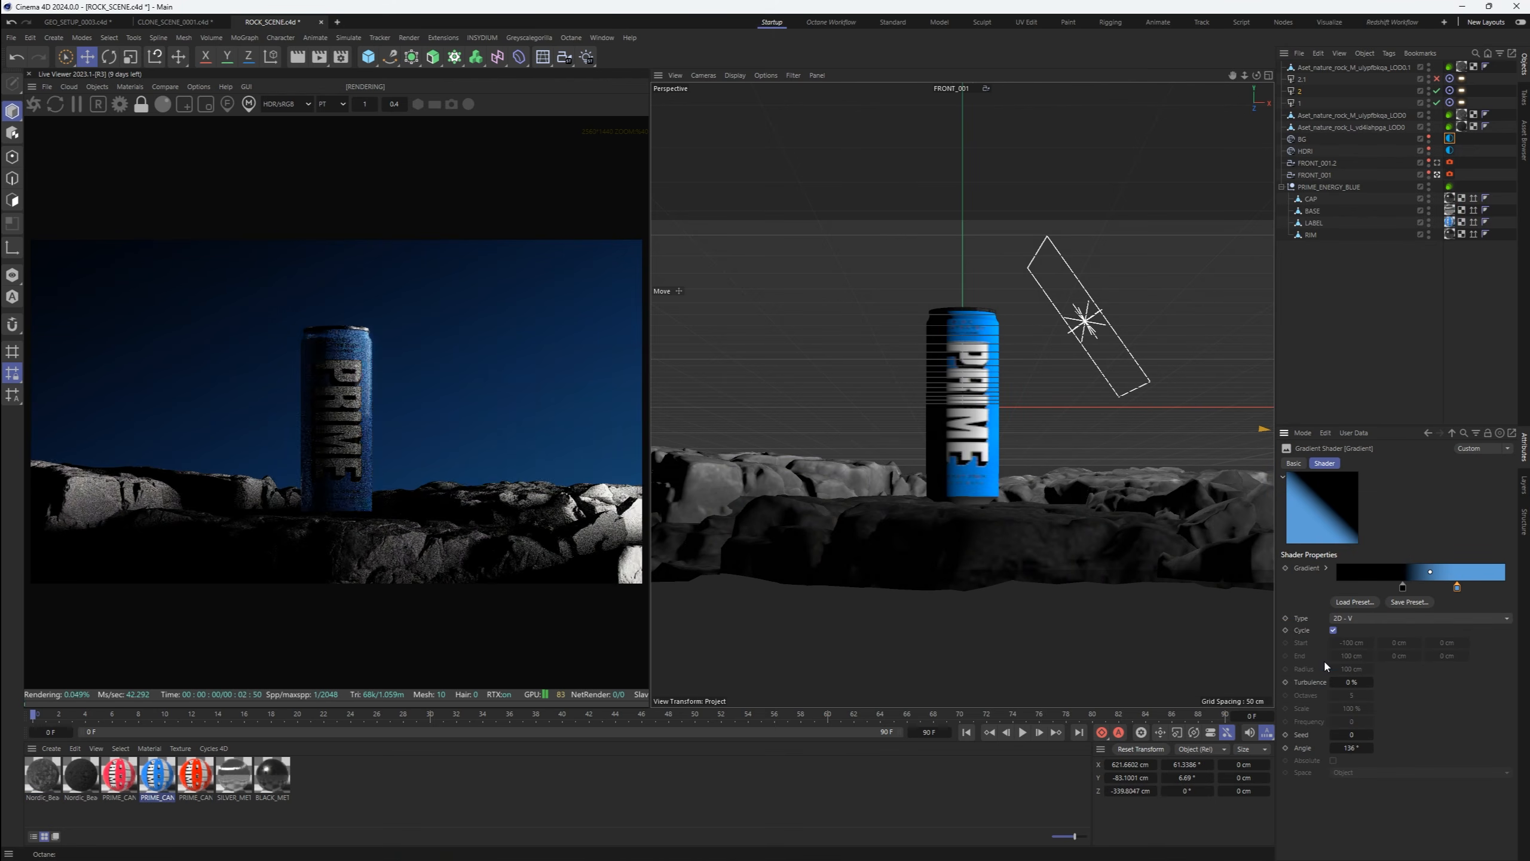
{"action": "left_click_drag", "start_coordinate": [1403, 587], "coordinate": [1400, 587]}
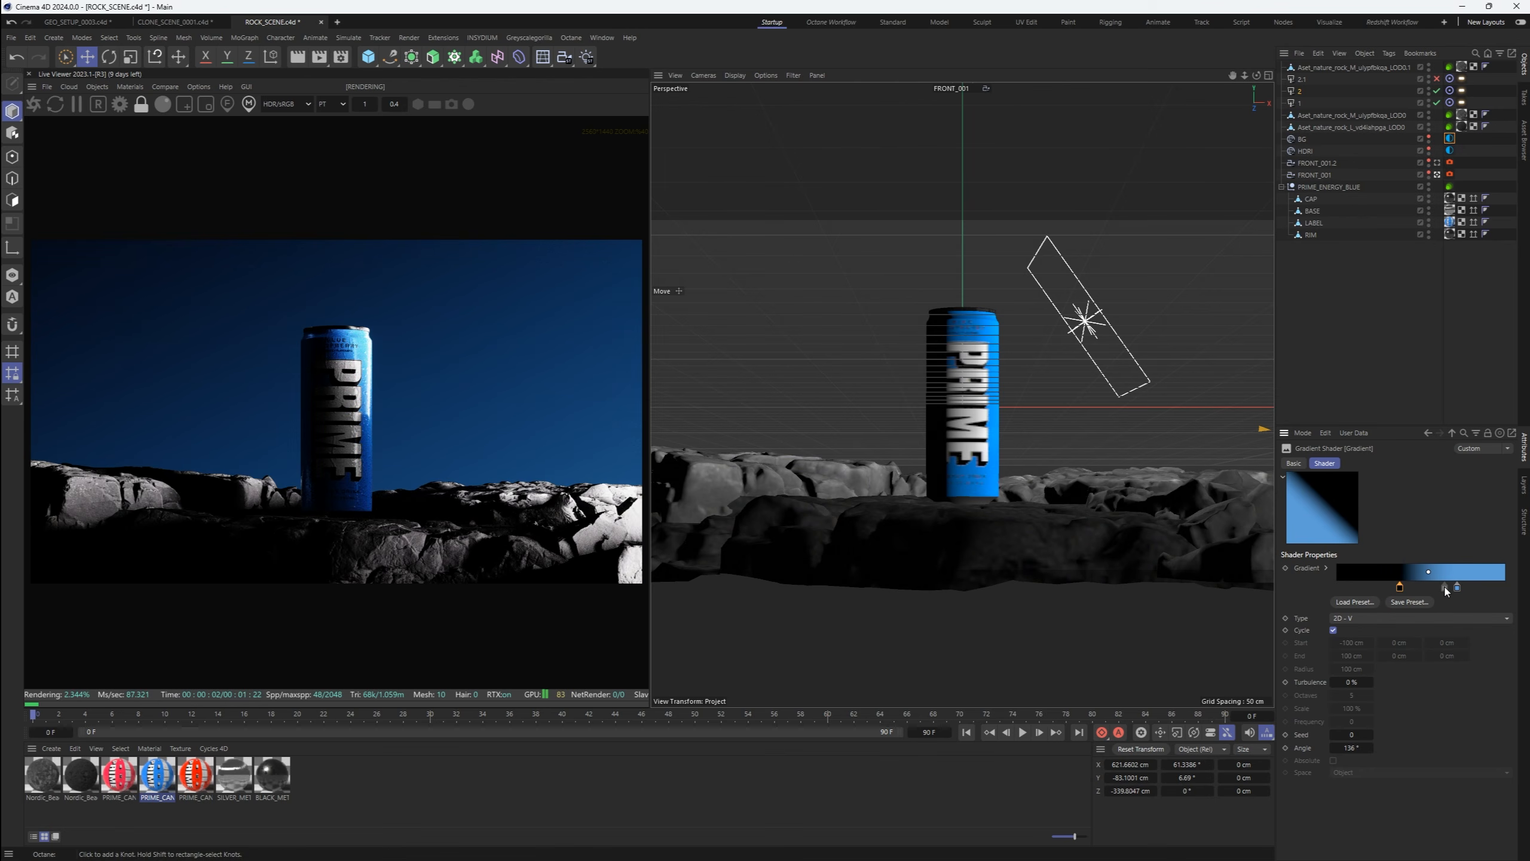
Desaturate the BG gradient's blue knot to a pale grey-blue
{"action": "double_click", "coordinate": [1457, 586]}
{"action": "left_click", "coordinate": [1310, 654]}
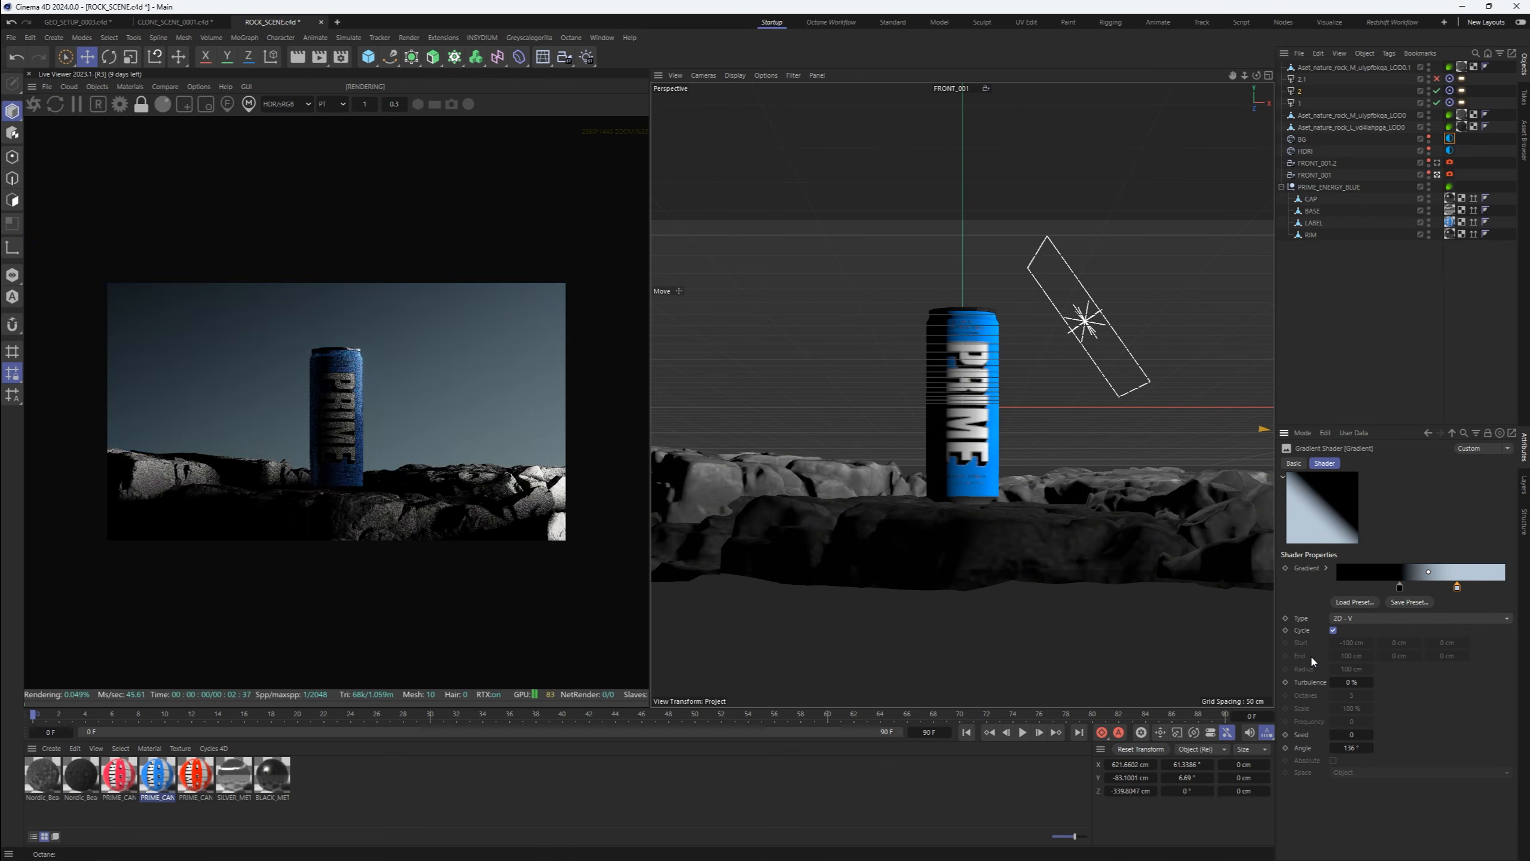
{"action": "scroll", "coordinate": [439, 549], "scroll_direction": "up", "scroll_amount": 1}
{"action": "left_click", "coordinate": [80, 774]}
Adjust the FRONT_001 camera's vignetting and fine-tune the HDRI environment's power and horizontal rotation
{"action": "left_click", "coordinate": [1450, 174]}
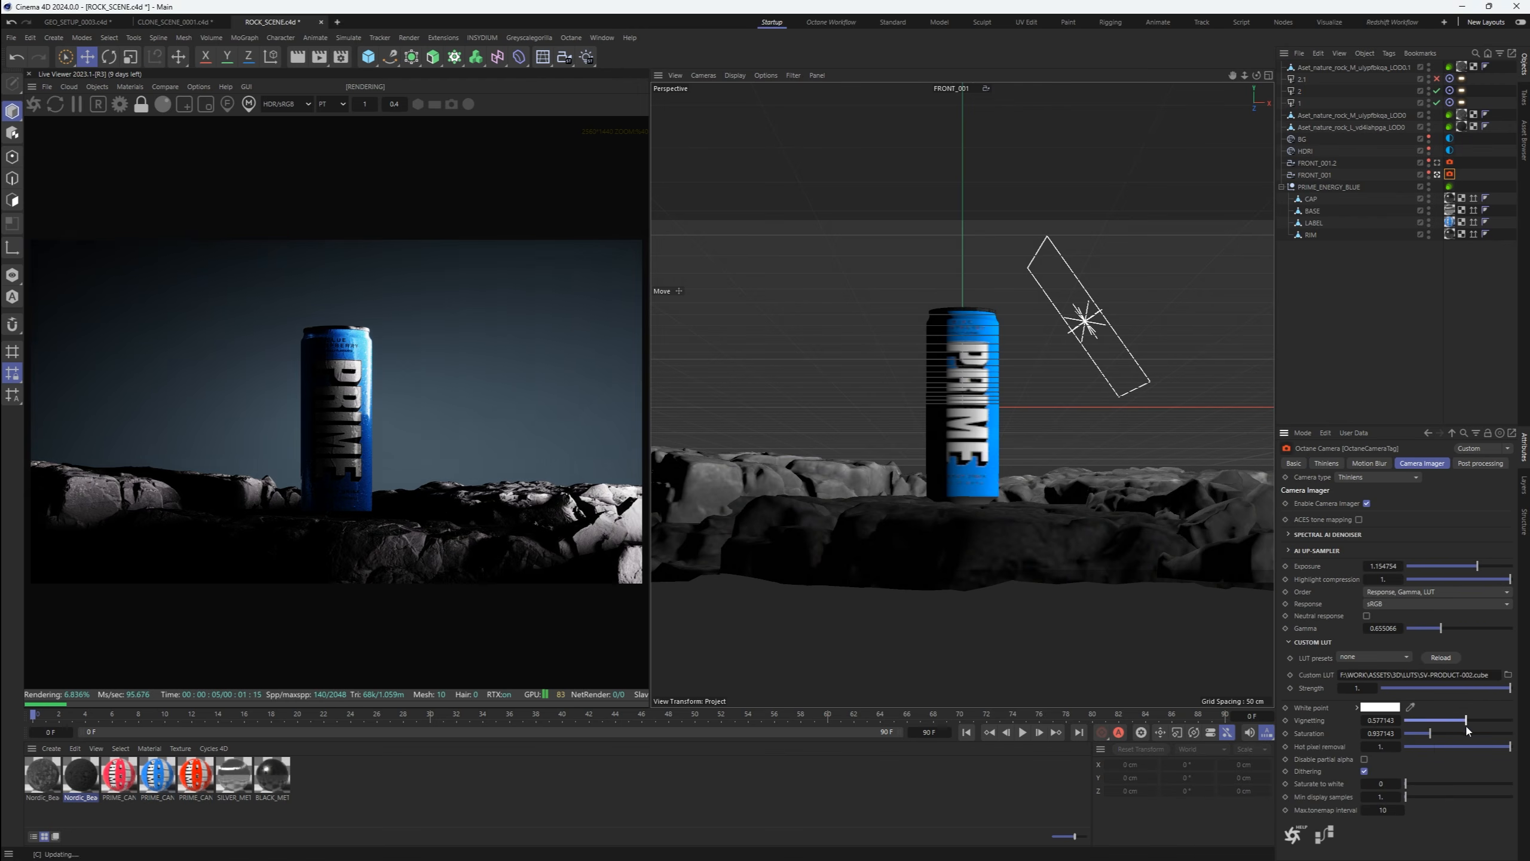
{"action": "left_click", "coordinate": [1449, 150]}
{"action": "left_click_drag", "start_coordinate": [1457, 582], "coordinate": [1462, 584]}
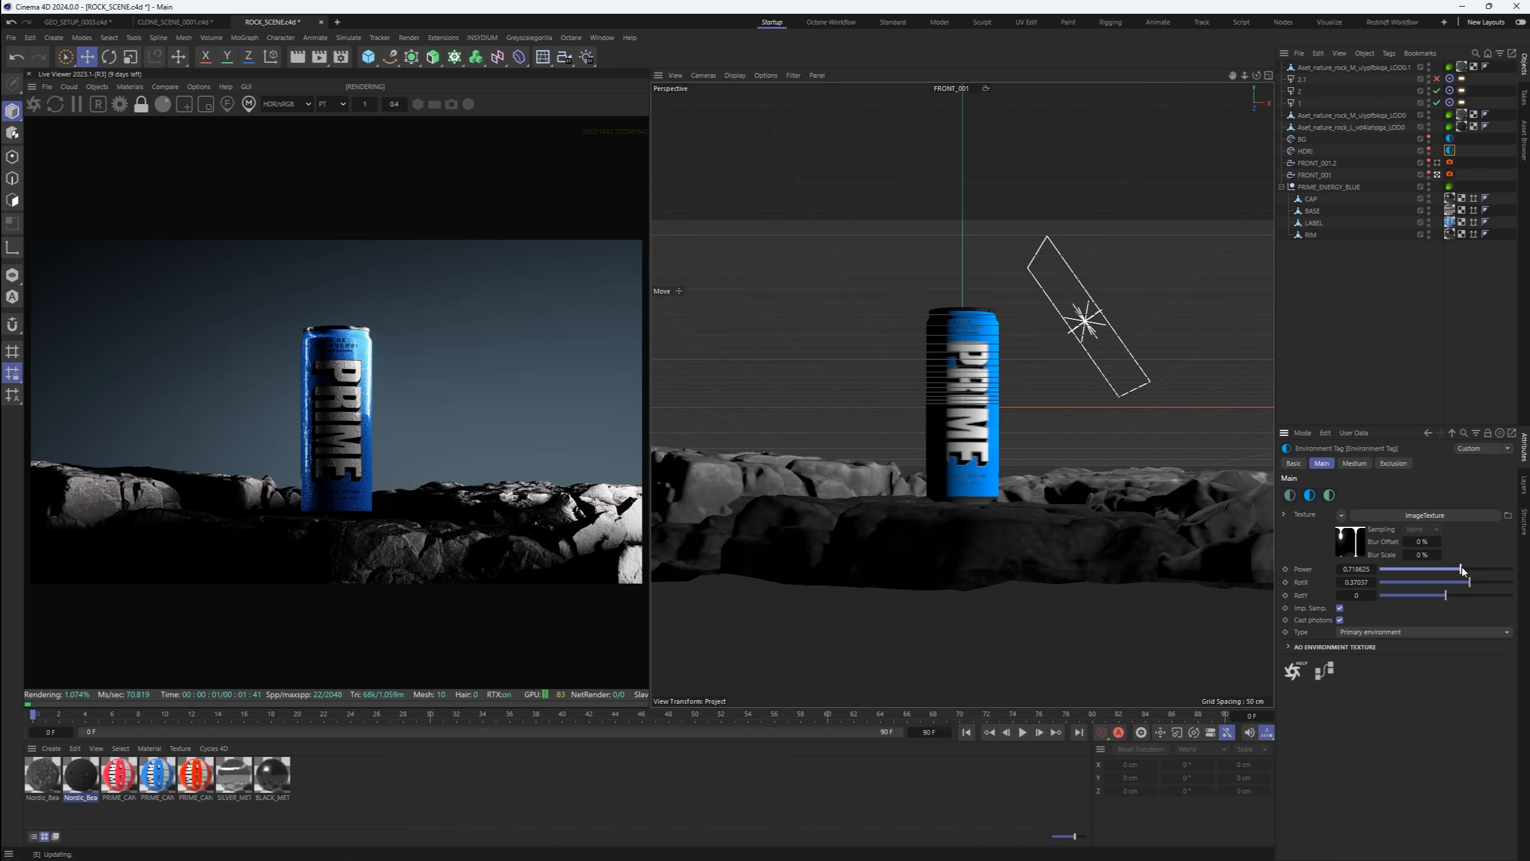
Move light 1 lower and toward the front of the can so that it illuminates the label
{"action": "left_click", "coordinate": [1083, 382]}
{"action": "left_click", "coordinate": [1083, 378]}
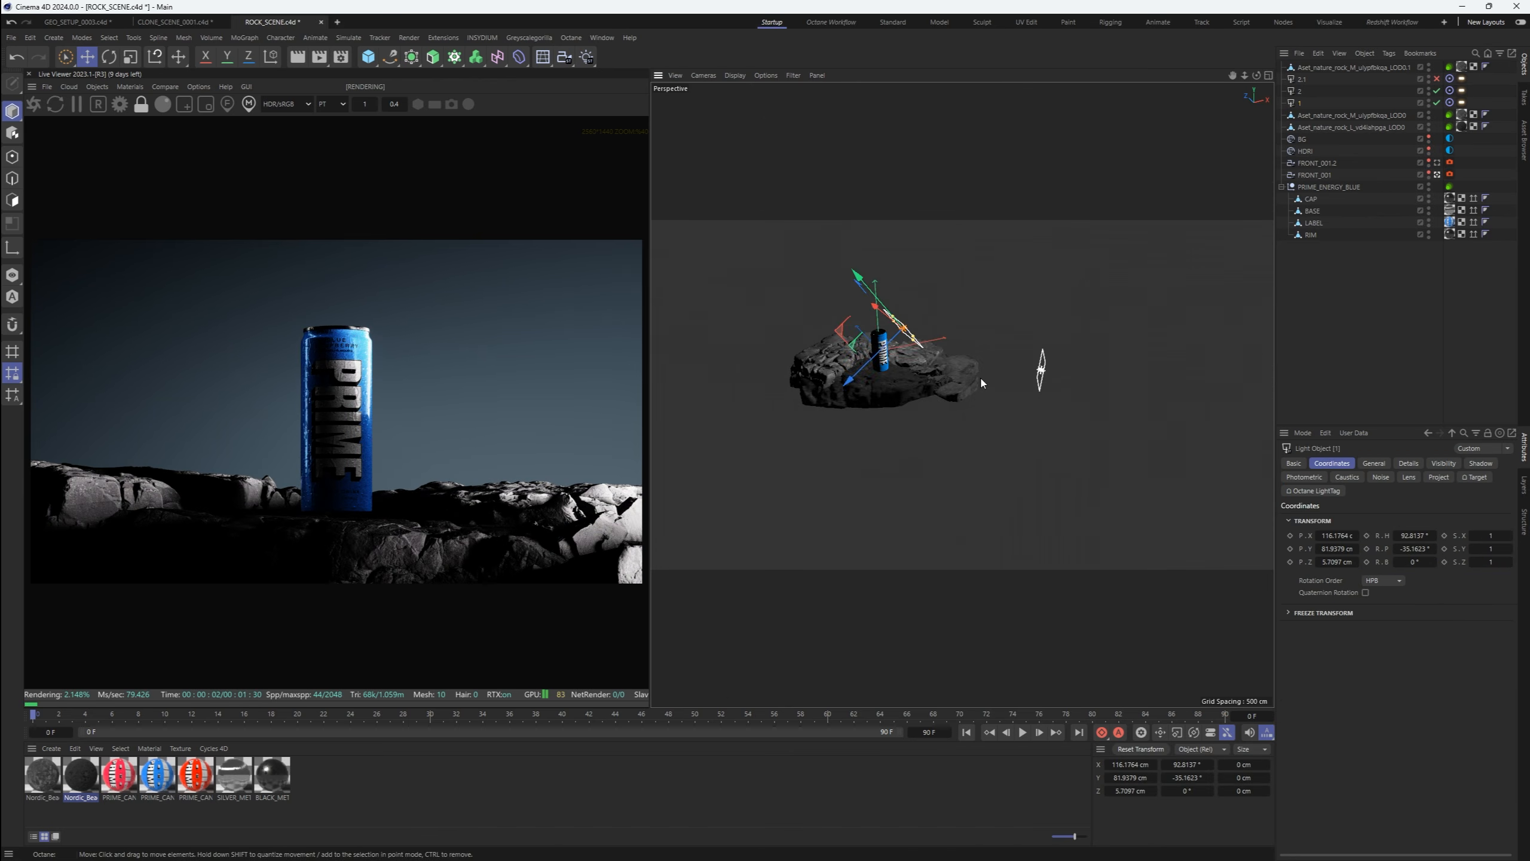
{"action": "scroll", "coordinate": [980, 375], "scroll_direction": "up", "scroll_amount": 3}
{"action": "left_click_drag", "start_coordinate": [980, 375], "coordinate": [932, 345], "text": "alt"}
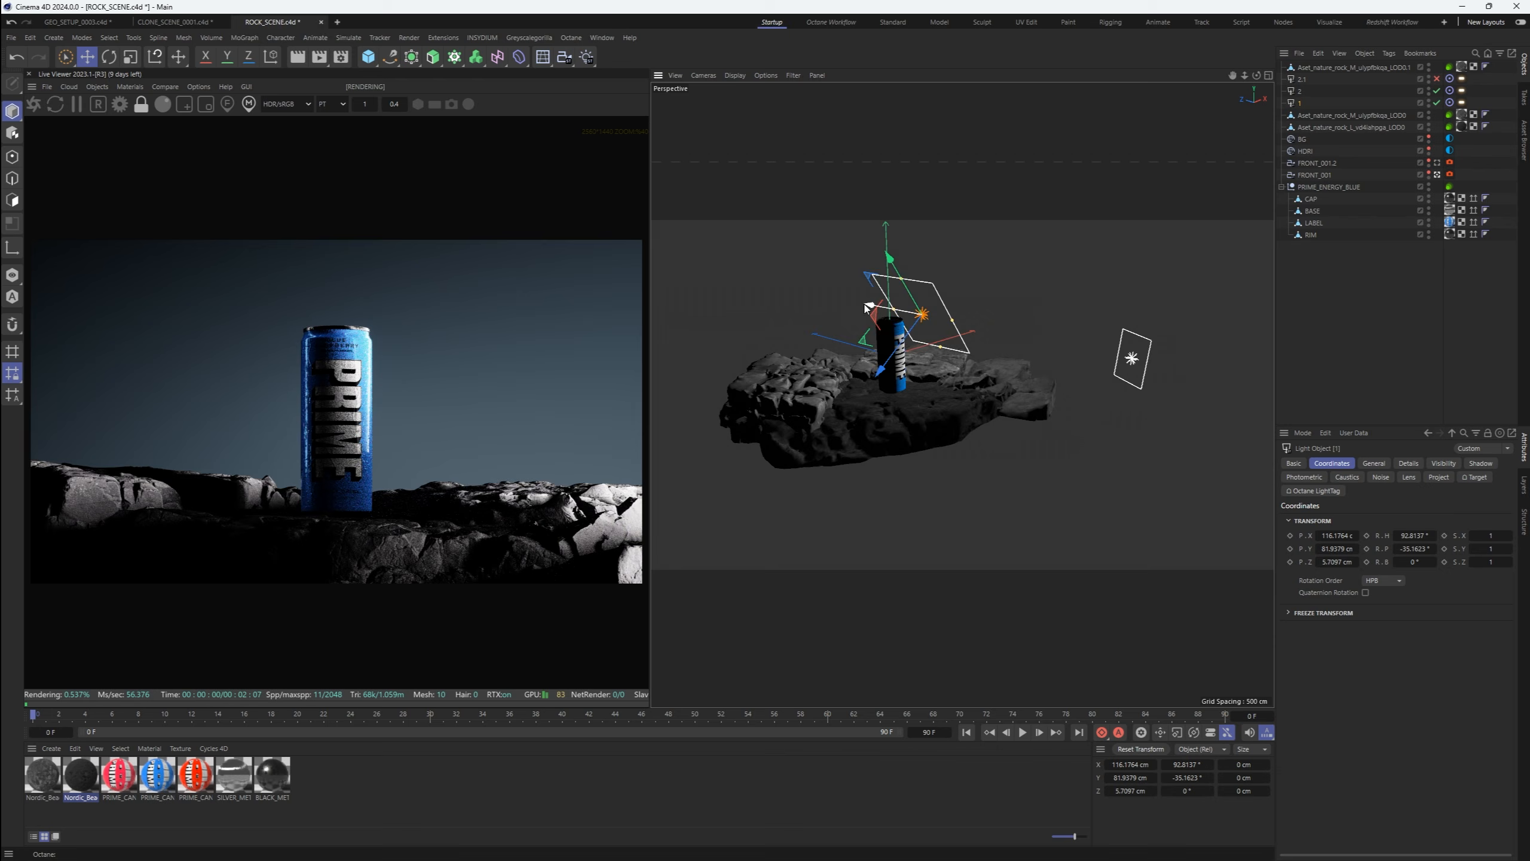
{"action": "left_click_drag", "start_coordinate": [865, 307], "coordinate": [922, 314]}
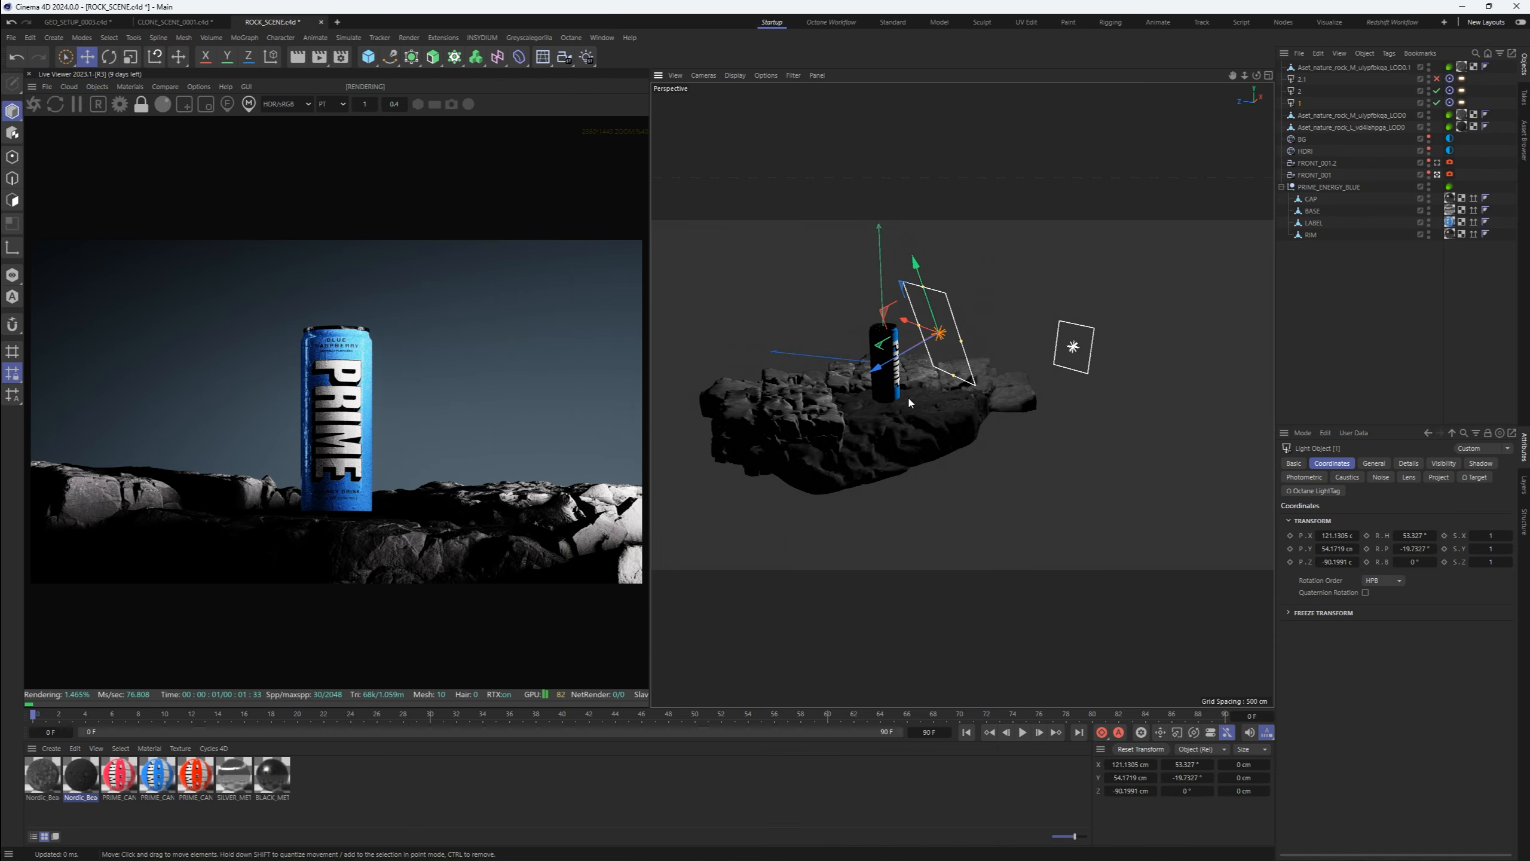
Raise the exposure in the FRONT_001 Octane camera's imager settings
{"action": "left_click", "coordinate": [1450, 174]}
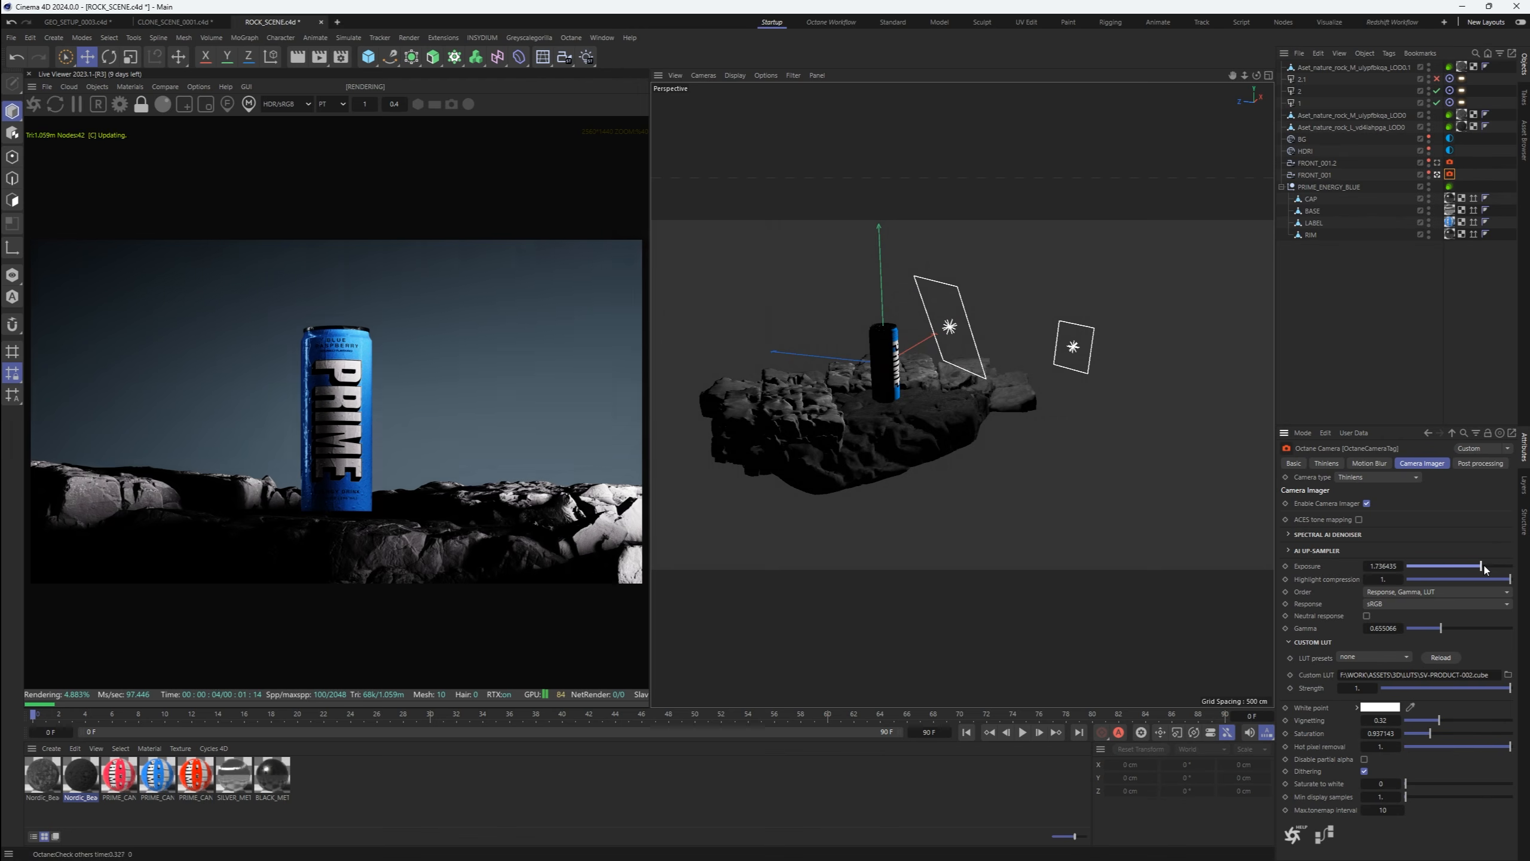
{"action": "left_click_drag", "start_coordinate": [1484, 566], "coordinate": [1483, 569]}
{"action": "left_click", "coordinate": [1264, 304]}
Duplicate the cliff rock, rotate the copy and move it back to extend the ridge behind the can
{"action": "left_click", "coordinate": [1073, 347]}
{"action": "left_click_drag", "start_coordinate": [1024, 368], "coordinate": [940, 411], "text": "alt"}
{"action": "mouse_move", "coordinate": [1095, 343]}
{"action": "left_mouse_down"}
{"action": "mouse_move", "coordinate": [1073, 338]}
{"action": "mouse_move", "coordinate": [1096, 352]}
{"action": "left_mouse_up"}
{"action": "mouse_move", "coordinate": [873, 360]}
{"action": "left_mouse_down"}
{"action": "mouse_move", "coordinate": [952, 344]}
{"action": "mouse_move", "coordinate": [877, 347]}
{"action": "left_mouse_up"}
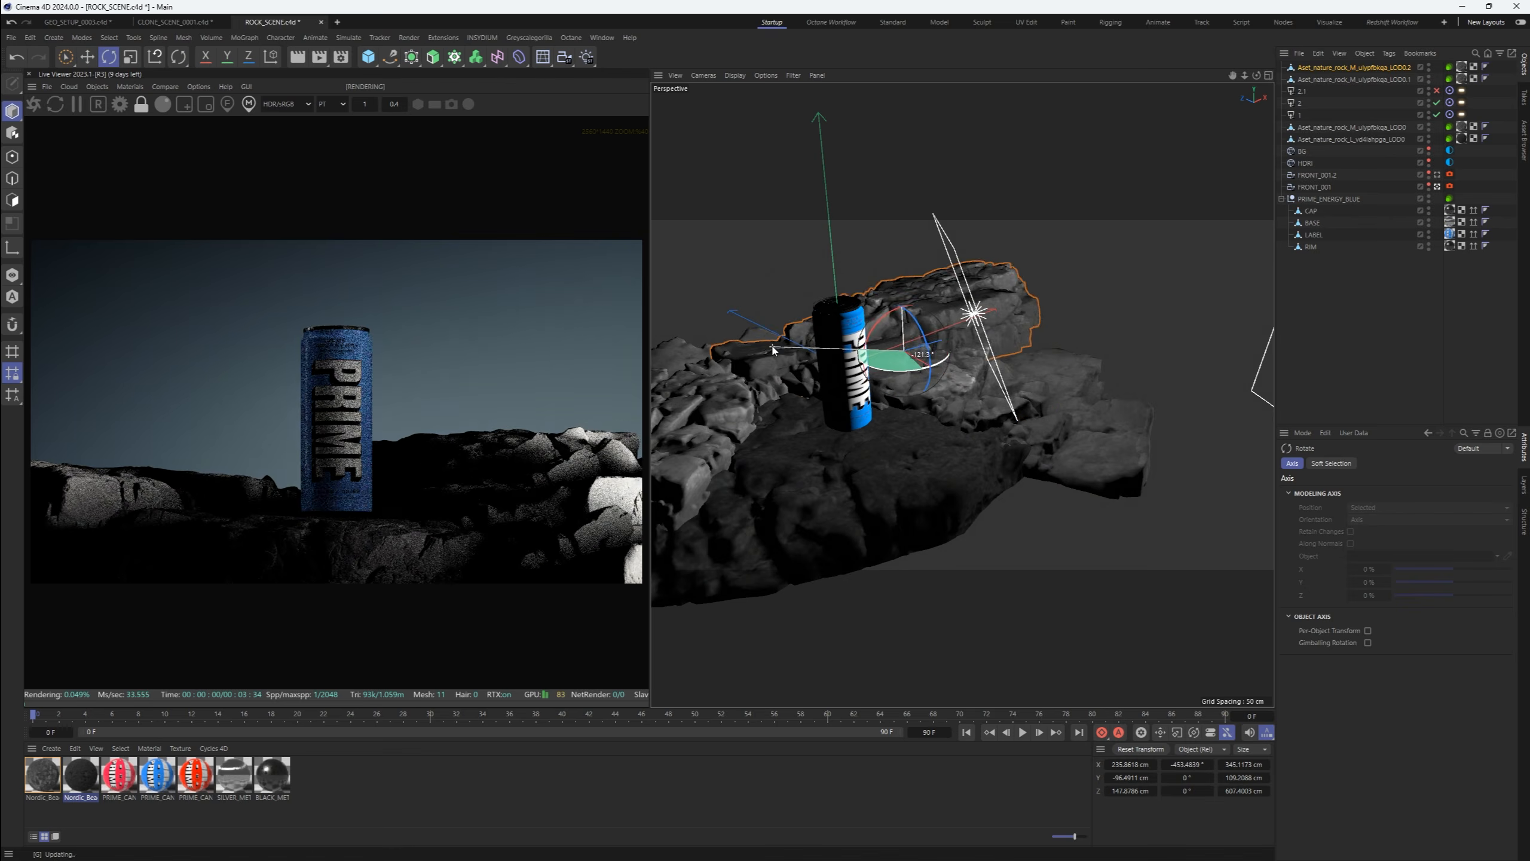
{"action": "key", "text": "e"}
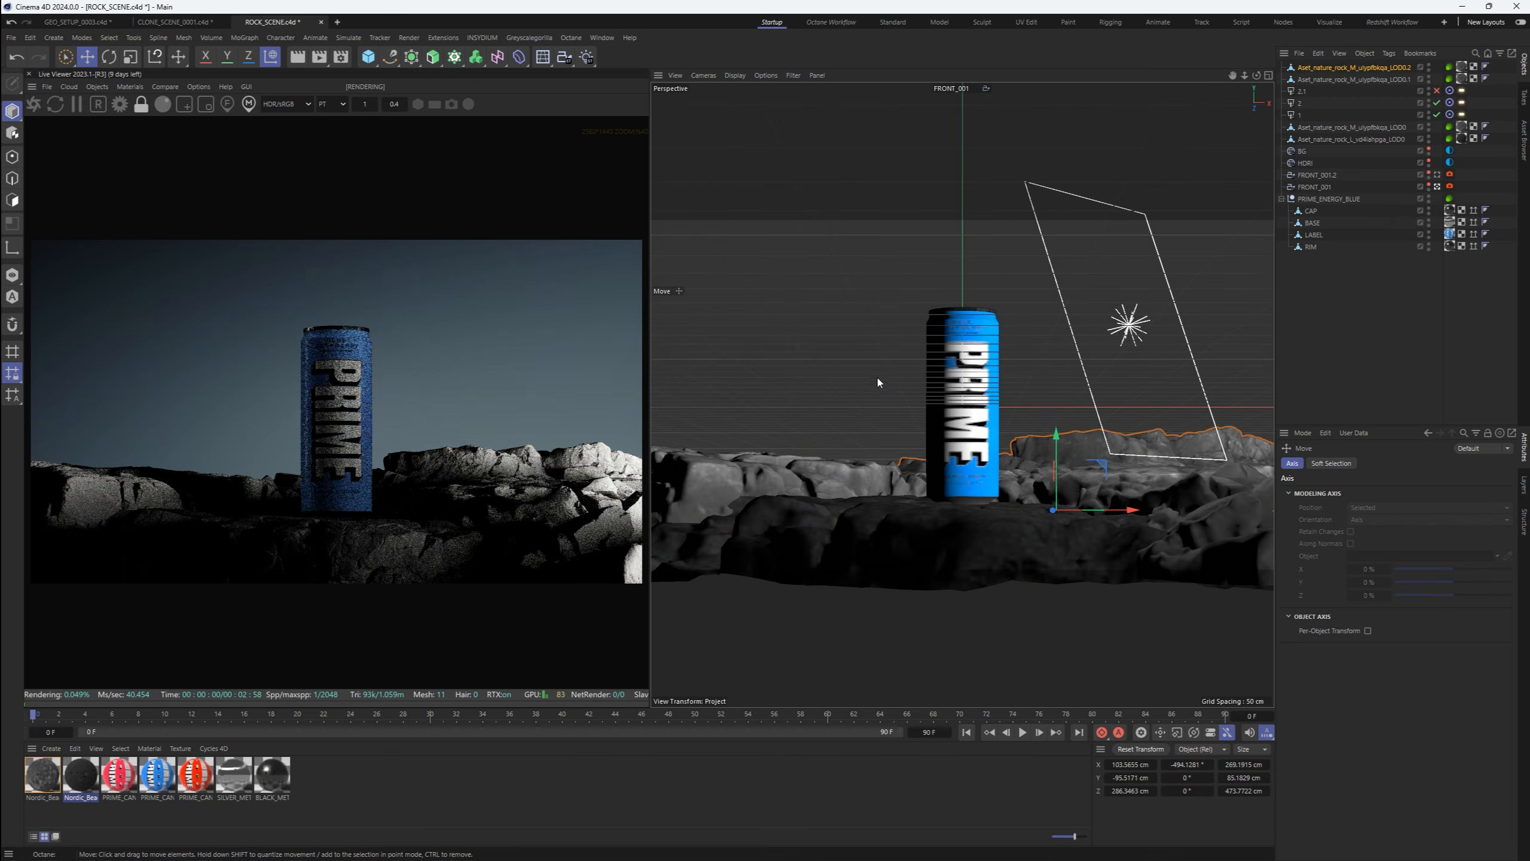
{"action": "left_click_drag", "start_coordinate": [878, 379], "coordinate": [1005, 396]}
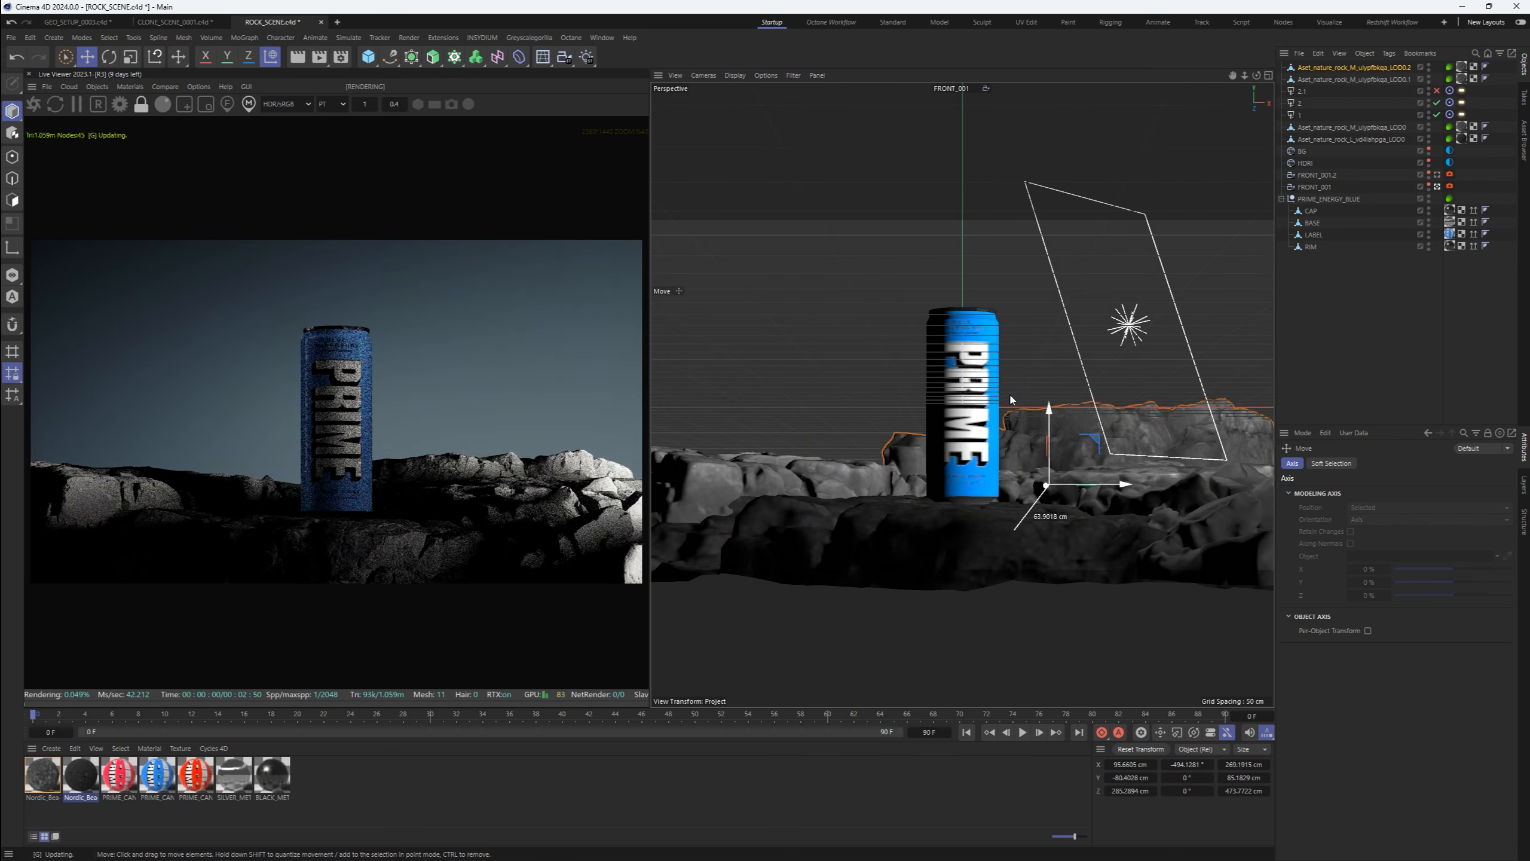
Rotate the rock copy further and shift it right to about X 340, Y -73, Z 206 cm
{"action": "key", "text": "r"}
{"action": "left_click_drag", "start_coordinate": [1046, 483], "coordinate": [885, 503]}
{"action": "key", "text": "e"}
{"action": "key", "text": "r"}
{"action": "key", "text": "e"}
{"action": "left_click_drag", "start_coordinate": [1100, 416], "coordinate": [1254, 418]}
{"action": "key", "text": "F1"}
{"action": "left_click_drag", "start_coordinate": [865, 344], "coordinate": [887, 314]}
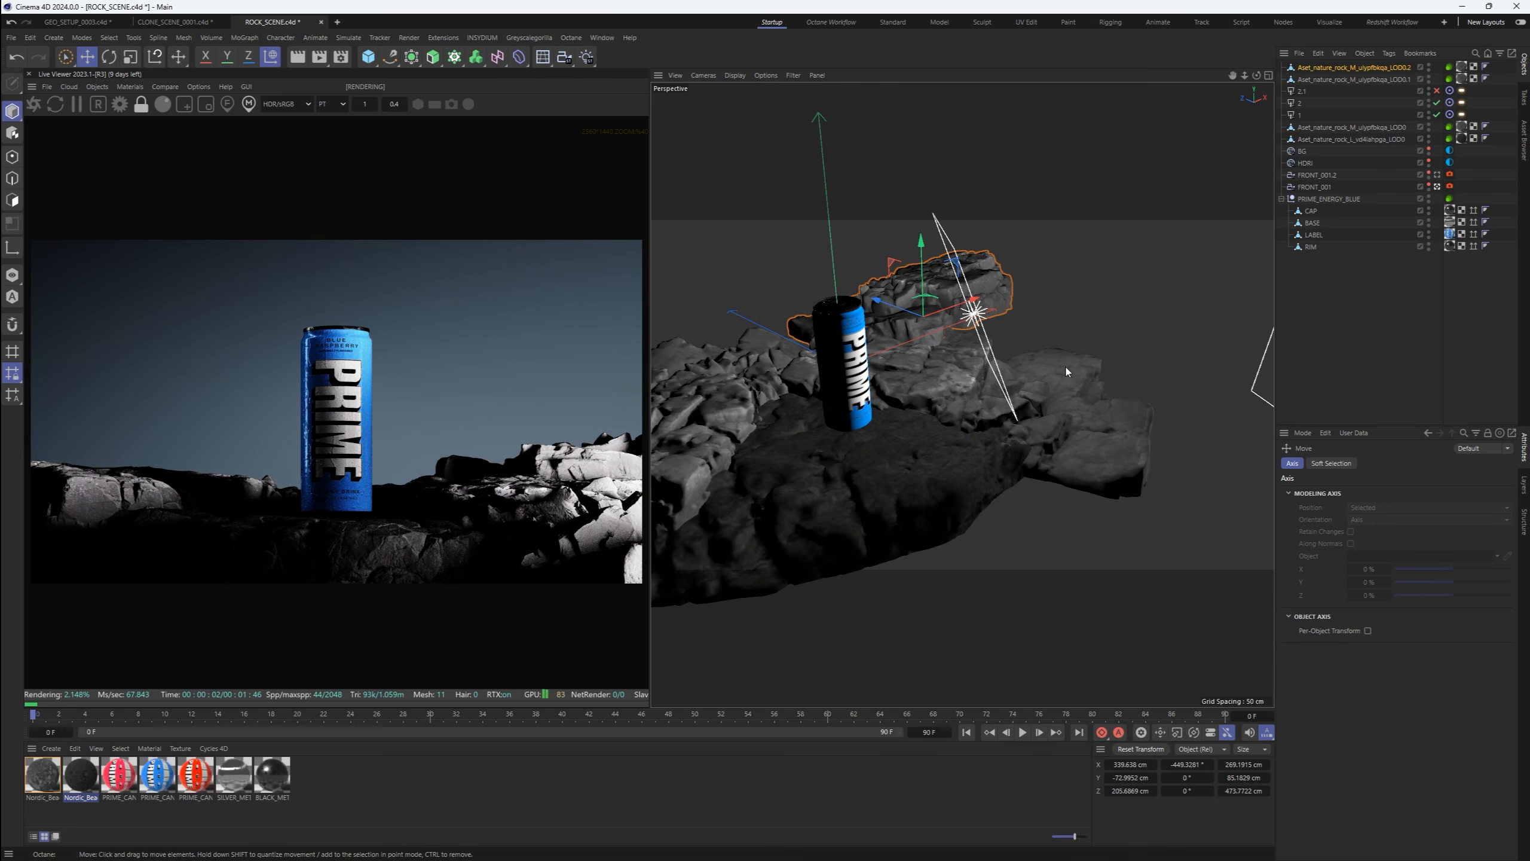
Hide the new rock copy and regroup the rock objects below the lights in the object list
{"action": "left_click", "coordinate": [1429, 67], "text": "alt"}
{"action": "left_click", "coordinate": [1429, 67], "text": "alt"}
{"action": "left_click_drag", "start_coordinate": [1343, 78], "coordinate": [1330, 123], "text": "shift"}
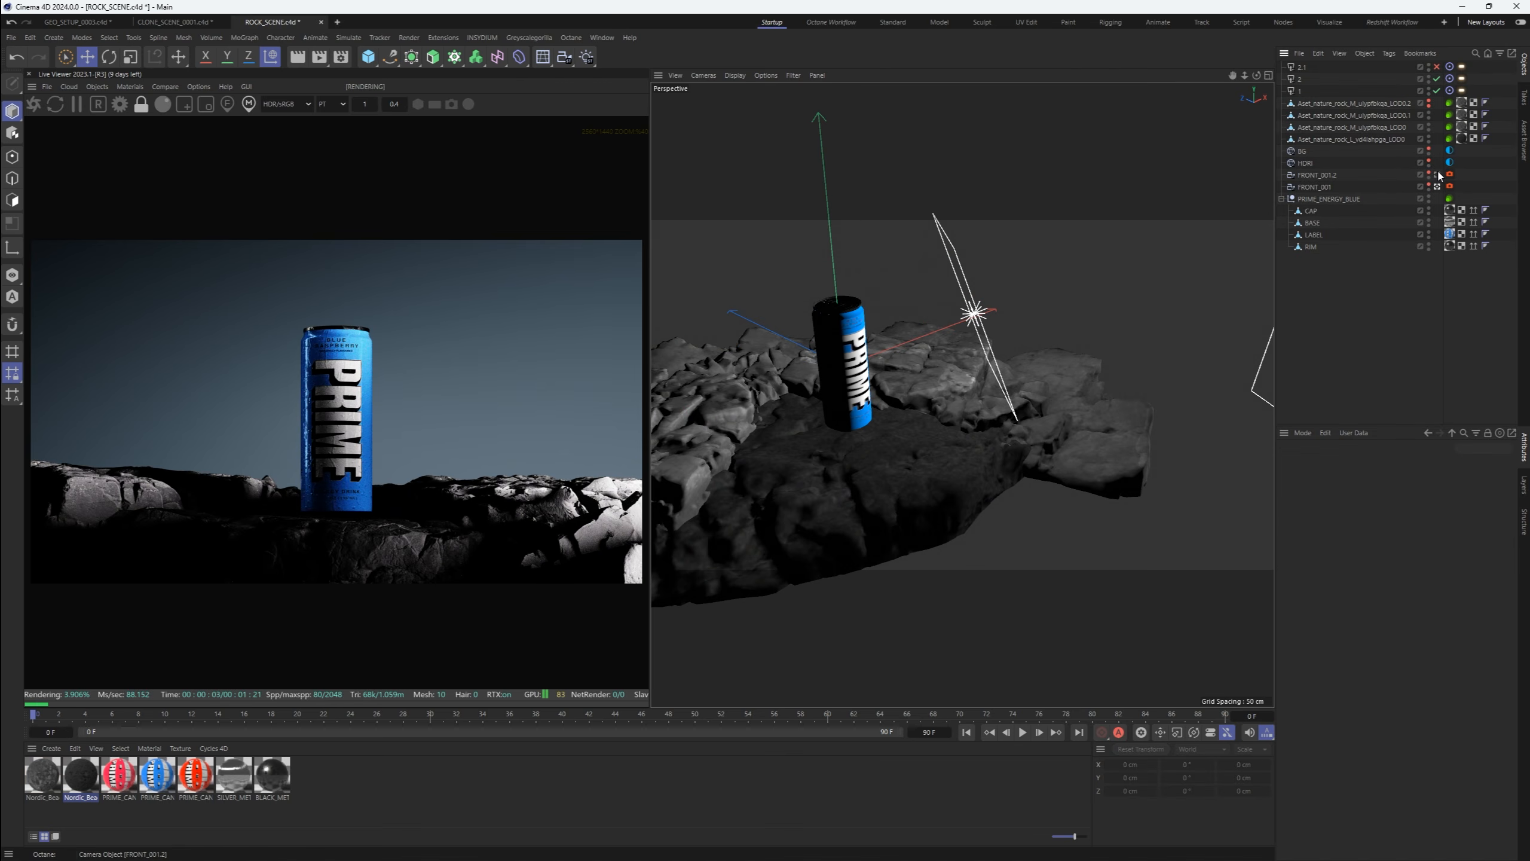
Make FRONT_001.2 the active camera and widen the live render area
{"action": "left_click", "coordinate": [1450, 174]}
{"action": "left_click", "coordinate": [1438, 174]}
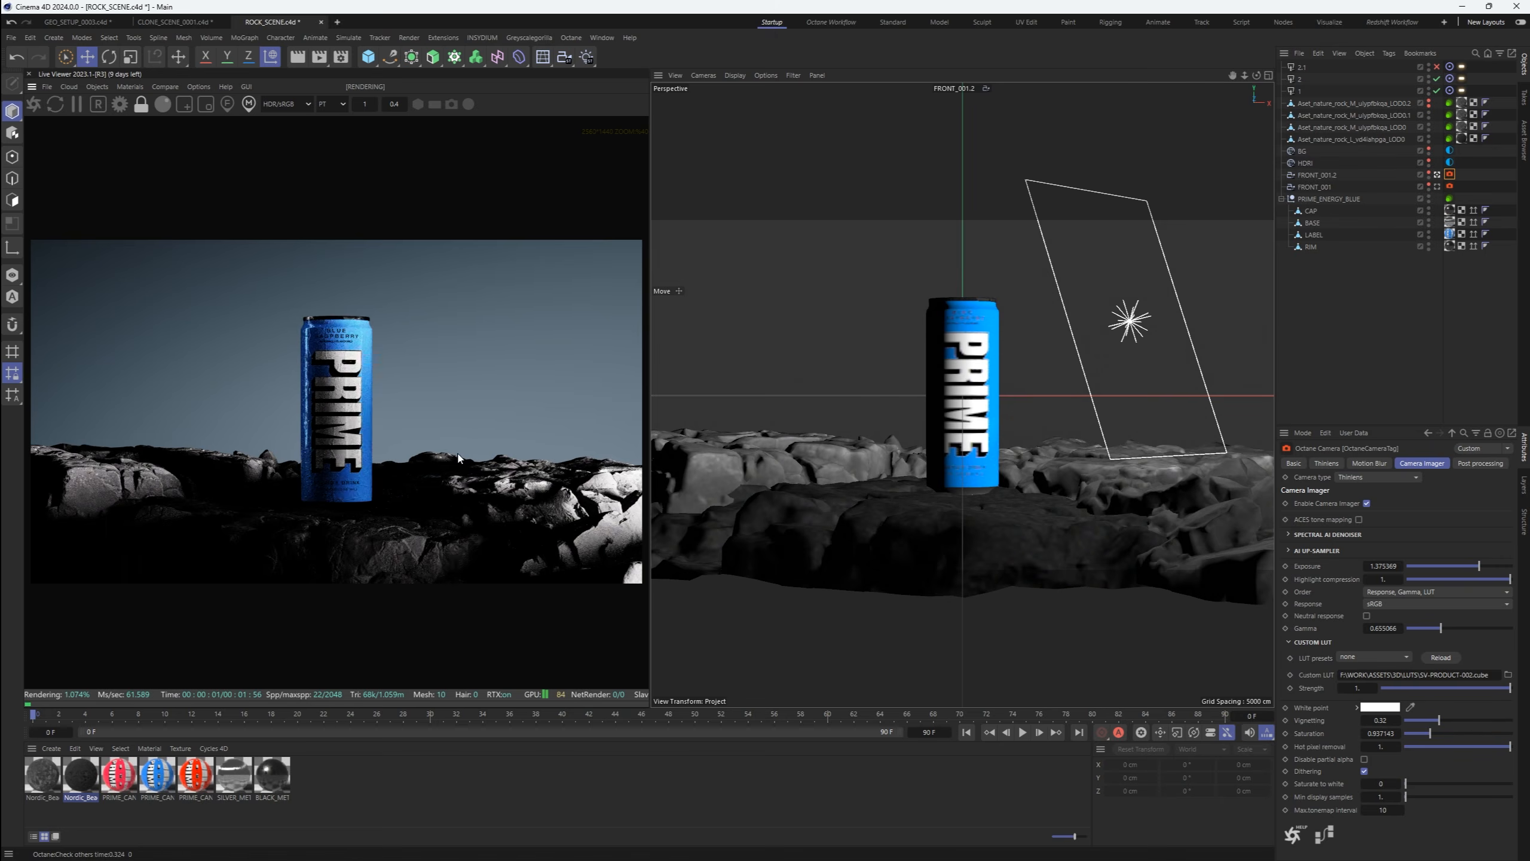
{"action": "left_click_drag", "start_coordinate": [648, 368], "coordinate": [666, 367]}
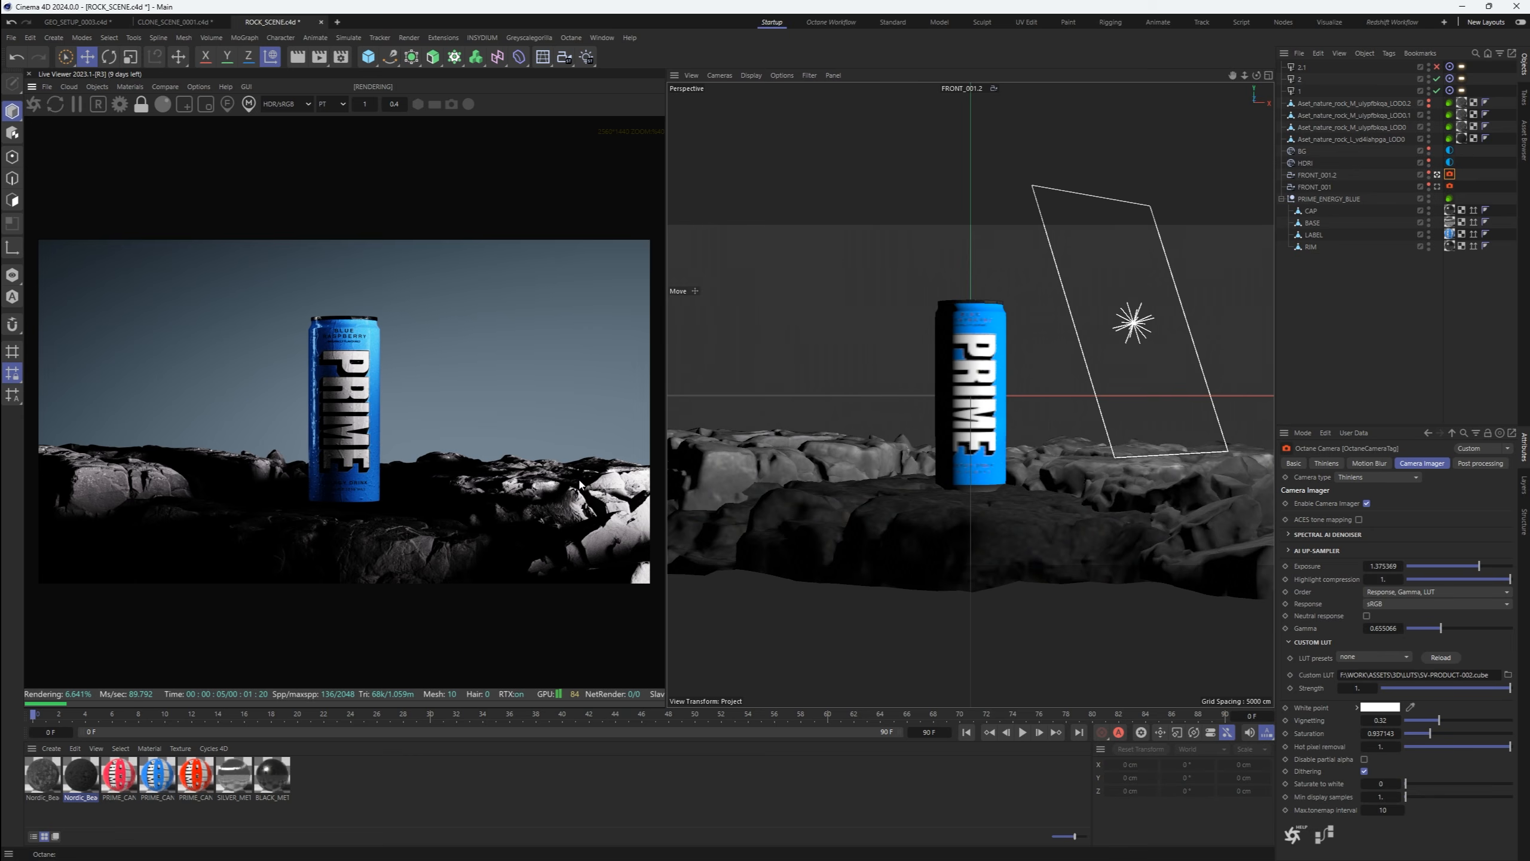
Move light 2 so that it lights the front faces of the foreground rocks
{"action": "left_click", "coordinate": [1301, 79]}
{"action": "scroll", "coordinate": [1092, 258], "scroll_direction": "down", "scroll_amount": 5}
{"action": "left_click_drag", "start_coordinate": [1091, 259], "coordinate": [1087, 347]}
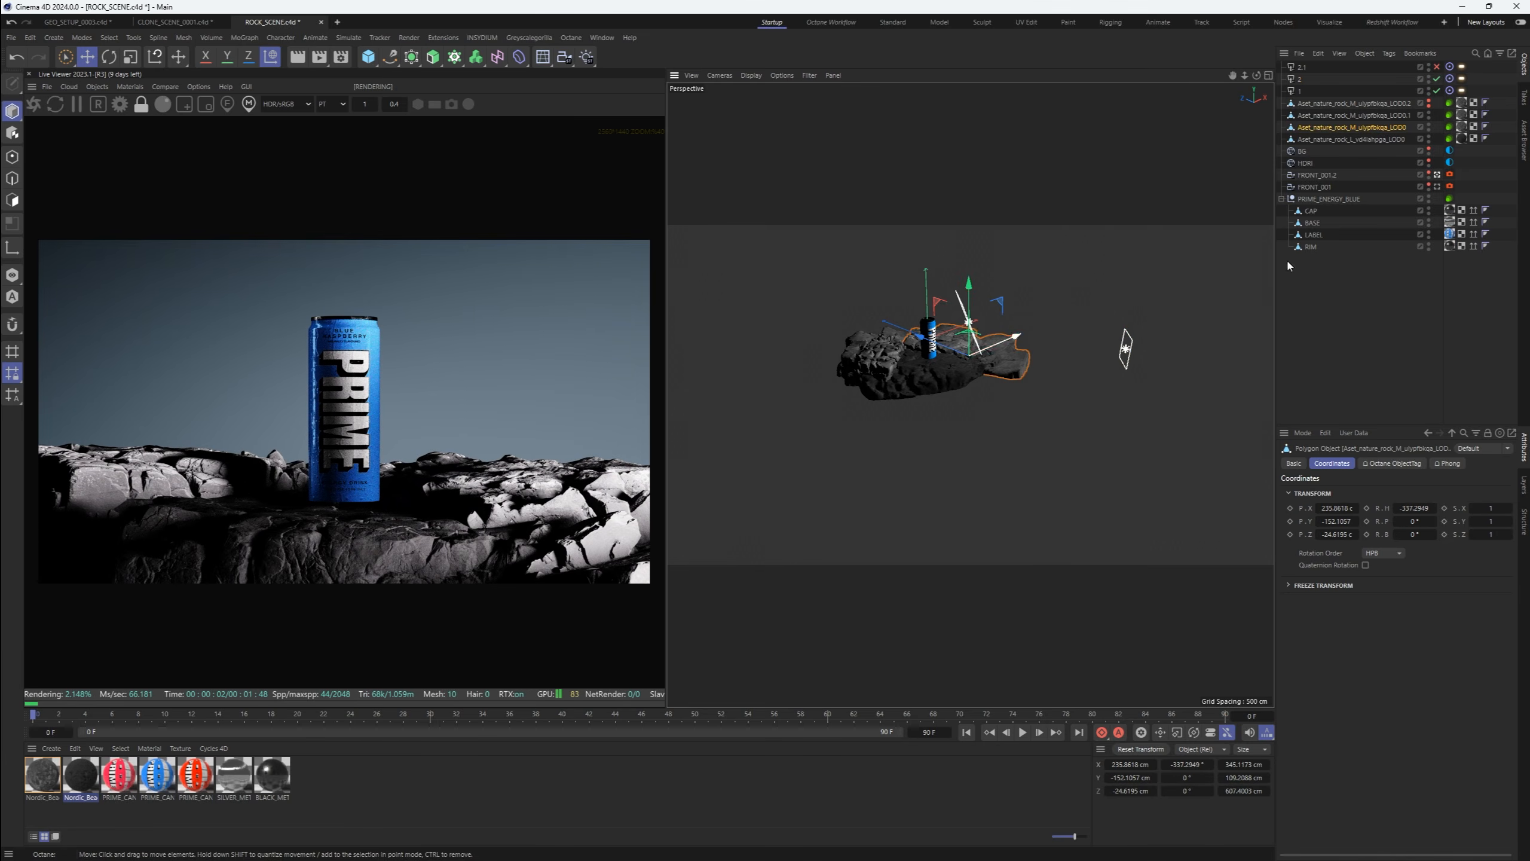
Hide the original medium cliff rock, show its LOD0.2 copy instead, and move and rotate it right of the can
{"action": "left_click", "coordinate": [1431, 128]}
{"action": "left_click", "coordinate": [1428, 103], "text": "alt"}
{"action": "left_click", "coordinate": [1386, 103]}
{"action": "left_click_drag", "start_coordinate": [904, 310], "coordinate": [984, 342]}
{"action": "key", "text": "r"}
{"action": "key", "text": "e"}
Reposition light 2 at about X 696, Y -24, Z -611 cm
{"action": "left_click", "coordinate": [1115, 367]}
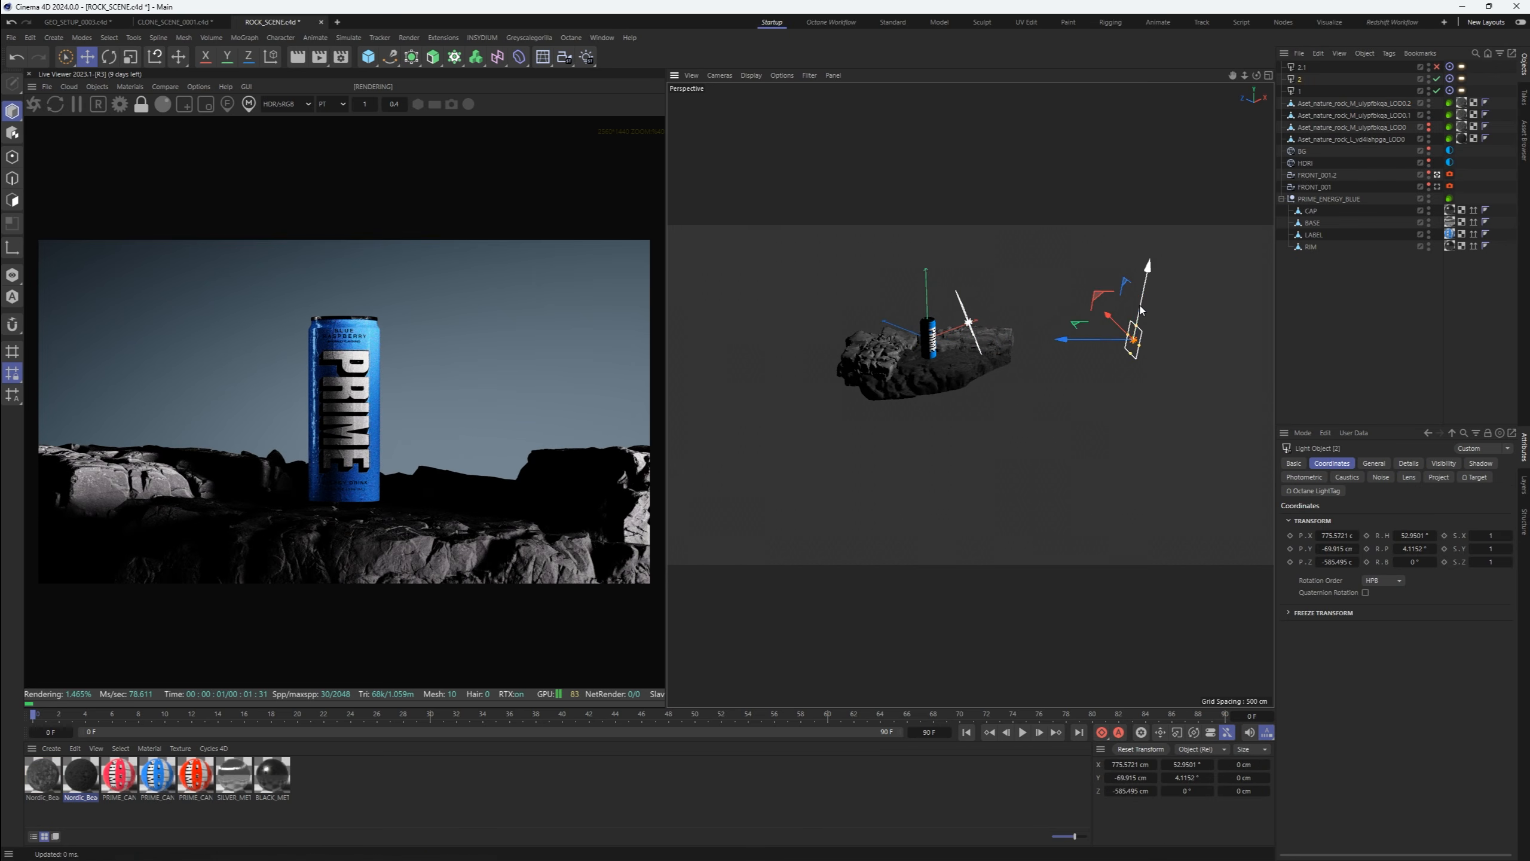
{"action": "left_click_drag", "start_coordinate": [1125, 344], "coordinate": [1128, 320]}
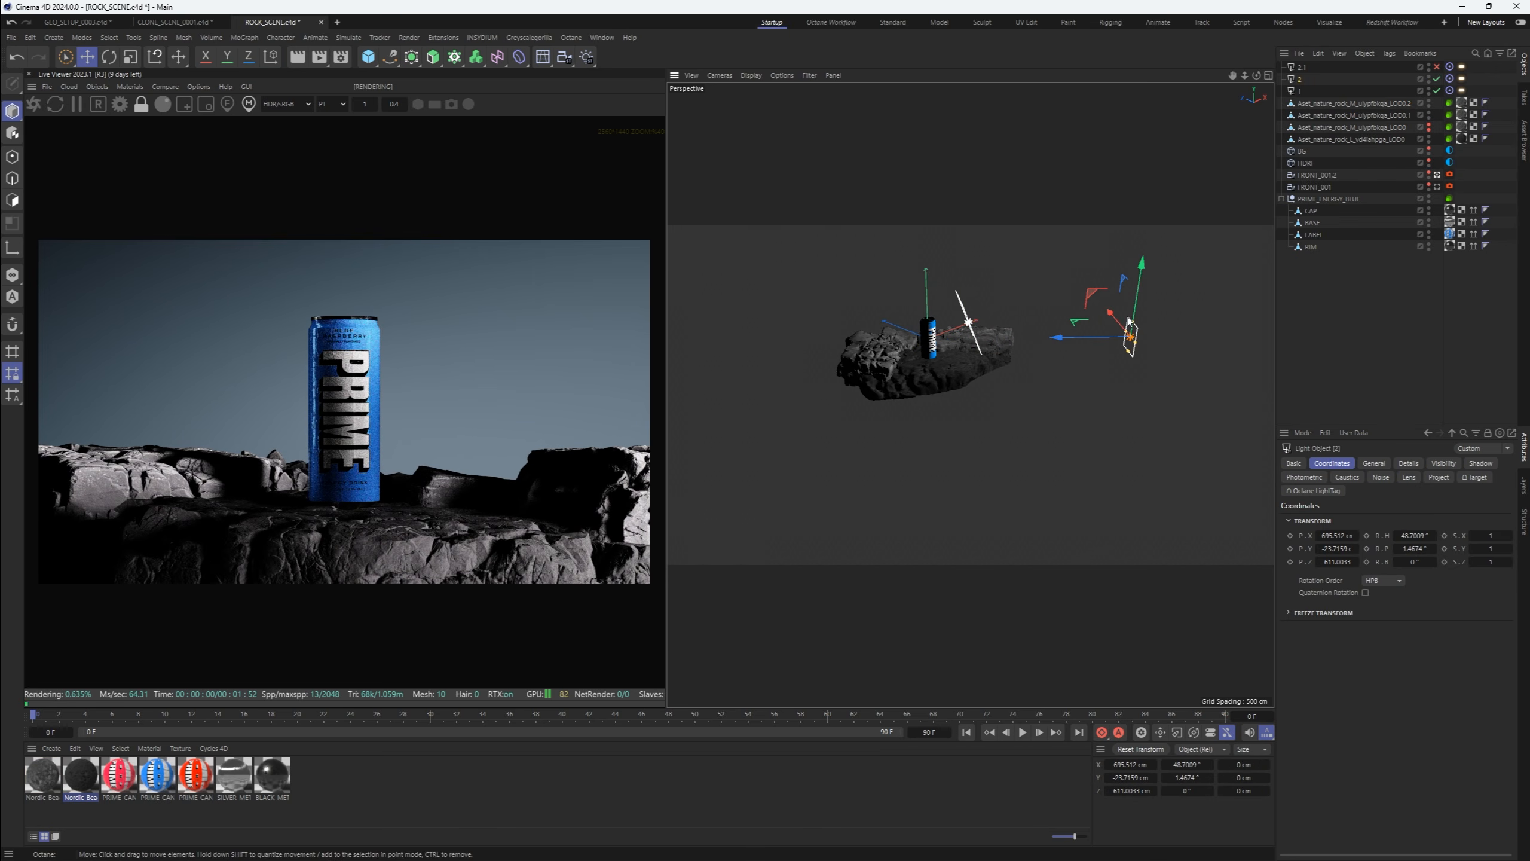
Try shifting the rear-left rock sideways behind the can in the FRONT_001.2 camera view
{"action": "left_click", "coordinate": [885, 355]}
{"action": "key", "text": "F1"}
{"action": "left_click_drag", "start_coordinate": [919, 447], "coordinate": [886, 446]}
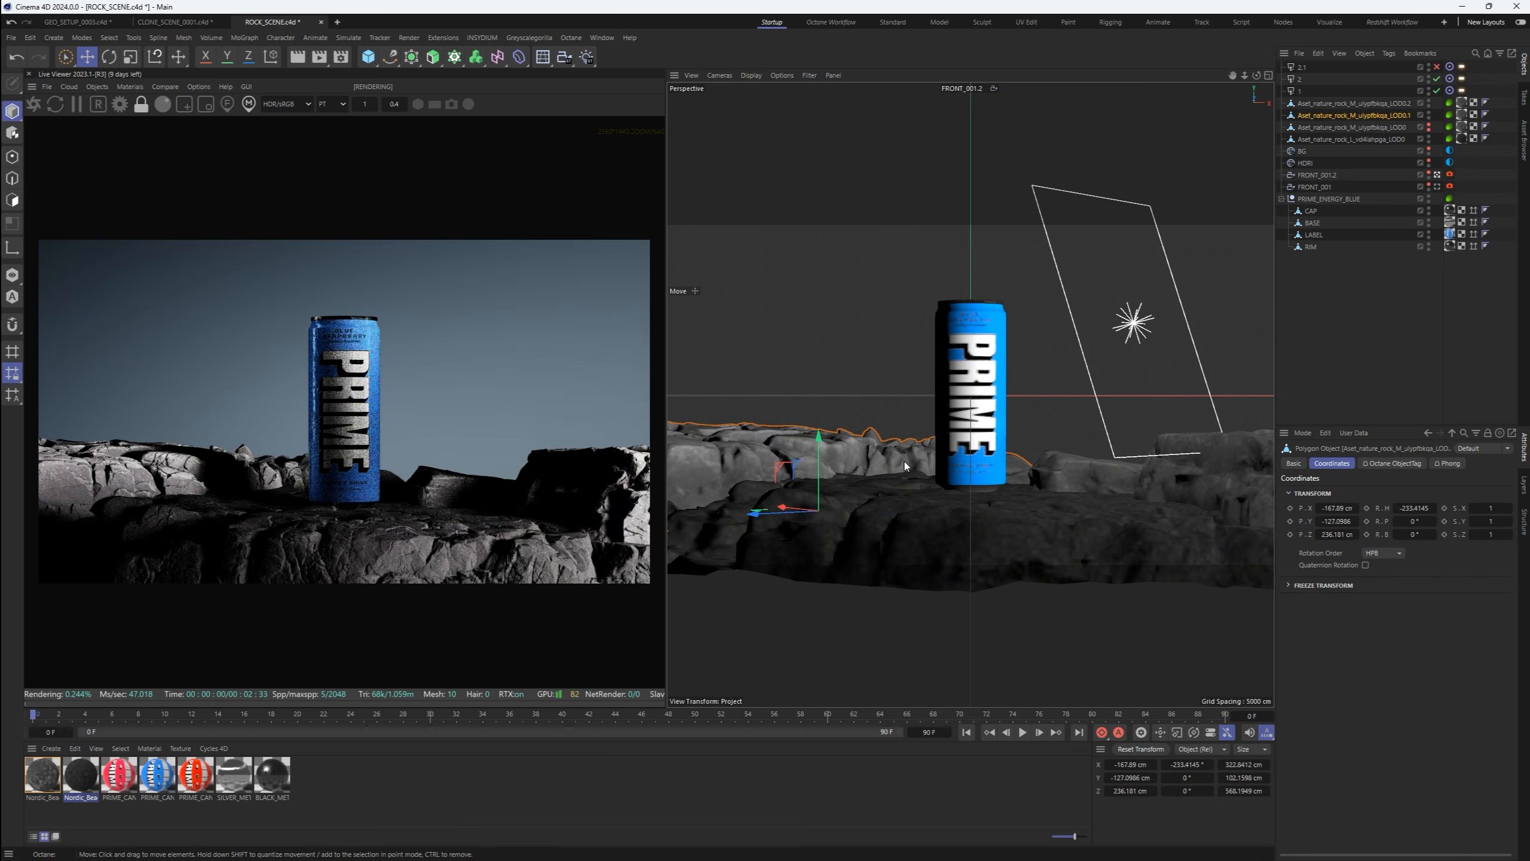
{"action": "key", "text": "ctrl+z"}
Darken the Nordic Beach cliff rock material by raising the gamma of its albedo ColorCorrection node
{"action": "left_click", "coordinate": [134, 89]}
{"action": "left_click", "coordinate": [145, 114]}
{"action": "left_click_drag", "start_coordinate": [867, 224], "coordinate": [1191, 200]}
{"action": "left_click", "coordinate": [43, 775]}
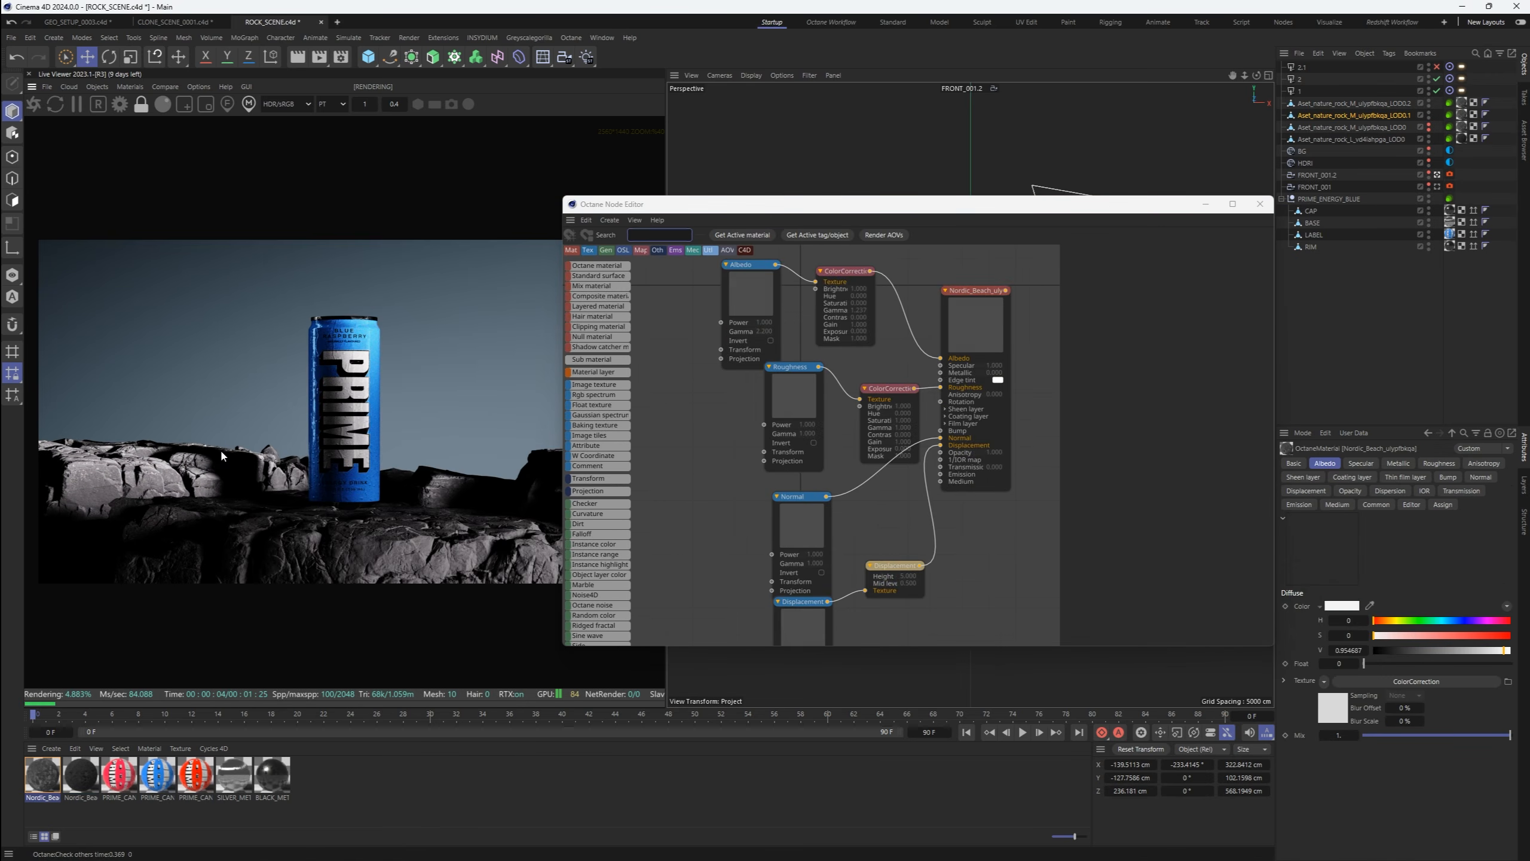
{"action": "left_click", "coordinate": [844, 271]}
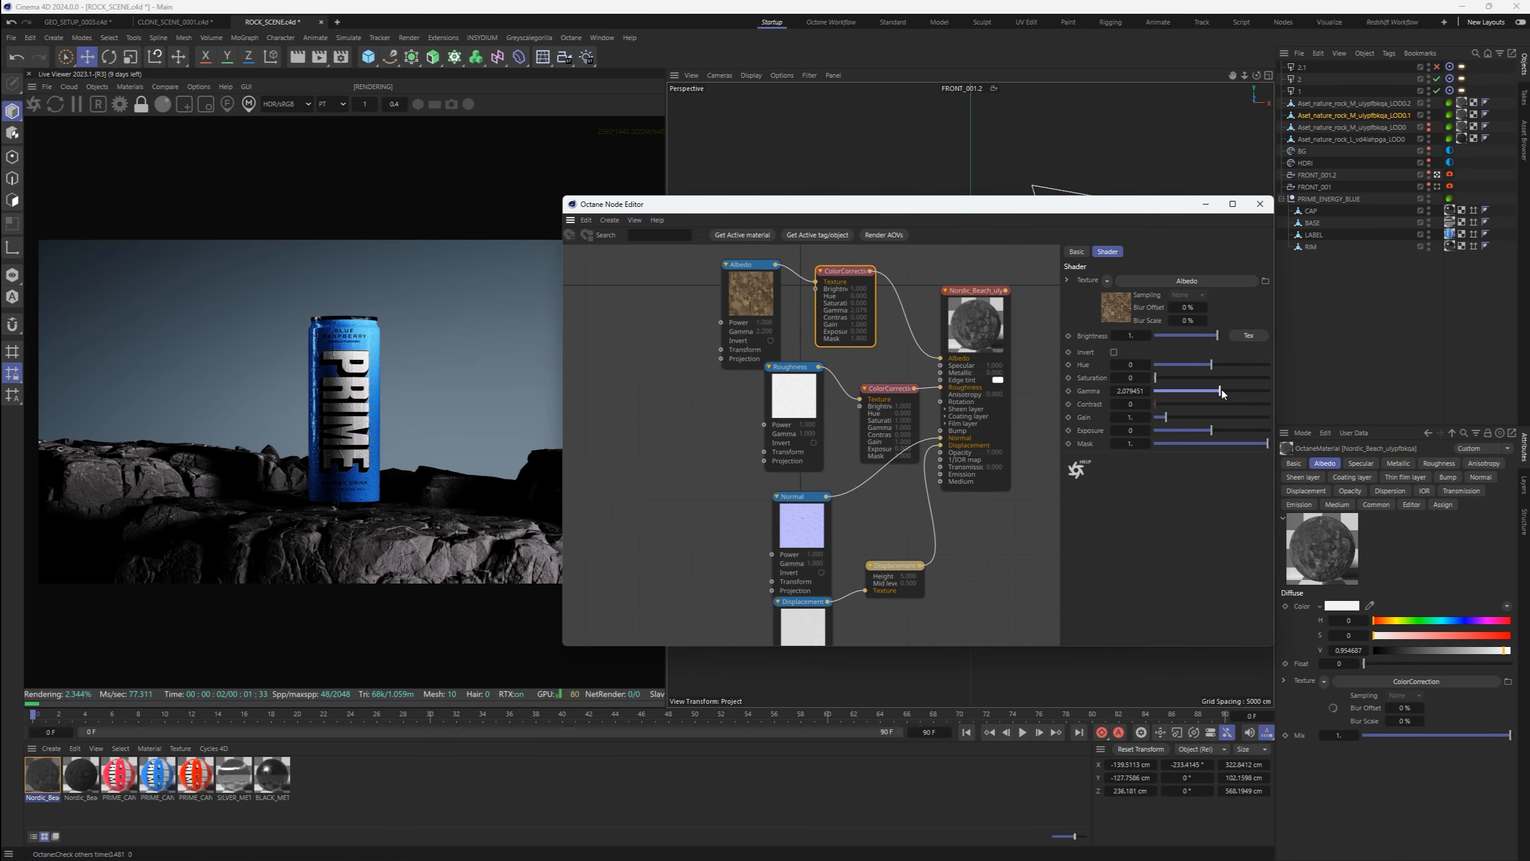
{"action": "left_click", "coordinate": [1260, 204]}
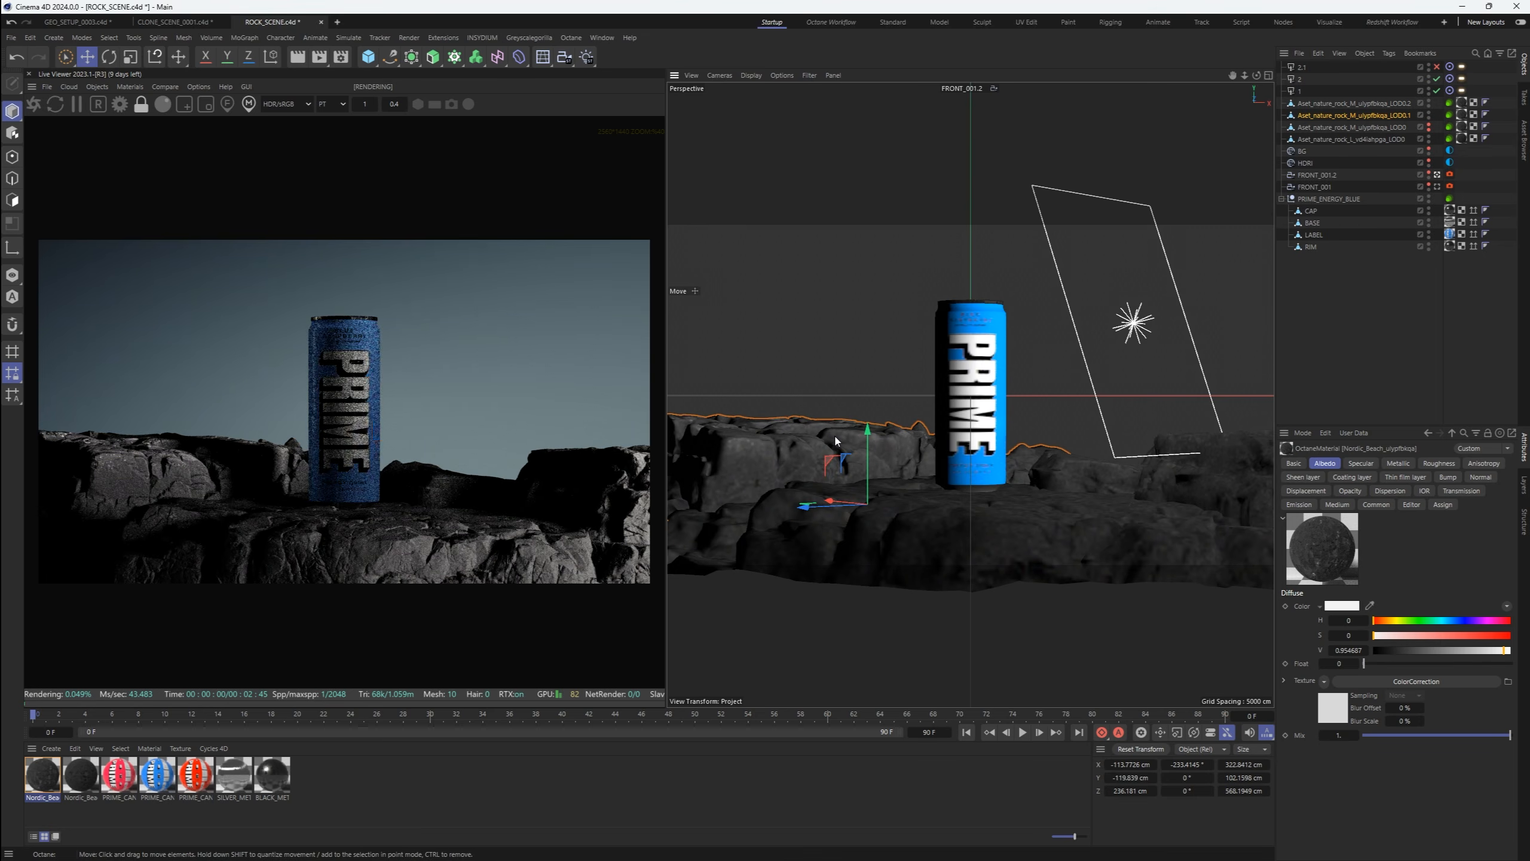
Try rotating the rear-left rock and moving it to a different place behind the can
{"action": "key", "text": "r"}
{"action": "left_click_drag", "start_coordinate": [846, 508], "coordinate": [1064, 481]}
{"action": "key", "text": "e"}
{"action": "left_click_drag", "start_coordinate": [1064, 481], "coordinate": [971, 476]}
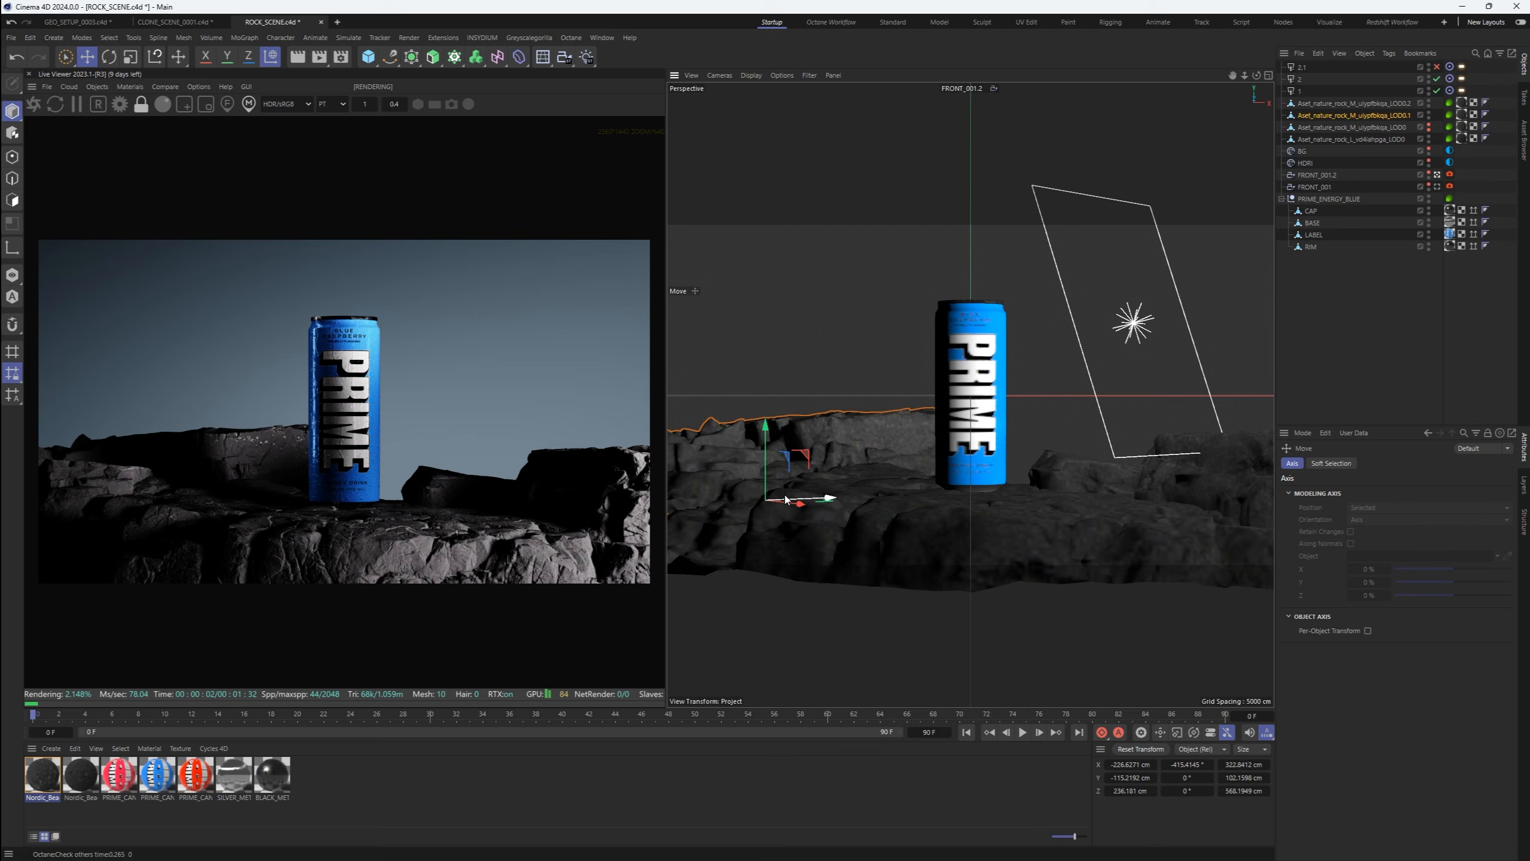
{"action": "left_click_drag", "start_coordinate": [777, 497], "coordinate": [834, 445]}
Undo the rear-left rock's latest rotations and moves
{"action": "key", "text": "ctrl+z"}
{"action": "key", "text": "ctrl+z"}
{"action": "key", "text": "ctrl+z"}
{"action": "key", "text": "ctrl+z"}
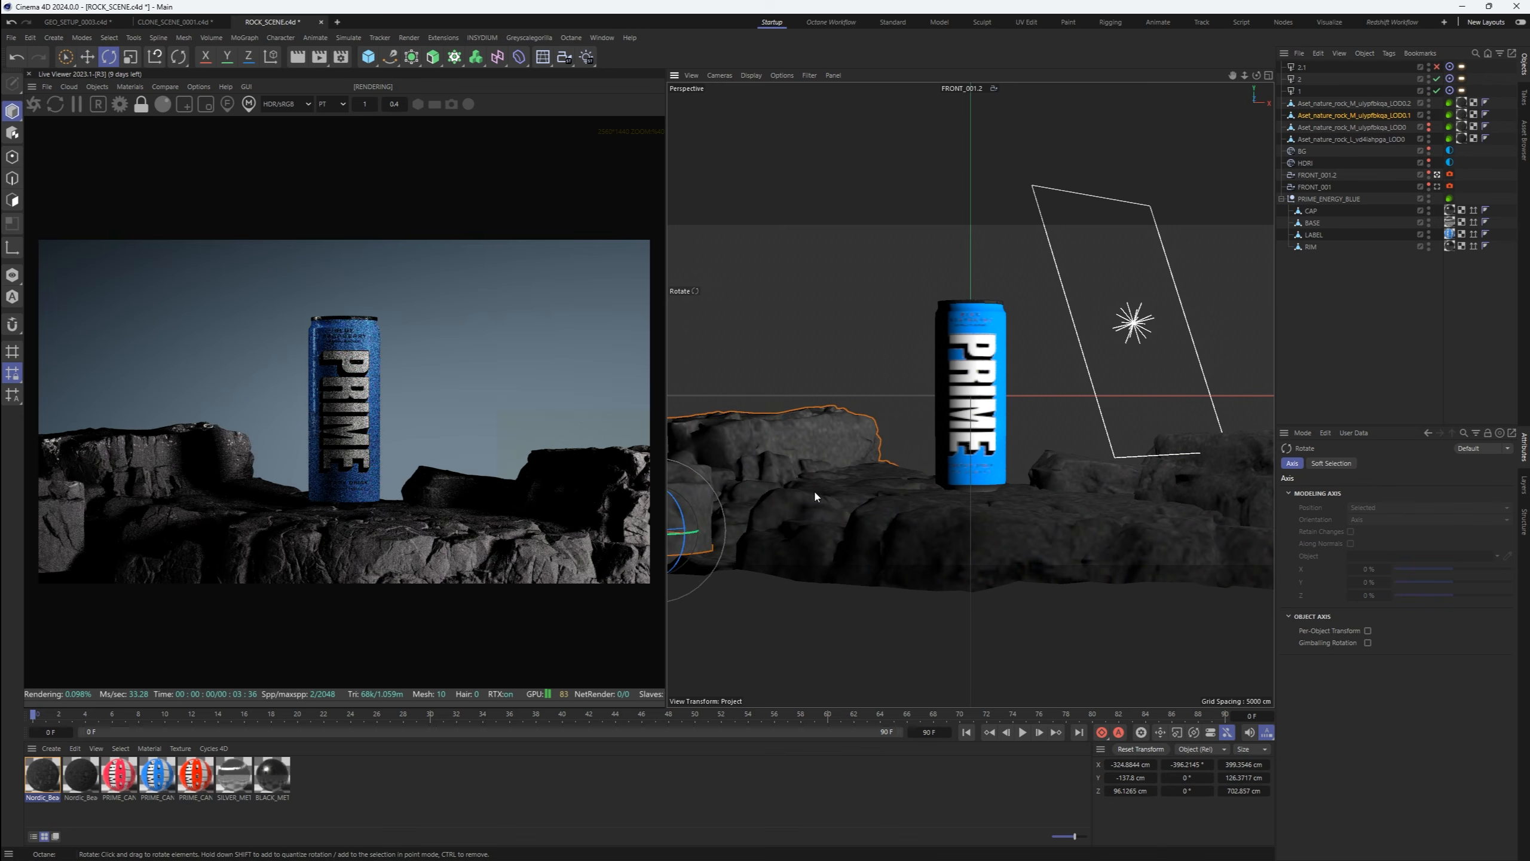
{"action": "key", "text": "ctrl+z"}
{"action": "key", "text": "ctrl+z"}
{"action": "key", "text": "ctrl+z"}
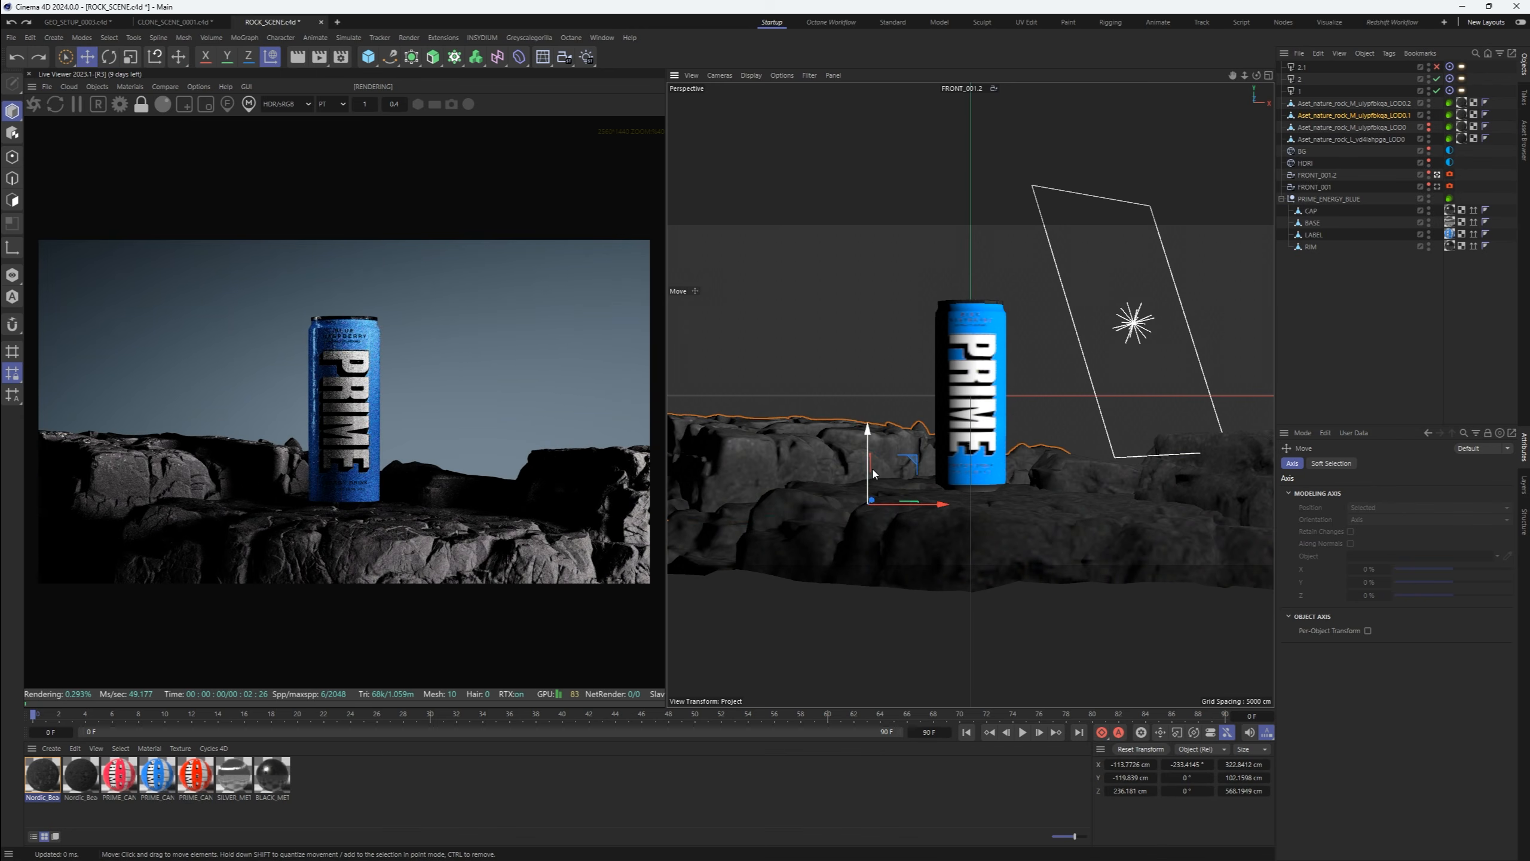
Raise light 2 and bring it closer, to about X 696, Y 158, Z -375 cm
{"action": "left_click", "coordinate": [1161, 372]}
{"action": "left_click_drag", "start_coordinate": [1163, 349], "coordinate": [1107, 322]}
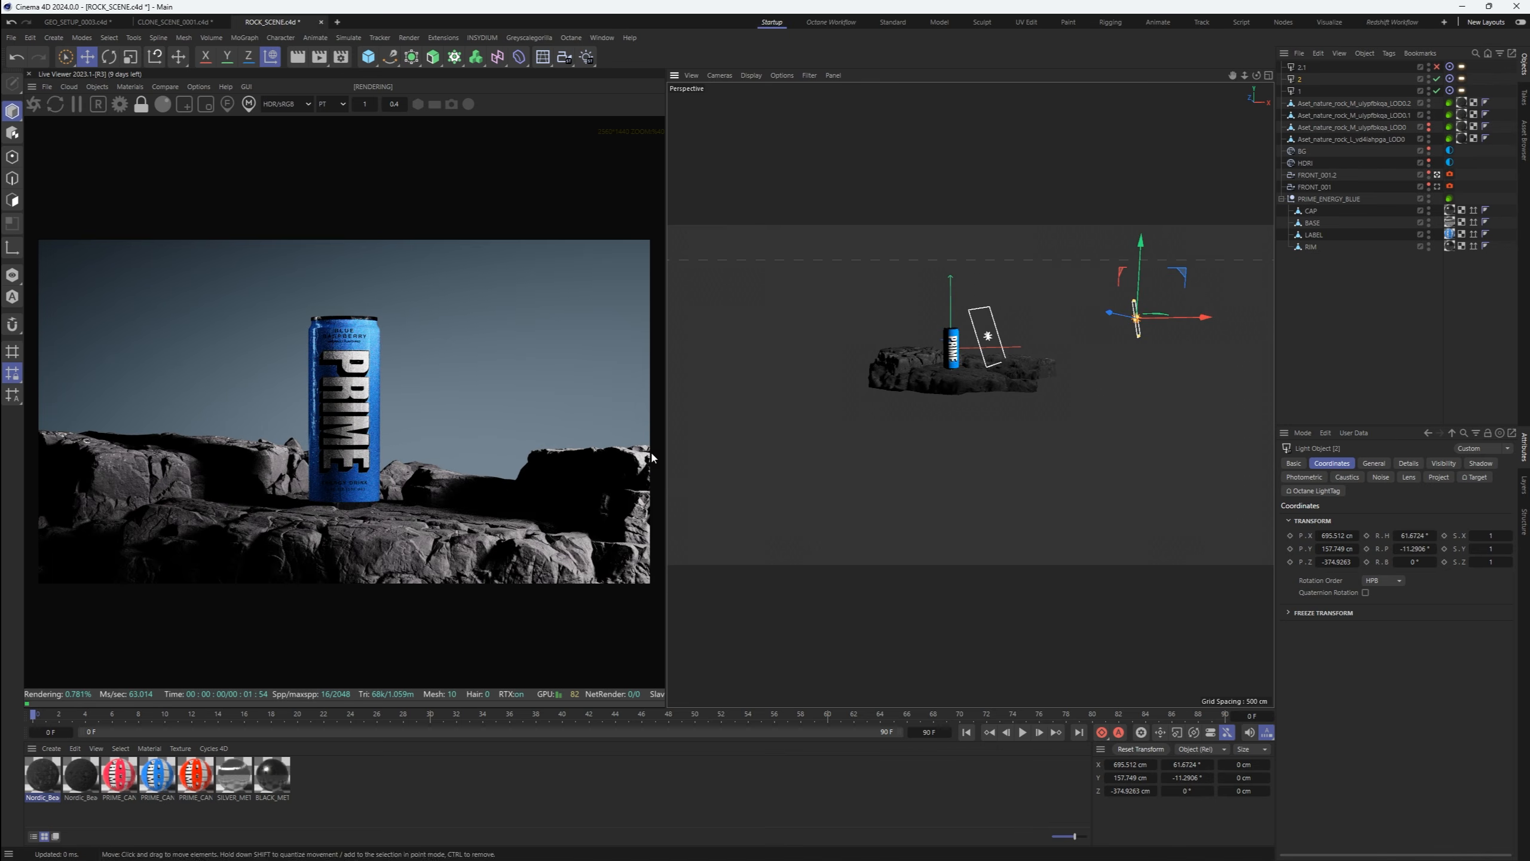
{"action": "left_click", "coordinate": [490, 488]}
Move the PRIME_ENERGY_BLUE can forward to about Y -4, Z -137 cm and set its heading to 20.4°
{"action": "left_click", "coordinate": [1329, 199]}
{"action": "left_click_drag", "start_coordinate": [855, 355], "coordinate": [944, 352], "text": "alt"}
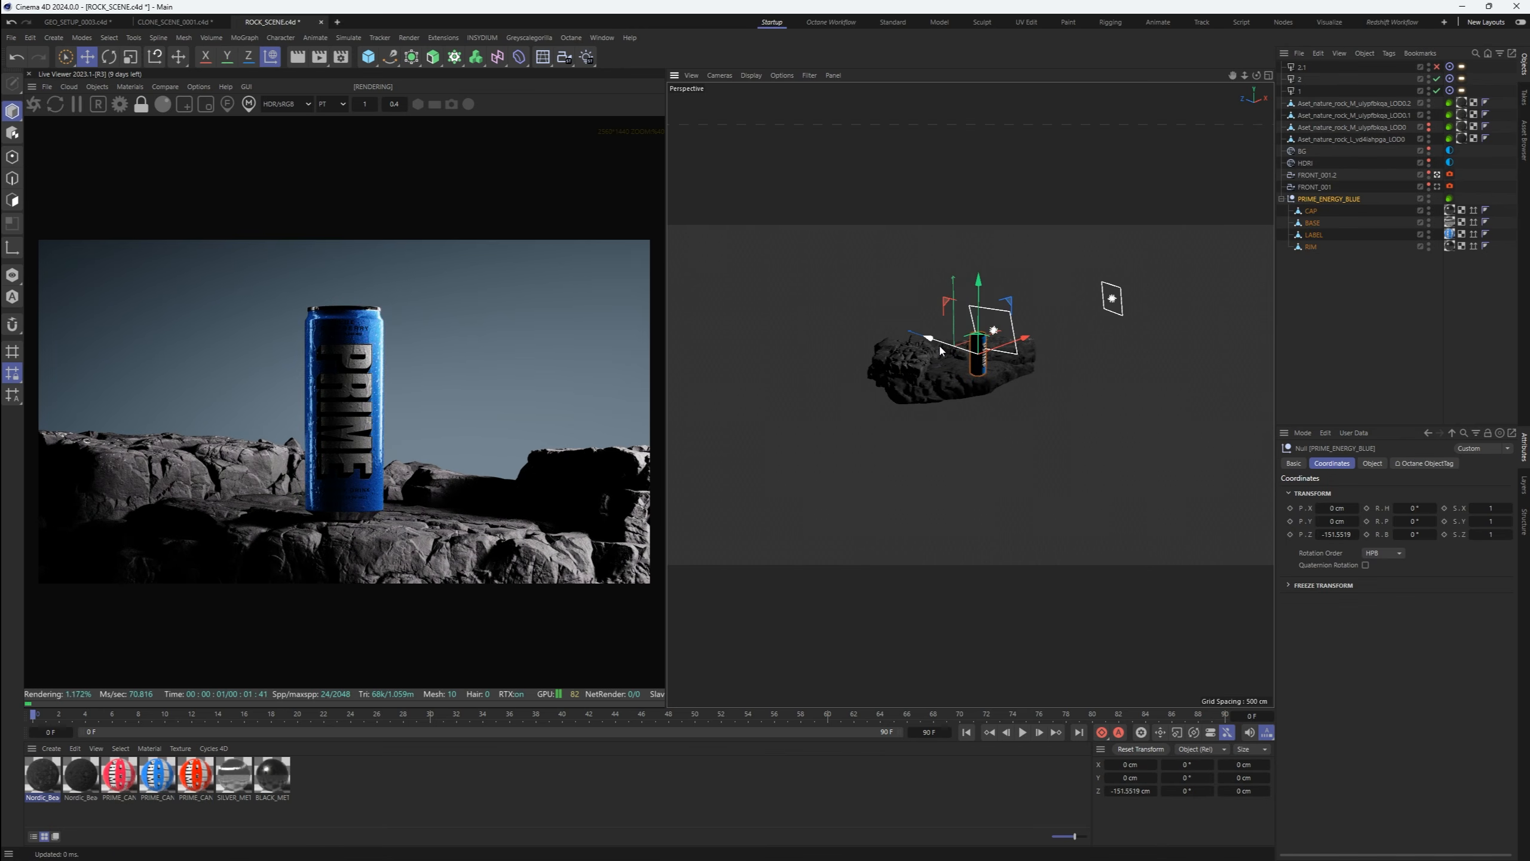
{"action": "key", "text": "r"}
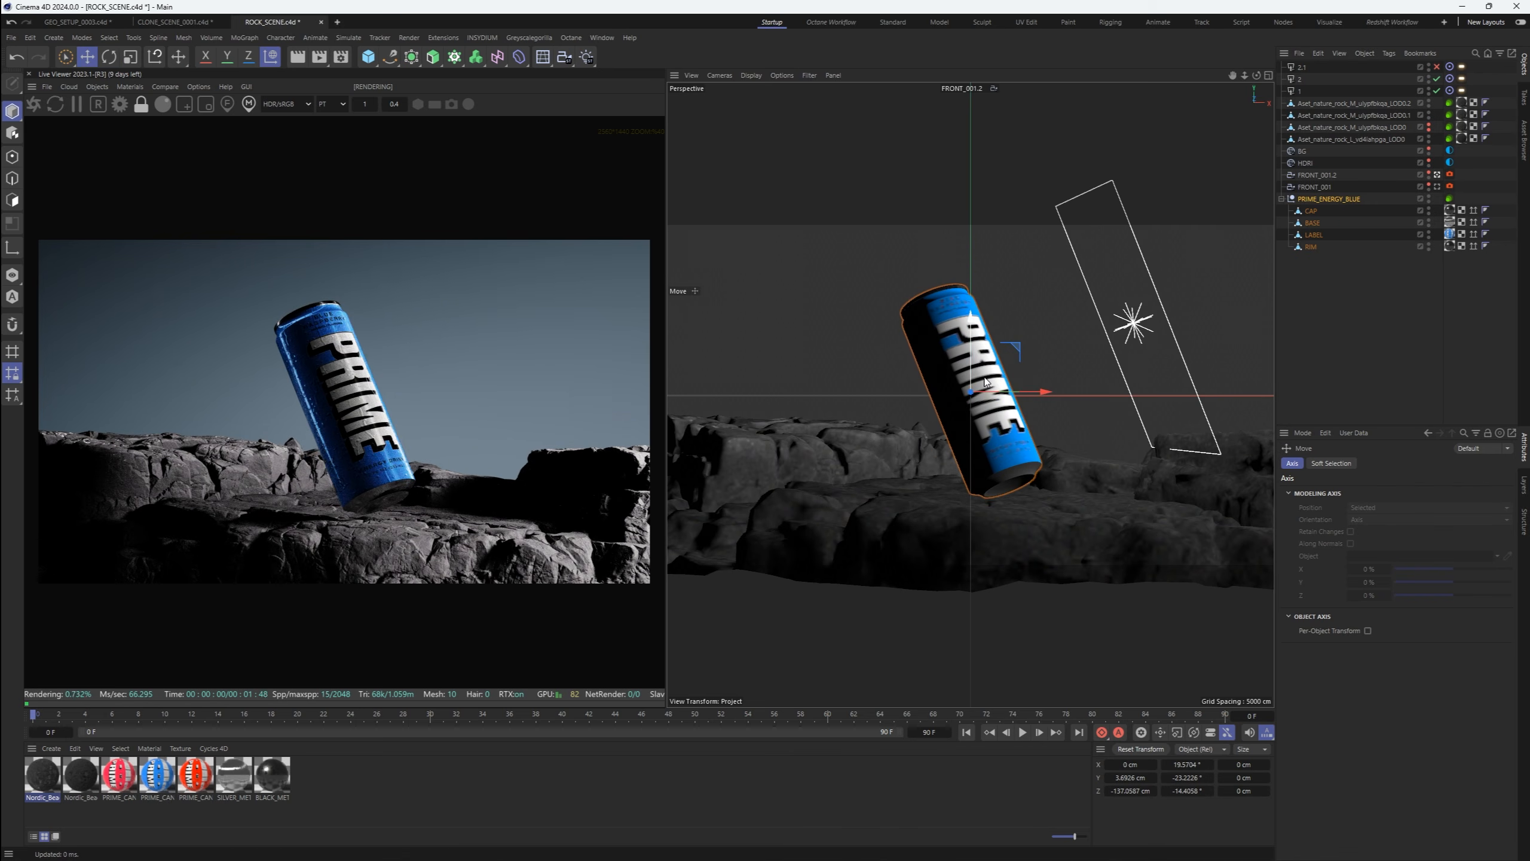
{"action": "key", "text": "ctrl+z"}
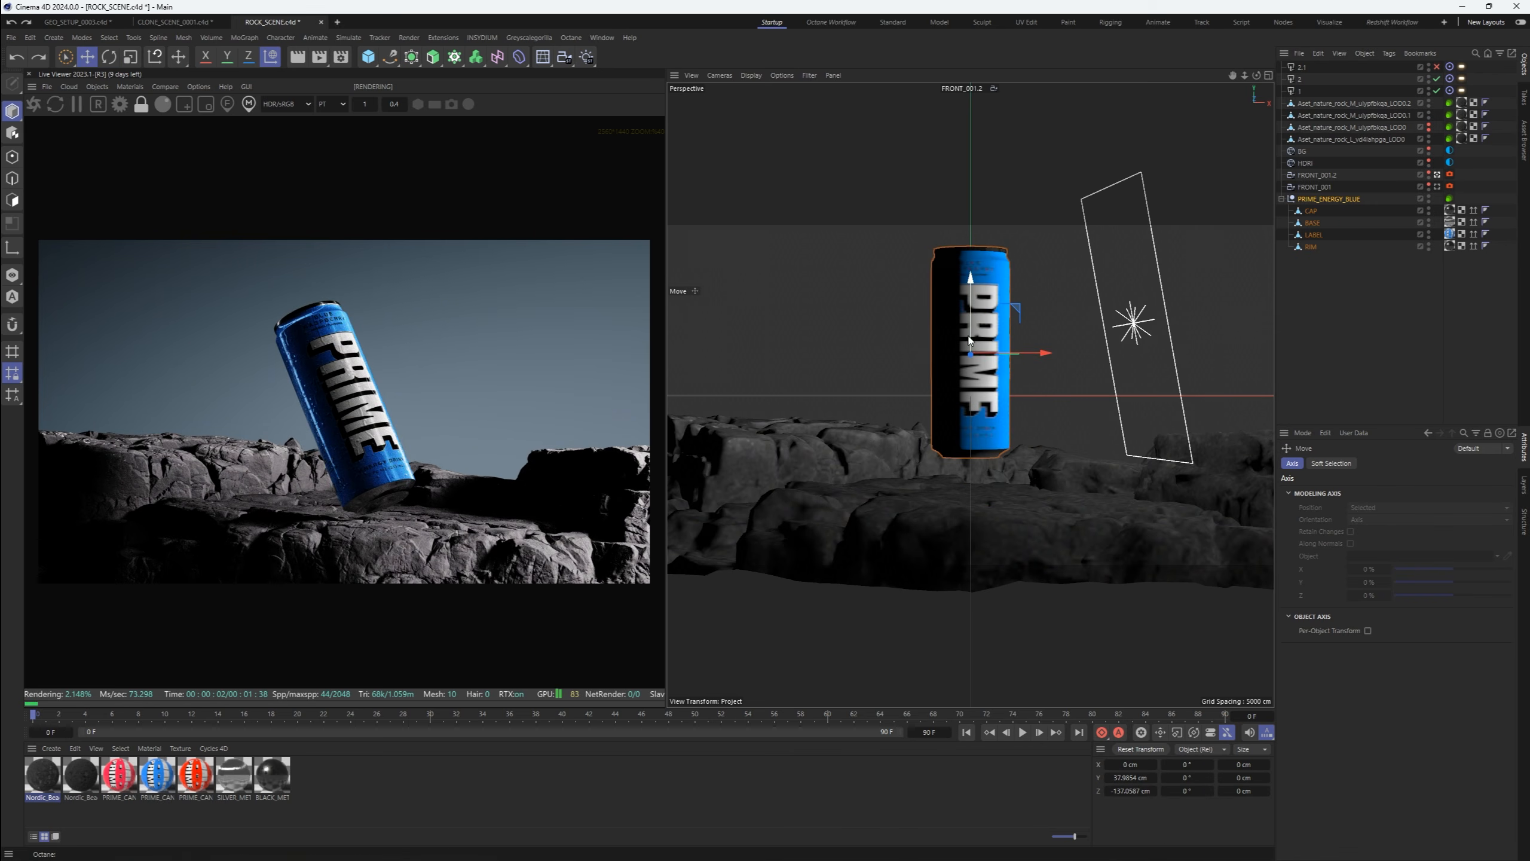
{"action": "key", "text": "r"}
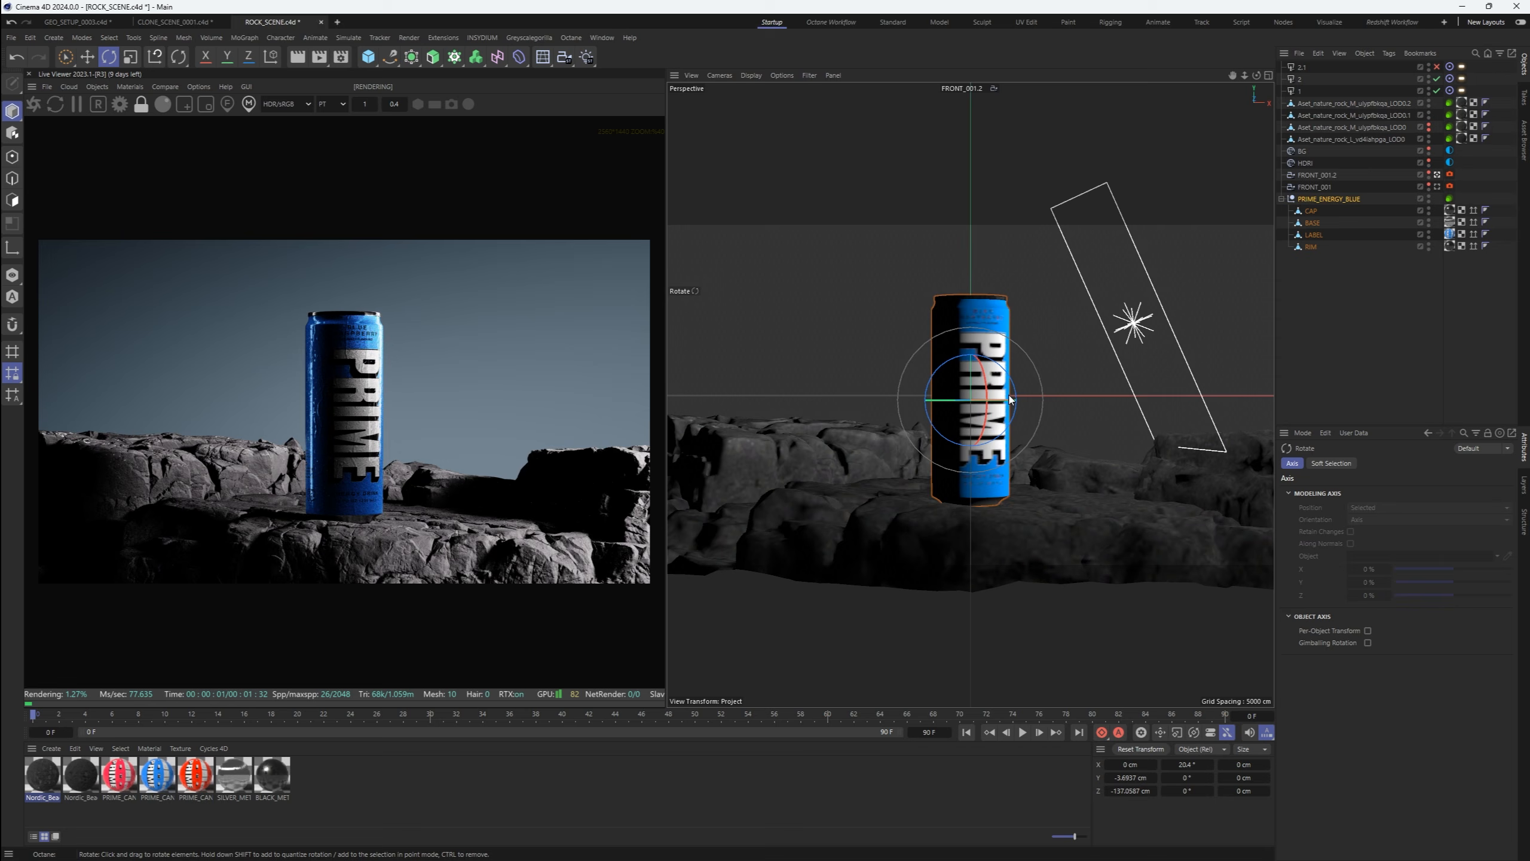
Try laying the PRIME_ENERGY_BLUE can on its side on the rock, and undo it
{"action": "left_click_drag", "start_coordinate": [1009, 395], "coordinate": [944, 474]}
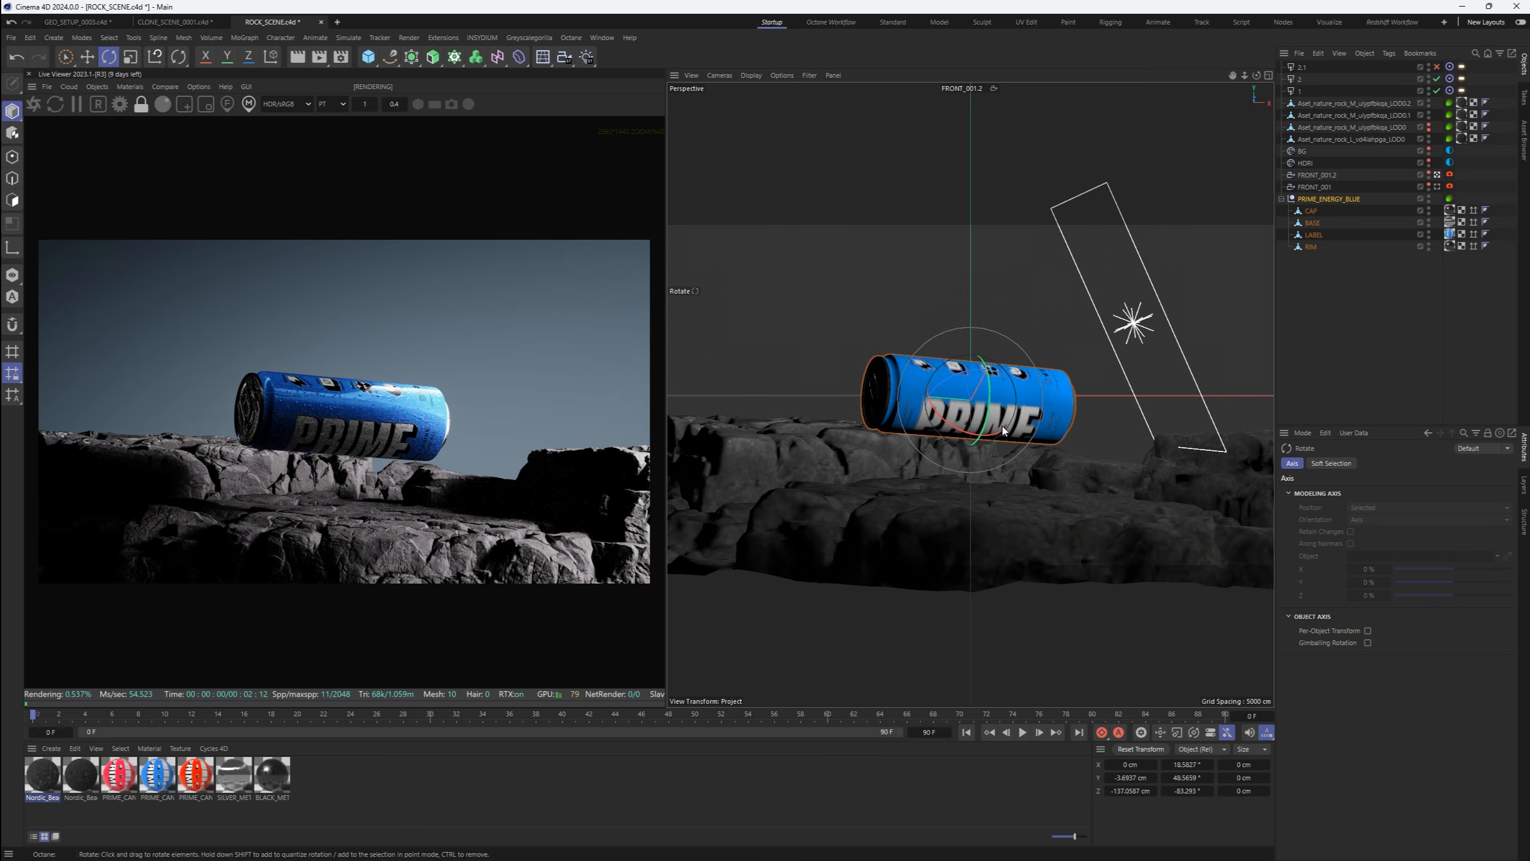
{"action": "left_click_drag", "start_coordinate": [961, 410], "coordinate": [969, 367]}
{"action": "key", "text": "e"}
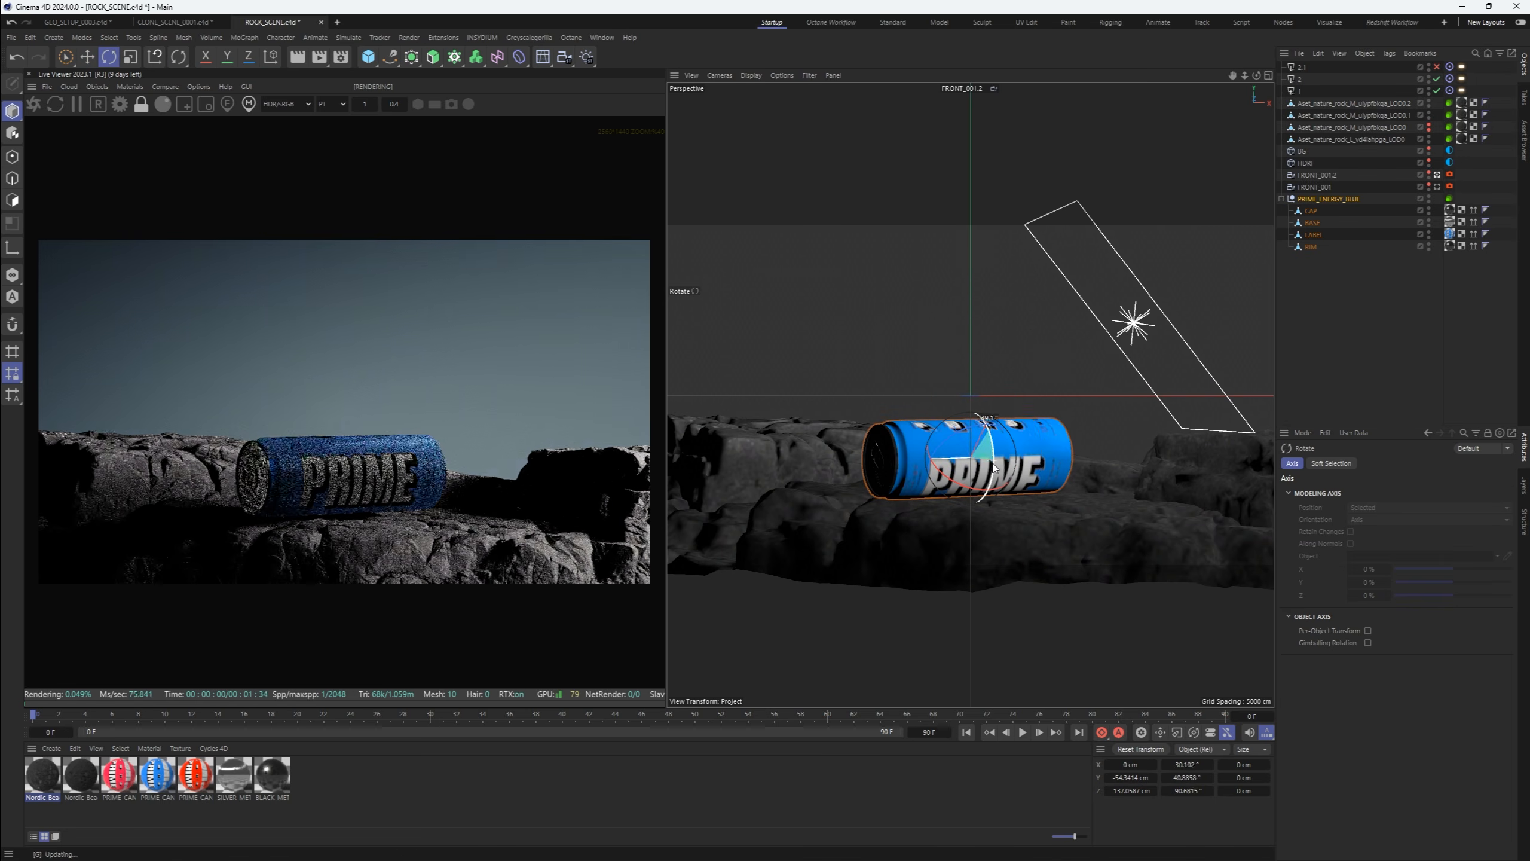
{"action": "key", "text": "r"}
{"action": "key", "text": "ctrl+z"}
{"action": "key", "text": "ctrl+z"}
{"action": "key", "text": "ctrl+z"}
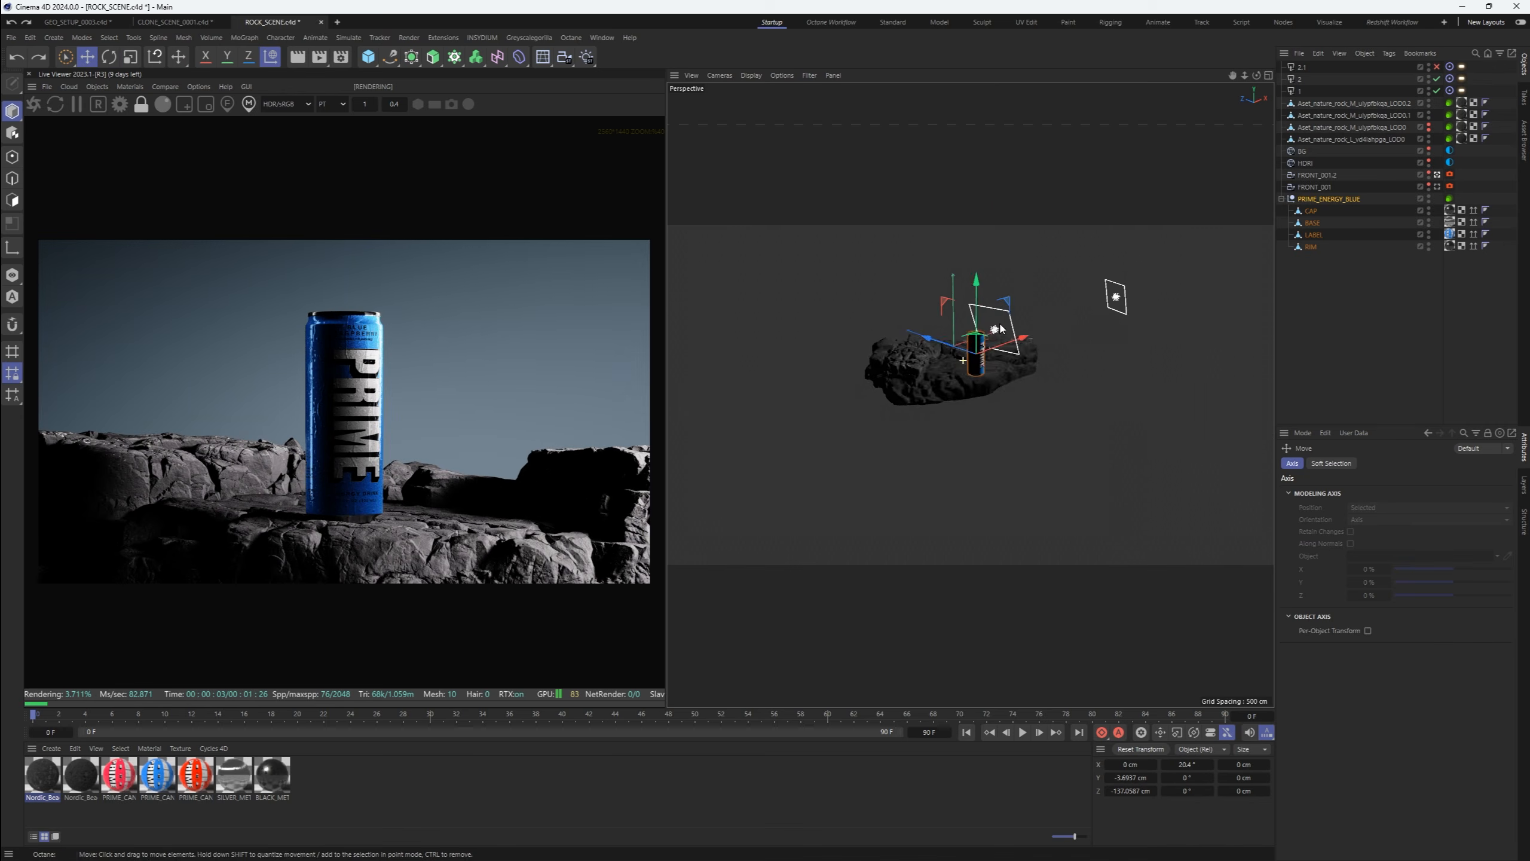
Create an instance of PRIME_ENERGY_BLUE and set its pitch and bank to 90°
{"action": "scroll", "coordinate": [977, 348], "scroll_direction": "up", "scroll_amount": 5}
{"action": "left_click", "coordinate": [411, 57]}
{"action": "left_click", "coordinate": [462, 97]}
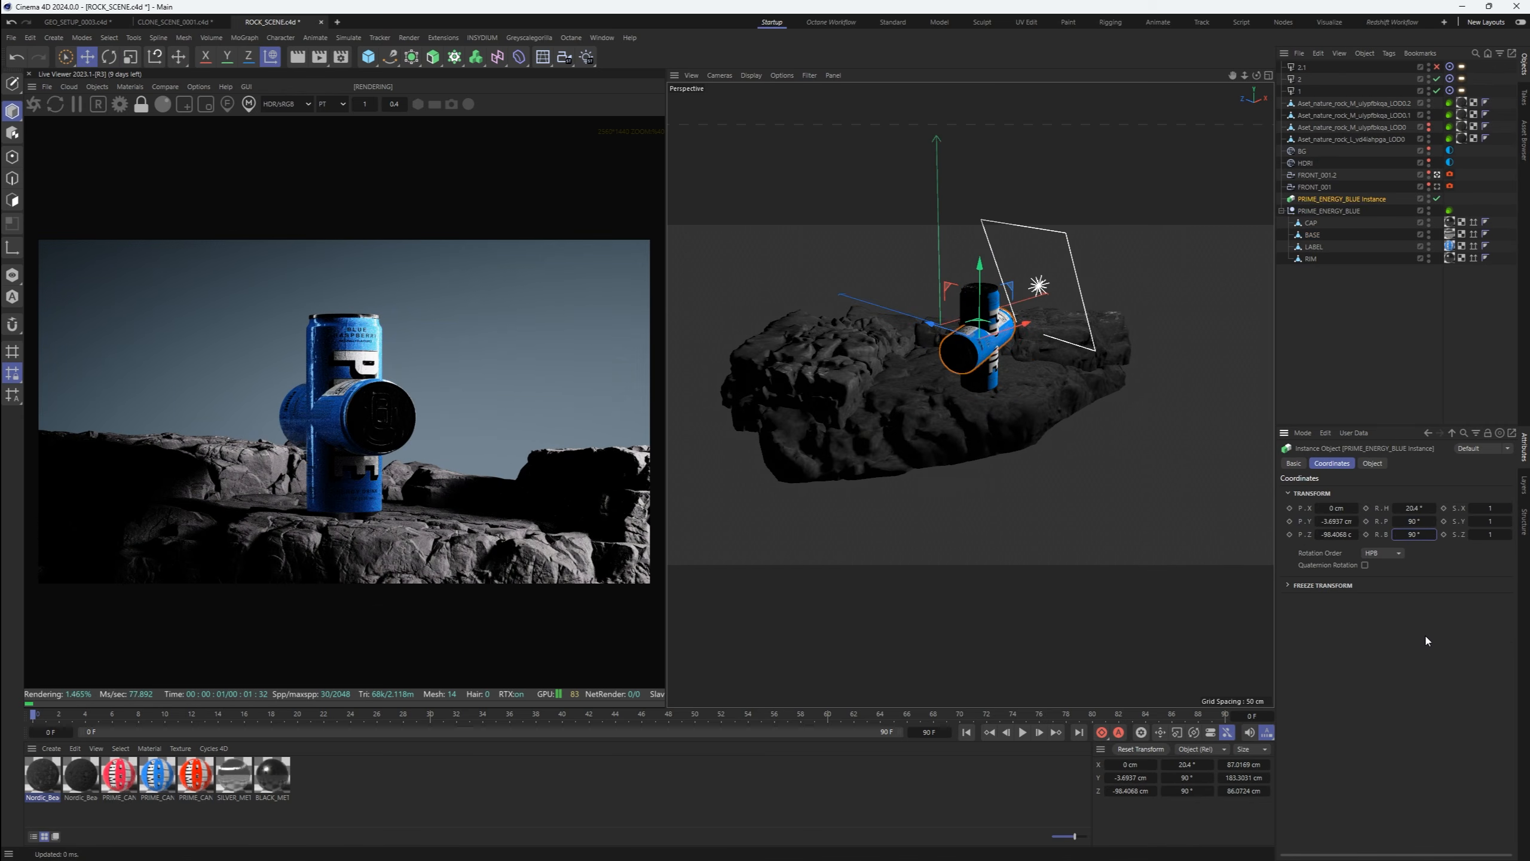
Rotate the PRIME_ENERGY_BLUE instance to lie on the rock left of the standing can, and turn the standing can to a 7.6° heading
{"action": "key", "text": "r"}
{"action": "left_click_drag", "start_coordinate": [1034, 367], "coordinate": [1021, 336]}
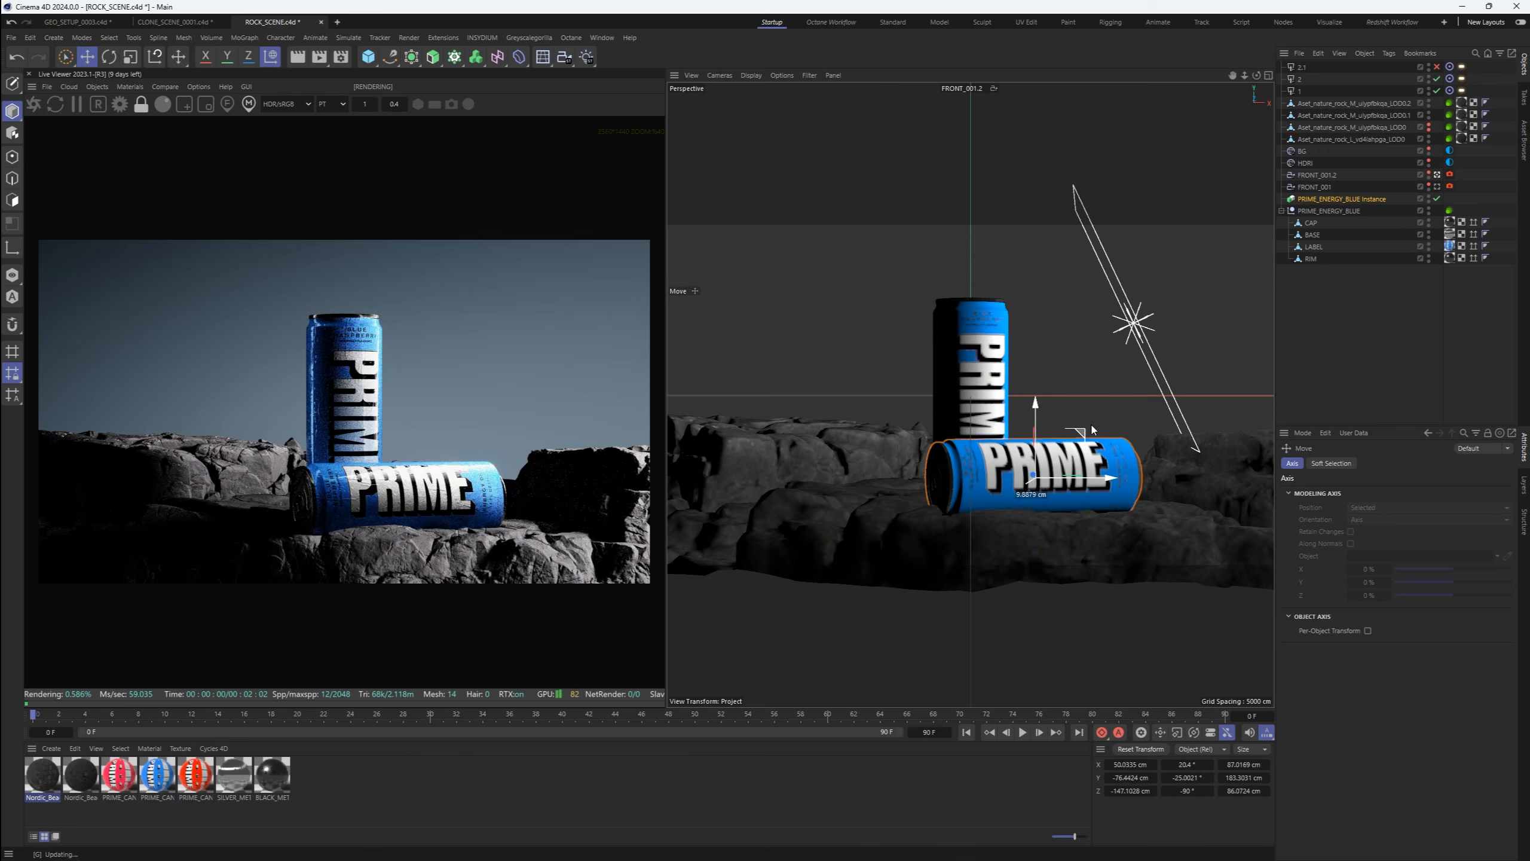
{"action": "left_click_drag", "start_coordinate": [1041, 478], "coordinate": [1054, 447]}
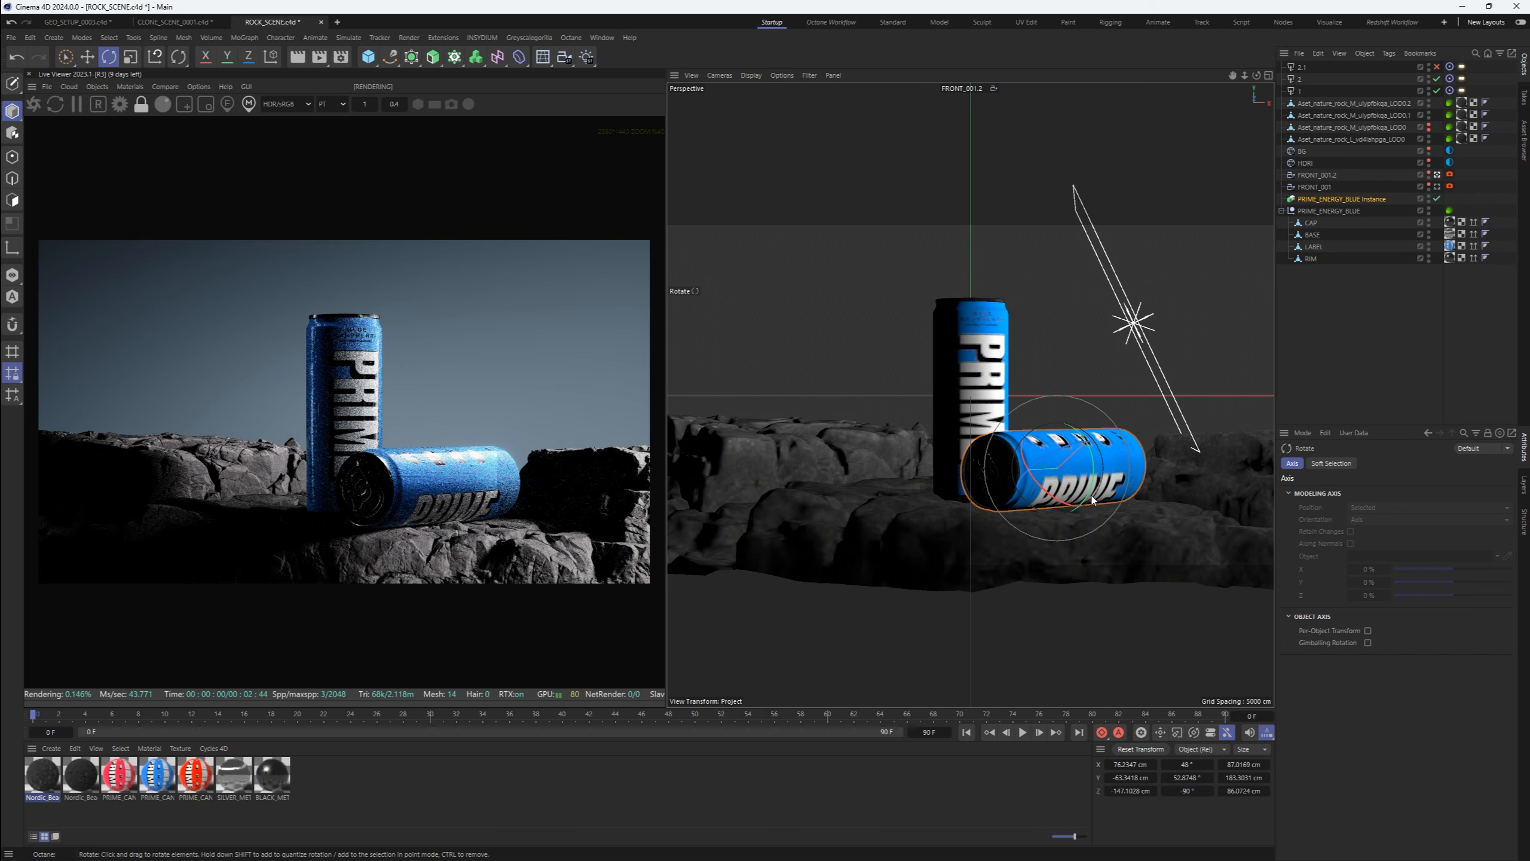
{"action": "left_click_drag", "start_coordinate": [1080, 473], "coordinate": [912, 461]}
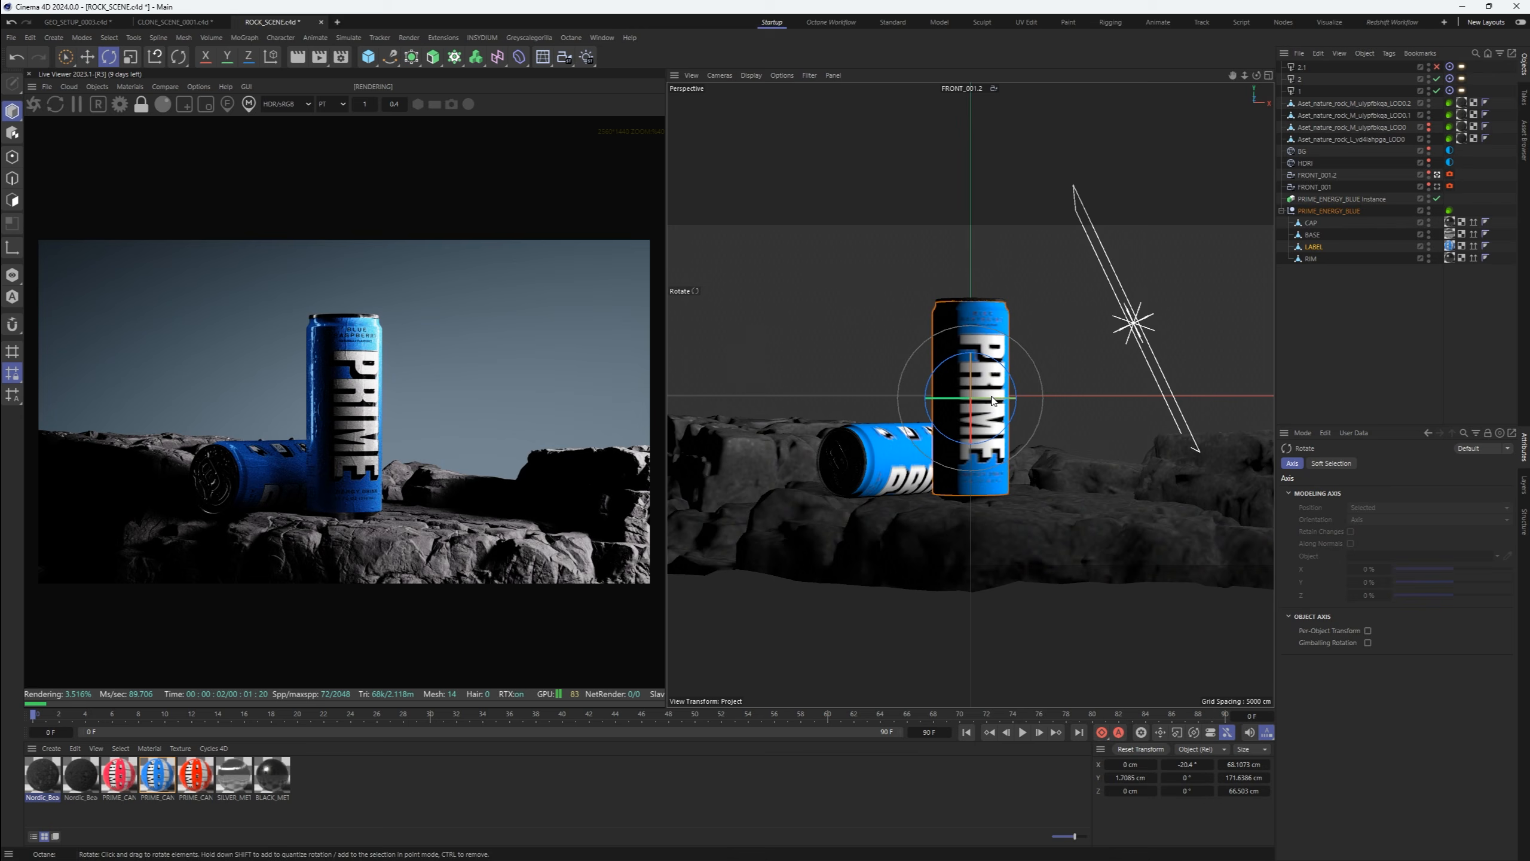
{"action": "left_click", "coordinate": [1323, 213]}
{"action": "left_click_drag", "start_coordinate": [989, 399], "coordinate": [993, 399]}
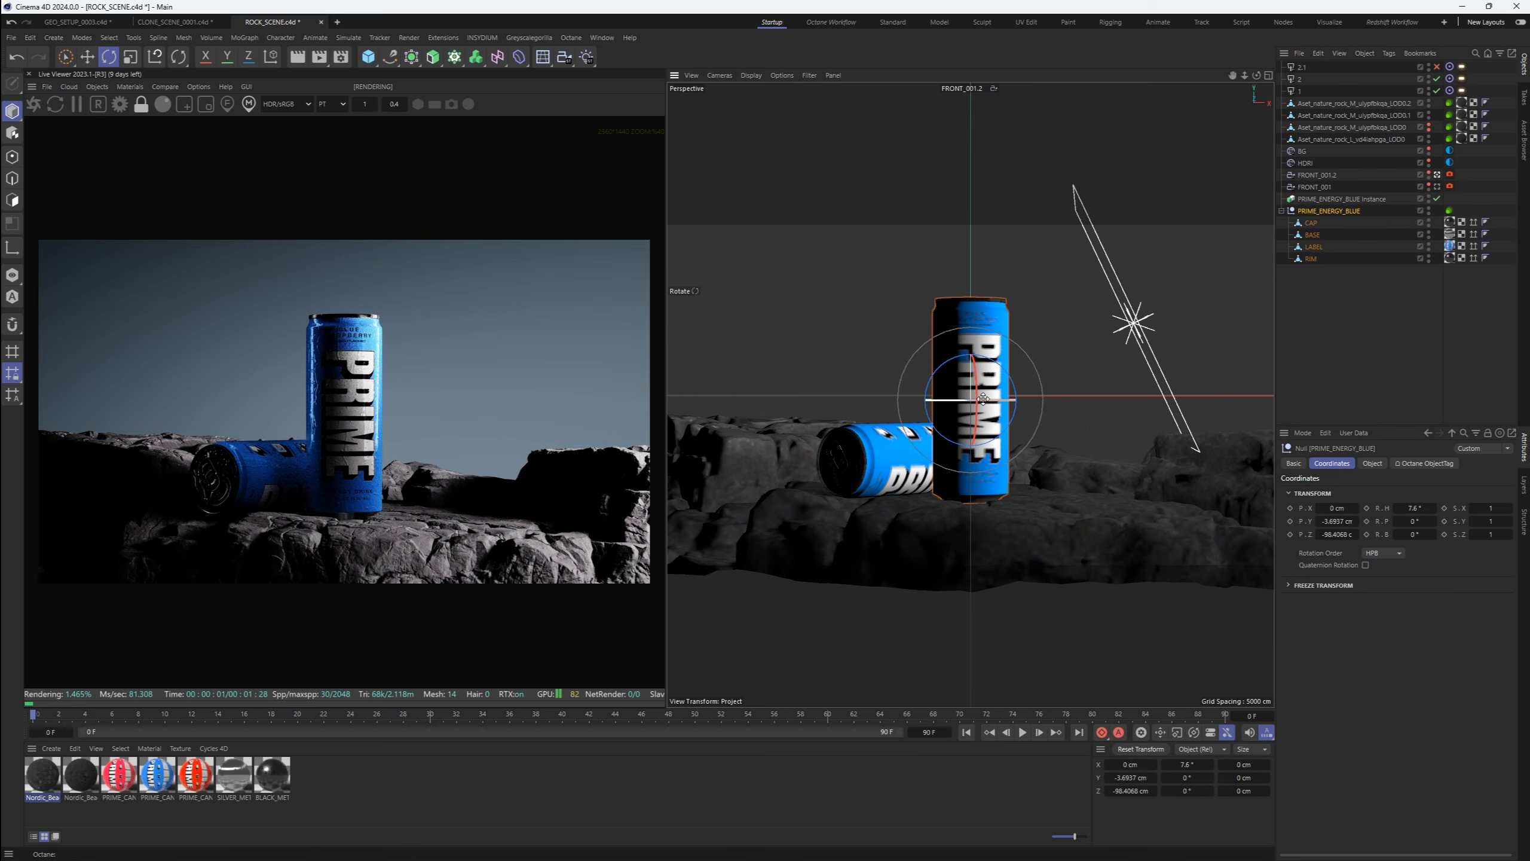
Move light 1 to about X 145, Y 87, Z -109 cm, and adjust the HDRI environment to about RotX 0.463 and power 0.399
{"action": "left_click", "coordinate": [1162, 326]}
{"action": "key", "text": "e"}
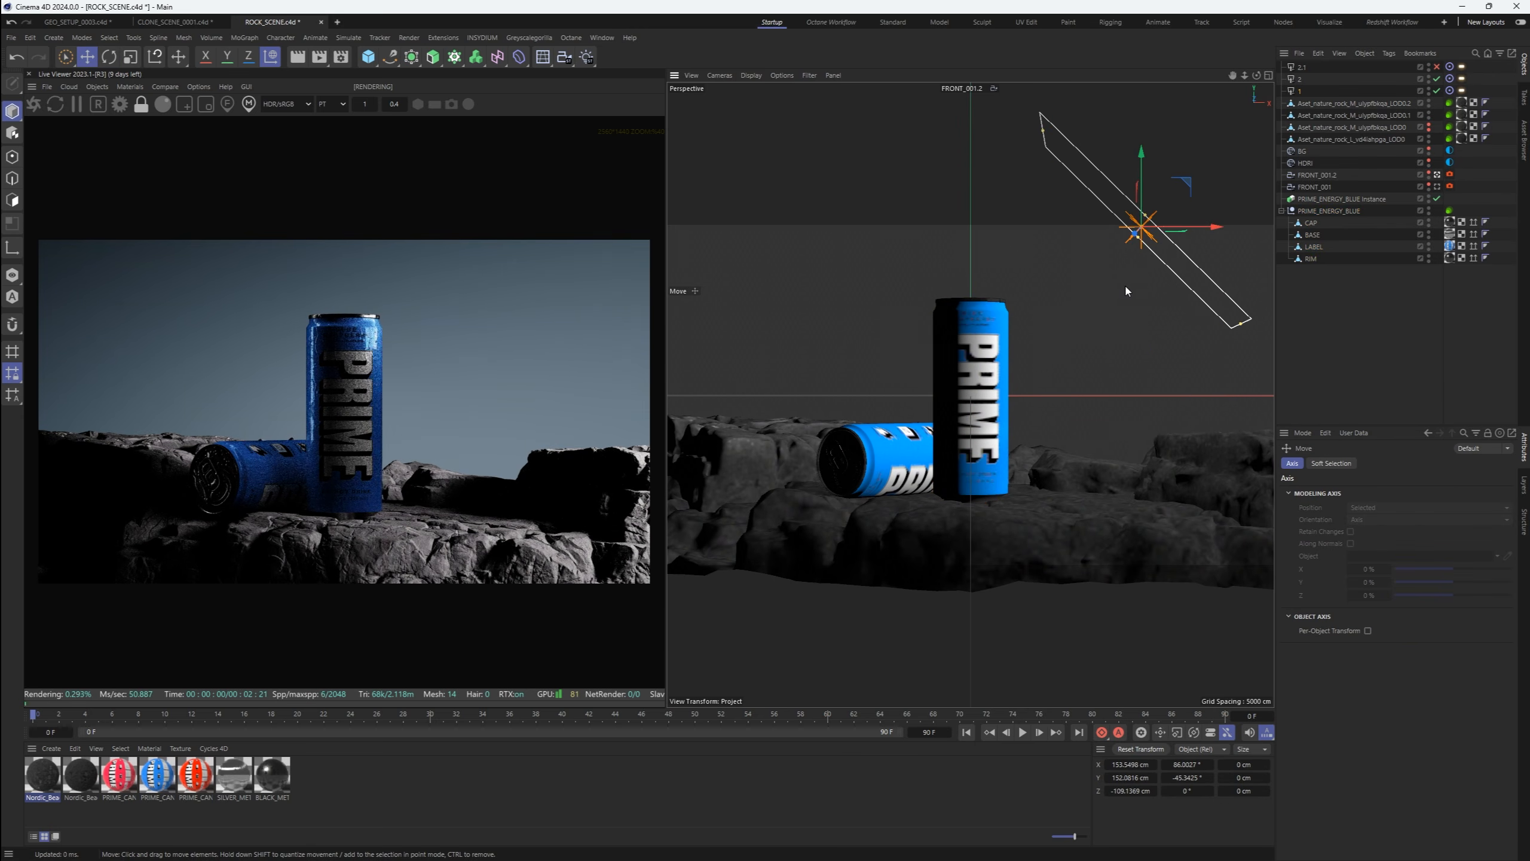
{"action": "left_click_drag", "start_coordinate": [1067, 325], "coordinate": [1115, 370]}
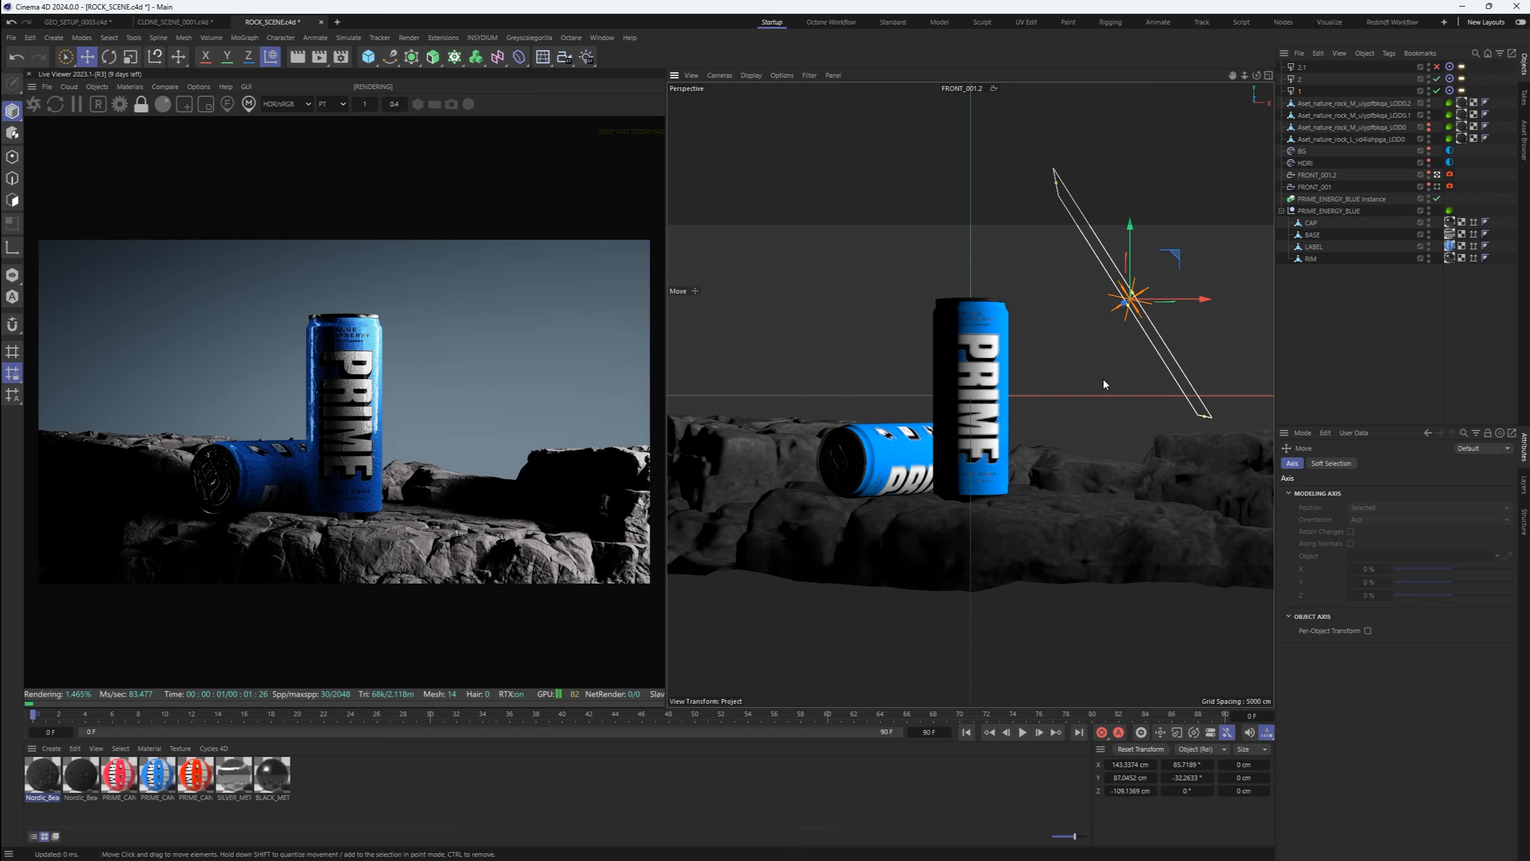
{"action": "left_click", "coordinate": [1450, 162]}
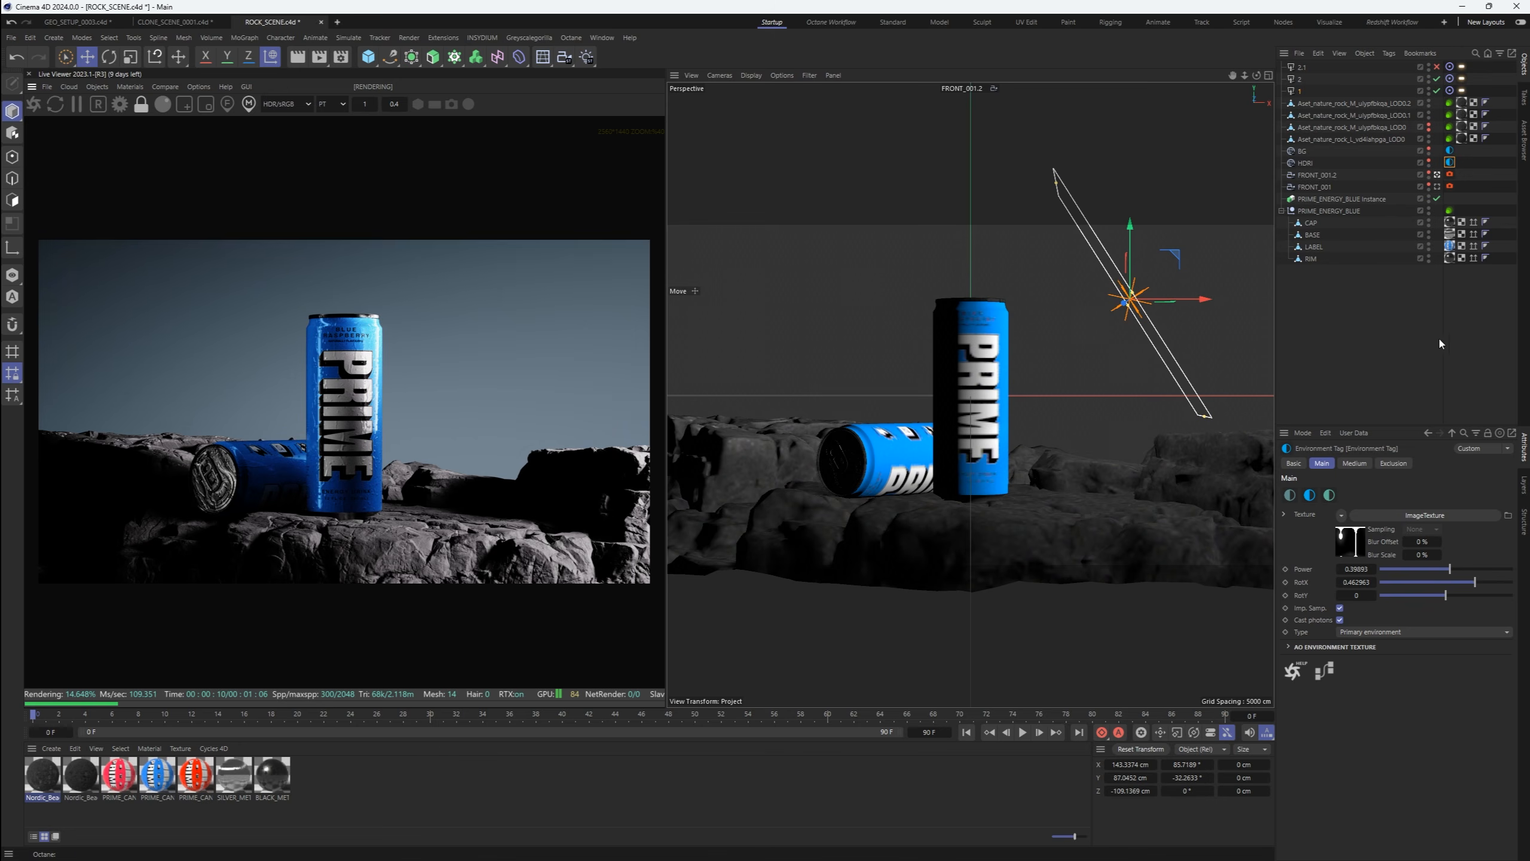
Try bringing light 2 closer to the cans, to about X 448, Y 100, Z -276 cm
{"action": "left_click", "coordinate": [1300, 79]}
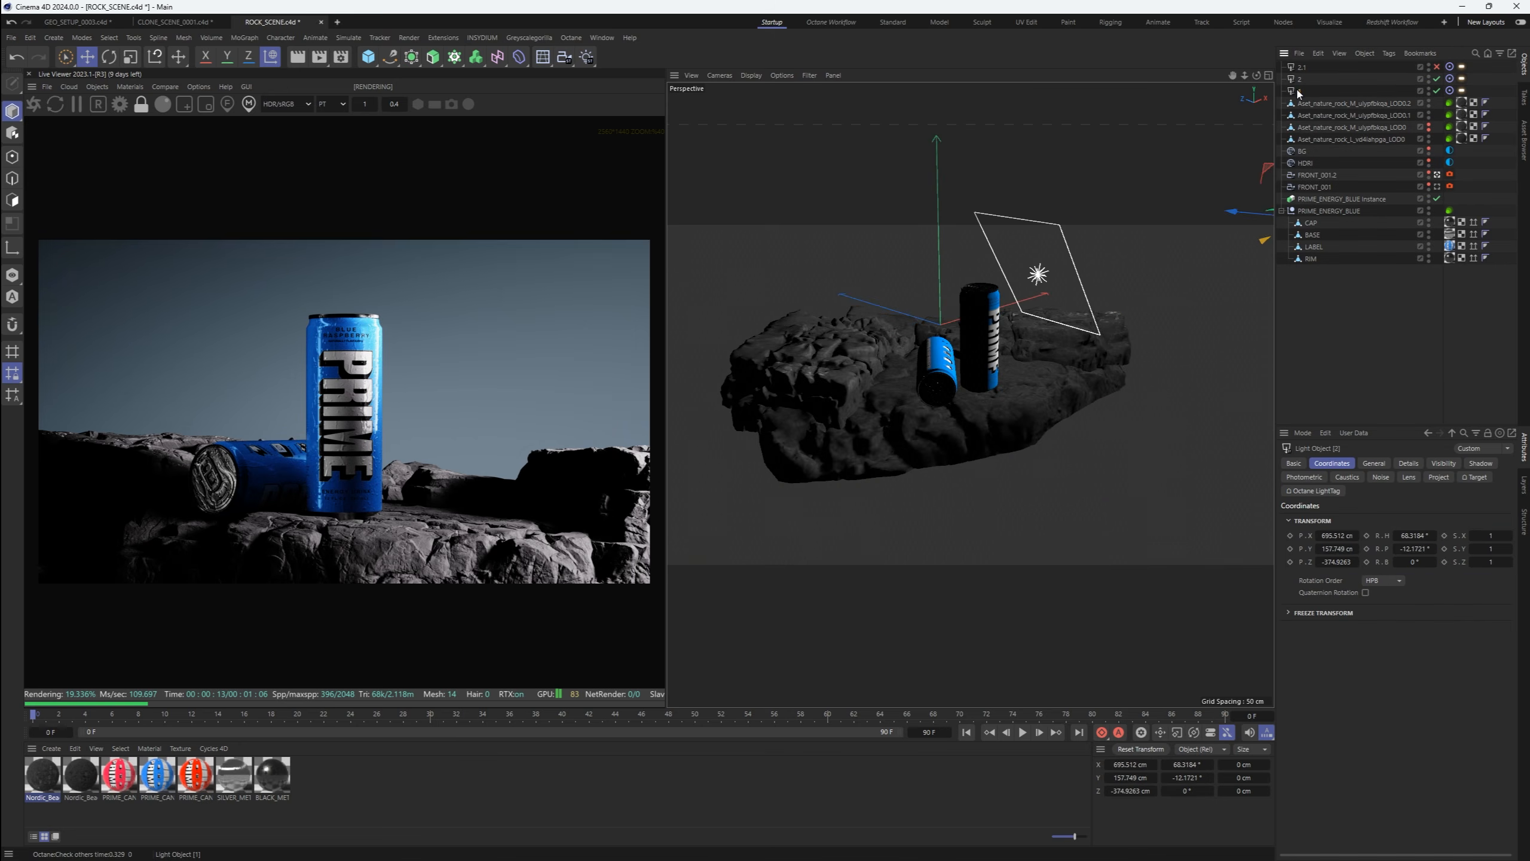
{"action": "scroll", "coordinate": [1024, 365], "scroll_direction": "down", "scroll_amount": 1}
{"action": "scroll", "coordinate": [1024, 366], "scroll_direction": "down", "scroll_amount": 2}
{"action": "left_click_drag", "start_coordinate": [1105, 258], "coordinate": [1116, 214]}
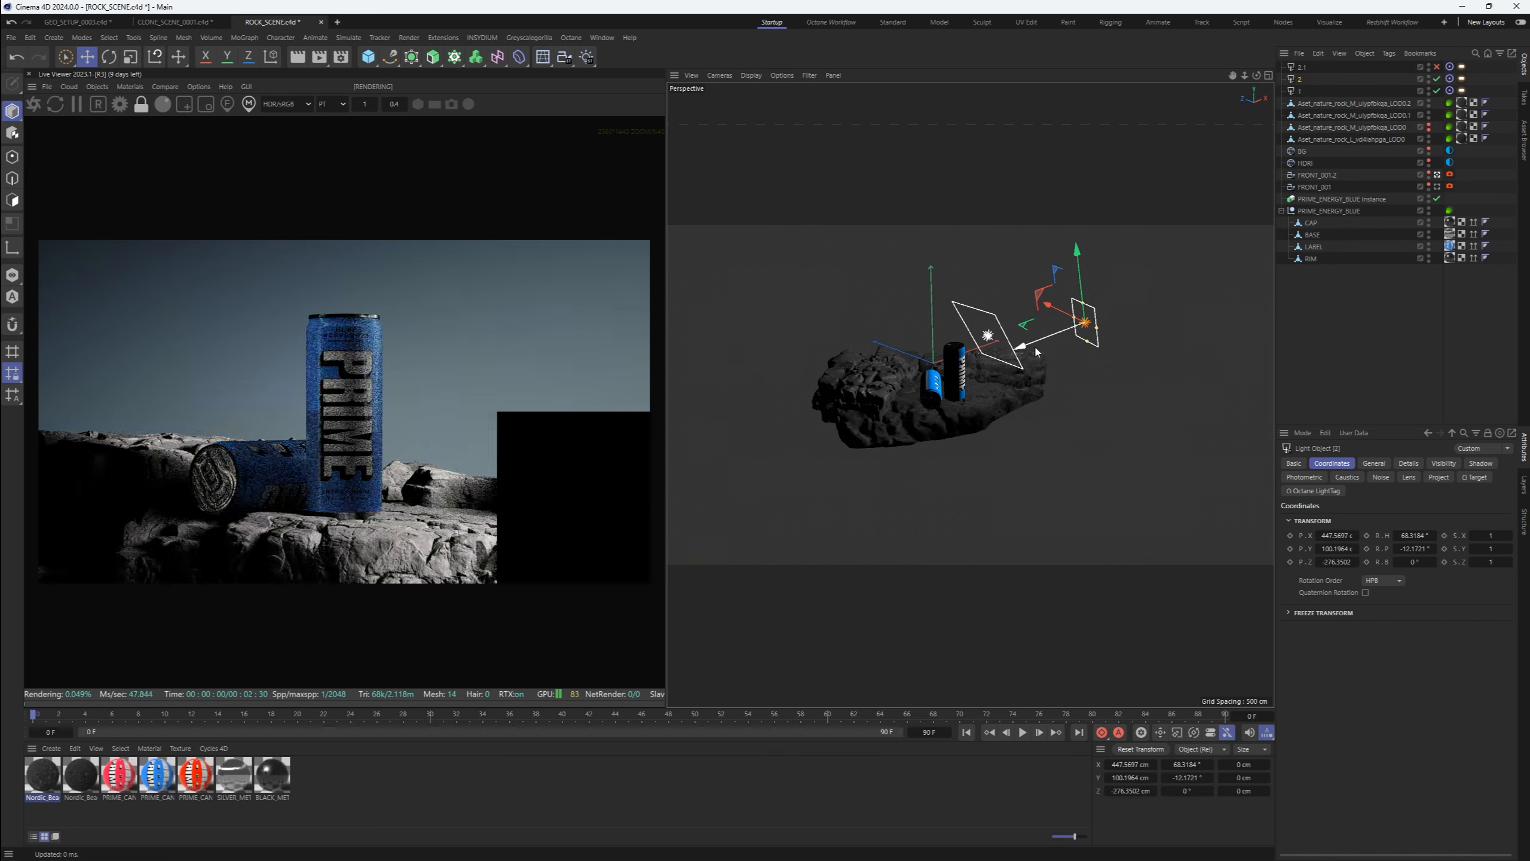
Set the FRONT_001.2 camera's imager exposure to about 1.22 and try a saturation of about 2.13
{"action": "left_click", "coordinate": [1450, 174]}
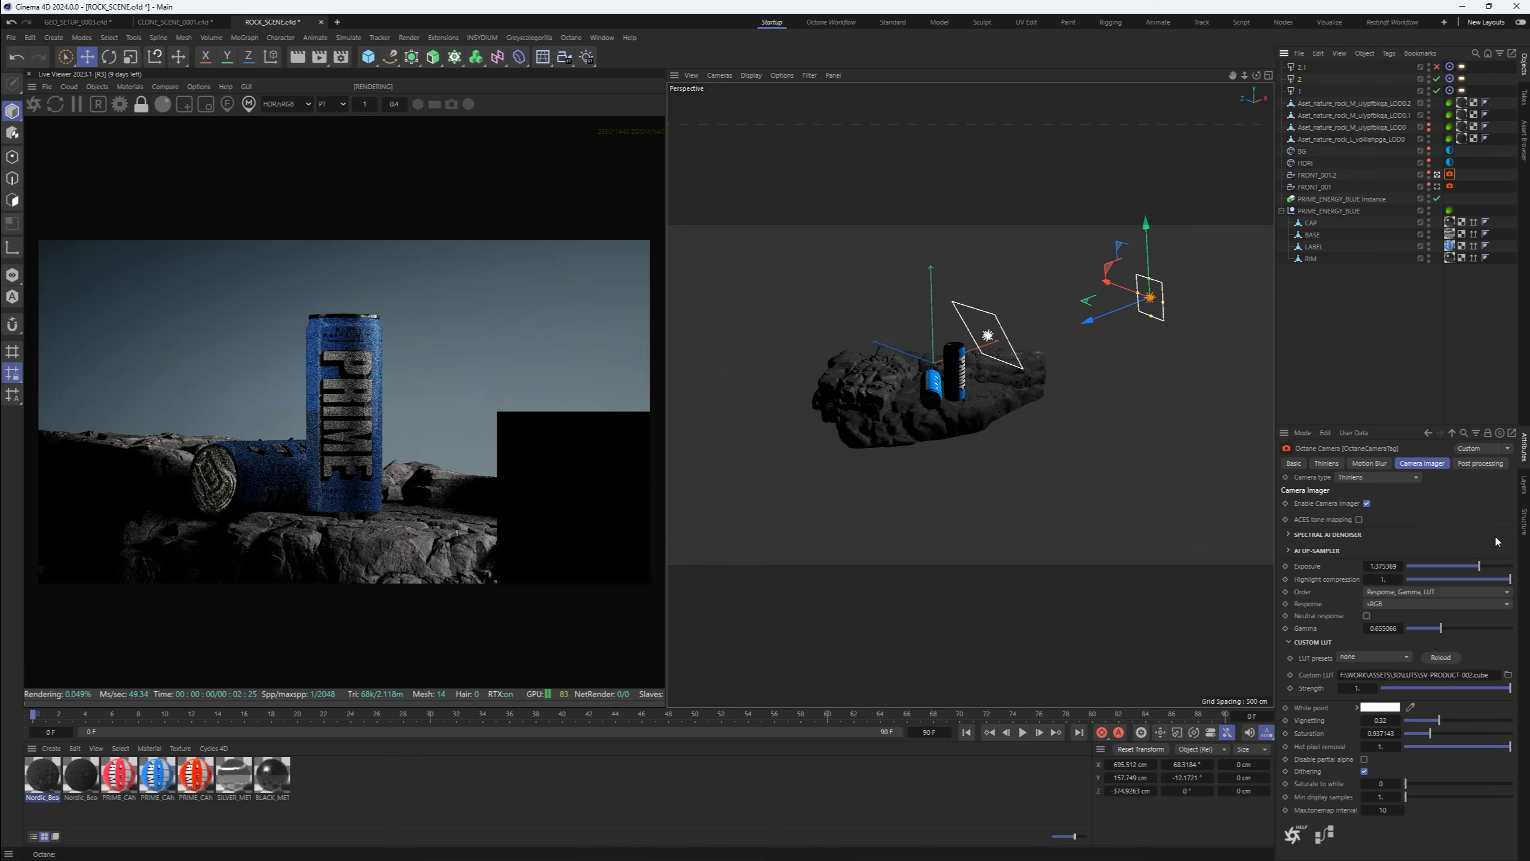
{"action": "mouse_move", "coordinate": [1458, 567]}
{"action": "left_mouse_down"}
{"action": "mouse_move", "coordinate": [1494, 566]}
{"action": "mouse_move", "coordinate": [1480, 568]}
{"action": "left_mouse_up"}
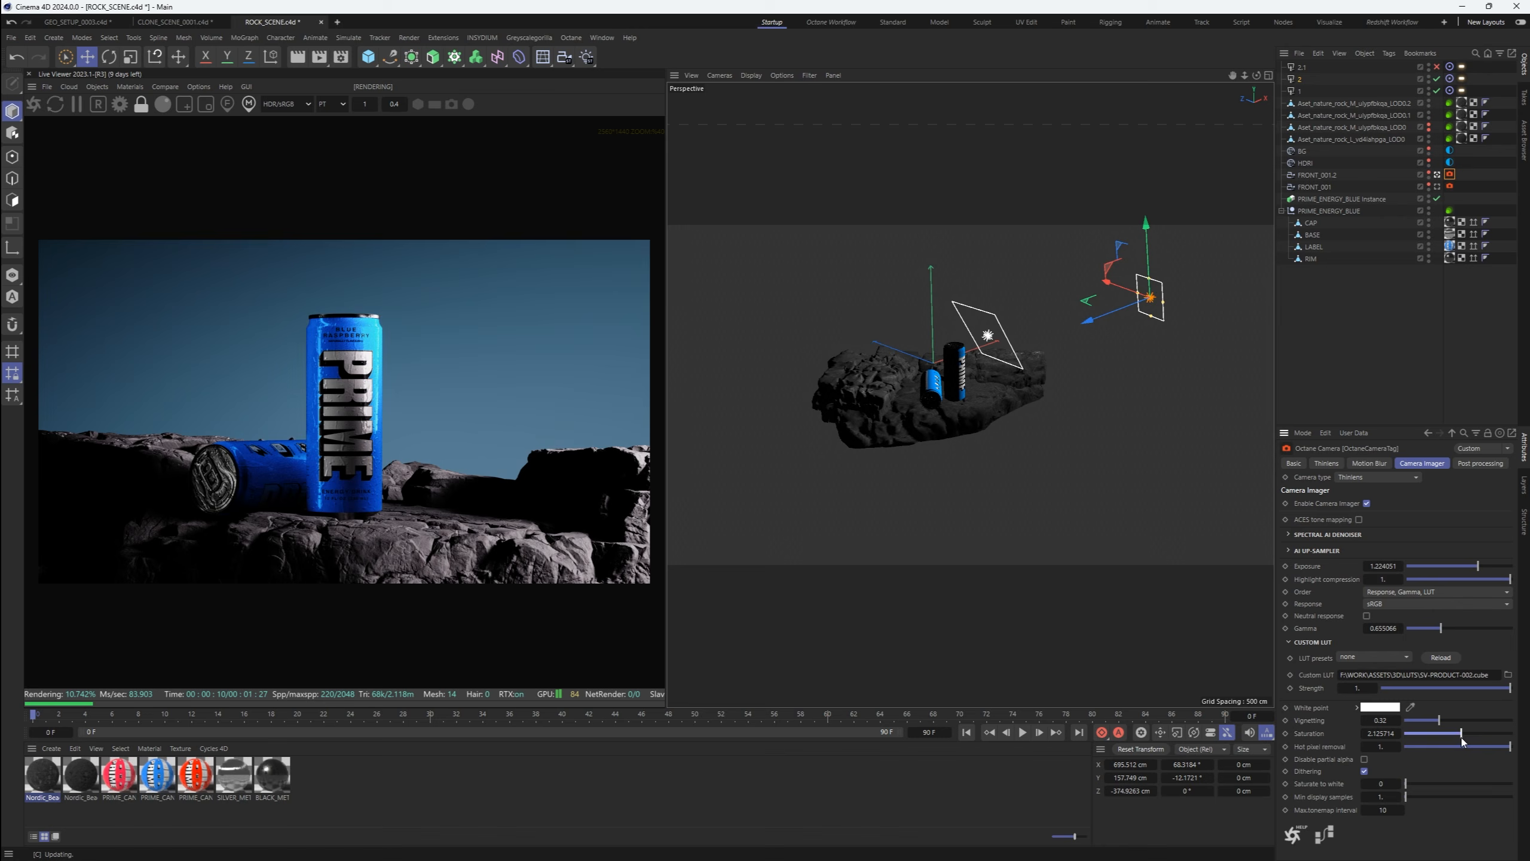
Try several positions for light 2 and keep it lowered at about X 612, Y 46, Z -366 cm
{"action": "left_click", "coordinate": [1300, 79]}
{"action": "left_click_drag", "start_coordinate": [1115, 302], "coordinate": [1085, 356], "text": "alt"}
{"action": "key", "text": "w"}
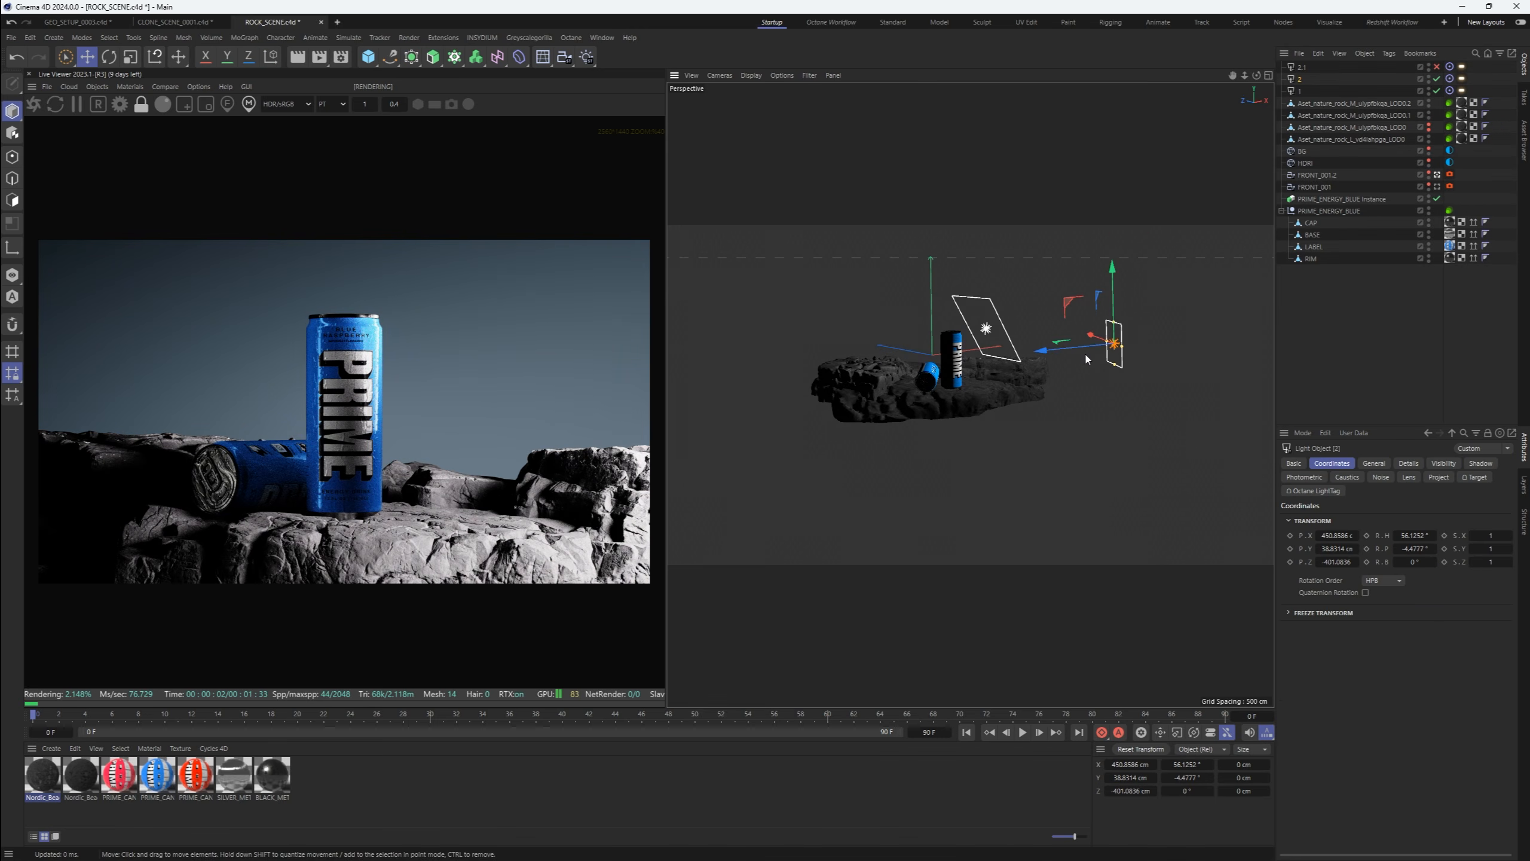
{"action": "key", "text": "ctrl+z"}
{"action": "left_click_drag", "start_coordinate": [1174, 326], "coordinate": [1055, 344]}
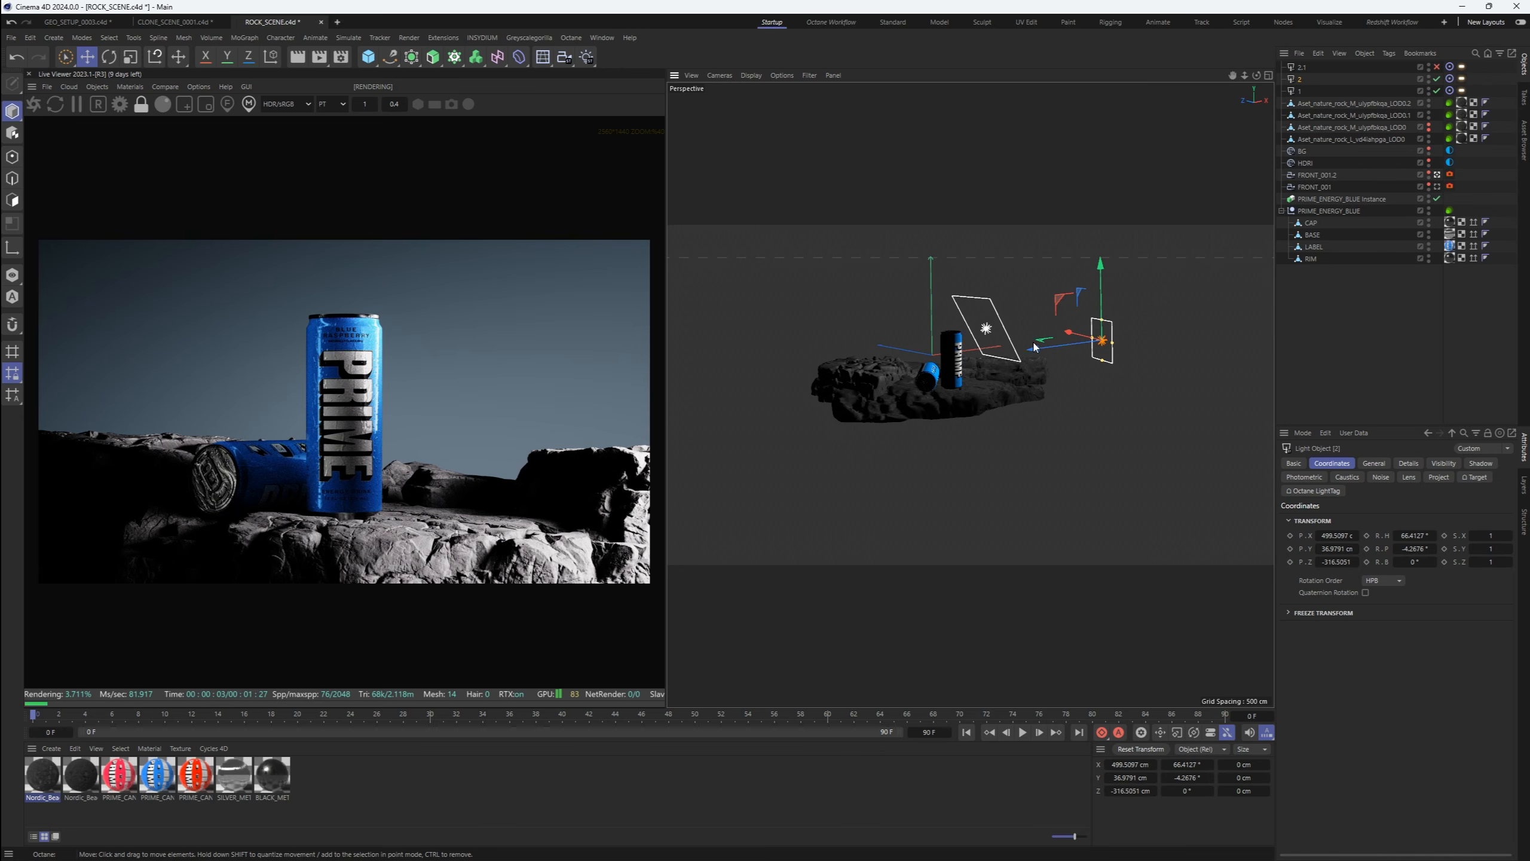
{"action": "left_click_drag", "start_coordinate": [1091, 320], "coordinate": [1100, 297]}
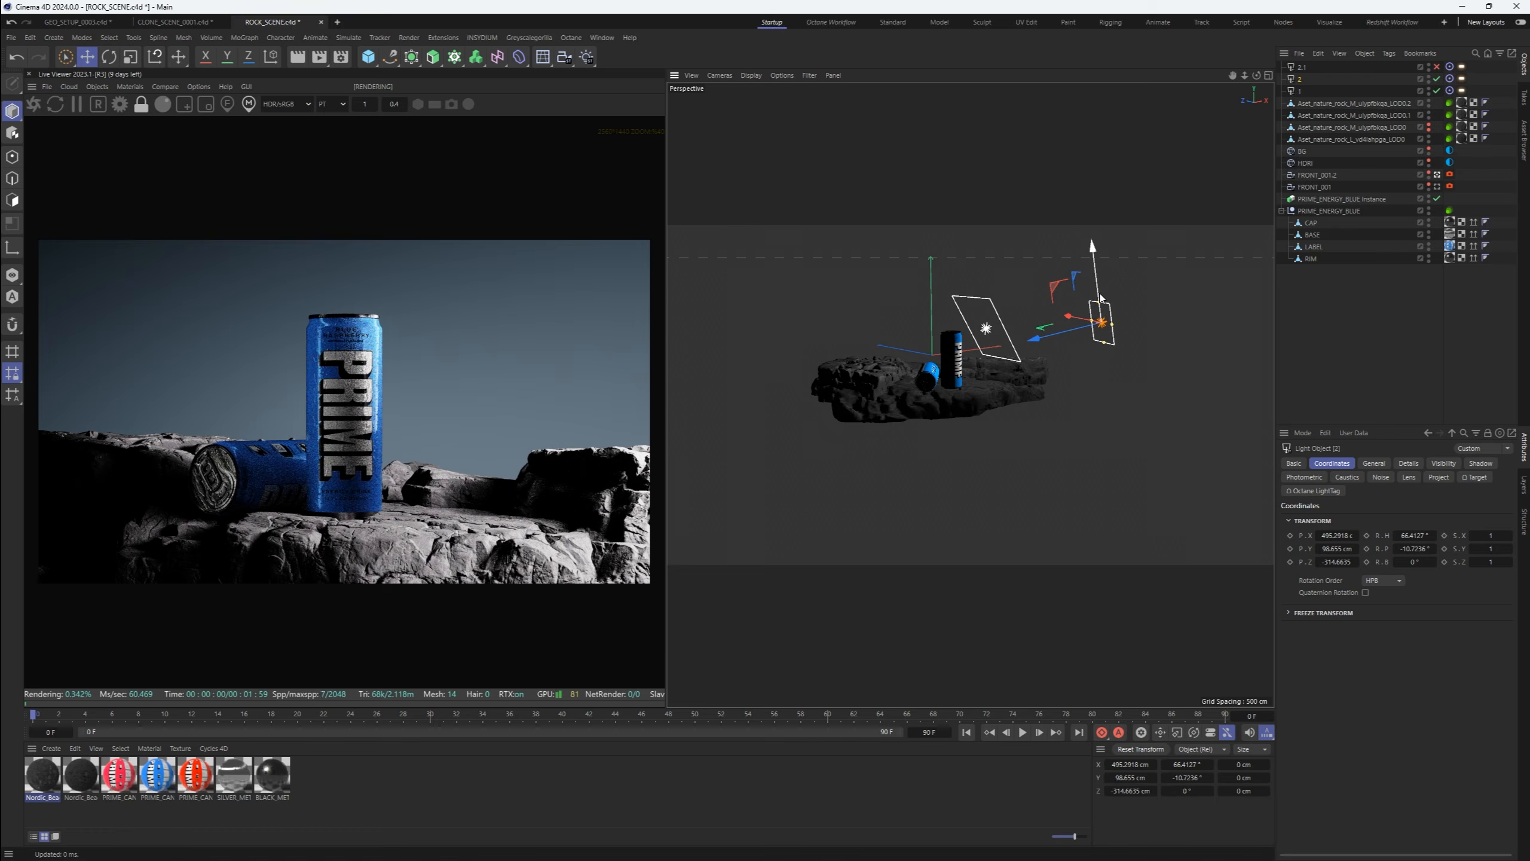
{"action": "key", "text": "ctrl+z"}
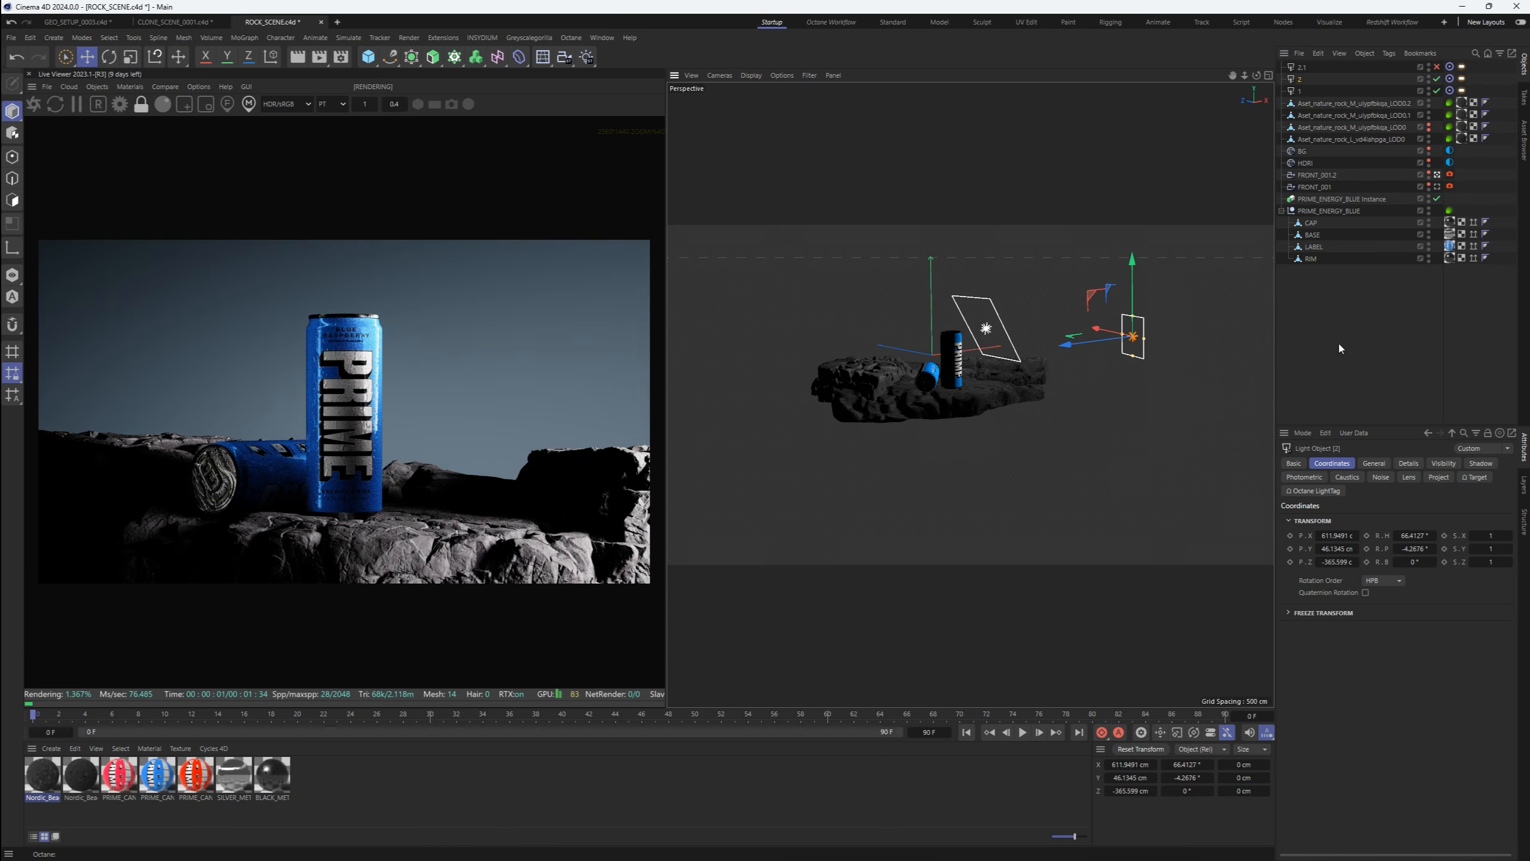
Duplicate the BG environment as BG.1 and disable the original BG
{"action": "left_click", "coordinate": [1339, 346]}
{"action": "left_click_drag", "start_coordinate": [1301, 151], "coordinate": [1307, 146], "text": "ctrl"}
{"action": "left_click", "coordinate": [1429, 165]}
Desaturate the light blue knot of BG.1's background gradient to pure white
{"action": "left_click", "coordinate": [1449, 150]}
{"action": "left_click", "coordinate": [1416, 524]}
{"action": "double_click", "coordinate": [1458, 587]}
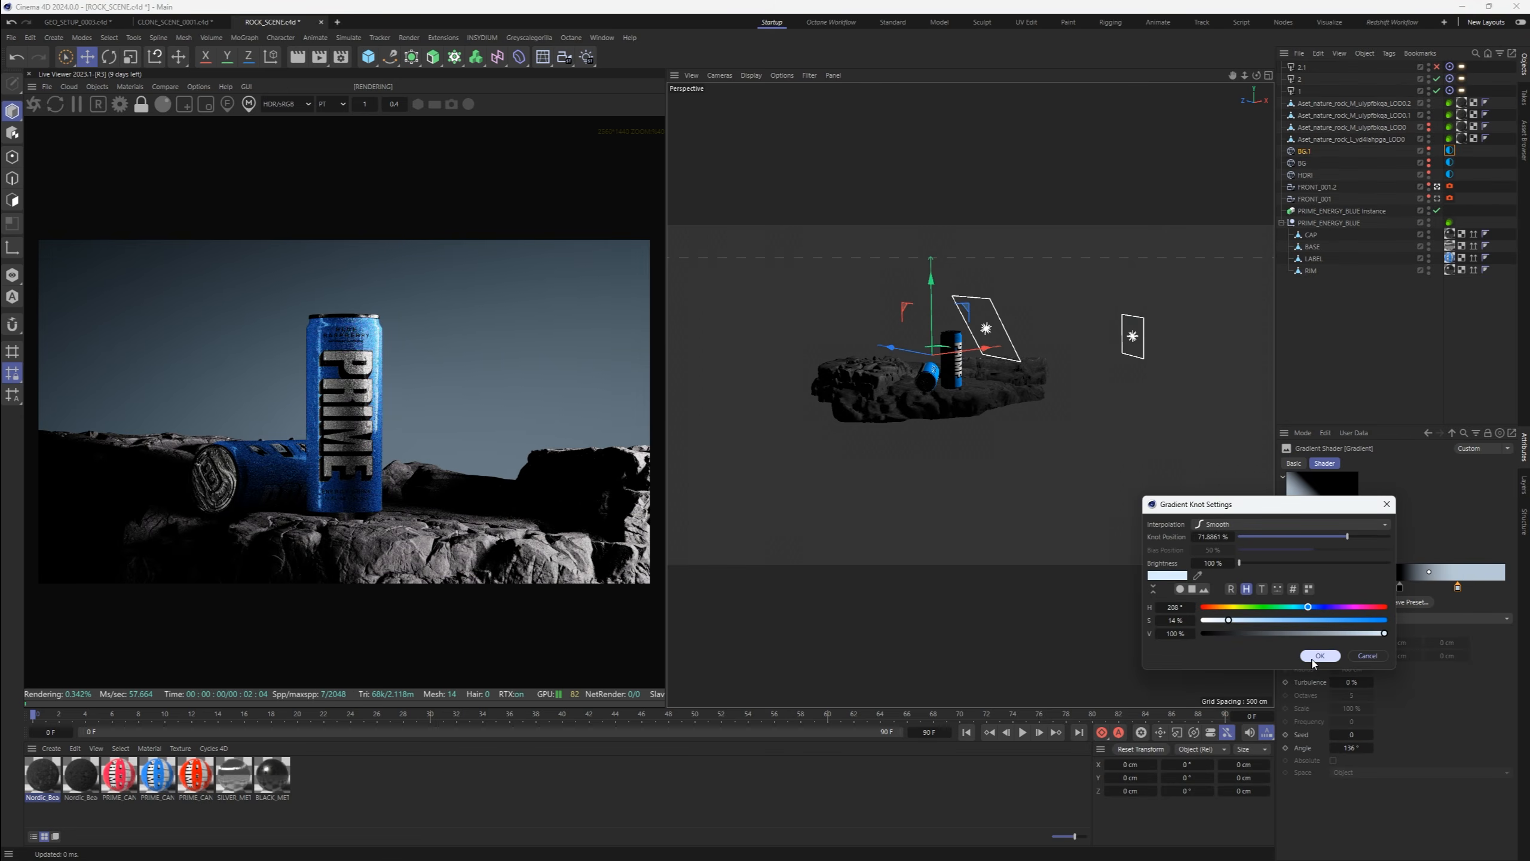
{"action": "left_click", "coordinate": [1314, 658]}
{"action": "double_click", "coordinate": [1458, 587]}
{"action": "left_click_drag", "start_coordinate": [1228, 620], "coordinate": [1201, 620]}
{"action": "left_click", "coordinate": [1319, 656]}
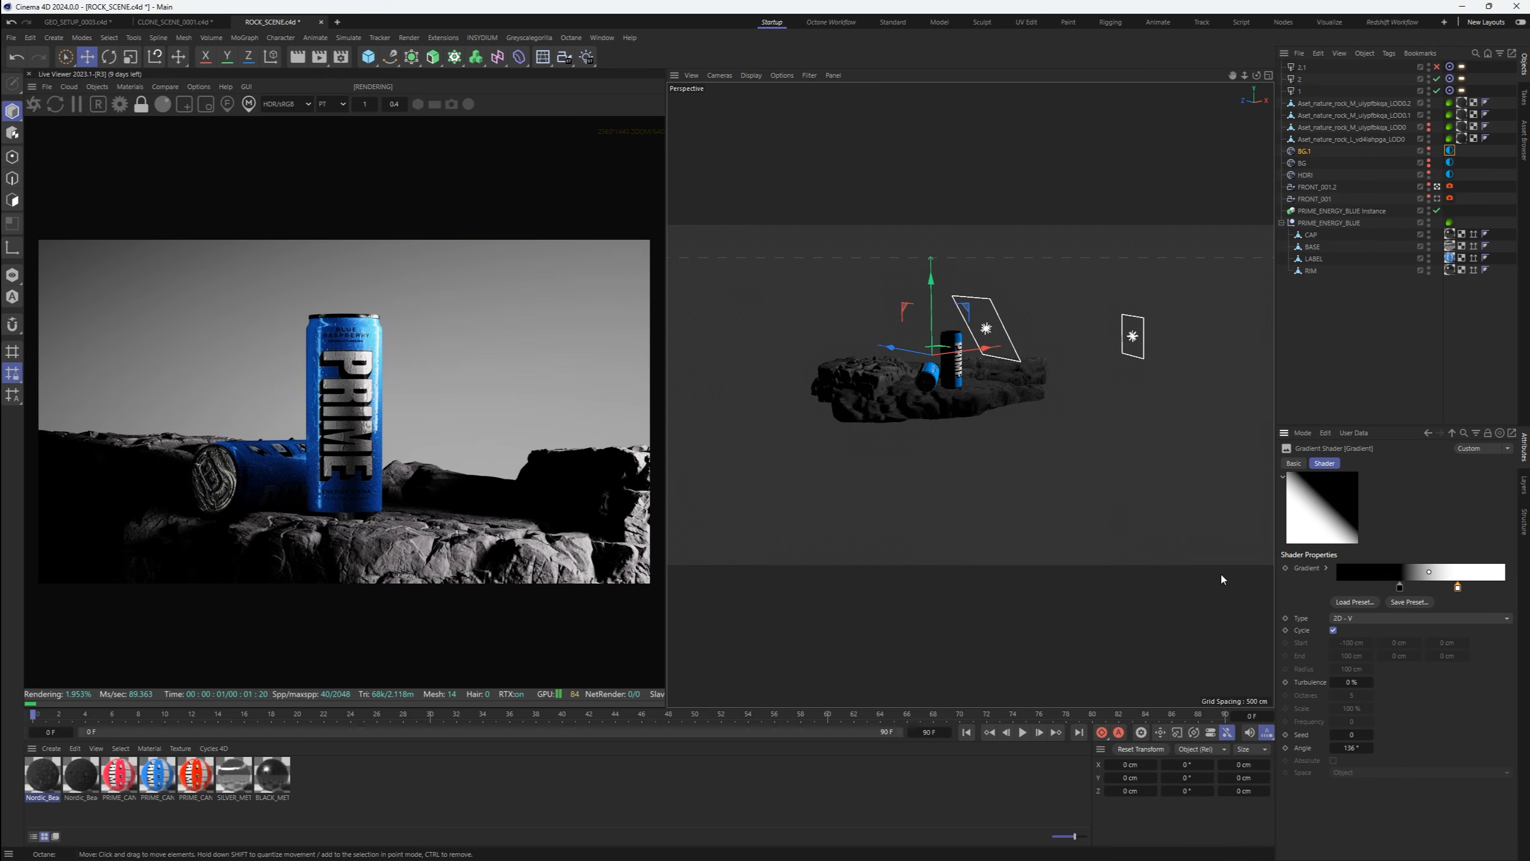
Reverse BG.1's gradient, set its angle to 223° and move the black and white knots closer together
{"action": "mouse_move", "coordinate": [1445, 590]}
{"action": "left_mouse_down"}
{"action": "mouse_move", "coordinate": [1366, 588]}
{"action": "mouse_move", "coordinate": [1454, 588]}
{"action": "mouse_move", "coordinate": [1434, 588]}
{"action": "left_mouse_up"}
{"action": "left_click_drag", "start_coordinate": [1341, 748], "coordinate": [1350, 747]}
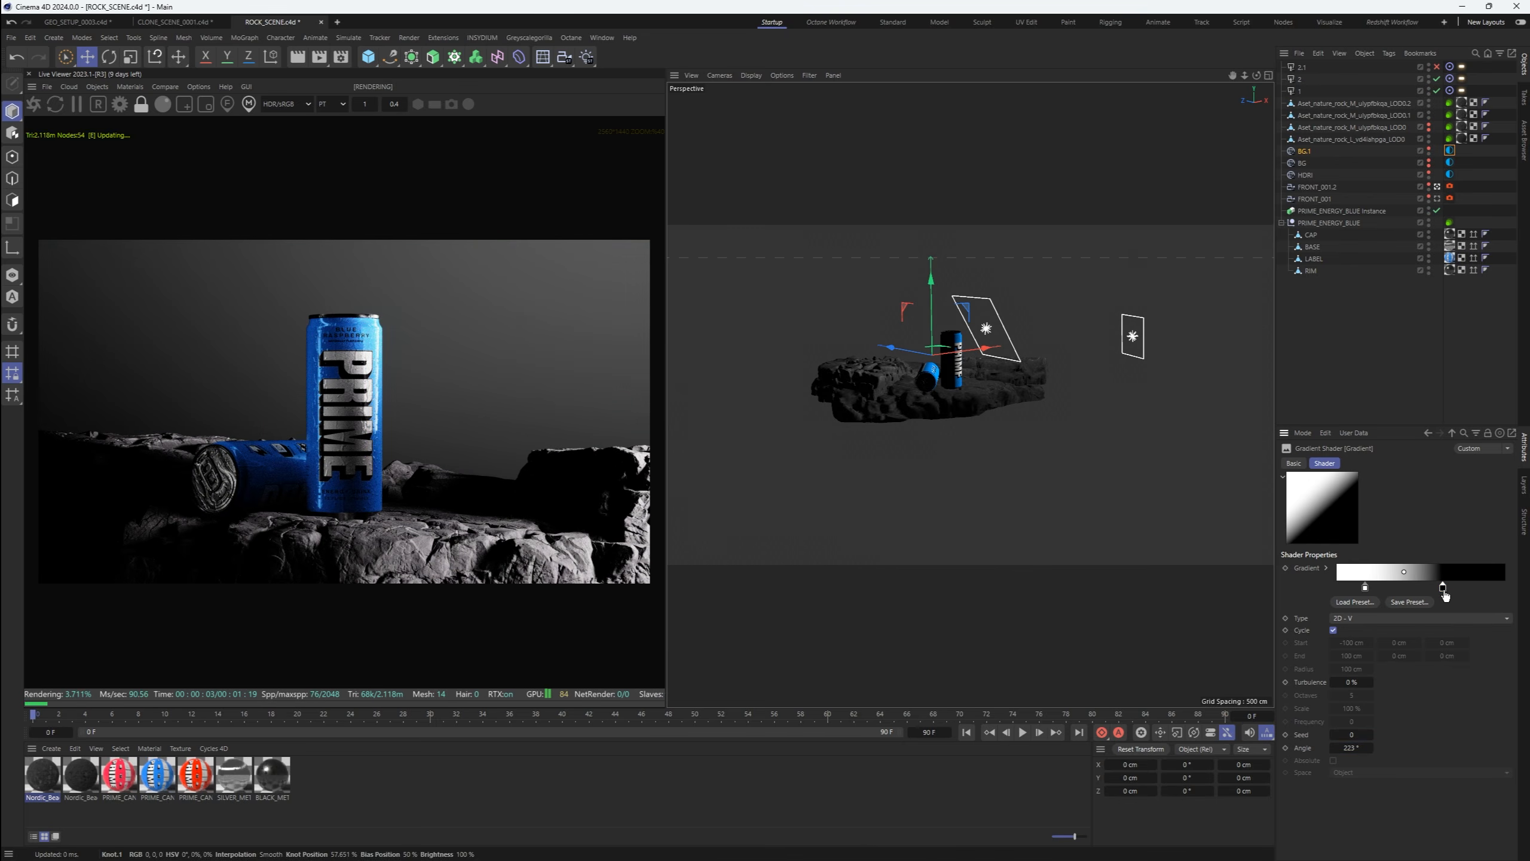
{"action": "mouse_move", "coordinate": [1443, 588]}
{"action": "left_mouse_down"}
{"action": "mouse_move", "coordinate": [1379, 588]}
{"action": "mouse_move", "coordinate": [1429, 595]}
{"action": "left_mouse_up"}
{"action": "left_click", "coordinate": [1366, 588]}
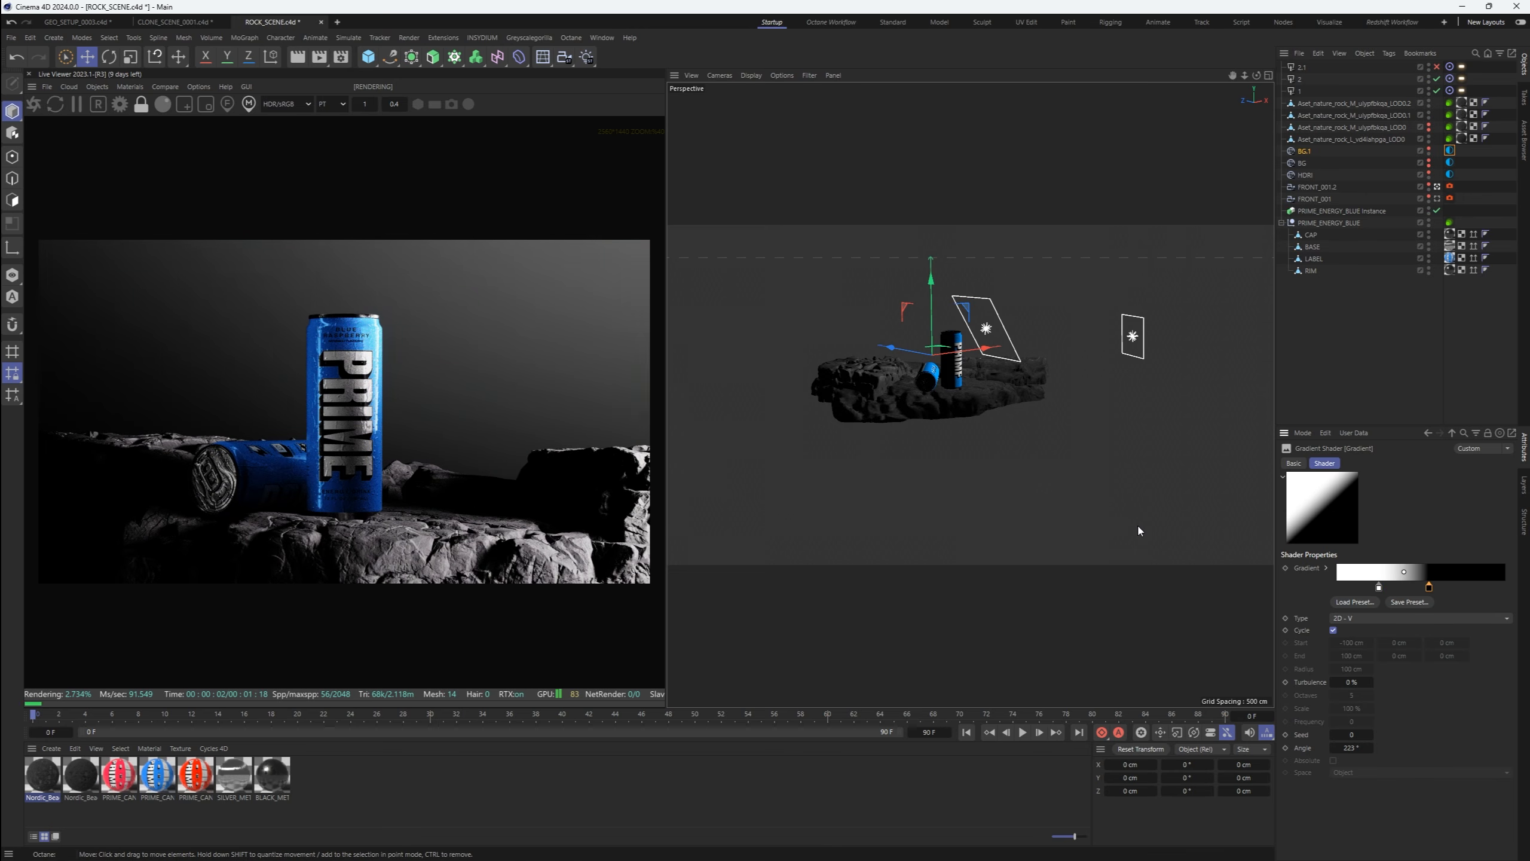
Disable the lying can instance, and set BG.1's gradient angle to 300° with its black knot farther from the white one
{"action": "left_click", "coordinate": [1437, 211]}
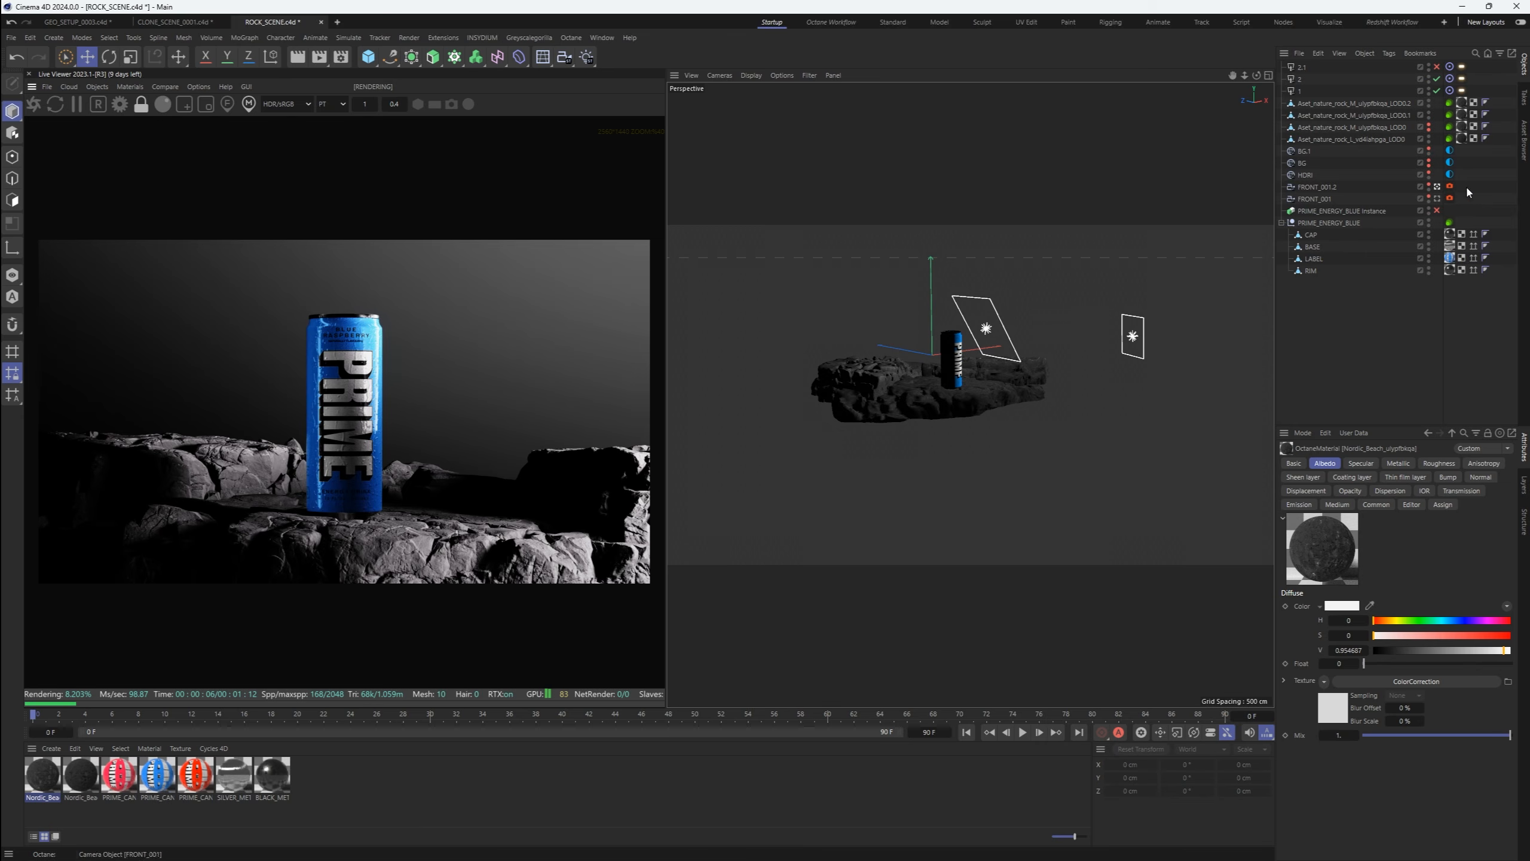
{"action": "left_click", "coordinate": [1449, 151]}
{"action": "left_click", "coordinate": [1426, 515]}
{"action": "left_click_drag", "start_coordinate": [1352, 748], "coordinate": [1356, 749]}
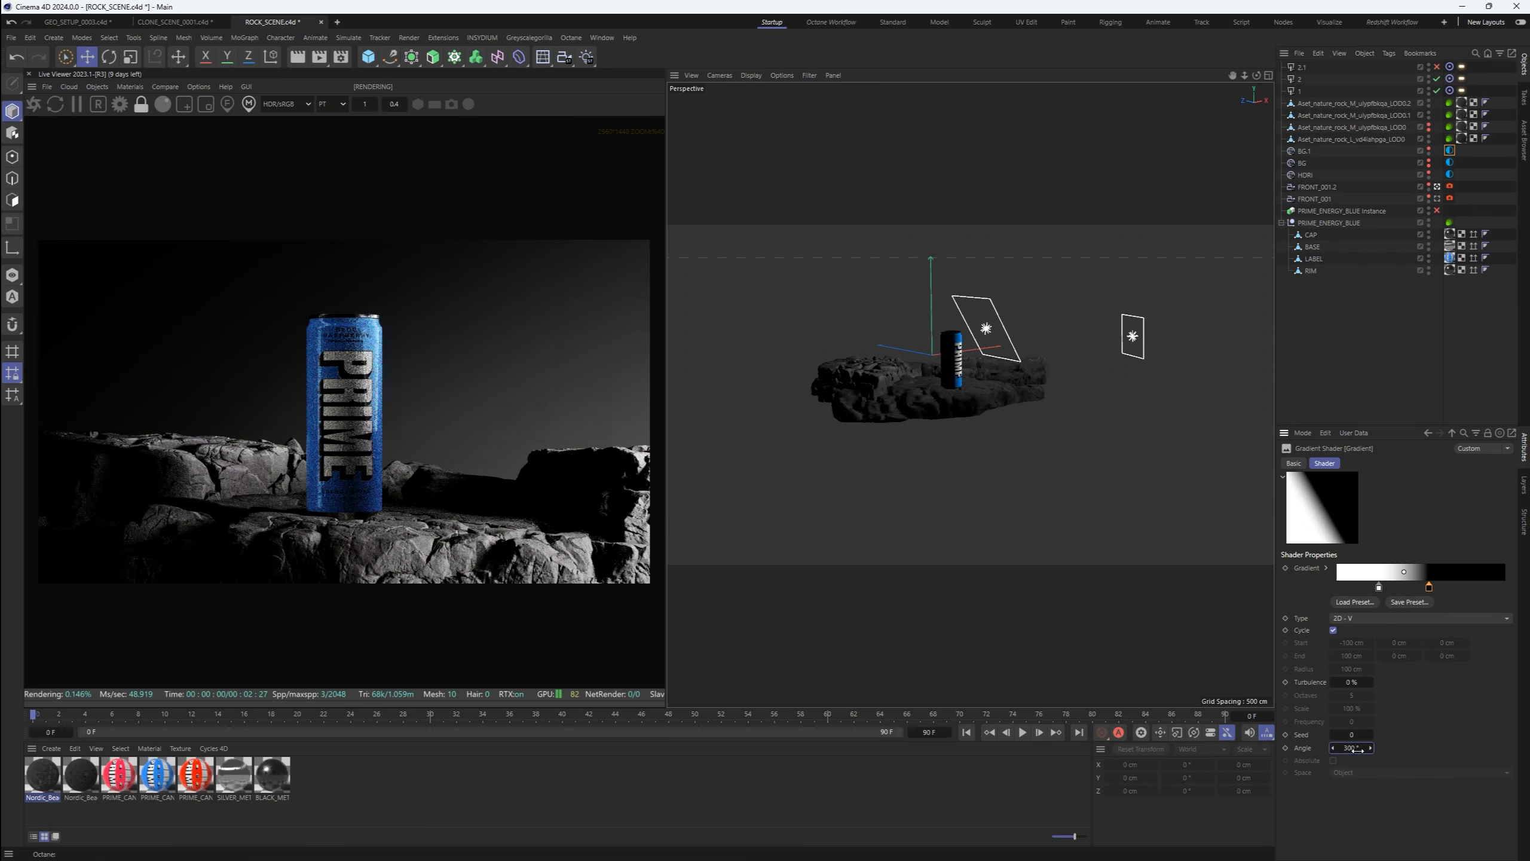
{"action": "left_click_drag", "start_coordinate": [1430, 587], "coordinate": [1437, 587]}
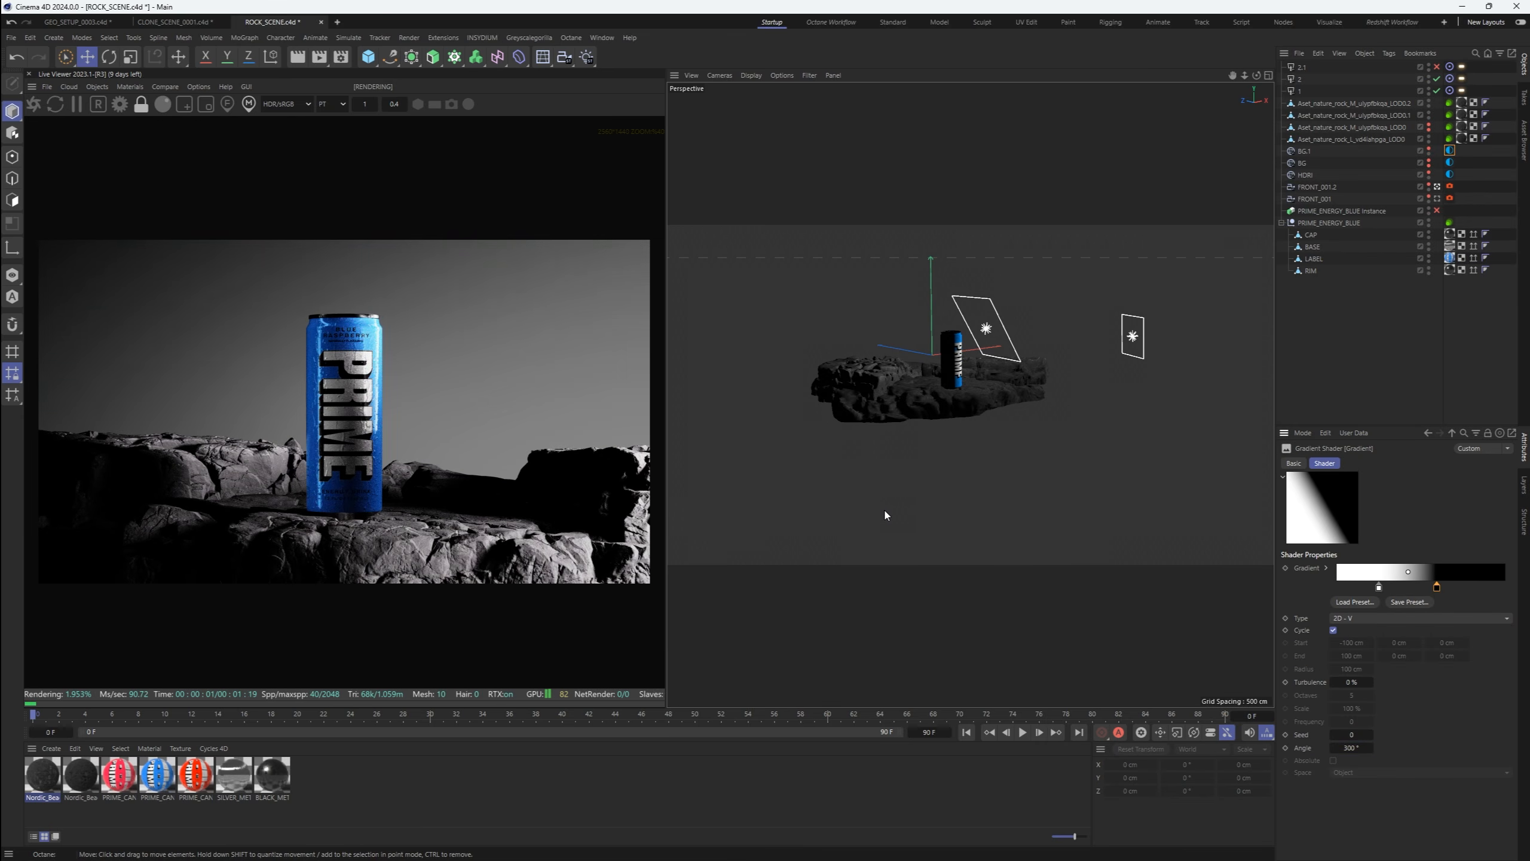
Raise light 2 and swing it around to above the rocks
{"action": "left_click", "coordinate": [1314, 82]}
{"action": "left_click_drag", "start_coordinate": [1132, 298], "coordinate": [1018, 302]}
Enable light 2.1 and lower it well beneath the rocks, to about X 882, Y -653, Z -435 cm
{"action": "left_click", "coordinate": [1437, 67]}
{"action": "left_click", "coordinate": [1299, 67]}
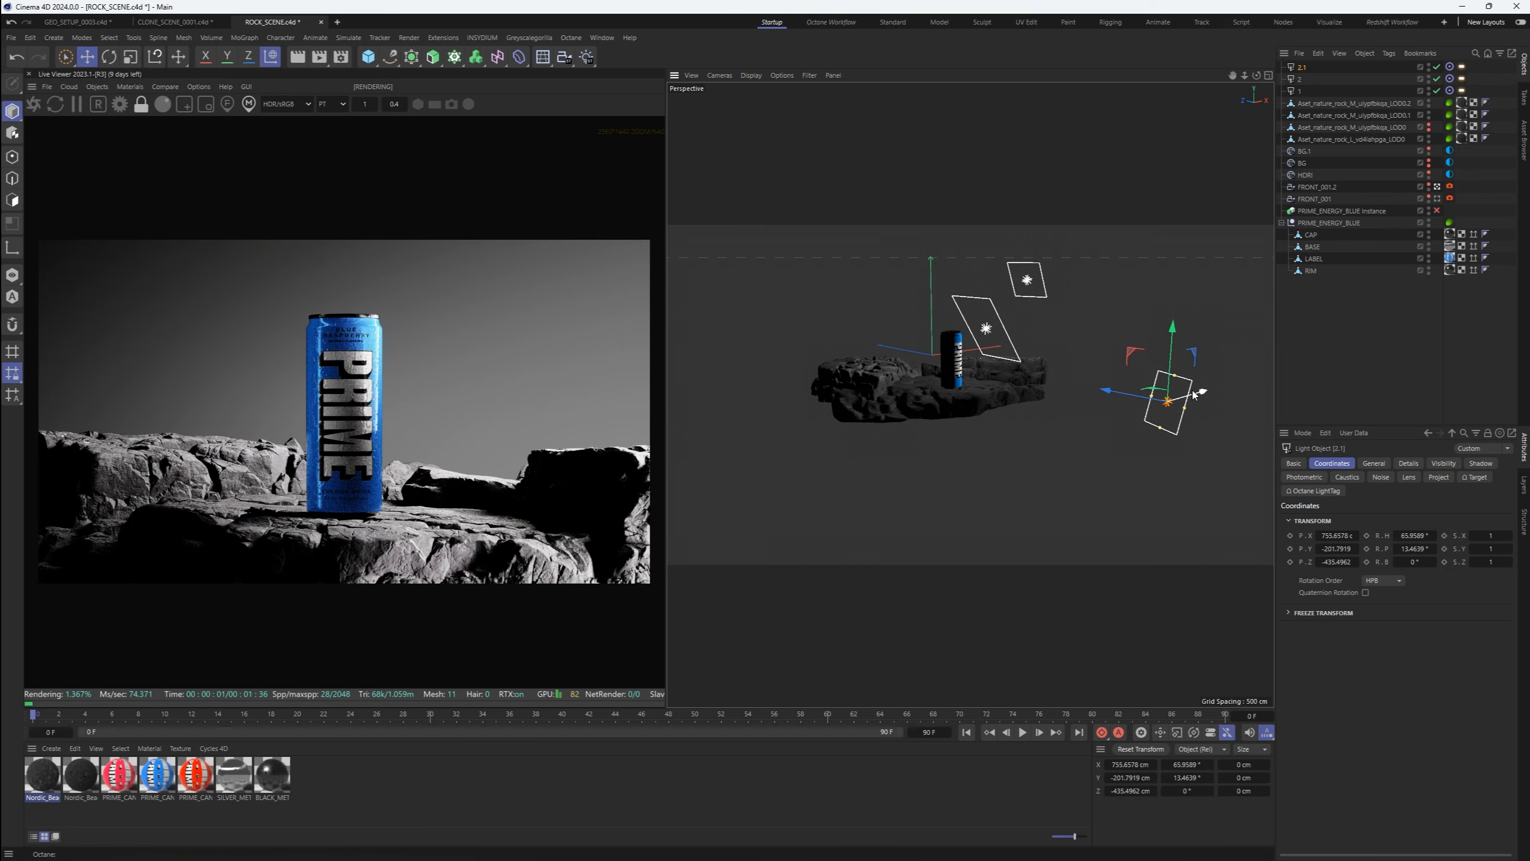
{"action": "left_click_drag", "start_coordinate": [1201, 391], "coordinate": [1080, 429]}
{"action": "left_click_drag", "start_coordinate": [1047, 401], "coordinate": [1207, 492]}
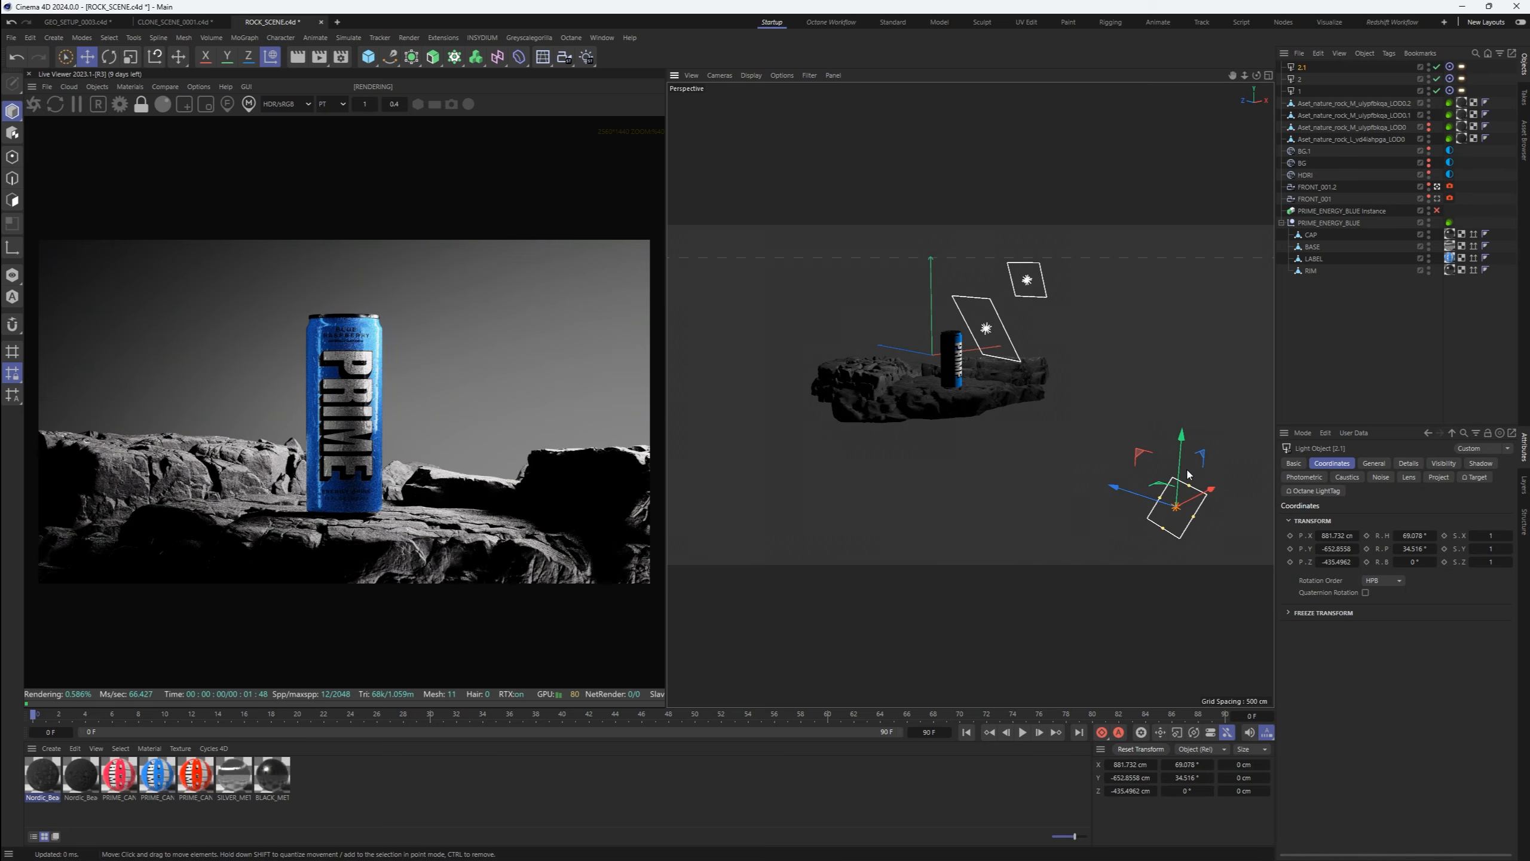
{"action": "scroll", "coordinate": [425, 450], "scroll_direction": "down", "scroll_amount": 1}
{"action": "scroll", "coordinate": [425, 452], "scroll_direction": "up", "scroll_amount": 1}
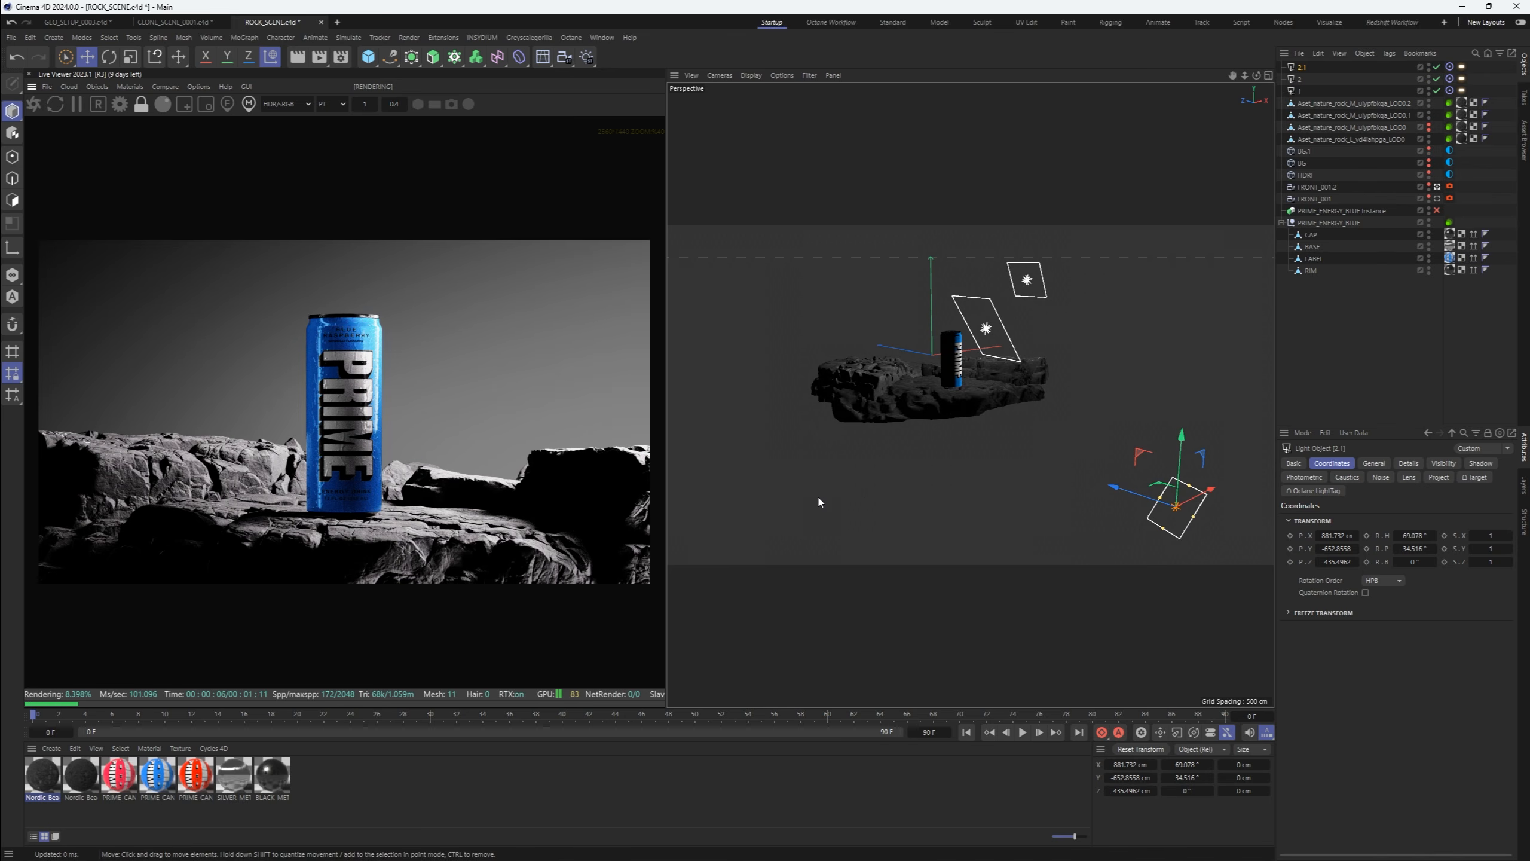
Open the Nordic_Beach_vd4iahpga rock material in the Octane Node Editor and adjust the gamma of its roughness Color Correction node
{"action": "left_click", "coordinate": [80, 775]}
{"action": "left_click", "coordinate": [130, 86]}
{"action": "left_click", "coordinate": [151, 105]}
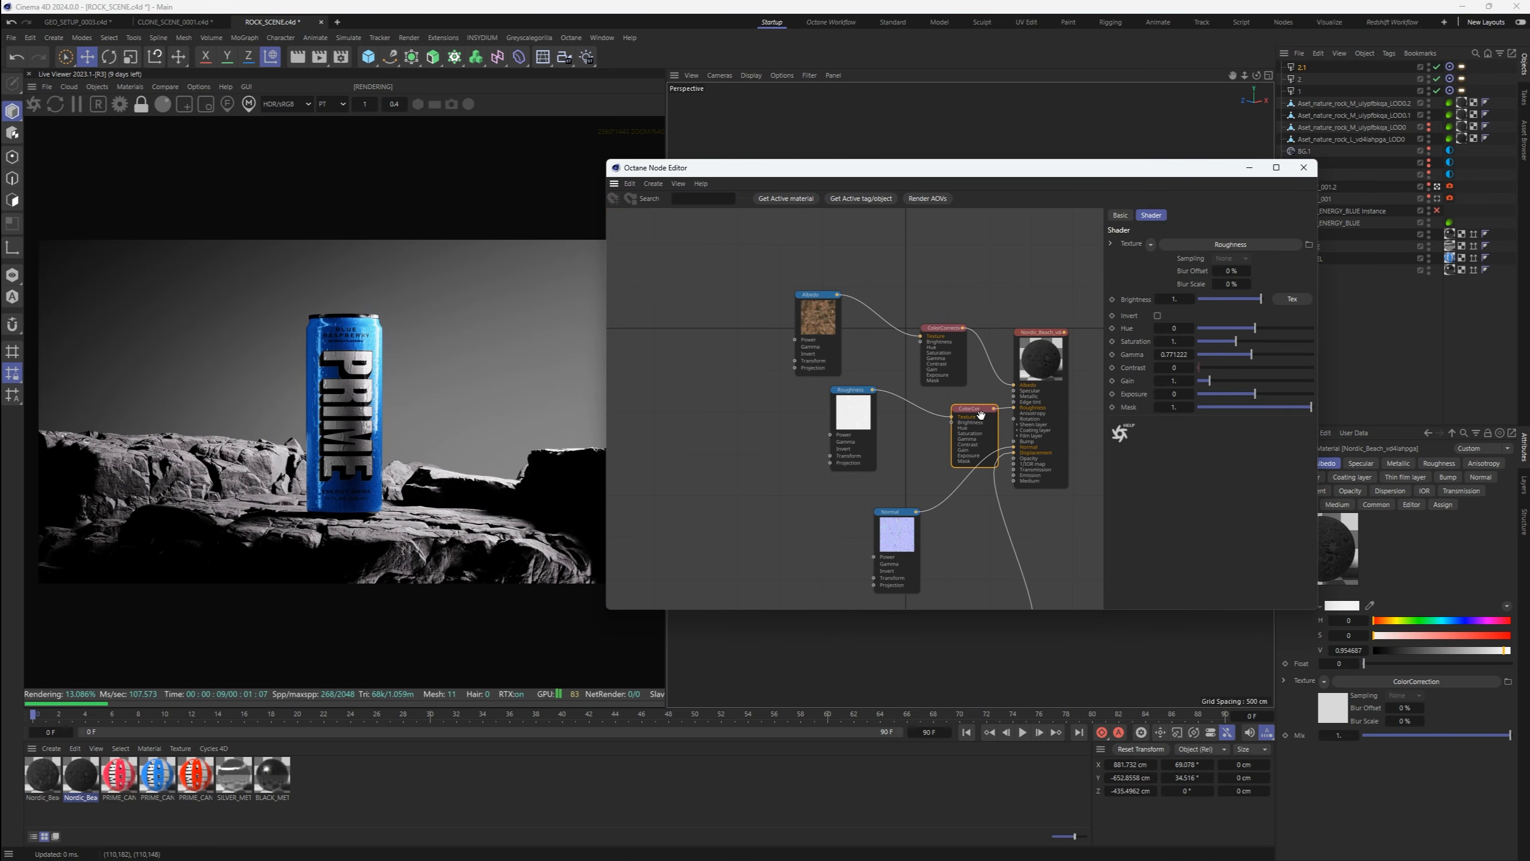
{"action": "left_click_drag", "start_coordinate": [1251, 354], "coordinate": [1259, 358]}
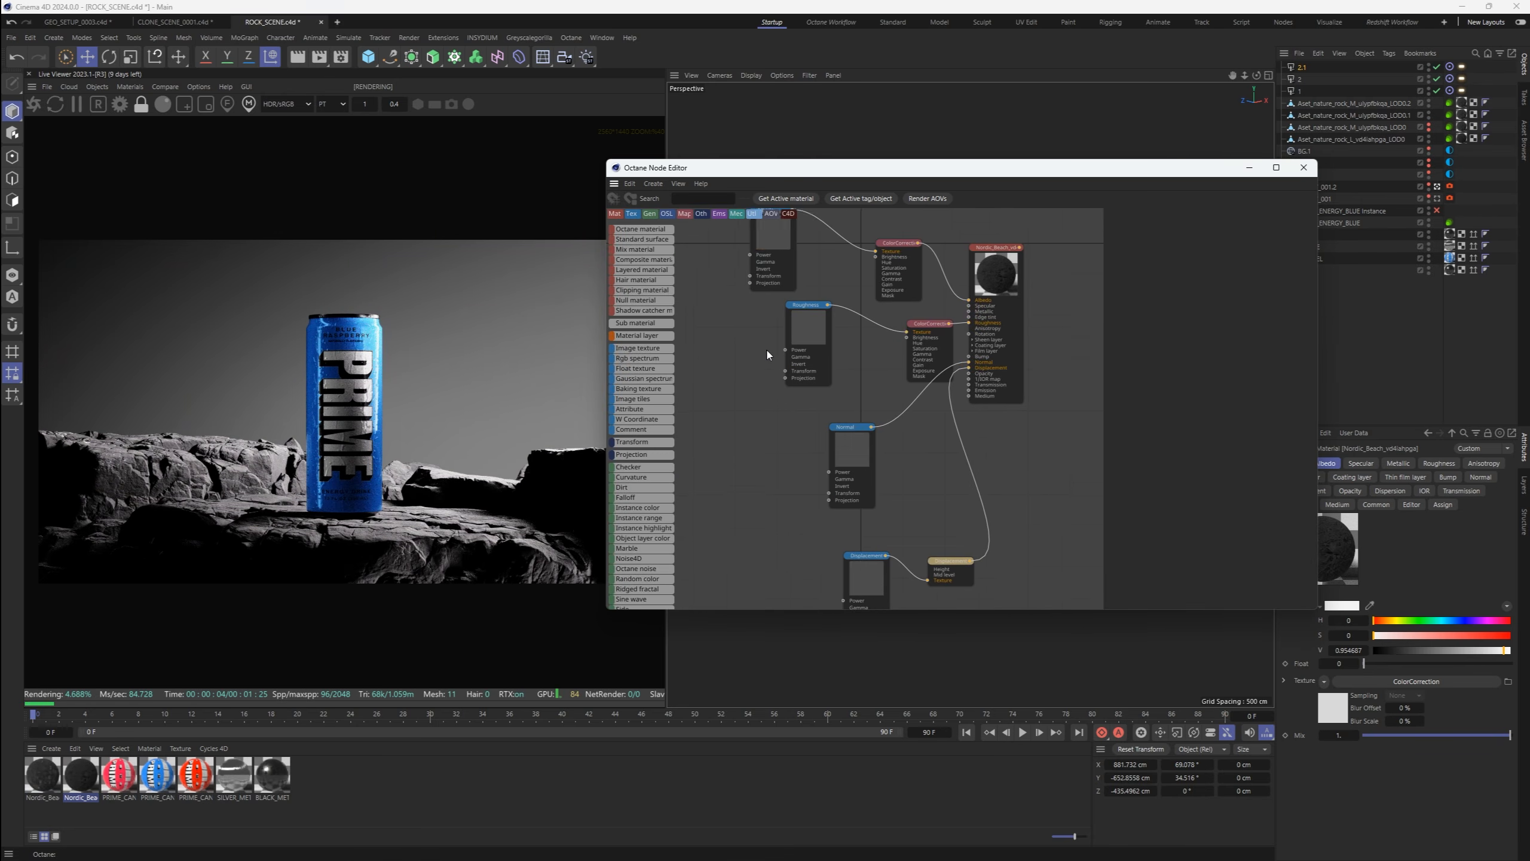
Add an Octane Noise node to the rock material's Bump input and give it Transform and Texture Projection nodes
{"action": "left_click_drag", "start_coordinate": [639, 567], "coordinate": [783, 480]}
{"action": "middle_click_drag", "start_coordinate": [963, 351], "coordinate": [1068, 291]}
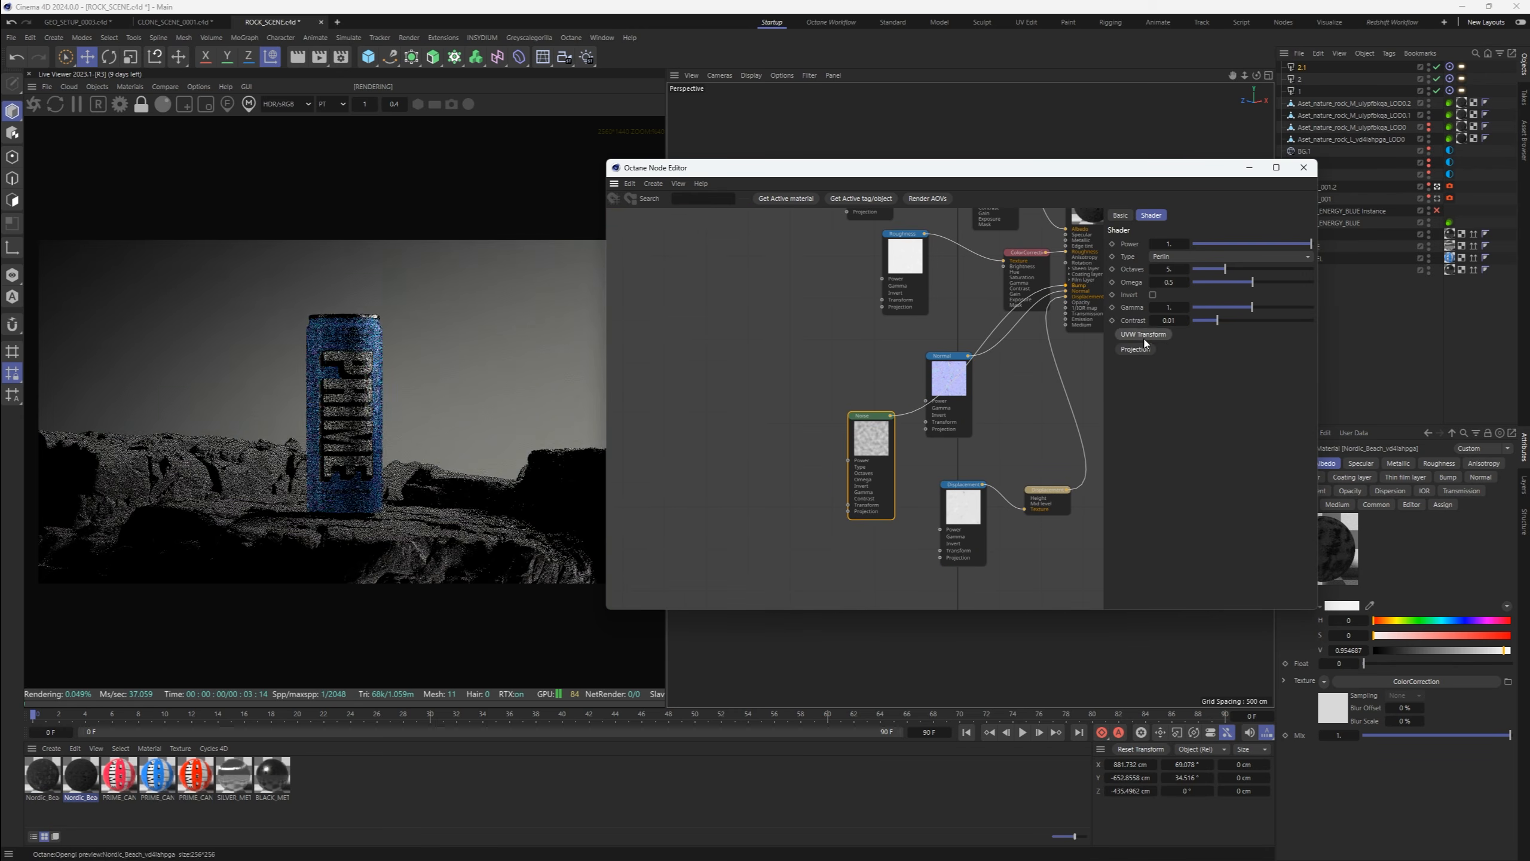
{"action": "left_click", "coordinate": [1135, 349]}
{"action": "left_click", "coordinate": [1143, 335]}
Solo the noise node while scaling its Transform uniformly to about 0.085, and turn the solo preview off
{"action": "left_click", "coordinate": [868, 416]}
{"action": "key", "text": "s"}
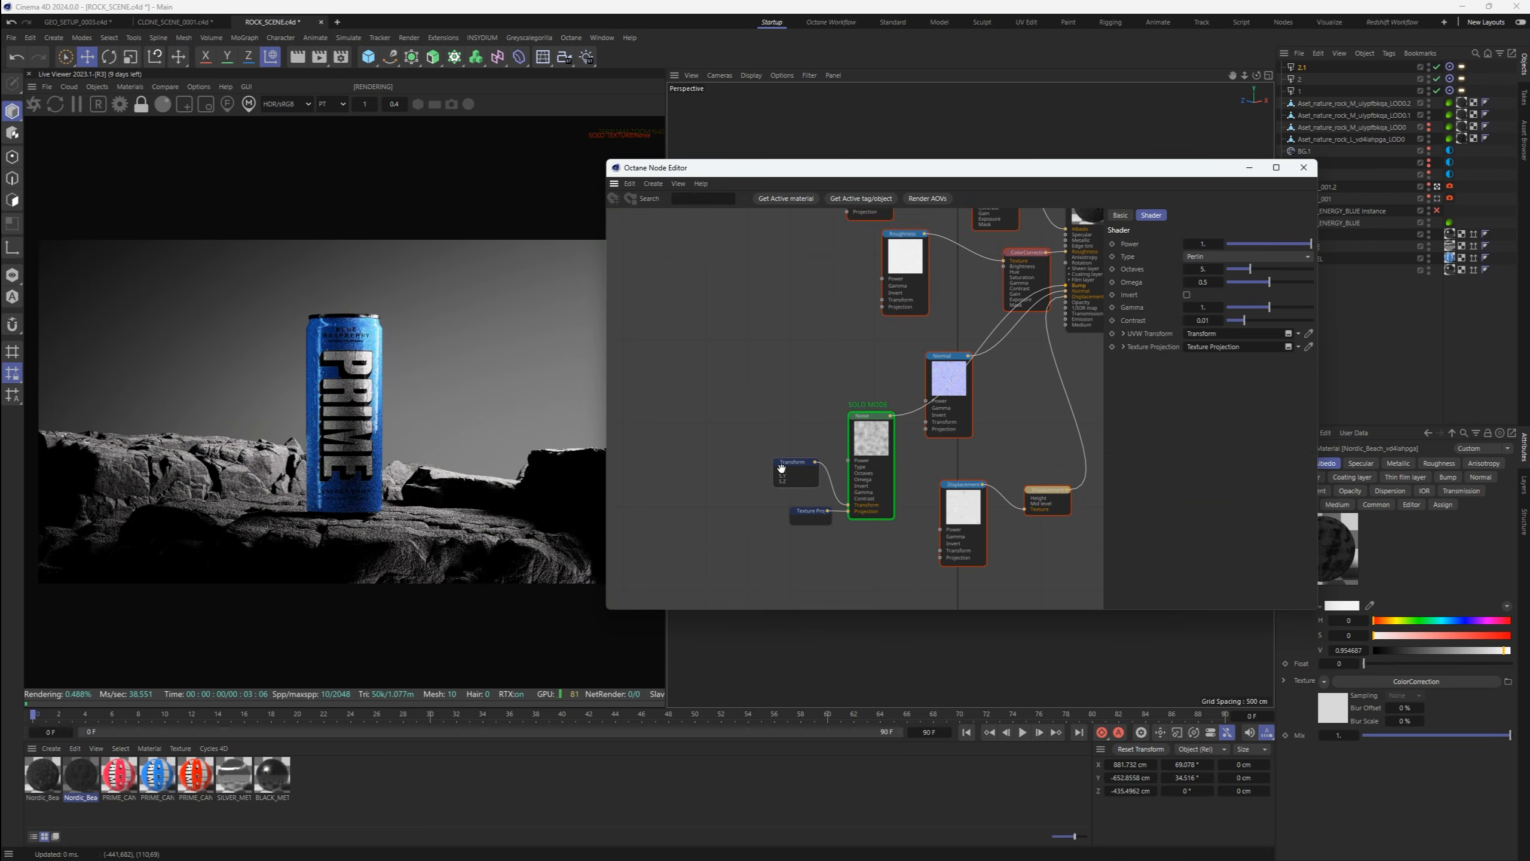
{"action": "left_click", "coordinate": [794, 463]}
{"action": "left_click_drag", "start_coordinate": [1279, 359], "coordinate": [1246, 358]}
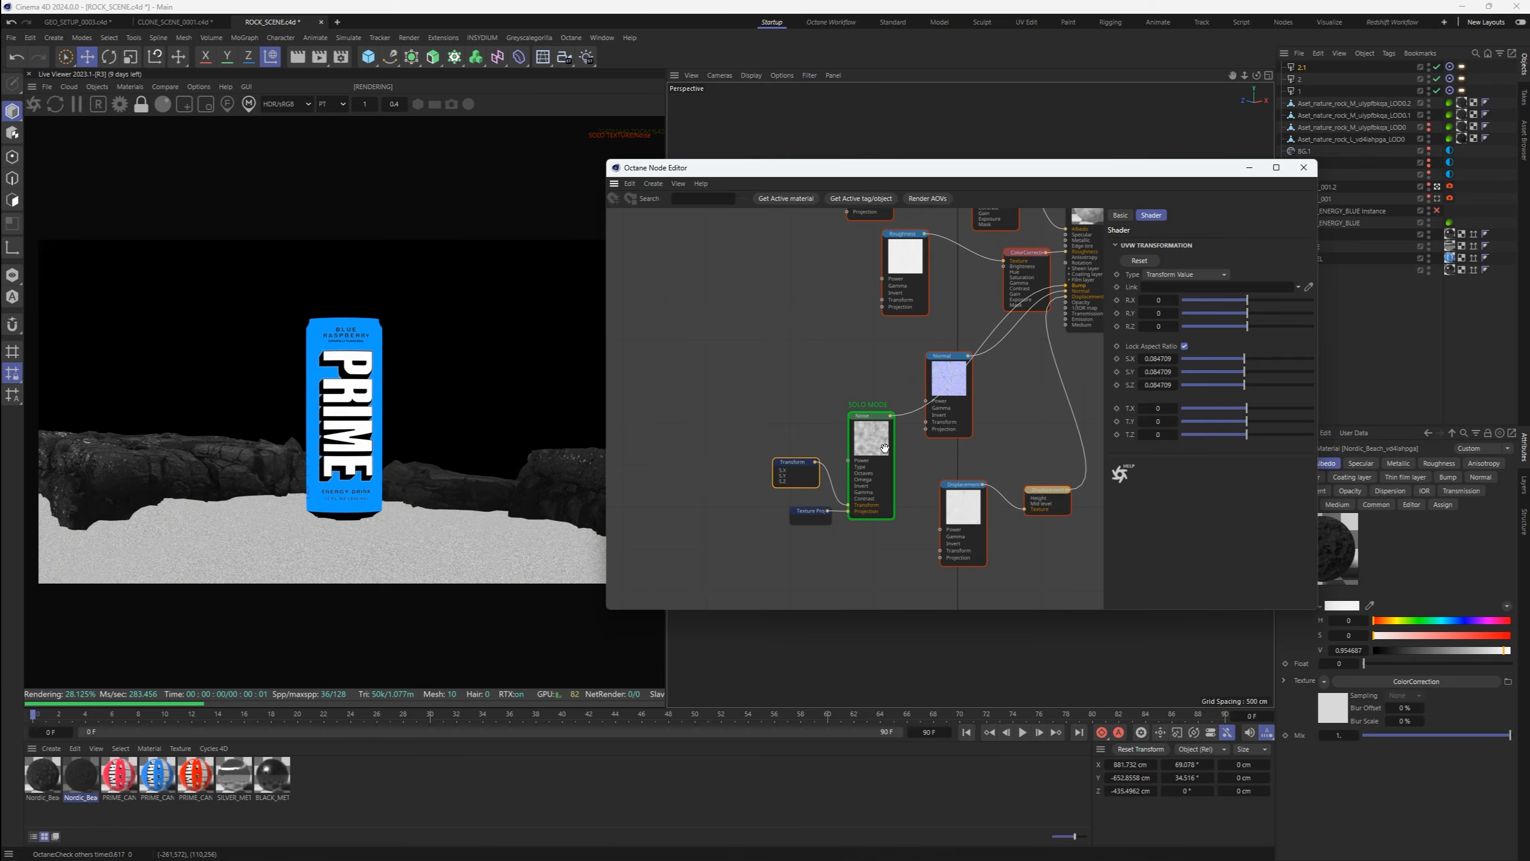
{"action": "left_click", "coordinate": [885, 448]}
{"action": "key", "text": "s"}
Set the bump noise to 1 octave, omega about 0.094, power about 0.51 and gamma about 4.84
{"action": "scroll", "coordinate": [386, 524], "scroll_direction": "up", "scroll_amount": 7}
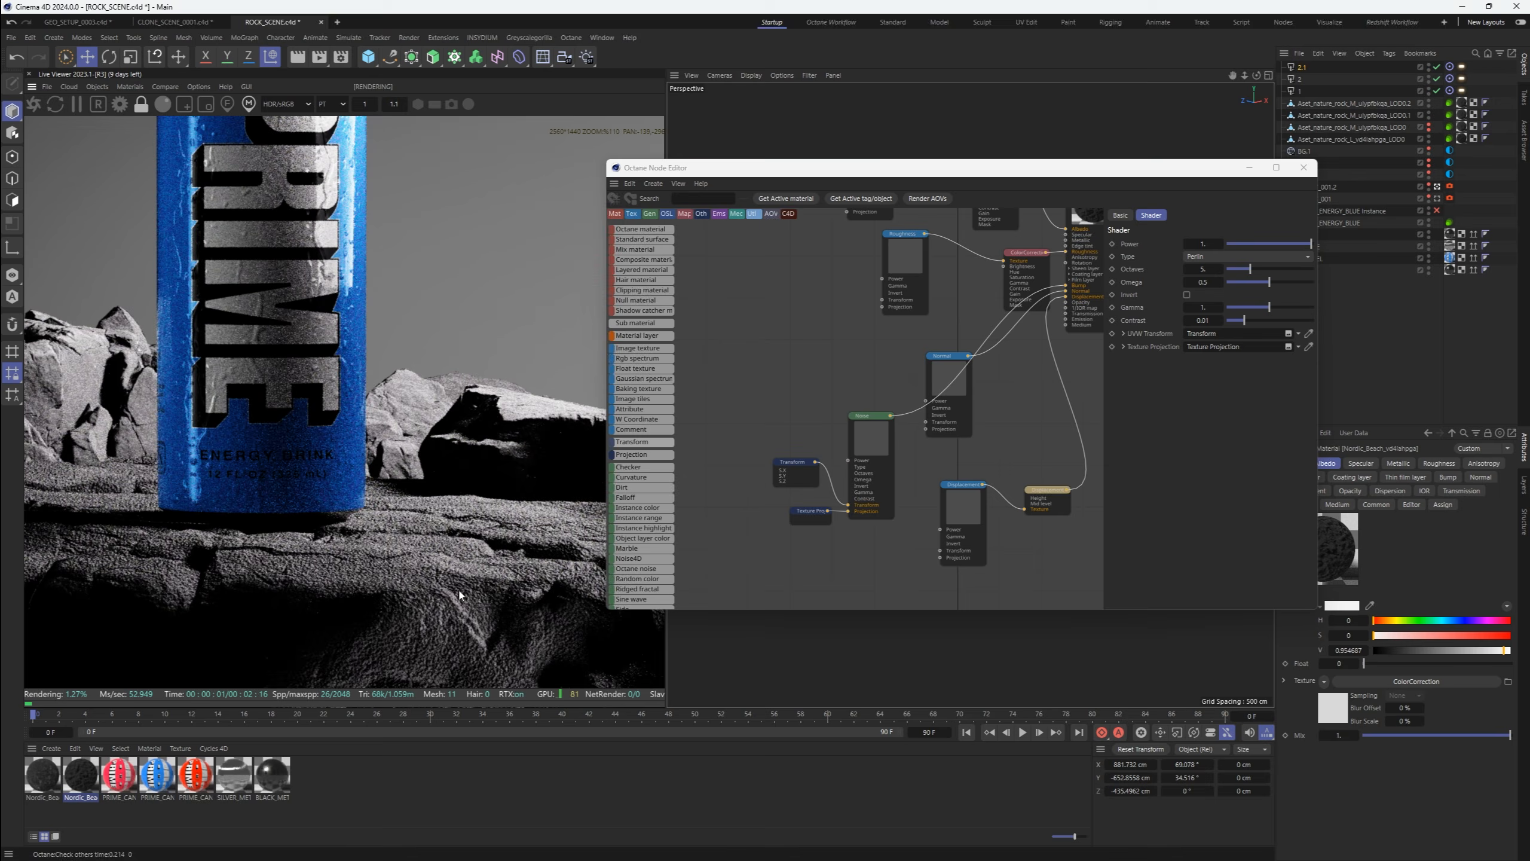
{"action": "mouse_move", "coordinate": [1250, 269]}
{"action": "left_mouse_down"}
{"action": "mouse_move", "coordinate": [1227, 269]}
{"action": "mouse_move", "coordinate": [1236, 282]}
{"action": "left_mouse_up"}
{"action": "left_click_drag", "start_coordinate": [1270, 307], "coordinate": [1279, 307]}
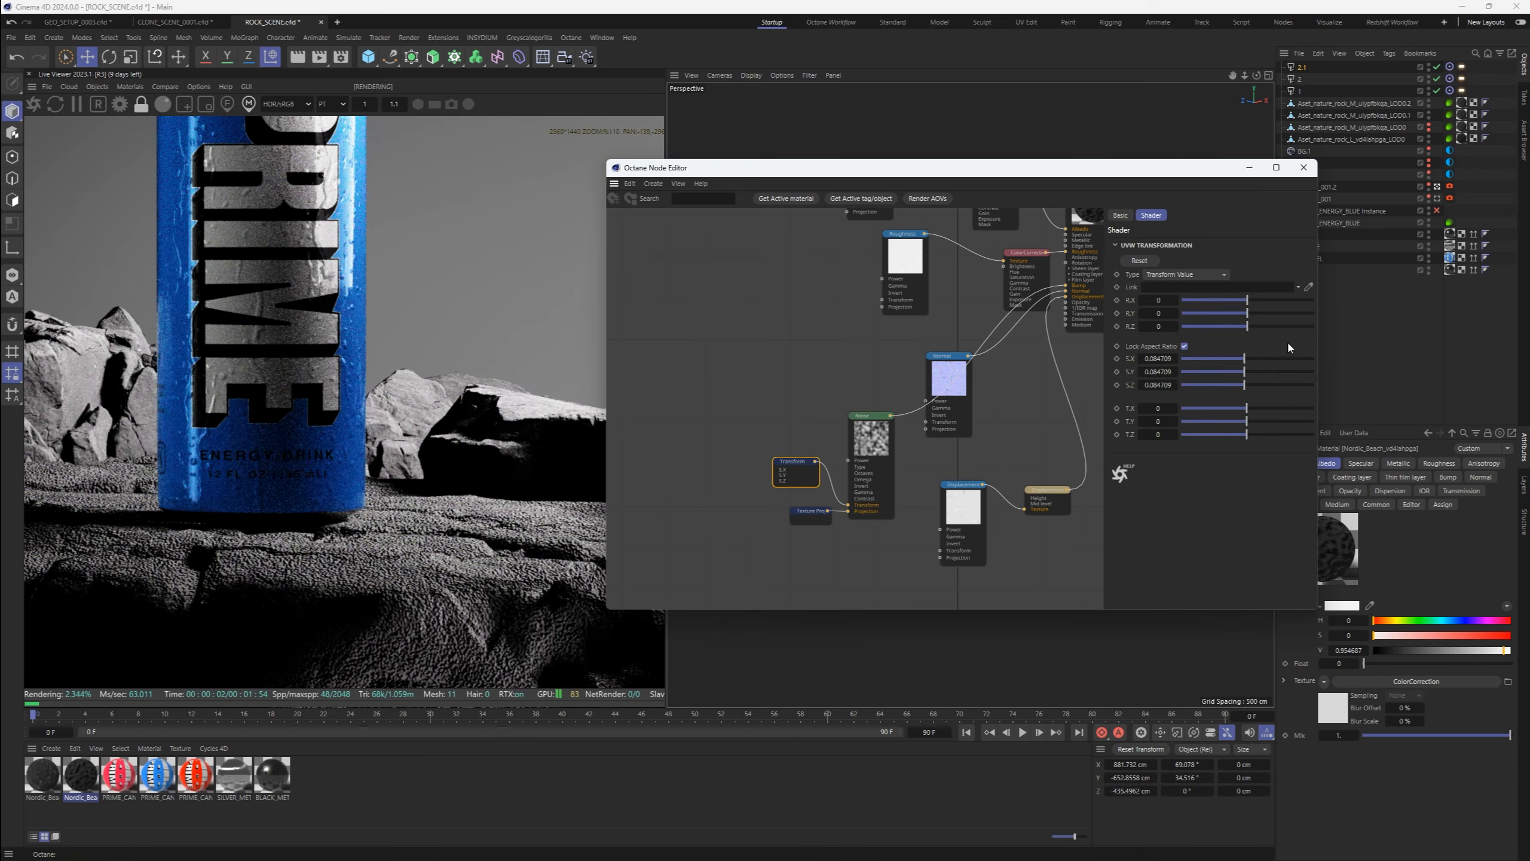
{"action": "left_click", "coordinate": [1271, 243]}
{"action": "left_click_drag", "start_coordinate": [1277, 307], "coordinate": [1284, 307]}
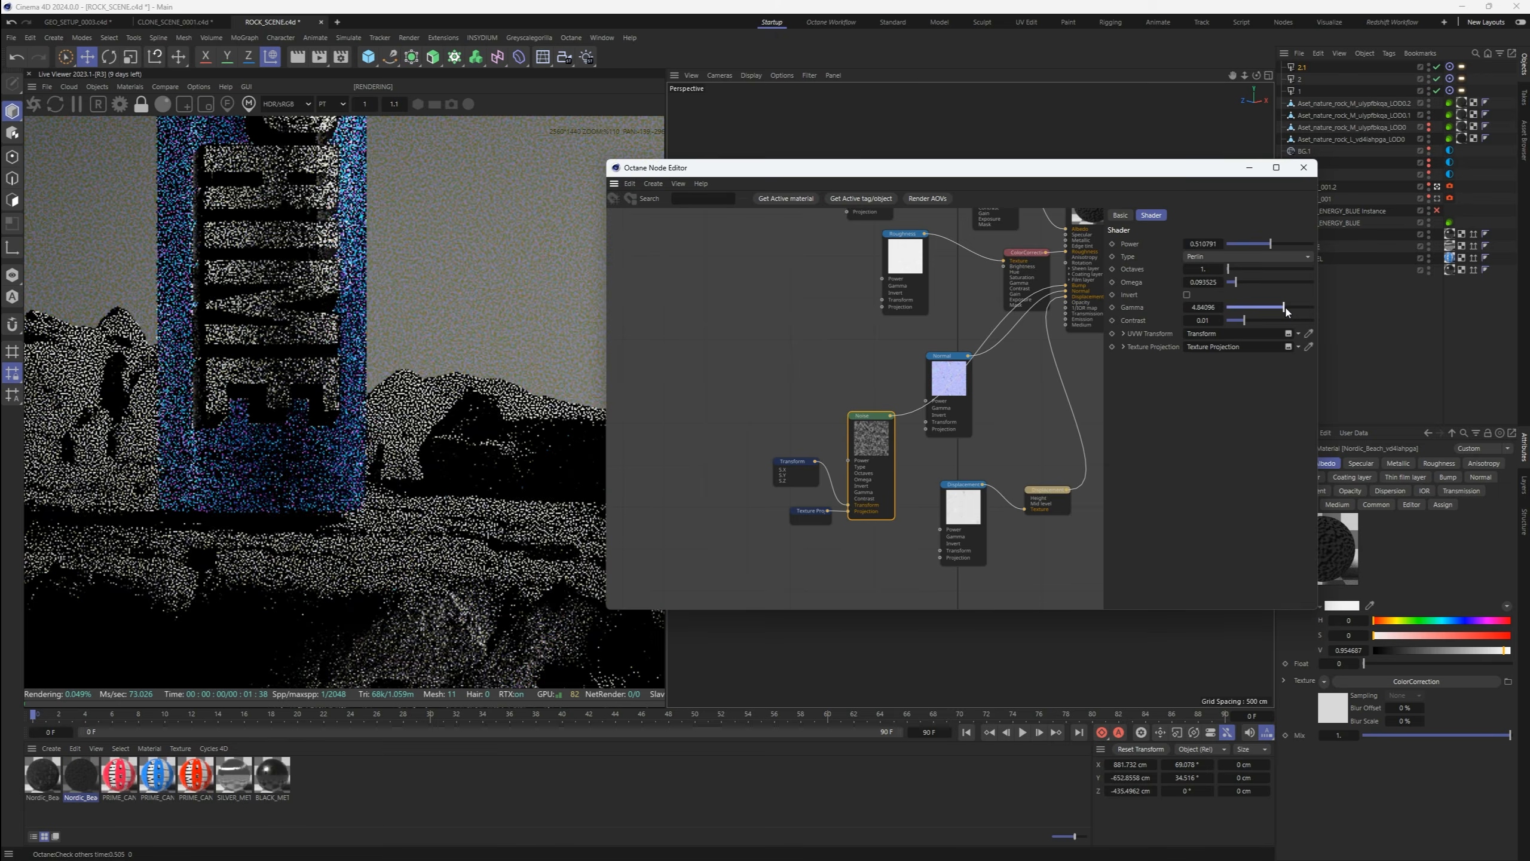
Fine-tune the bump noise and reduce its Transform's uniform scale to about 0.0385
{"action": "scroll", "coordinate": [387, 501], "scroll_direction": "down", "scroll_amount": 3}
{"action": "scroll", "coordinate": [387, 501], "scroll_direction": "up", "scroll_amount": 6}
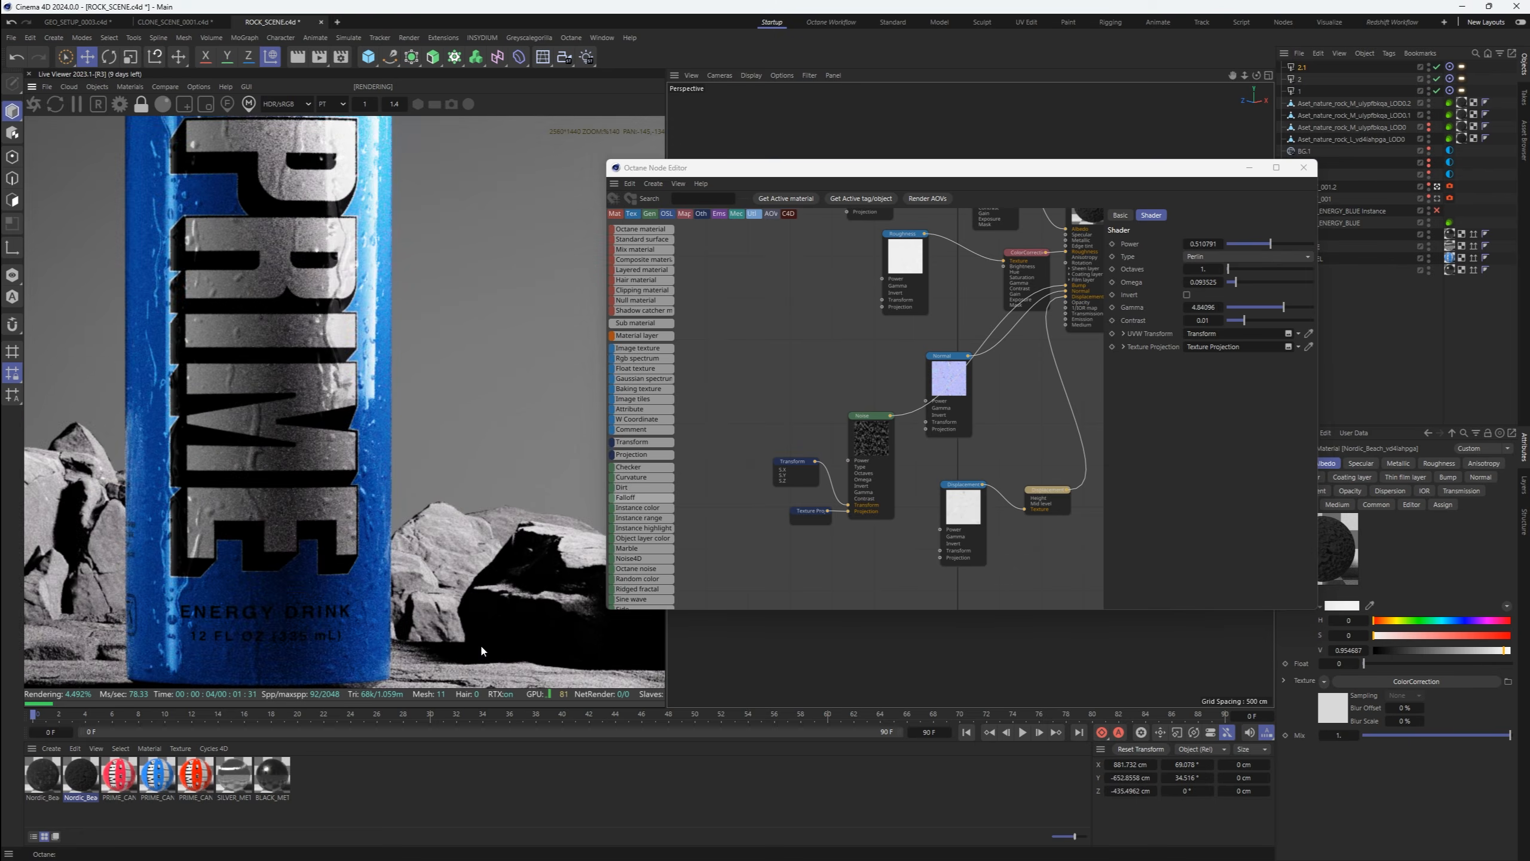
{"action": "left_click", "coordinate": [892, 425]}
{"action": "left_click_drag", "start_coordinate": [1285, 306], "coordinate": [1289, 319]}
{"action": "left_click", "coordinate": [809, 480]}
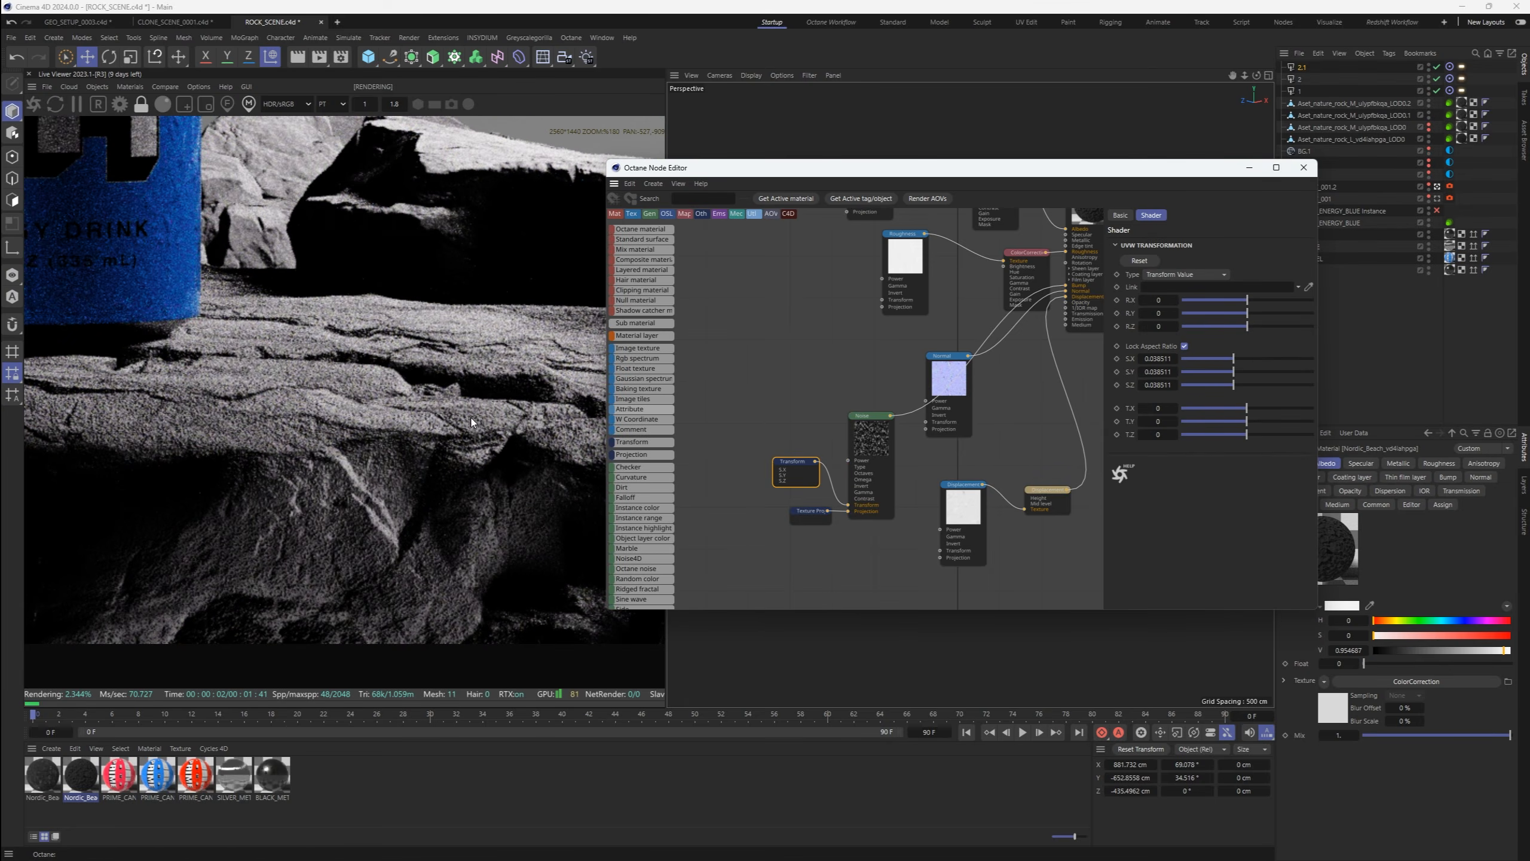
Reduce the bump noise's Transform scale to about 0.0215 and, after testing 1 cm, set the rock's displacement height to 5 cm
{"action": "scroll", "coordinate": [294, 474], "scroll_direction": "down", "scroll_amount": 6}
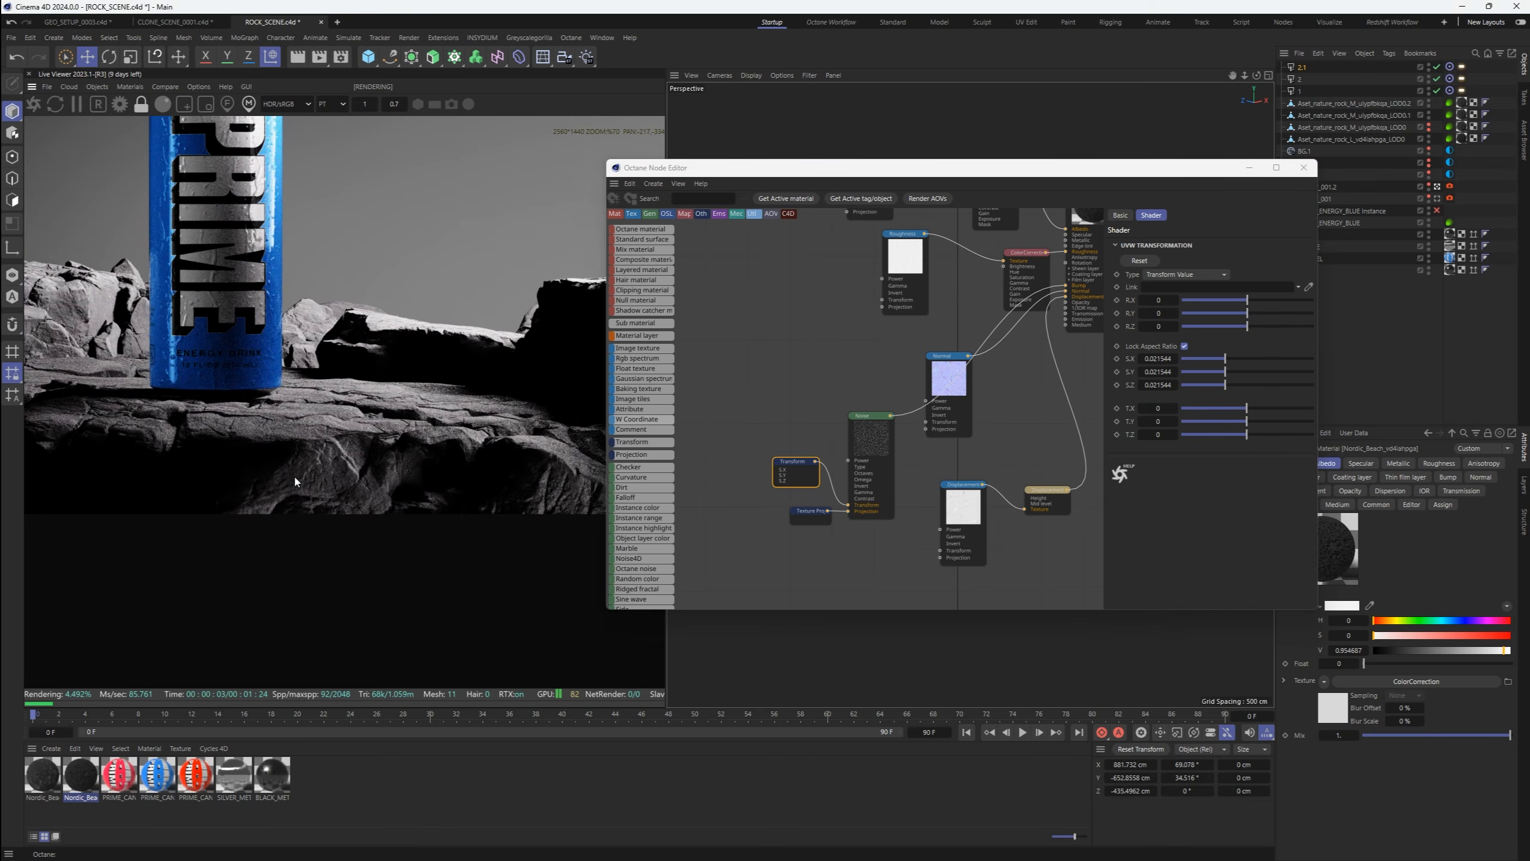
{"action": "scroll", "coordinate": [439, 537], "scroll_direction": "up", "scroll_amount": 2}
{"action": "left_click", "coordinate": [1048, 506]}
{"action": "left_click_drag", "start_coordinate": [404, 540], "coordinate": [500, 417]}
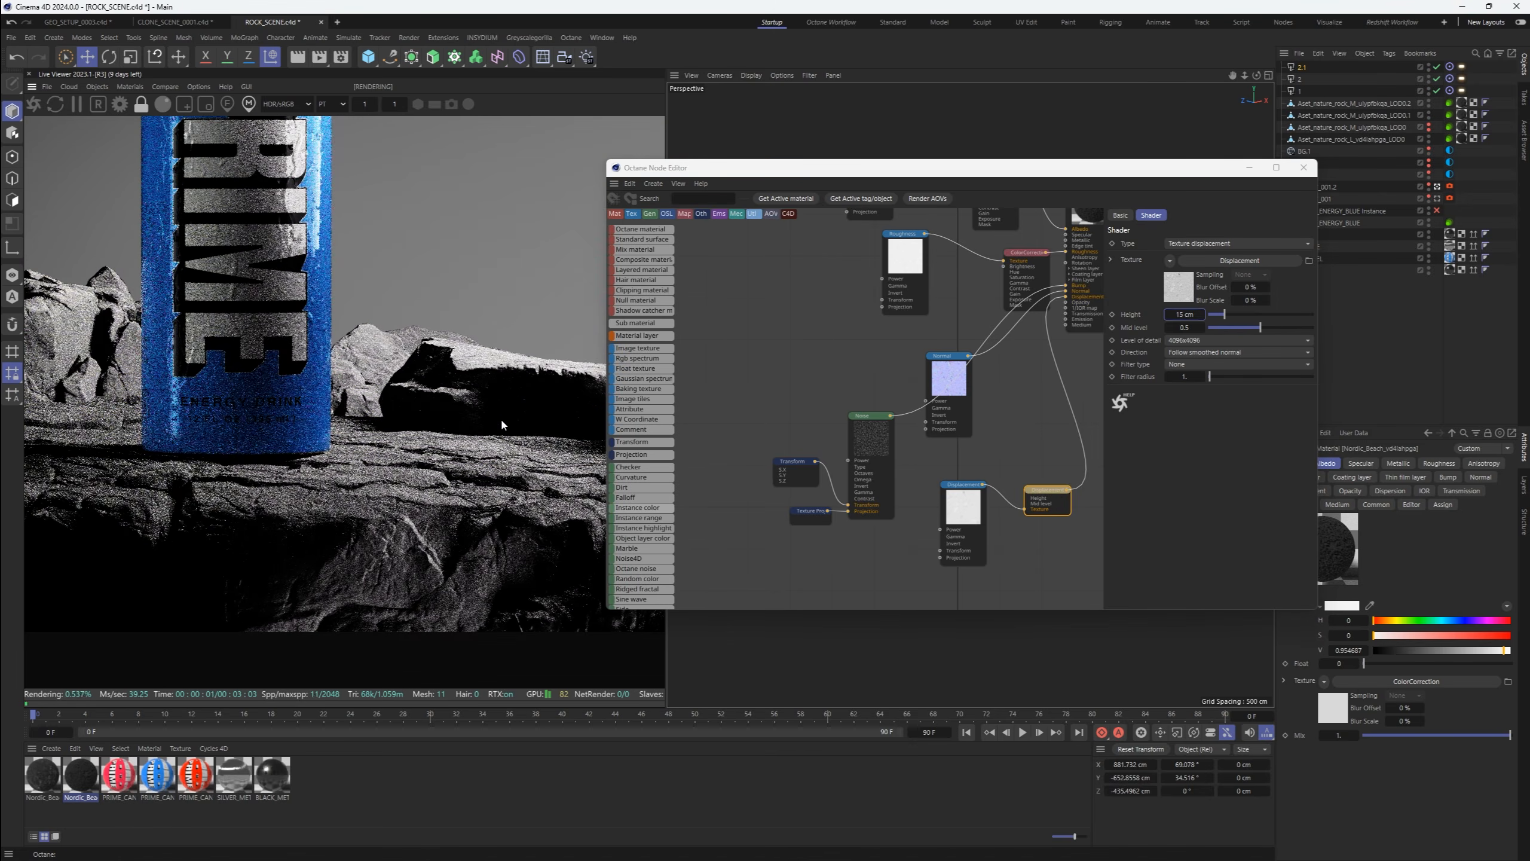
{"action": "double_click", "coordinate": [1181, 314]}
{"action": "type", "text": "1"}
{"action": "key", "text": "Return"}
{"action": "double_click", "coordinate": [1186, 314]}
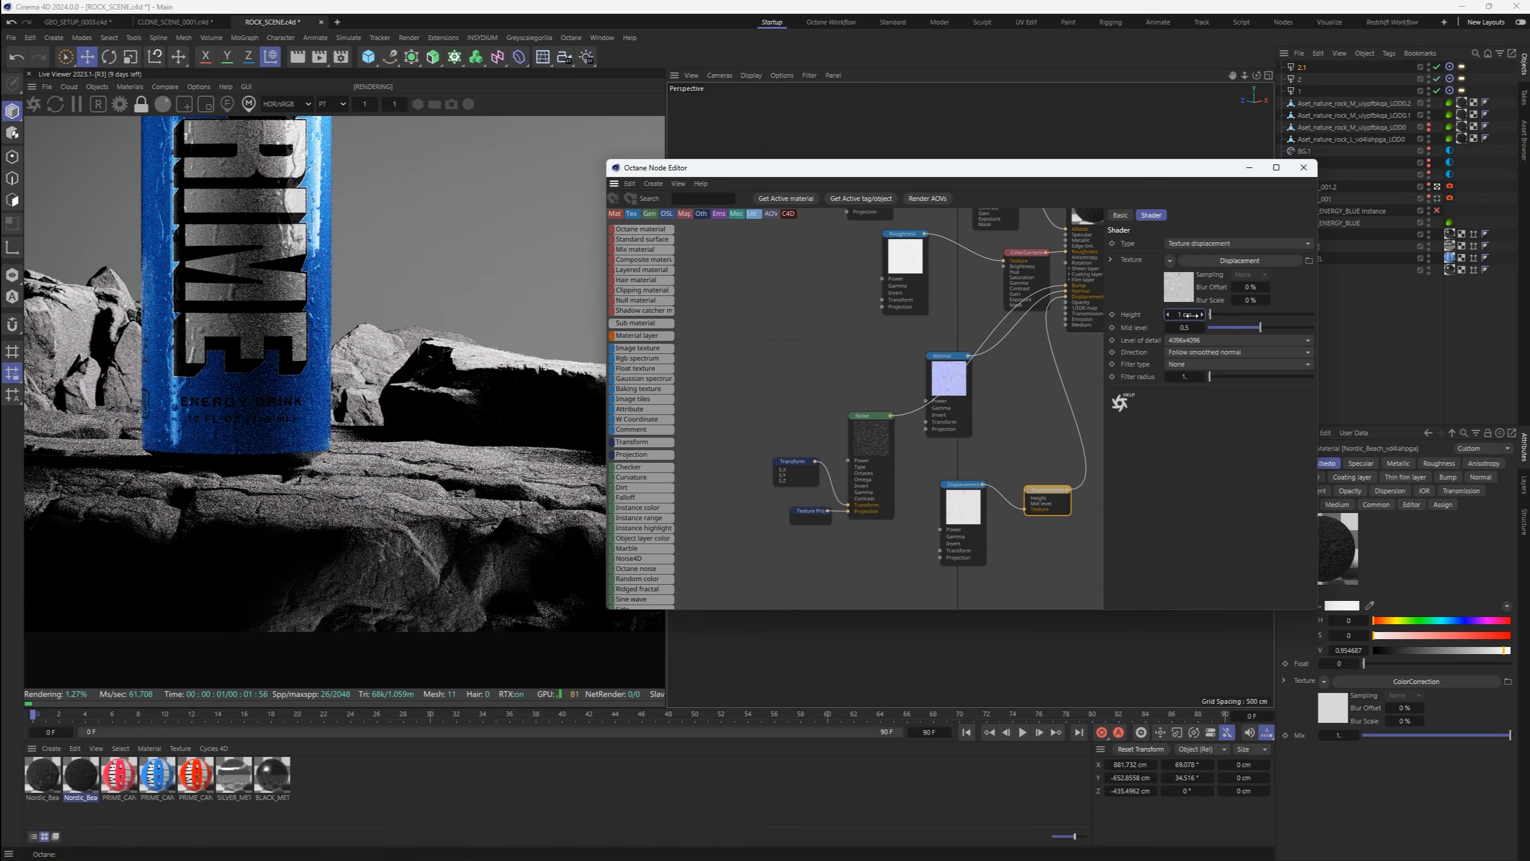
{"action": "type", "text": "5"}
{"action": "key", "text": "Return"}
{"action": "scroll", "coordinate": [331, 445], "scroll_direction": "down", "scroll_amount": 4}
{"action": "scroll", "coordinate": [330, 444], "scroll_direction": "down", "scroll_amount": 2}
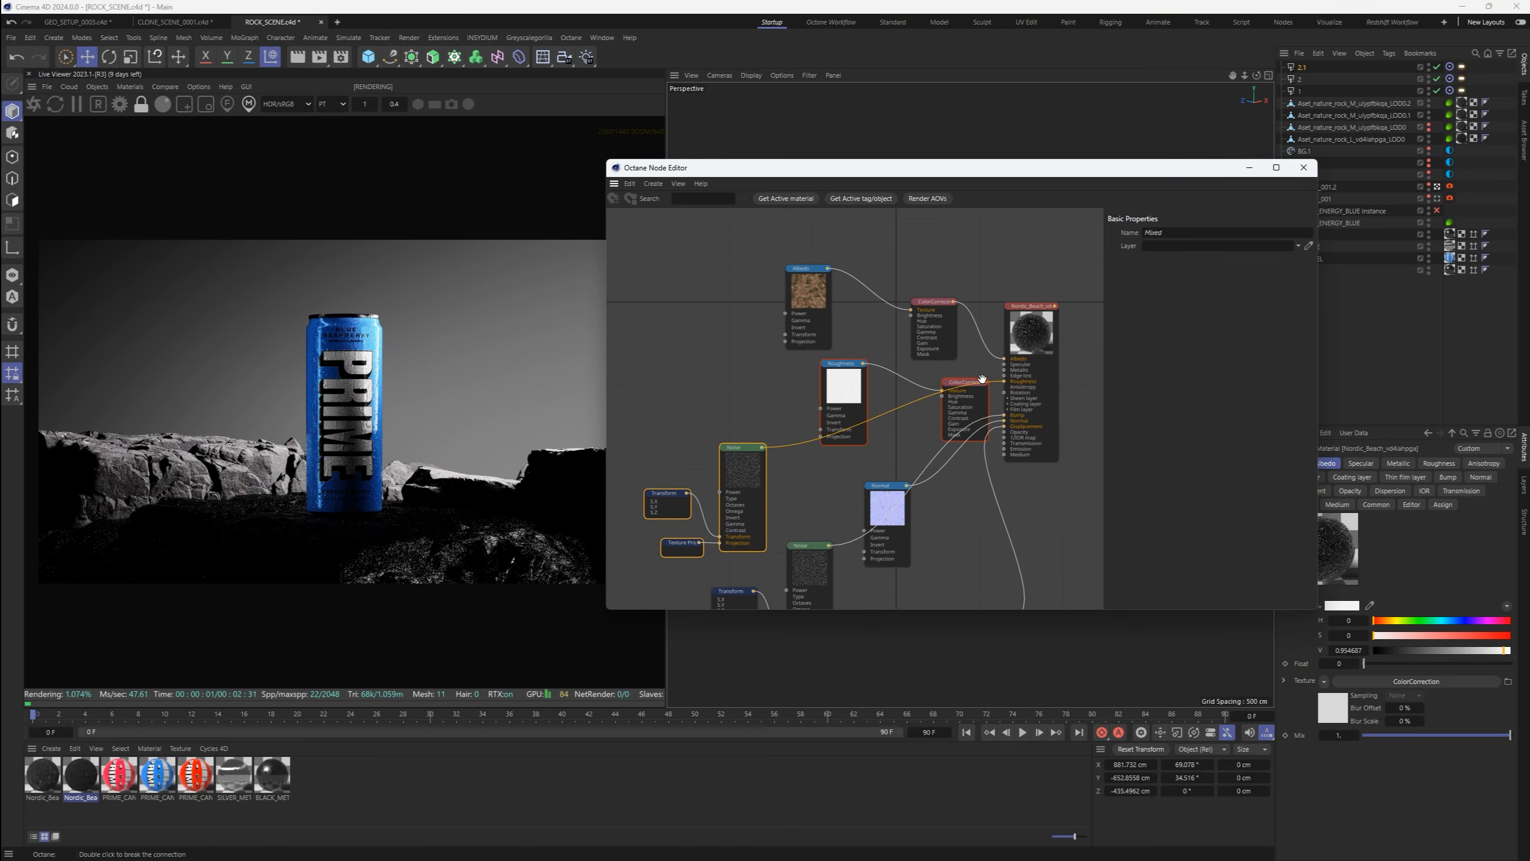
Feed a copy of the noise setup into the rock material's Roughness with power 1, gamma about 0.34 and contrast about 0.14
{"action": "left_click_drag", "start_coordinate": [1271, 243], "coordinate": [1334, 241]}
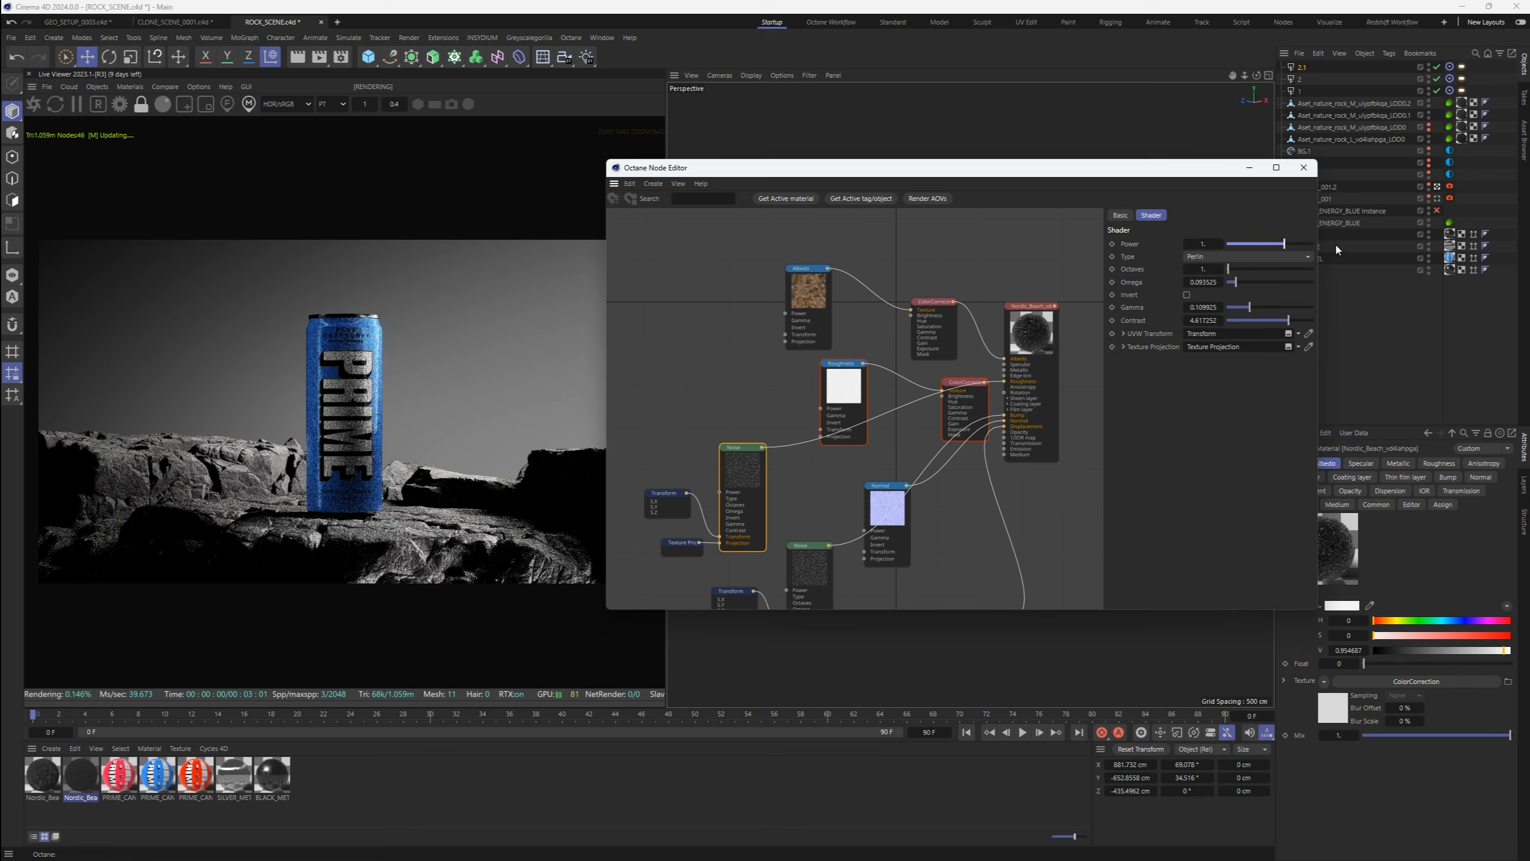
{"action": "mouse_move", "coordinate": [1277, 306]}
{"action": "left_mouse_down"}
{"action": "mouse_move", "coordinate": [1286, 322]}
{"action": "mouse_move", "coordinate": [1265, 320]}
{"action": "left_mouse_up"}
{"action": "scroll", "coordinate": [473, 560], "scroll_direction": "up", "scroll_amount": 3}
{"action": "left_click_drag", "start_coordinate": [1273, 307], "coordinate": [1269, 307]}
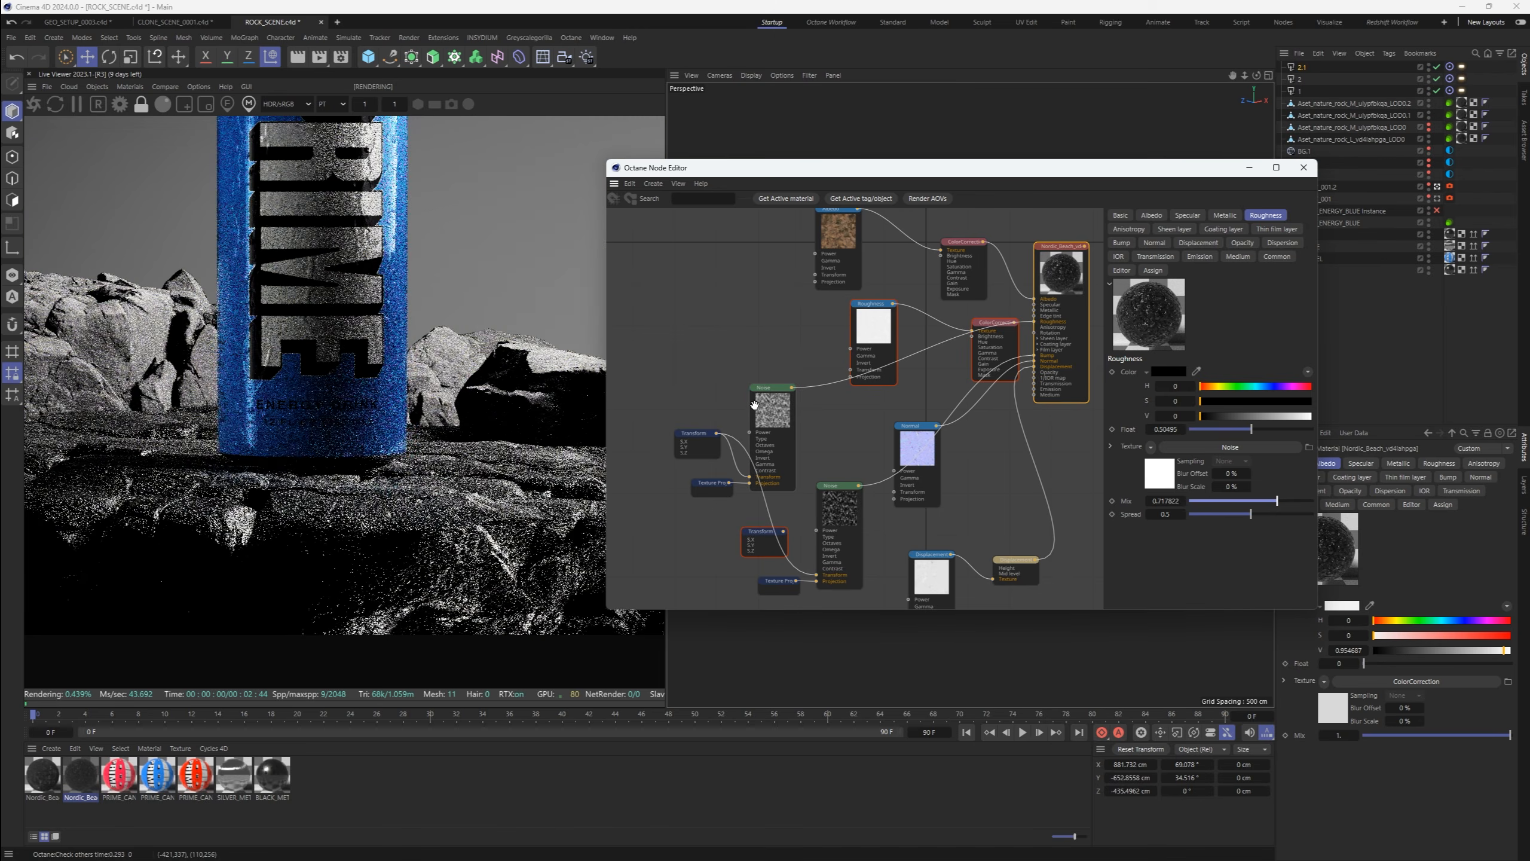
{"action": "left_click", "coordinate": [758, 405]}
{"action": "mouse_move", "coordinate": [1274, 307]}
{"action": "left_mouse_down"}
{"action": "mouse_move", "coordinate": [1260, 309]}
{"action": "mouse_move", "coordinate": [1275, 314]}
{"action": "left_mouse_up"}
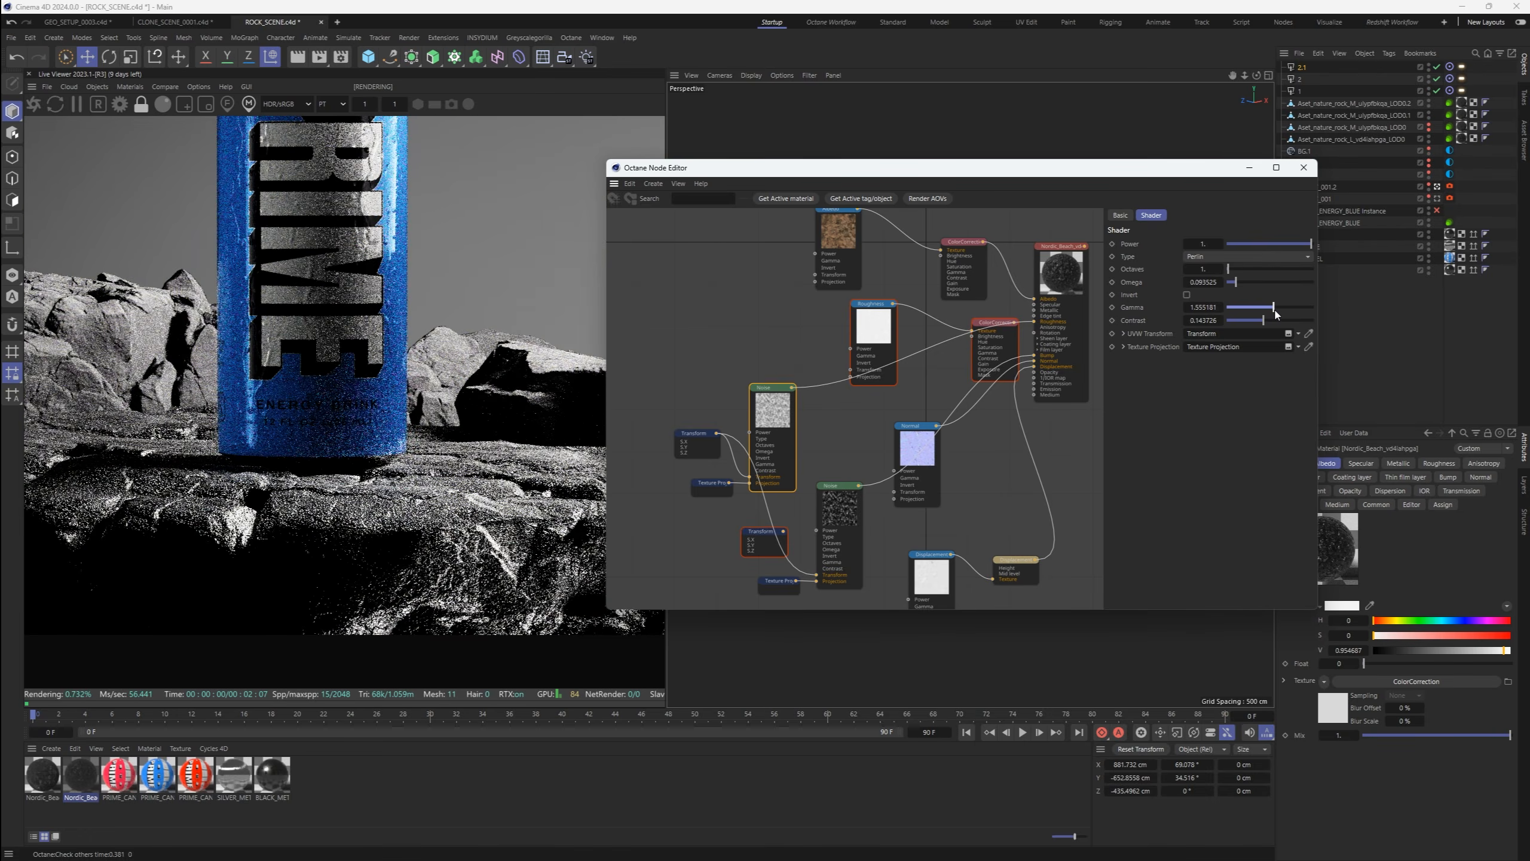
Disconnect the noise from the rock material's Roughness input and close the node editor
{"action": "left_click", "coordinate": [1061, 265]}
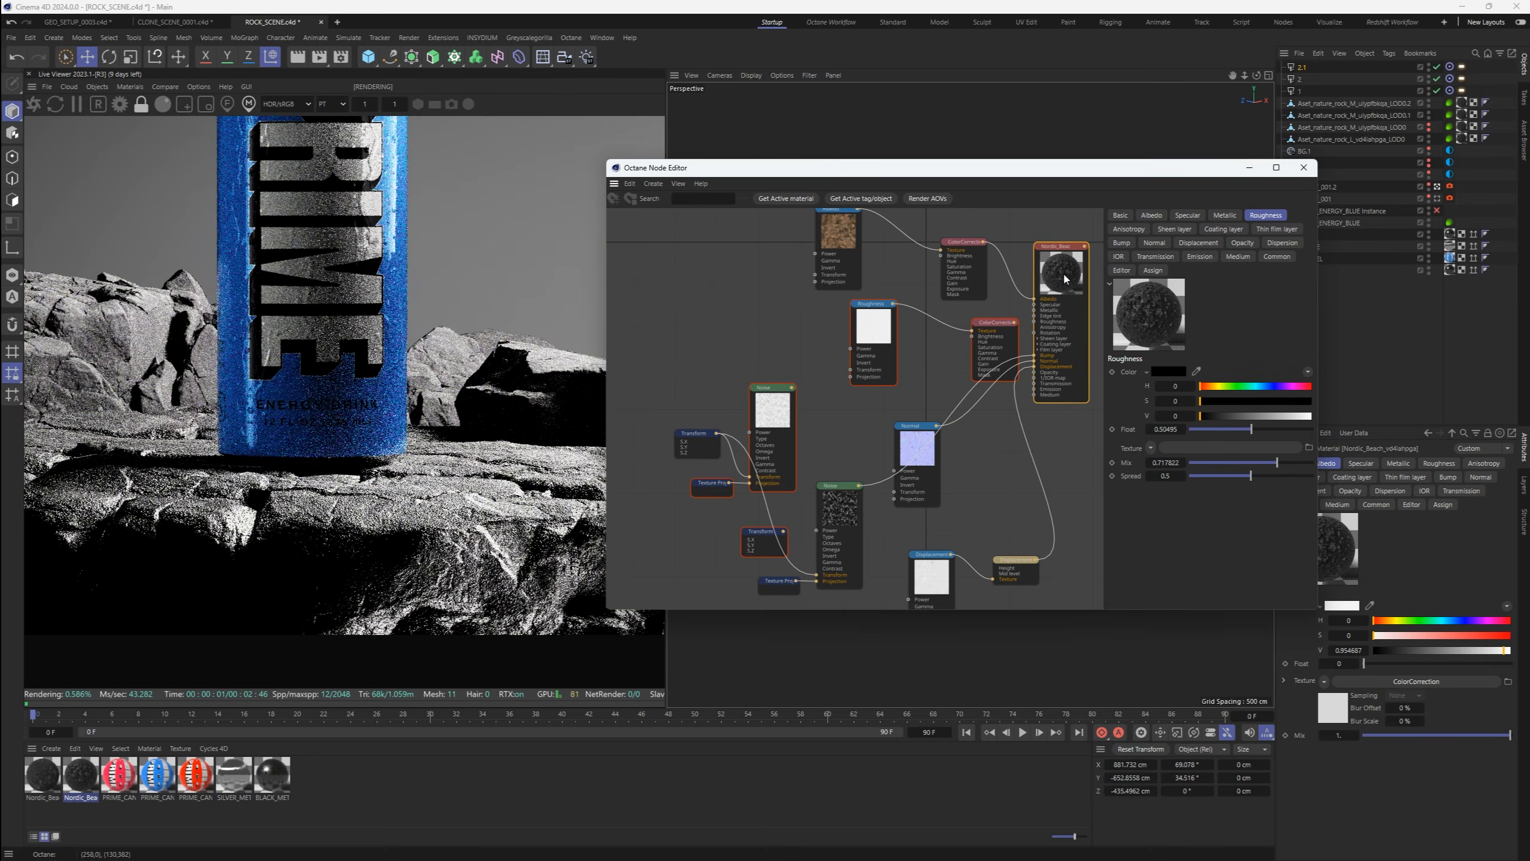
{"action": "left_click", "coordinate": [1301, 429]}
{"action": "left_click", "coordinate": [1323, 344]}
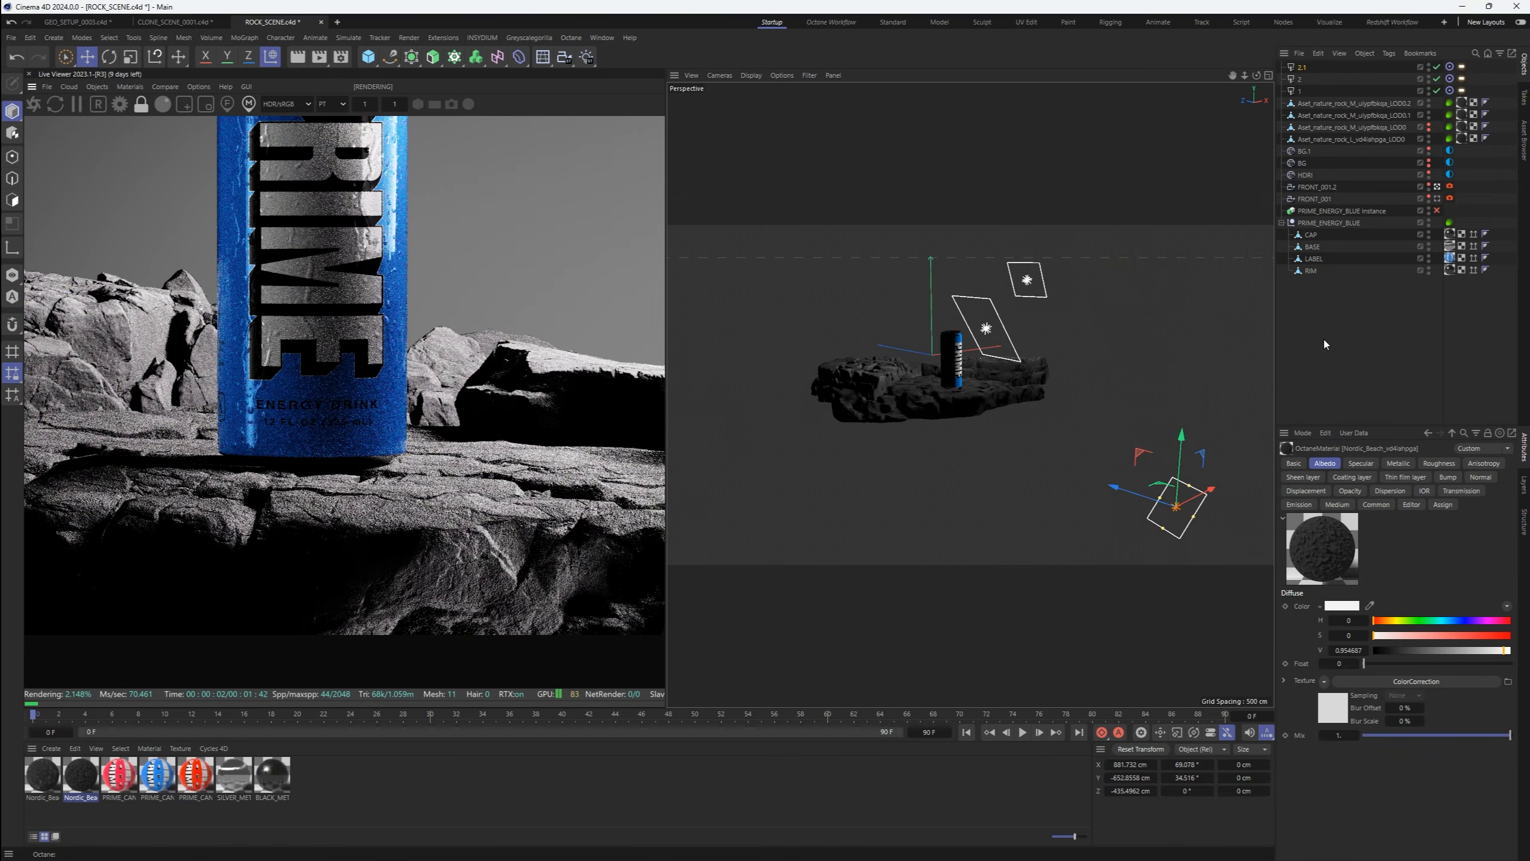
Disable light 2.1 and check the can and rocks in the render without it
{"action": "left_click", "coordinate": [1304, 80]}
{"action": "left_click", "coordinate": [444, 407]}
{"action": "scroll", "coordinate": [444, 407], "scroll_direction": "down", "scroll_amount": 2}
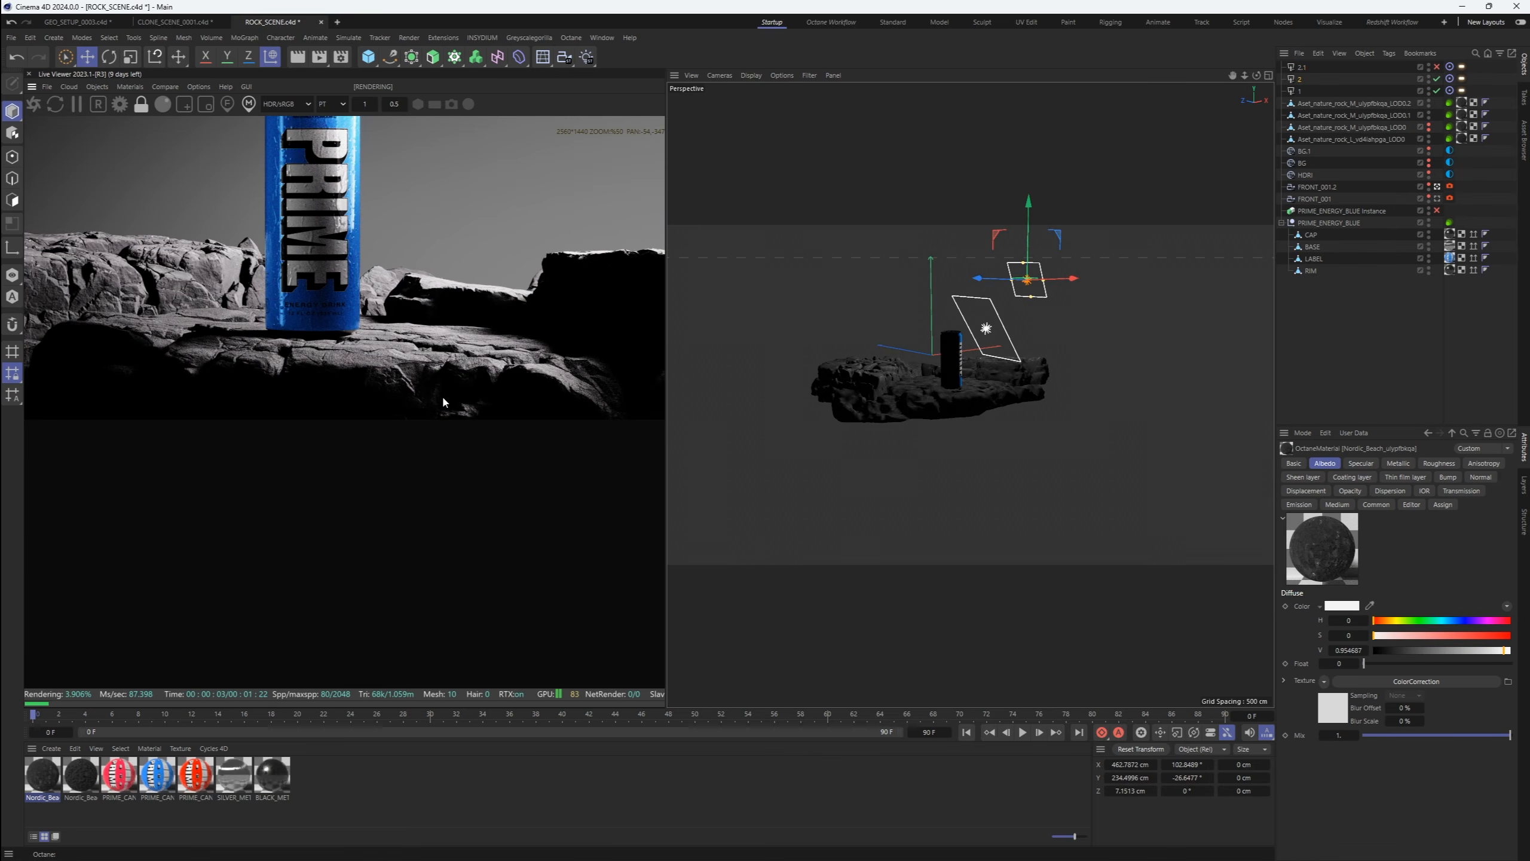
{"action": "scroll", "coordinate": [459, 608], "scroll_direction": "up", "scroll_amount": 2}
{"action": "middle_click_drag", "start_coordinate": [459, 608], "coordinate": [580, 532]}
Keep a disabled copy of light 2 and move the original along Z to about 172 cm
{"action": "left_click_drag", "start_coordinate": [1301, 80], "coordinate": [1301, 73], "text": "ctrl"}
{"action": "left_click", "coordinate": [1437, 79]}
{"action": "left_click", "coordinate": [1301, 91]}
{"action": "left_click_drag", "start_coordinate": [983, 278], "coordinate": [952, 277]}
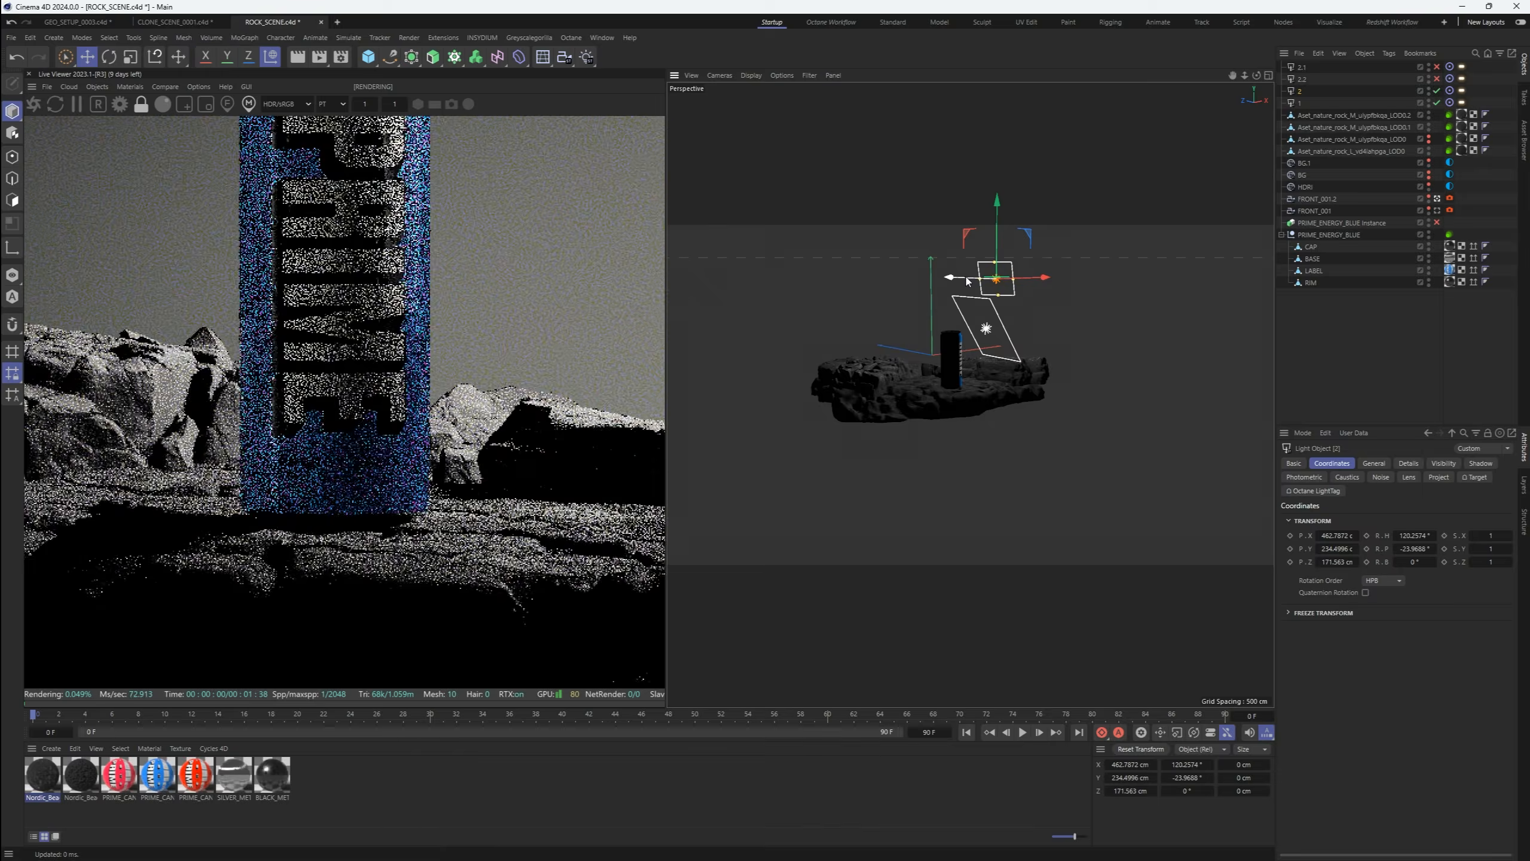
Reopen the node editor on the second Nordic_Beach material and reconnect the noise node to its Roughness input
{"action": "left_click", "coordinate": [135, 87]}
{"action": "left_click", "coordinate": [143, 115]}
{"action": "left_click_drag", "start_coordinate": [587, 229], "coordinate": [1072, 177]}
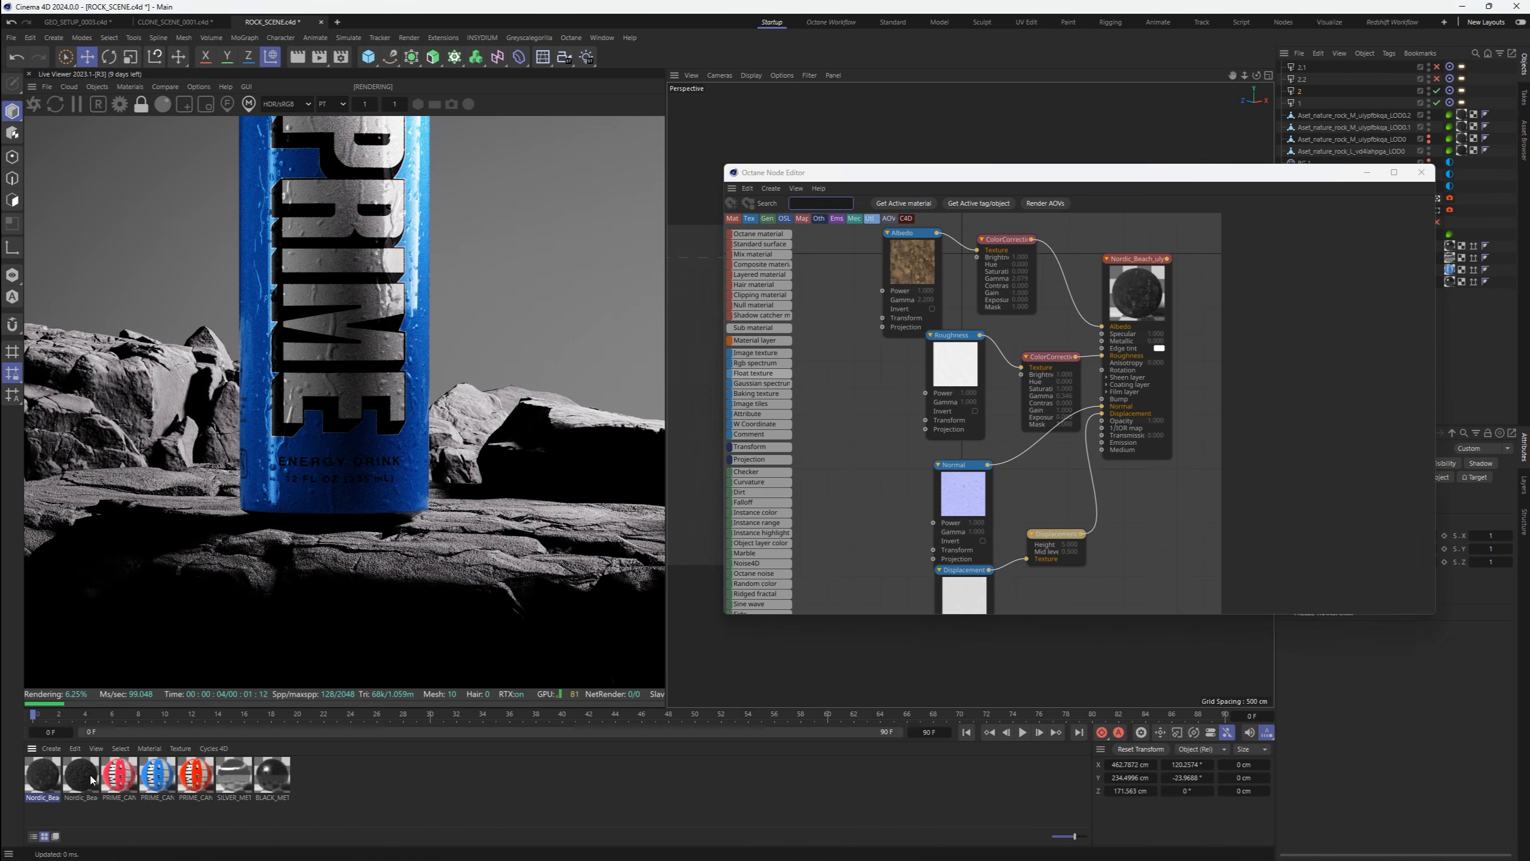
{"action": "left_click", "coordinate": [452, 548]}
{"action": "scroll", "coordinate": [452, 549], "scroll_direction": "up", "scroll_amount": 2}
{"action": "left_click_drag", "start_coordinate": [1151, 328], "coordinate": [1151, 326]}
Try the roughness noise at gamma about 26.5 and contrast about 1.41, using the solo preview to judge it
{"action": "left_click", "coordinate": [886, 417]}
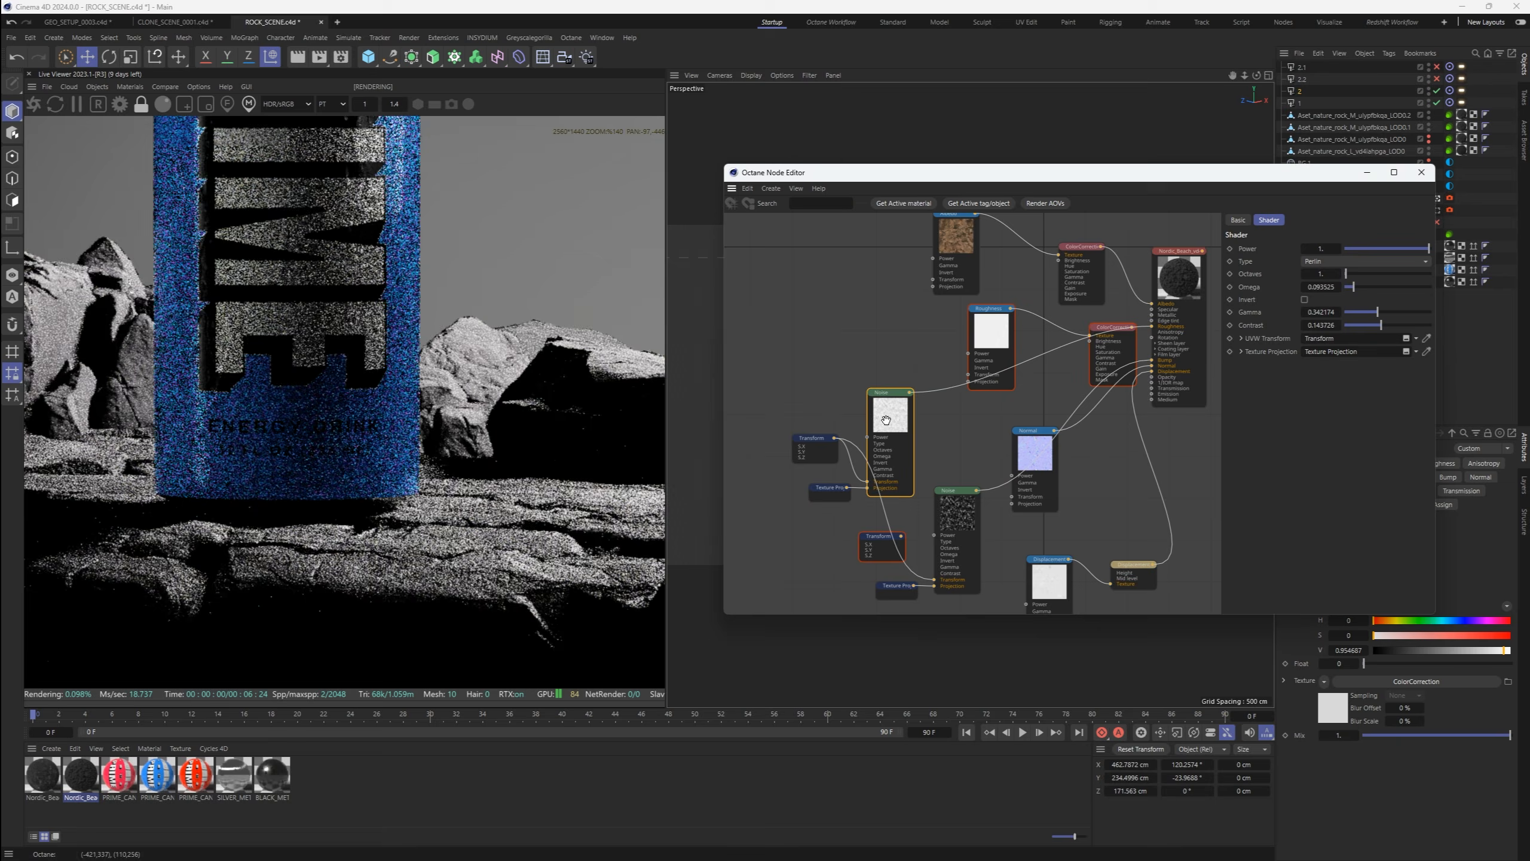
{"action": "left_click_drag", "start_coordinate": [1377, 311], "coordinate": [1411, 311]}
{"action": "right_click", "coordinate": [891, 416]}
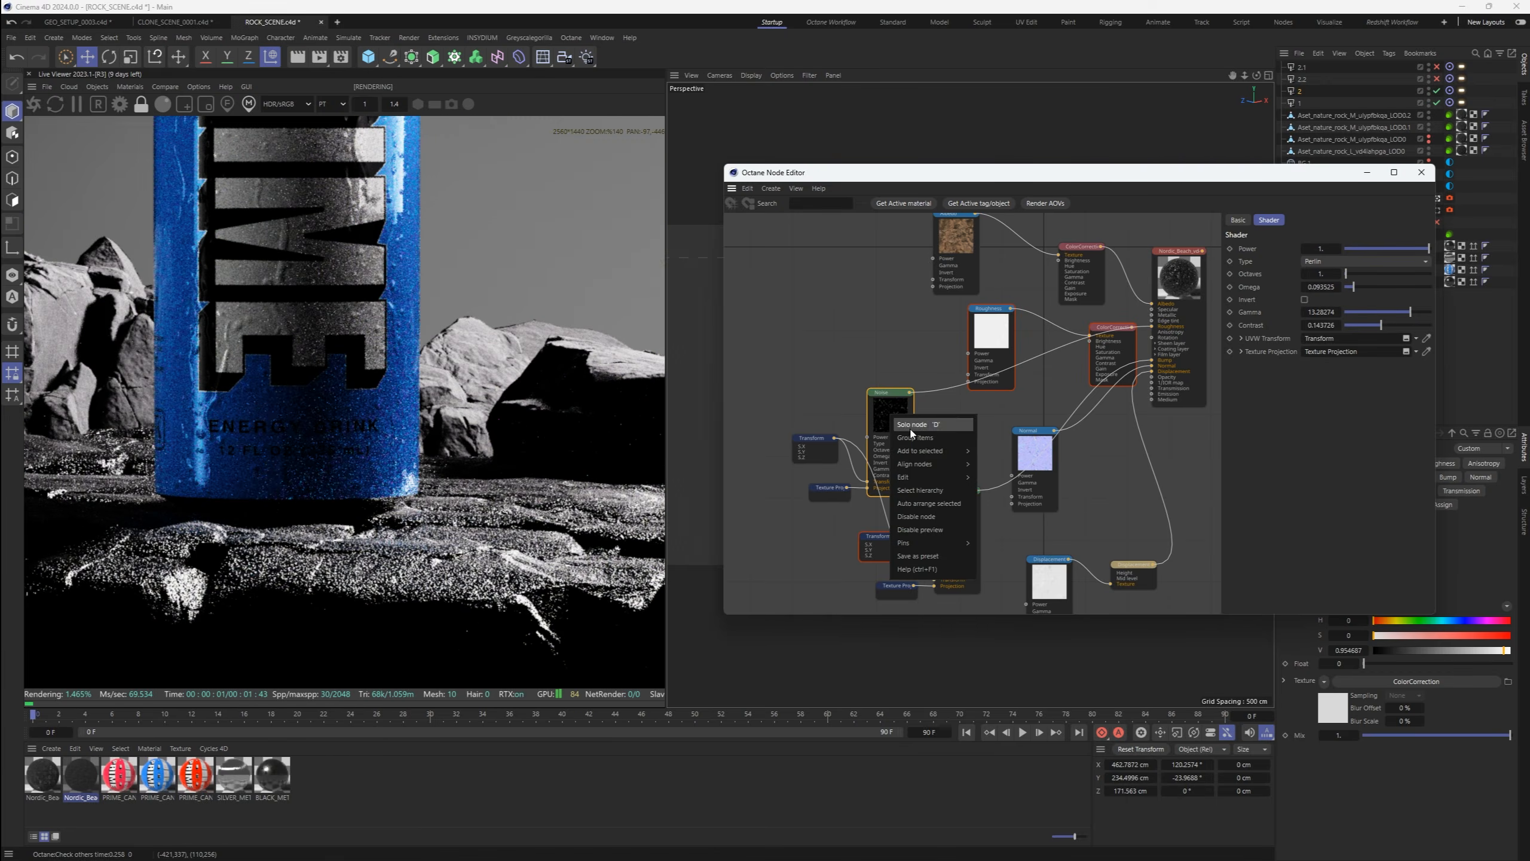
{"action": "left_click", "coordinate": [910, 426]}
{"action": "middle_click_drag", "start_coordinate": [970, 450], "coordinate": [989, 391]}
{"action": "middle_click_drag", "start_coordinate": [480, 500], "coordinate": [508, 383]}
{"action": "left_click_drag", "start_coordinate": [1412, 313], "coordinate": [1418, 311]}
{"action": "right_click", "coordinate": [908, 351]}
{"action": "left_click", "coordinate": [927, 361]}
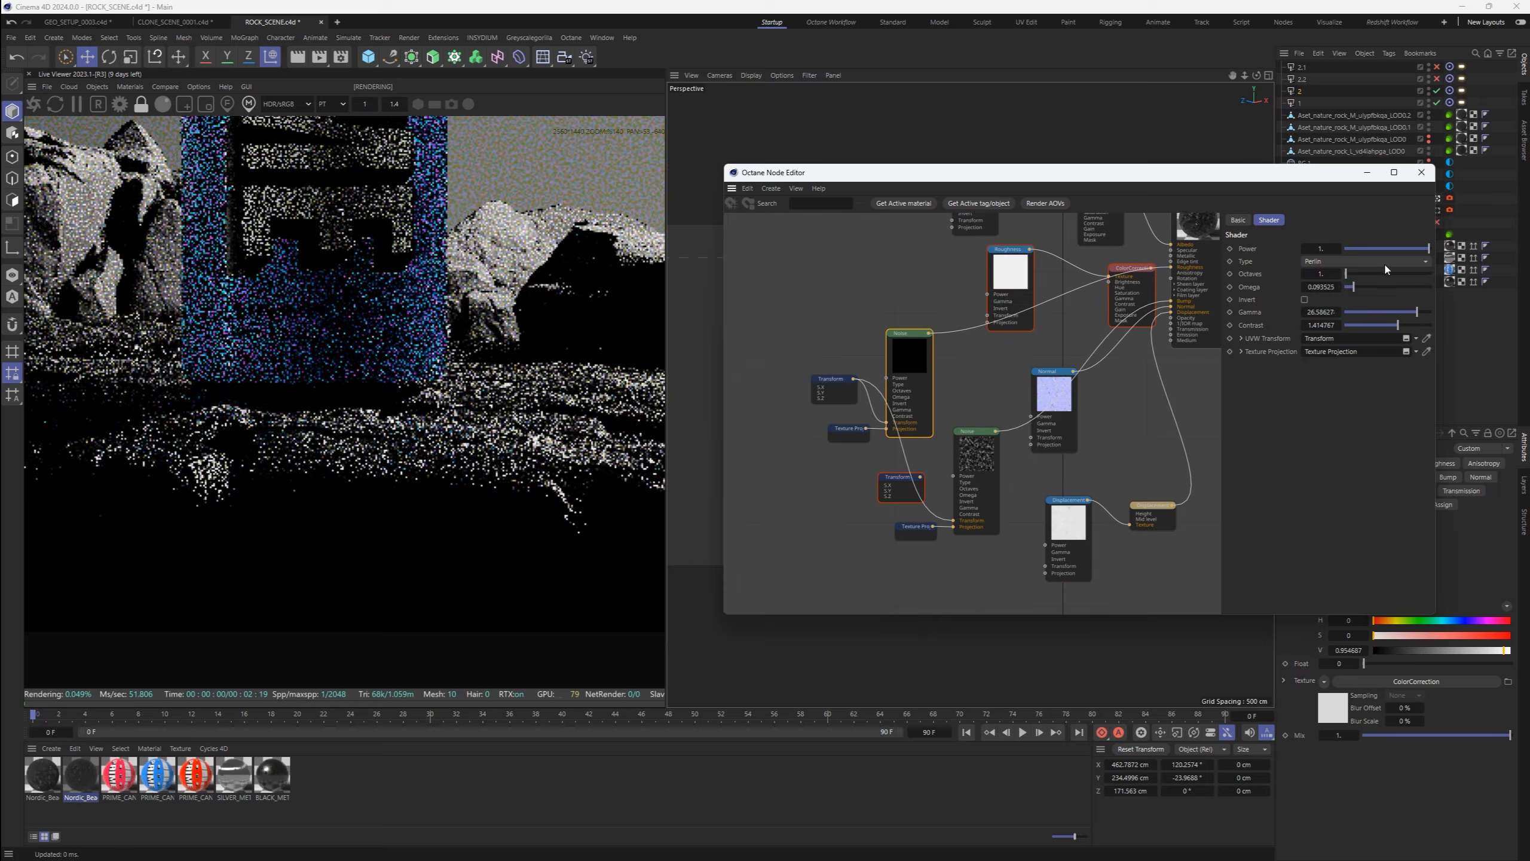
Set the second rock material's Roughness float to about 0.63 and its texture mix to 1
{"action": "mouse_move", "coordinate": [1426, 248]}
{"action": "left_mouse_down"}
{"action": "mouse_move", "coordinate": [1320, 248]}
{"action": "mouse_move", "coordinate": [1430, 249]}
{"action": "left_mouse_up"}
{"action": "left_click_drag", "start_coordinate": [1348, 505], "coordinate": [1431, 506]}
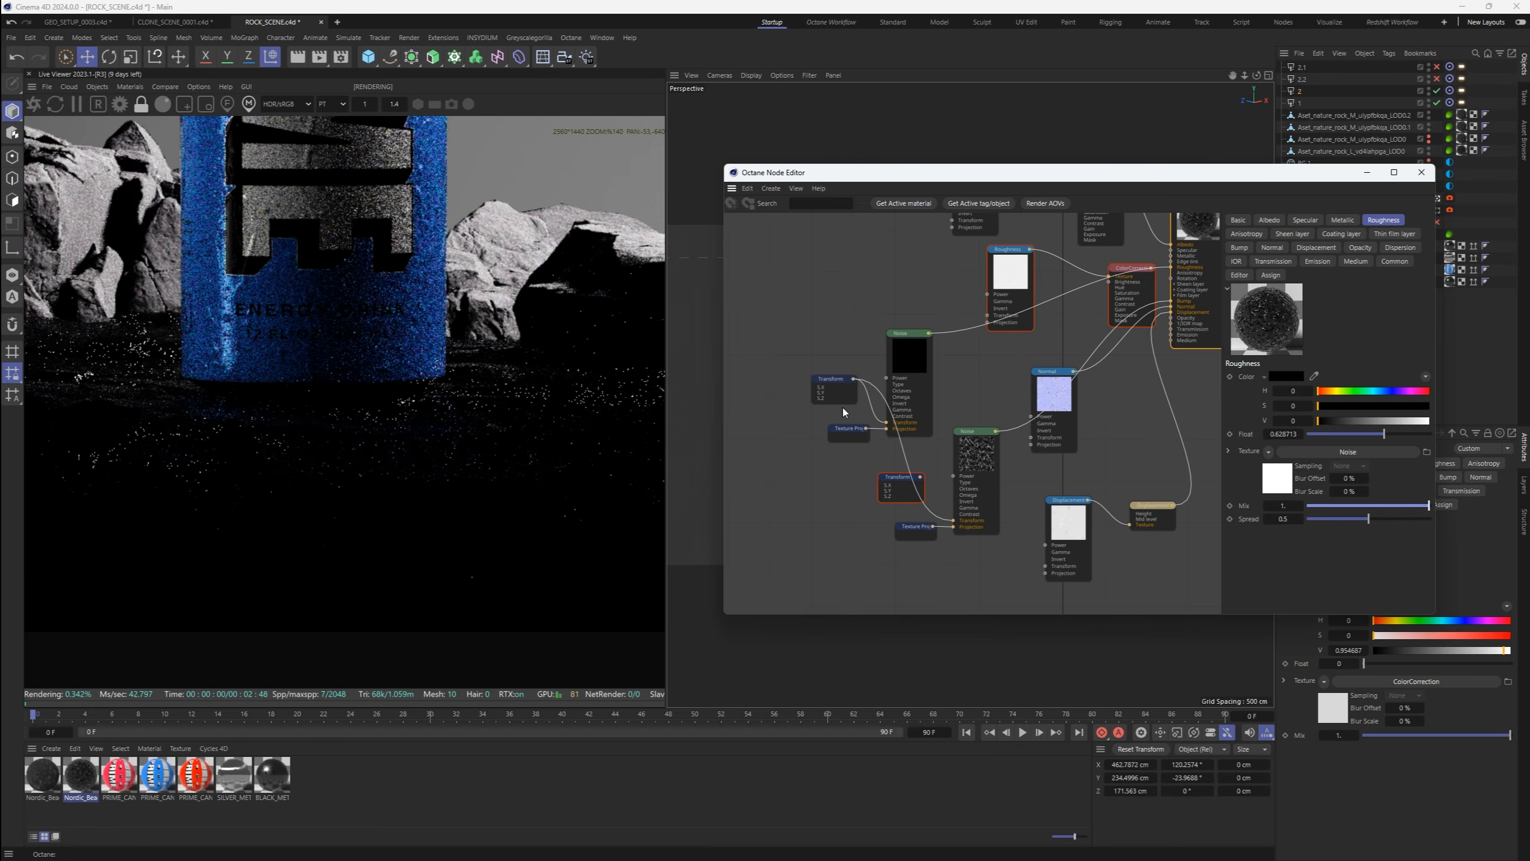
Solo the roughness noise and reconnect the bump noise to its own separate Transform node
{"action": "left_click", "coordinate": [904, 362]}
{"action": "left_click_drag", "start_coordinate": [1414, 311], "coordinate": [1384, 310]}
{"action": "right_click", "coordinate": [917, 359]}
{"action": "left_click", "coordinate": [933, 369]}
{"action": "left_click", "coordinate": [831, 386]}
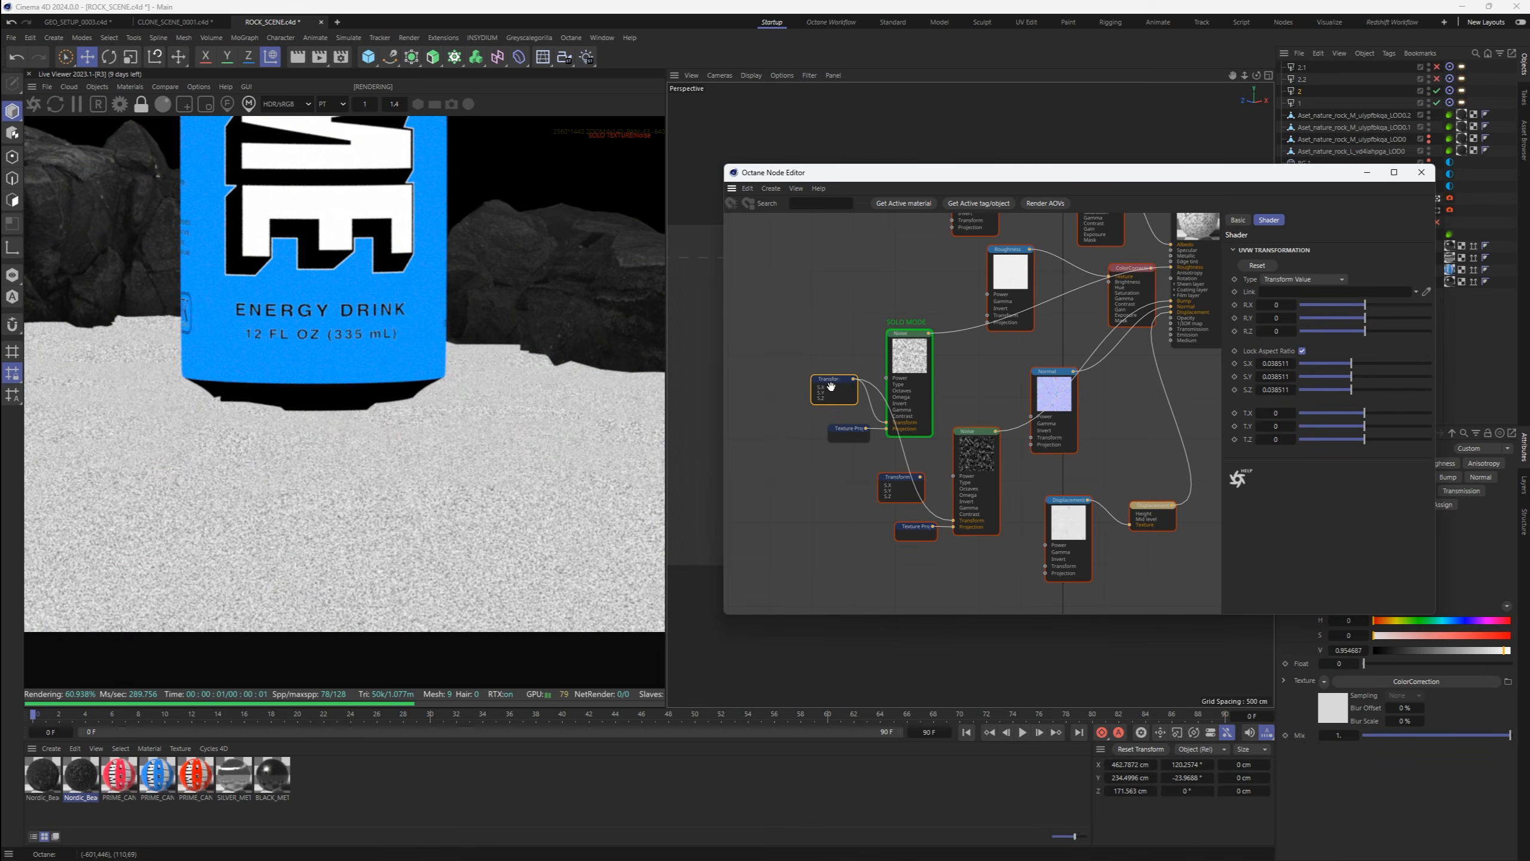
{"action": "left_click", "coordinate": [976, 457]}
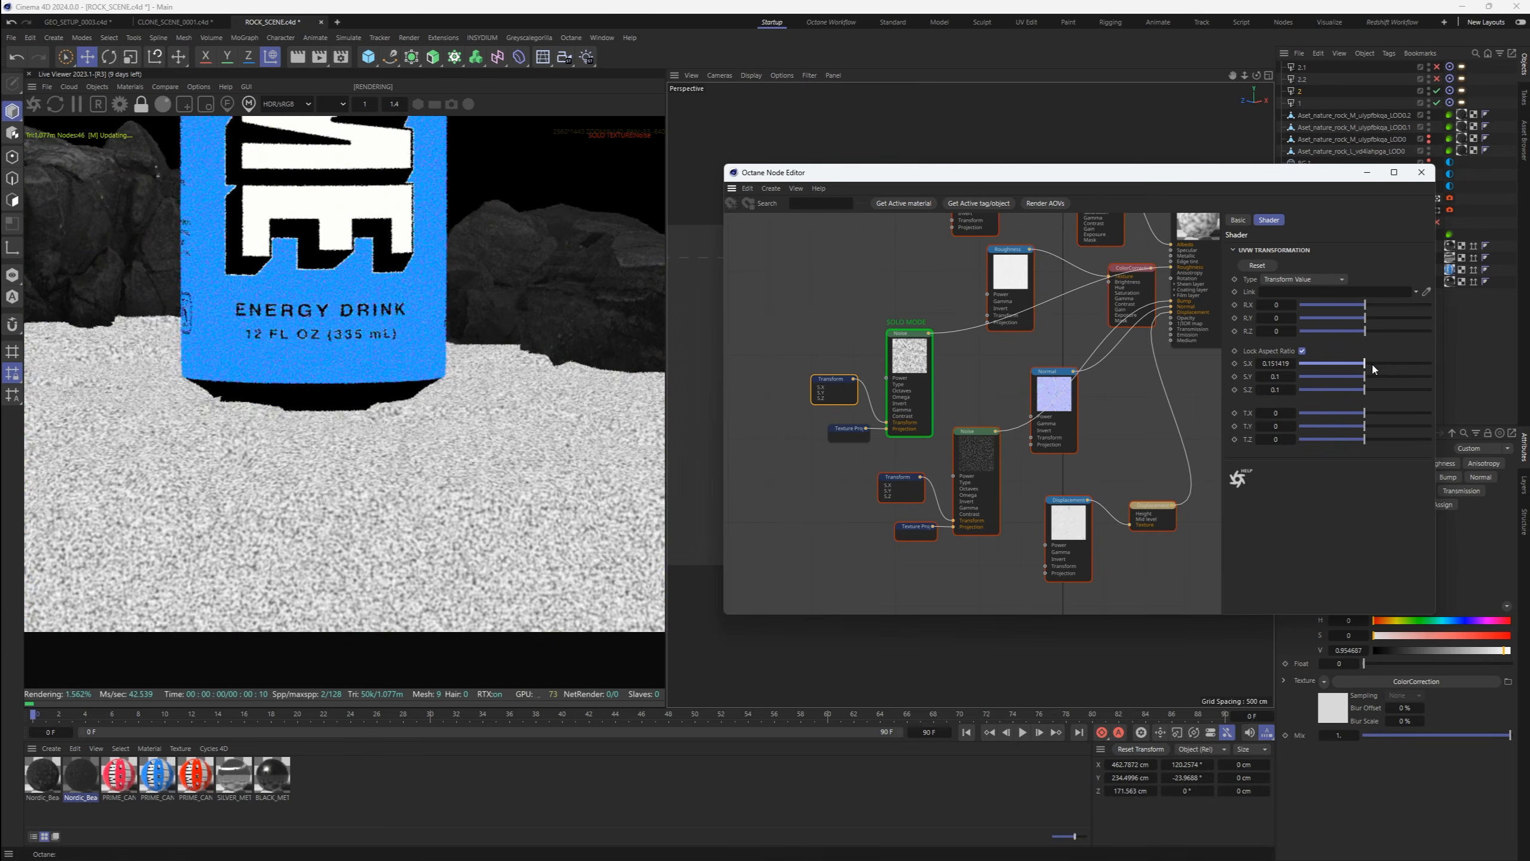
Enlarge the roughness noise's scale, set gamma to about 0.47 and contrast to about 53.2, and end the solo preview
{"action": "mouse_move", "coordinate": [1380, 326]}
{"action": "left_mouse_down"}
{"action": "mouse_move", "coordinate": [1424, 325]}
{"action": "mouse_move", "coordinate": [1380, 311]}
{"action": "left_mouse_up"}
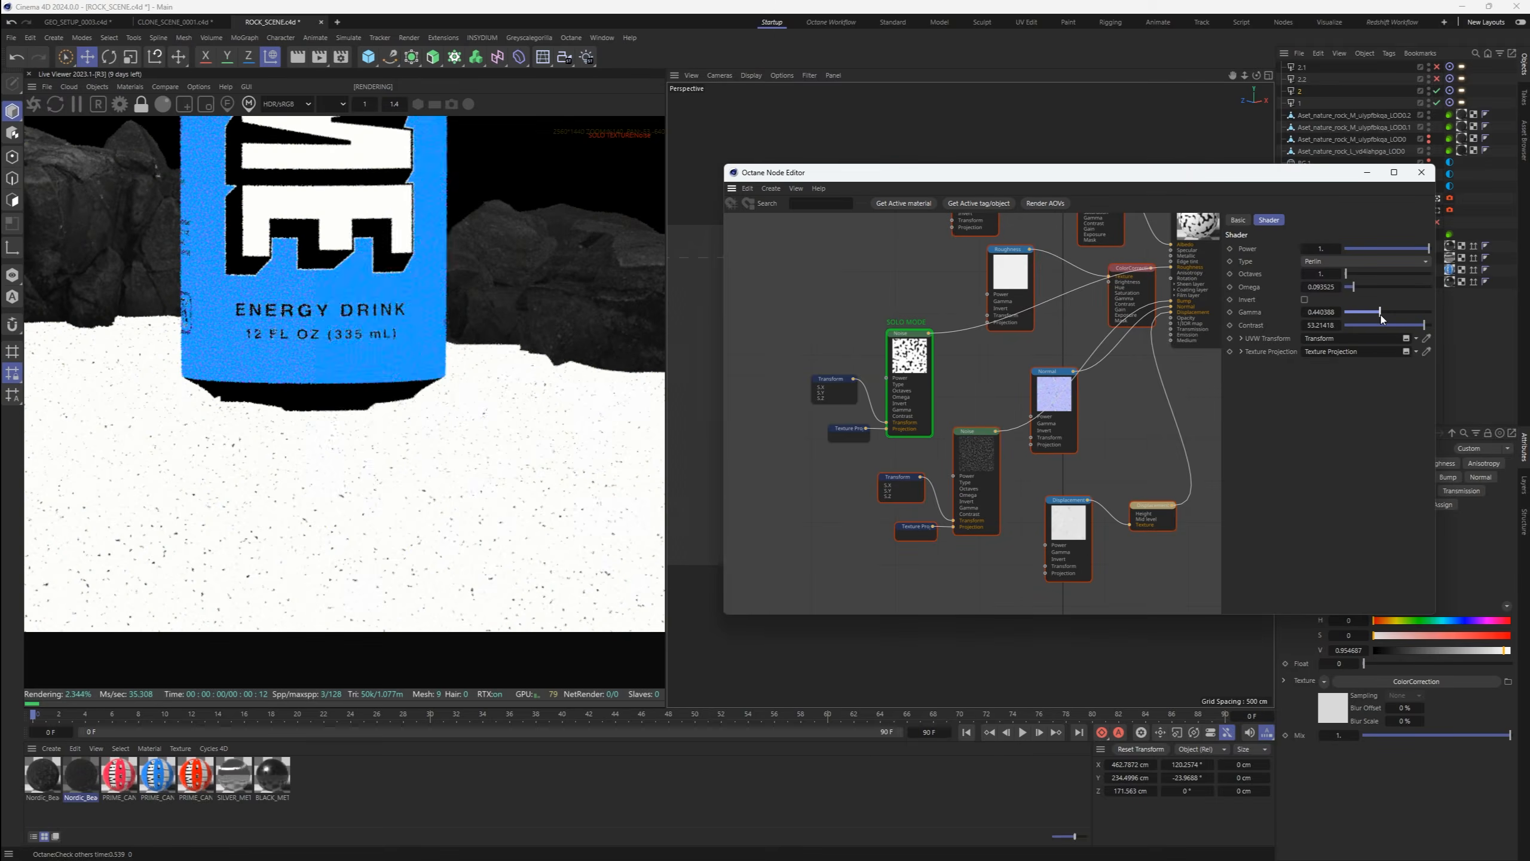
{"action": "right_click", "coordinate": [920, 360]}
{"action": "left_click", "coordinate": [951, 367]}
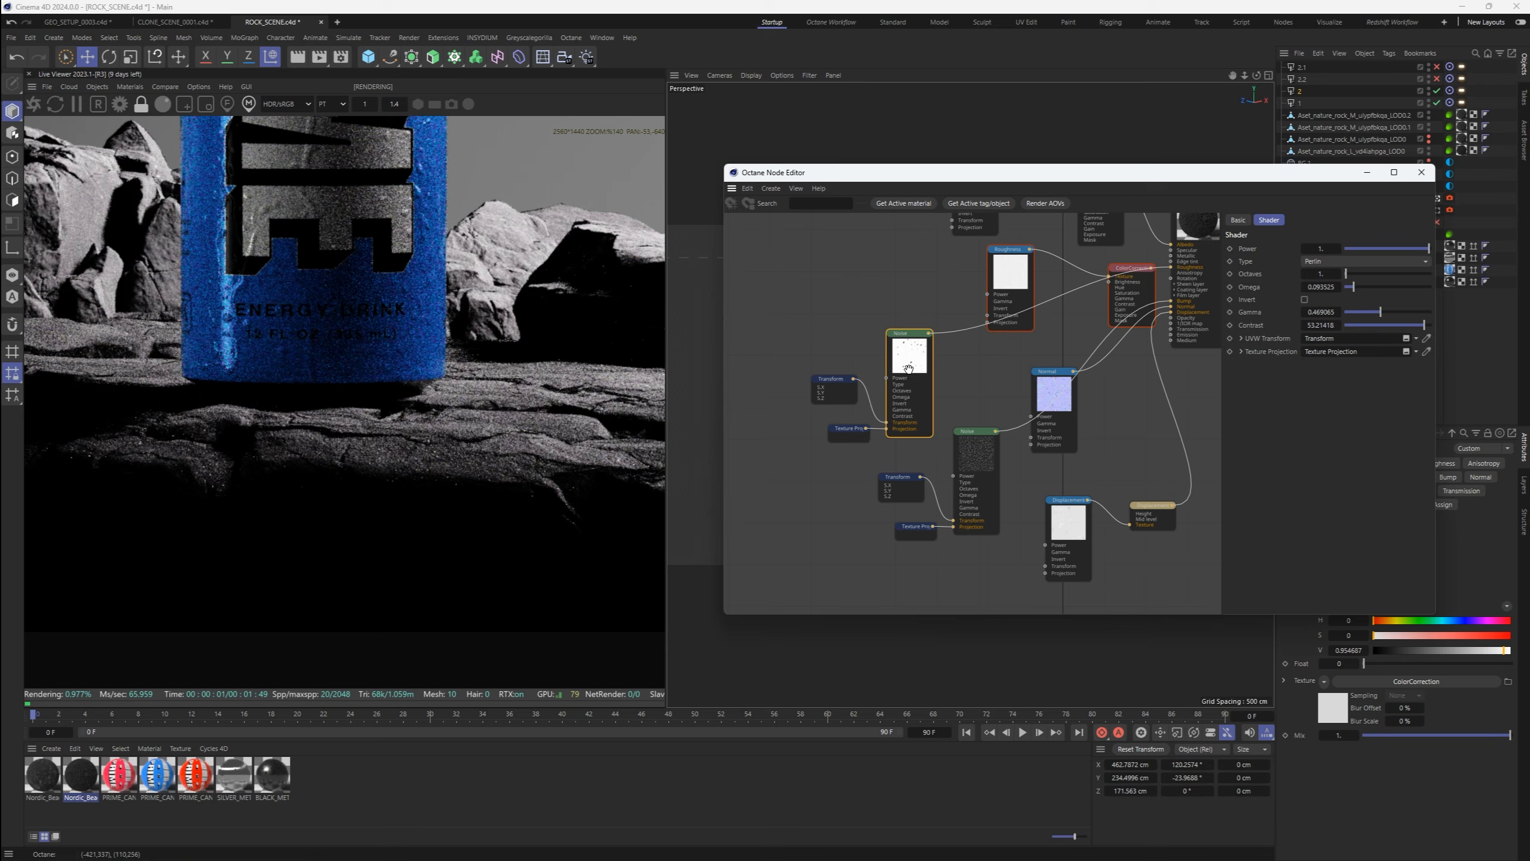
{"action": "scroll", "coordinate": [341, 458], "scroll_direction": "down", "scroll_amount": 6}
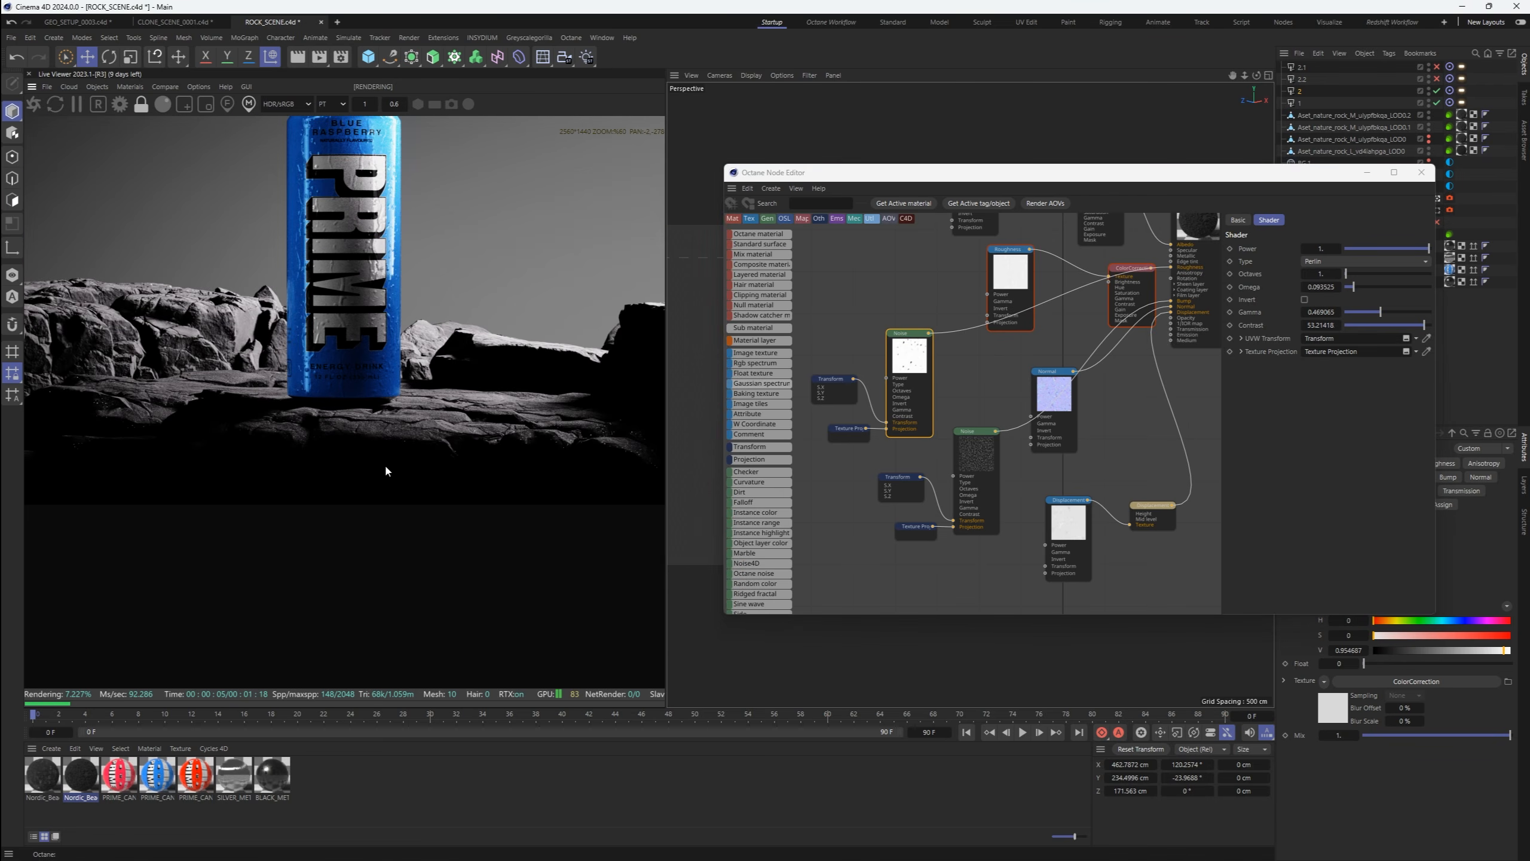
Copy both noise setups into the first Nordic_Beach material and connect them to its Bump and Roughness inputs
{"action": "left_click_drag", "start_coordinate": [1018, 549], "coordinate": [791, 349]}
{"action": "key", "text": "ctrl+c"}
{"action": "left_click", "coordinate": [43, 777]}
{"action": "key", "text": "ctrl+v"}
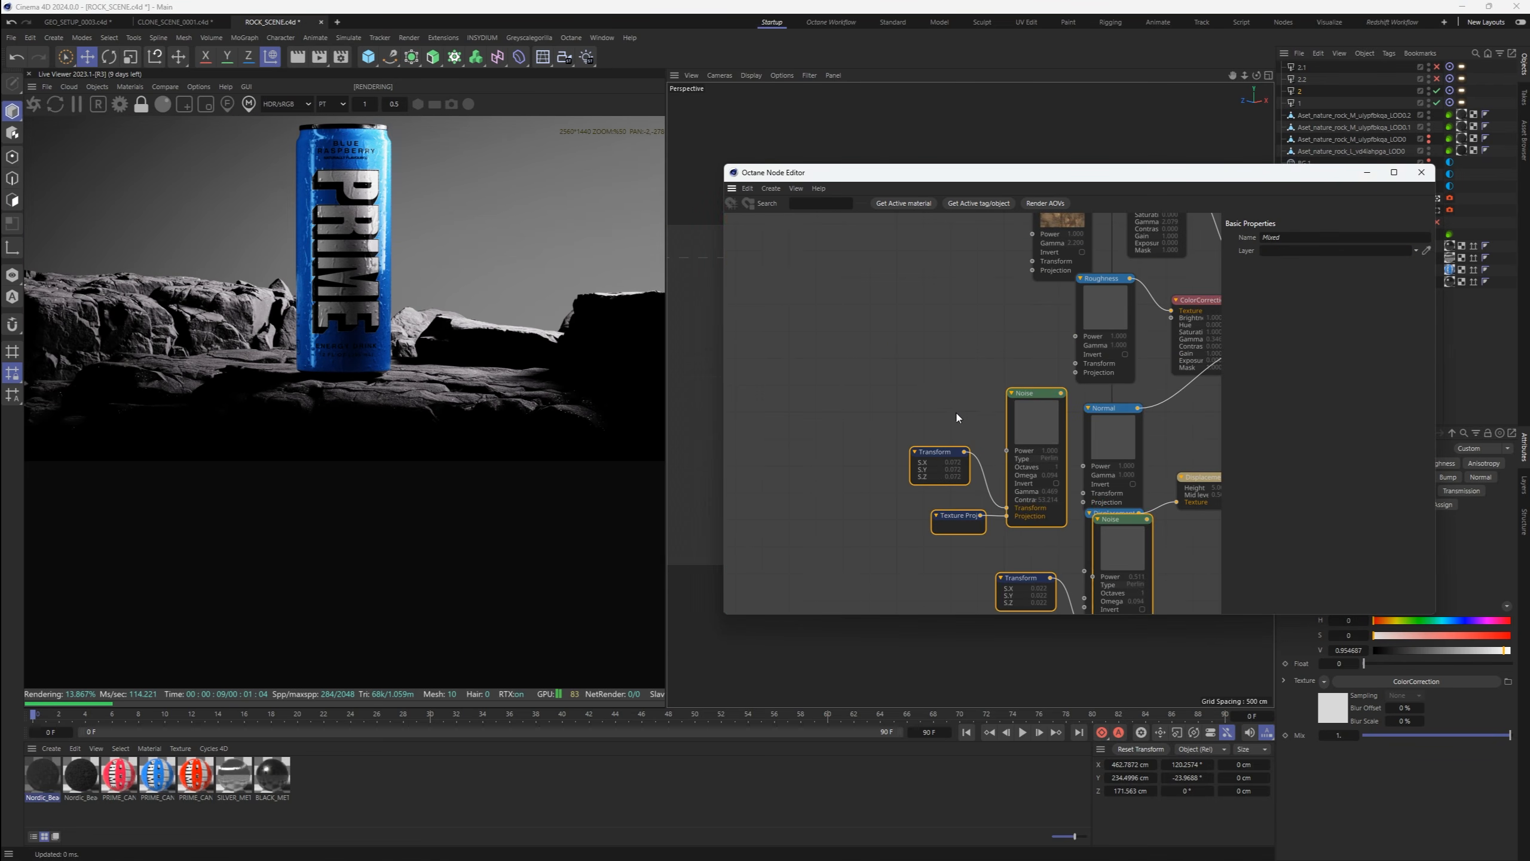
{"action": "left_click_drag", "start_coordinate": [1034, 422], "coordinate": [931, 387]}
{"action": "middle_click_drag", "start_coordinate": [1030, 447], "coordinate": [889, 421]}
{"action": "left_click_drag", "start_coordinate": [905, 458], "coordinate": [1125, 312]}
{"action": "left_click_drag", "start_coordinate": [819, 332], "coordinate": [1131, 269]}
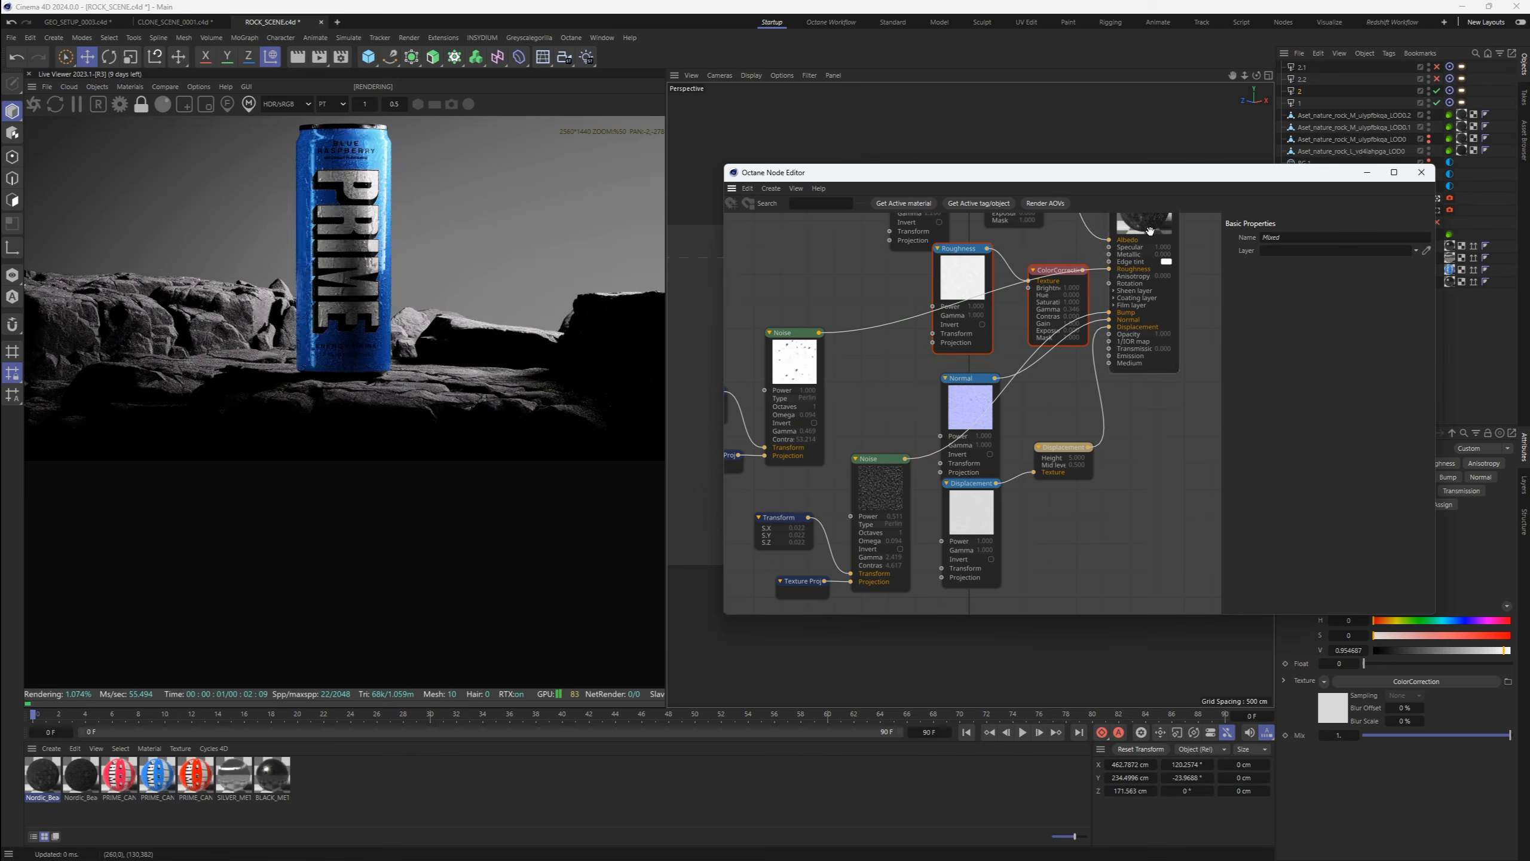
Set the first rock material's Roughness float to about 0.79 and mix to about 0.66, check the render and close the node editor
{"action": "left_click", "coordinate": [1132, 269]}
{"action": "left_click", "coordinate": [1388, 505]}
{"action": "left_click_drag", "start_coordinate": [1393, 434], "coordinate": [1404, 432]}
{"action": "scroll", "coordinate": [338, 498], "scroll_direction": "up", "scroll_amount": 3}
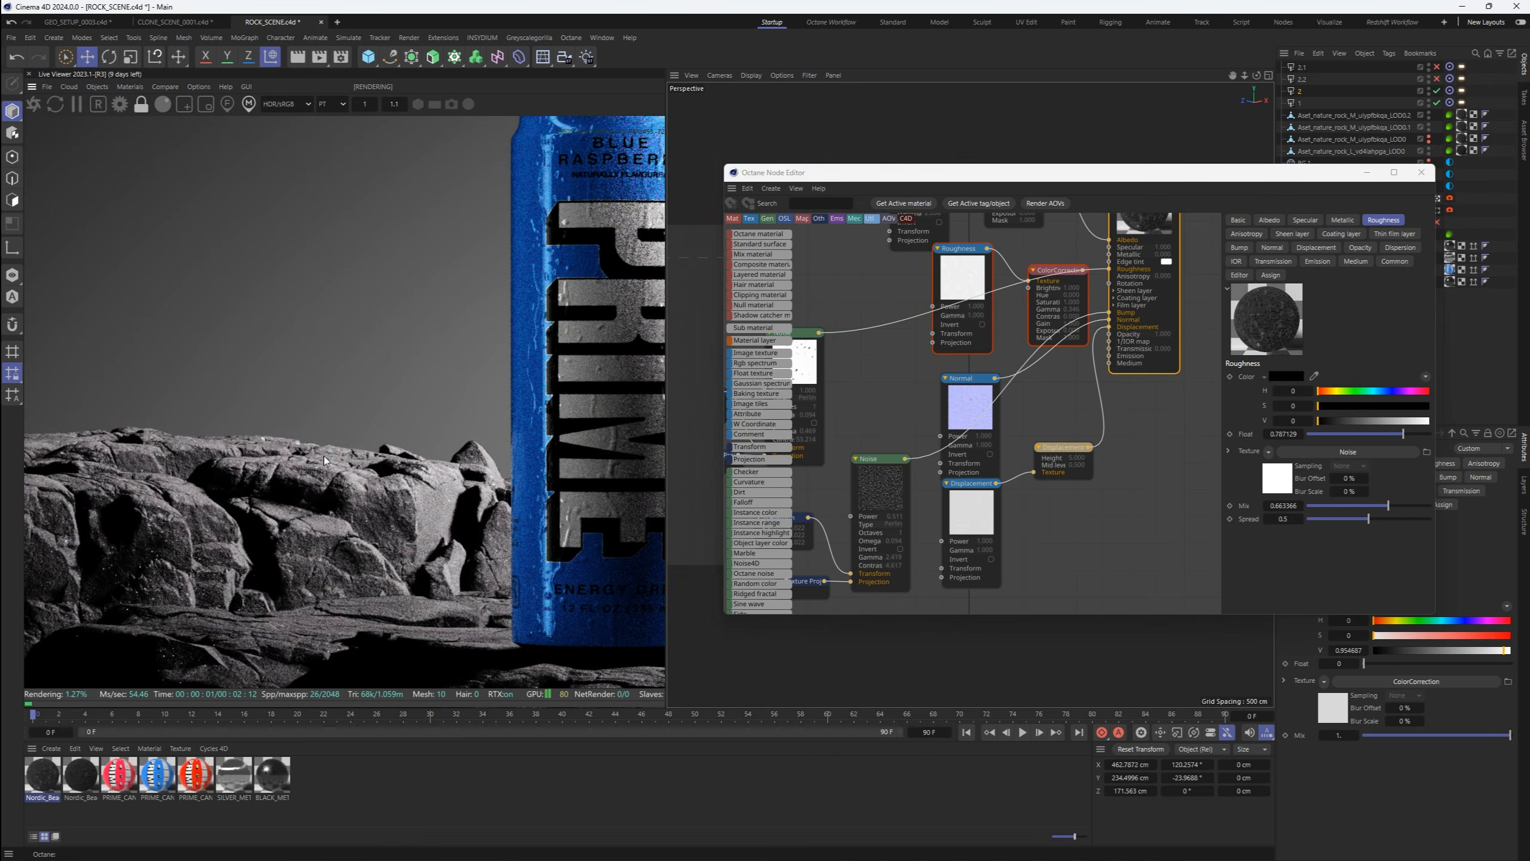
{"action": "scroll", "coordinate": [338, 497], "scroll_direction": "down", "scroll_amount": 6}
{"action": "scroll", "coordinate": [338, 498], "scroll_direction": "up", "scroll_amount": 1}
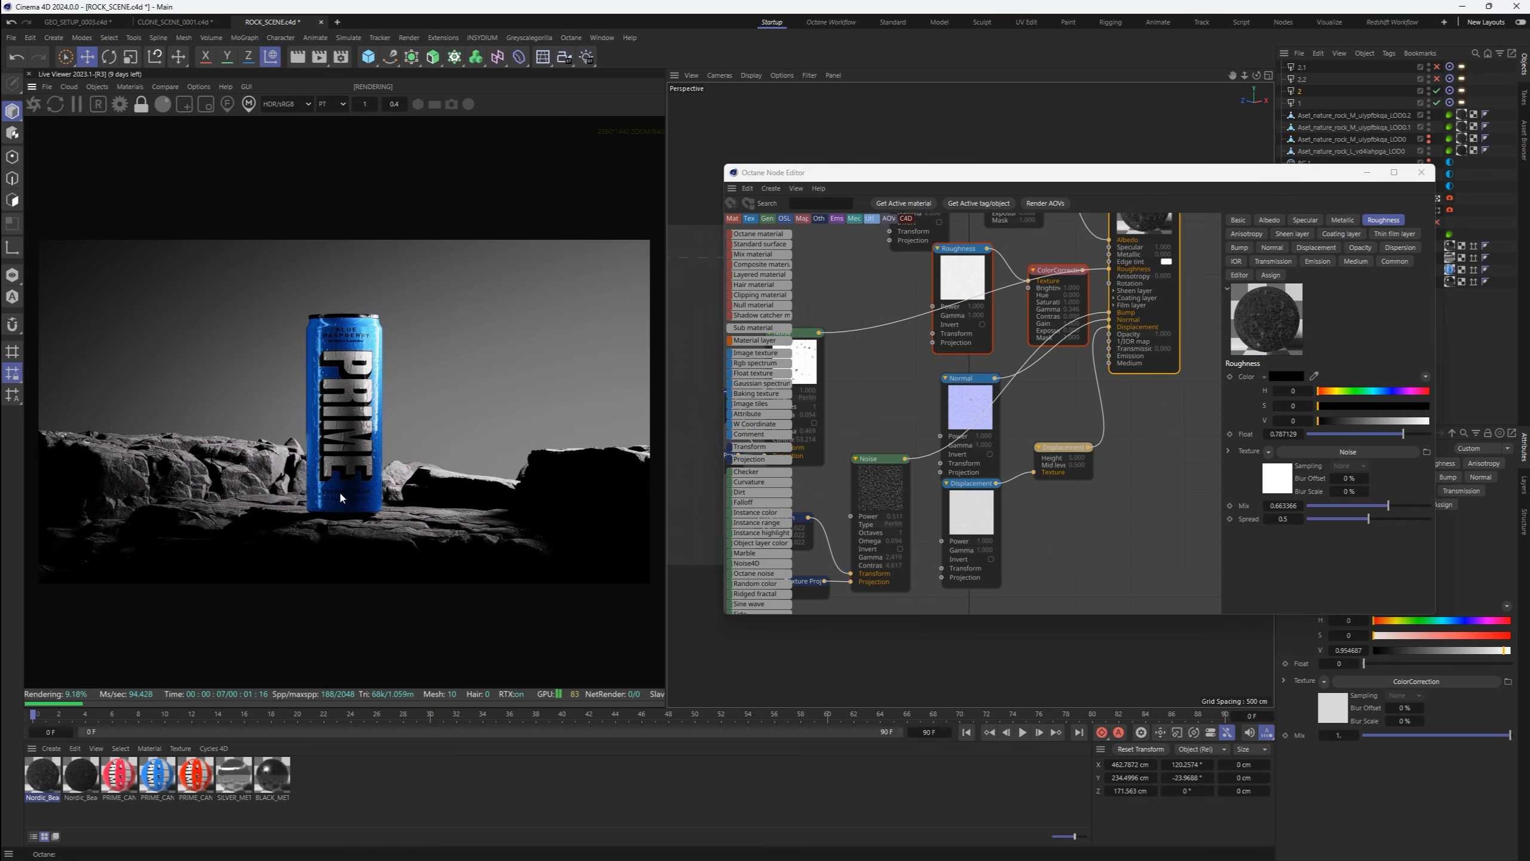
{"action": "scroll", "coordinate": [424, 398], "scroll_direction": "up", "scroll_amount": 1}
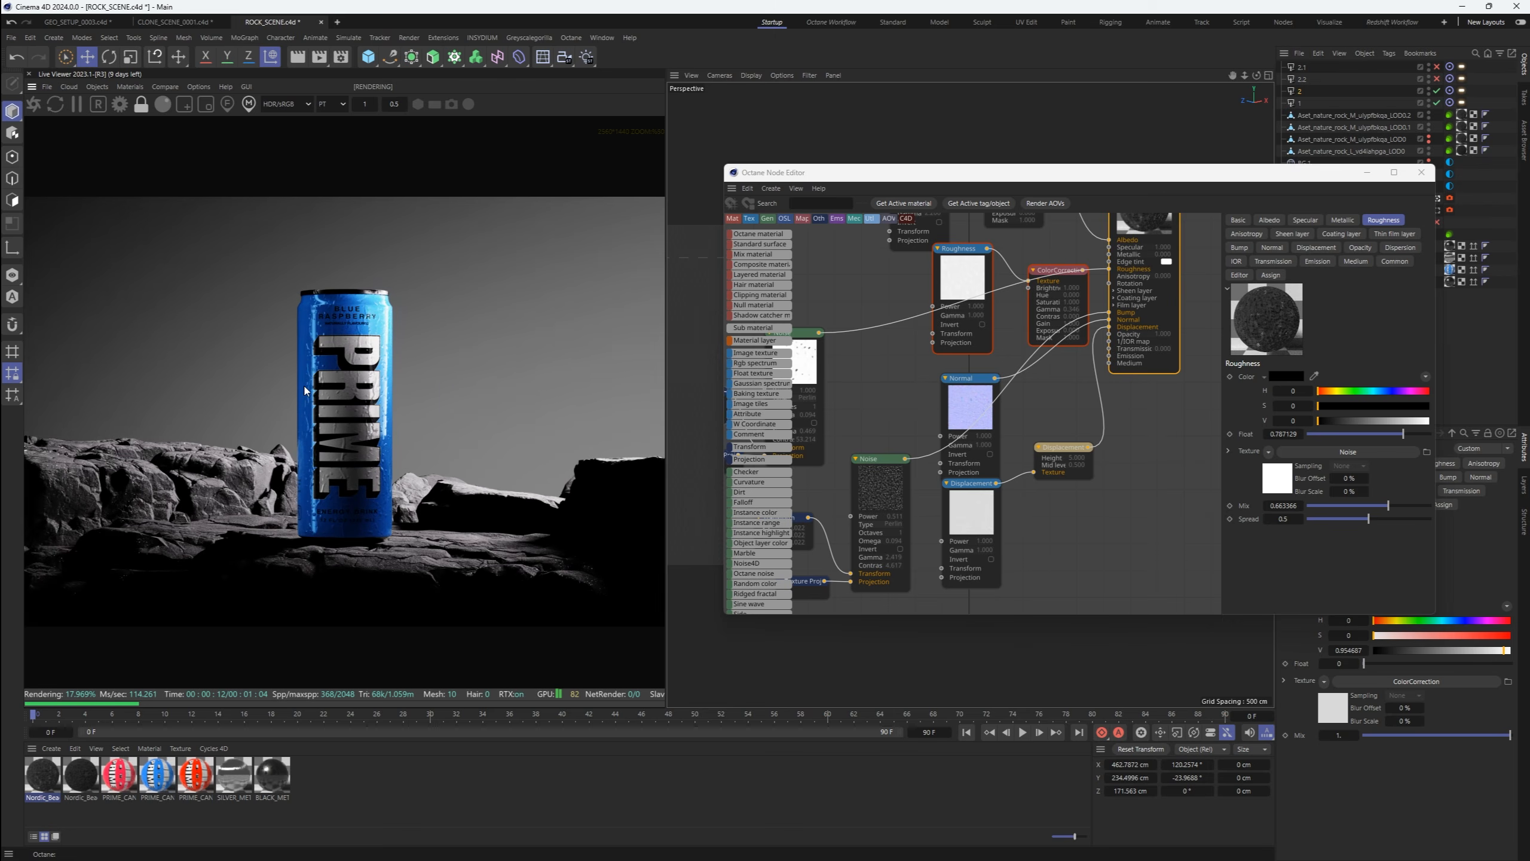
{"action": "scroll", "coordinate": [424, 398], "scroll_direction": "down", "scroll_amount": 1}
{"action": "left_click", "coordinate": [1422, 172]}
Re-enable light 2.1 and set the FRONT_001.2 camera imager exposure to about 1.15
{"action": "left_click", "coordinate": [1438, 67]}
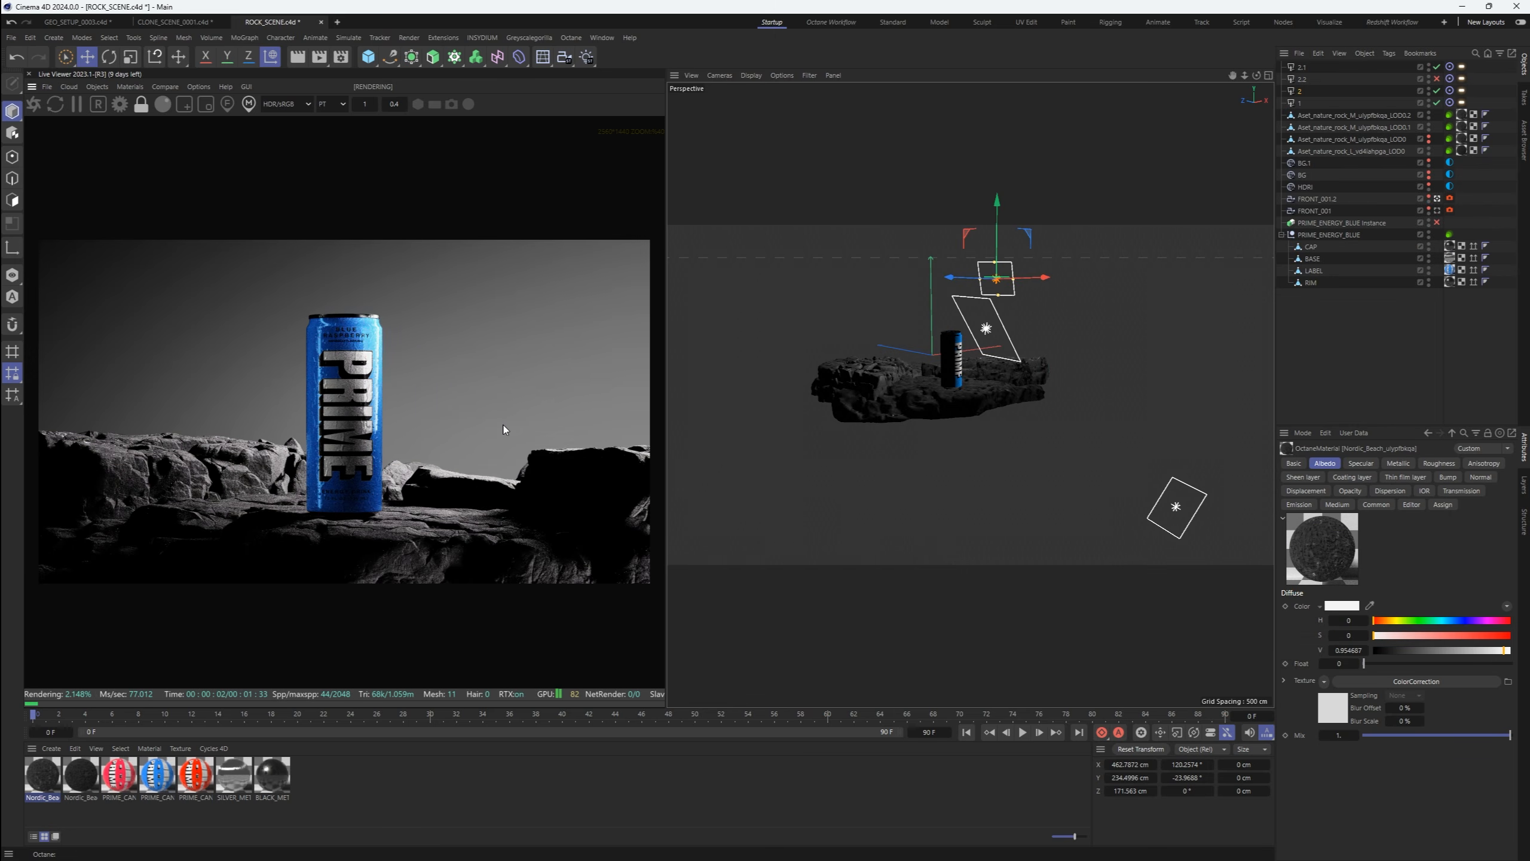
{"action": "left_click", "coordinate": [1450, 199]}
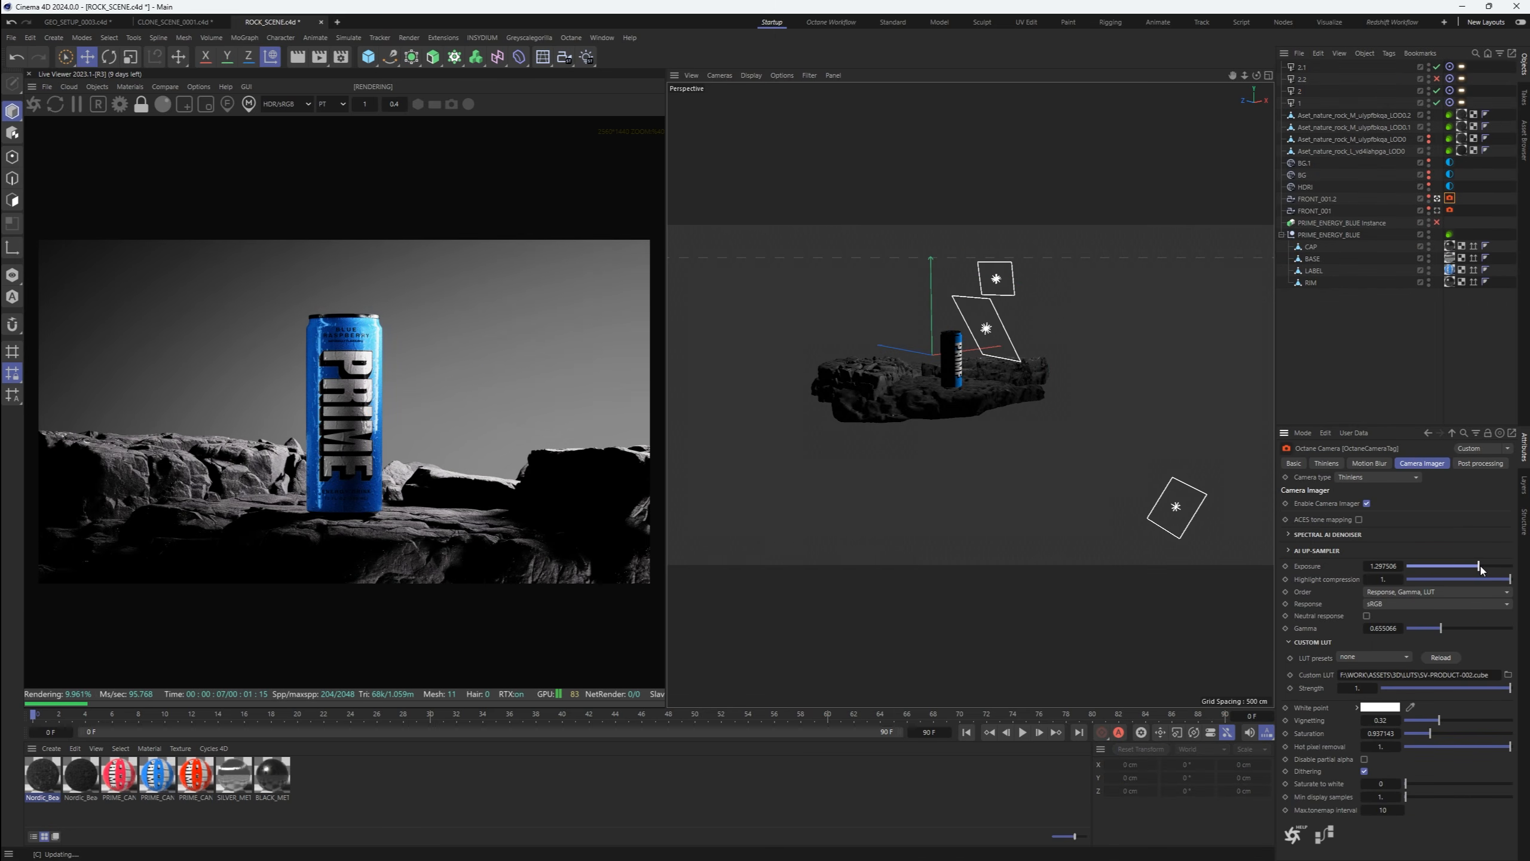
{"action": "left_click_drag", "start_coordinate": [1482, 570], "coordinate": [1480, 570]}
{"action": "left_click", "coordinate": [404, 482]}
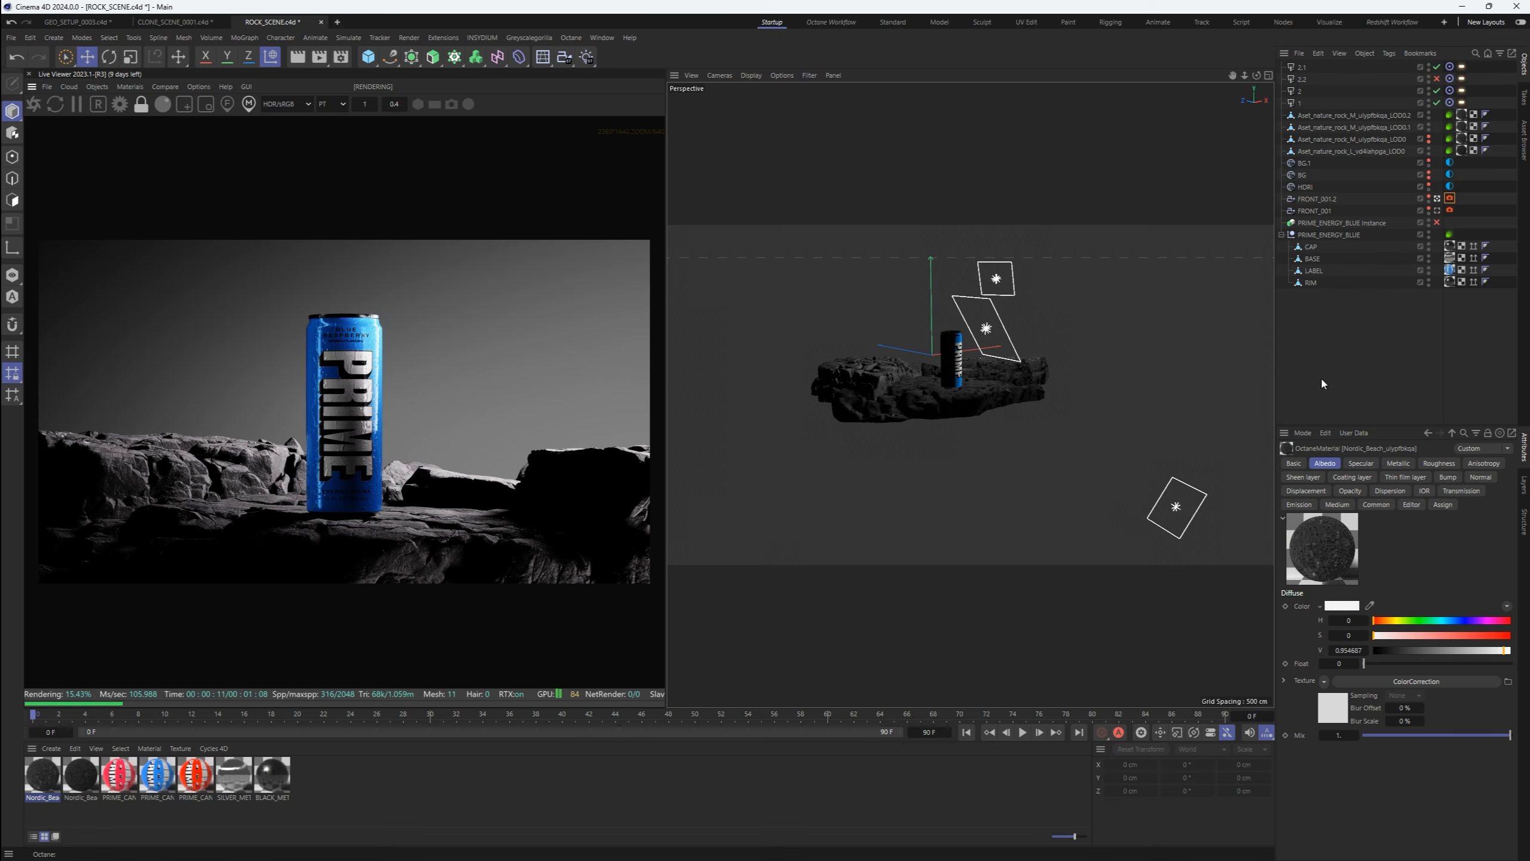
Reposition light 1 beside the can at about X 131, Y 55, Z -143 cm
{"action": "left_click", "coordinate": [1301, 103]}
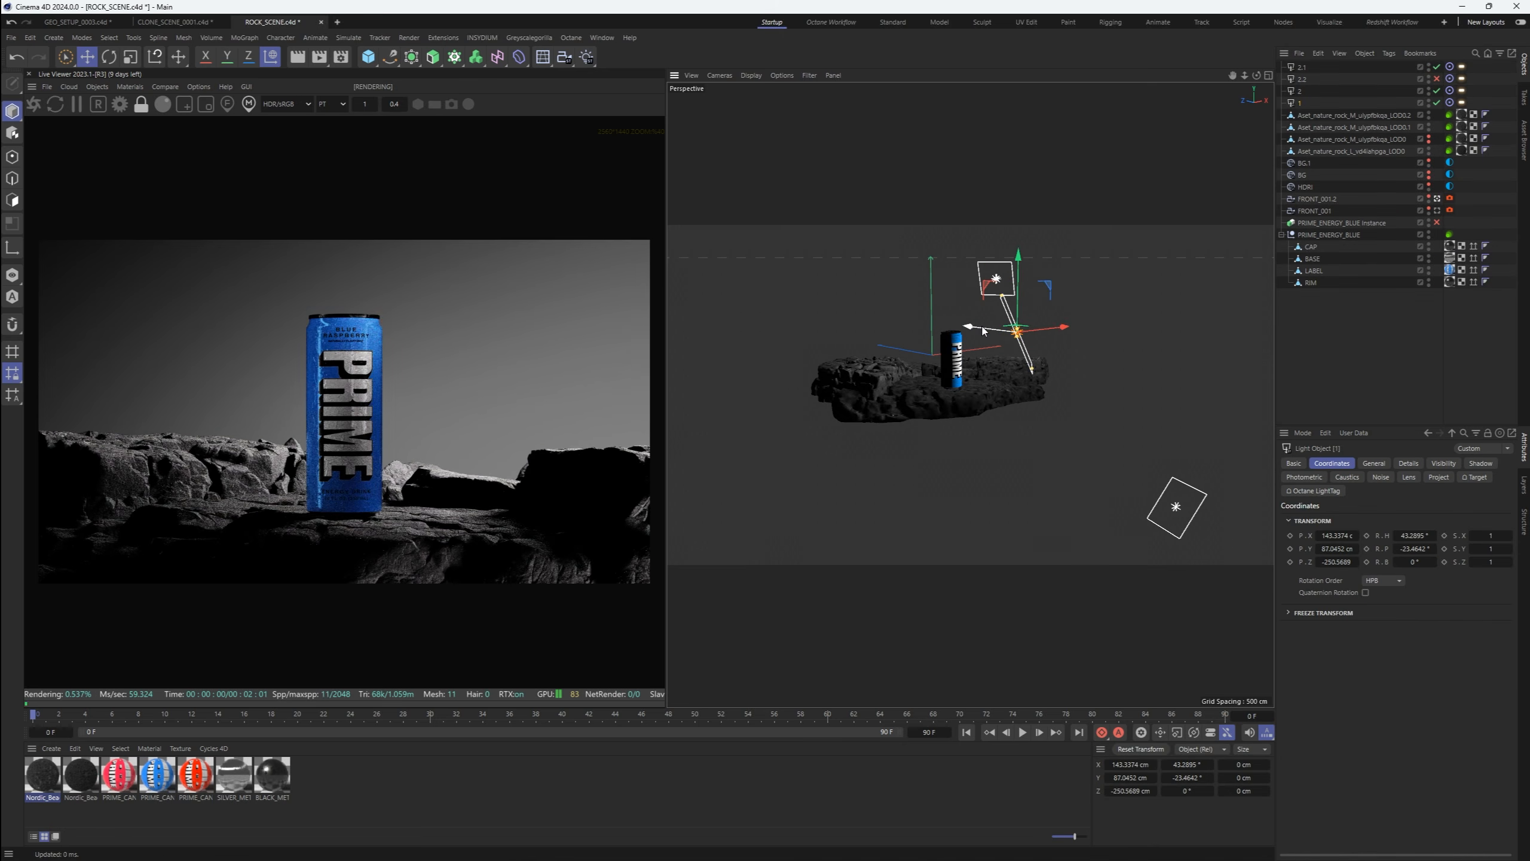
{"action": "left_click_drag", "start_coordinate": [988, 350], "coordinate": [932, 344]}
{"action": "key", "text": "w"}
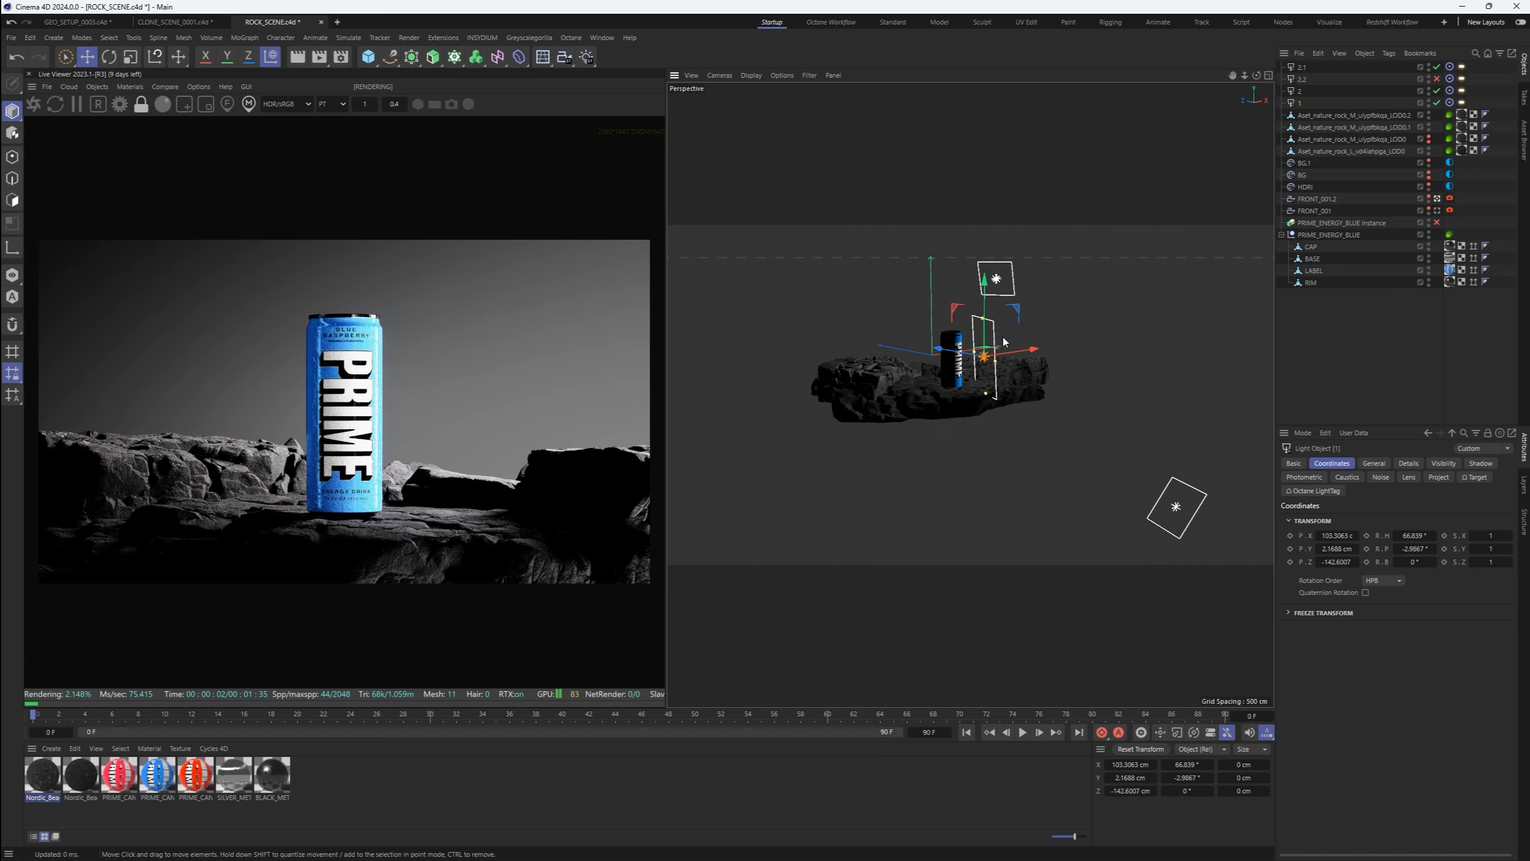
{"action": "left_click_drag", "start_coordinate": [1004, 342], "coordinate": [991, 313]}
Set the HDRI environment's RotX to about 0.22 and place a copy of light 1 at about X -114, Y 72, Z -27 cm
{"action": "left_click", "coordinate": [1450, 186]}
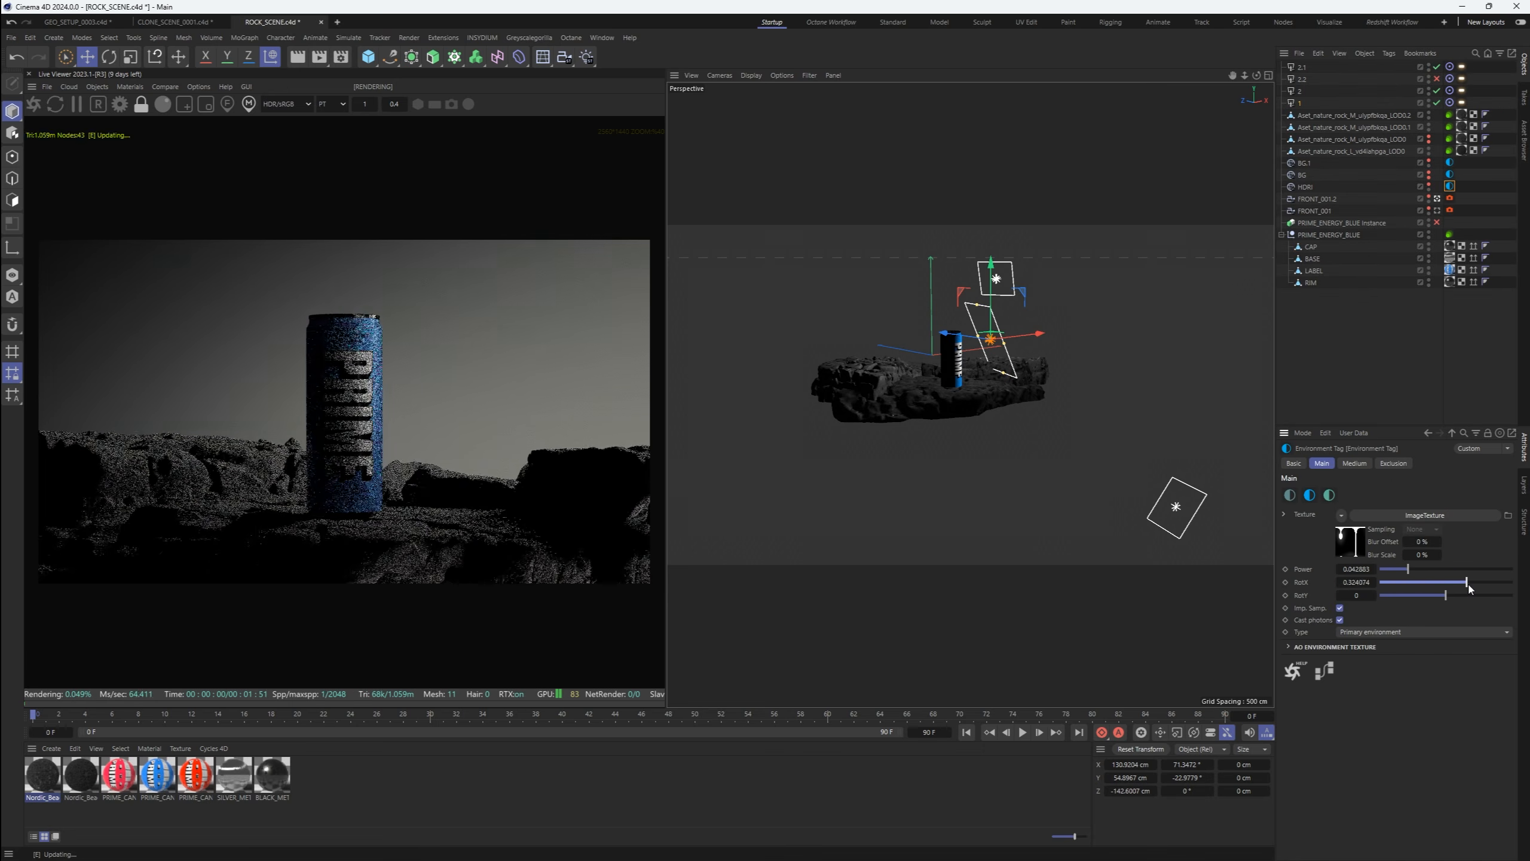
{"action": "left_click_drag", "start_coordinate": [1036, 342], "coordinate": [884, 336], "text": "ctrl"}
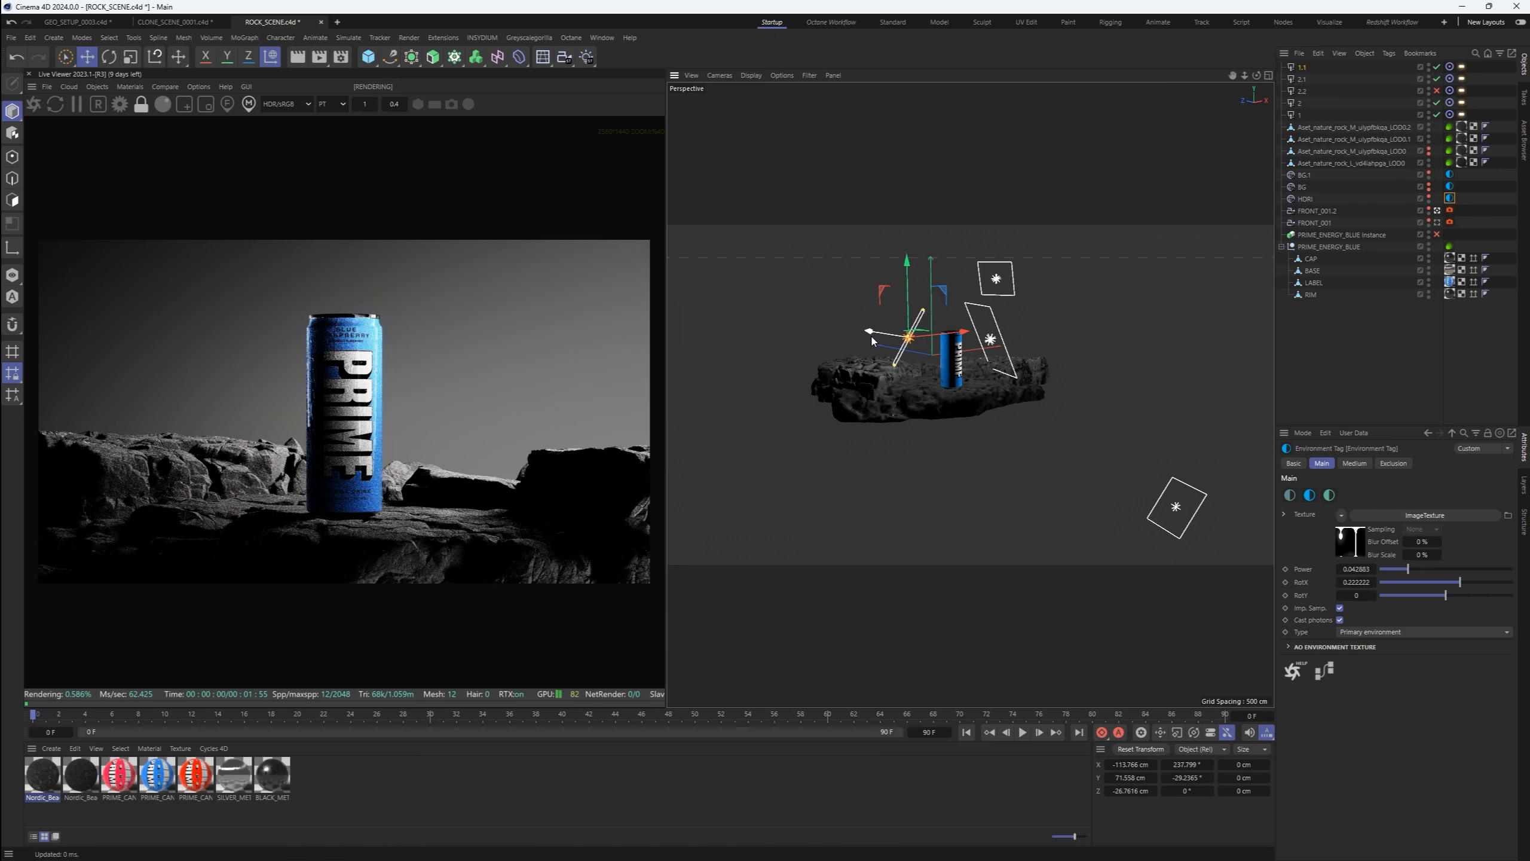
Assign the pink PRIME_CAN material to the can's label and set the camera imager saturation to about 0.57
{"action": "left_click", "coordinate": [1451, 271]}
{"action": "left_click", "coordinate": [1451, 199]}
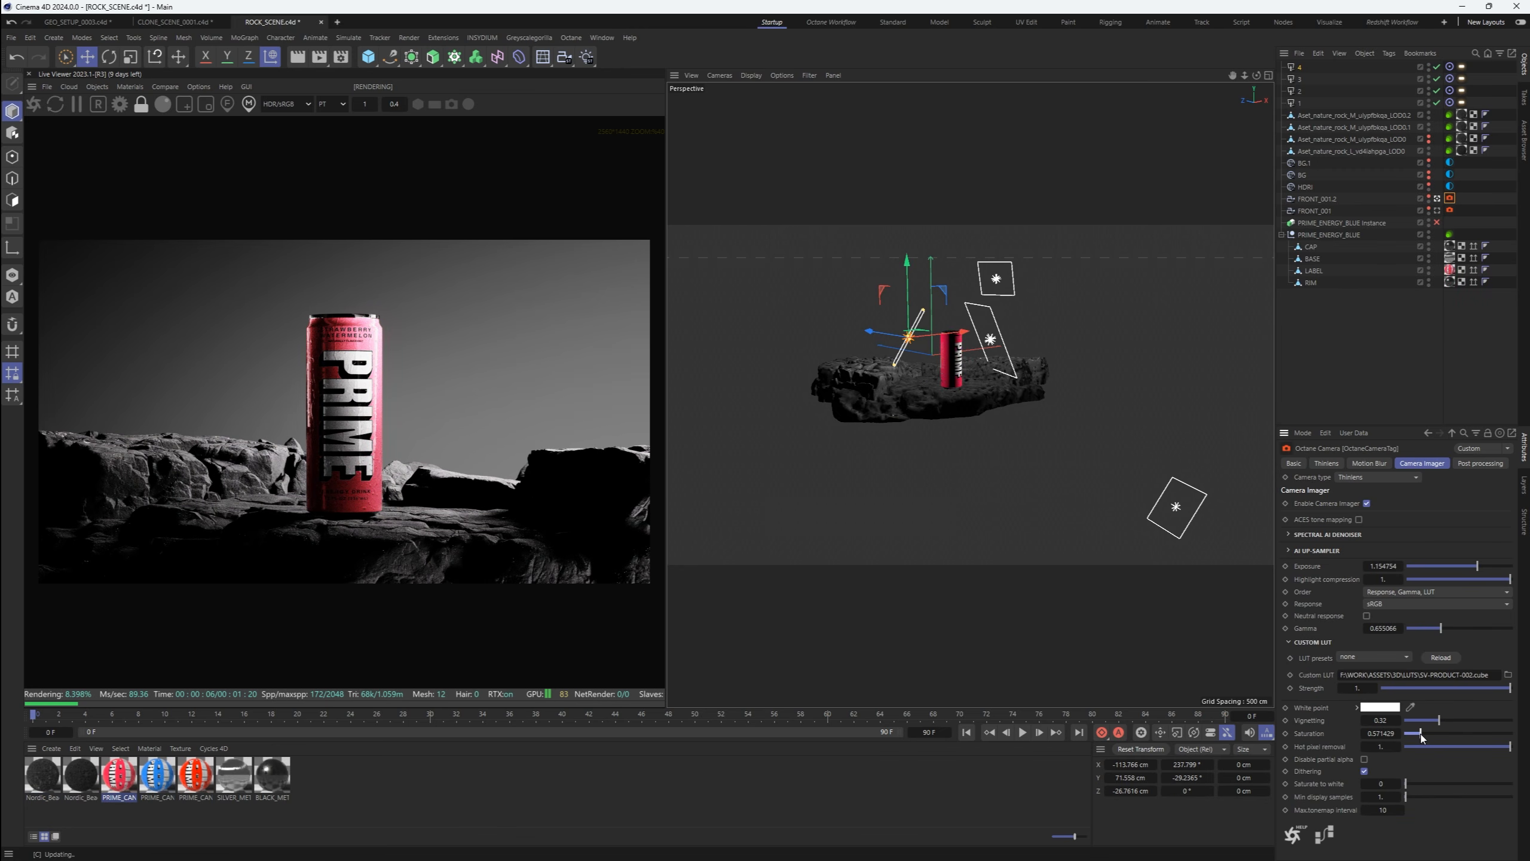
Duplicate the BG.1 sky and name the three background skies BW, P and B
{"action": "left_click", "coordinate": [1451, 163]}
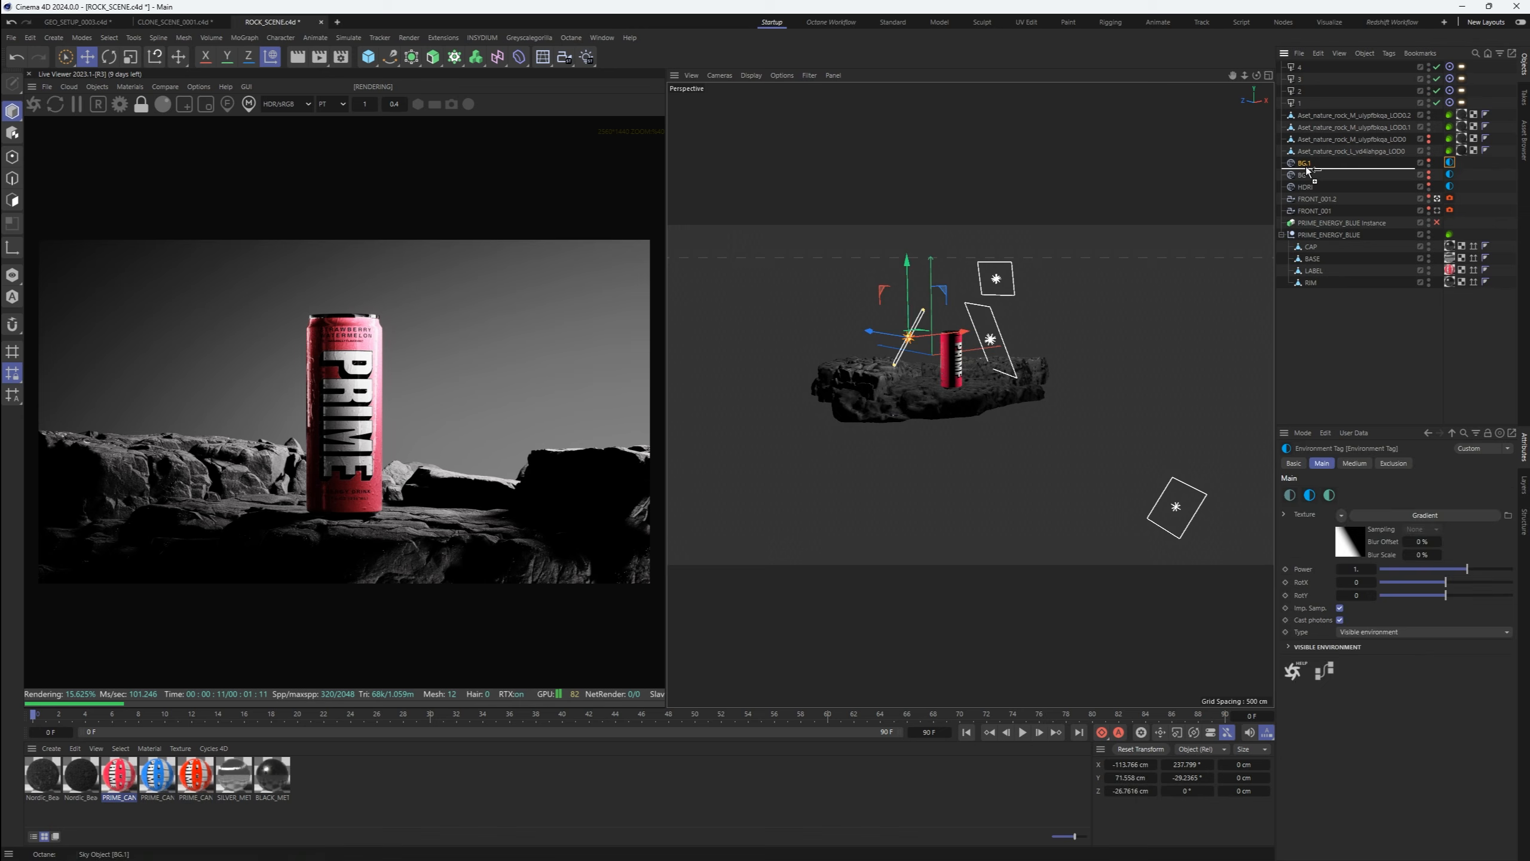
{"action": "left_click_drag", "start_coordinate": [1306, 170], "coordinate": [1308, 171], "text": "ctrl"}
{"action": "left_click", "coordinate": [1450, 174]}
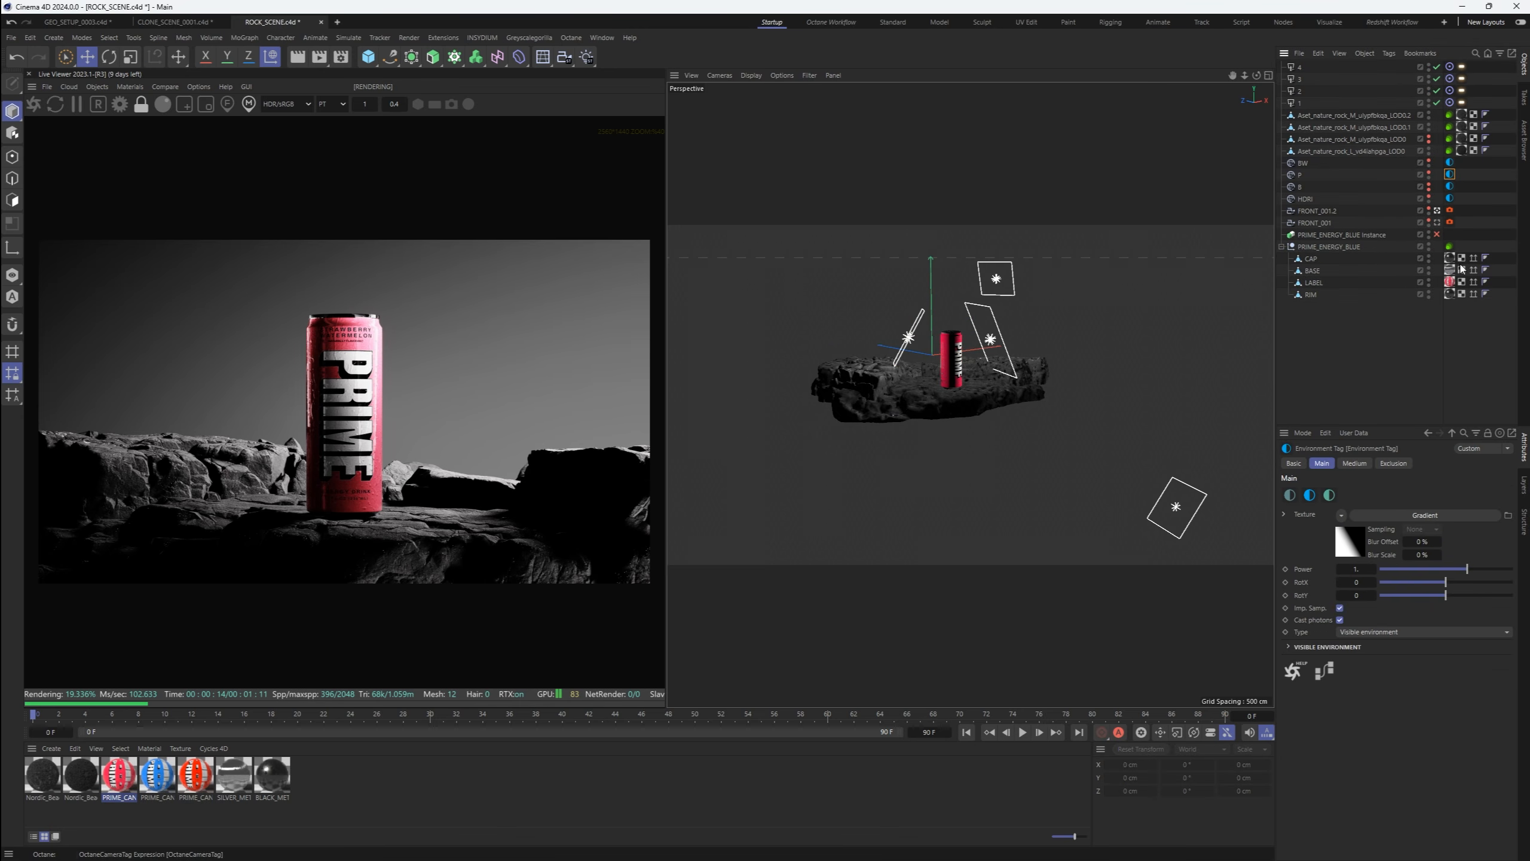
Tint the light knot of the P sky's gradient pink with hue 290° and saturation 10%
{"action": "left_click", "coordinate": [1345, 536]}
{"action": "double_click", "coordinate": [1380, 587]}
{"action": "left_click", "coordinate": [1353, 616]}
{"action": "left_click", "coordinate": [1317, 663]}
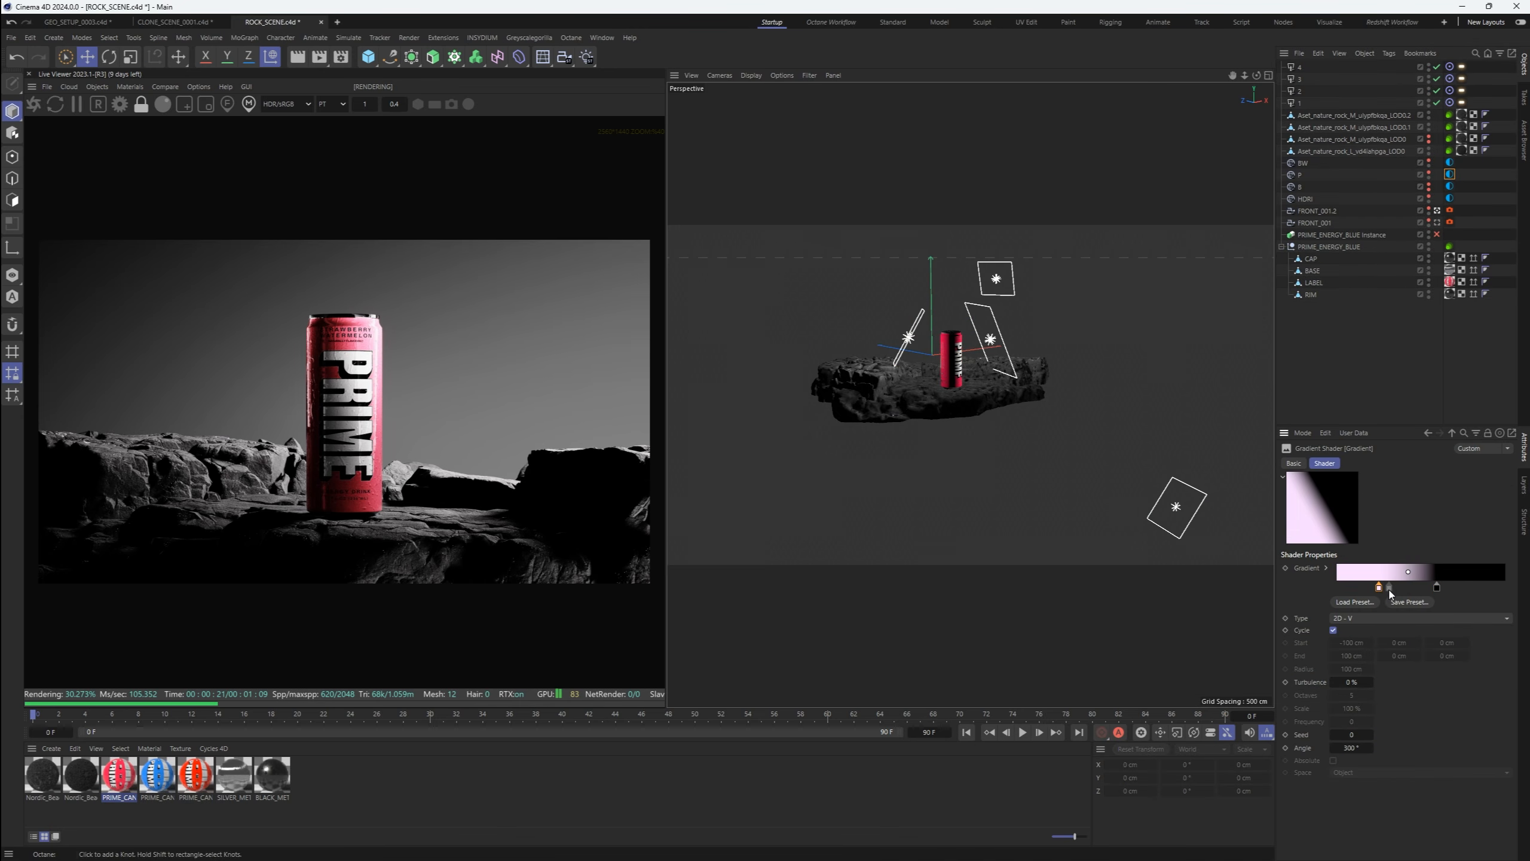
{"action": "double_click", "coordinate": [1379, 587]}
{"action": "left_click", "coordinate": [1225, 626]}
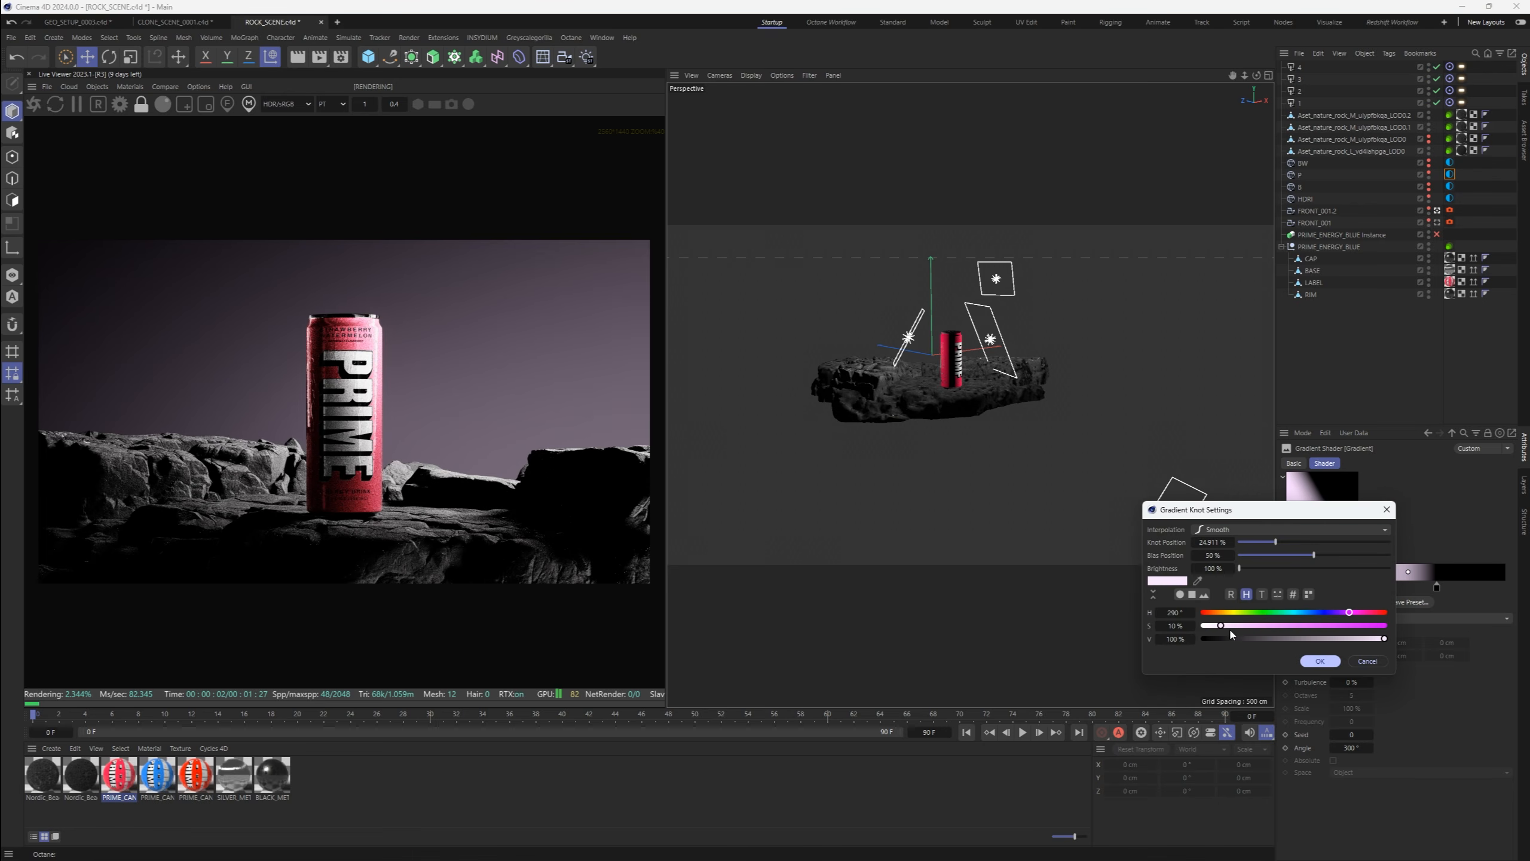
{"action": "left_click", "coordinate": [1317, 662]}
Spread the P sky's gradient knots farther apart and readjust the light knot's pink saturation
{"action": "left_click_drag", "start_coordinate": [1440, 588], "coordinate": [1374, 588]}
{"action": "double_click", "coordinate": [1379, 587]}
{"action": "left_click", "coordinate": [1245, 627]}
{"action": "left_click", "coordinate": [1318, 659]}
{"action": "double_click", "coordinate": [1379, 589]}
{"action": "left_click", "coordinate": [1224, 627]}
{"action": "left_click", "coordinate": [1320, 661]}
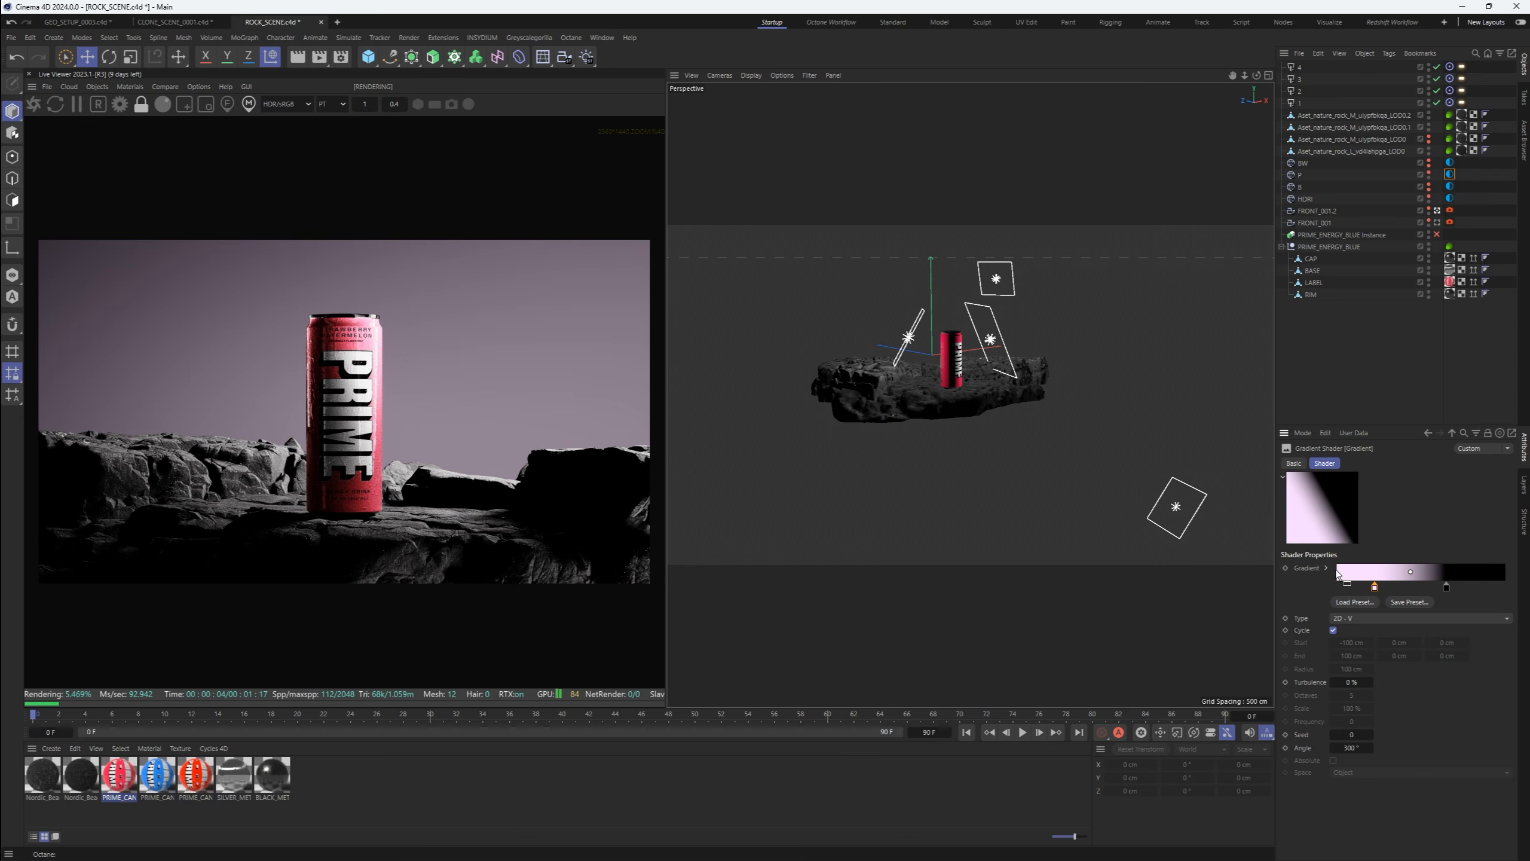
Create a copy of the WIDE render setting named SQUARE with an output size of 2048 x 2048 pixels
{"action": "left_click", "coordinate": [467, 481]}
{"action": "scroll", "coordinate": [467, 481], "scroll_direction": "down", "scroll_amount": 1}
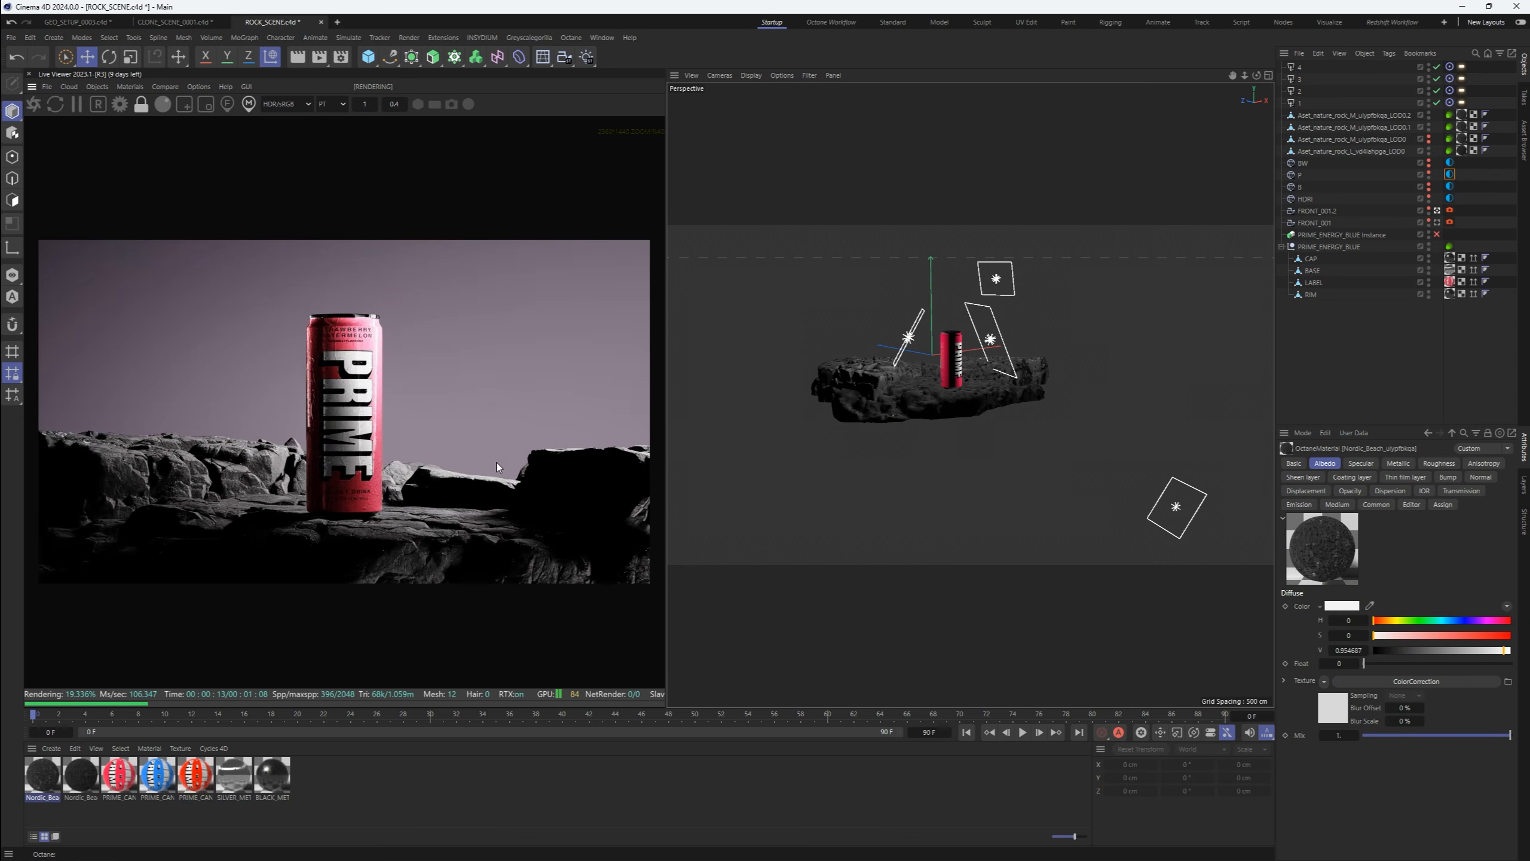
{"action": "left_click", "coordinate": [341, 57]}
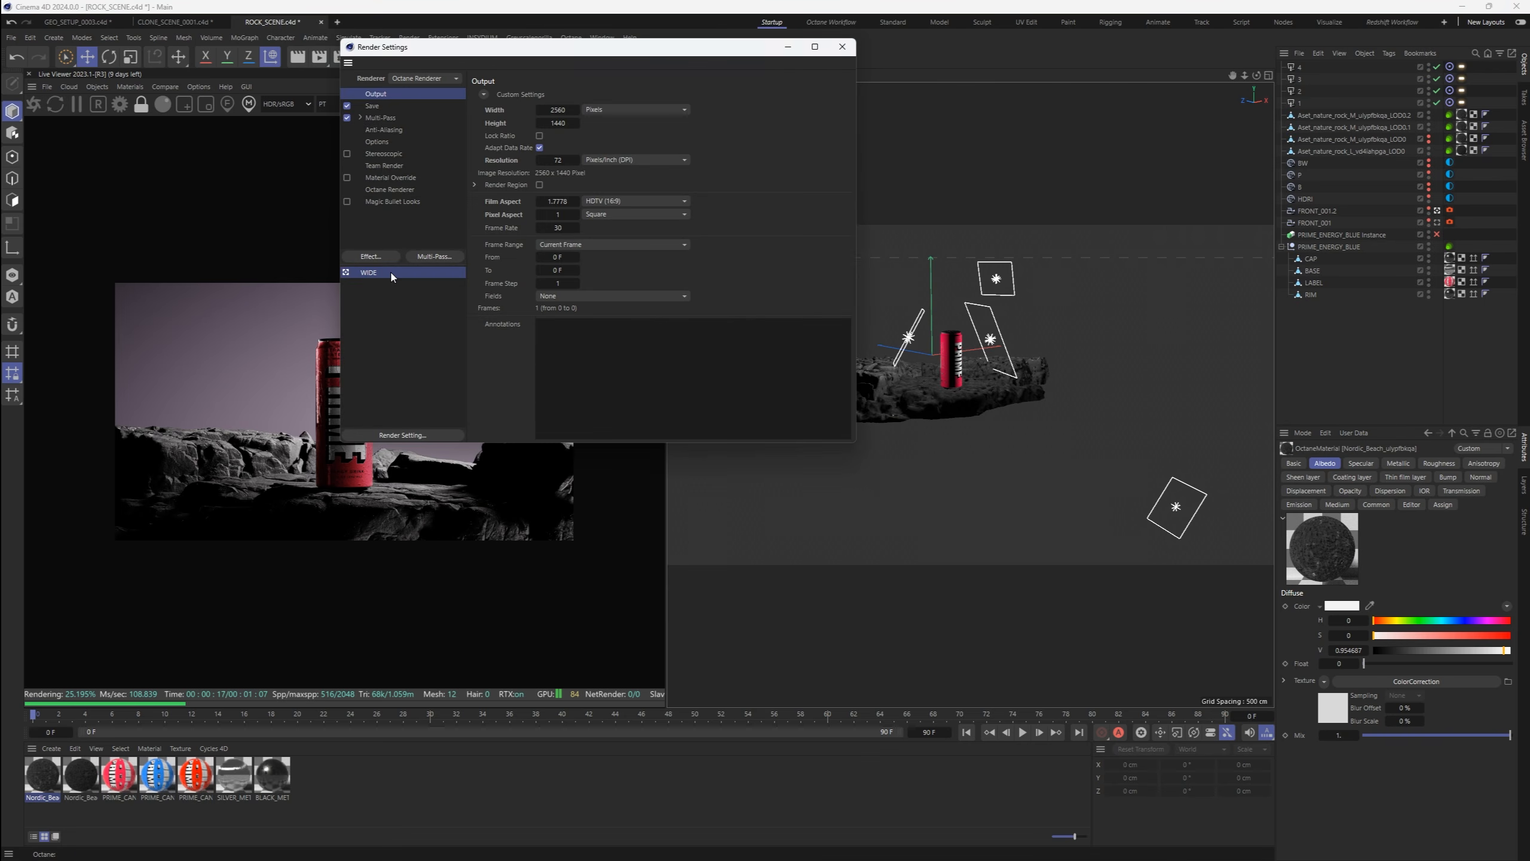
{"action": "left_click", "coordinate": [449, 435]}
{"action": "left_click", "coordinate": [492, 438]}
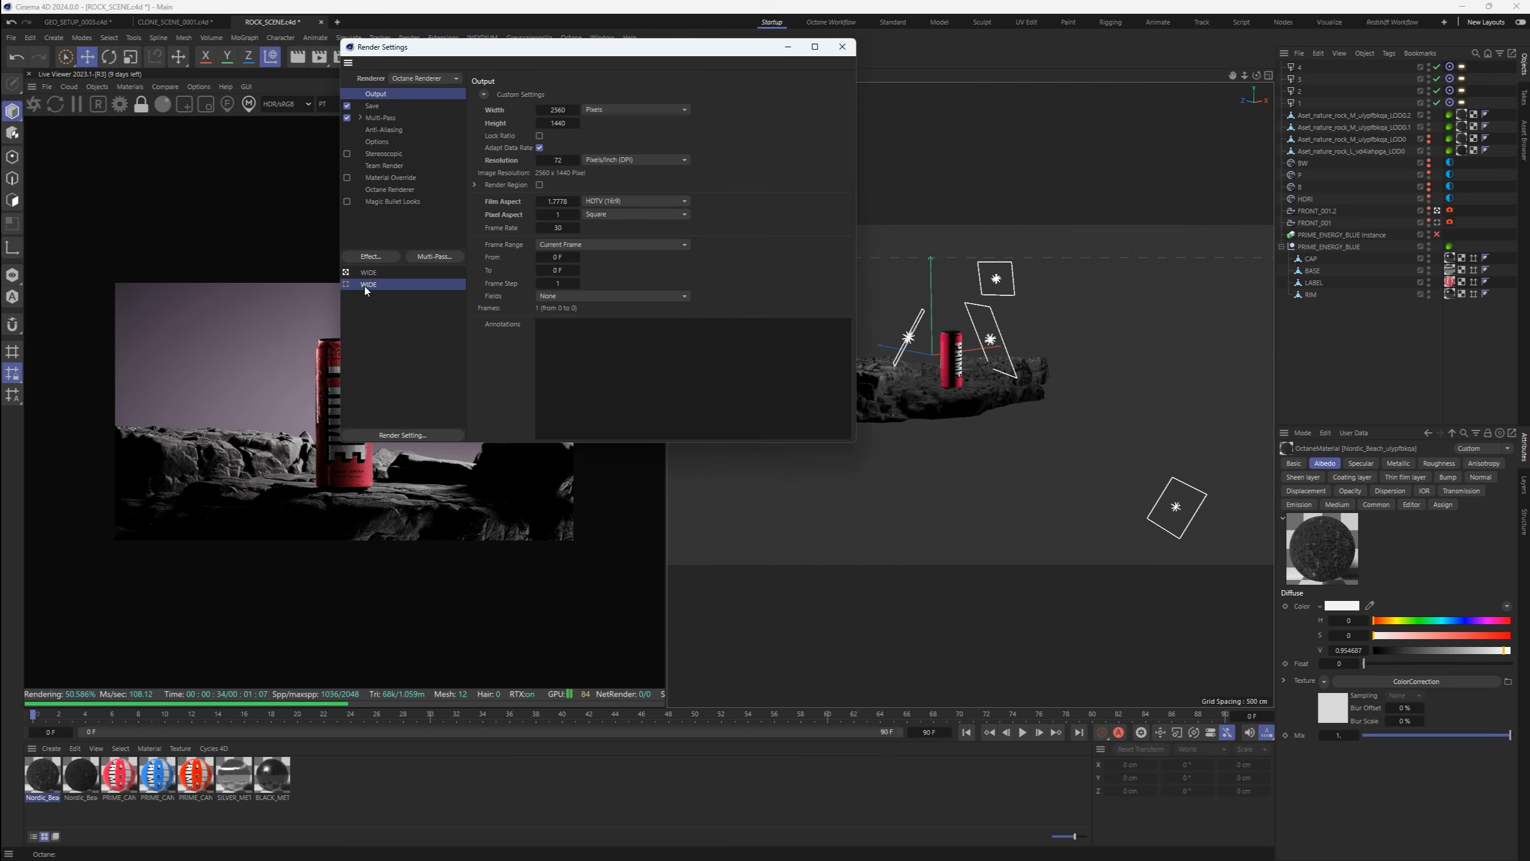
{"action": "double_click", "coordinate": [368, 284]}
{"action": "type", "text": "SQUARE"}
{"action": "key", "text": "Return"}
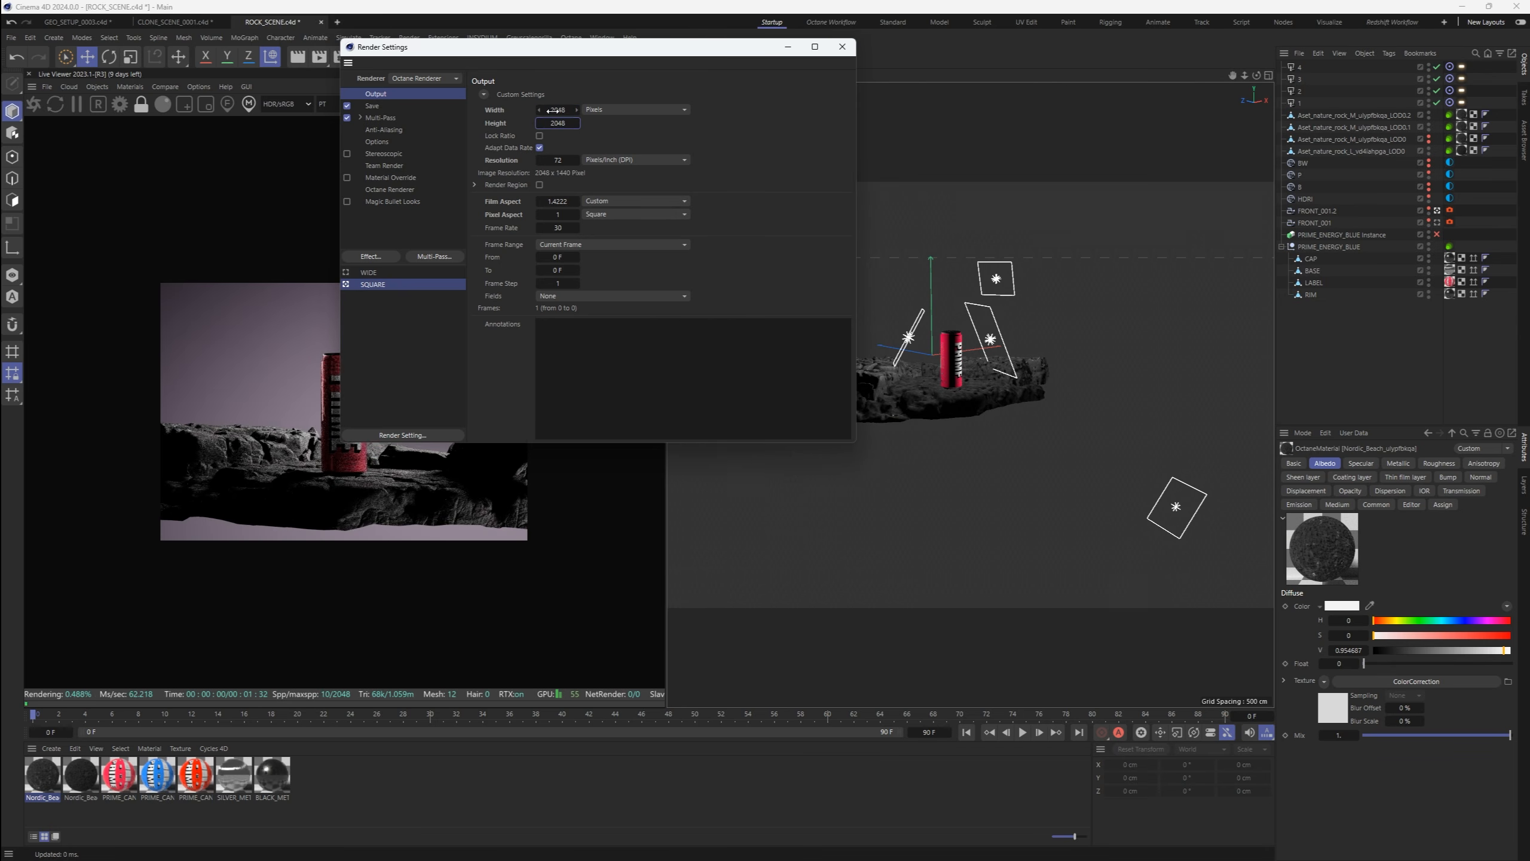
{"action": "left_click", "coordinate": [842, 47]}
Rename the FRONT_001.2 camera WIDE, duplicate it as SQUARE and look through the SQUARE camera
{"action": "double_click", "coordinate": [1317, 212]}
{"action": "type", "text": "WID"}
{"action": "type", "text": "E"}
{"action": "key", "text": "Return"}
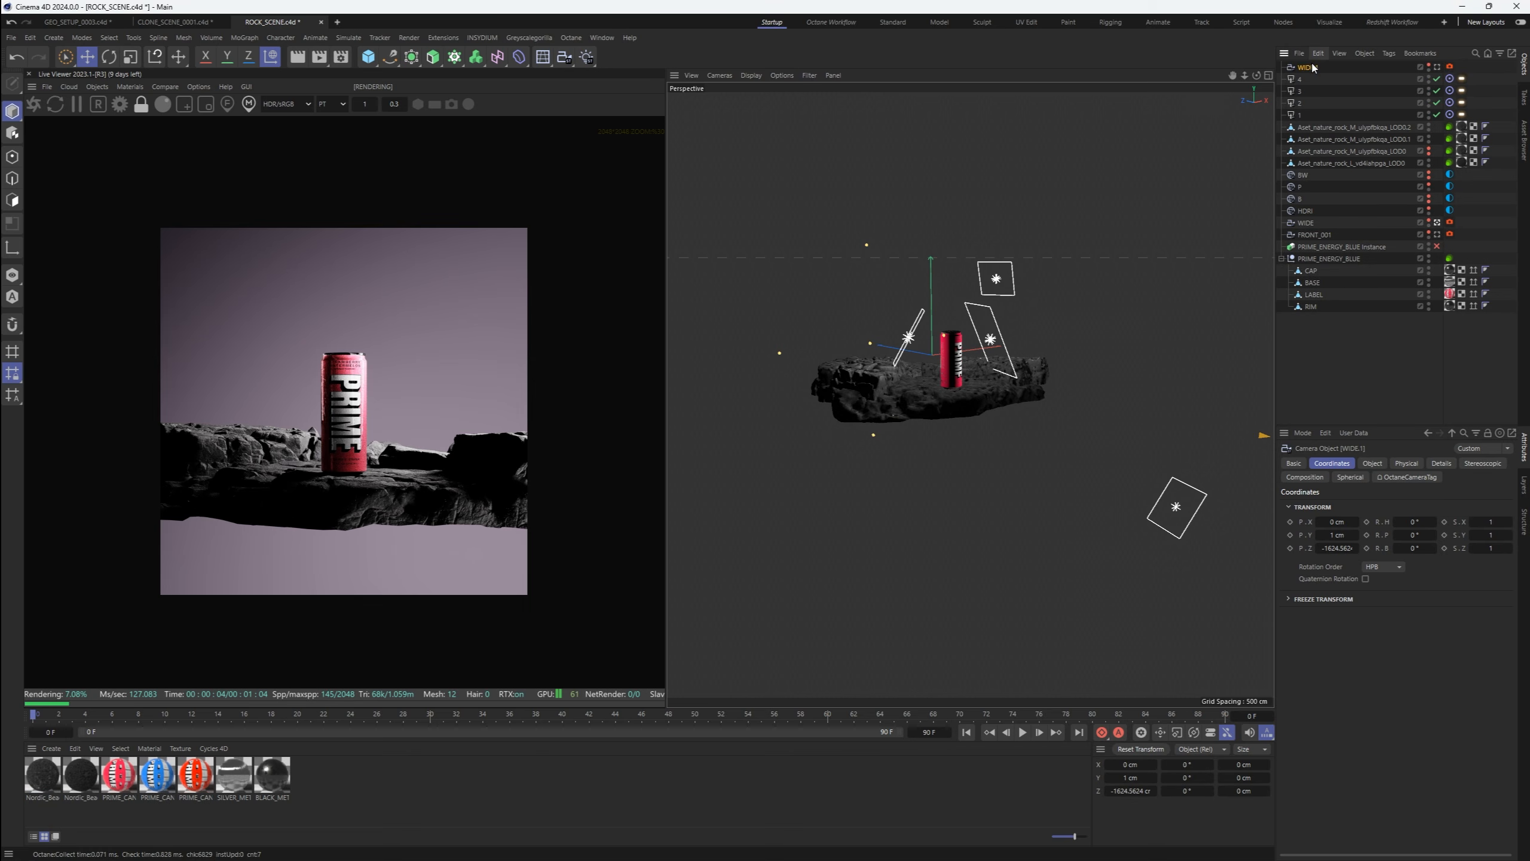
{"action": "left_click", "coordinate": [1438, 222]}
Set the SQUARE camera's focal length to 200 mm and pull it back to about Z -1866 cm
{"action": "left_click", "coordinate": [1372, 463]}
{"action": "double_click", "coordinate": [1392, 521]}
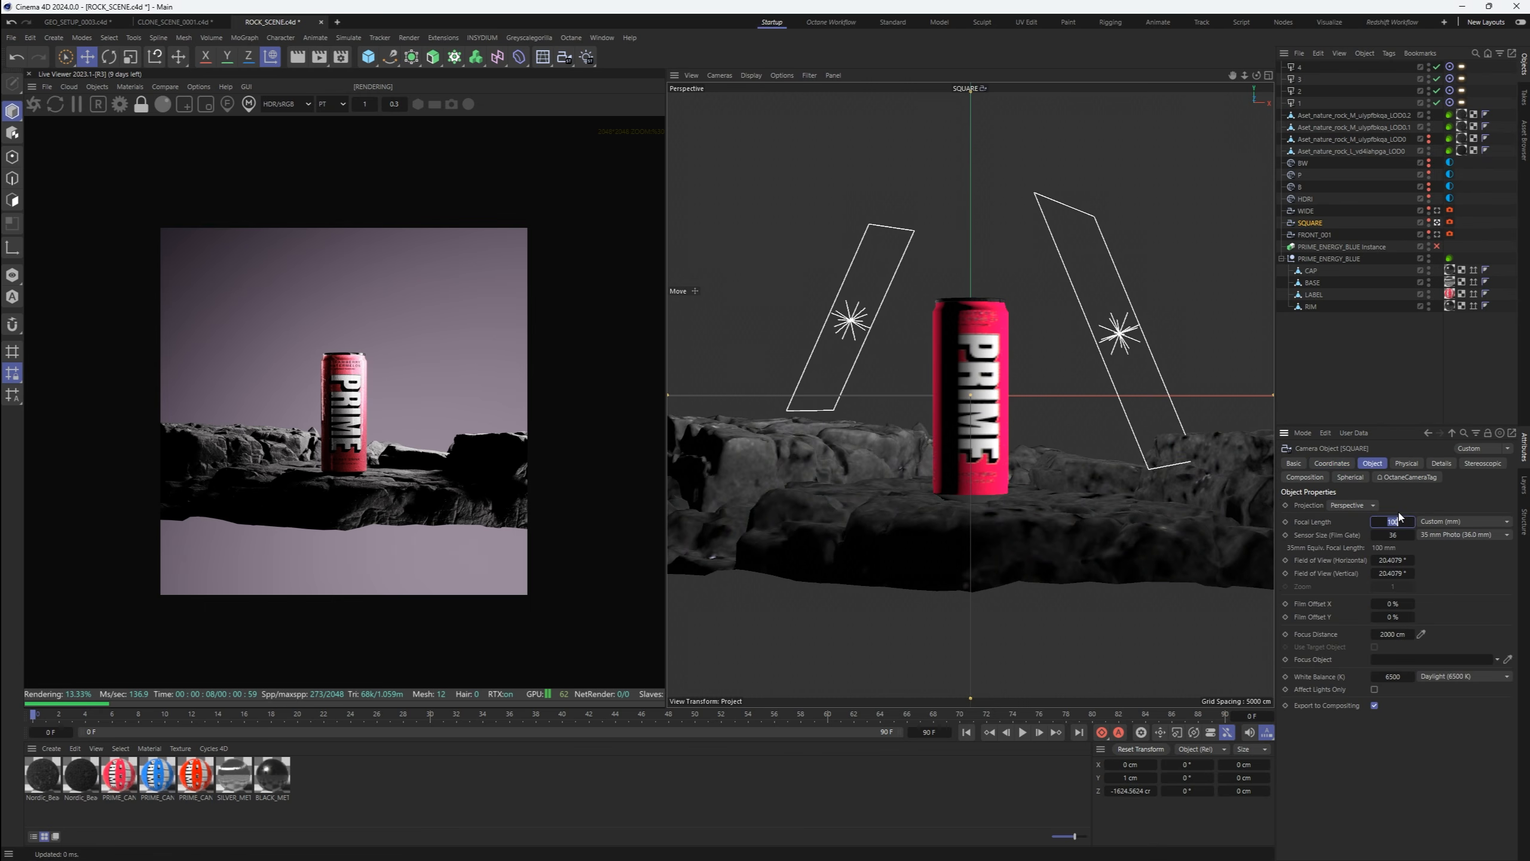
{"action": "type", "text": "200"}
{"action": "key", "text": "Return"}
{"action": "left_click_drag", "start_coordinate": [1252, 78], "coordinate": [1175, 131]}
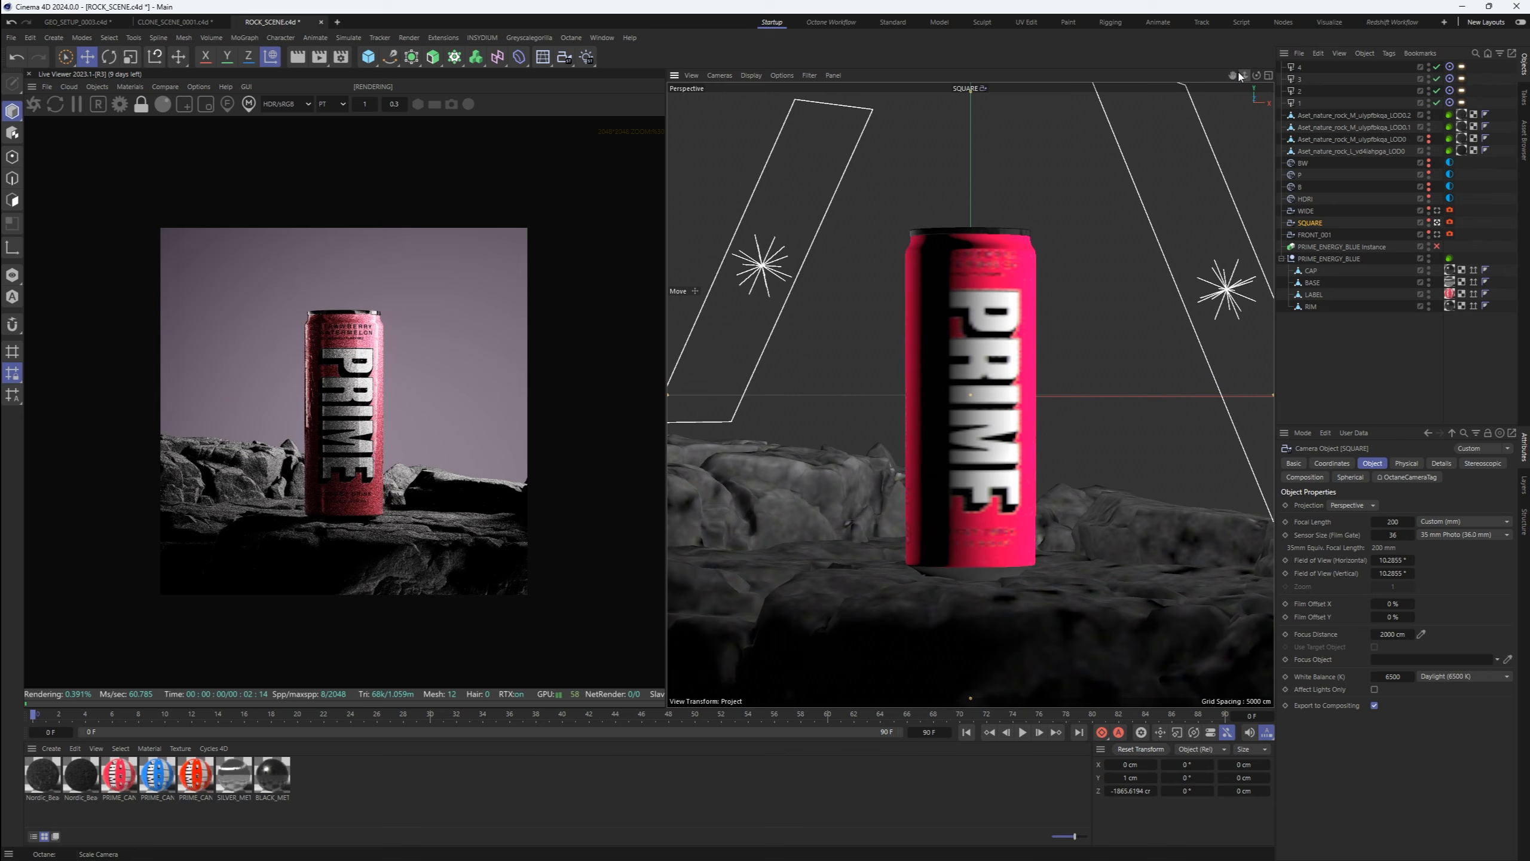
Disable light 3 and switch the visible background from the P sky to the BW sky
{"action": "left_click", "coordinate": [1437, 79]}
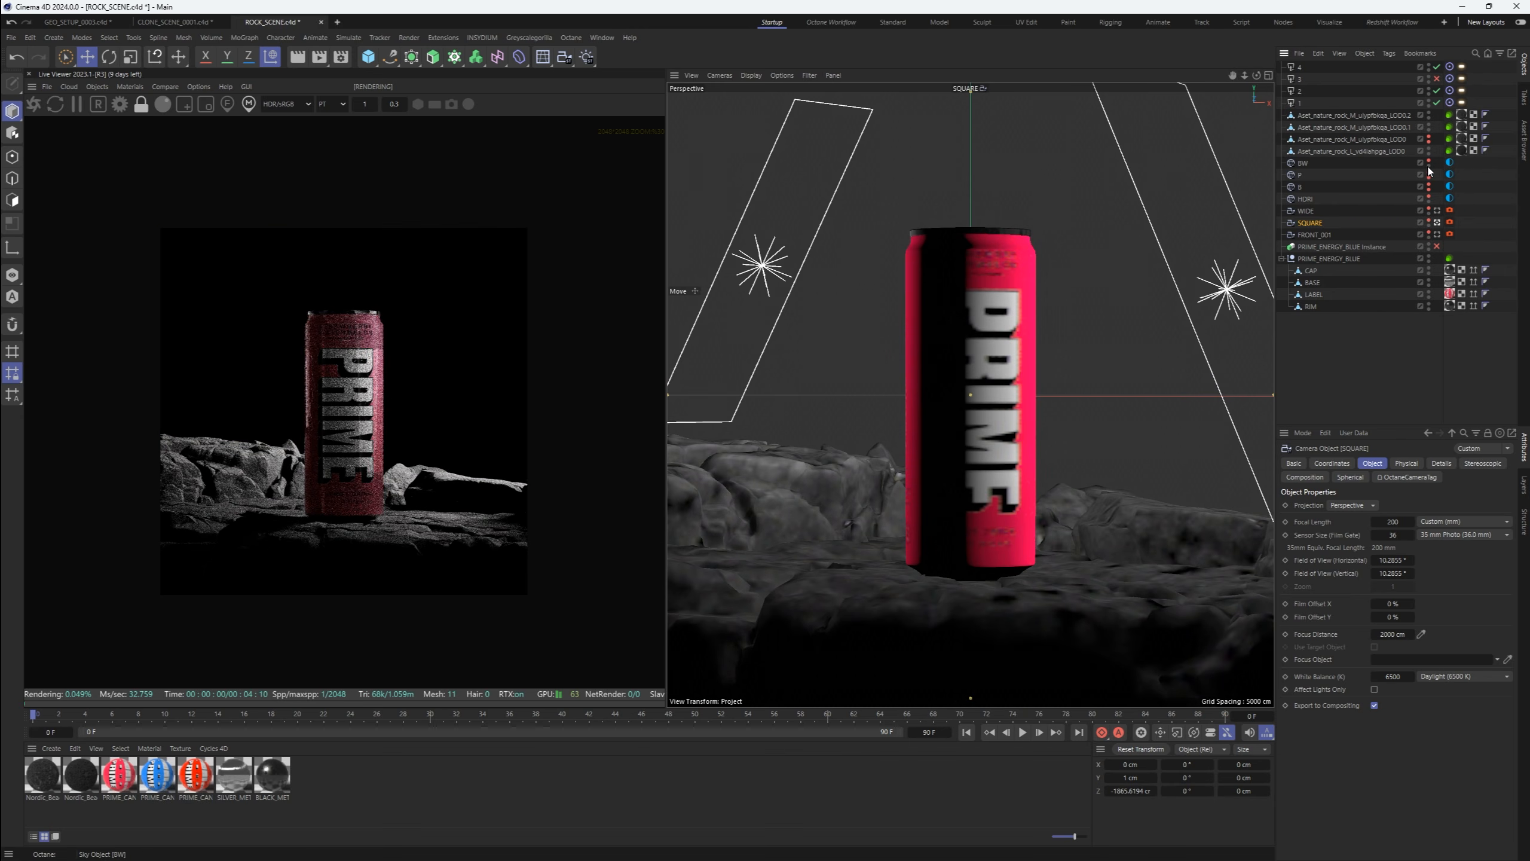
{"action": "left_click", "coordinate": [1428, 166]}
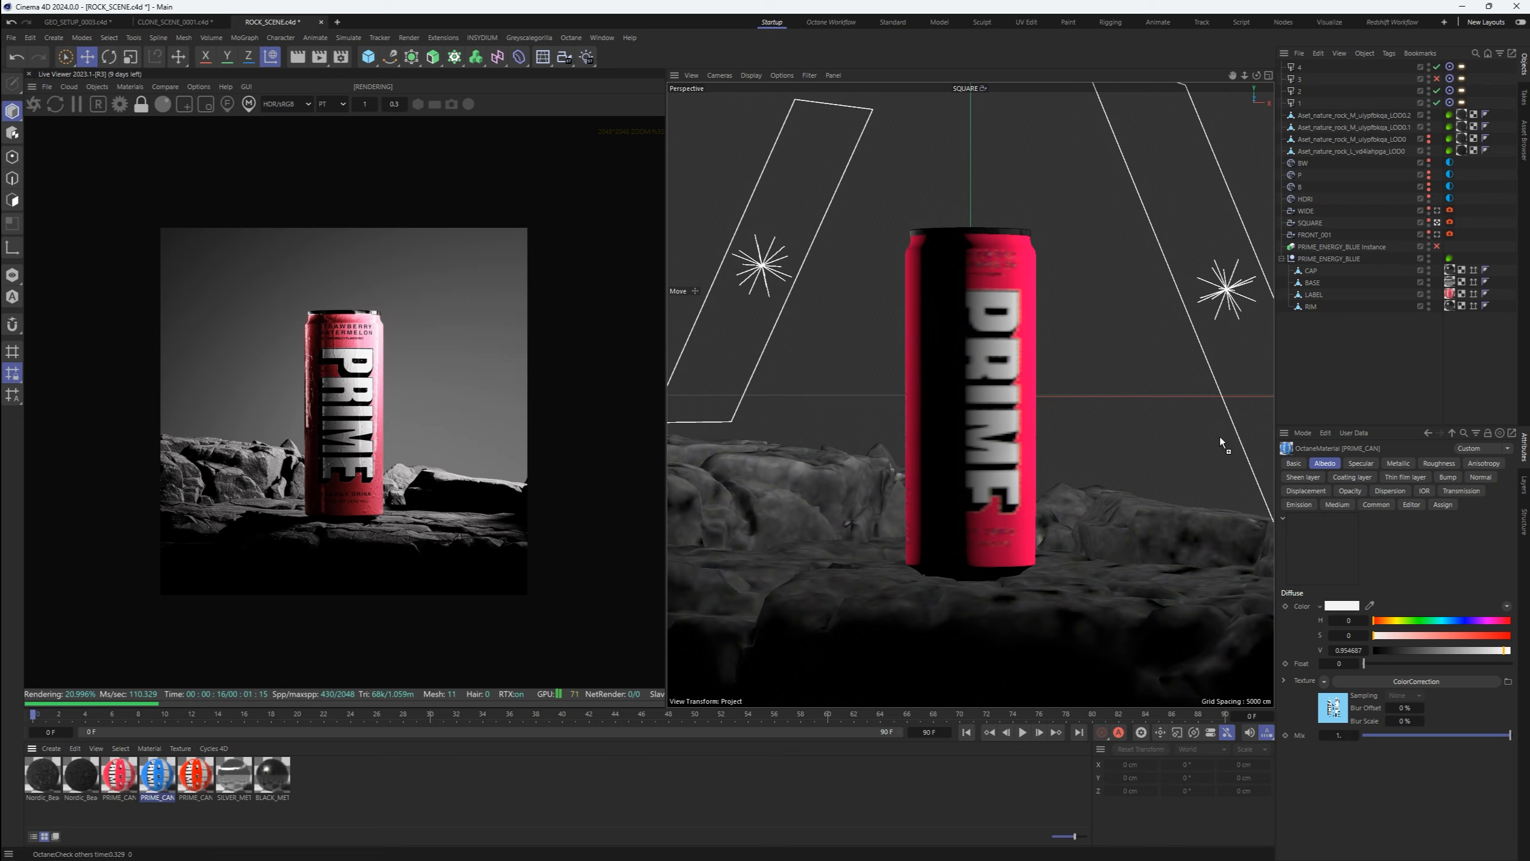
Assign the blue PRIME_CAN material to the can's label and pull the SQUARE camera farther back
{"action": "left_click", "coordinate": [1282, 258]}
{"action": "left_click", "coordinate": [1450, 223]}
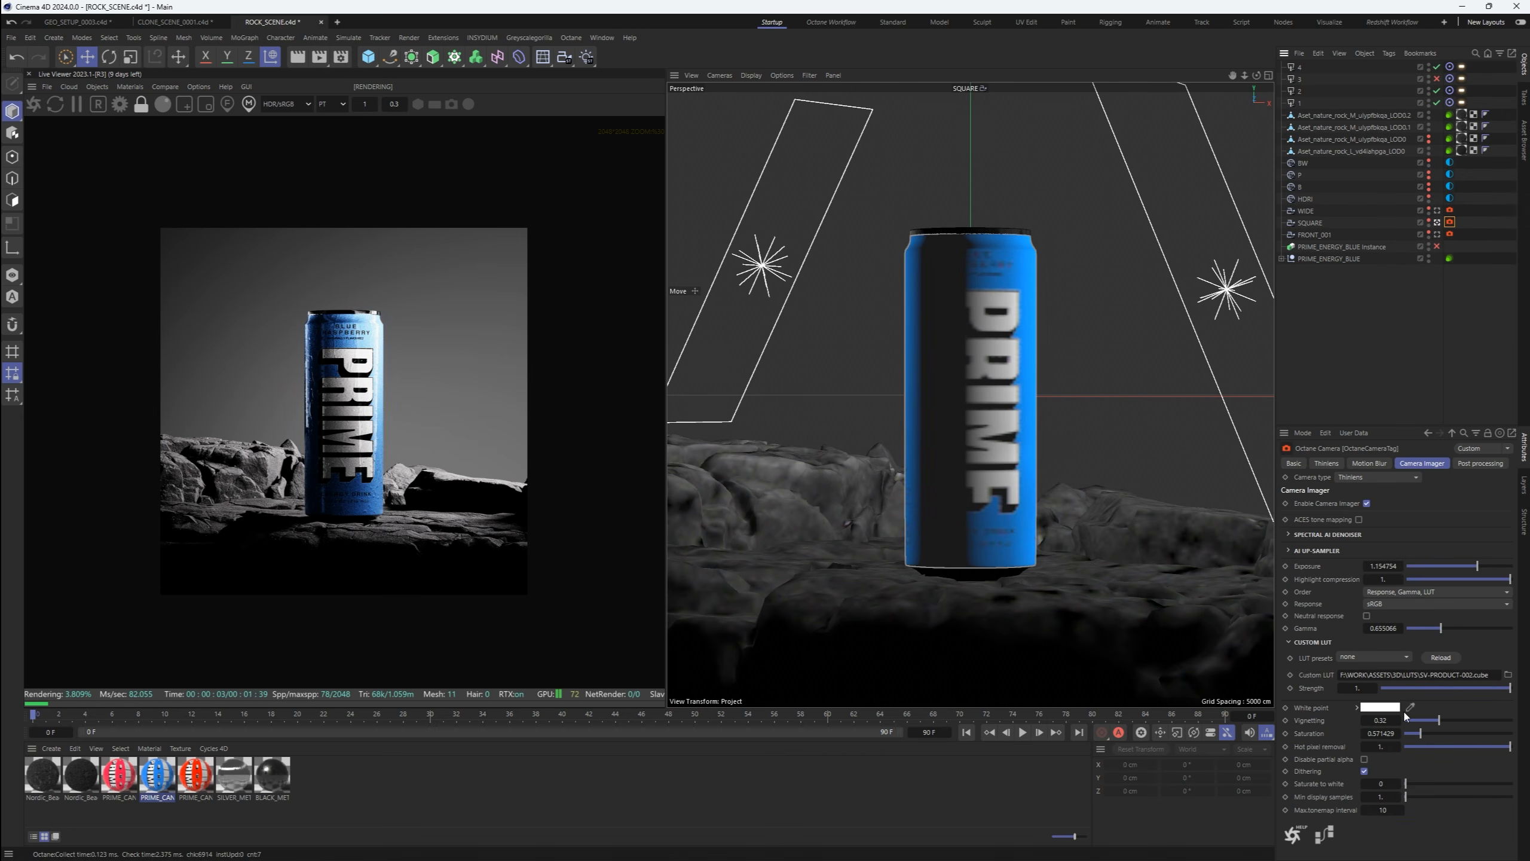
{"action": "scroll", "coordinate": [1045, 562], "scroll_direction": "down", "scroll_amount": 3}
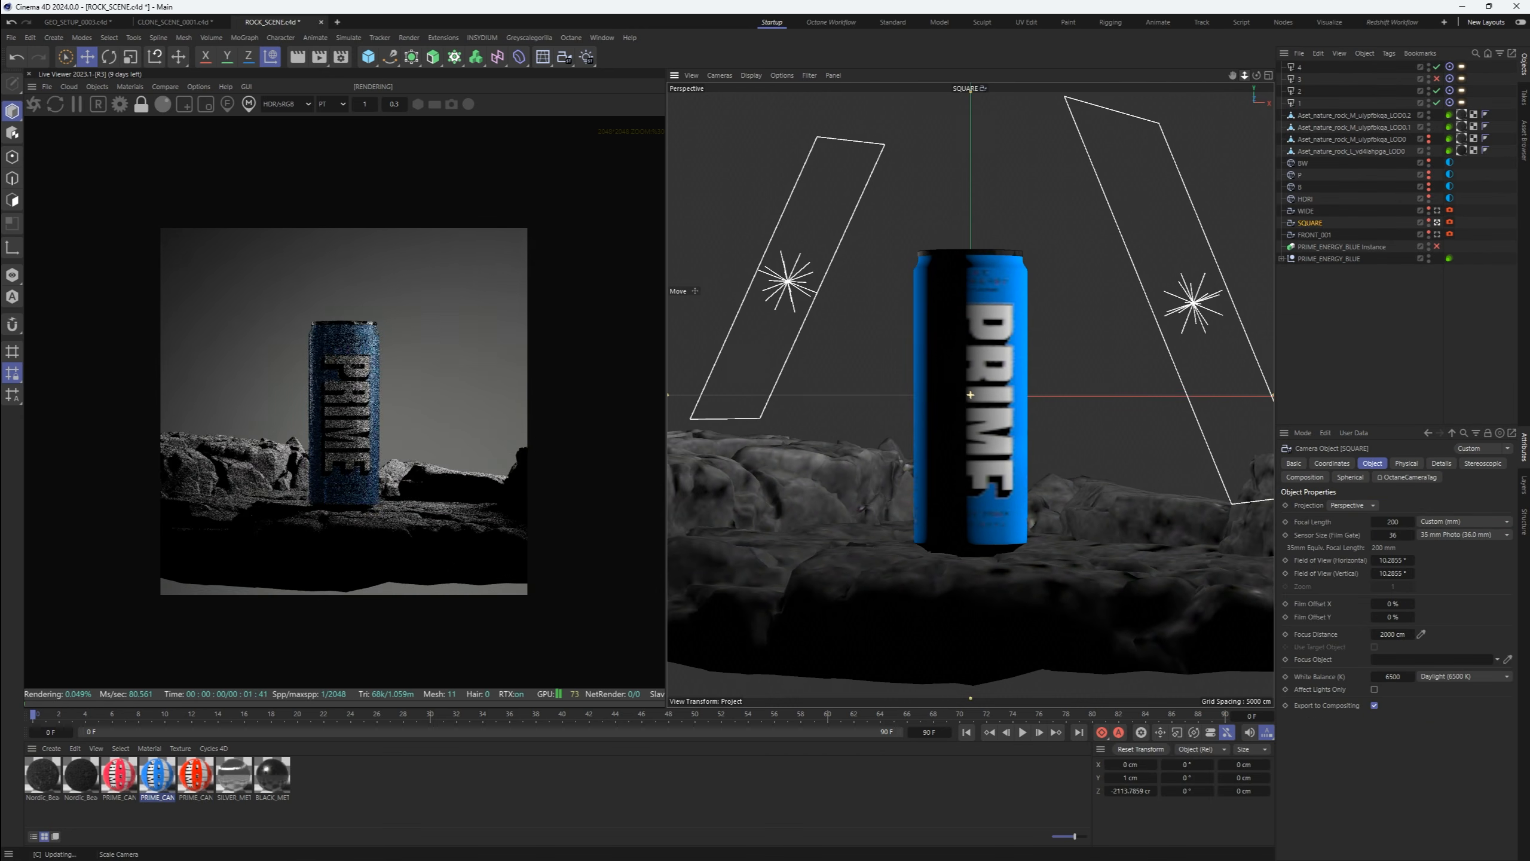
Duplicate the large base rock, lower the copy to about Y -205 cm and enlarge it to about 1016 cm wide
{"action": "left_click", "coordinate": [1045, 562]}
{"action": "left_click_drag", "start_coordinate": [970, 562], "coordinate": [1135, 617], "text": "ctrl"}
{"action": "key", "text": "t"}
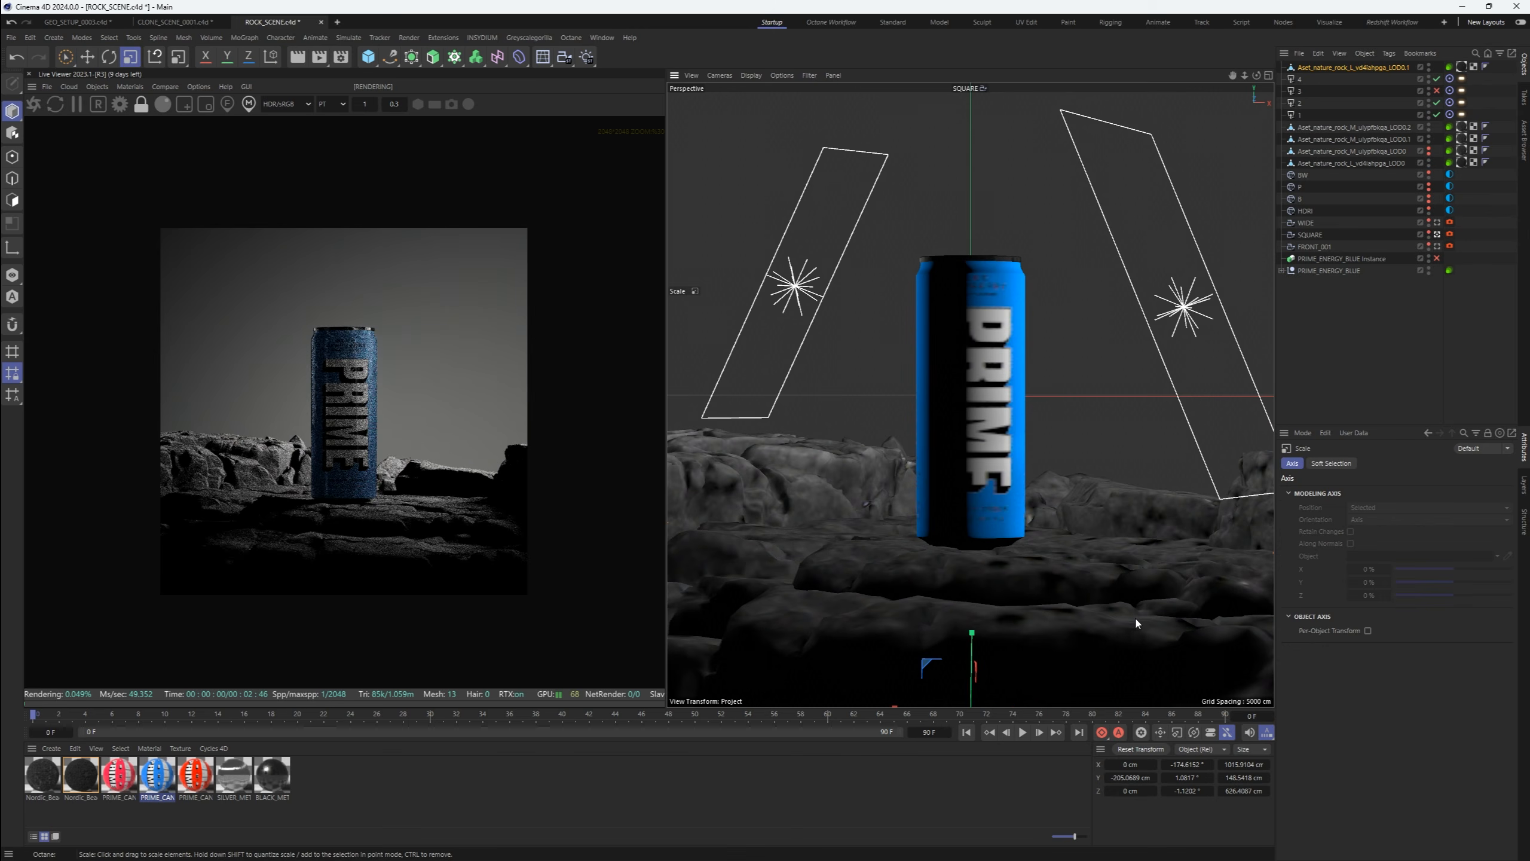
Rotate the lower rock copy to a heading of about -355° and shift it sideways below the base rock
{"action": "key", "text": "F1"}
{"action": "key", "text": "r"}
{"action": "left_click_drag", "start_coordinate": [951, 427], "coordinate": [815, 346]}
{"action": "key", "text": "e"}
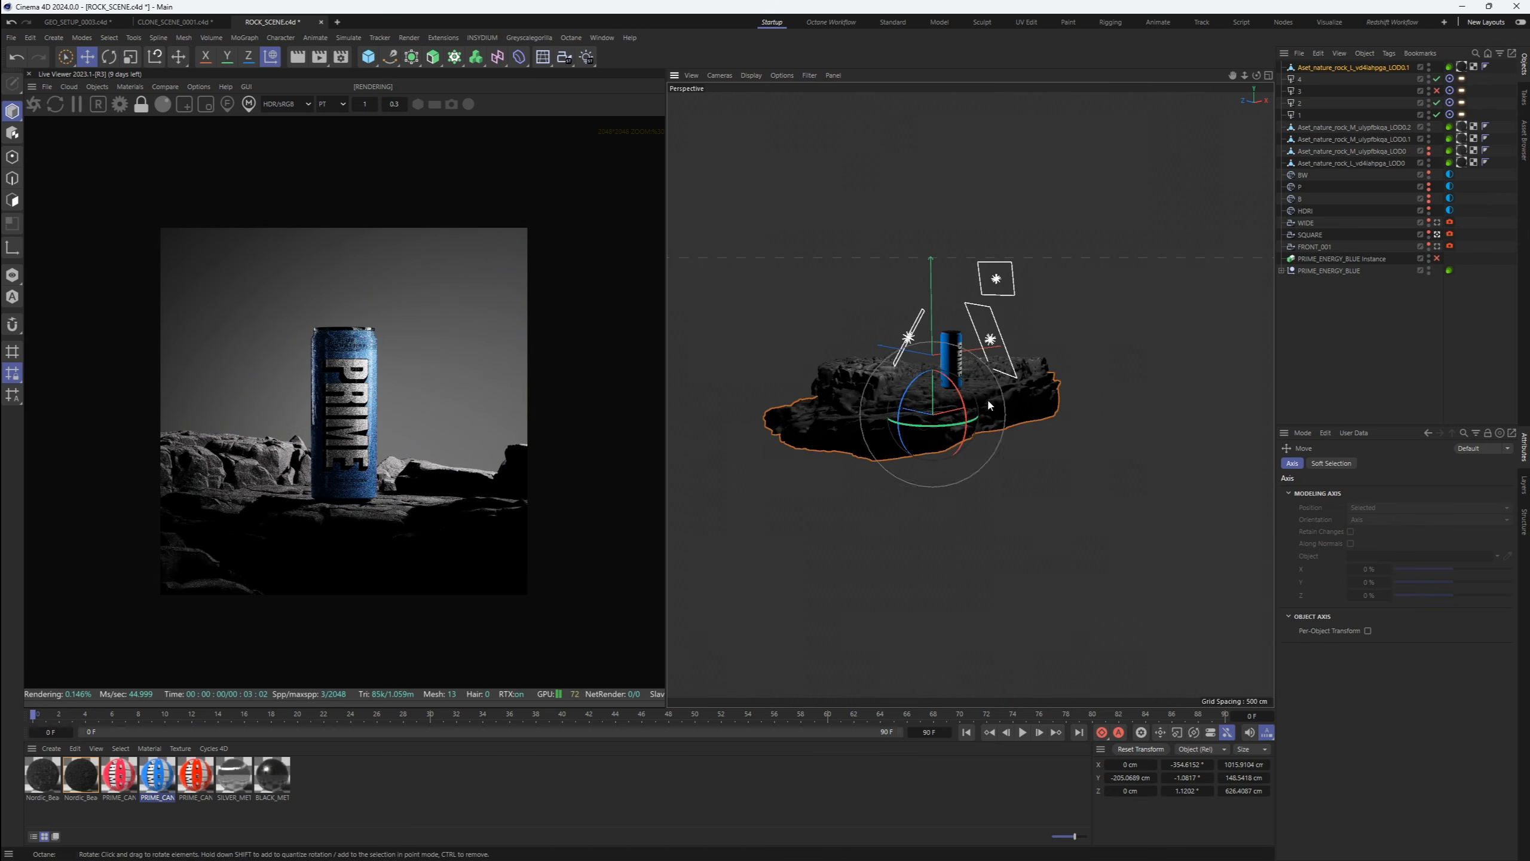
{"action": "left_click_drag", "start_coordinate": [933, 360], "coordinate": [964, 406]}
{"action": "left_click_drag", "start_coordinate": [837, 431], "coordinate": [971, 405]}
{"action": "key", "text": "F1"}
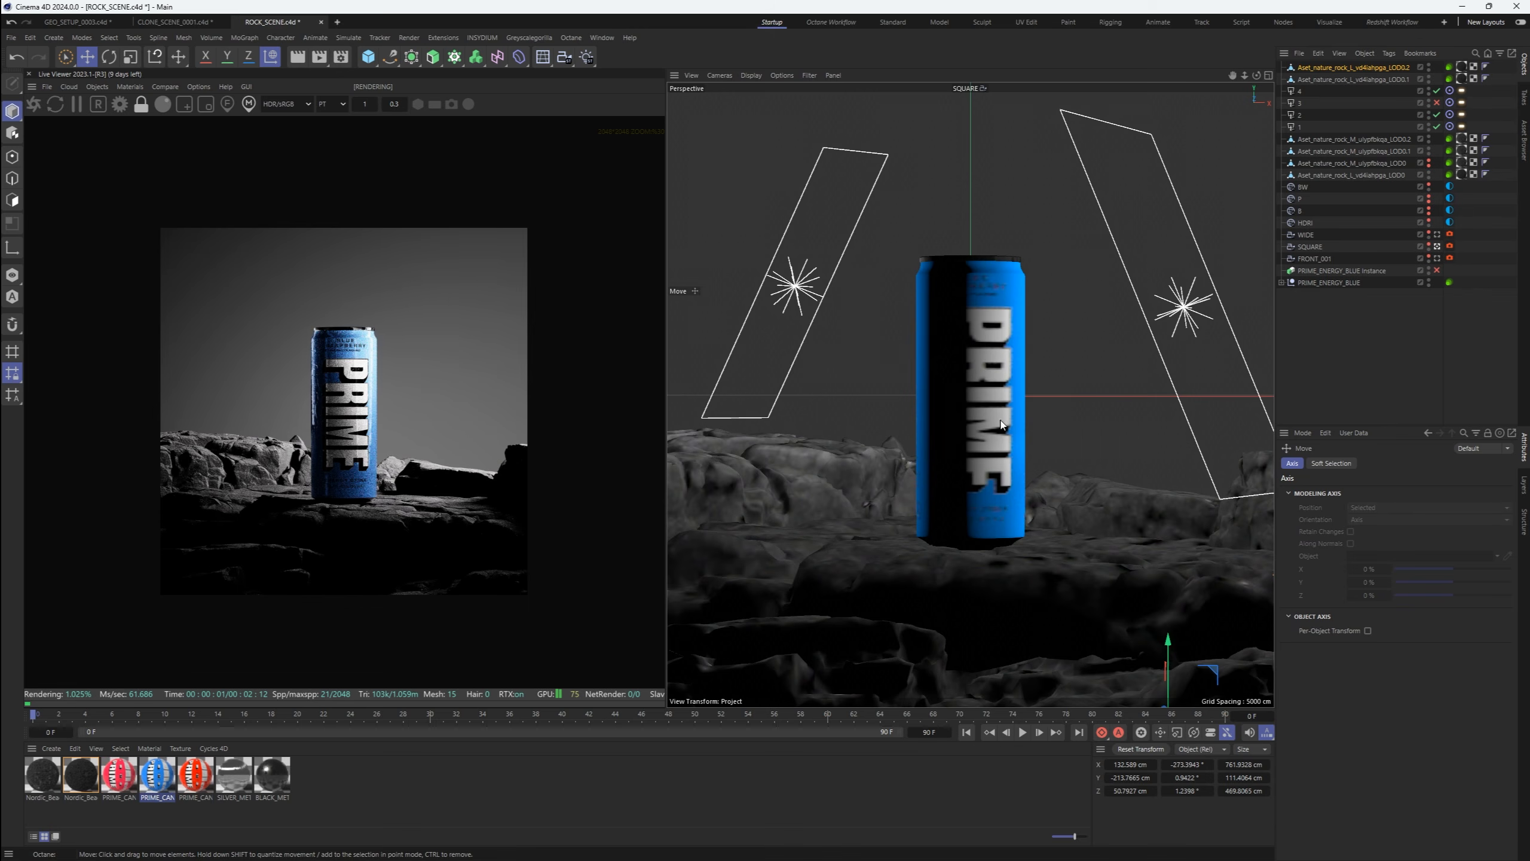
{"action": "left_click_drag", "start_coordinate": [1128, 500], "coordinate": [1020, 484]}
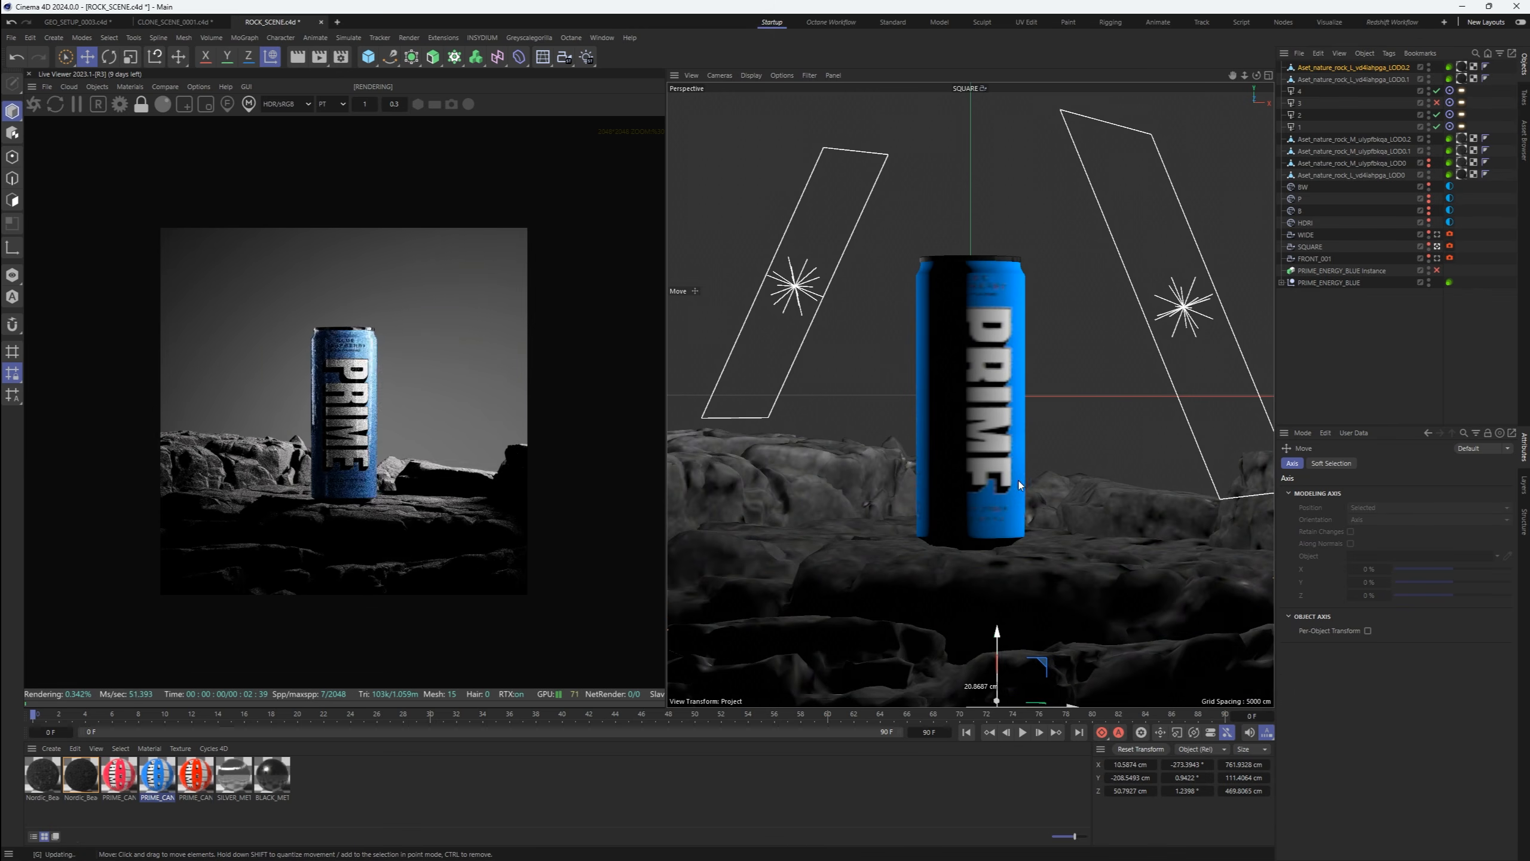
{"action": "key", "text": "F2"}
{"action": "scroll", "coordinate": [982, 410], "scroll_direction": "up", "scroll_amount": 4}
{"action": "left_click_drag", "start_coordinate": [976, 424], "coordinate": [1017, 328], "text": "alt"}
{"action": "key", "text": "Delete"}
{"action": "left_click", "coordinate": [1028, 342]}
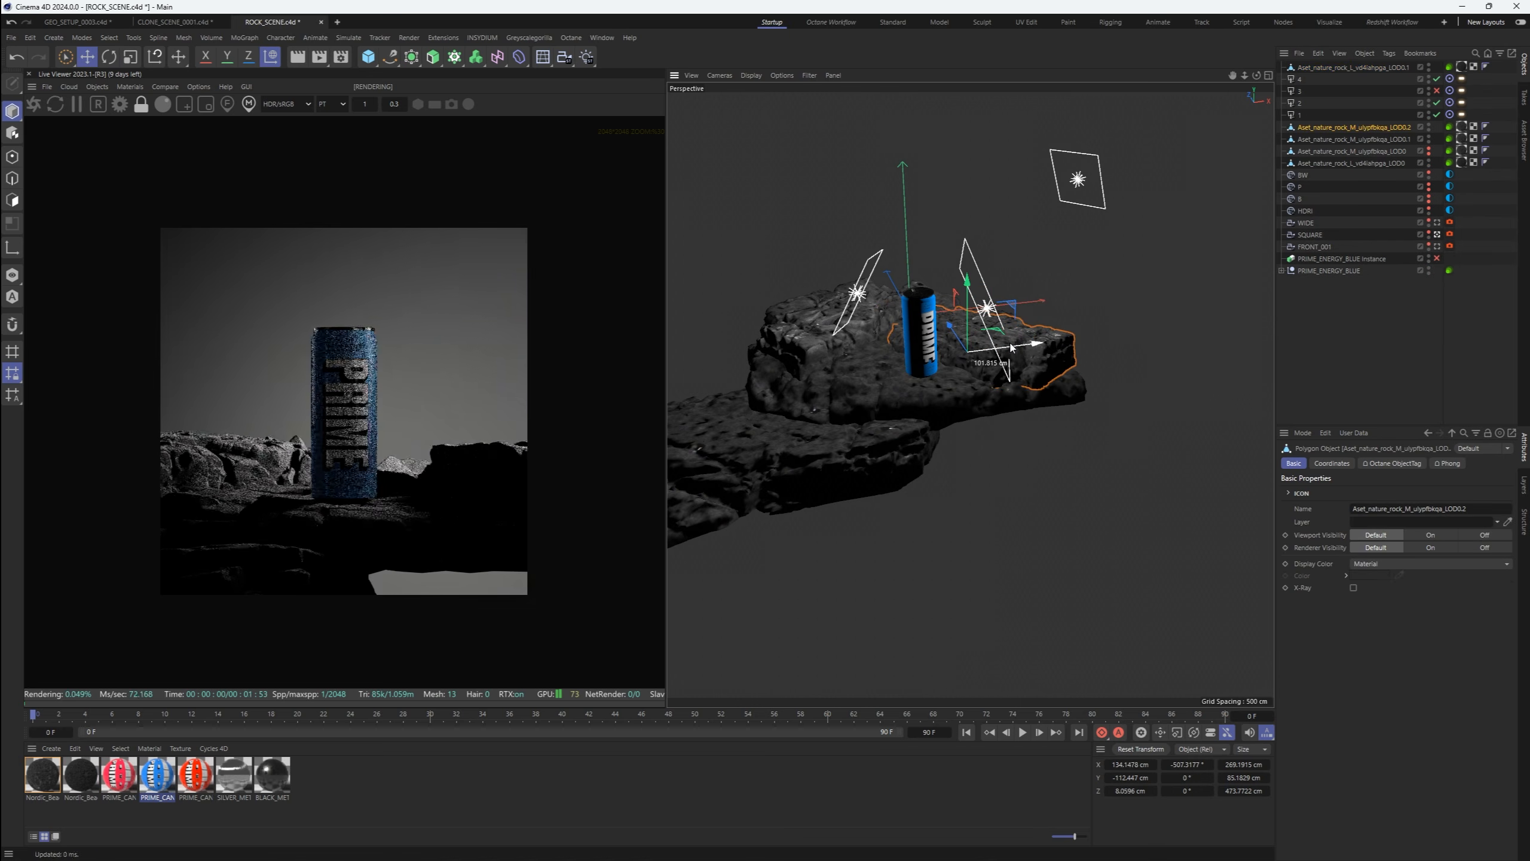
Activate the WIDE render setting and look through the FRONT_001 camera, adjusting its height and distance from the can
{"action": "key", "text": "ctrl+b"}
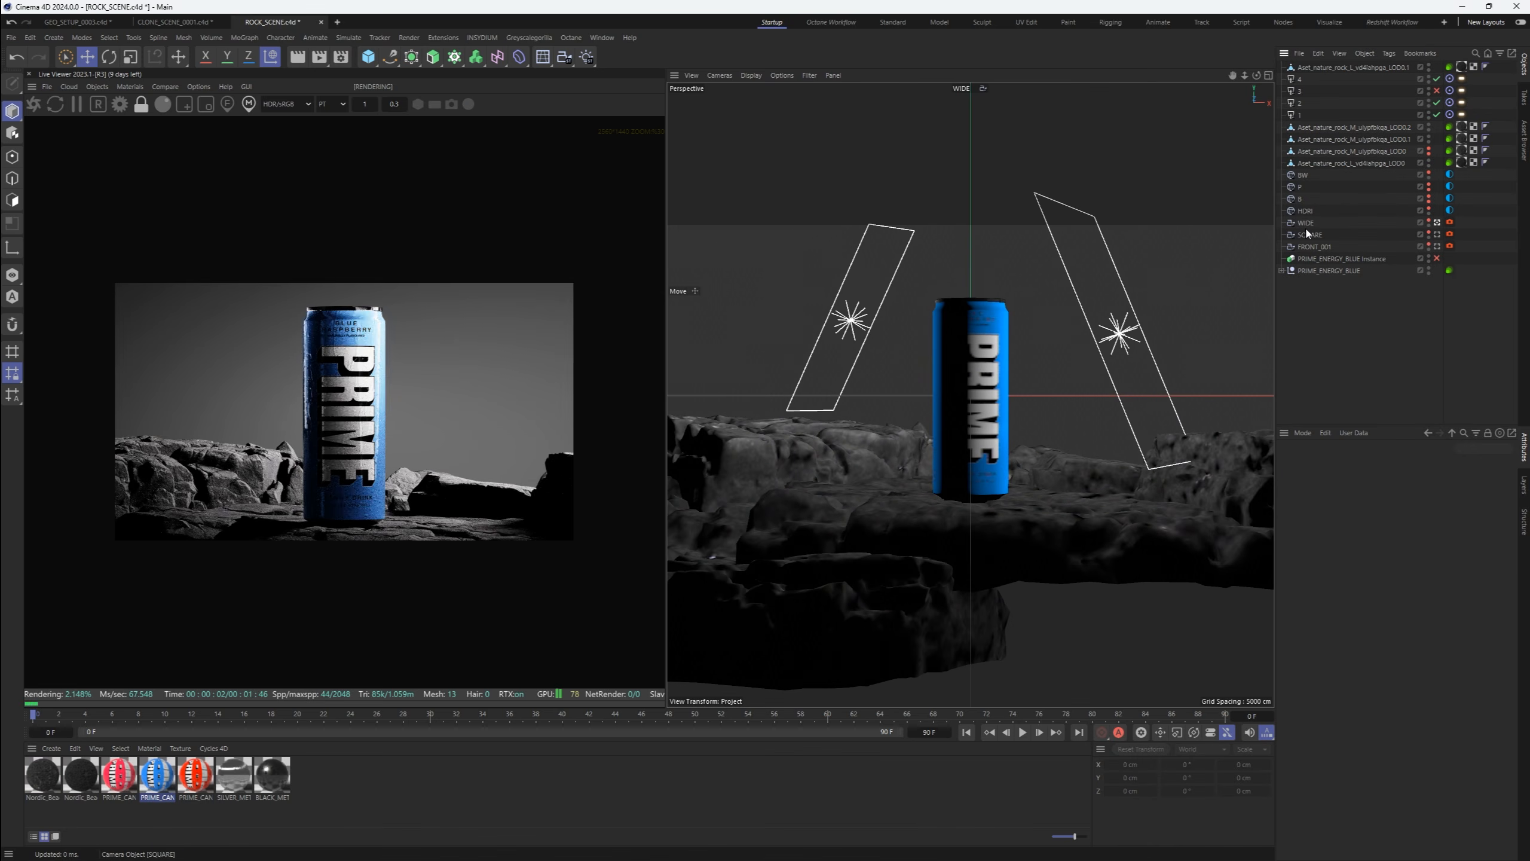
{"action": "left_click", "coordinate": [1314, 246]}
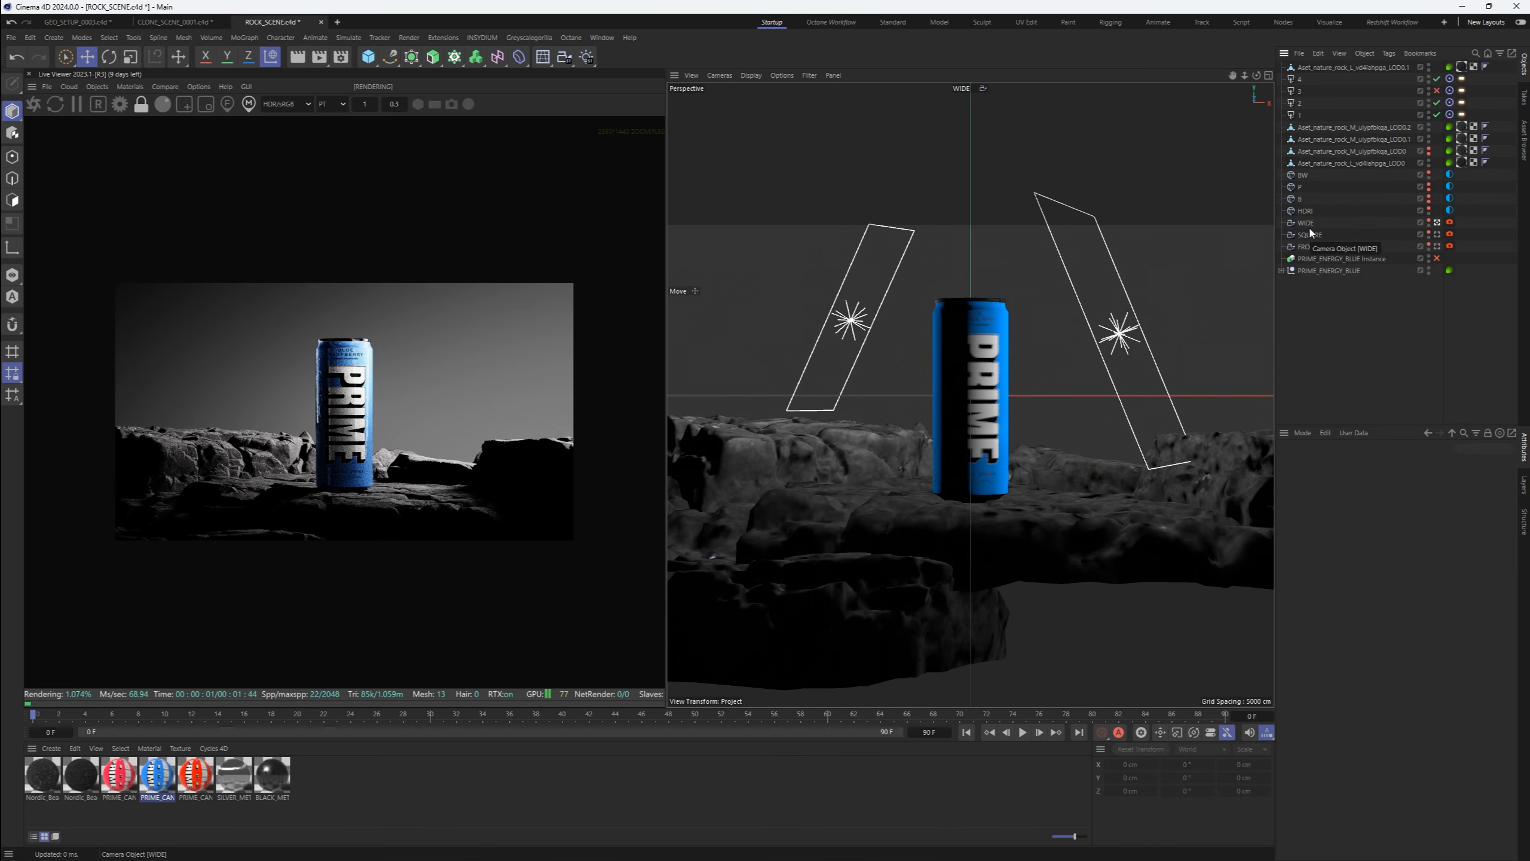
{"action": "left_click", "coordinate": [1437, 246]}
{"action": "left_click_drag", "start_coordinate": [1319, 534], "coordinate": [1319, 540]}
{"action": "mouse_move", "coordinate": [1244, 75]}
{"action": "left_mouse_down"}
{"action": "mouse_move", "coordinate": [1217, 78]}
{"action": "mouse_move", "coordinate": [1245, 79]}
{"action": "left_mouse_up"}
{"action": "left_click", "coordinate": [875, 476]}
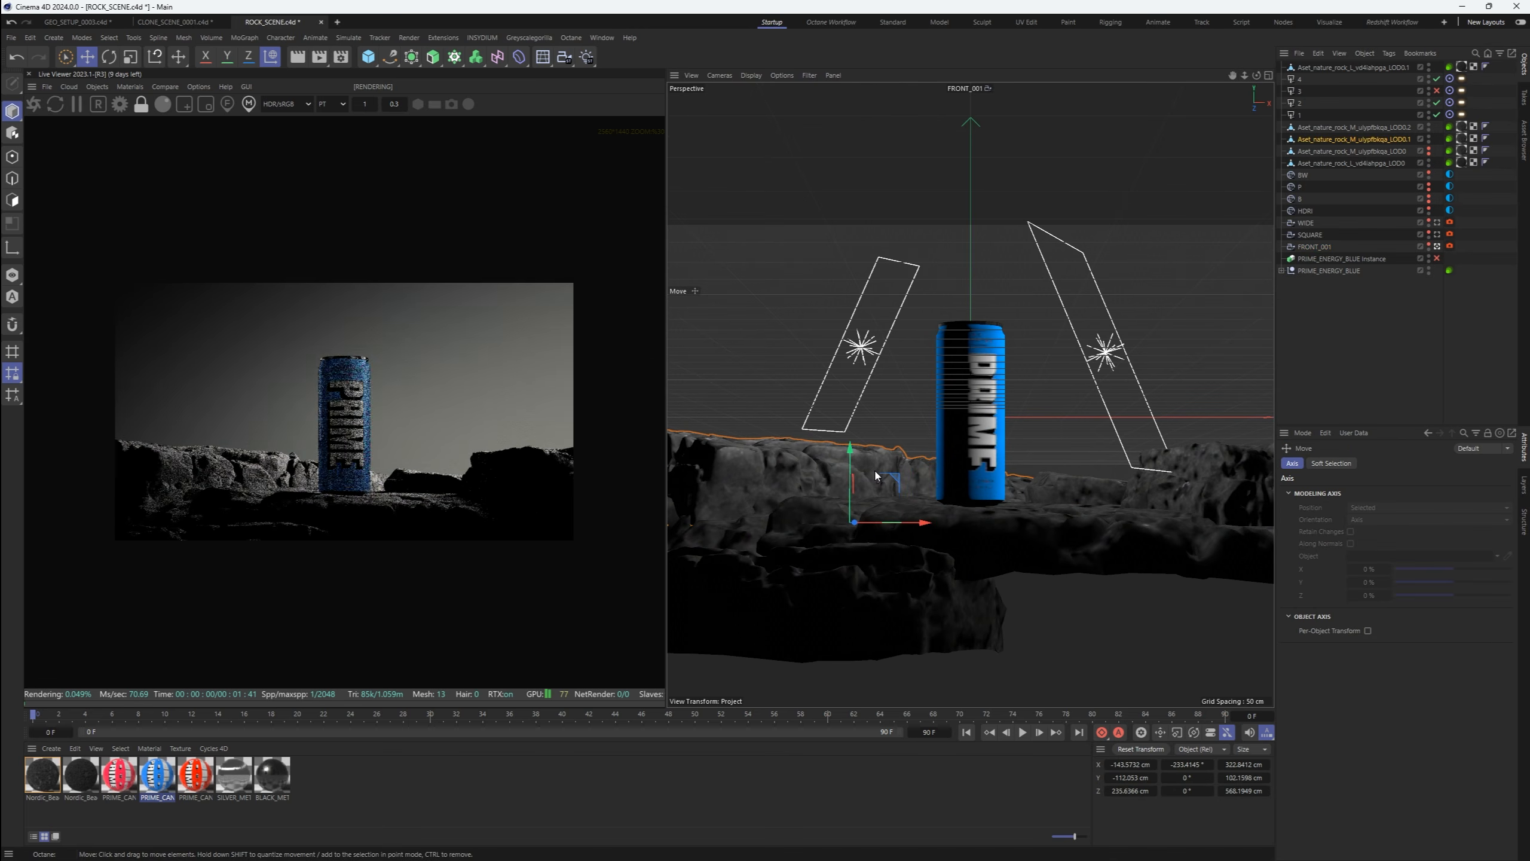
{"action": "left_click_drag", "start_coordinate": [1163, 501], "coordinate": [1049, 505]}
{"action": "key", "text": "r"}
{"action": "key", "text": "F1"}
{"action": "key", "text": "ctrl+z"}
{"action": "key", "text": "ctrl+z"}
{"action": "key", "text": "ctrl+z"}
{"action": "key", "text": "ctrl+z"}
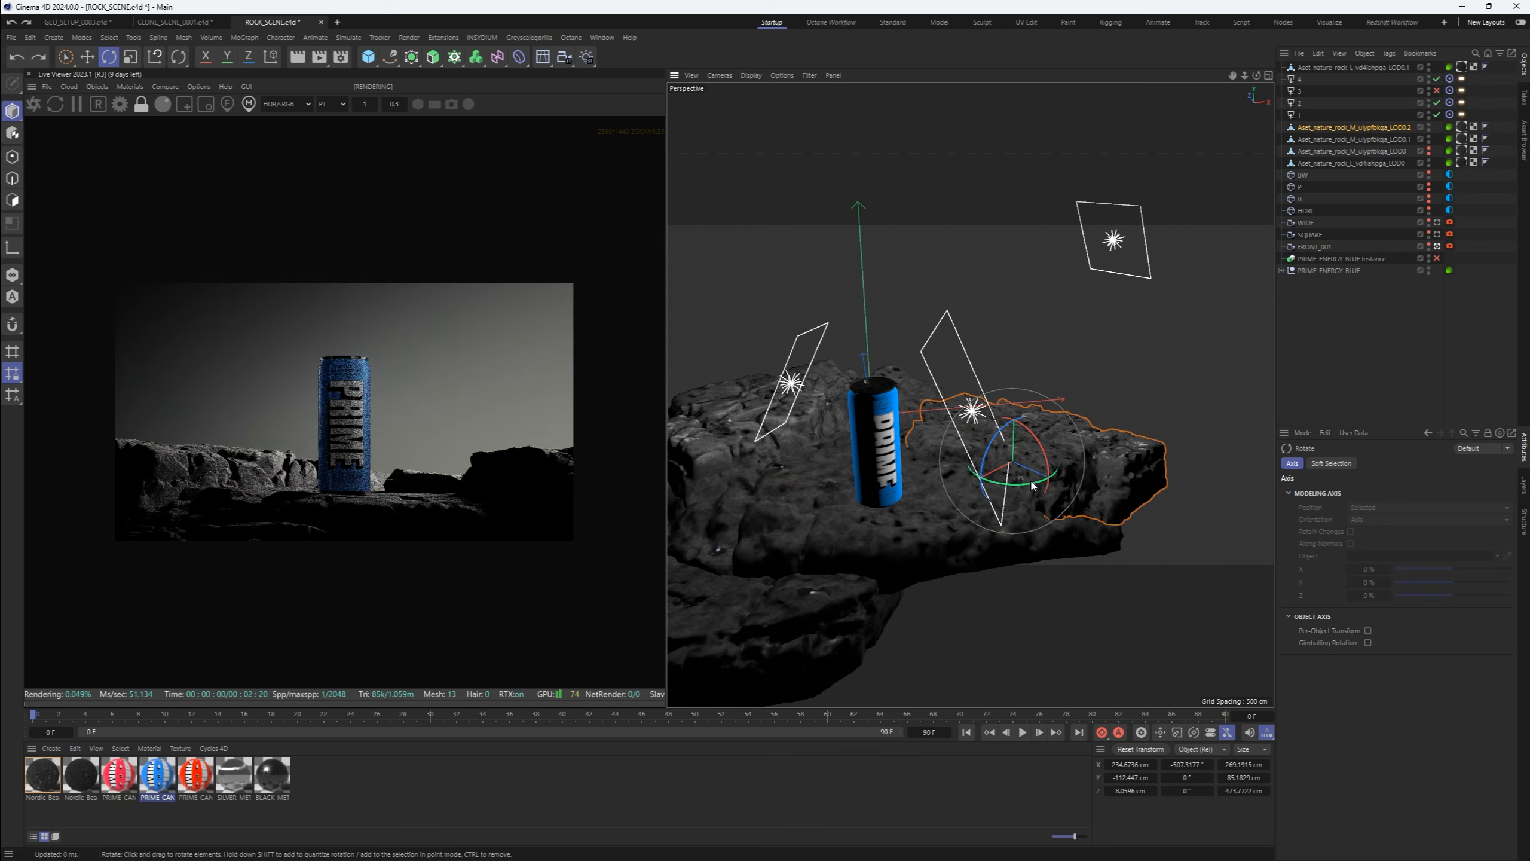
Move the right-hand rock farther back, and shrink the base rock to about 557 cm wide at about Y -136 cm
{"action": "key", "text": "e"}
{"action": "left_click_drag", "start_coordinate": [999, 435], "coordinate": [982, 409]}
{"action": "left_click", "coordinate": [957, 496]}
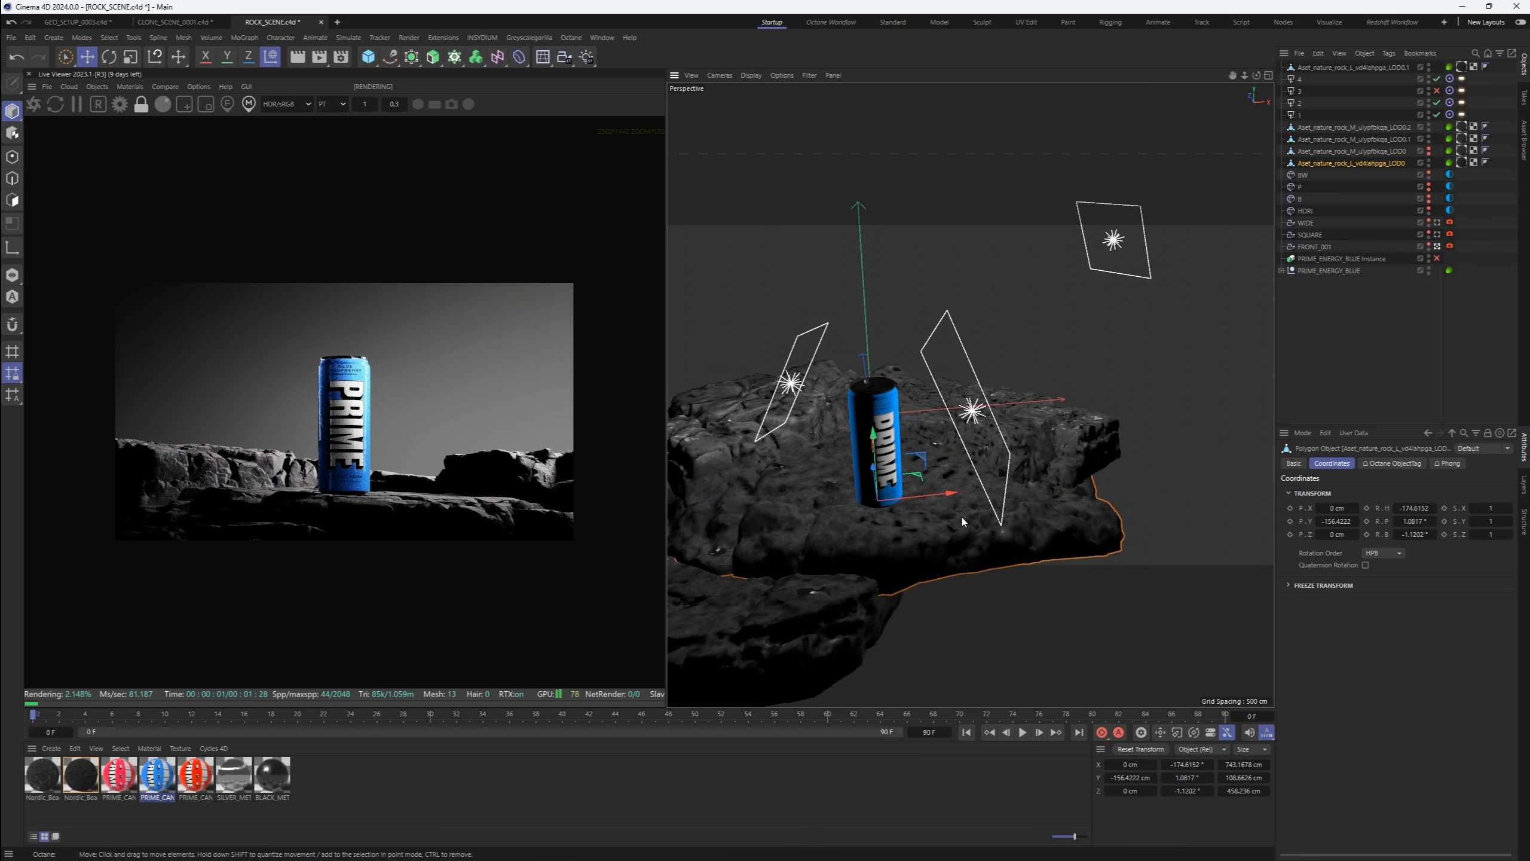
{"action": "left_click_drag", "start_coordinate": [872, 462], "coordinate": [875, 450]}
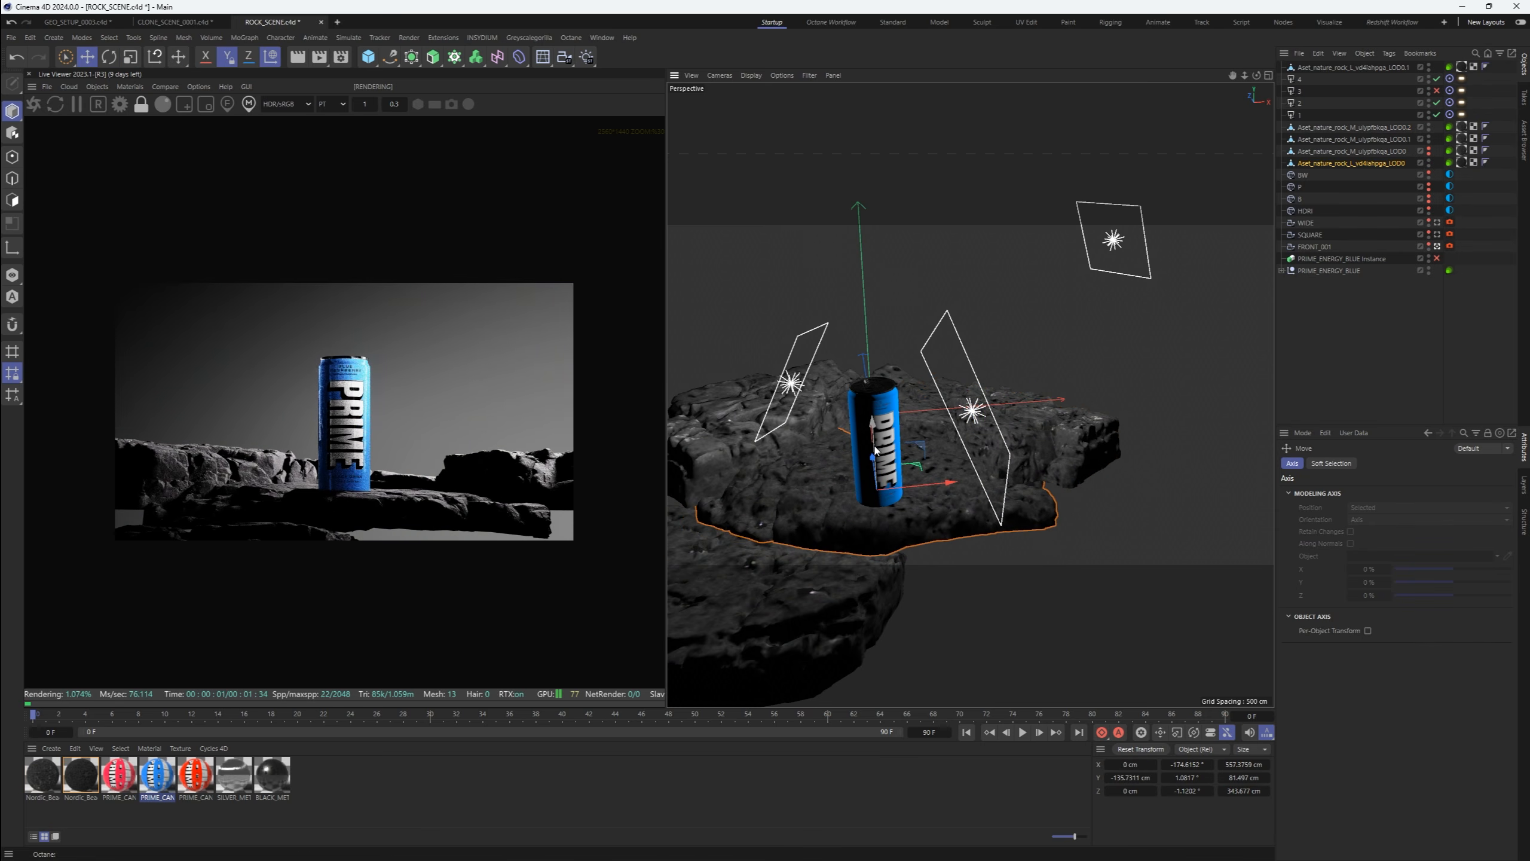
Rotate and reposition the large lower rock beneath the base rock, adding a second copy to fill the foreground
{"action": "left_click", "coordinate": [700, 513]}
{"action": "left_click_drag", "start_coordinate": [798, 512], "coordinate": [1087, 506], "text": "alt"}
{"action": "key", "text": "r"}
{"action": "key", "text": "e"}
{"action": "key", "text": "r"}
{"action": "left_click_drag", "start_coordinate": [1012, 537], "coordinate": [927, 537]}
{"action": "key", "text": "e"}
{"action": "left_click_drag", "start_coordinate": [961, 507], "coordinate": [931, 474]}
Try a rotated copy of the right-hand rock at about X 309, Y -160, Z -107 cm, scaled to about 116%
{"action": "left_click", "coordinate": [1097, 408]}
{"action": "left_click_drag", "start_coordinate": [1012, 411], "coordinate": [1065, 435]}
{"action": "key", "text": "r"}
{"action": "left_click_drag", "start_coordinate": [1094, 497], "coordinate": [994, 453]}
{"action": "key", "text": "e"}
{"action": "left_click_drag", "start_coordinate": [1061, 431], "coordinate": [1078, 437]}
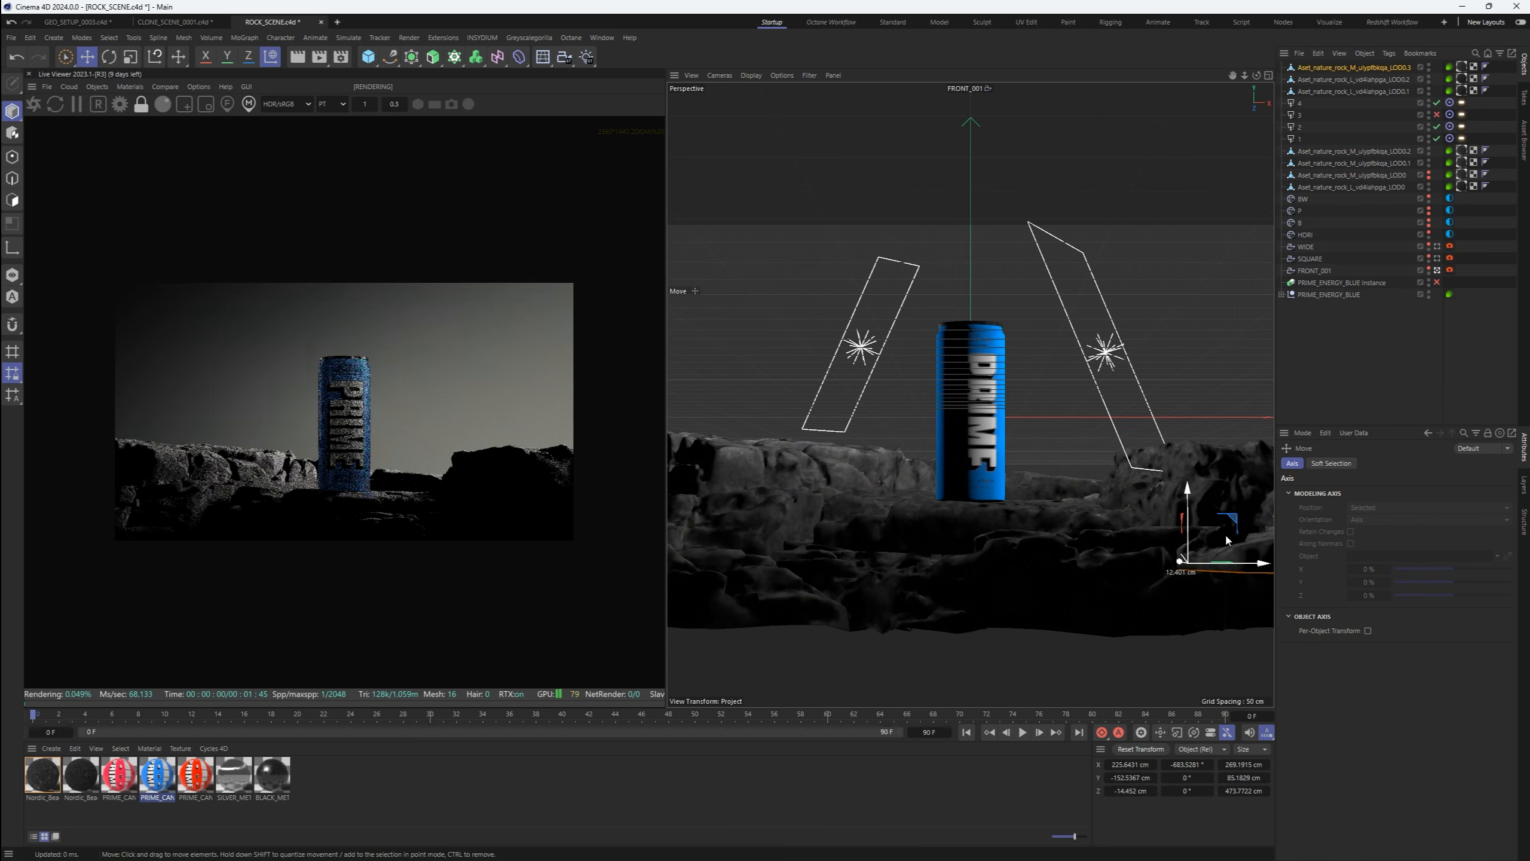
{"action": "mouse_move", "coordinate": [1224, 534]}
{"action": "left_mouse_down"}
{"action": "mouse_move", "coordinate": [1230, 569]}
{"action": "mouse_move", "coordinate": [1201, 531]}
{"action": "mouse_move", "coordinate": [1232, 515]}
{"action": "left_mouse_up"}
{"action": "key", "text": "t"}
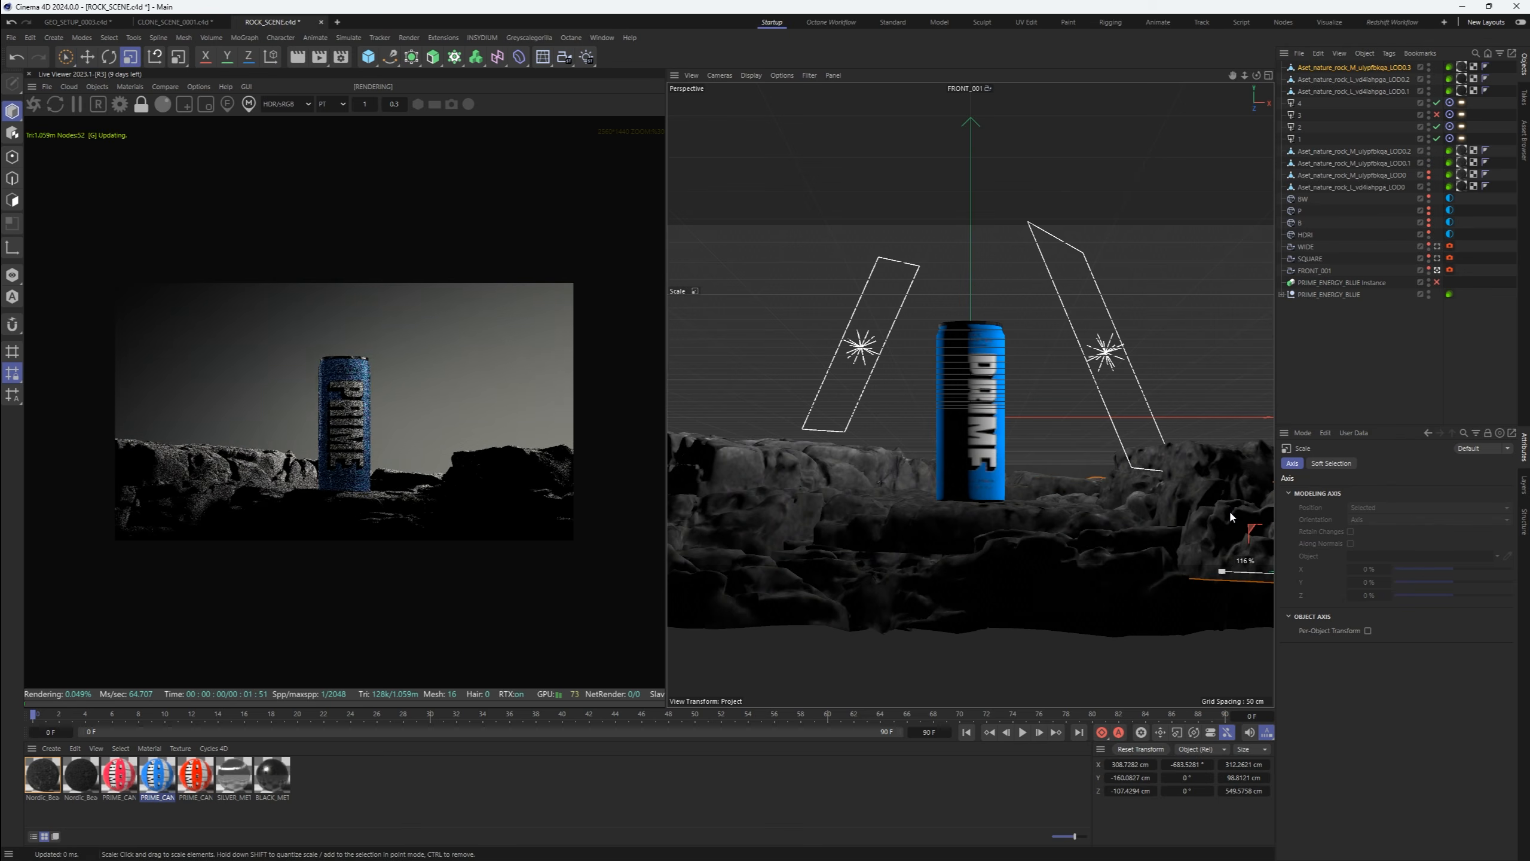
{"action": "scroll", "coordinate": [314, 448], "scroll_direction": "up", "scroll_amount": 1}
Re-enable light 3 and delete the copy of the right-hand rock in the foreground
{"action": "left_click", "coordinate": [759, 385]}
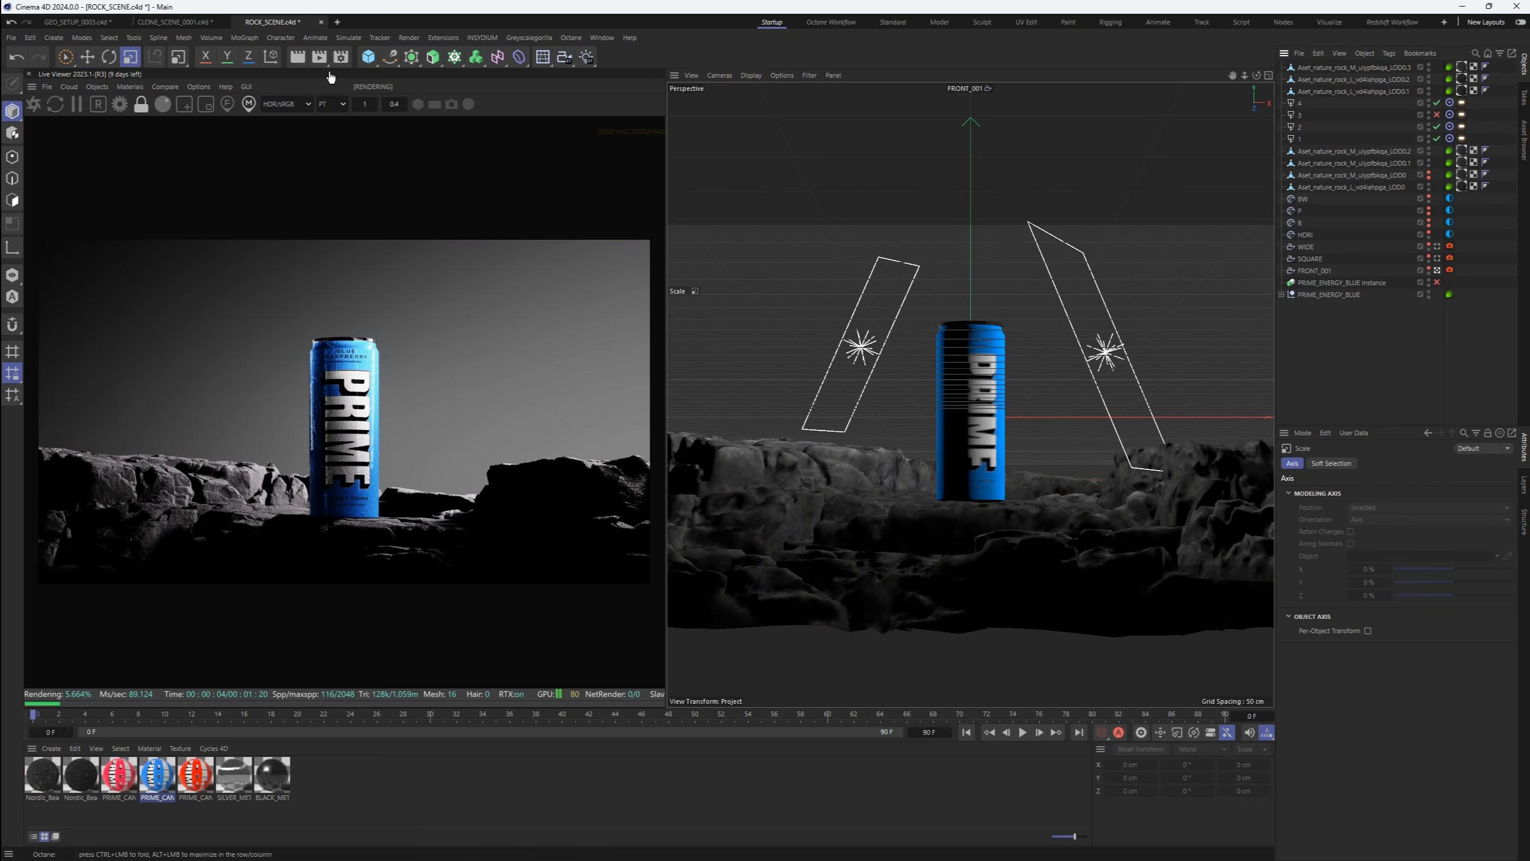
{"action": "left_click", "coordinate": [340, 57]}
{"action": "left_click", "coordinate": [850, 45]}
{"action": "left_click", "coordinate": [1437, 115]}
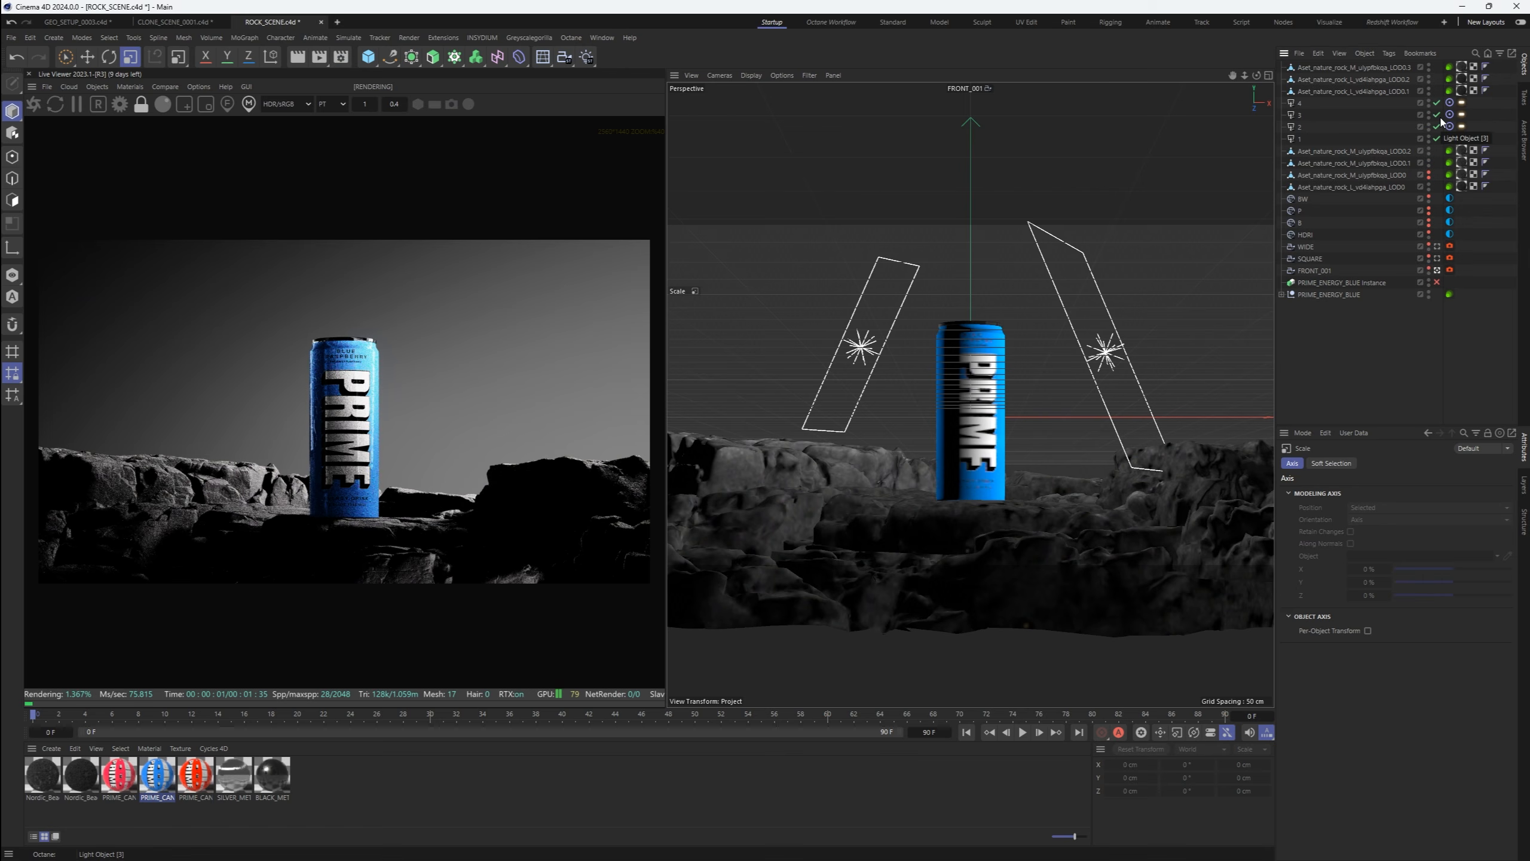
{"action": "left_click", "coordinate": [1325, 68]}
{"action": "key", "text": "Delete"}
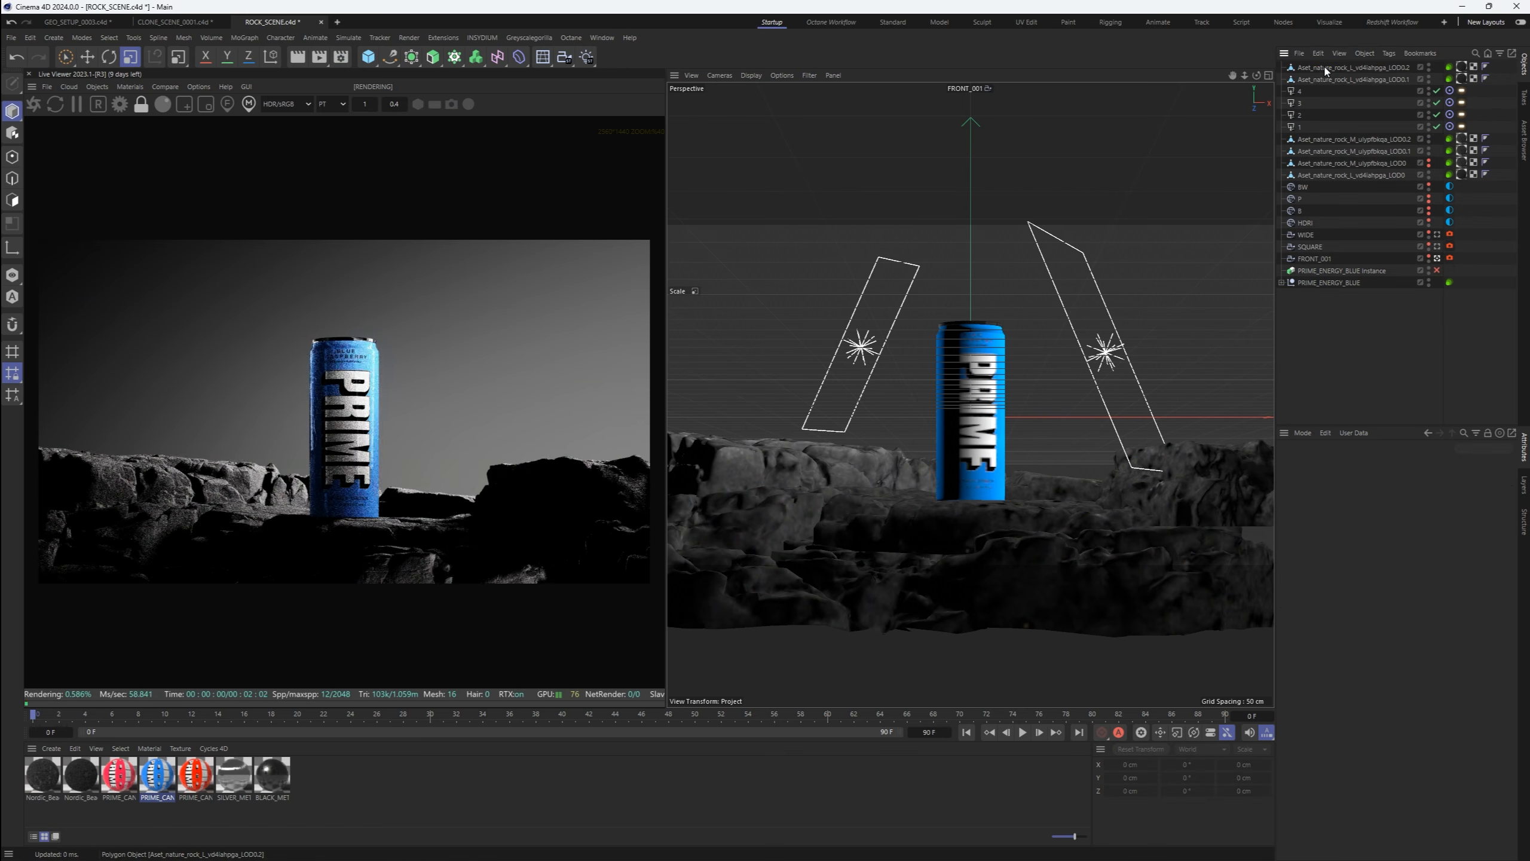
Move the right-hand rock behind the can to about X 87, Y -141, Z 112 cm
{"action": "left_click", "coordinate": [1203, 488]}
{"action": "key", "text": "e"}
{"action": "left_click_drag", "start_coordinate": [1058, 434], "coordinate": [1023, 398]}
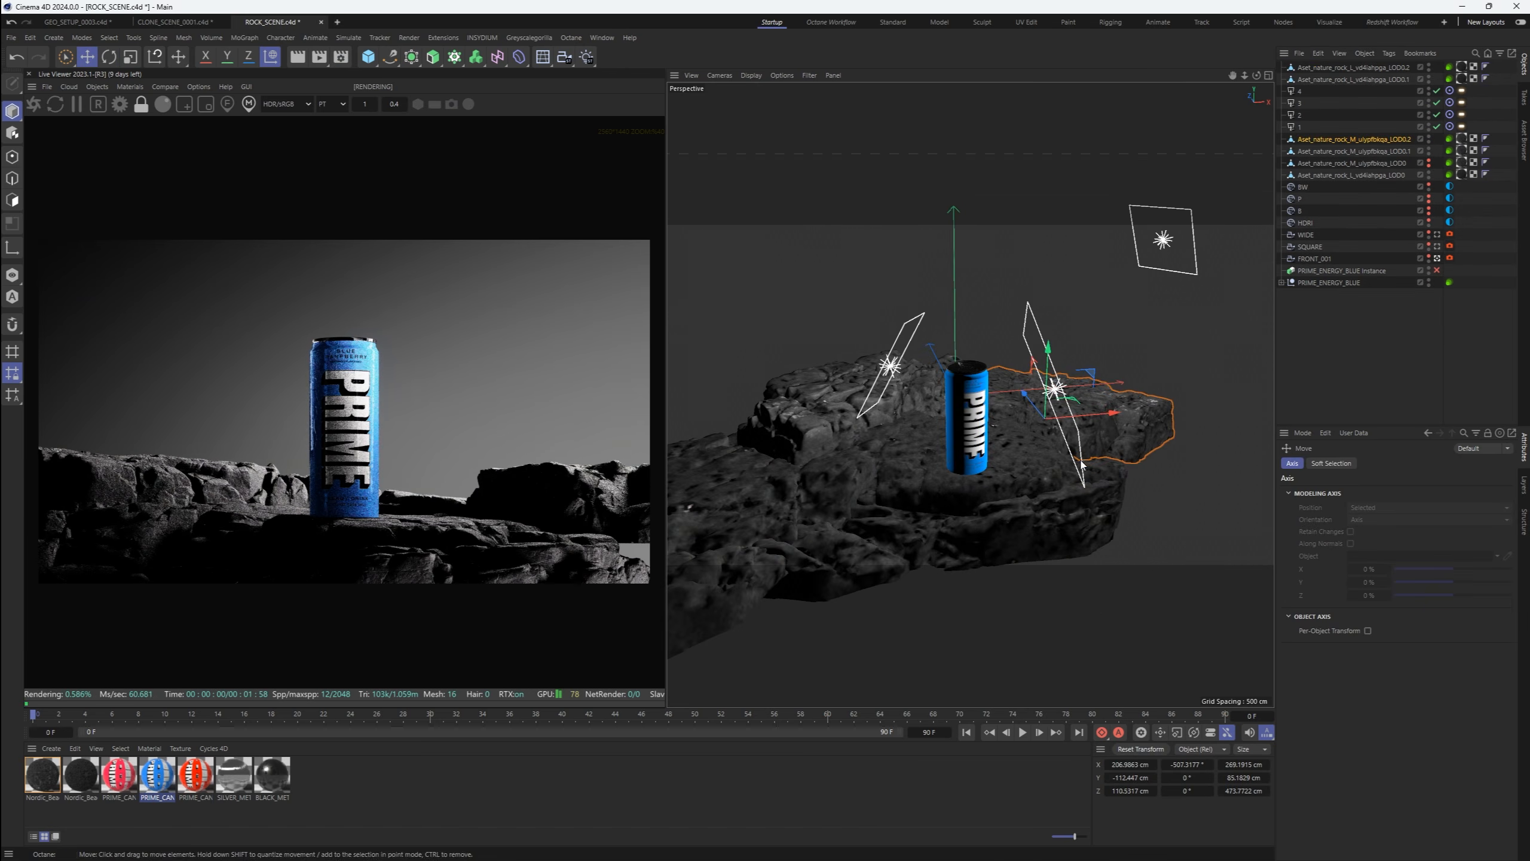
{"action": "left_click_drag", "start_coordinate": [1110, 421], "coordinate": [1050, 417]}
{"action": "left_click_drag", "start_coordinate": [1105, 368], "coordinate": [1106, 379]}
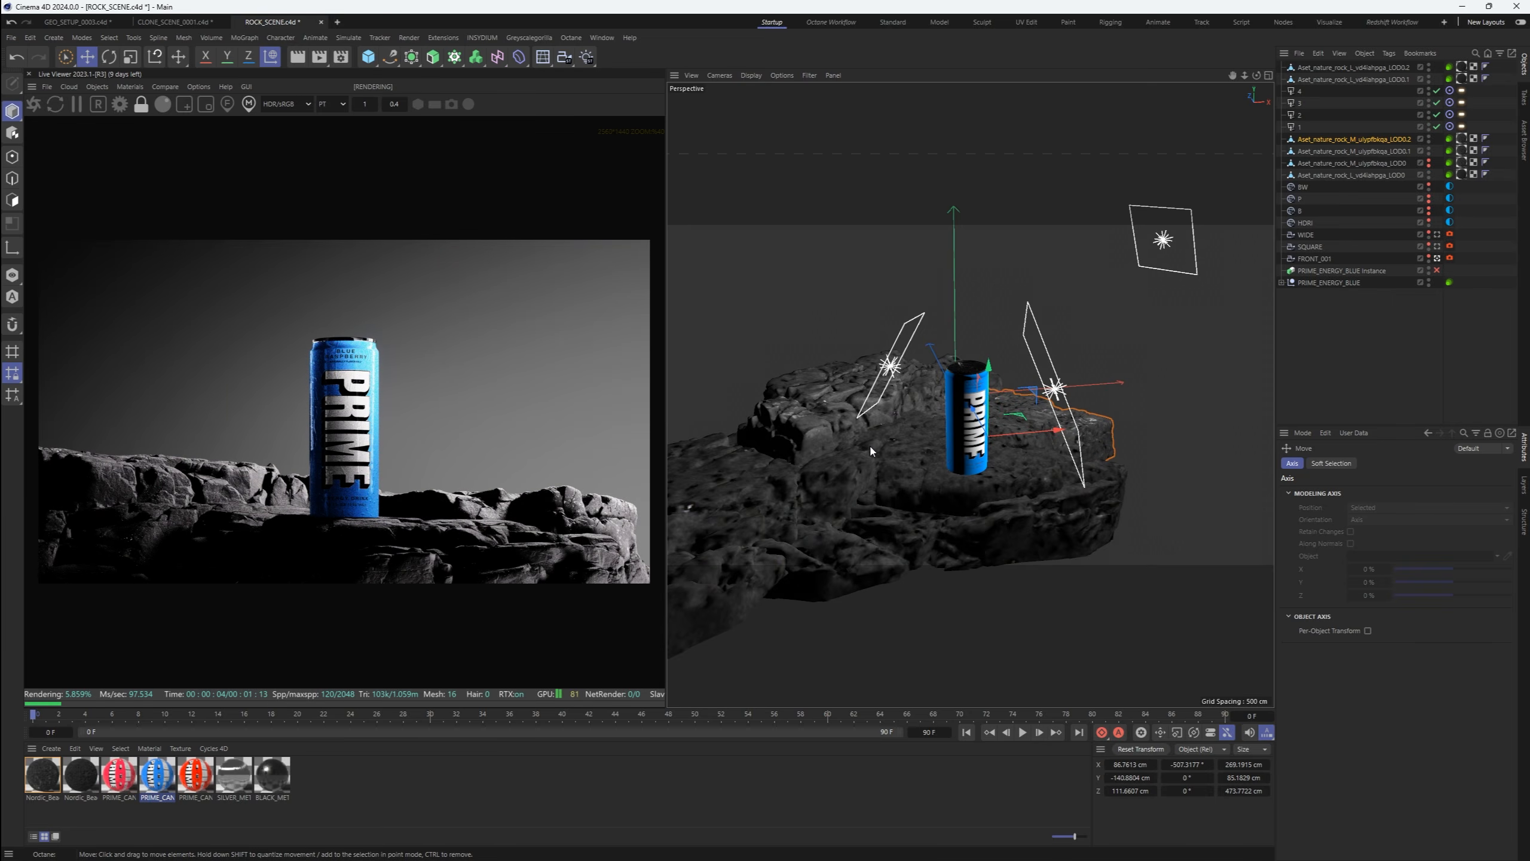
Move the standing can to about X 67 cm and turn it to a heading of about 3.2°
{"action": "left_click", "coordinate": [956, 408]}
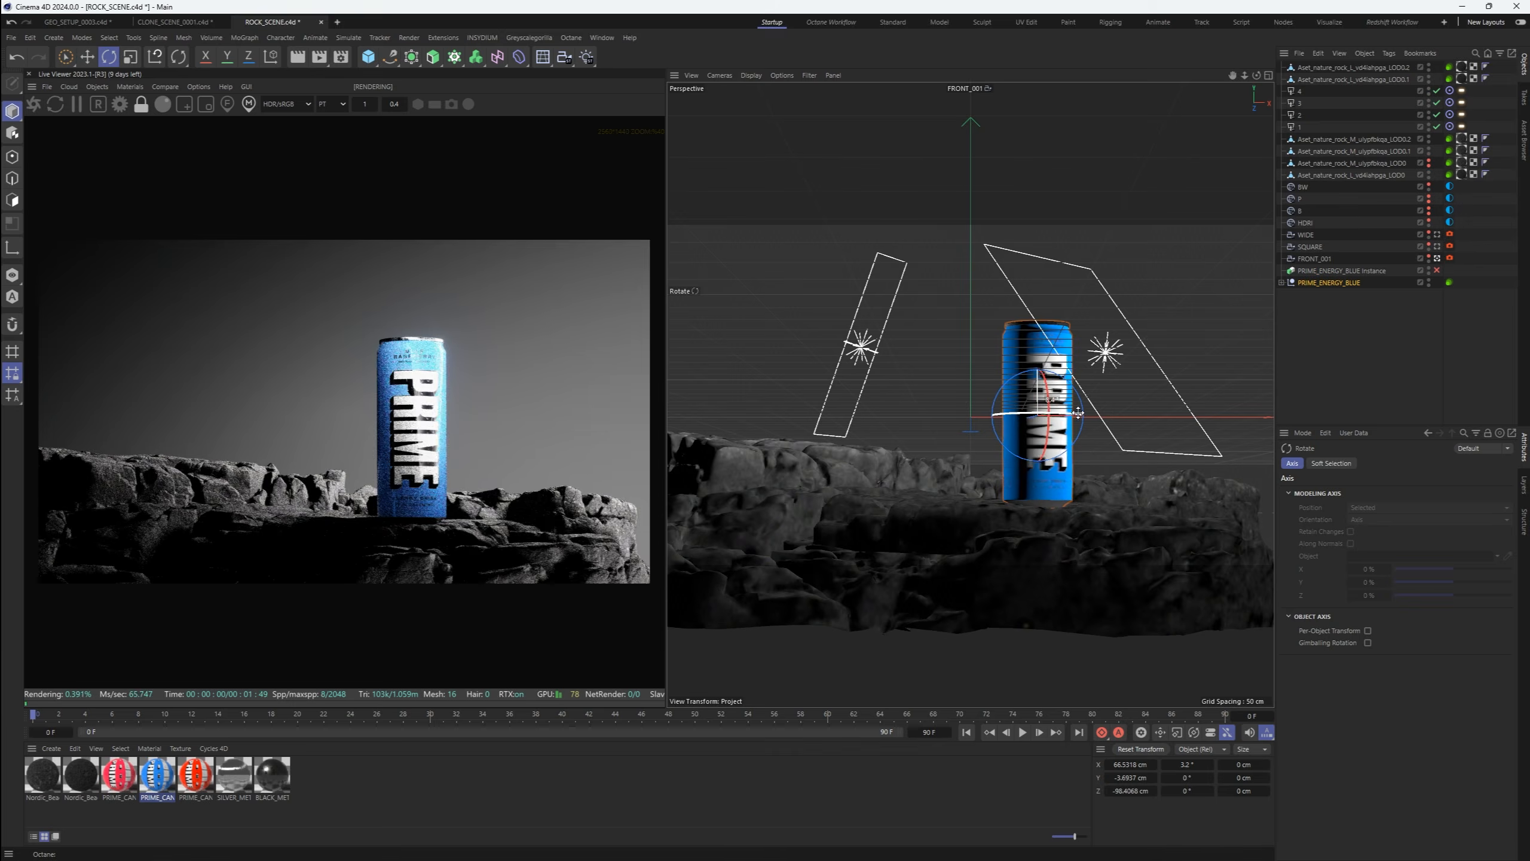
{"action": "key", "text": "e"}
{"action": "left_click_drag", "start_coordinate": [1108, 415], "coordinate": [1082, 414]}
{"action": "key", "text": "ctrl+z"}
Enable the PRIME_ENERGY_BLUE instance and rotate the lying can to about H 35°, P 26°, B -89°
{"action": "left_click", "coordinate": [1437, 270]}
{"action": "left_click", "coordinate": [1342, 271]}
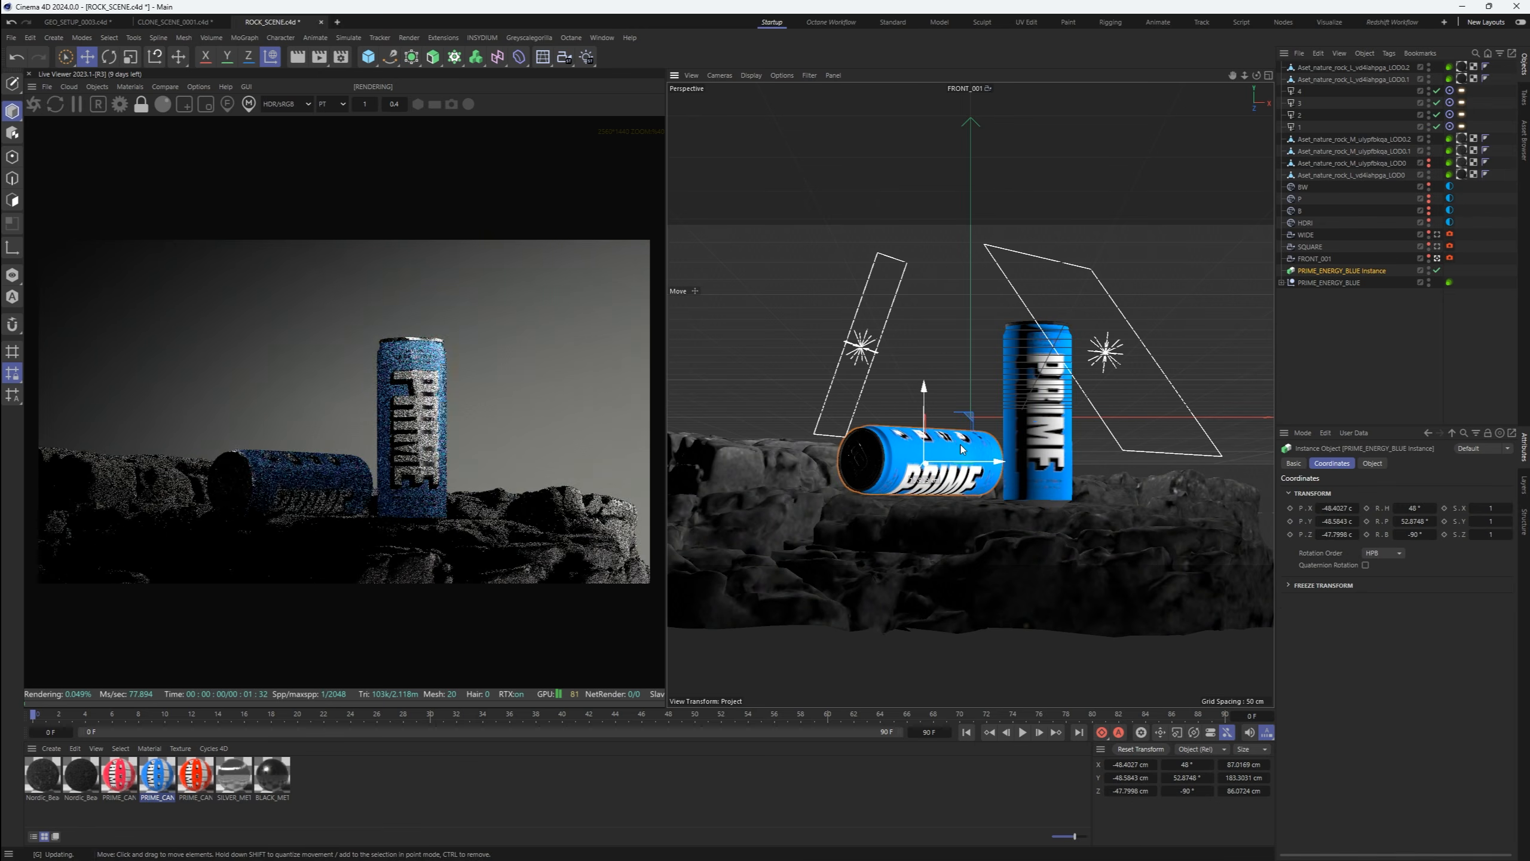
{"action": "key", "text": "r"}
{"action": "left_click_drag", "start_coordinate": [867, 422], "coordinate": [888, 450]}
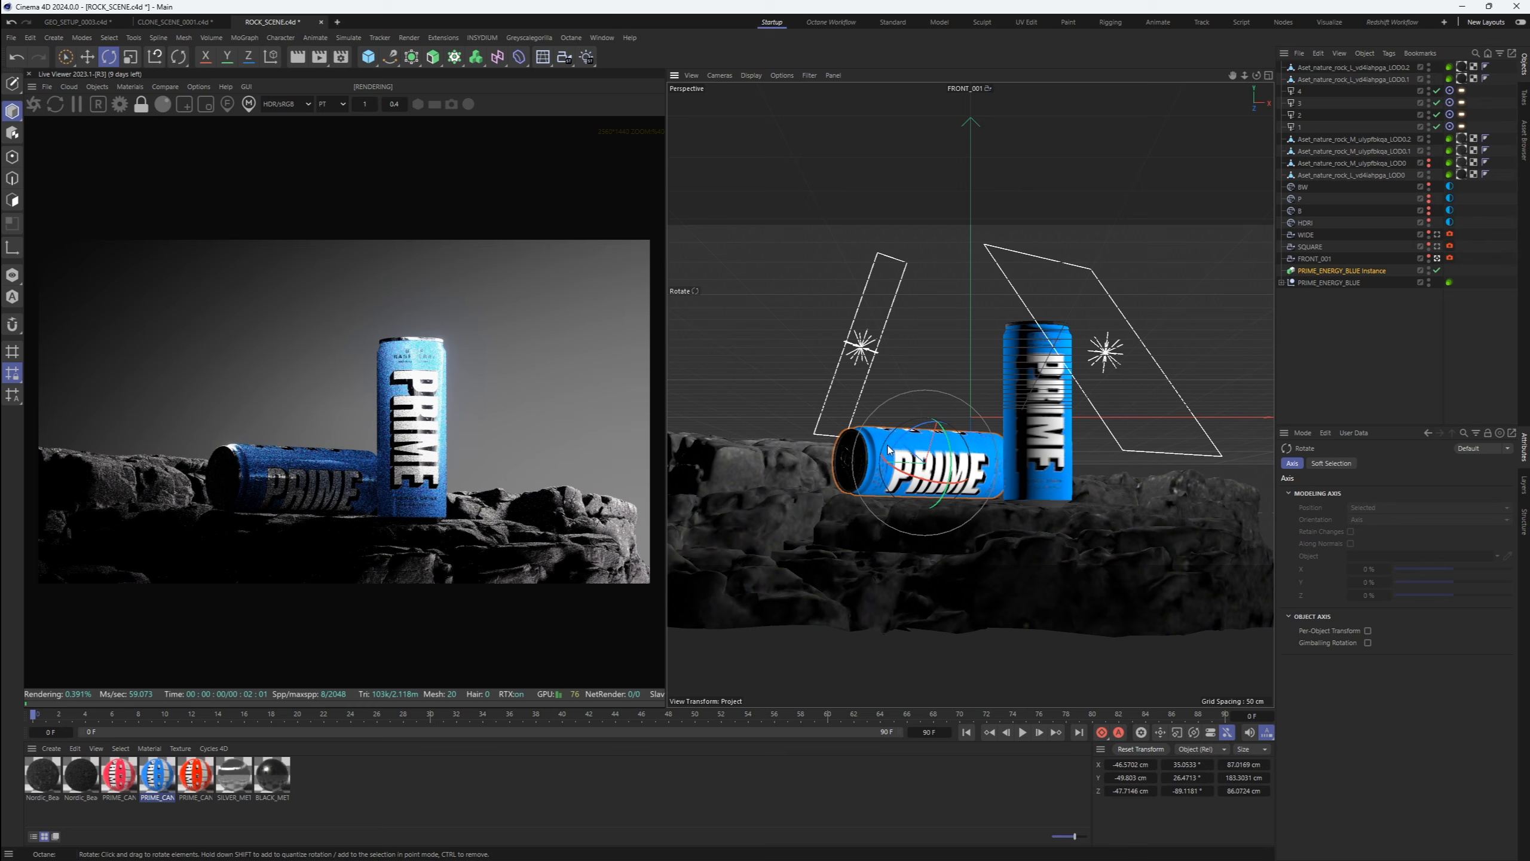
Move the standing can closer to the lying can, to about X 29 cm
{"action": "left_click", "coordinate": [1040, 392]}
{"action": "key", "text": "e"}
{"action": "left_click_drag", "start_coordinate": [1059, 416], "coordinate": [1022, 421]}
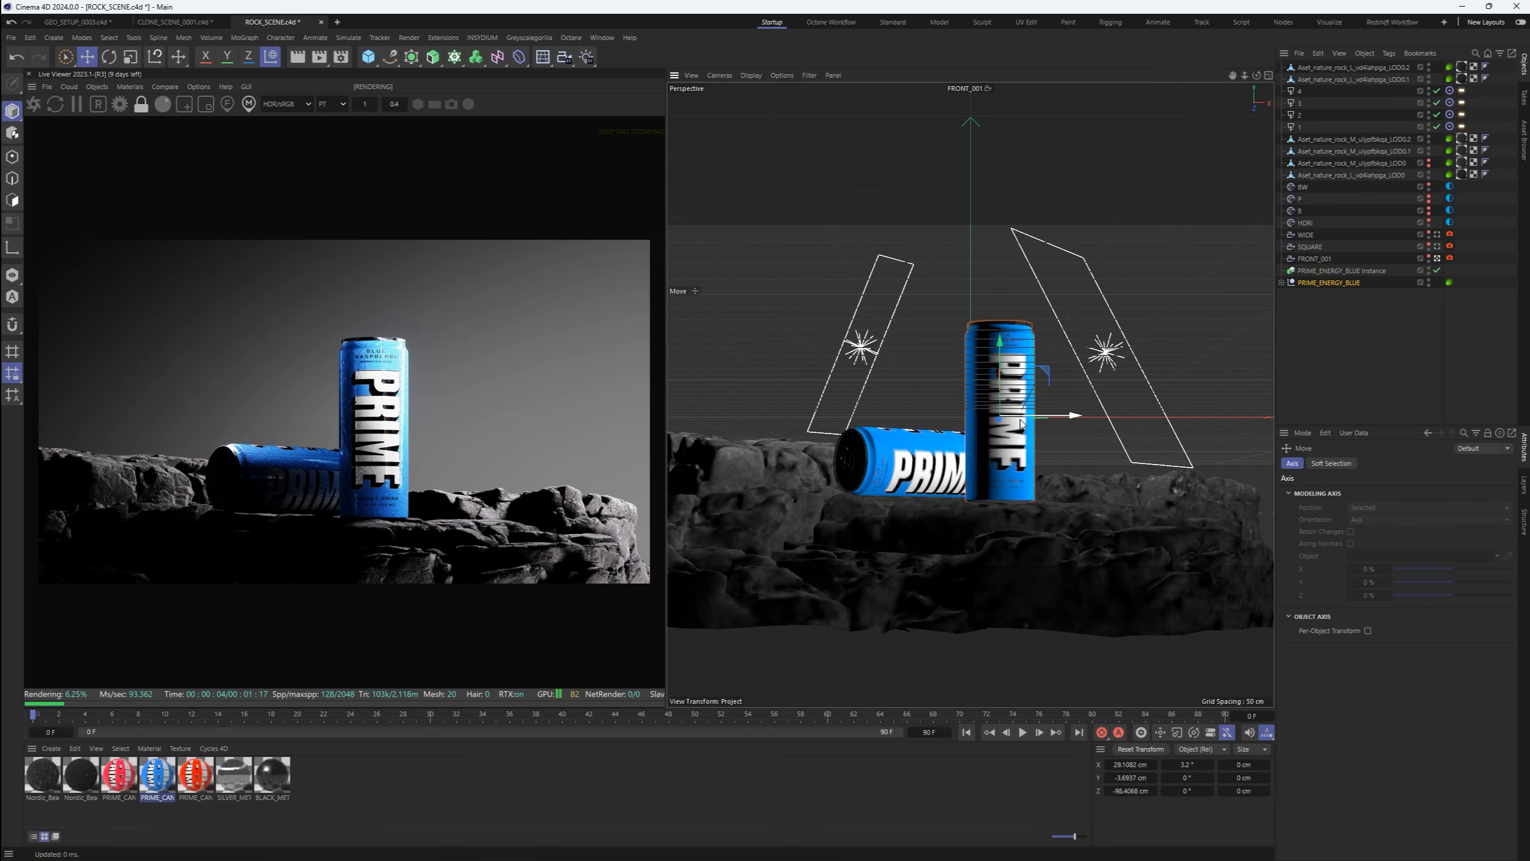
{"action": "key", "text": "r"}
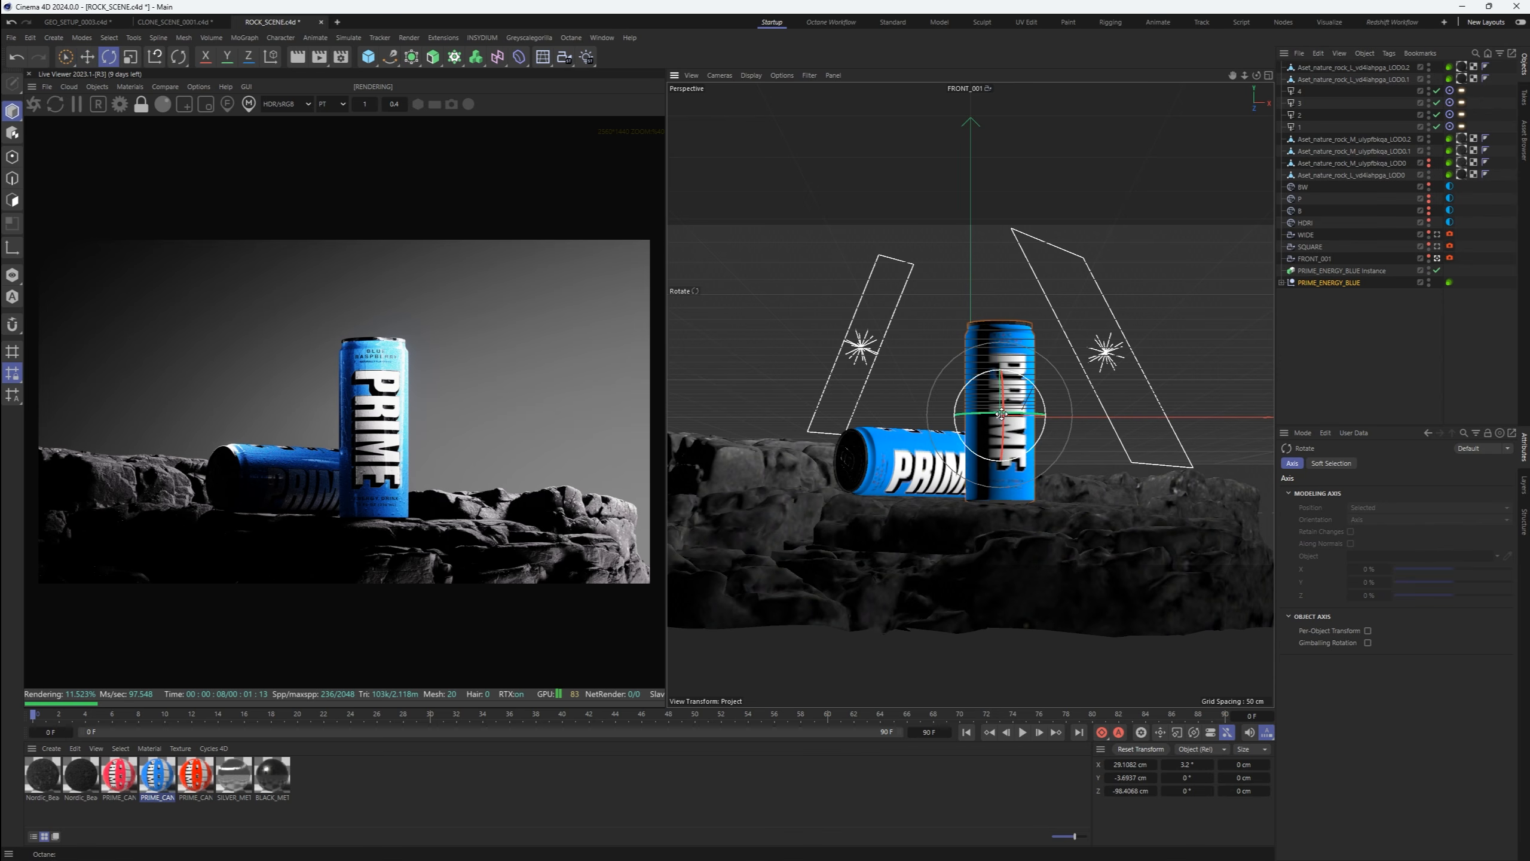
Turn the standing blue can slightly about its vertical axis
{"action": "mouse_move", "coordinate": [1018, 422]}
{"action": "left_mouse_down"}
{"action": "mouse_move", "coordinate": [1062, 421]}
{"action": "mouse_move", "coordinate": [1003, 424]}
{"action": "left_mouse_up"}
{"action": "left_click", "coordinate": [1317, 331]}
Move the two topmost rock assets next to the other rock assets in the object list and save the scene incrementally
{"action": "left_click", "coordinate": [1336, 67]}
{"action": "left_click", "coordinate": [1336, 78], "text": "shift"}
{"action": "left_click_drag", "start_coordinate": [1336, 77], "coordinate": [1337, 133]}
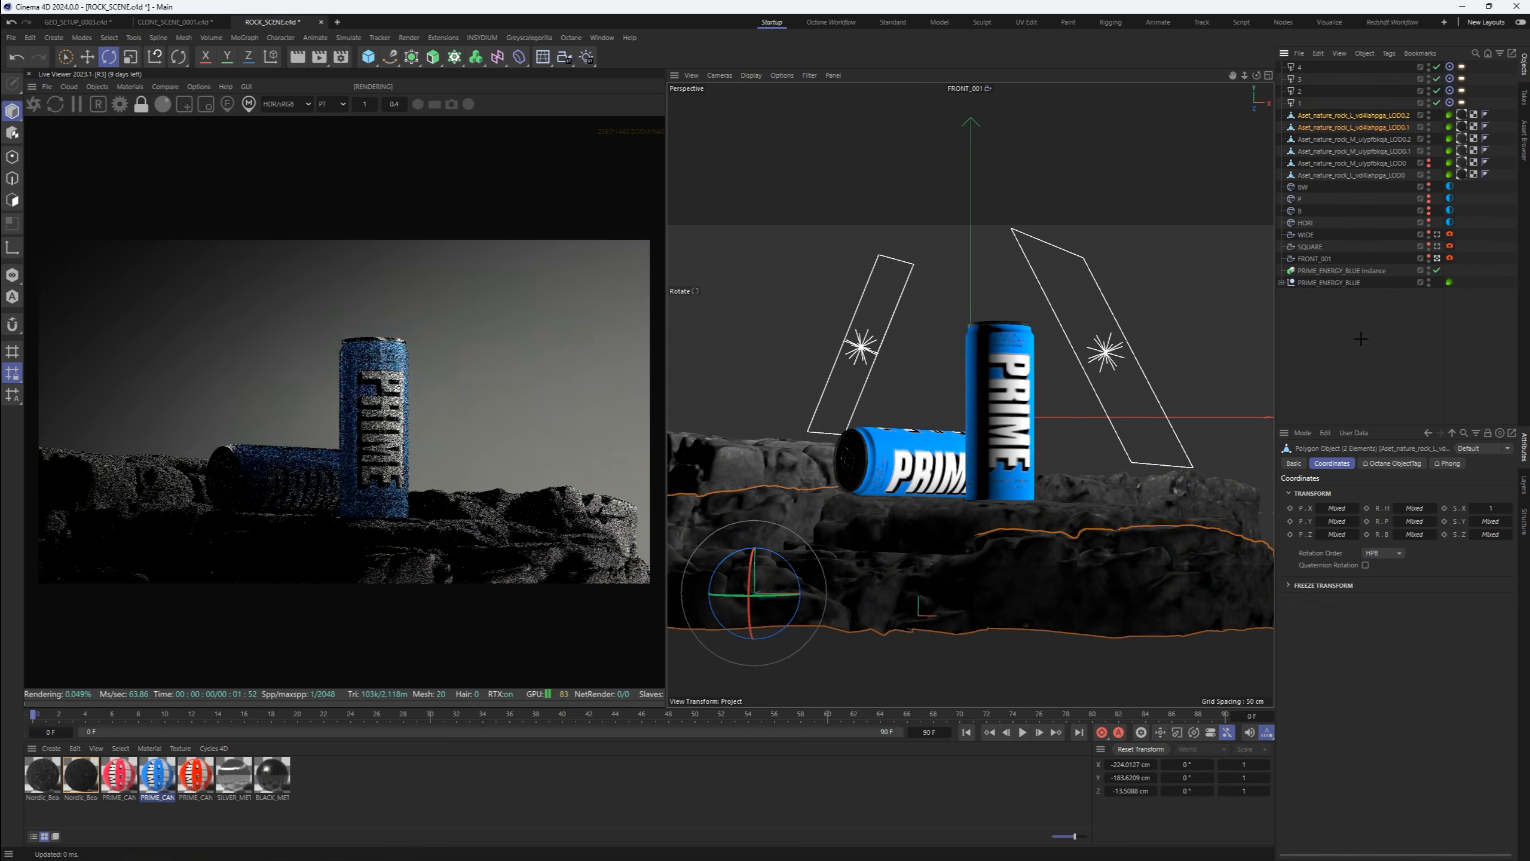
{"action": "left_click", "coordinate": [1359, 338]}
{"action": "key", "text": "ctrl+alt+s"}
Group the six rock assets in a null named MEGASCANS and place it first in the object list
{"action": "left_click", "coordinate": [1359, 175]}
{"action": "left_click", "coordinate": [1337, 115], "text": "shift"}
{"action": "key", "text": "alt+g"}
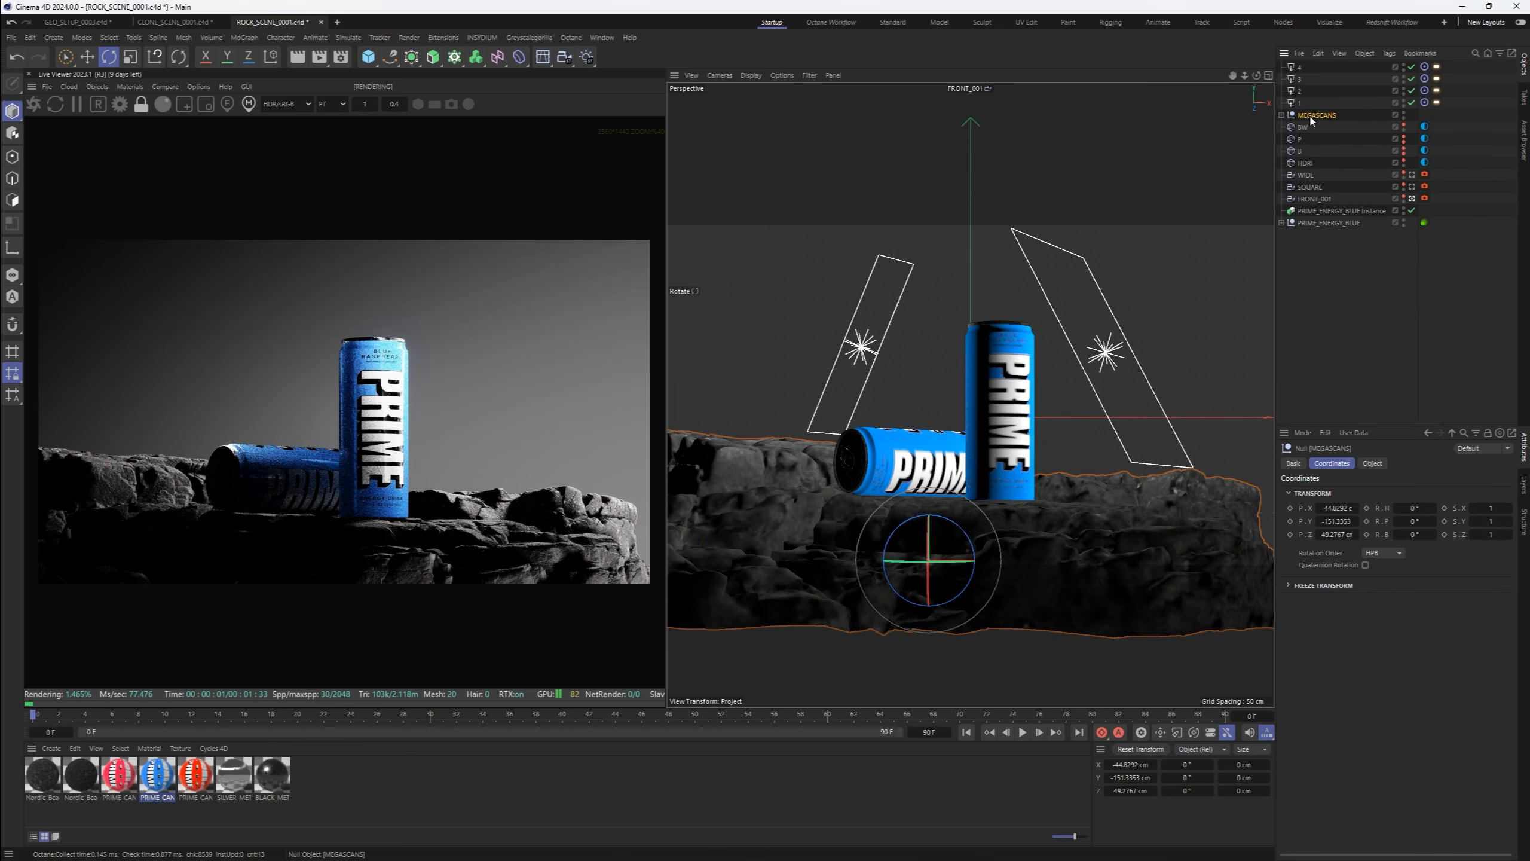
{"action": "left_click_drag", "start_coordinate": [1308, 66], "coordinate": [1310, 66]}
Shift the MEGASCANS rock group left along the X axis so the rock ledge ends beside the standing can
{"action": "key", "text": "e"}
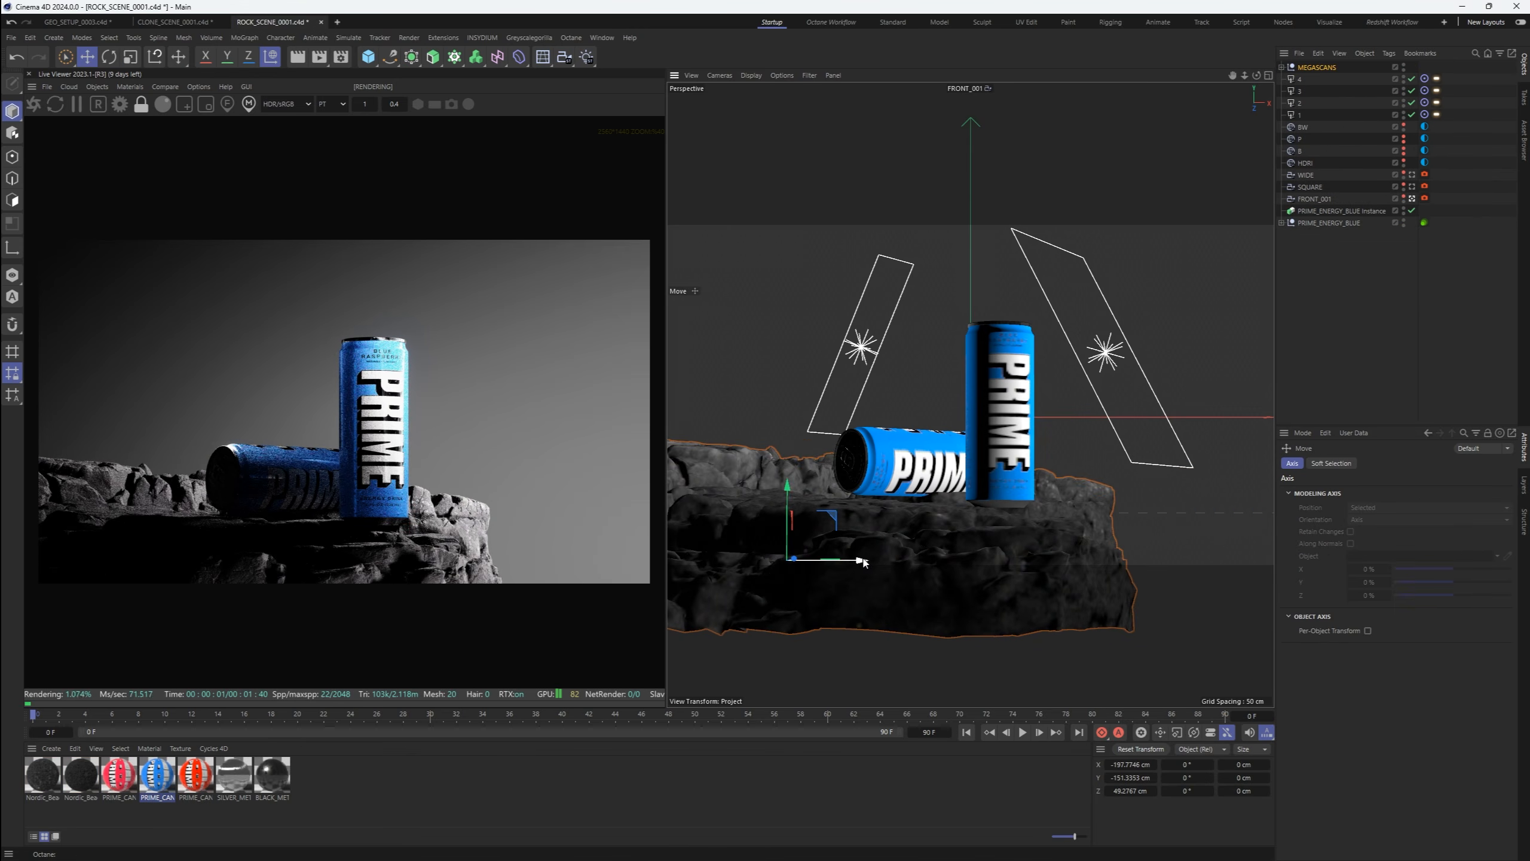
{"action": "left_click_drag", "start_coordinate": [861, 560], "coordinate": [906, 563]}
{"action": "left_click", "coordinate": [1018, 458]}
{"action": "key", "text": "r"}
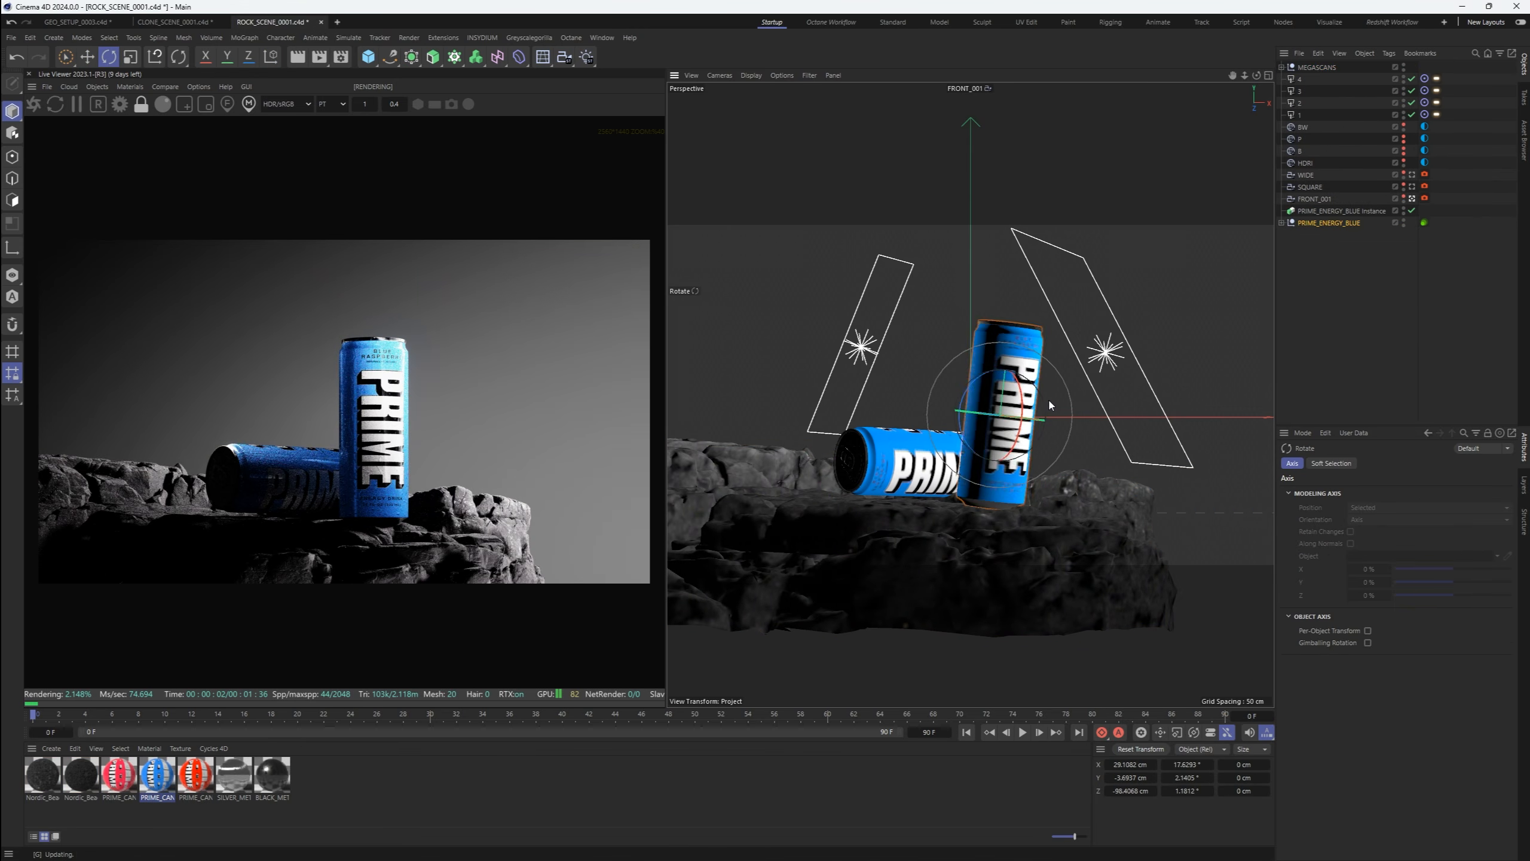
{"action": "left_click_drag", "start_coordinate": [1018, 371], "coordinate": [1045, 401]}
{"action": "key", "text": "ctrl+z"}
{"action": "key", "text": "ctrl+z"}
{"action": "key", "text": "ctrl+z"}
{"action": "key", "text": "ctrl+z"}
{"action": "key", "text": "ctrl+z"}
{"action": "key", "text": "ctrl+z"}
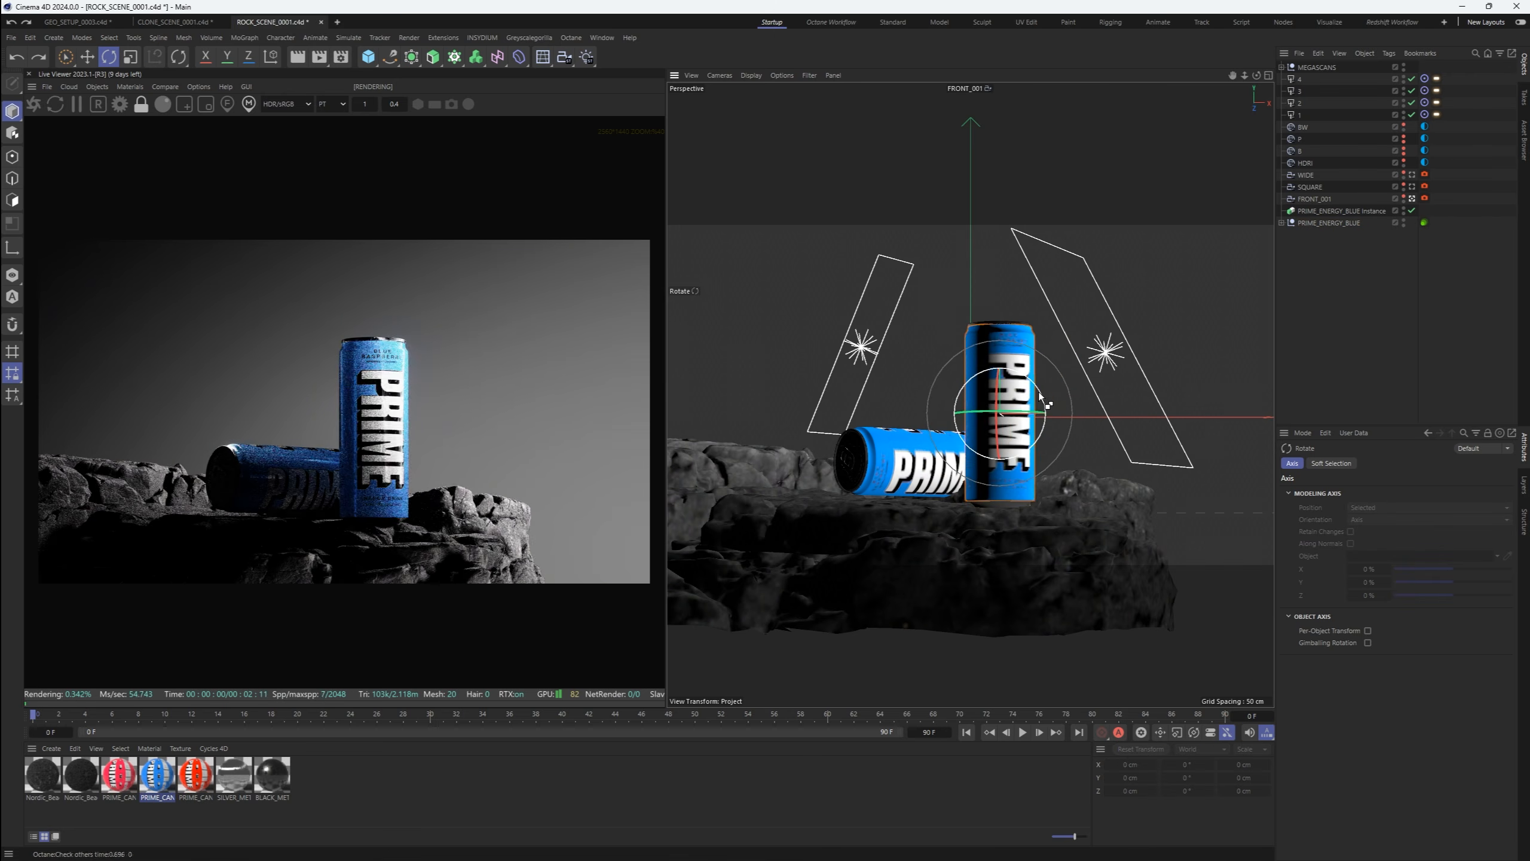
{"action": "key", "text": "ctrl+z"}
{"action": "key", "text": "ctrl+z"}
{"action": "key", "text": "ctrl+z"}
{"action": "key", "text": "ctrl+z"}
{"action": "key", "text": "ctrl+z"}
{"action": "key", "text": "ctrl+z"}
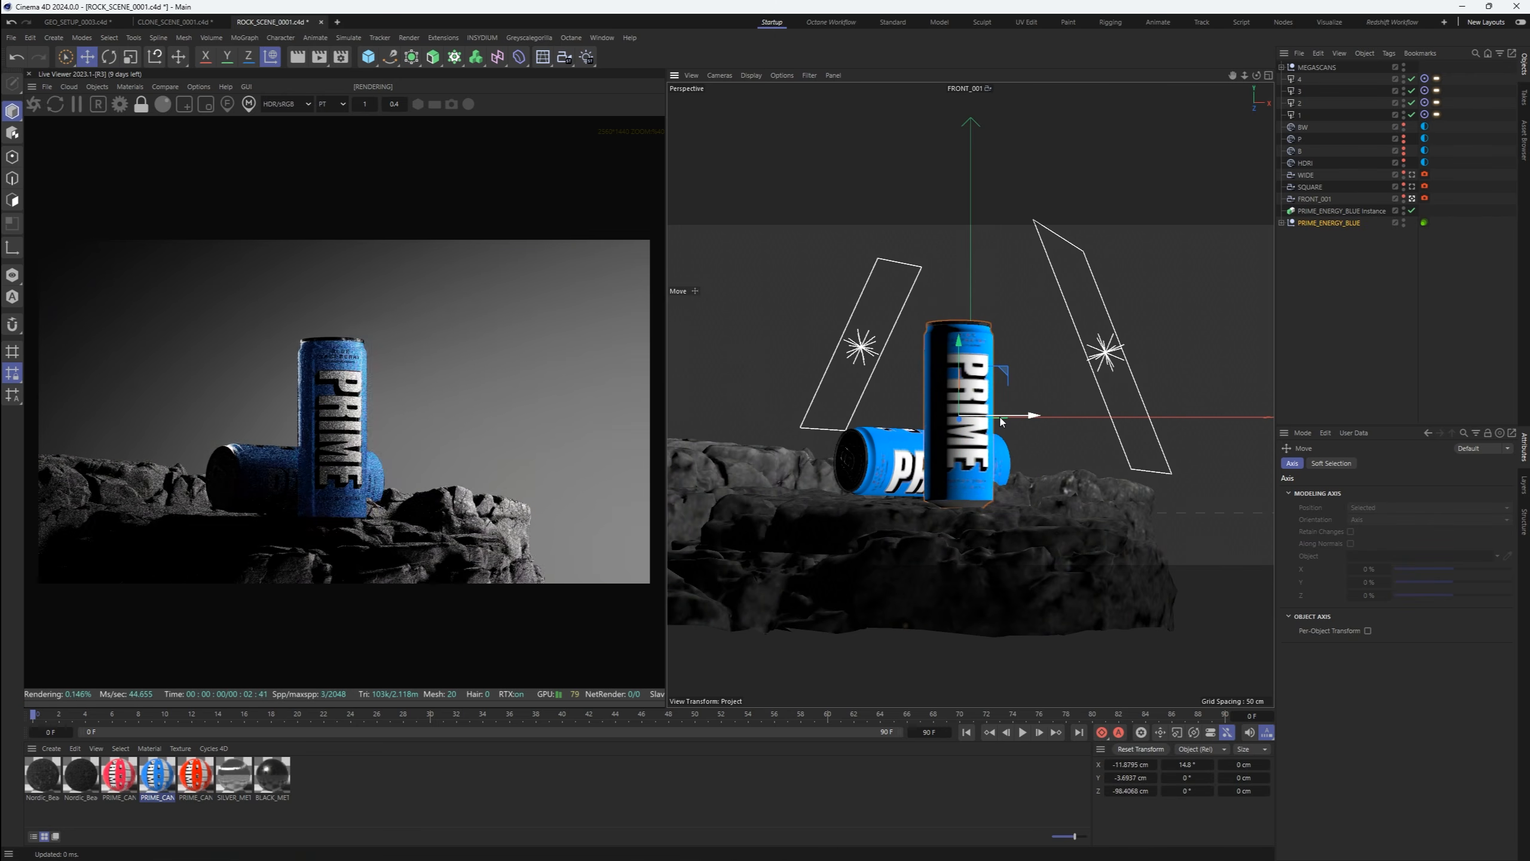
Shift both cans left along the rock, the lying can to about X -136 cm, and select the standing can
{"action": "left_click_drag", "start_coordinate": [918, 414], "coordinate": [913, 413]}
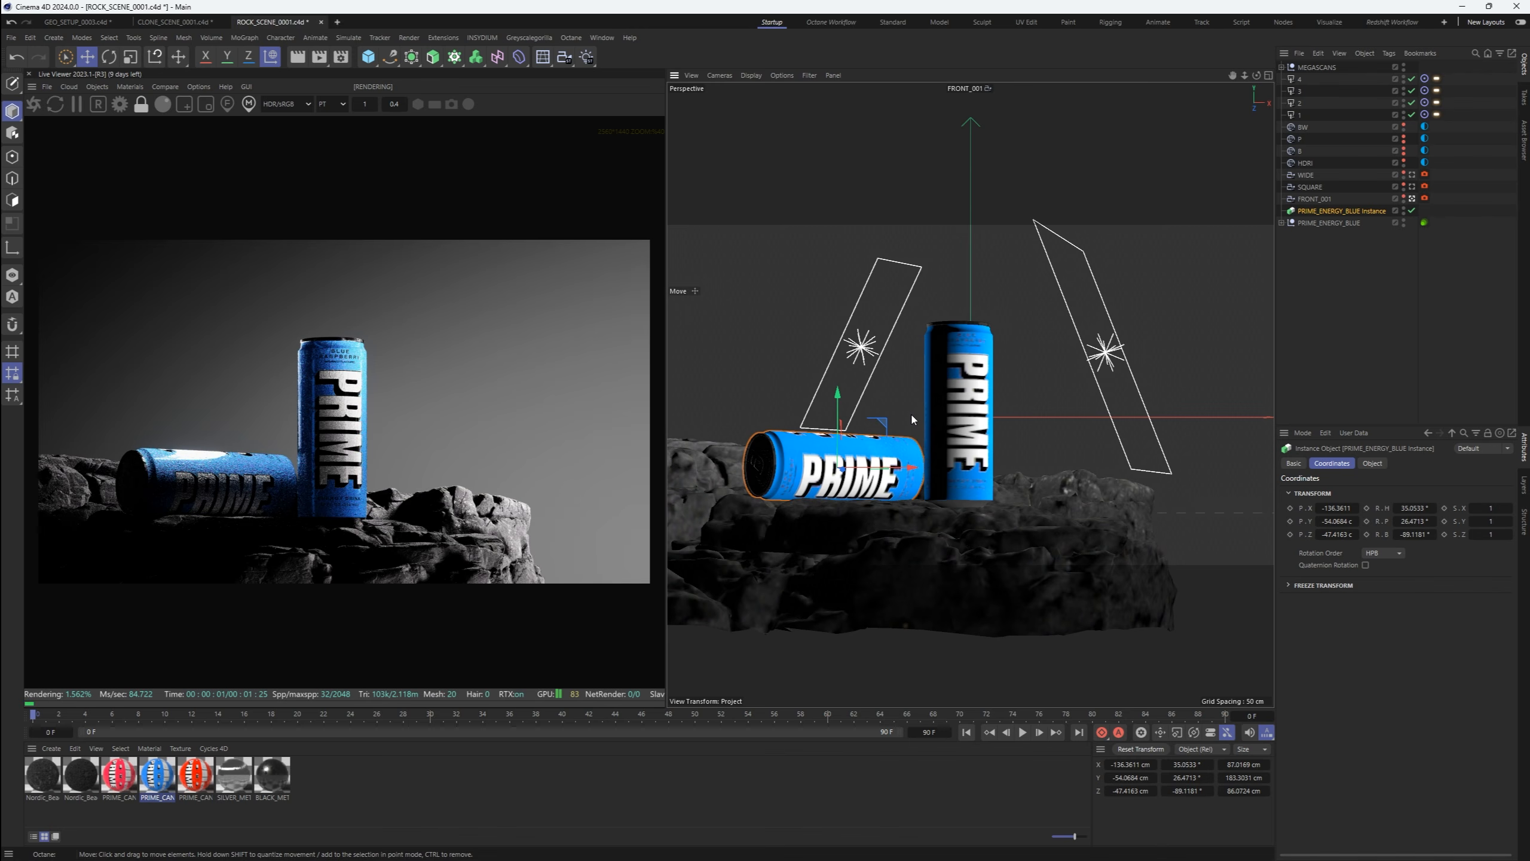
{"action": "left_click", "coordinate": [43, 774]}
{"action": "left_click", "coordinate": [993, 426]}
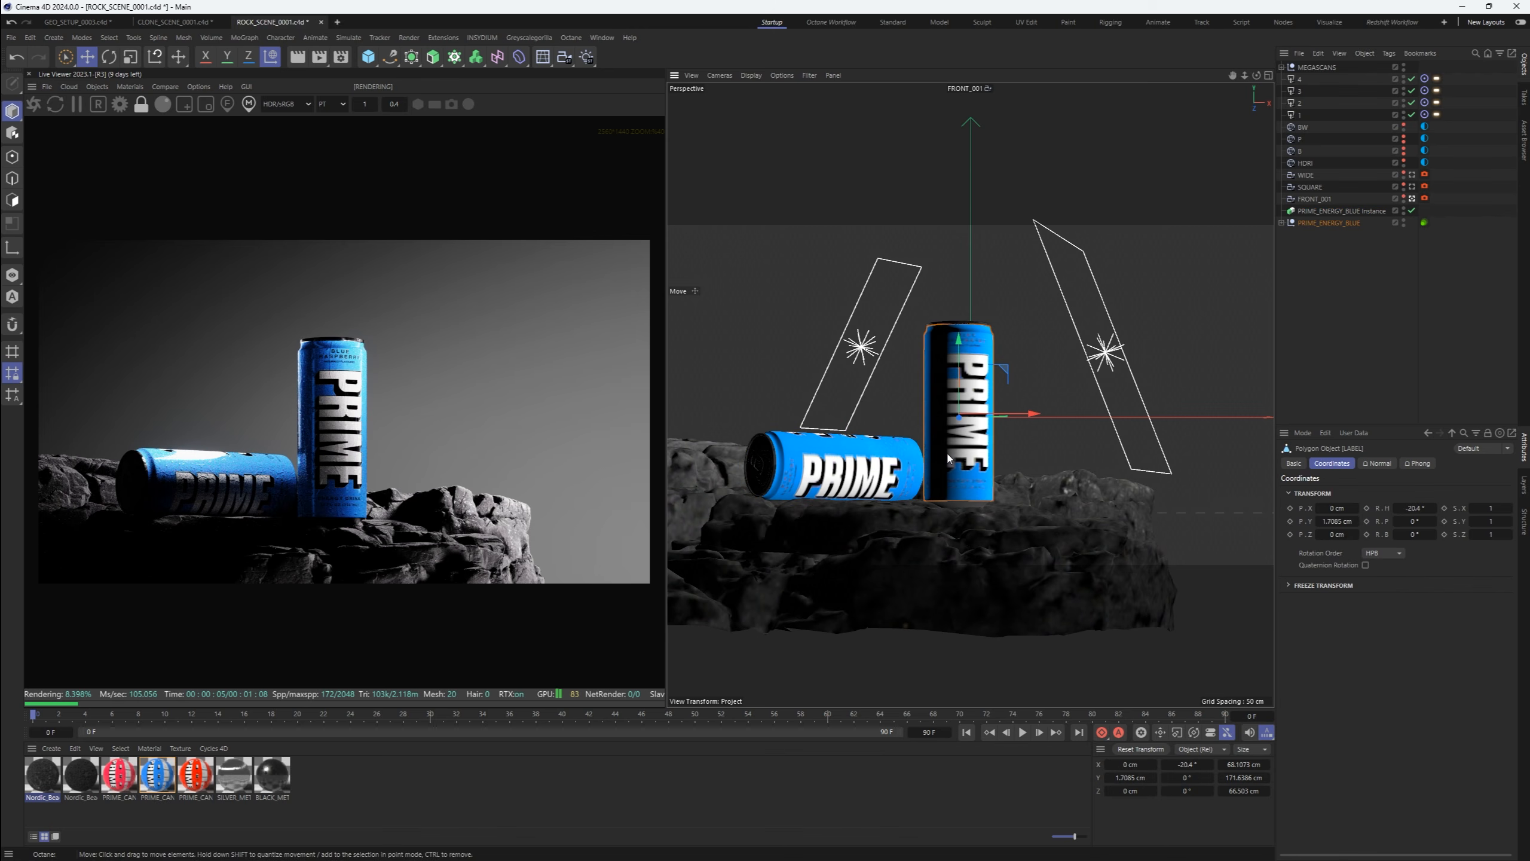
{"action": "key", "text": "t"}
{"action": "left_click_drag", "start_coordinate": [1020, 414], "coordinate": [1056, 372]}
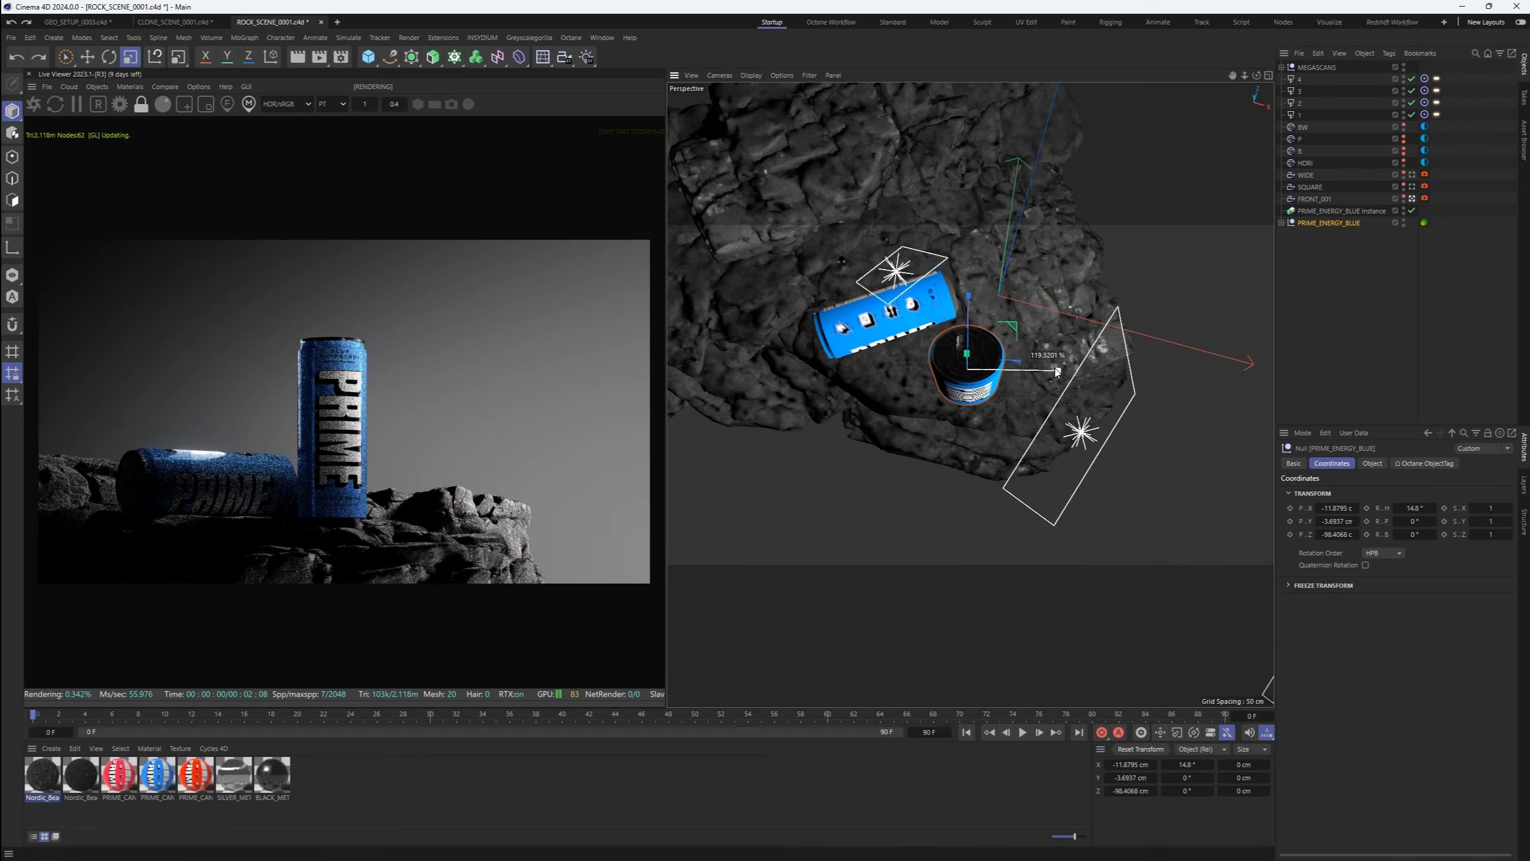
{"action": "key", "text": "ctrl+z"}
Set the standing can's X and Z scale to 1.05
{"action": "double_click", "coordinate": [1494, 507]}
{"action": "type", "text": "1.1"}
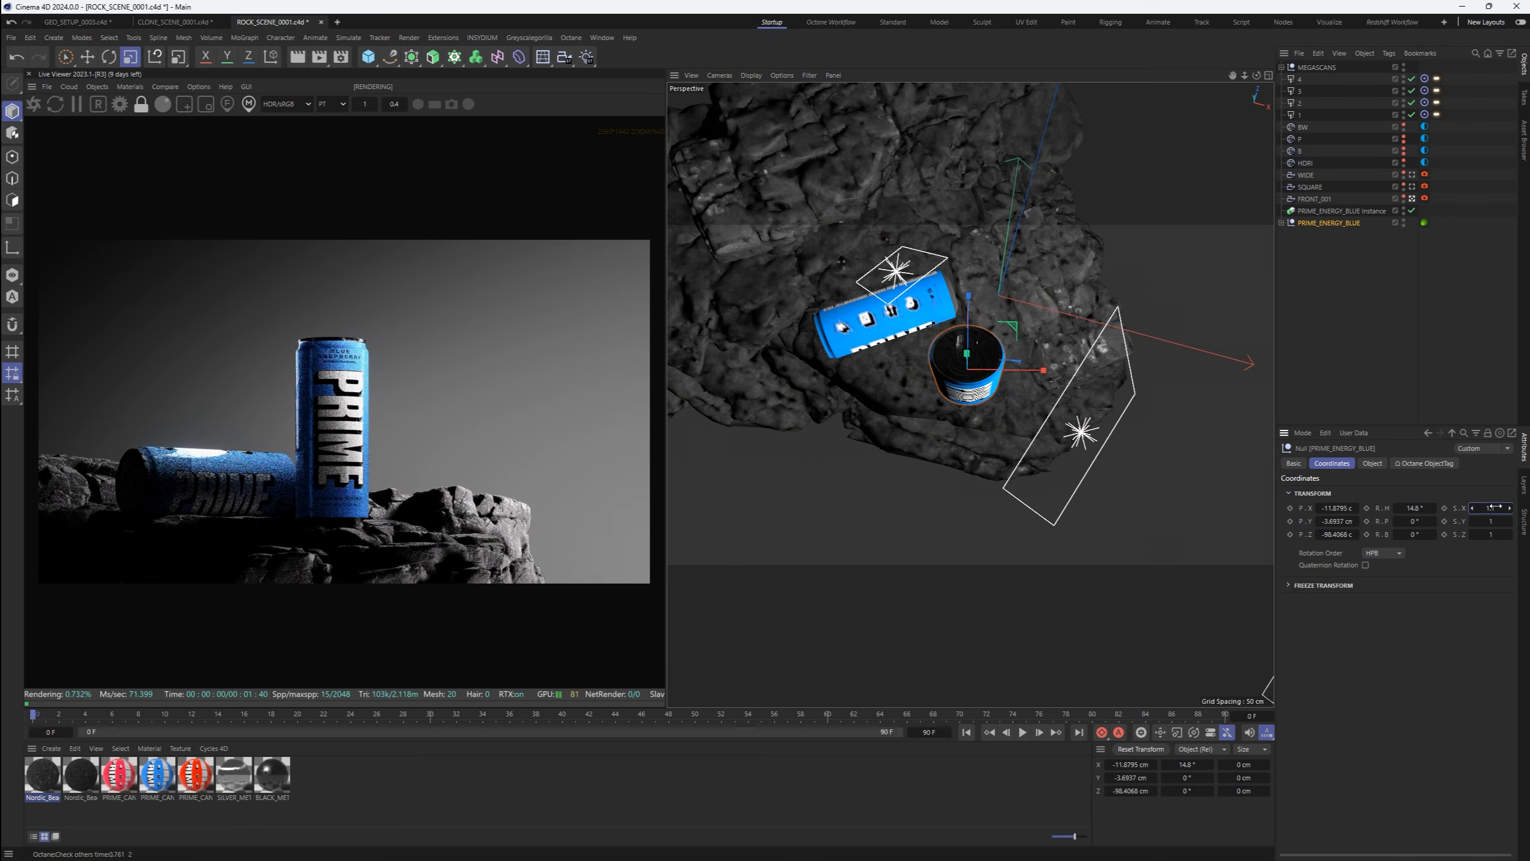
{"action": "key", "text": "Return"}
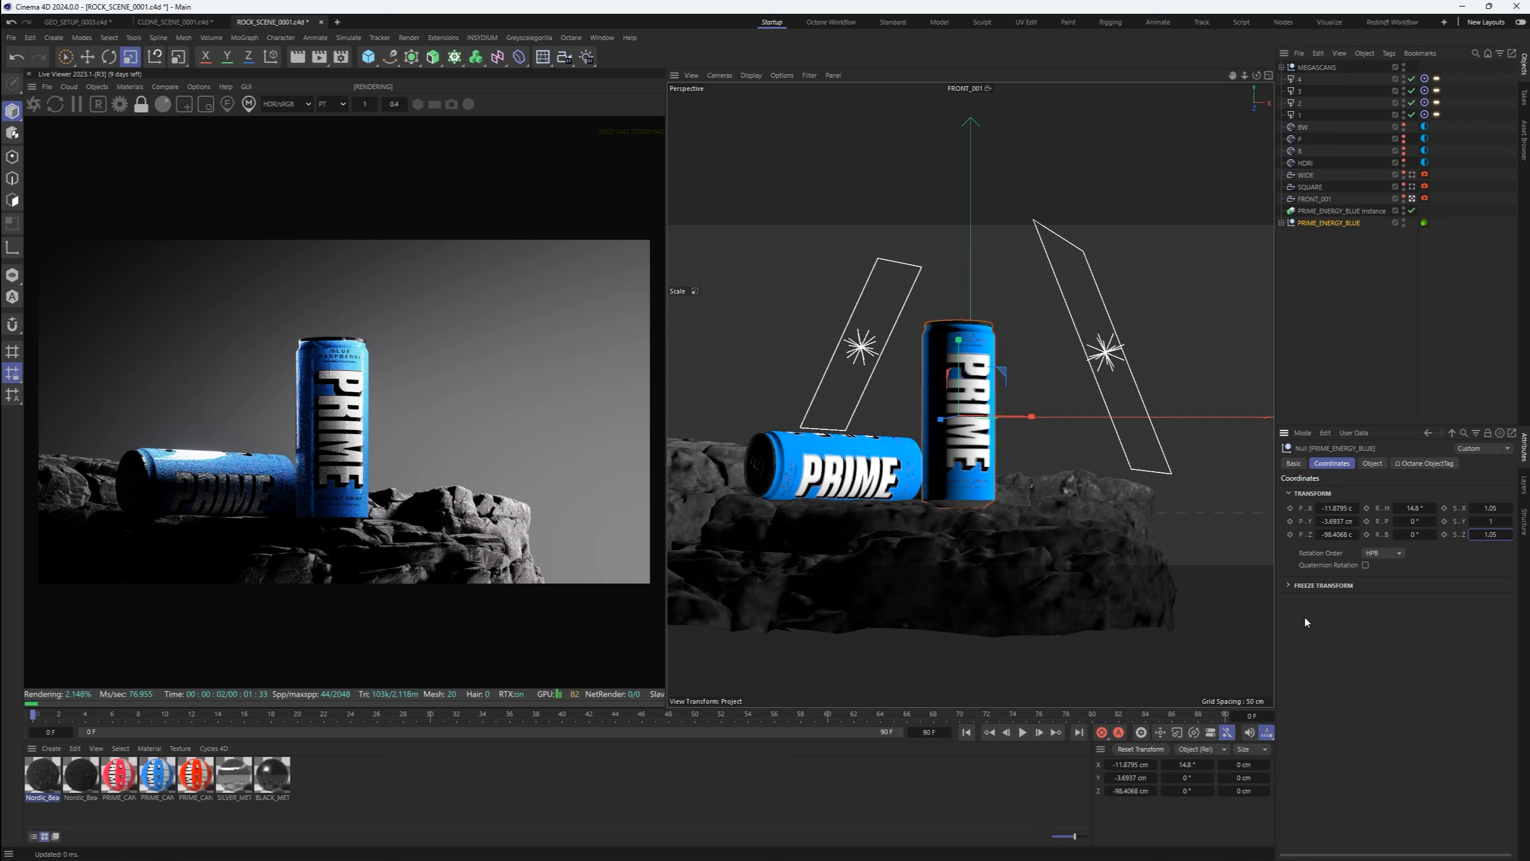
In the FRONT_001 camera imager, set vignetting to 0.52, exposure to about 1.44 and saturation to about 0.82
{"action": "left_click", "coordinate": [1433, 205]}
{"action": "left_click", "coordinate": [1425, 199]}
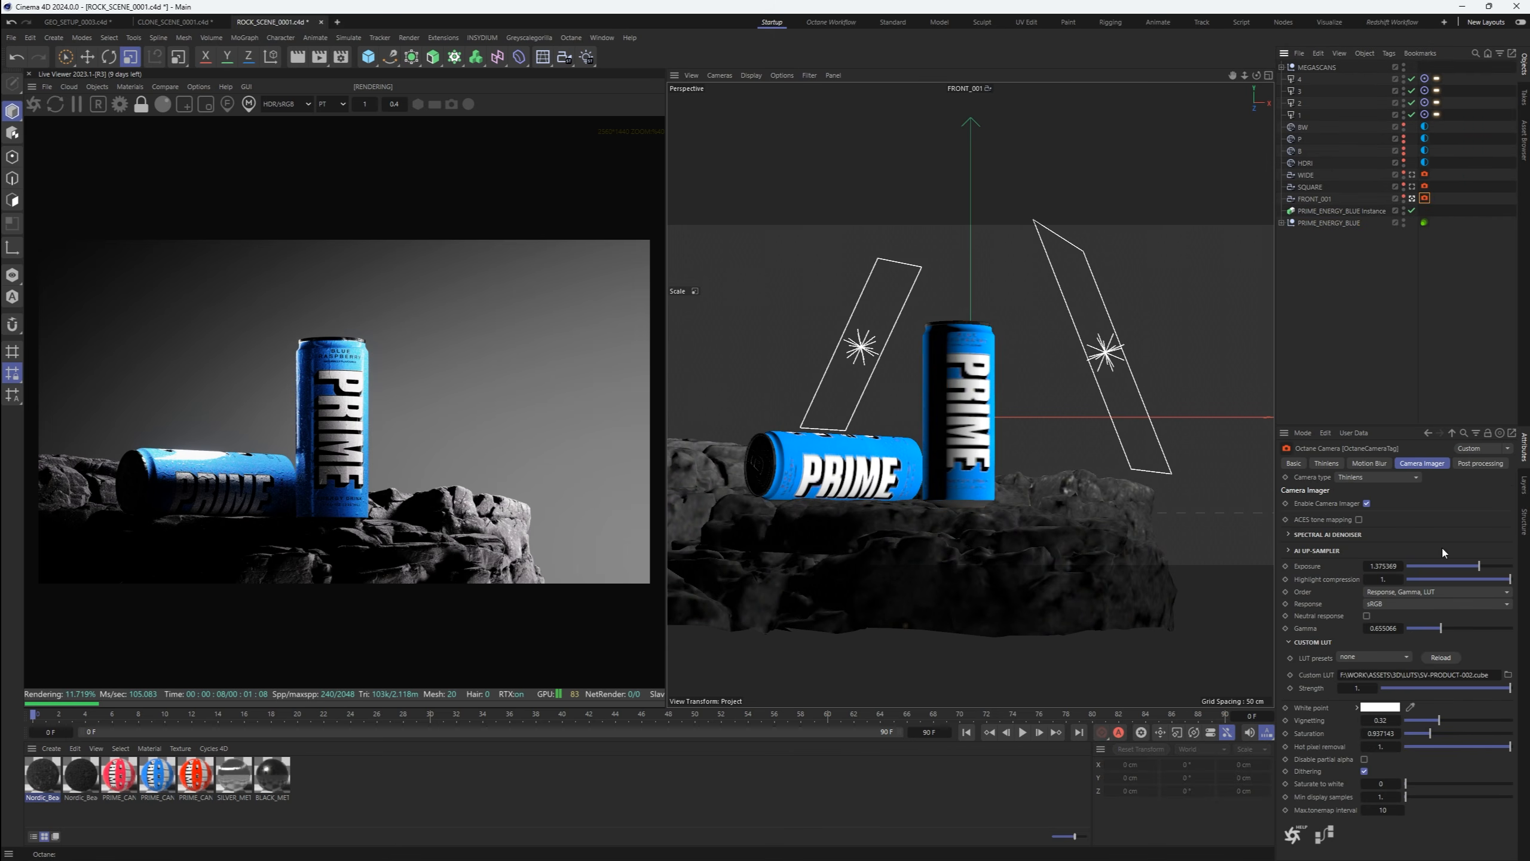
{"action": "left_click_drag", "start_coordinate": [1439, 721], "coordinate": [1460, 723]}
{"action": "left_click_drag", "start_coordinate": [1484, 571], "coordinate": [1483, 571]}
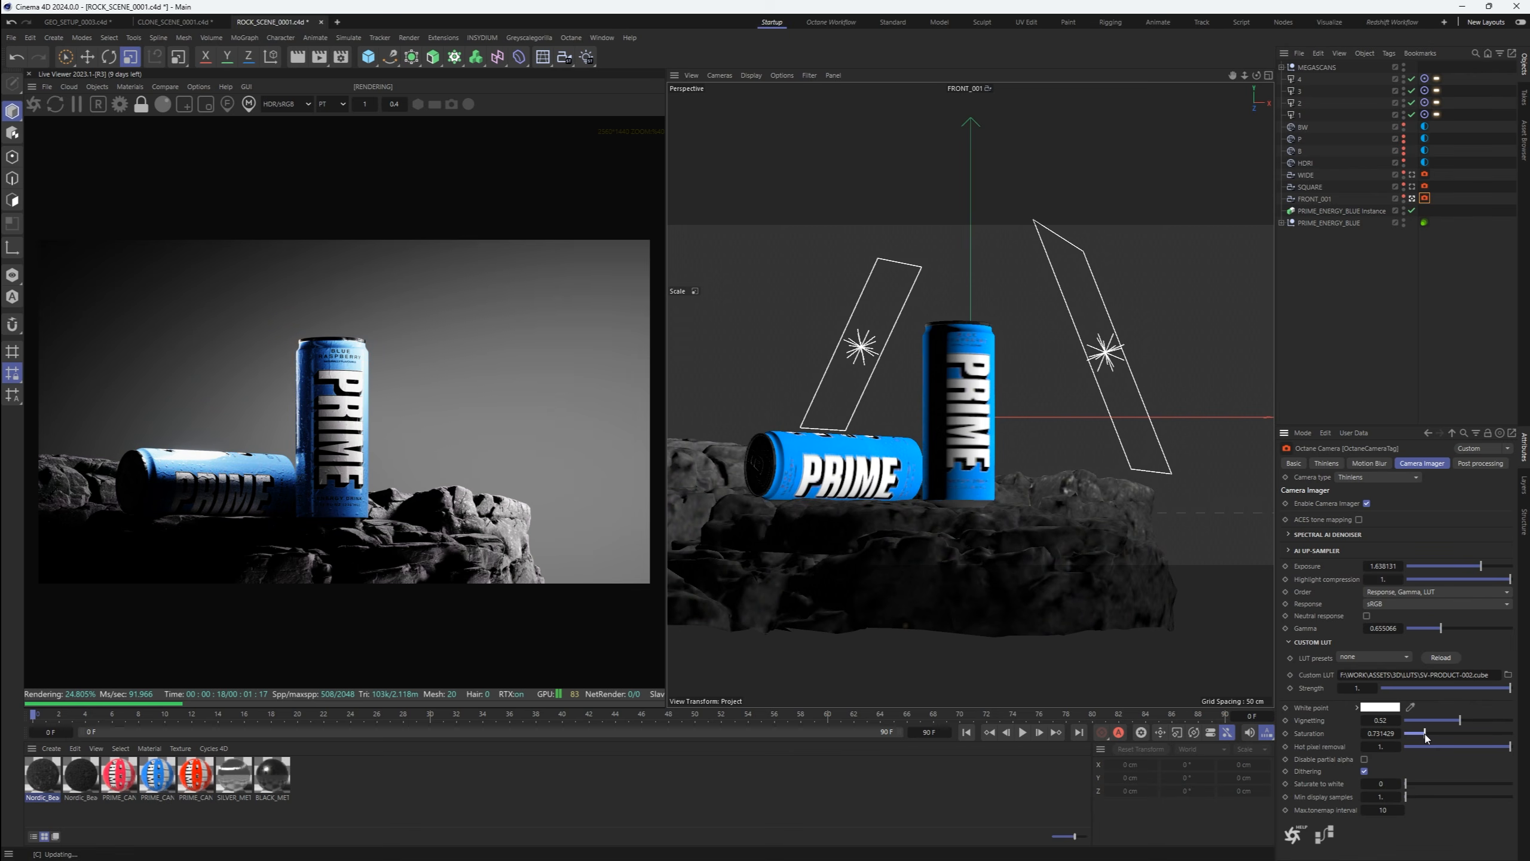
Tune the FRONT_001 camera's glare: amount 1, cutoff about 0.24, blur and spectral intensity about 0.06, spectral shift about 5, and a reduced glare power
{"action": "left_click", "coordinate": [1482, 465]}
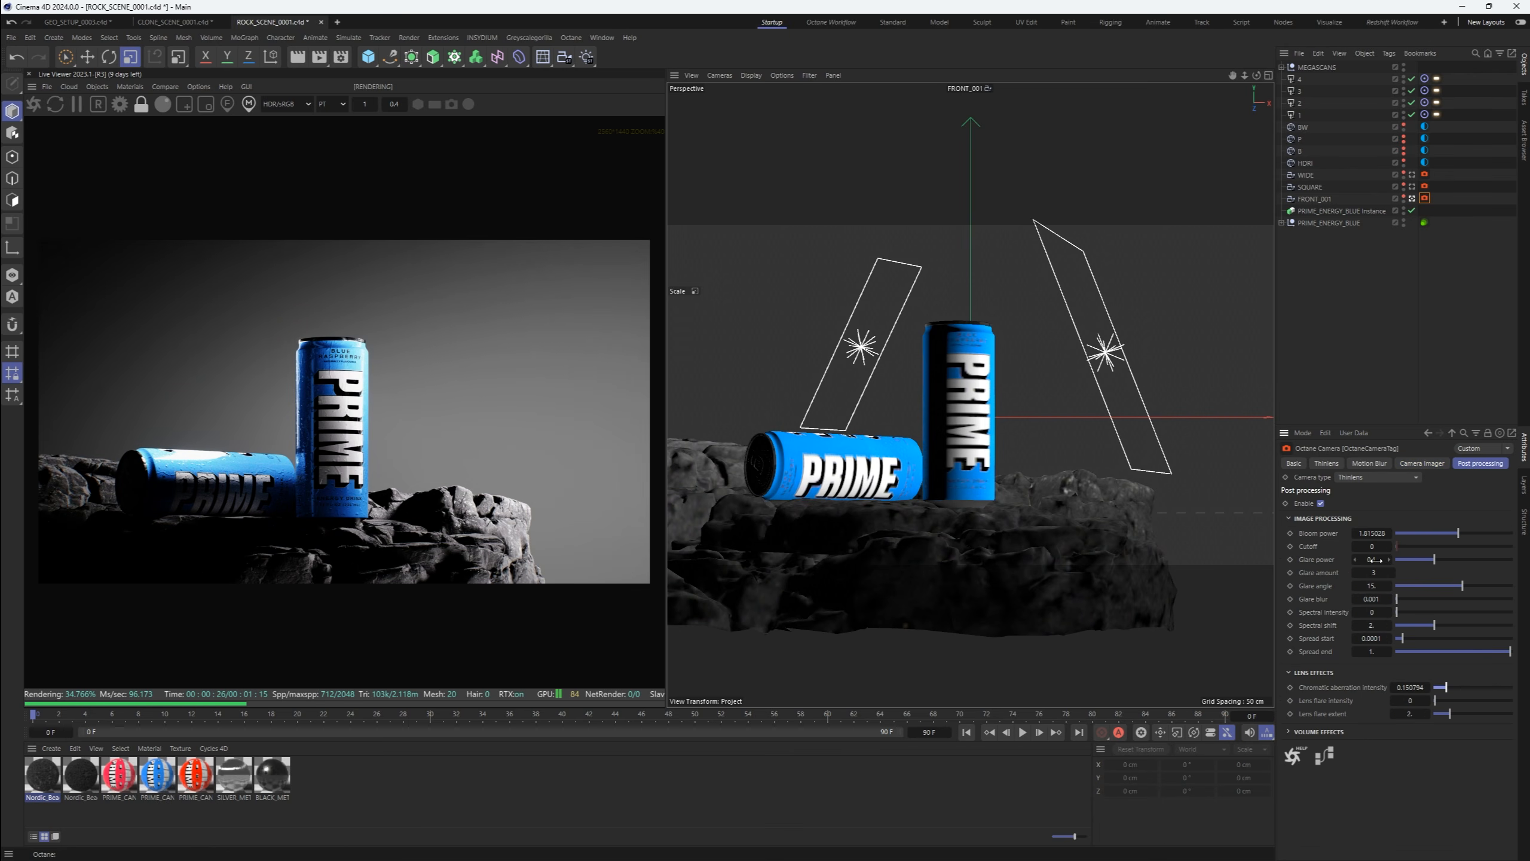
{"action": "left_click_drag", "start_coordinate": [1483, 560], "coordinate": [1488, 560]}
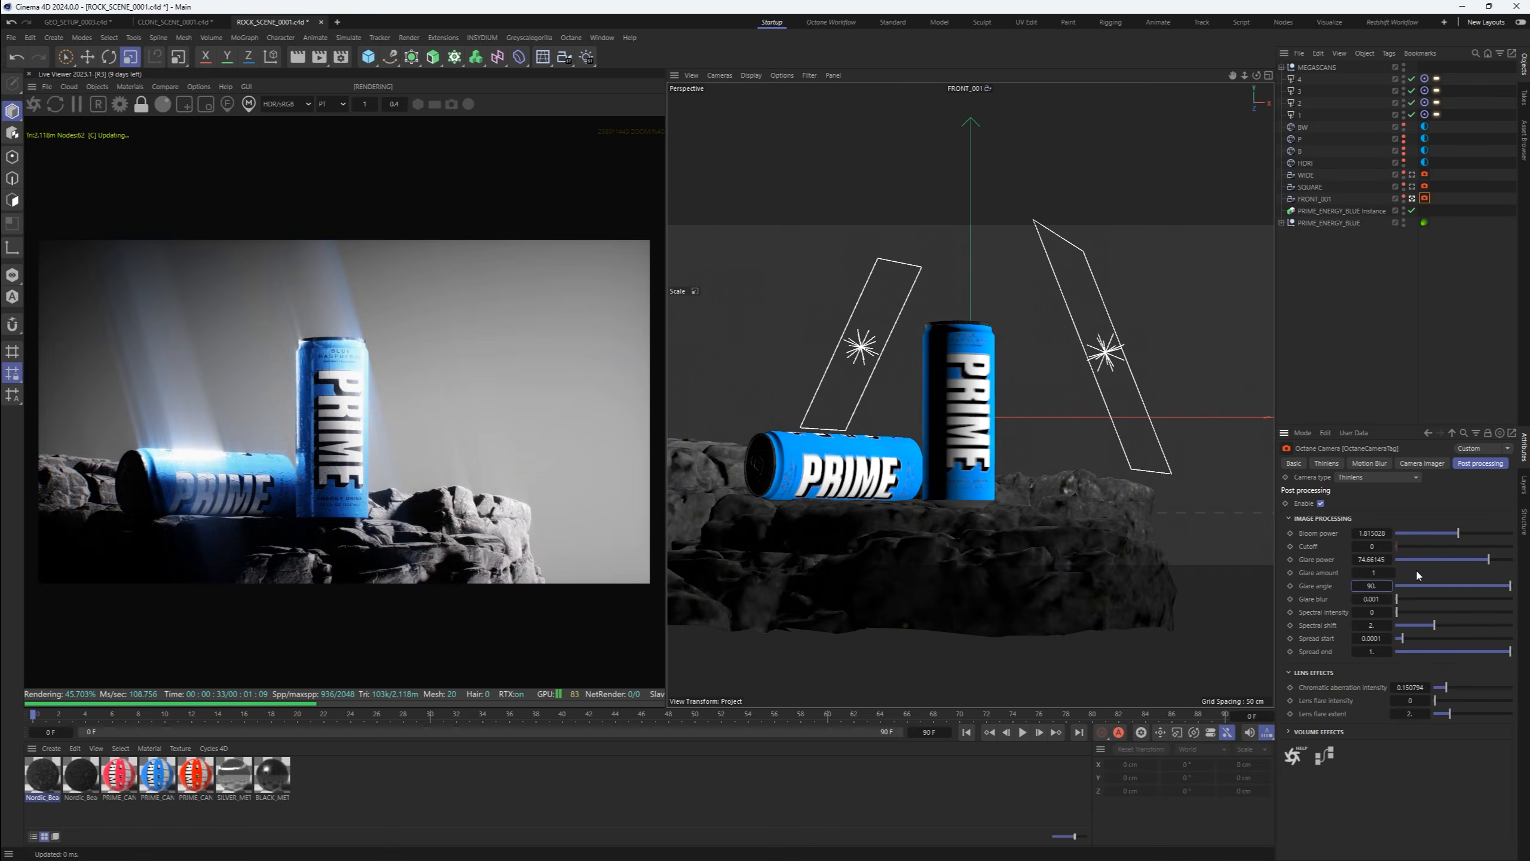
{"action": "left_click_drag", "start_coordinate": [1418, 546], "coordinate": [1442, 546]}
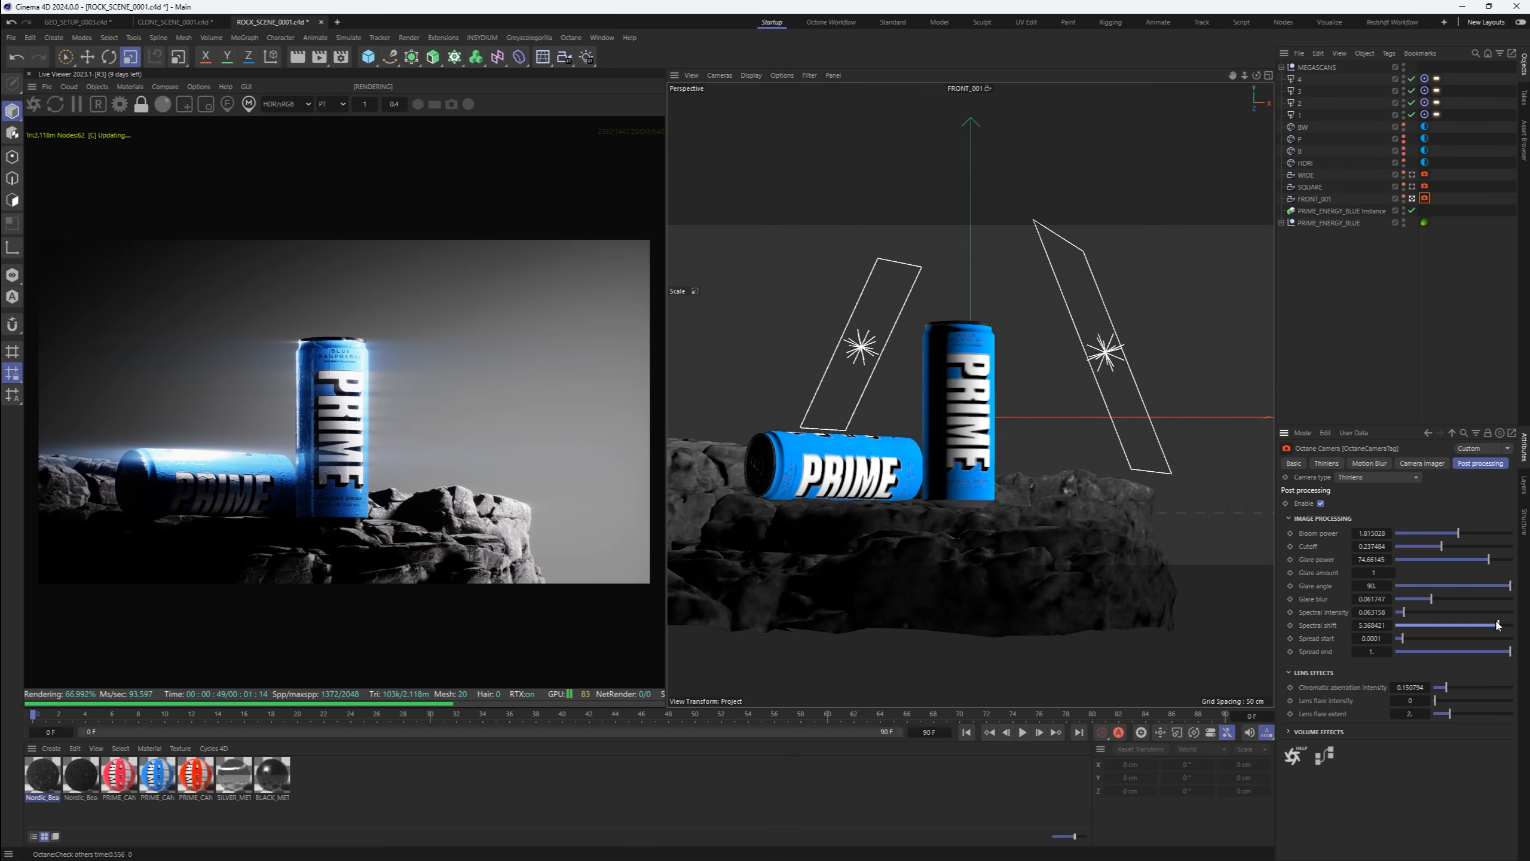
{"action": "left_click_drag", "start_coordinate": [1494, 563], "coordinate": [1476, 568]}
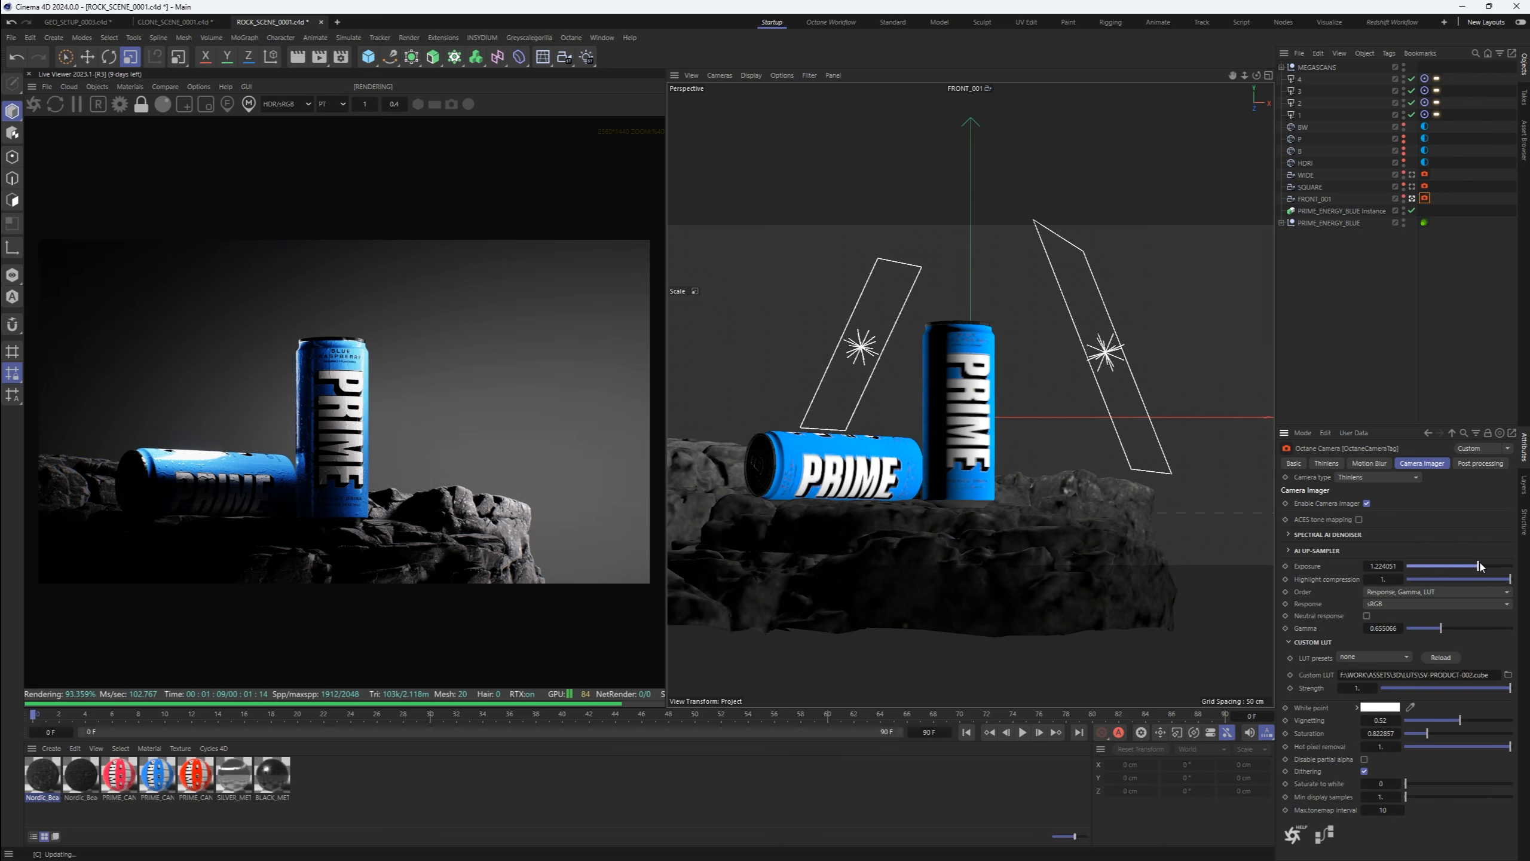
{"action": "left_click", "coordinate": [80, 774]}
{"action": "scroll", "coordinate": [420, 572], "scroll_direction": "up", "scroll_amount": 3}
{"action": "scroll", "coordinate": [420, 572], "scroll_direction": "down", "scroll_amount": 3}
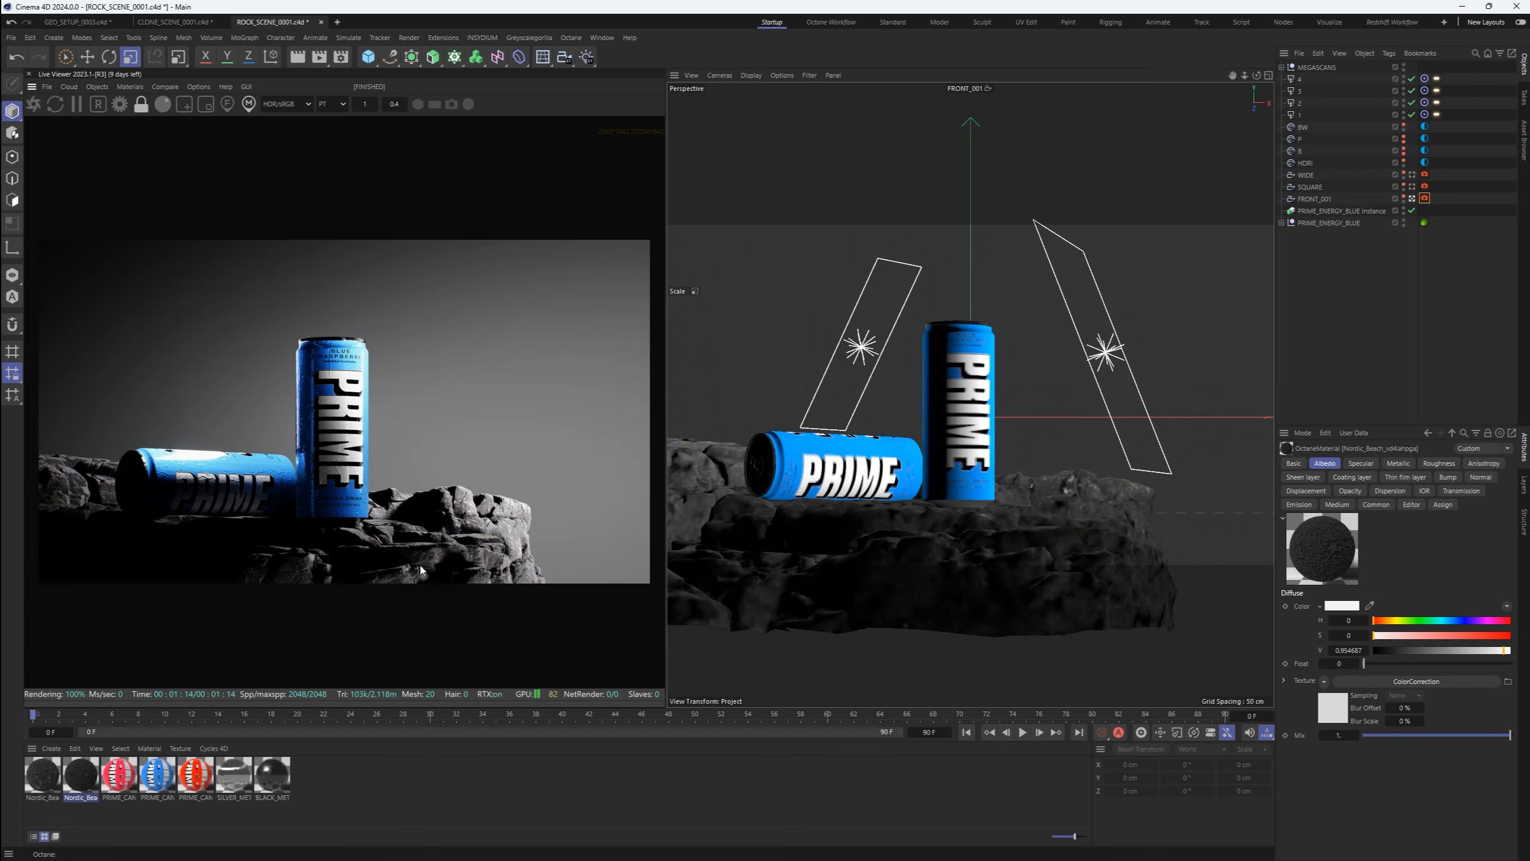
Switch the render output to a square format and replace the SQUARE camera with a copy of FRONT_001 named SQUARE
{"action": "left_click", "coordinate": [341, 57]}
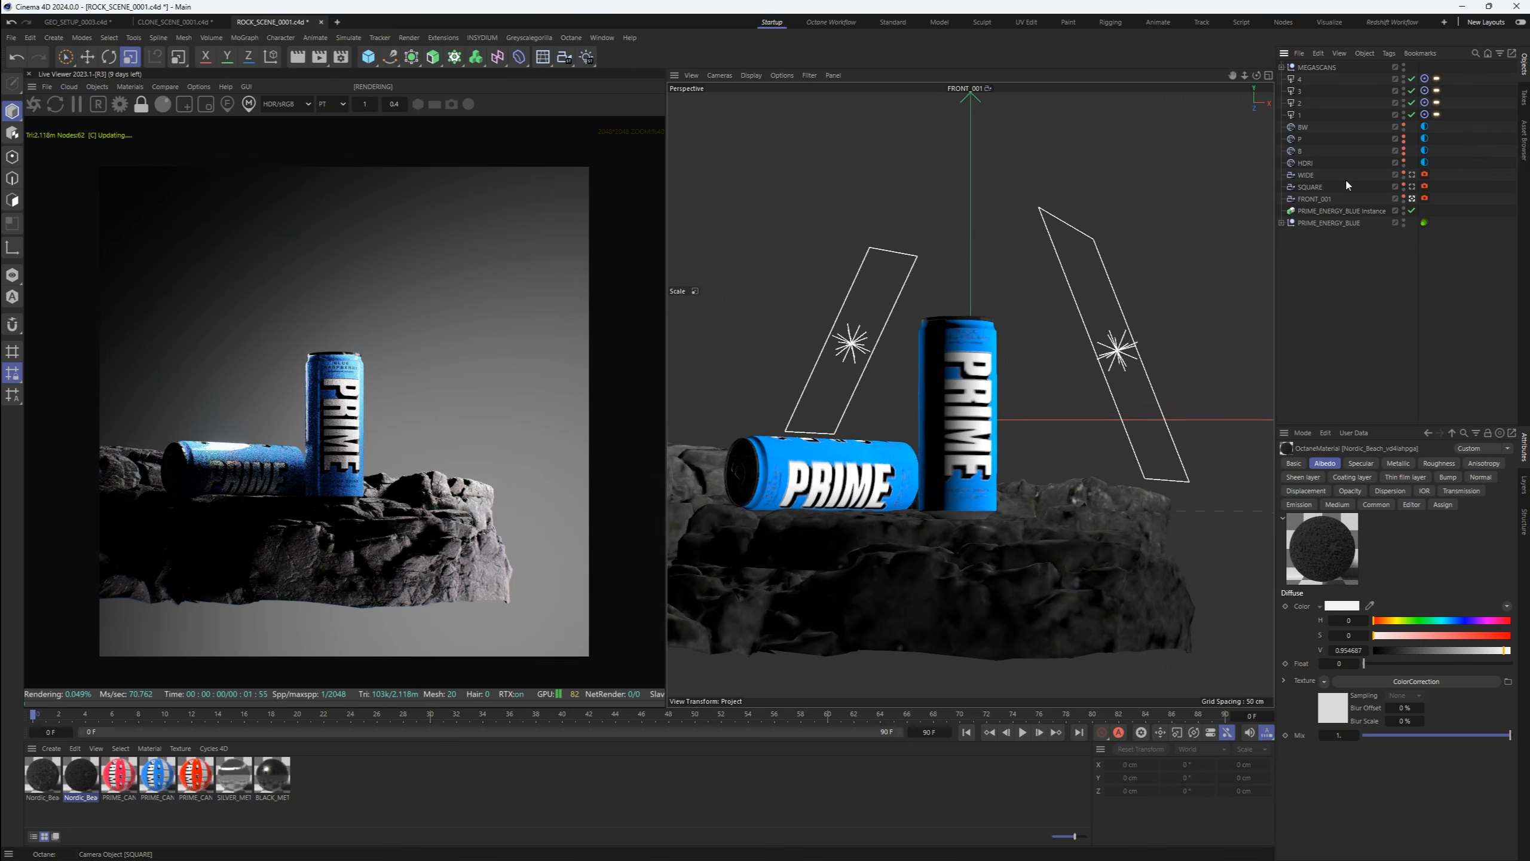
{"action": "left_click", "coordinate": [1310, 186]}
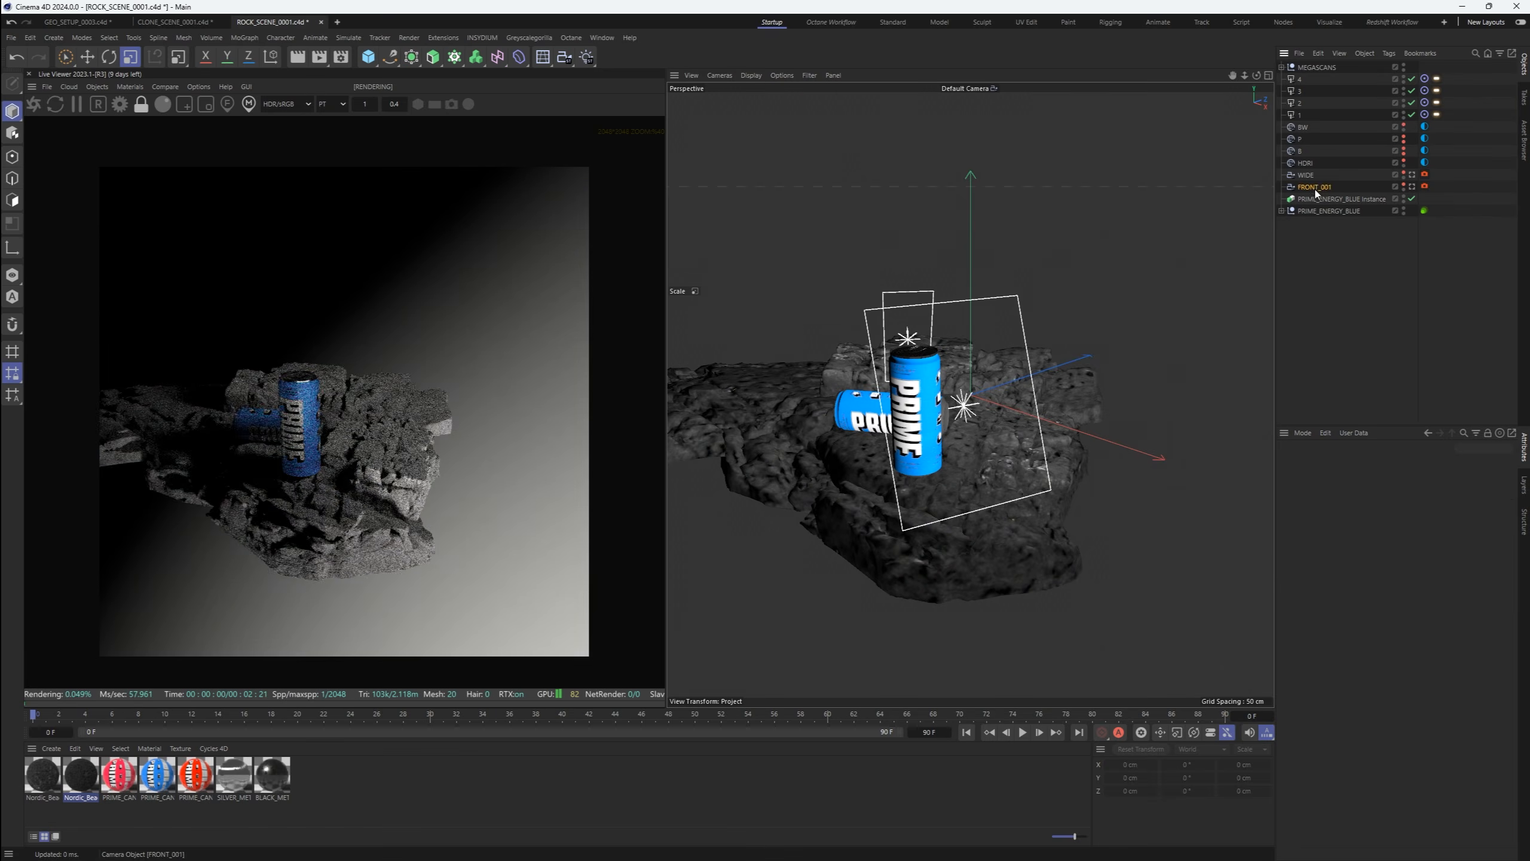
{"action": "double_click", "coordinate": [1319, 187]}
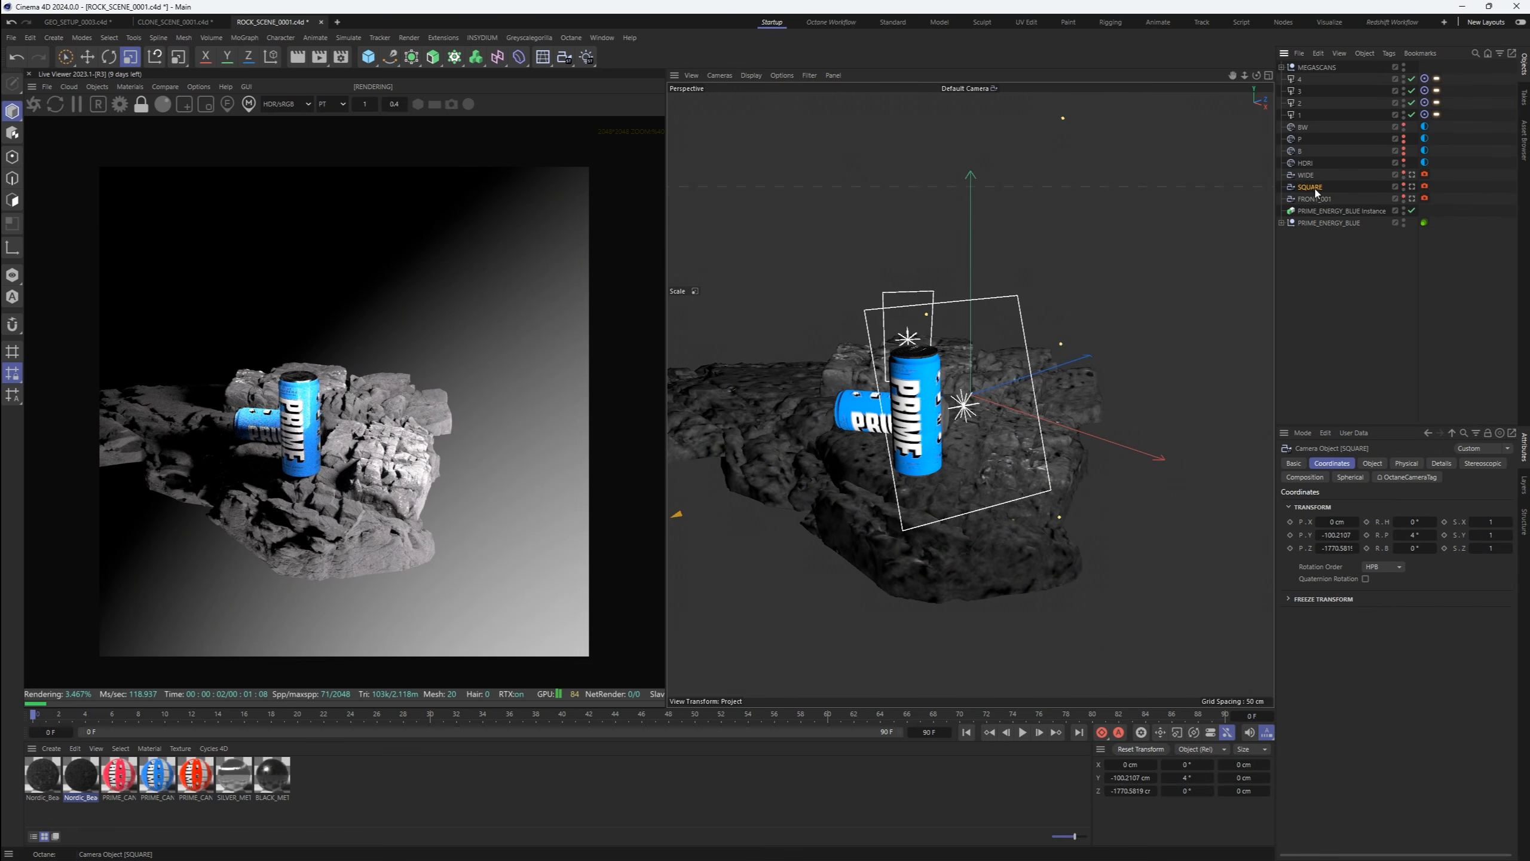
Look through the SQUARE camera, set its focal length to 150 mm and reframe the shot to show both cans
{"action": "left_click", "coordinate": [1412, 186]}
{"action": "left_click", "coordinate": [1372, 462]}
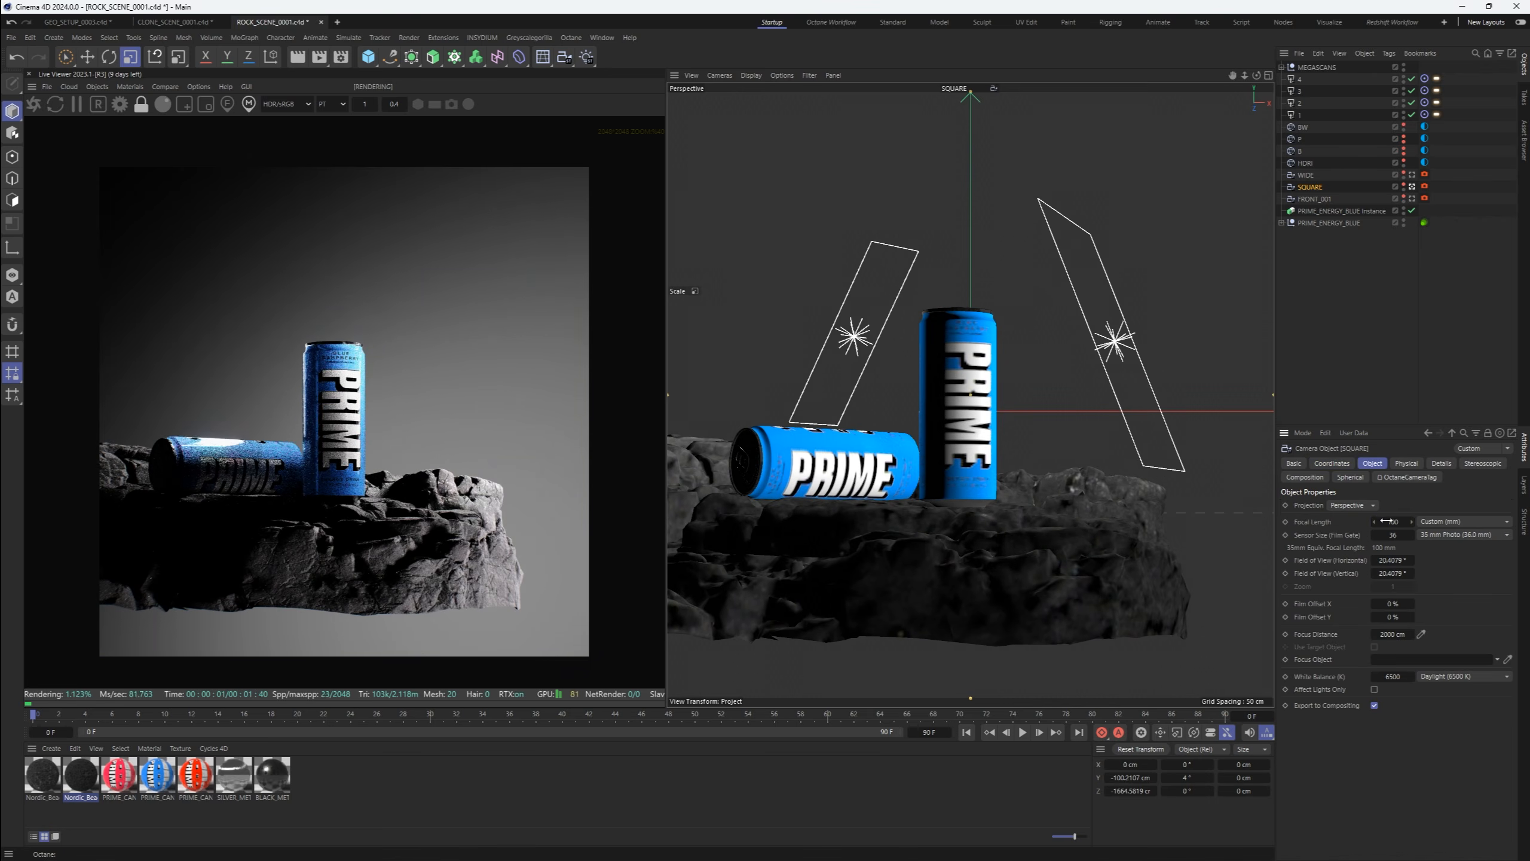
{"action": "mouse_move", "coordinate": [1386, 521]}
{"action": "left_mouse_down"}
{"action": "mouse_move", "coordinate": [1429, 521]}
{"action": "mouse_move", "coordinate": [1410, 520]}
{"action": "left_mouse_up"}
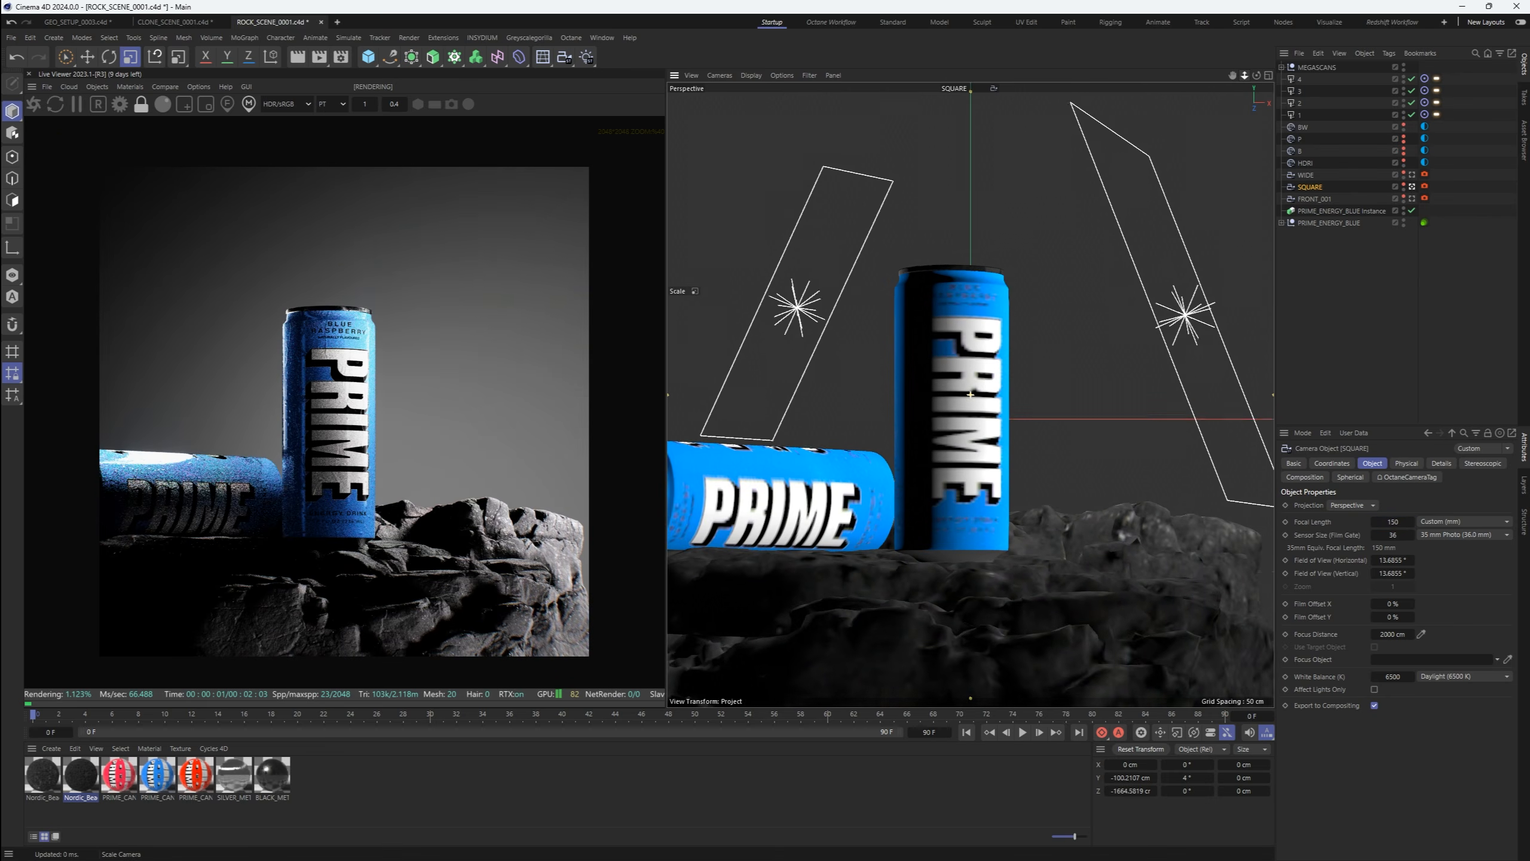
{"action": "left_click_drag", "start_coordinate": [1232, 76], "coordinate": [1232, 76]}
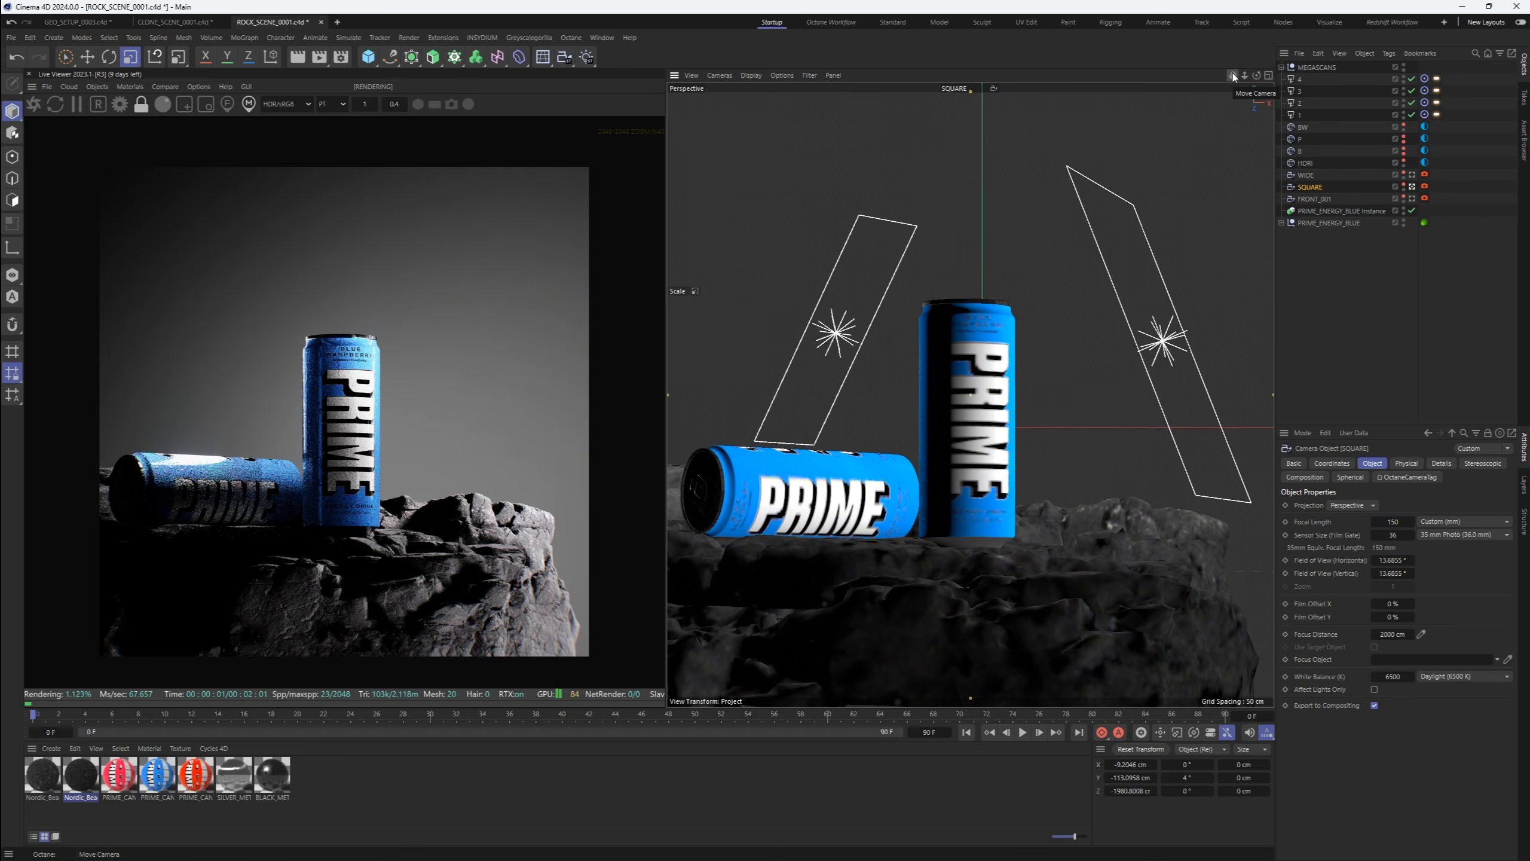
Set the SQUARE camera's focal length to 200 mm and reposition the camera to keep both cans in frame
{"action": "left_click", "coordinate": [1425, 187]}
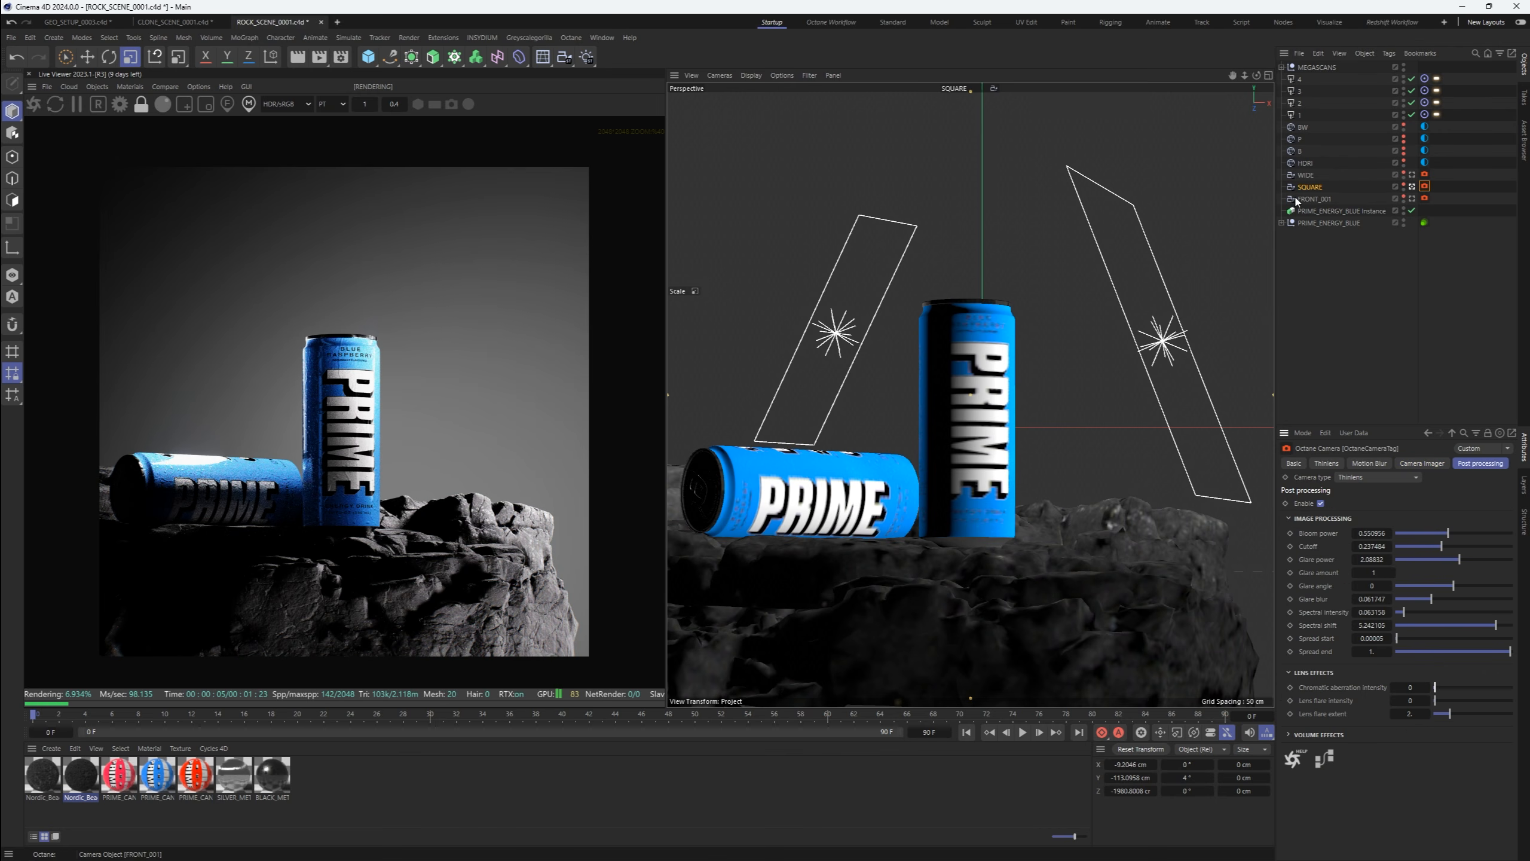
{"action": "left_click", "coordinate": [1320, 188]}
{"action": "left_click_drag", "start_coordinate": [1233, 76], "coordinate": [1235, 76]}
{"action": "left_click_drag", "start_coordinate": [1396, 521], "coordinate": [981, 451]}
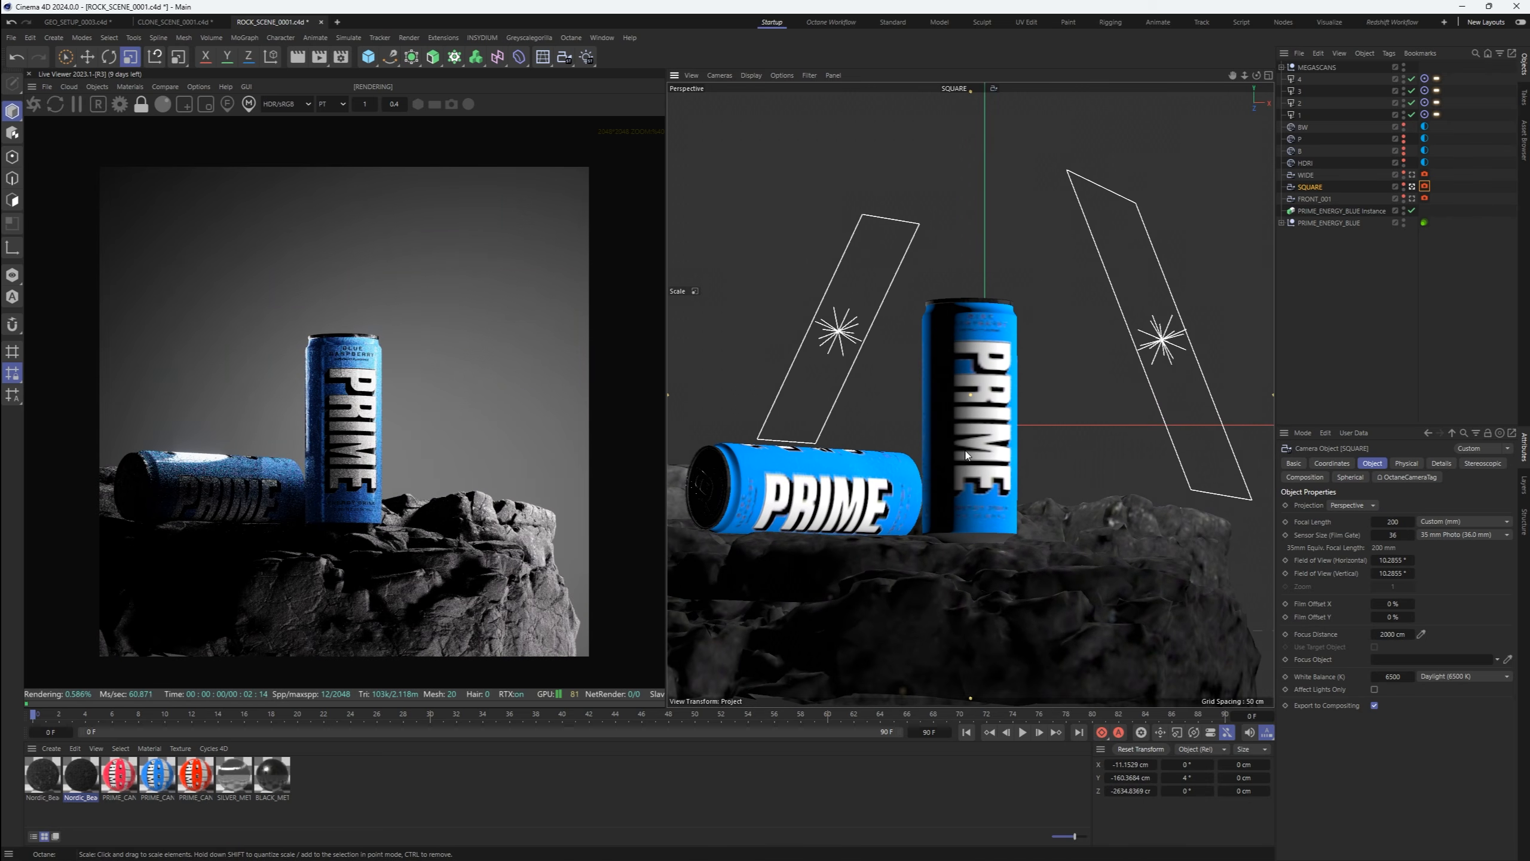
Switch the render output to a widescreen format and look through the WIDE camera
{"action": "left_click", "coordinate": [1412, 91]}
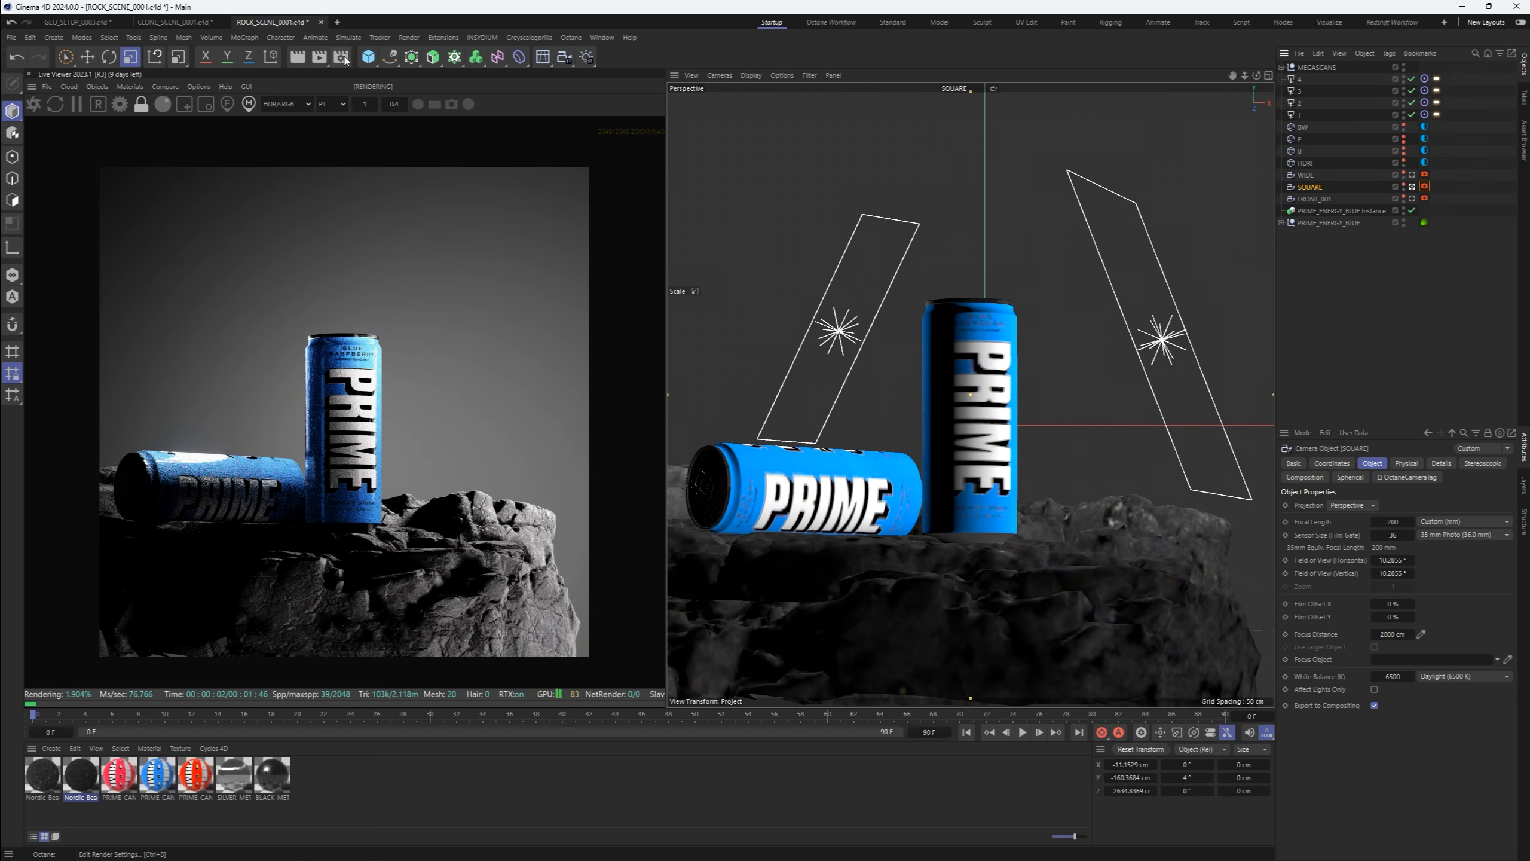
{"action": "left_click", "coordinate": [342, 57]}
{"action": "left_click", "coordinate": [365, 274]}
{"action": "left_click", "coordinate": [852, 51]}
{"action": "left_click", "coordinate": [1411, 174]}
{"action": "scroll", "coordinate": [343, 411], "scroll_direction": "down", "scroll_amount": 1}
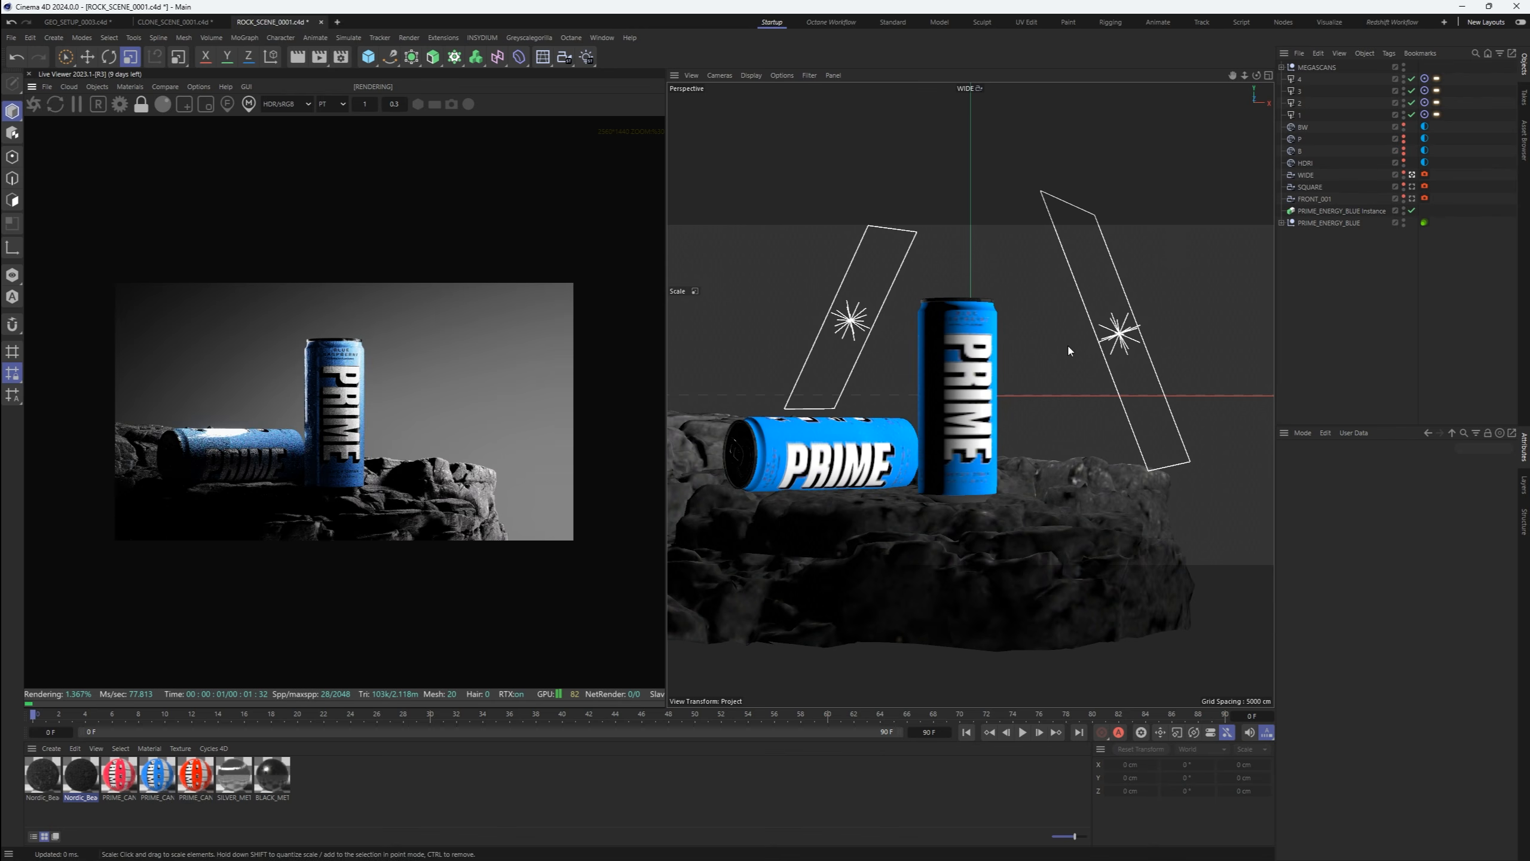
Switch to the FRONT_001 camera, place it directly below WIDE in the object list and open its post-processing settings
{"action": "left_click", "coordinate": [1412, 198]}
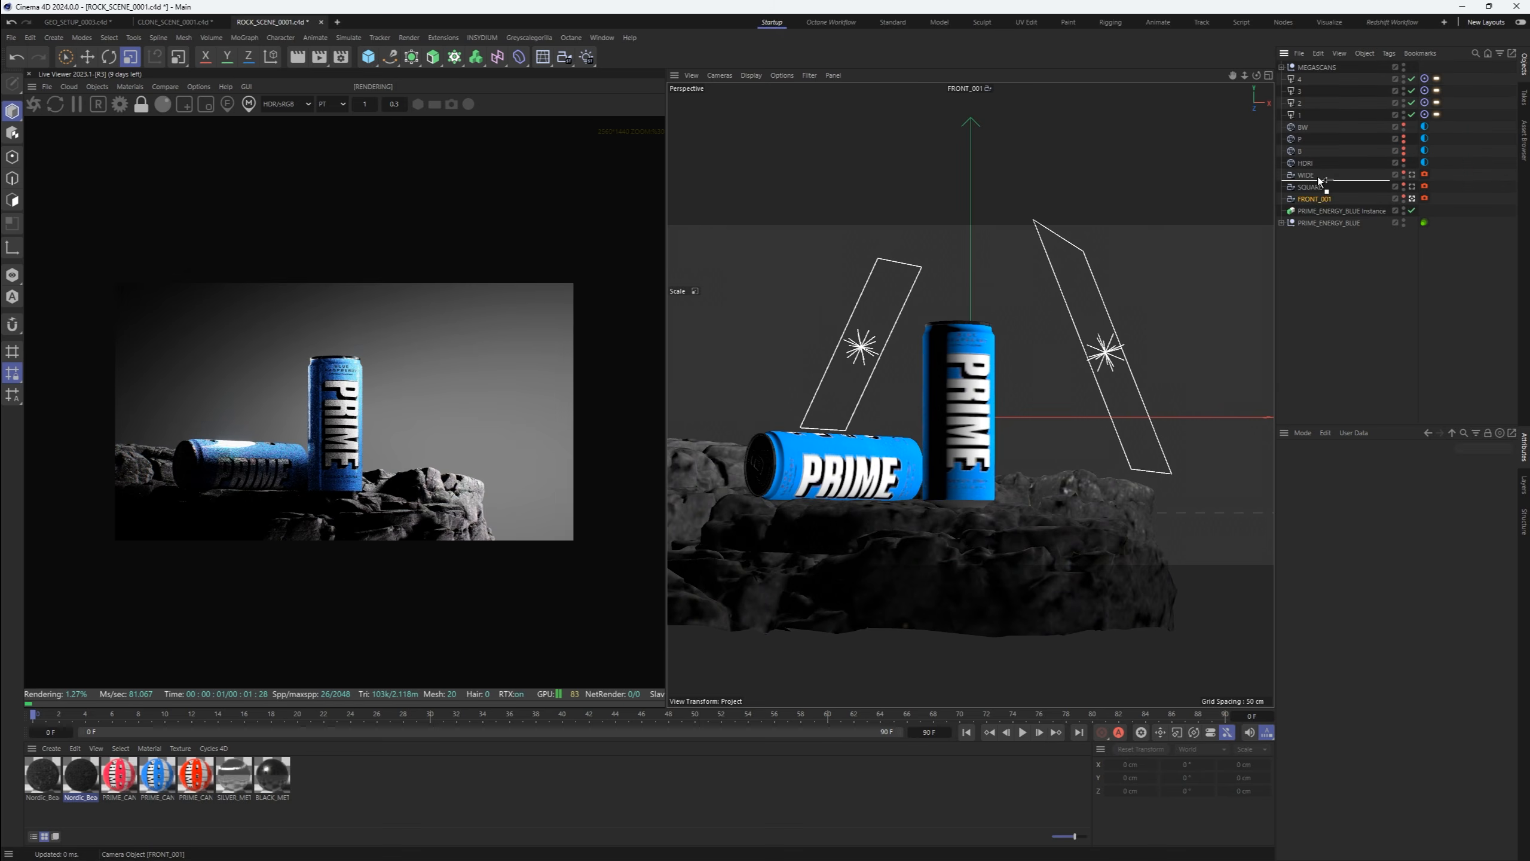
{"action": "left_click_drag", "start_coordinate": [1318, 178], "coordinate": [1318, 181]}
{"action": "left_click", "coordinate": [1424, 187]}
{"action": "left_click", "coordinate": [1479, 463]}
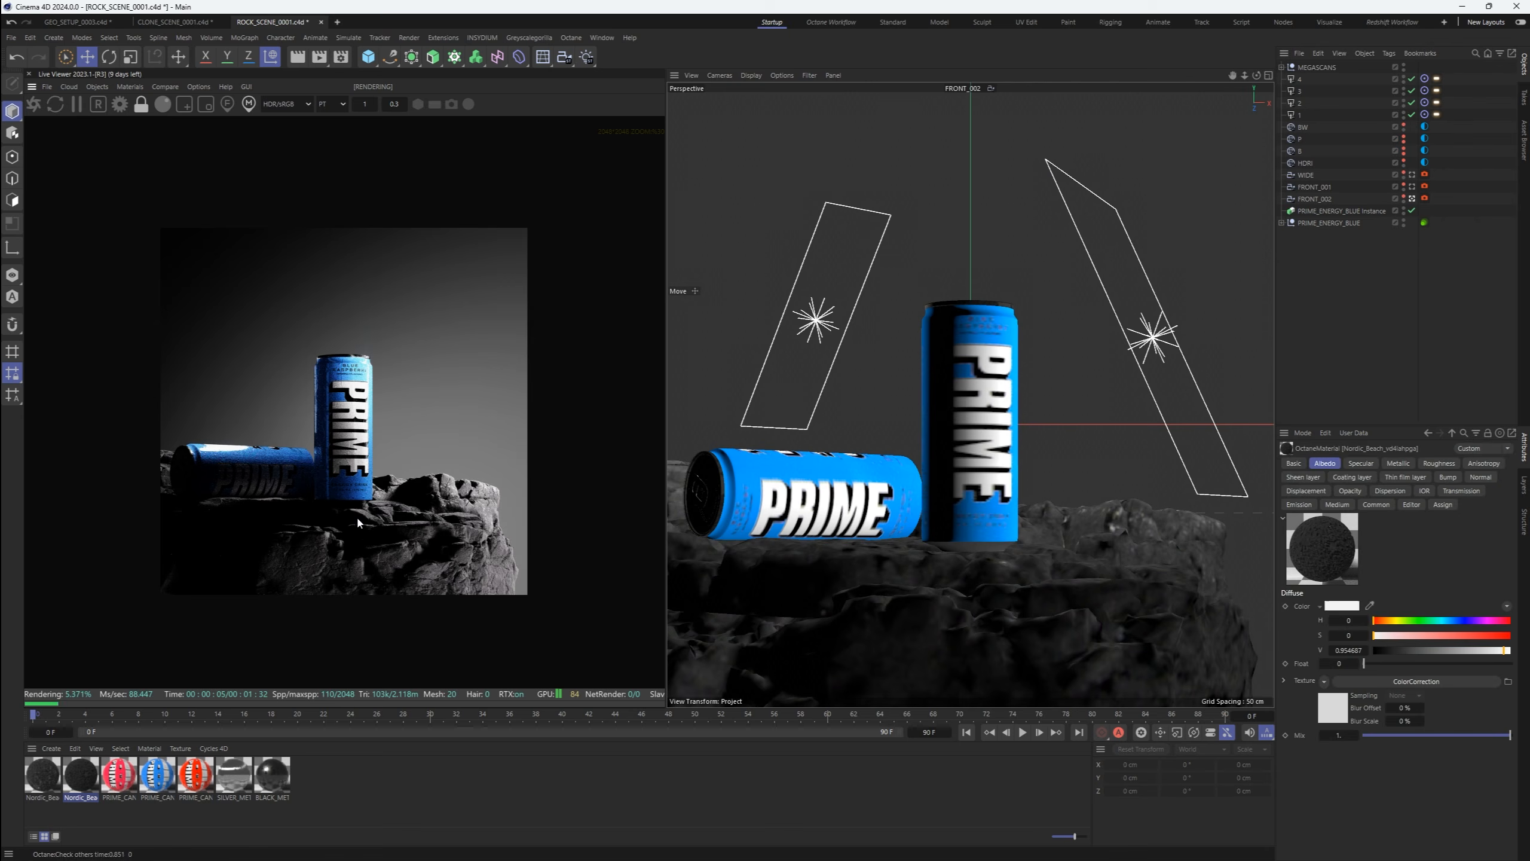
{"action": "scroll", "coordinate": [350, 470], "scroll_direction": "up", "scroll_amount": 4}
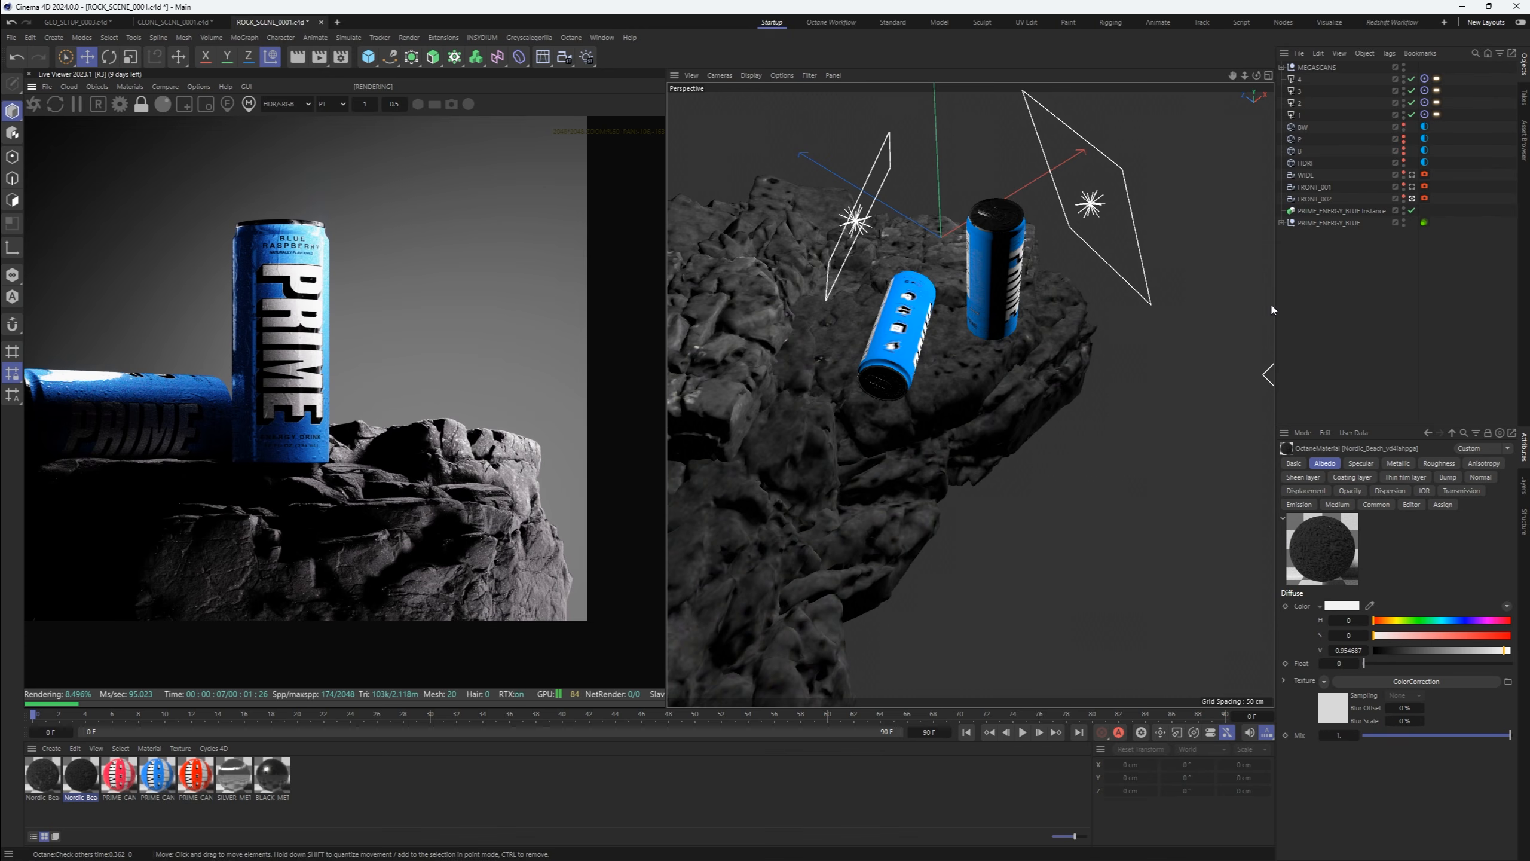
{"action": "left_click", "coordinate": [1272, 305]}
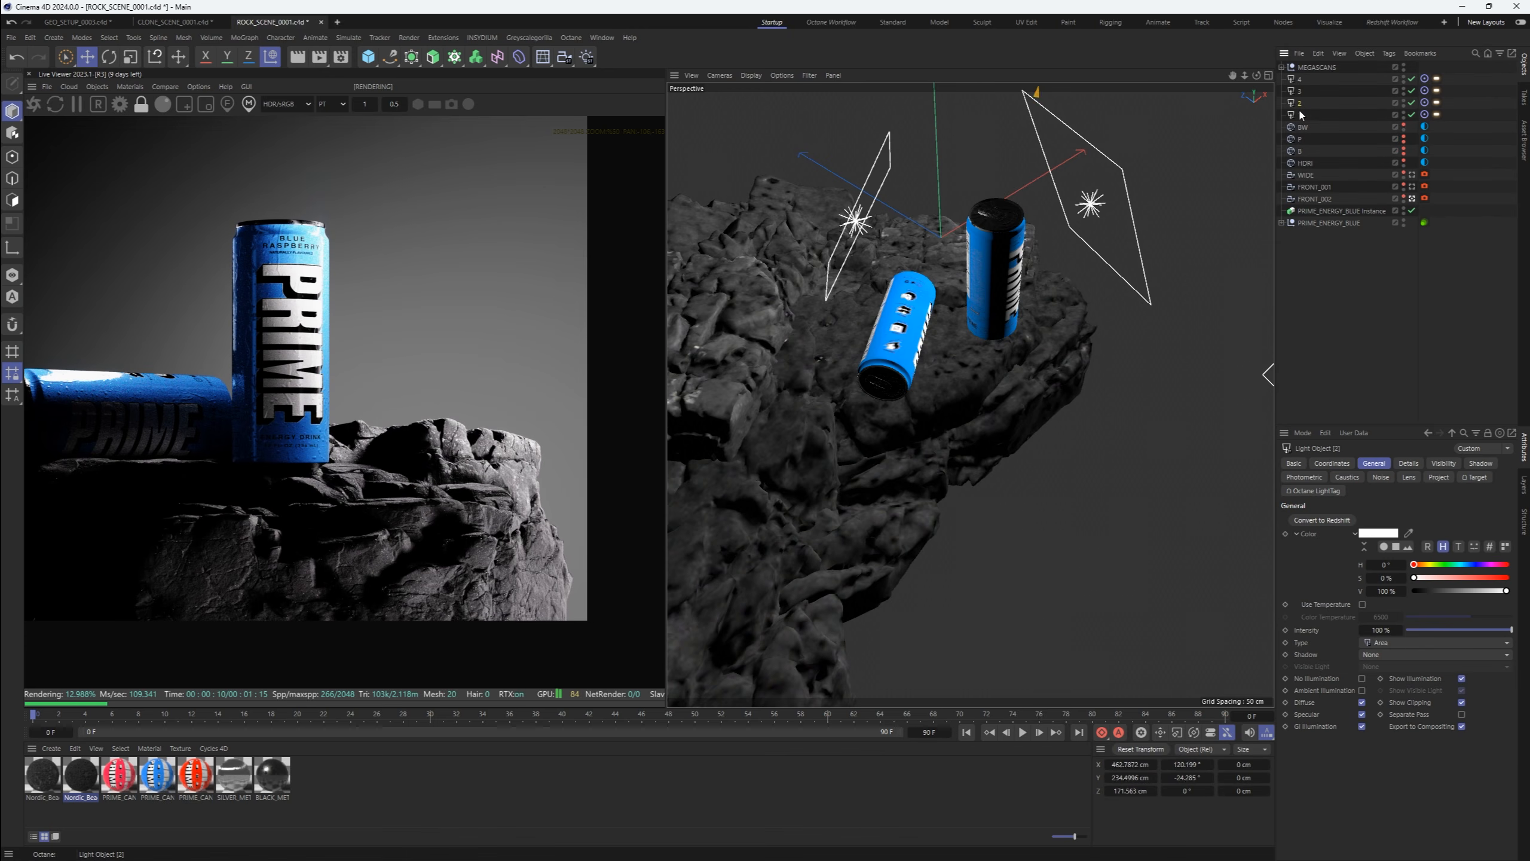
{"action": "left_click_drag", "start_coordinate": [1272, 305], "coordinate": [1145, 337], "text": "alt"}
{"action": "left_click", "coordinate": [1296, 104]}
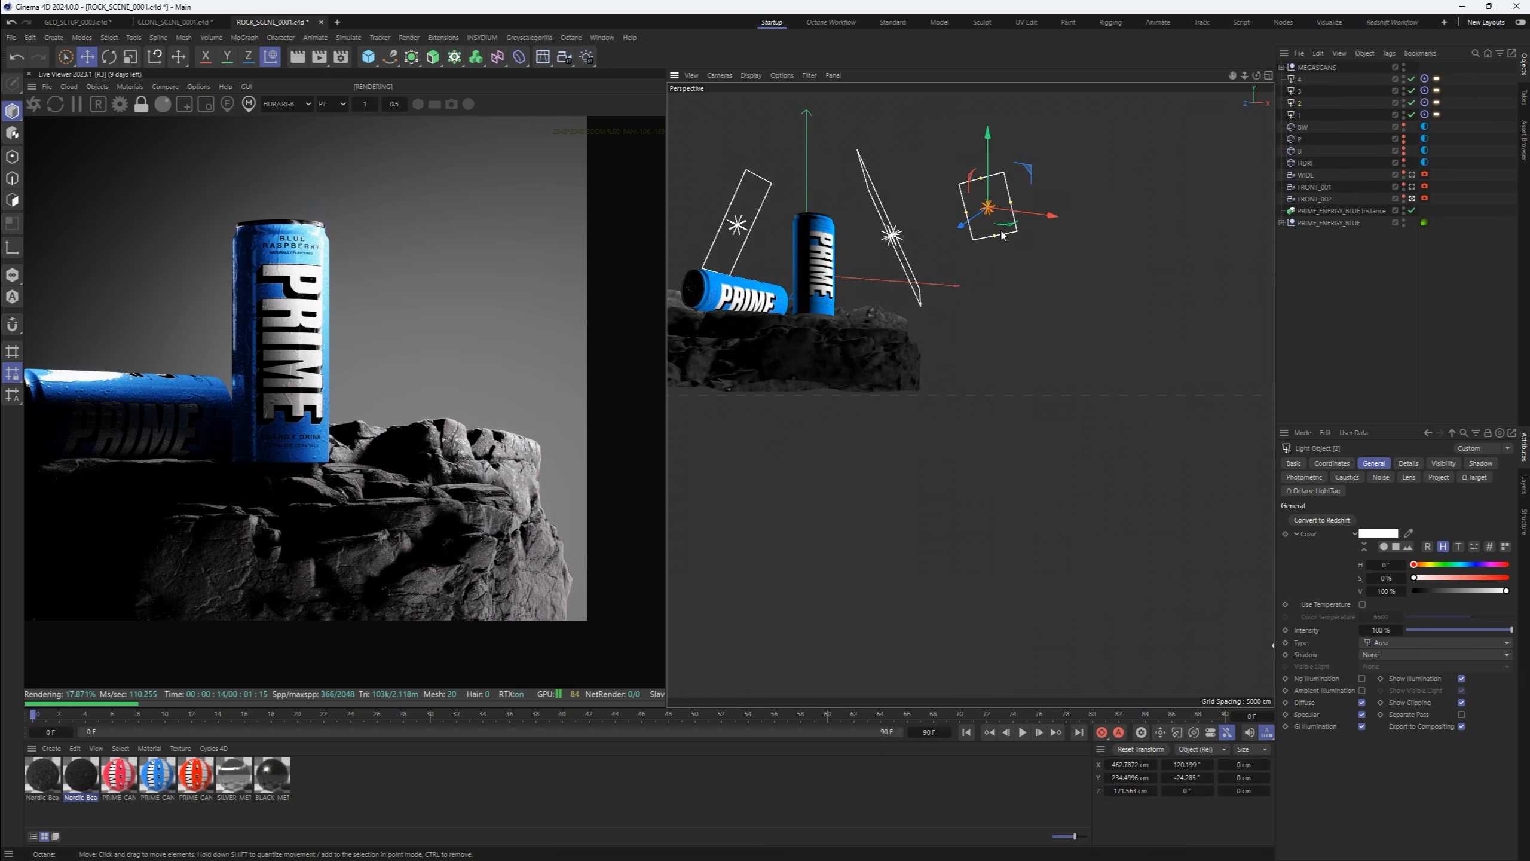
{"action": "left_click_drag", "start_coordinate": [991, 132], "coordinate": [988, 186]}
{"action": "key", "text": "ctrl+z"}
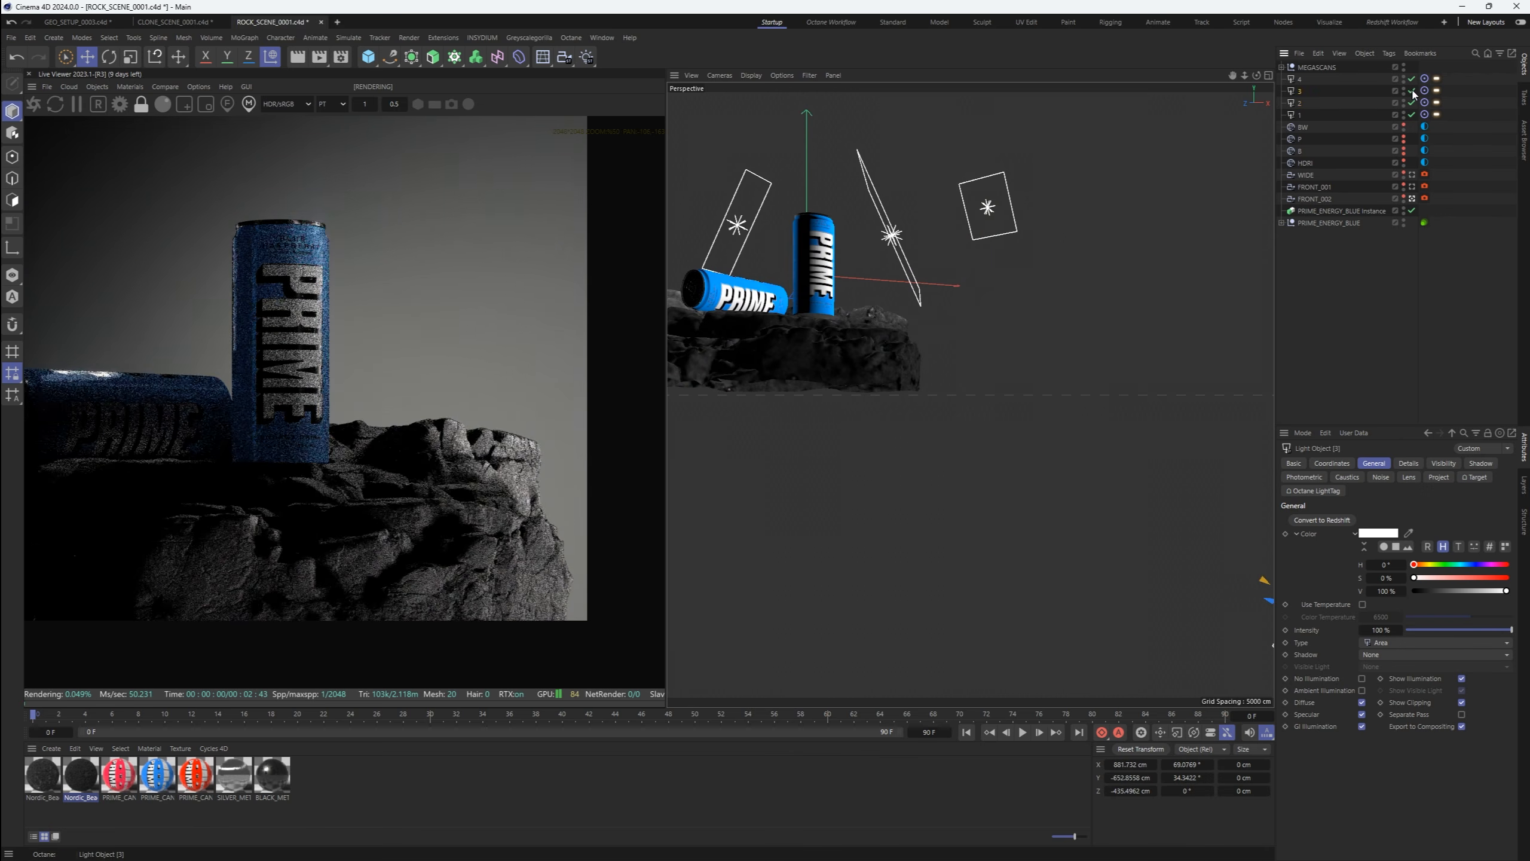
Move area light 3 along its own axis to about -297 cm on Z and check its effect in the render
{"action": "scroll", "coordinate": [835, 393], "scroll_direction": "down", "scroll_amount": 3}
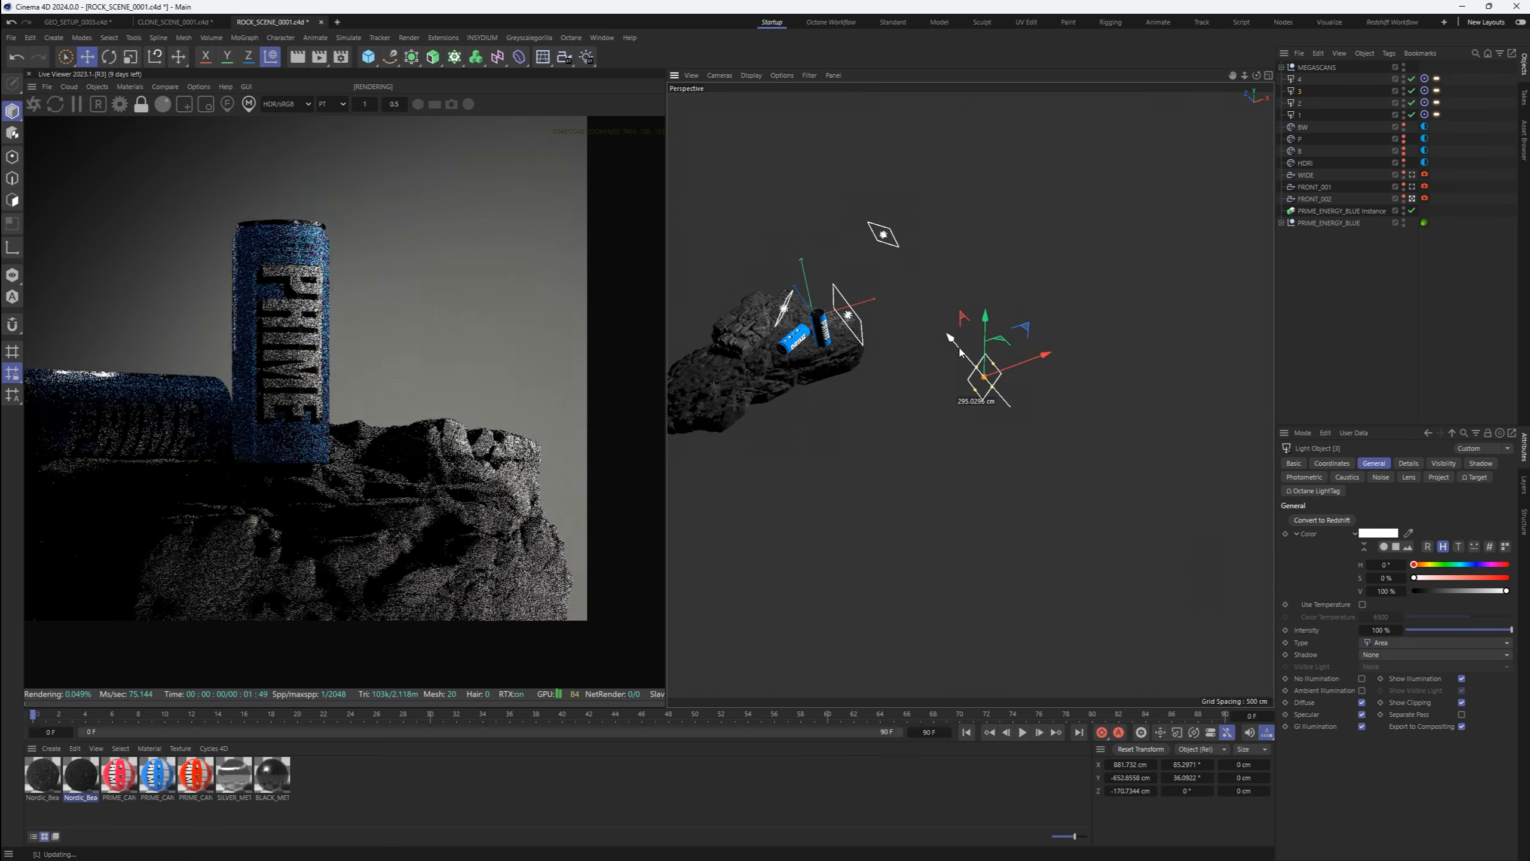
{"action": "mouse_move", "coordinate": [951, 345]}
{"action": "left_mouse_down"}
{"action": "mouse_move", "coordinate": [922, 319]}
{"action": "mouse_move", "coordinate": [972, 367]}
{"action": "left_mouse_up"}
{"action": "scroll", "coordinate": [330, 518], "scroll_direction": "down", "scroll_amount": 2}
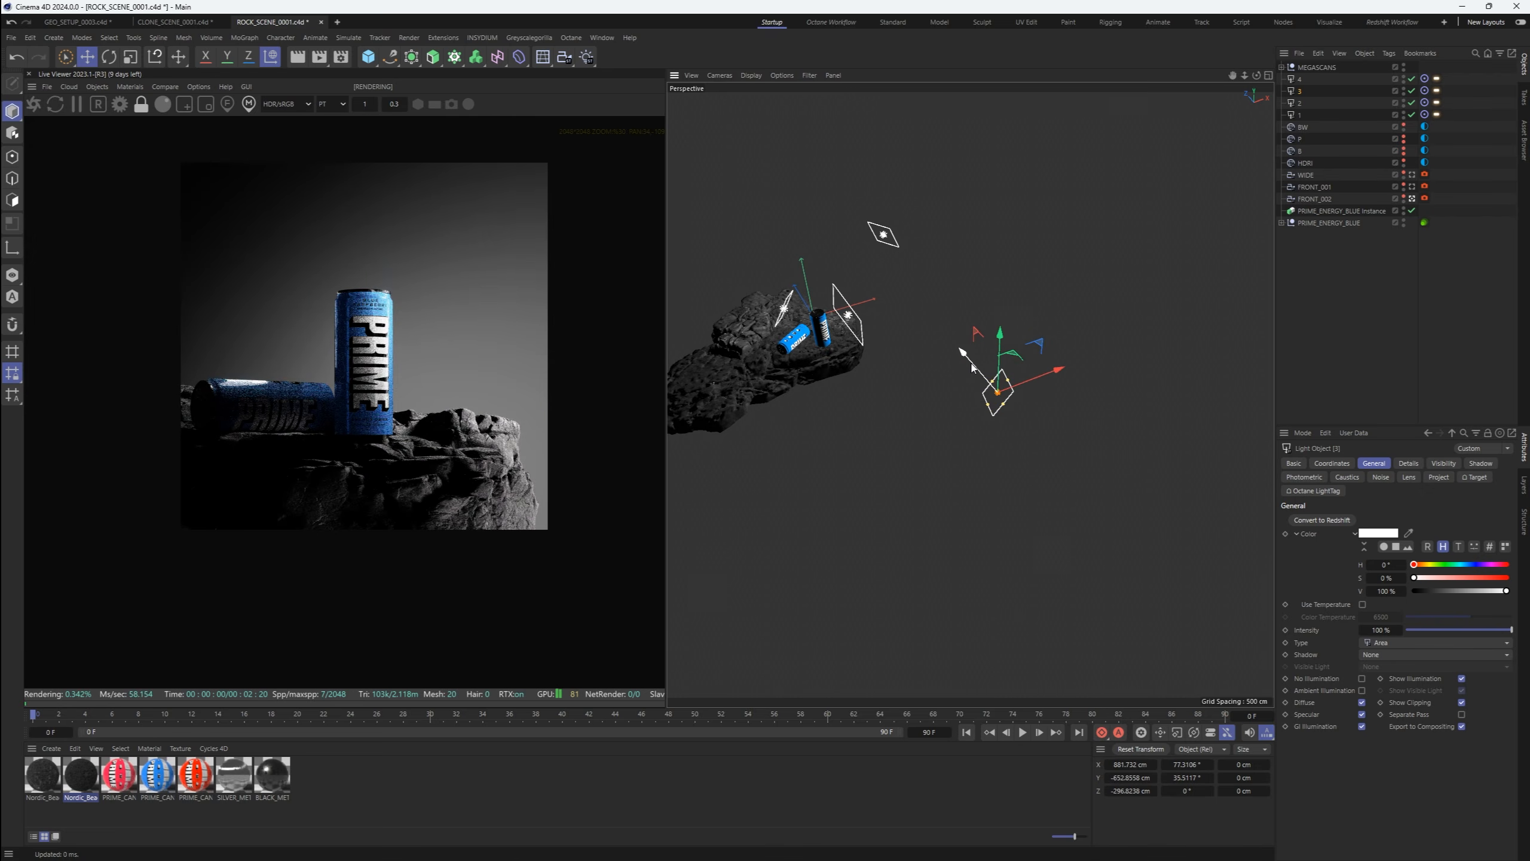
{"action": "scroll", "coordinate": [507, 480], "scroll_direction": "down", "scroll_amount": 2}
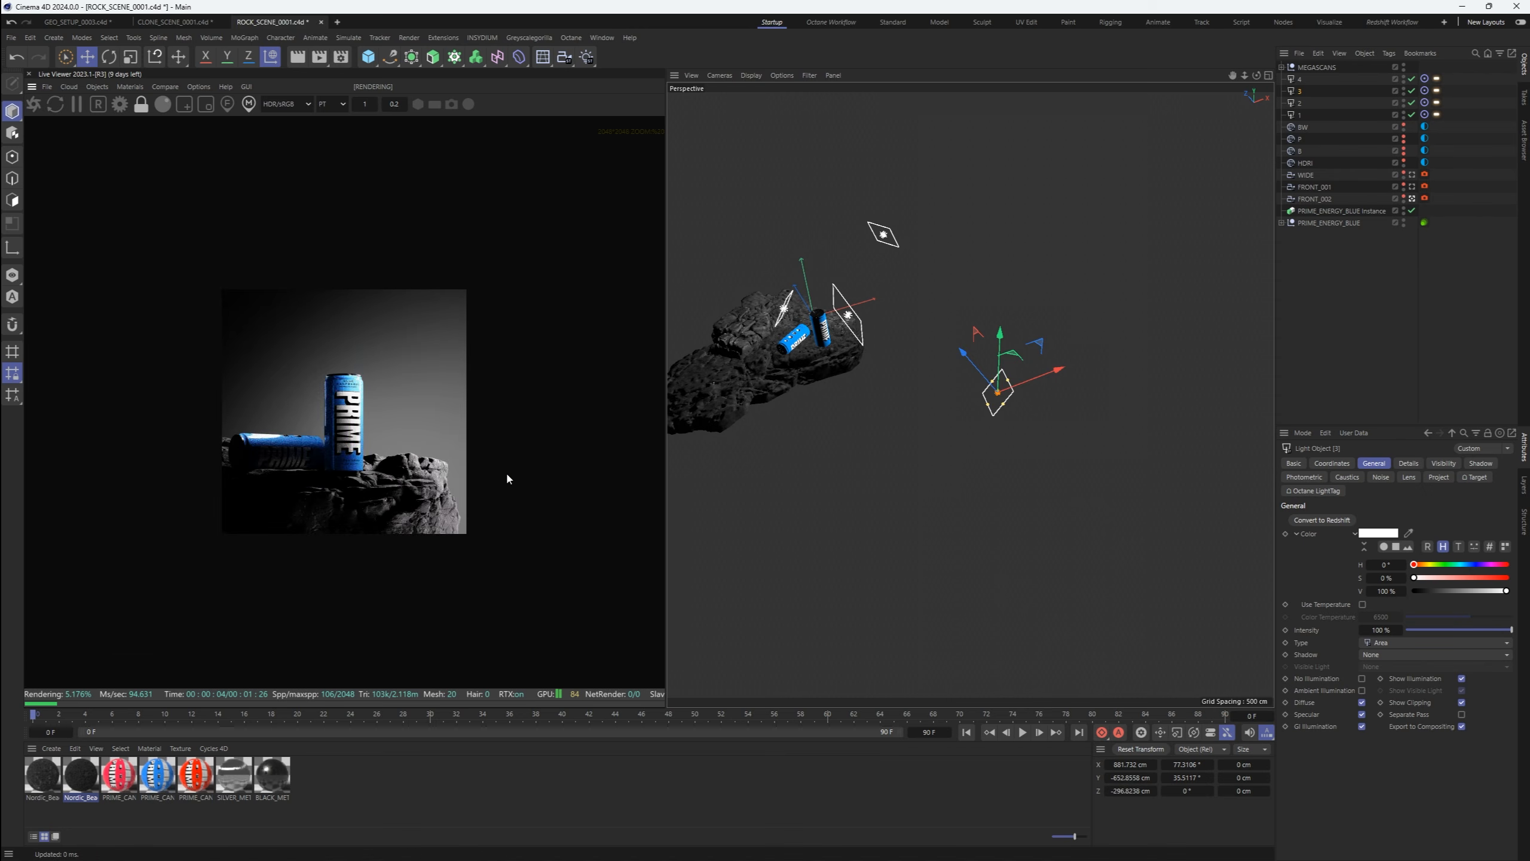
{"action": "scroll", "coordinate": [508, 479], "scroll_direction": "up", "scroll_amount": 2}
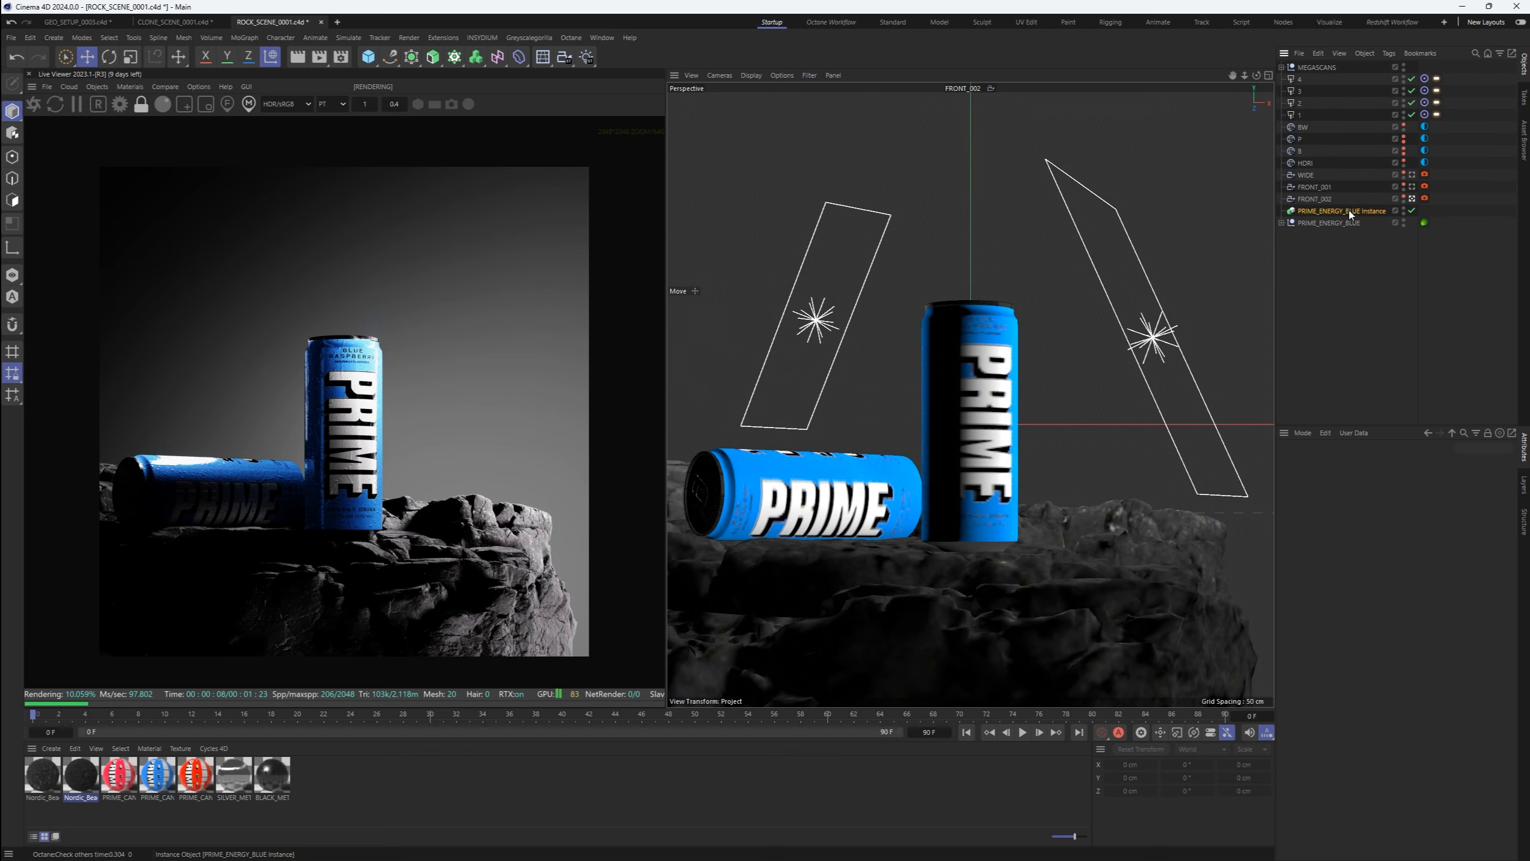
{"action": "key", "text": "t"}
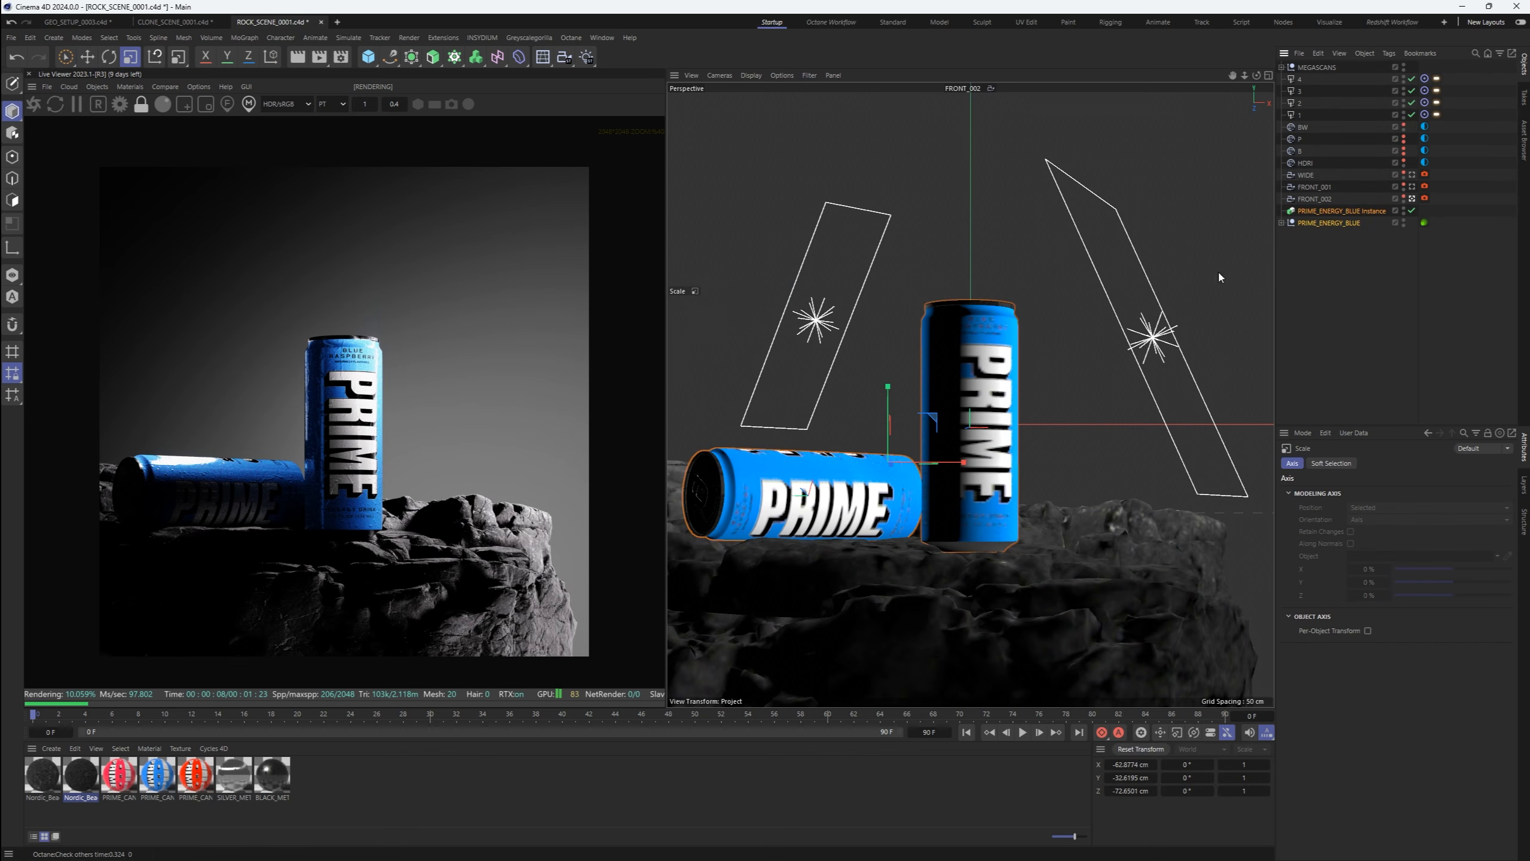
{"action": "left_click_drag", "start_coordinate": [1151, 323], "coordinate": [1205, 323]}
{"action": "key", "text": "e"}
{"action": "mouse_move", "coordinate": [1051, 361]}
{"action": "left_mouse_down"}
{"action": "mouse_move", "coordinate": [1058, 327]}
{"action": "mouse_move", "coordinate": [1050, 338]}
{"action": "left_mouse_up"}
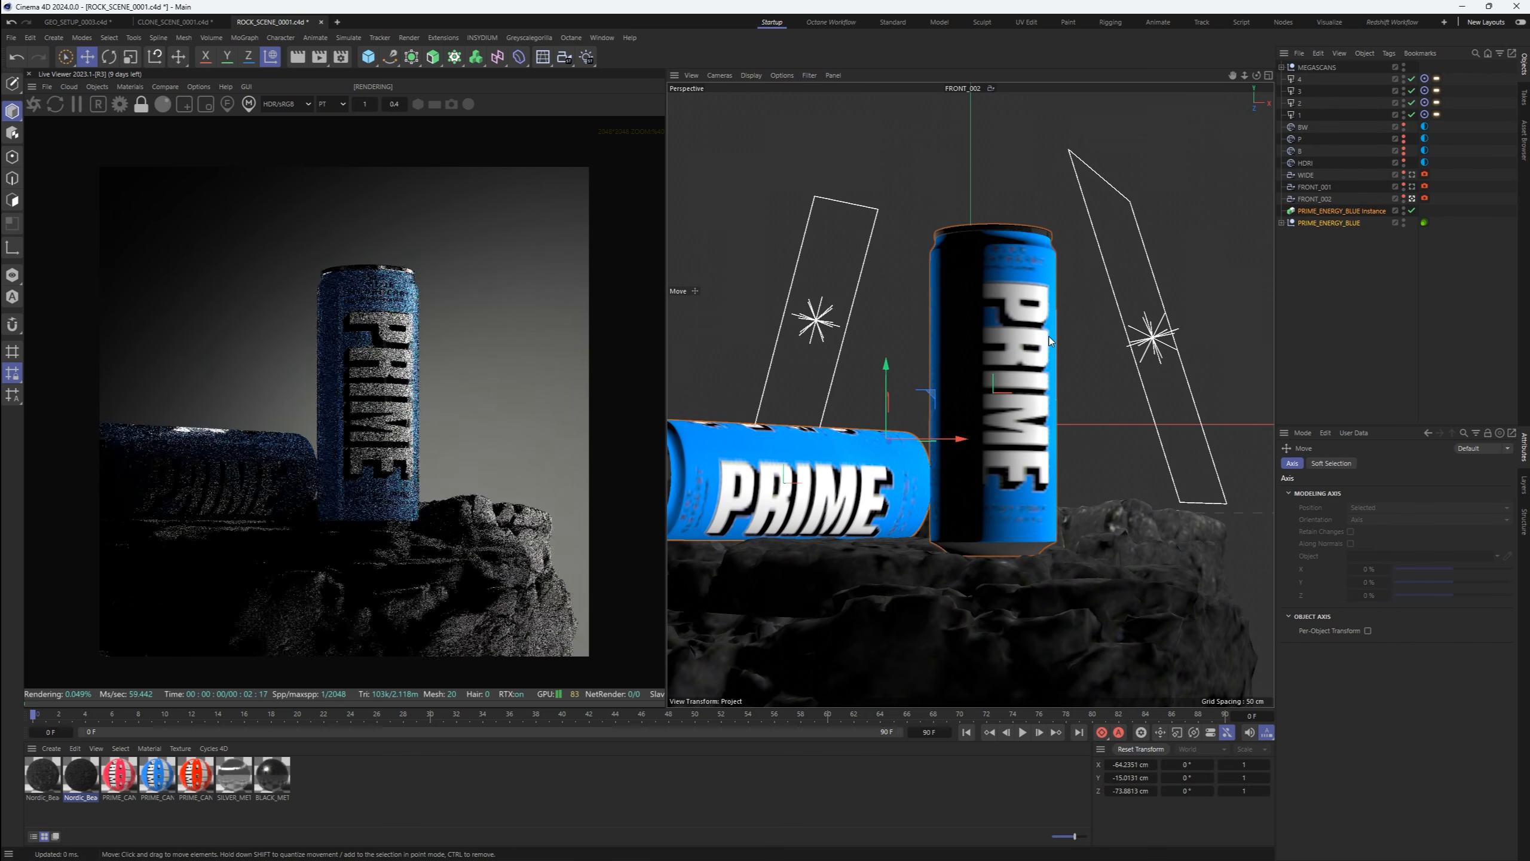
{"action": "key", "text": "ctrl+z"}
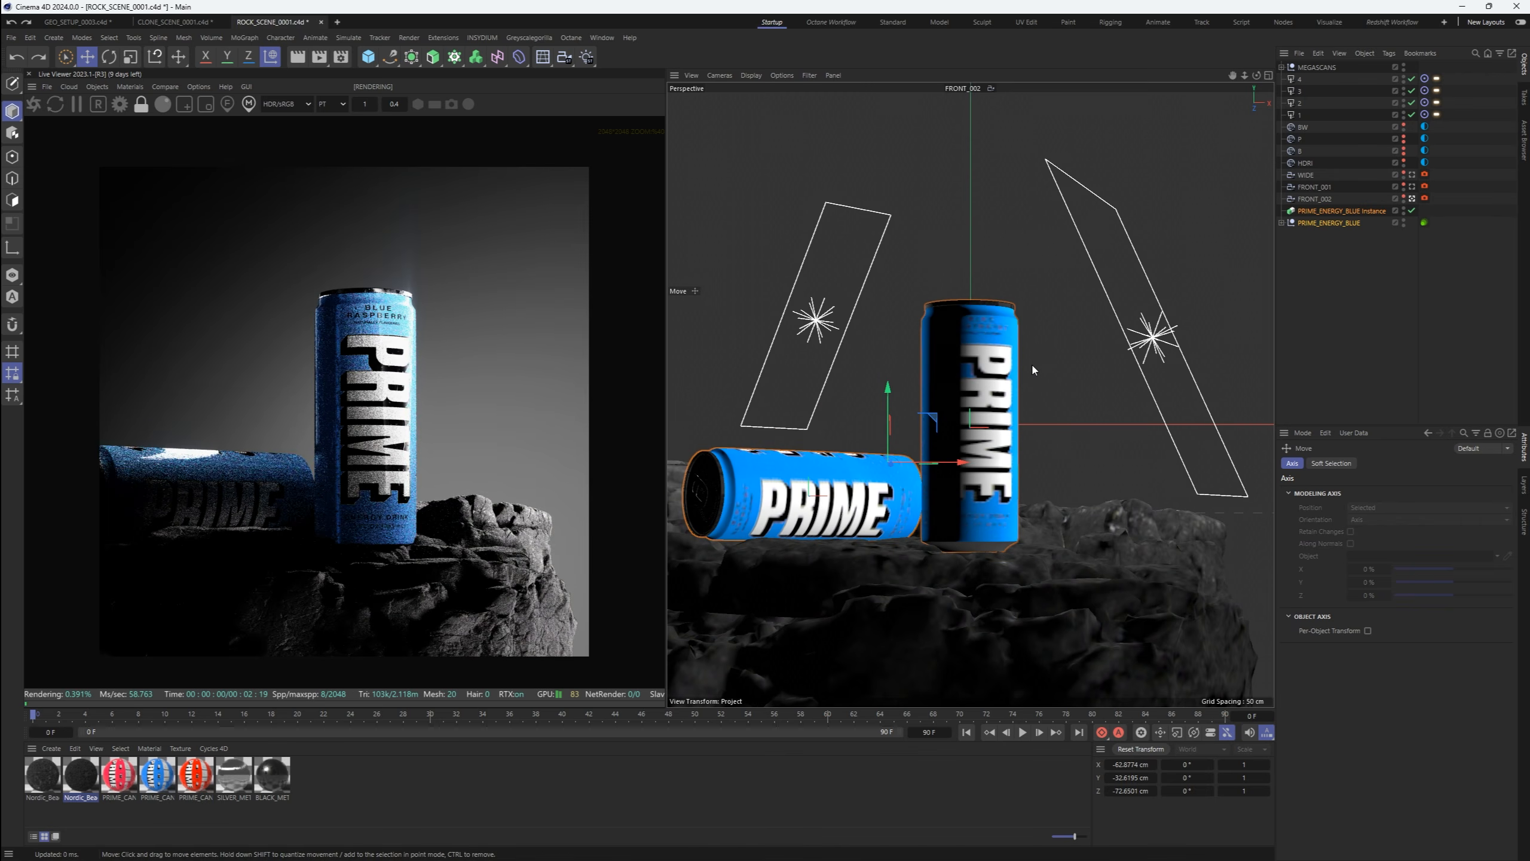
Scale both cans up slightly together and reposition them so they rest on the rock
{"action": "key", "text": "t"}
{"action": "left_click_drag", "start_coordinate": [1046, 390], "coordinate": [1078, 367]}
{"action": "key", "text": "e"}
{"action": "left_click_drag", "start_coordinate": [979, 387], "coordinate": [988, 381]}
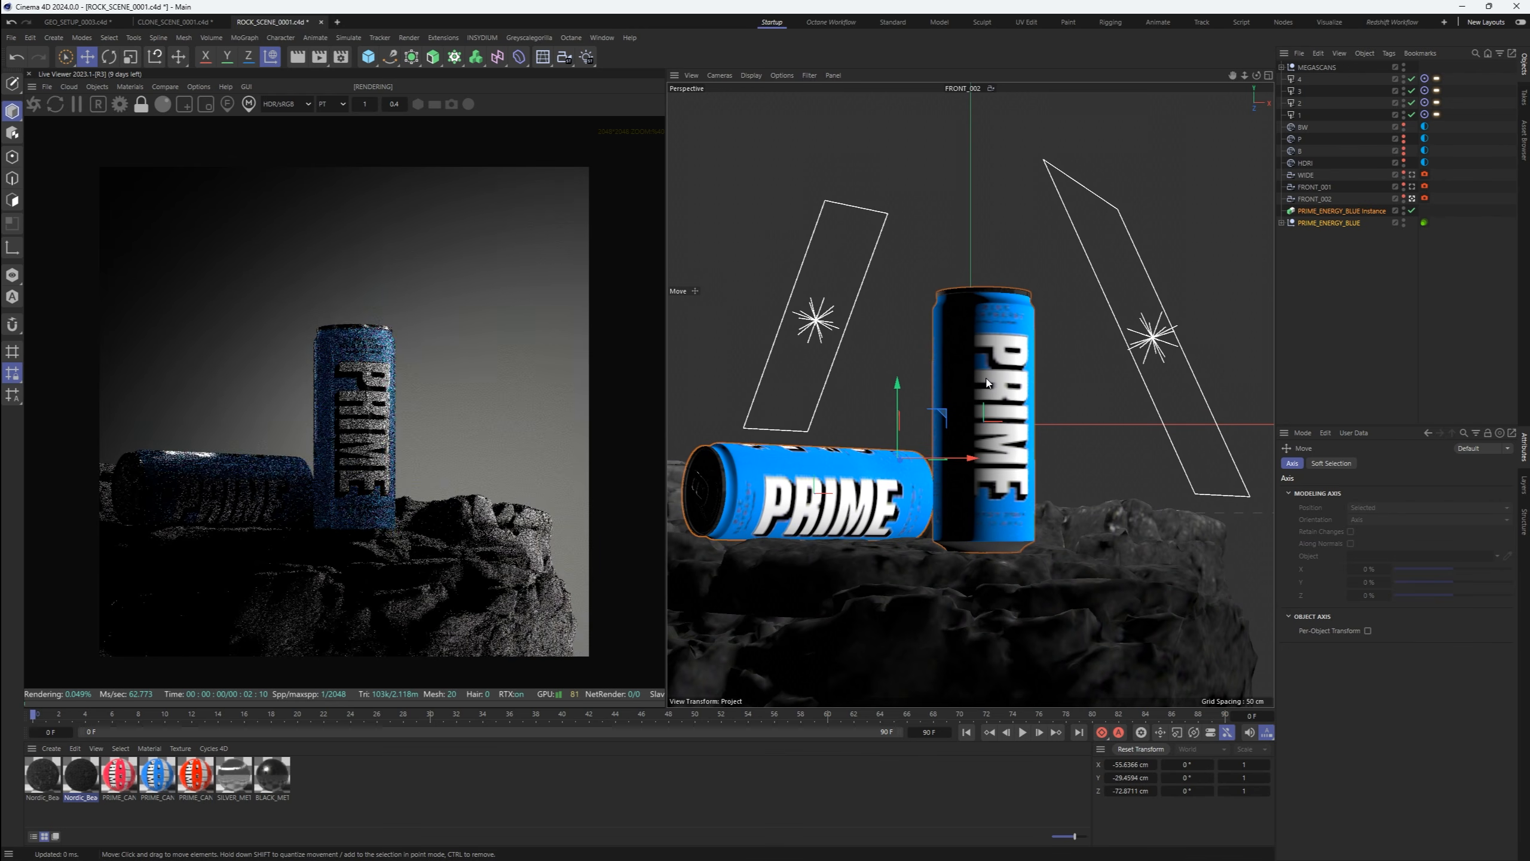
{"action": "left_click", "coordinate": [990, 88]}
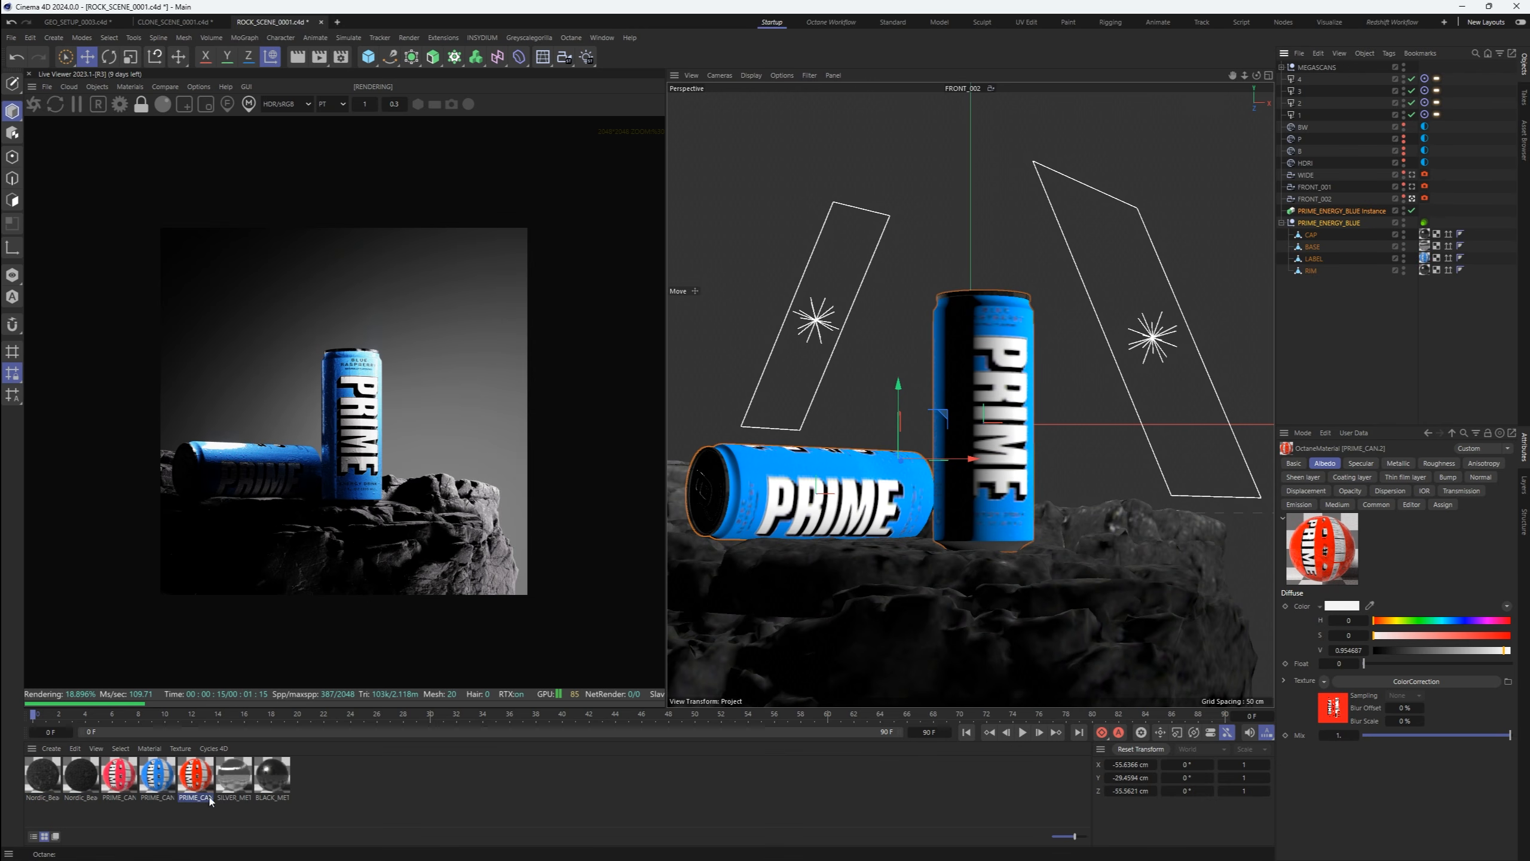
Try the red and pink PRIME_CAN materials on the can's label, then reapply the blue one
{"action": "left_click_drag", "start_coordinate": [210, 800], "coordinate": [1425, 258]}
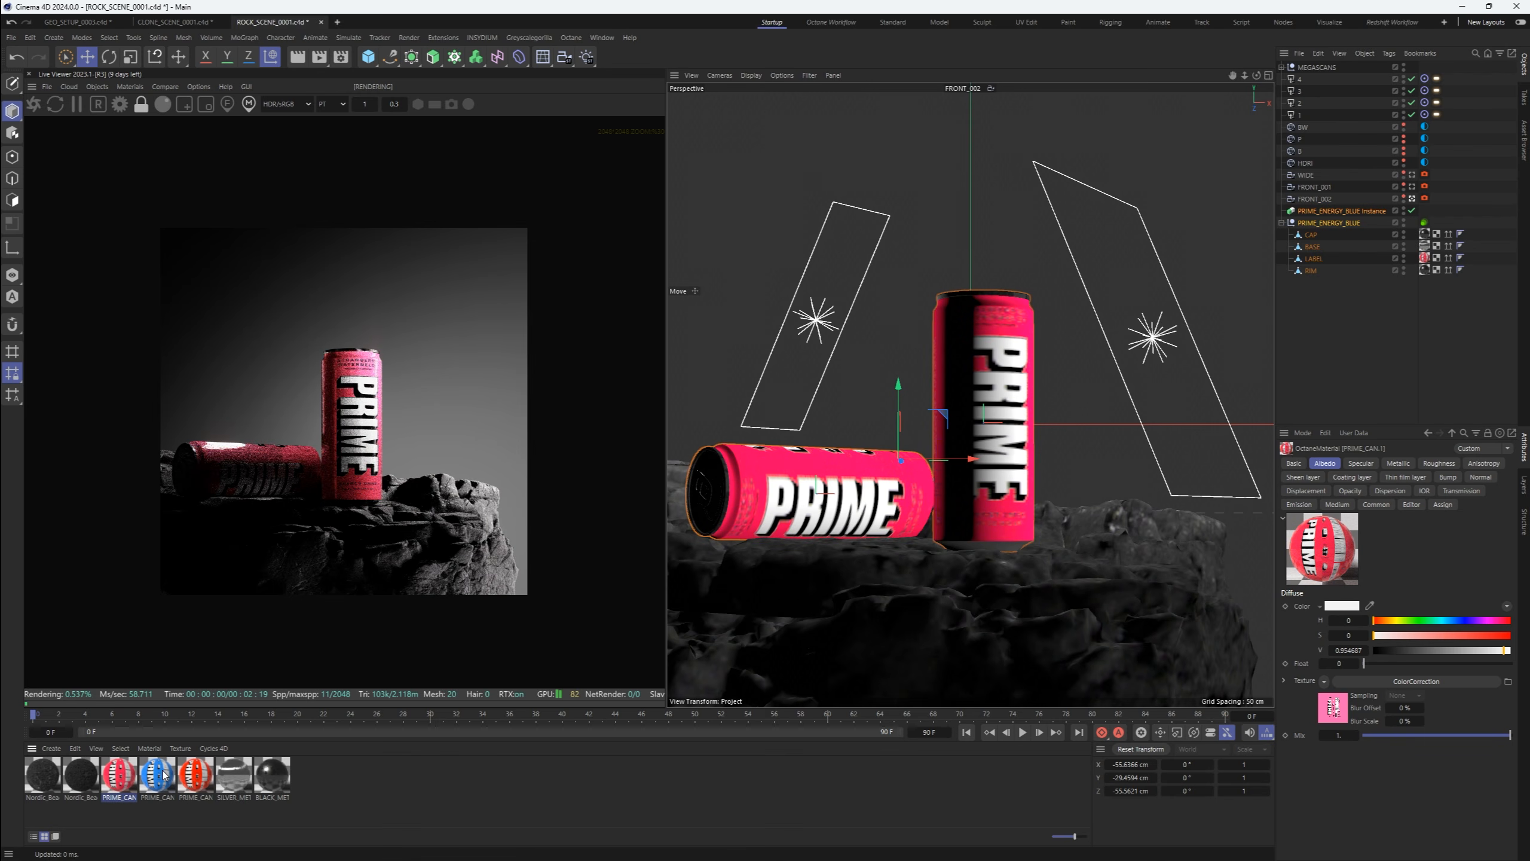
{"action": "left_click_drag", "start_coordinate": [158, 775], "coordinate": [1425, 260]}
{"action": "left_click", "coordinate": [1281, 223]}
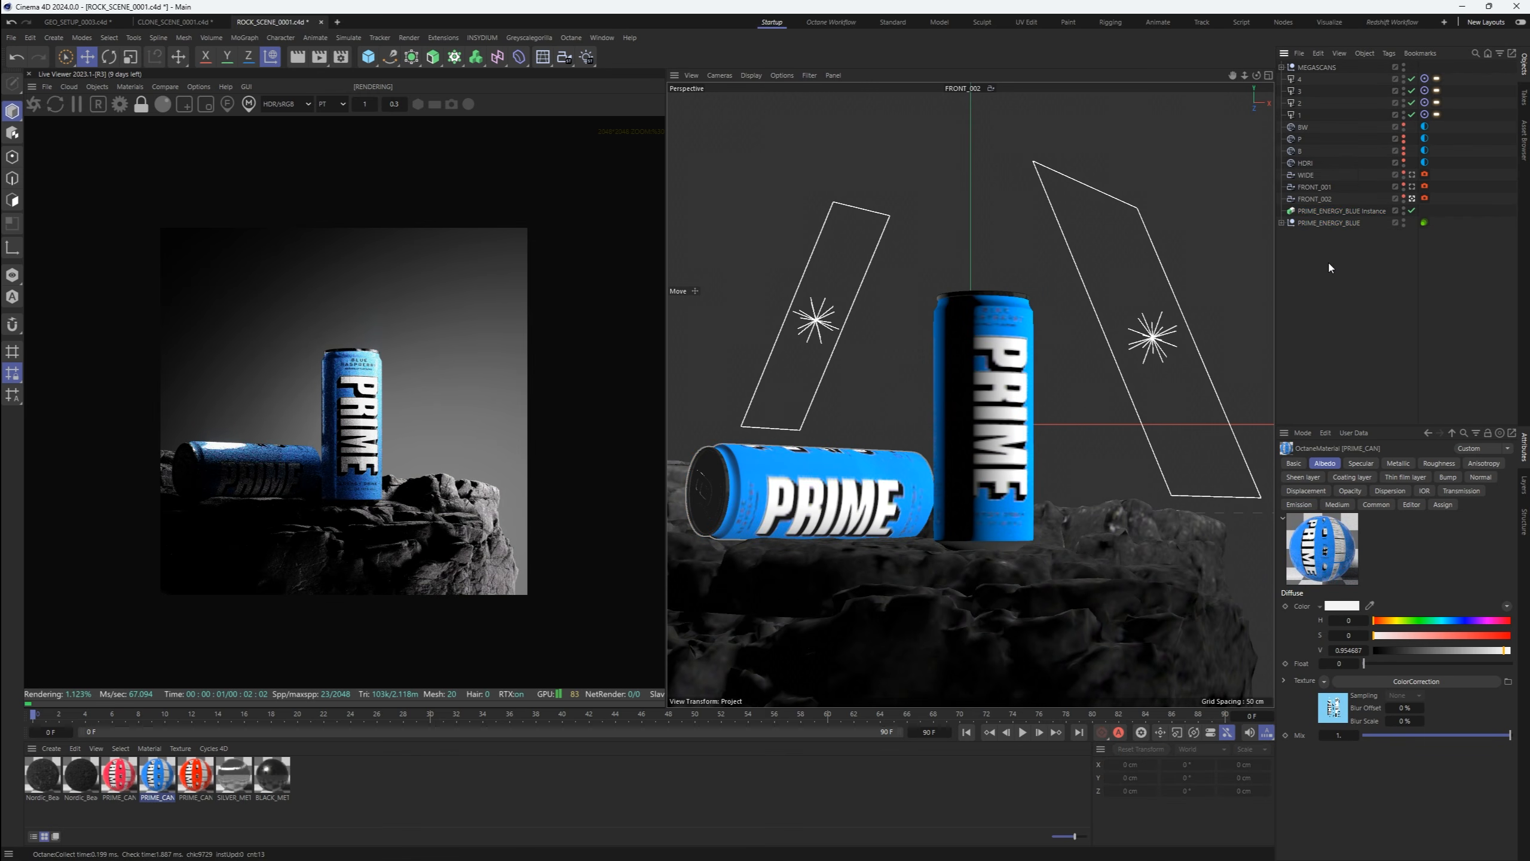
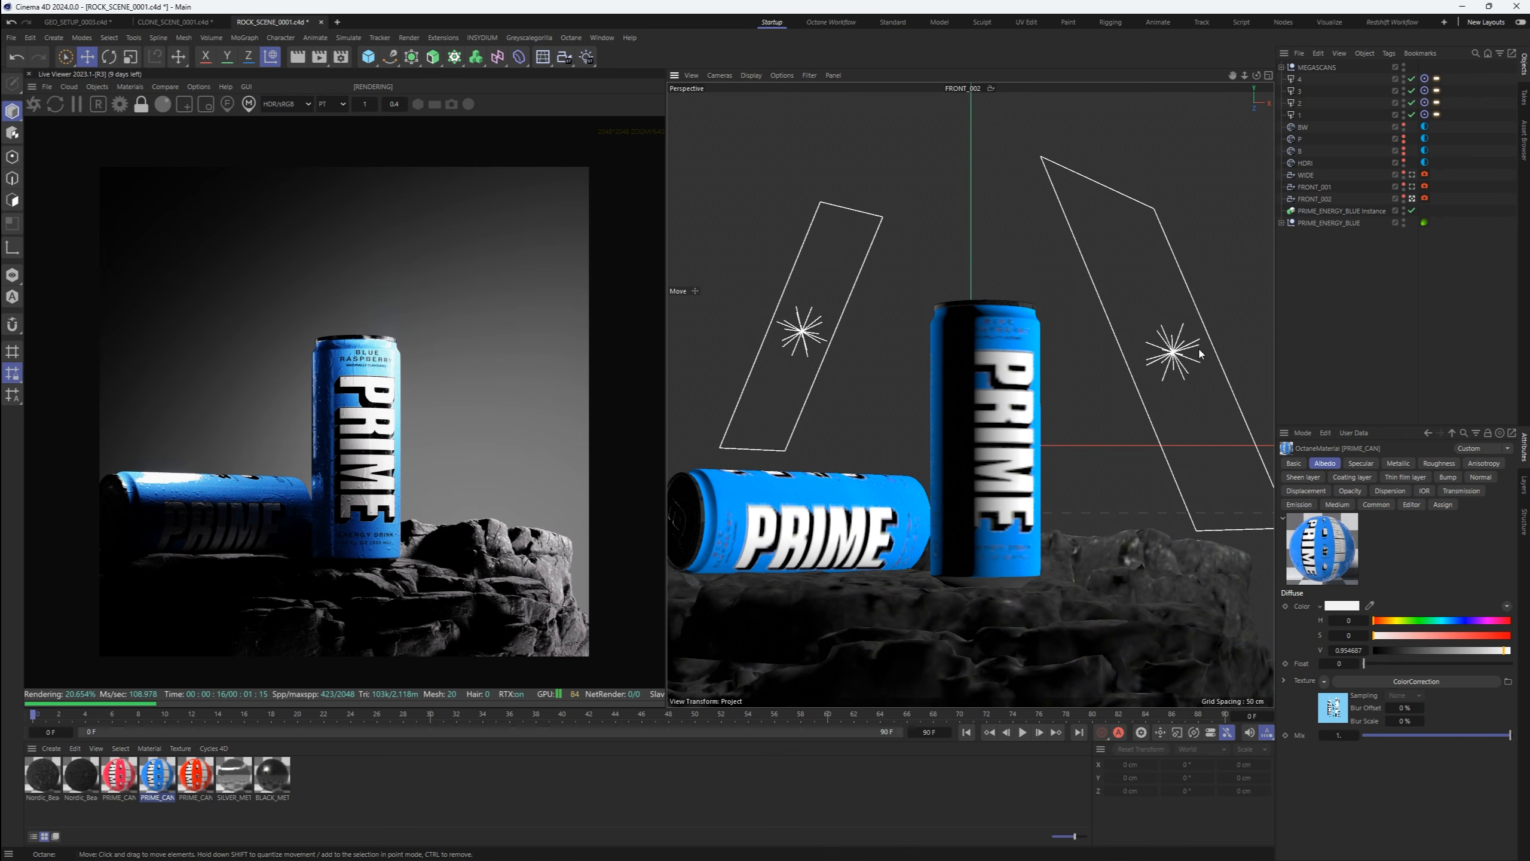
Slide the lying can closer to the standing can and inspect the supporting rock from above
{"action": "left_click", "coordinate": [779, 514]}
{"action": "left_click_drag", "start_coordinate": [779, 515], "coordinate": [816, 522]}
{"action": "key", "text": "F2"}
{"action": "scroll", "coordinate": [775, 338], "scroll_direction": "up", "scroll_amount": 5}
{"action": "left_click", "coordinate": [801, 425]}
{"action": "left_click_drag", "start_coordinate": [813, 367], "coordinate": [770, 418], "text": "alt"}
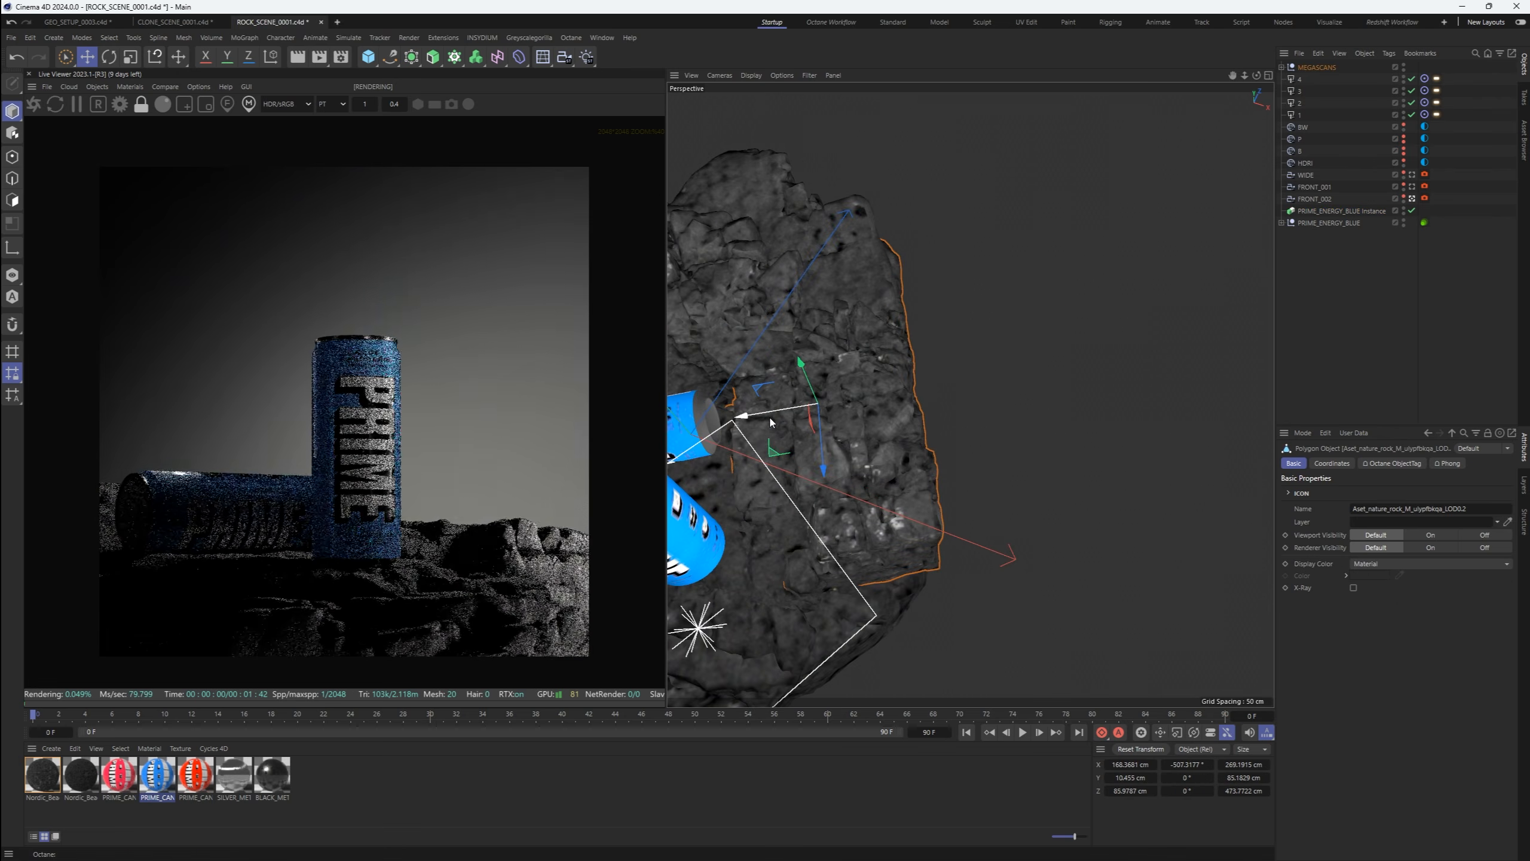
{"action": "key", "text": "ctrl+shift+z"}
{"action": "left_click_drag", "start_coordinate": [1024, 524], "coordinate": [1026, 562]}
Move the lying can to about -83.3 cm on X and -55.3 cm on Z, and recheck it through FRONT_002
{"action": "left_click", "coordinate": [816, 526]}
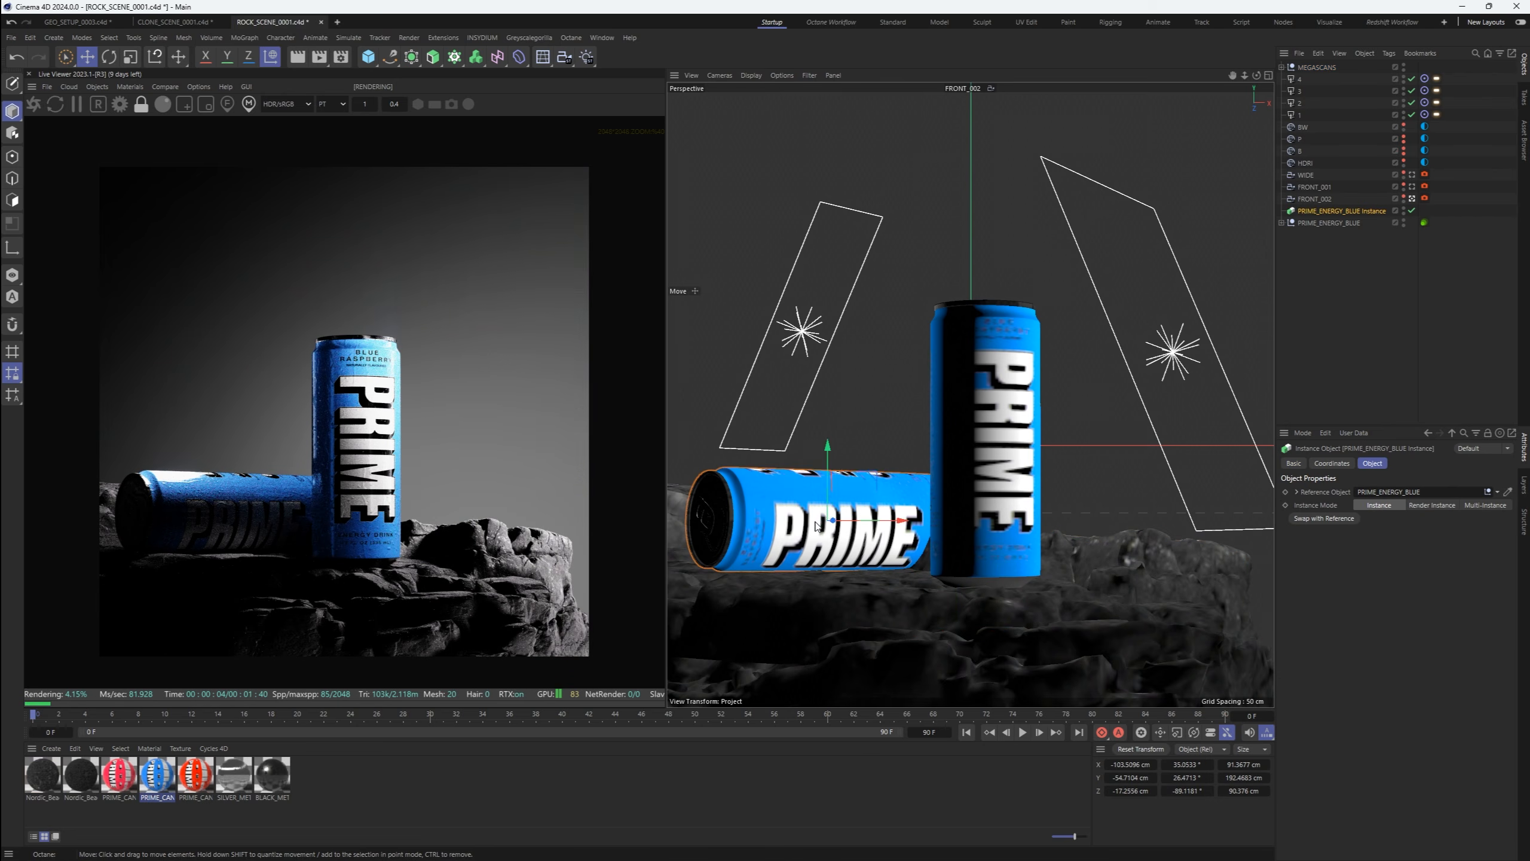
{"action": "left_click_drag", "start_coordinate": [902, 519], "coordinate": [931, 519]}
{"action": "key", "text": "F1"}
{"action": "middle_click_drag", "start_coordinate": [862, 371], "coordinate": [1042, 369], "text": "alt"}
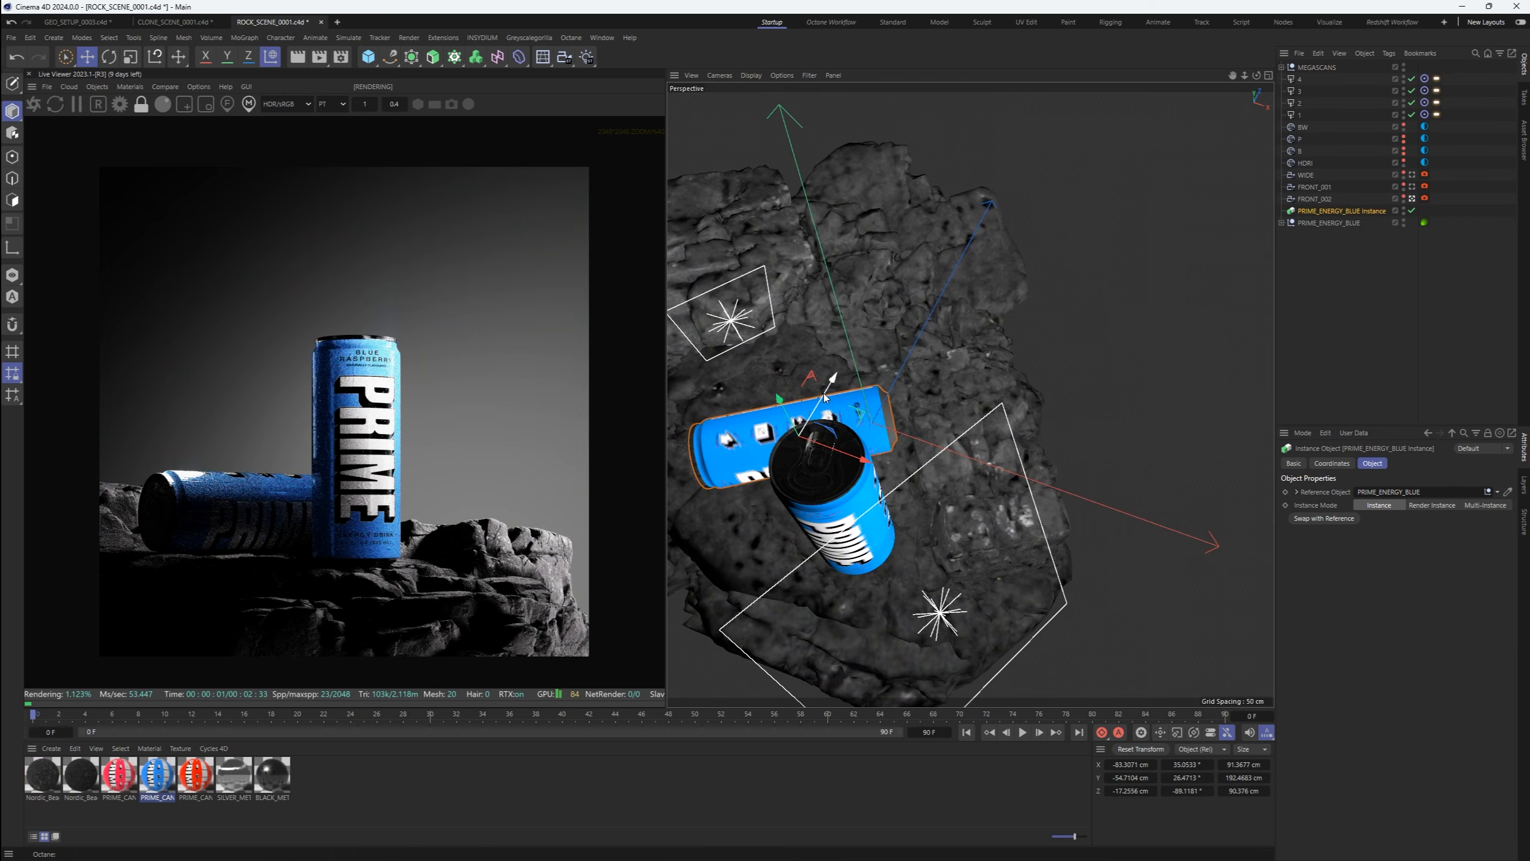
{"action": "left_click_drag", "start_coordinate": [836, 371], "coordinate": [829, 383]}
{"action": "left_click_drag", "start_coordinate": [791, 470], "coordinate": [892, 512], "text": "alt"}
{"action": "left_click_drag", "start_coordinate": [801, 551], "coordinate": [822, 566]}
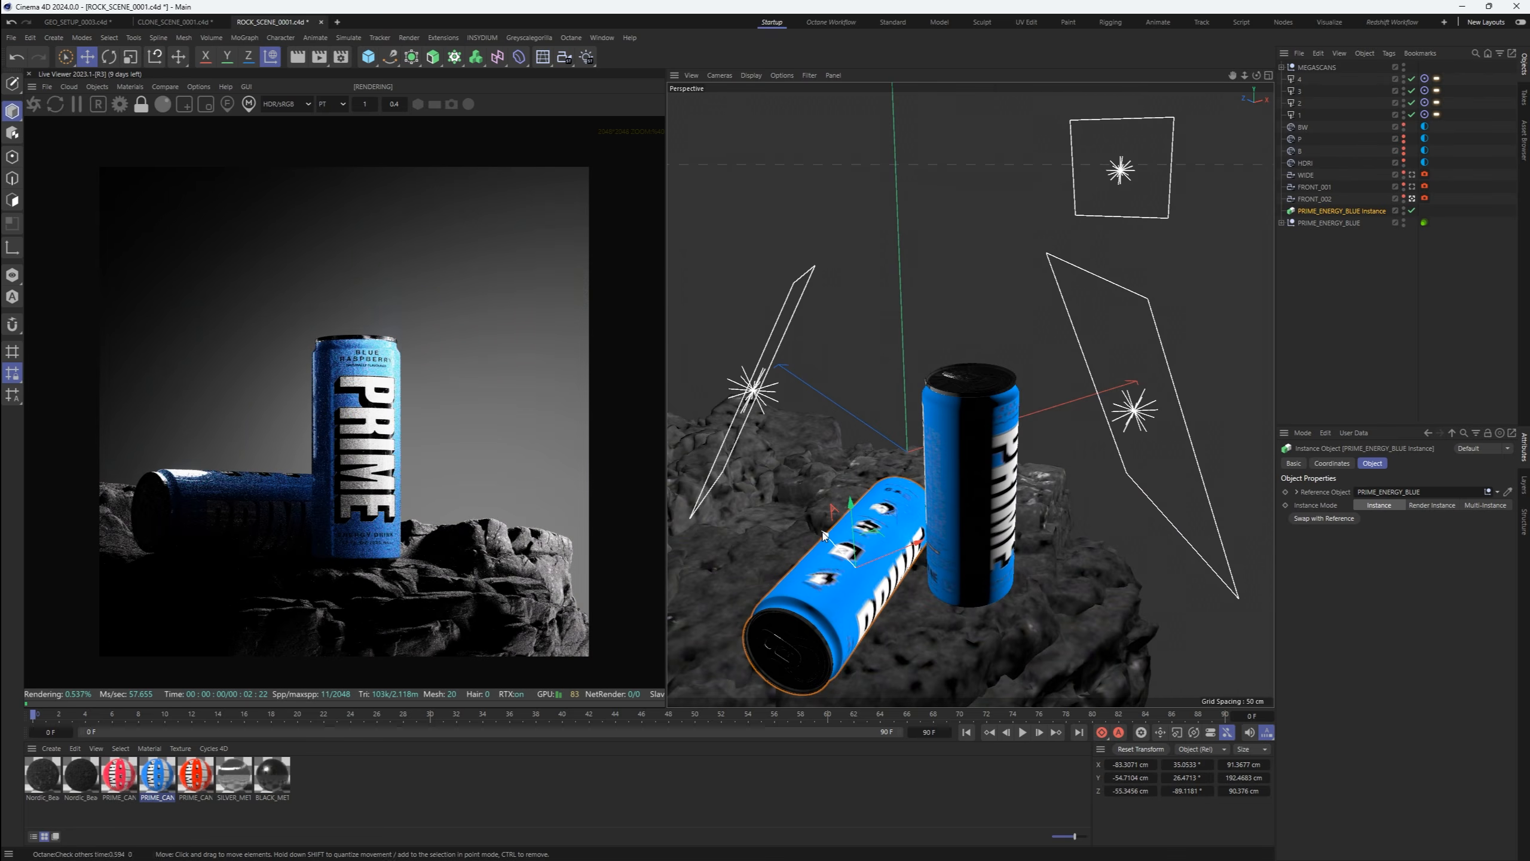
{"action": "key", "text": "F1"}
{"action": "left_click", "coordinate": [381, 563]}
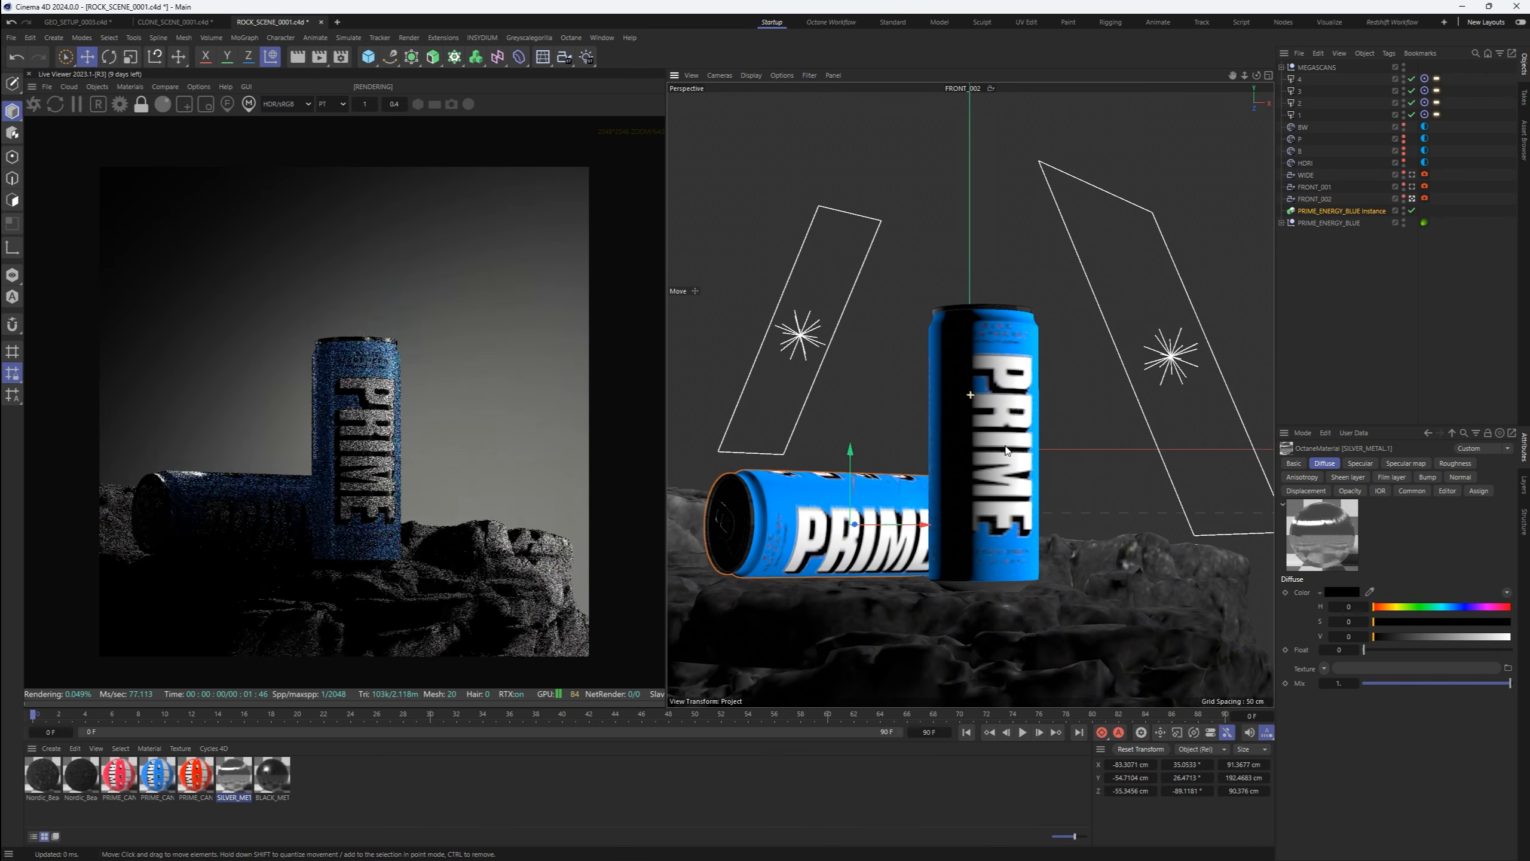
{"action": "left_click", "coordinate": [1417, 367]}
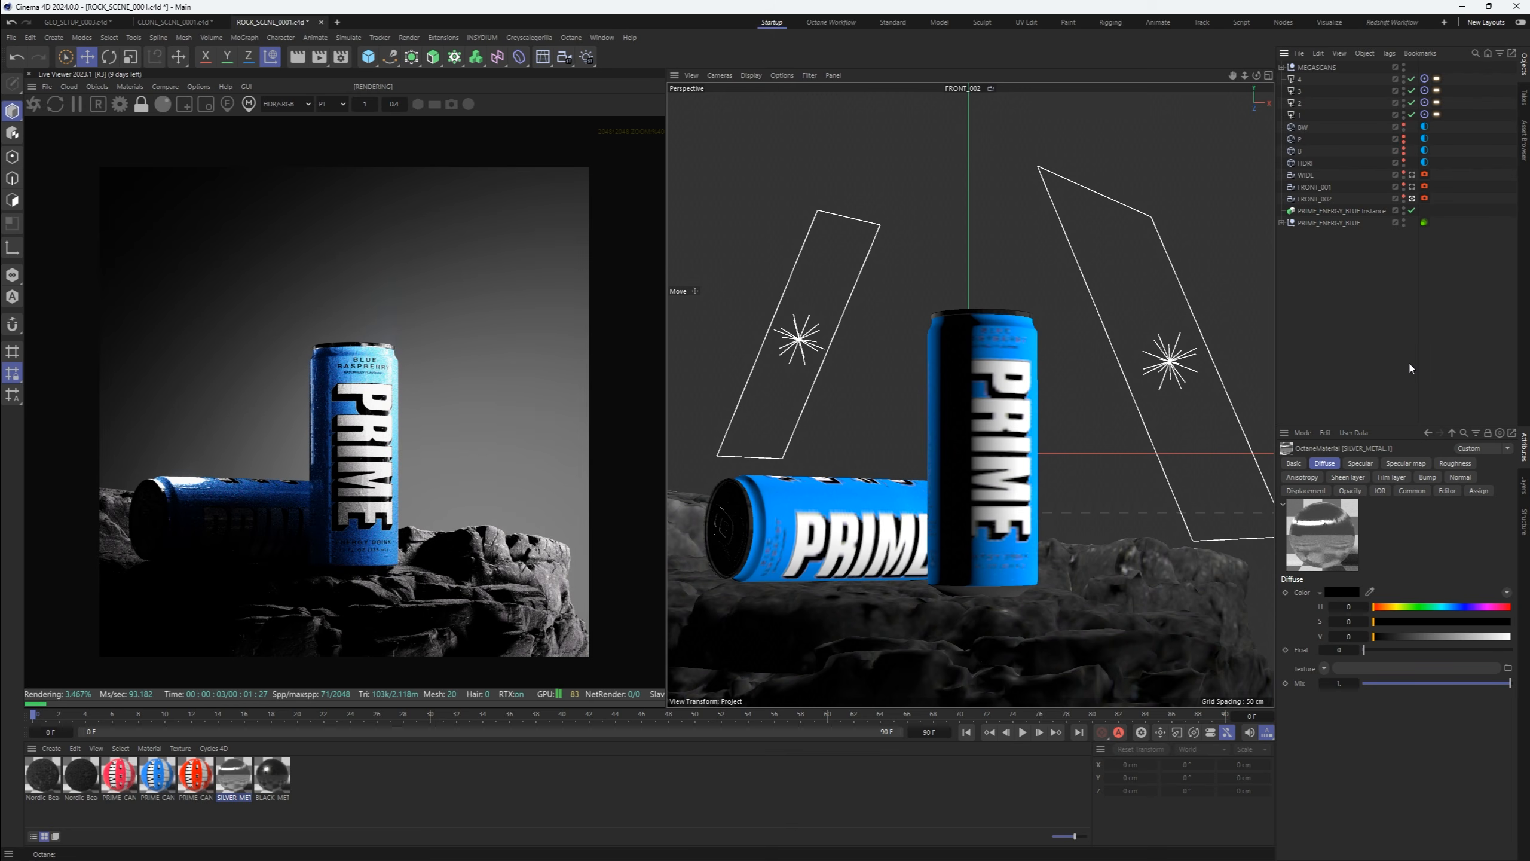
Switch to Quixel Bridge, browse the Nordic Coastal Cliffs collection and bring a wild grass asset into the scene
{"action": "left_click", "coordinate": [333, 845]}
{"action": "scroll", "coordinate": [956, 488], "scroll_direction": "down", "scroll_amount": 5}
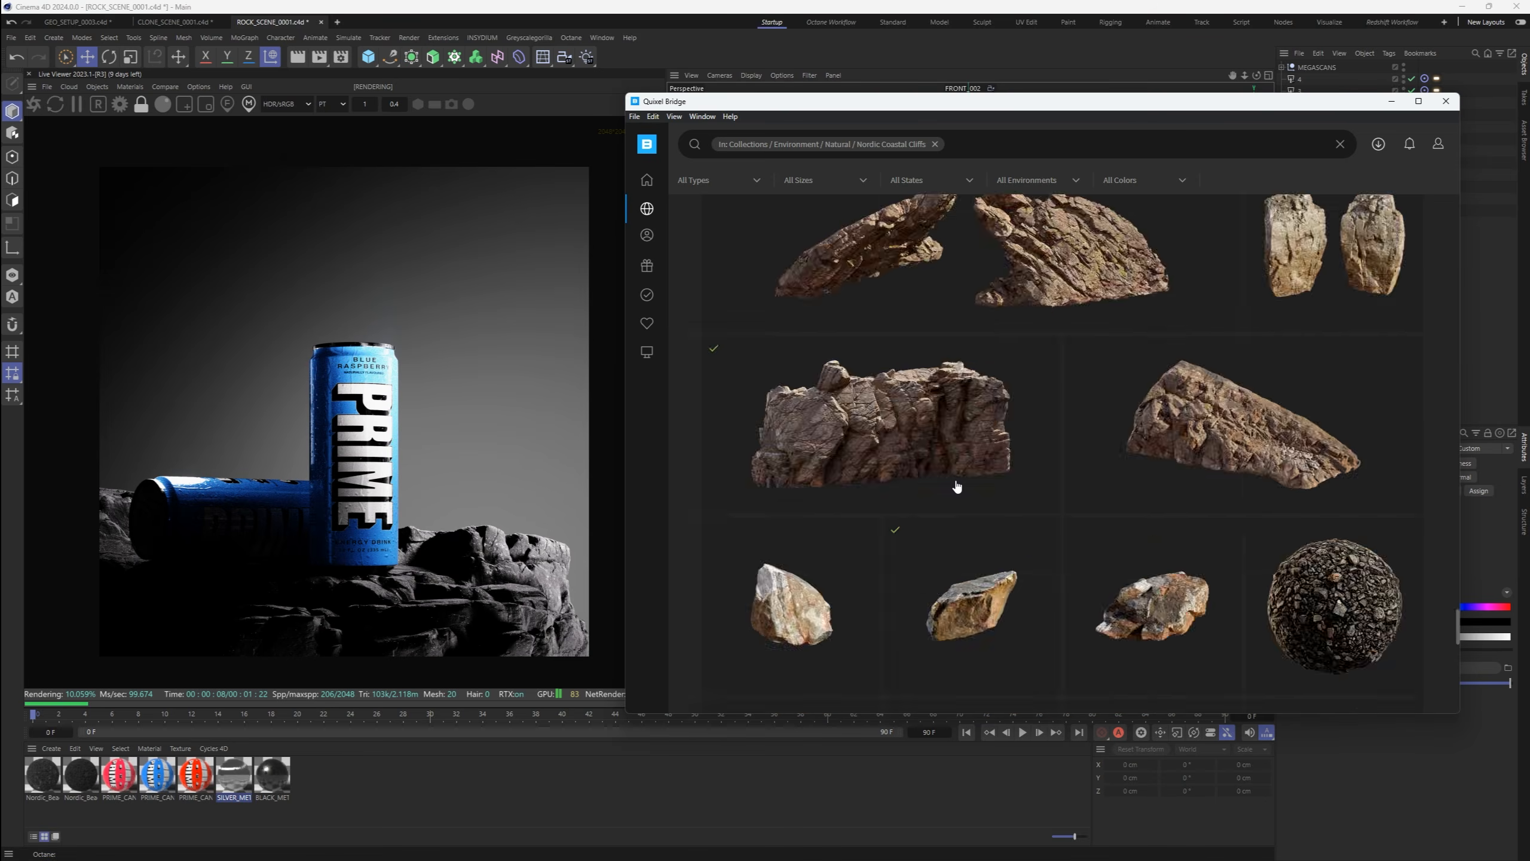
{"action": "scroll", "coordinate": [1048, 482], "scroll_direction": "down", "scroll_amount": 10}
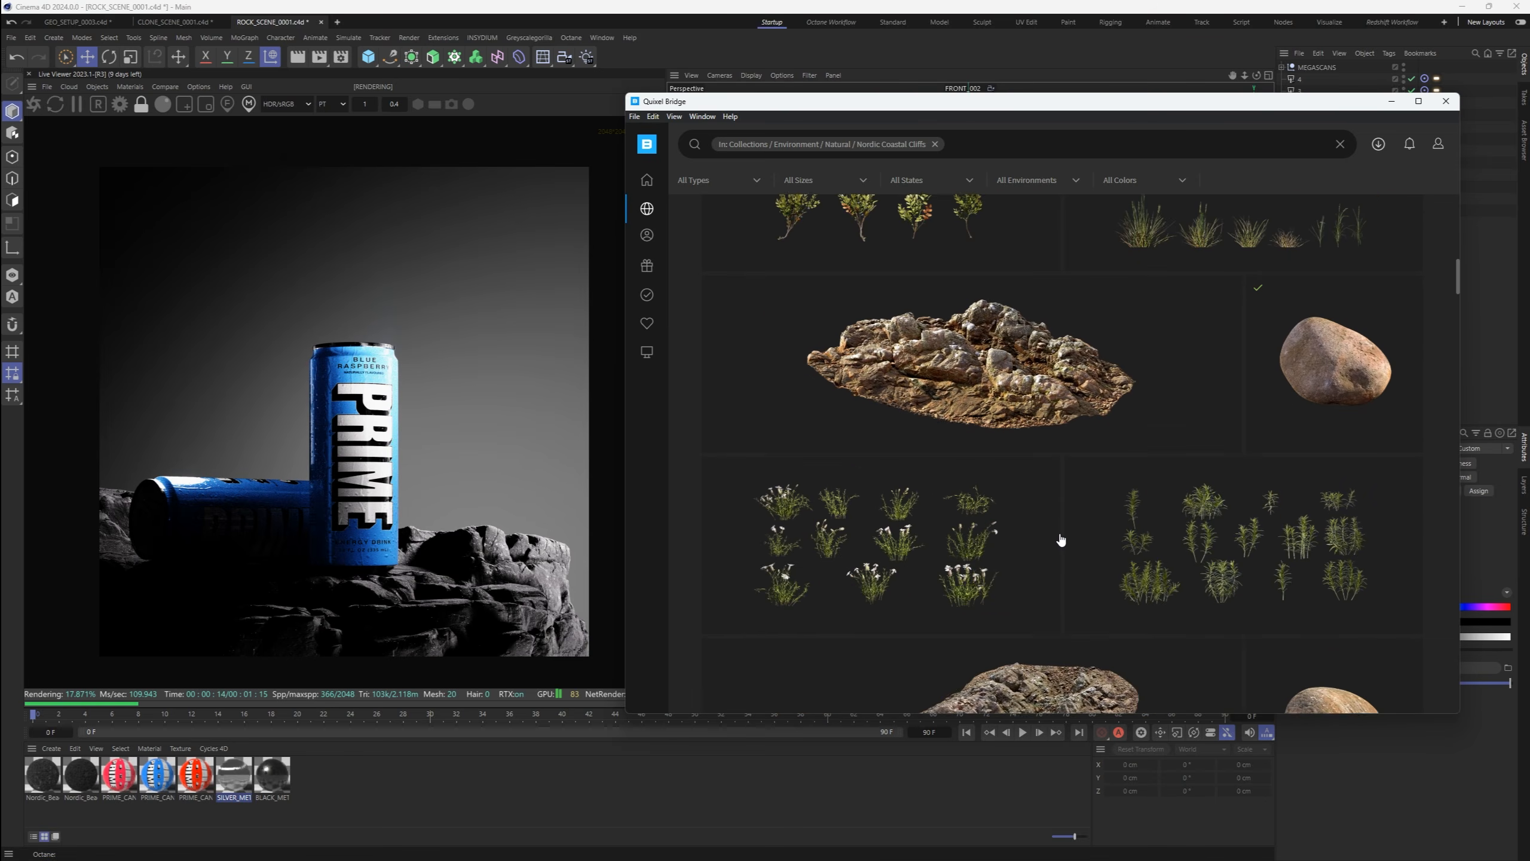
{"action": "scroll", "coordinate": [1053, 515], "scroll_direction": "down", "scroll_amount": 5}
{"action": "scroll", "coordinate": [1049, 516], "scroll_direction": "up", "scroll_amount": 7}
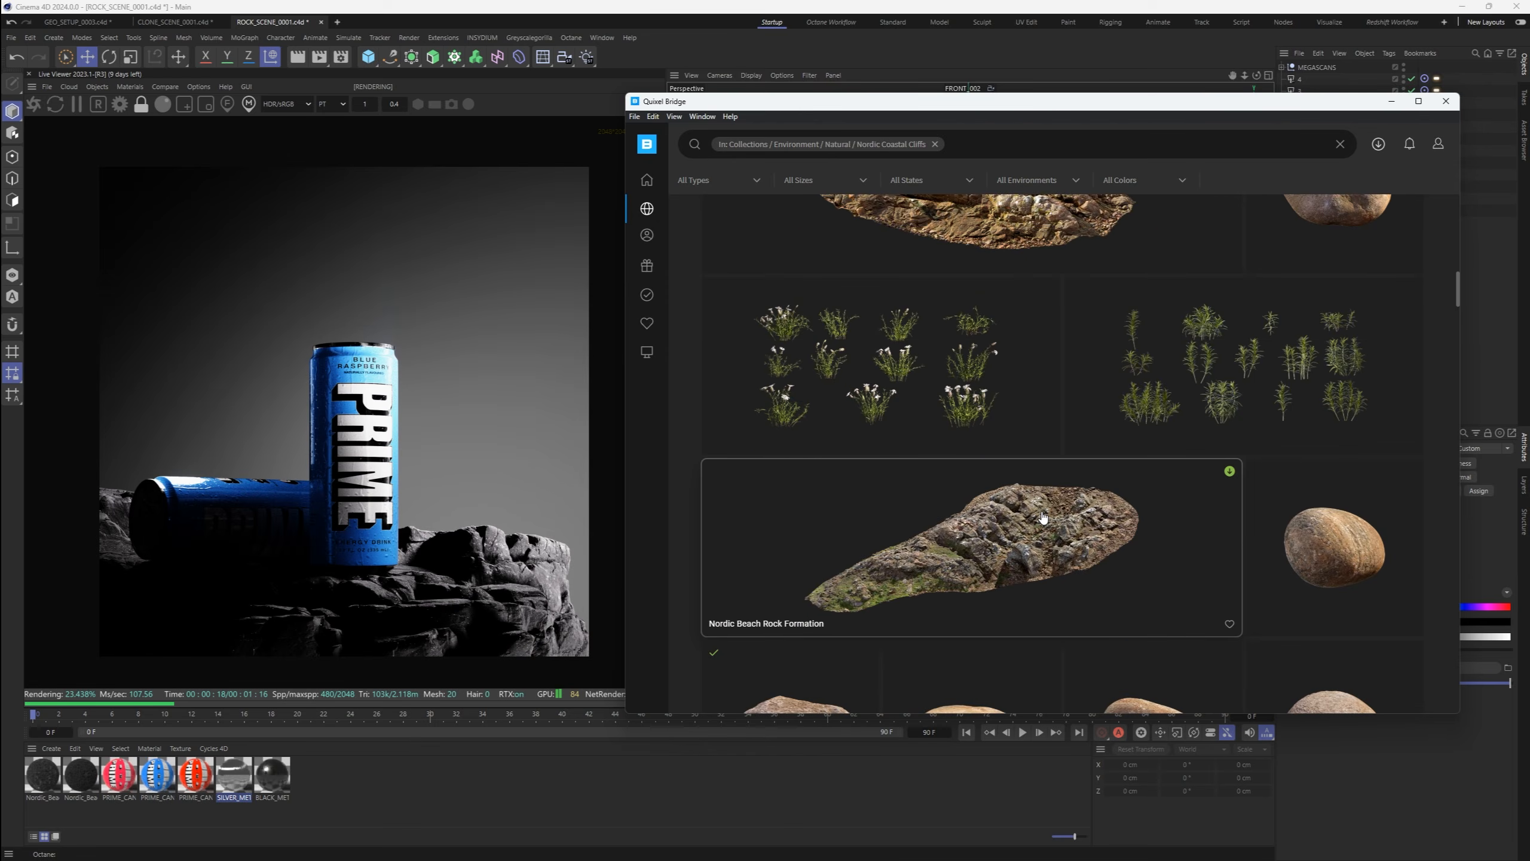
{"action": "scroll", "coordinate": [1044, 518], "scroll_direction": "up", "scroll_amount": 1}
{"action": "left_click", "coordinate": [1390, 101]}
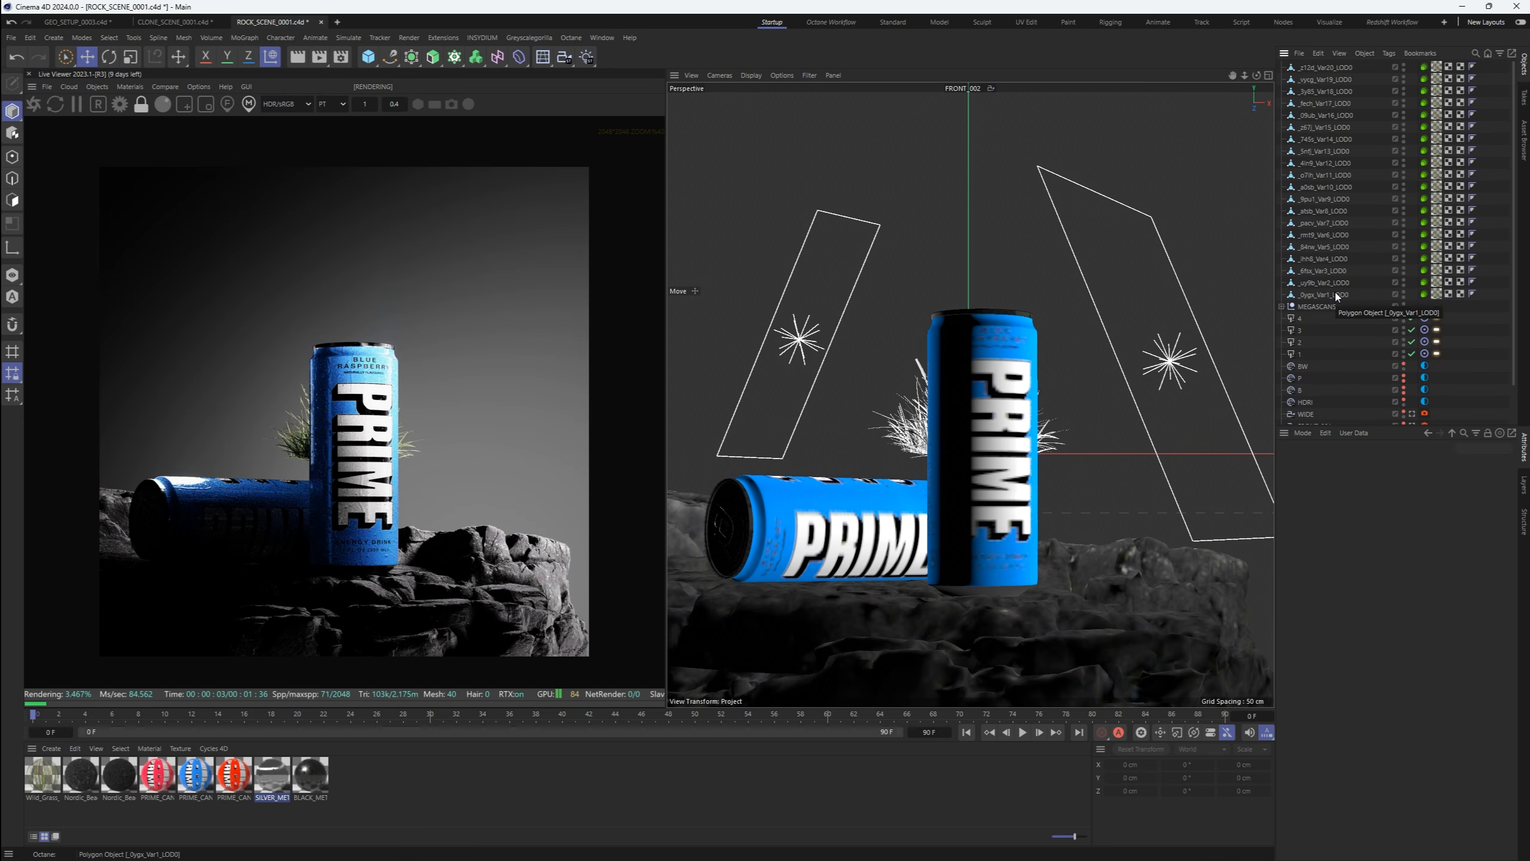
Group all imported grass variants under one null named GRASS
{"action": "left_click", "coordinate": [1319, 67], "text": "shift"}
{"action": "key", "text": "alt+g"}
{"action": "double_click", "coordinate": [1307, 67]}
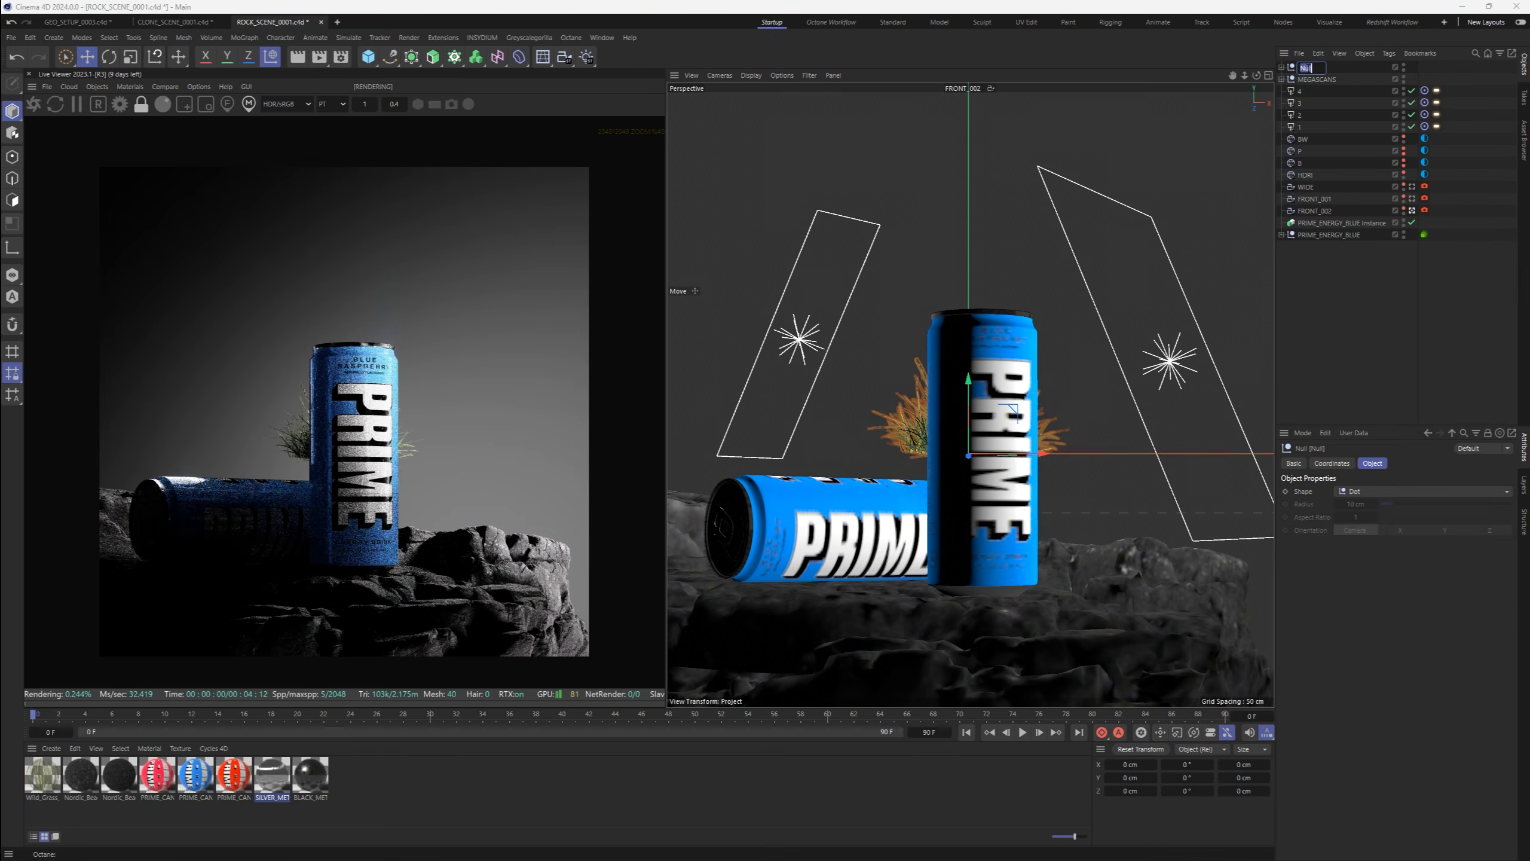
{"action": "type", "text": "GRASS"}
{"action": "key", "text": "Return"}
Leave the camera view and move the GRASS group well away from the cans and rocks
{"action": "key", "text": "F1"}
{"action": "scroll", "coordinate": [919, 447], "scroll_direction": "down", "scroll_amount": 6}
{"action": "left_click_drag", "start_coordinate": [920, 449], "coordinate": [1143, 395]}
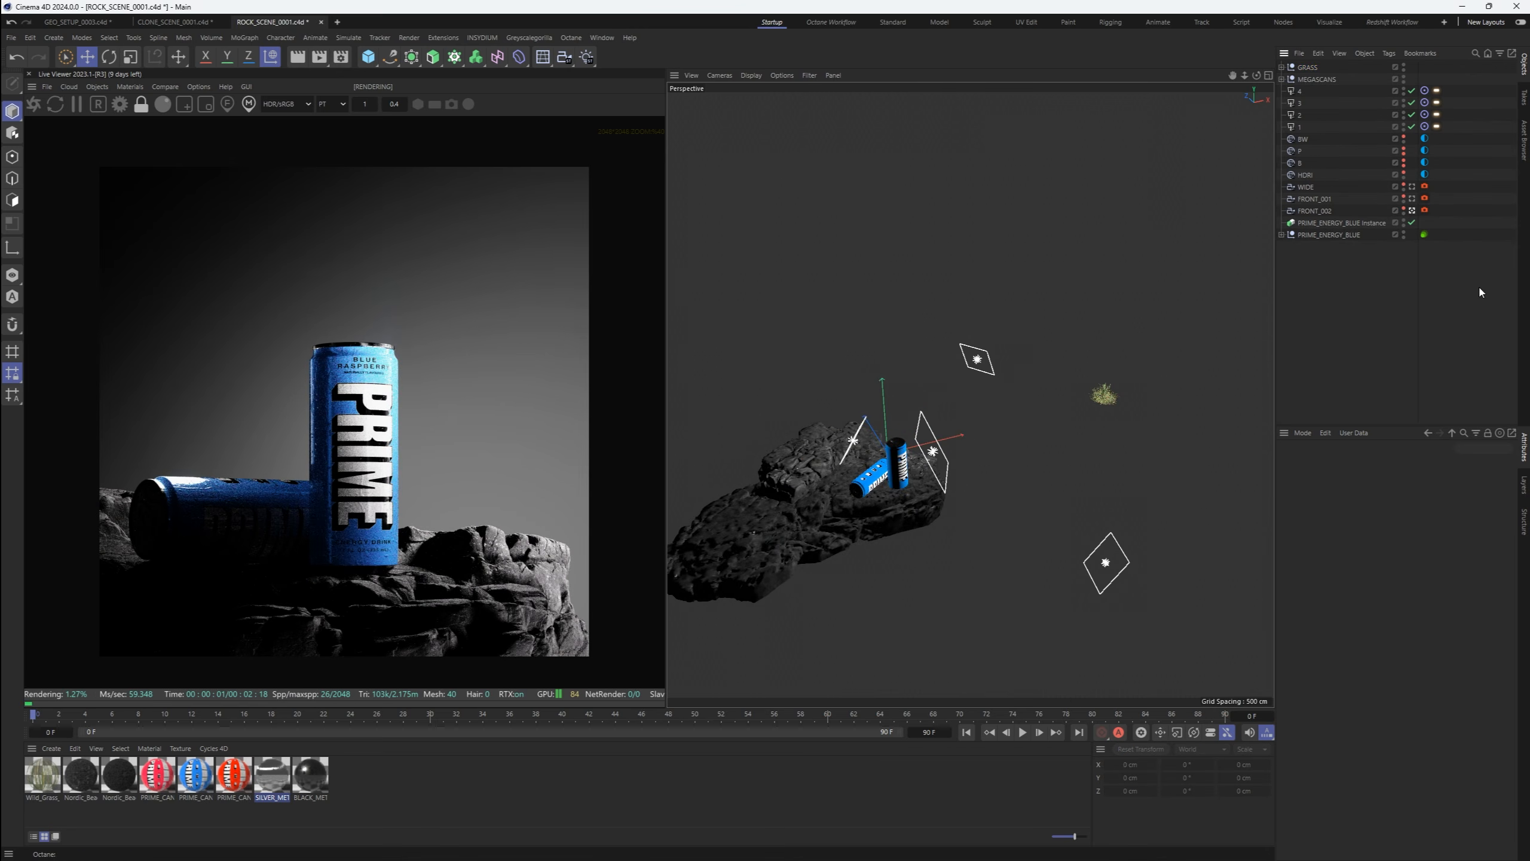
Add an Octane Scatter object to the scene
{"action": "left_click", "coordinate": [1301, 68]}
{"action": "left_click", "coordinate": [97, 86]}
{"action": "left_click", "coordinate": [118, 172]}
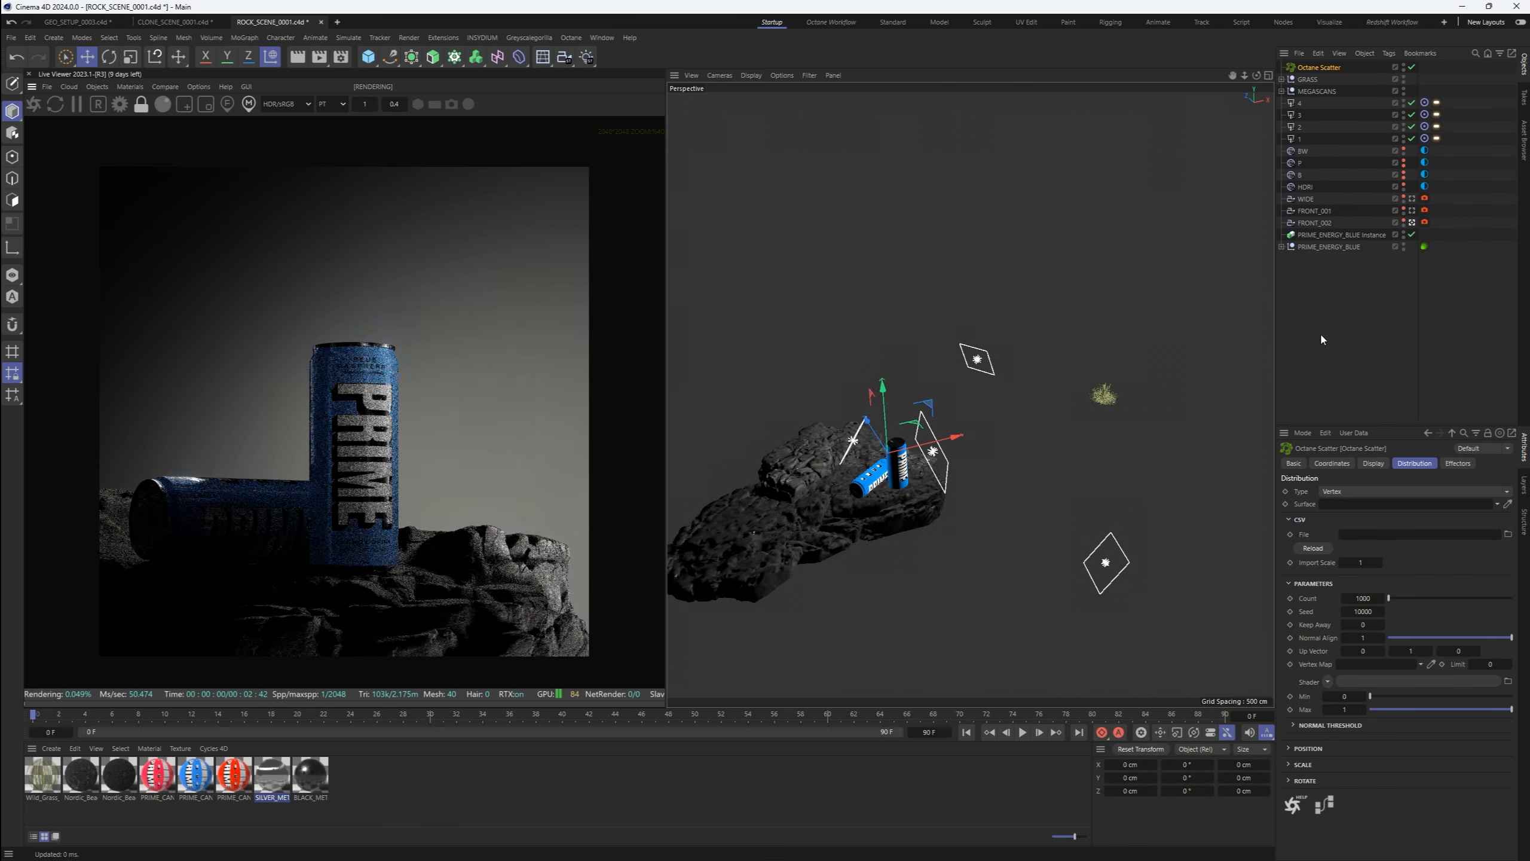
Duplicate the five rock meshes in MEGASCANS, merge the copies into a single object and name it SCATTER
{"action": "left_click", "coordinate": [1282, 90]}
{"action": "left_click", "coordinate": [1328, 103]}
{"action": "left_click", "coordinate": [1329, 162], "text": "shift"}
{"action": "left_click", "coordinate": [1337, 153]}
{"action": "left_click", "coordinate": [1325, 103], "text": "shift"}
{"action": "right_click", "coordinate": [1324, 106]}
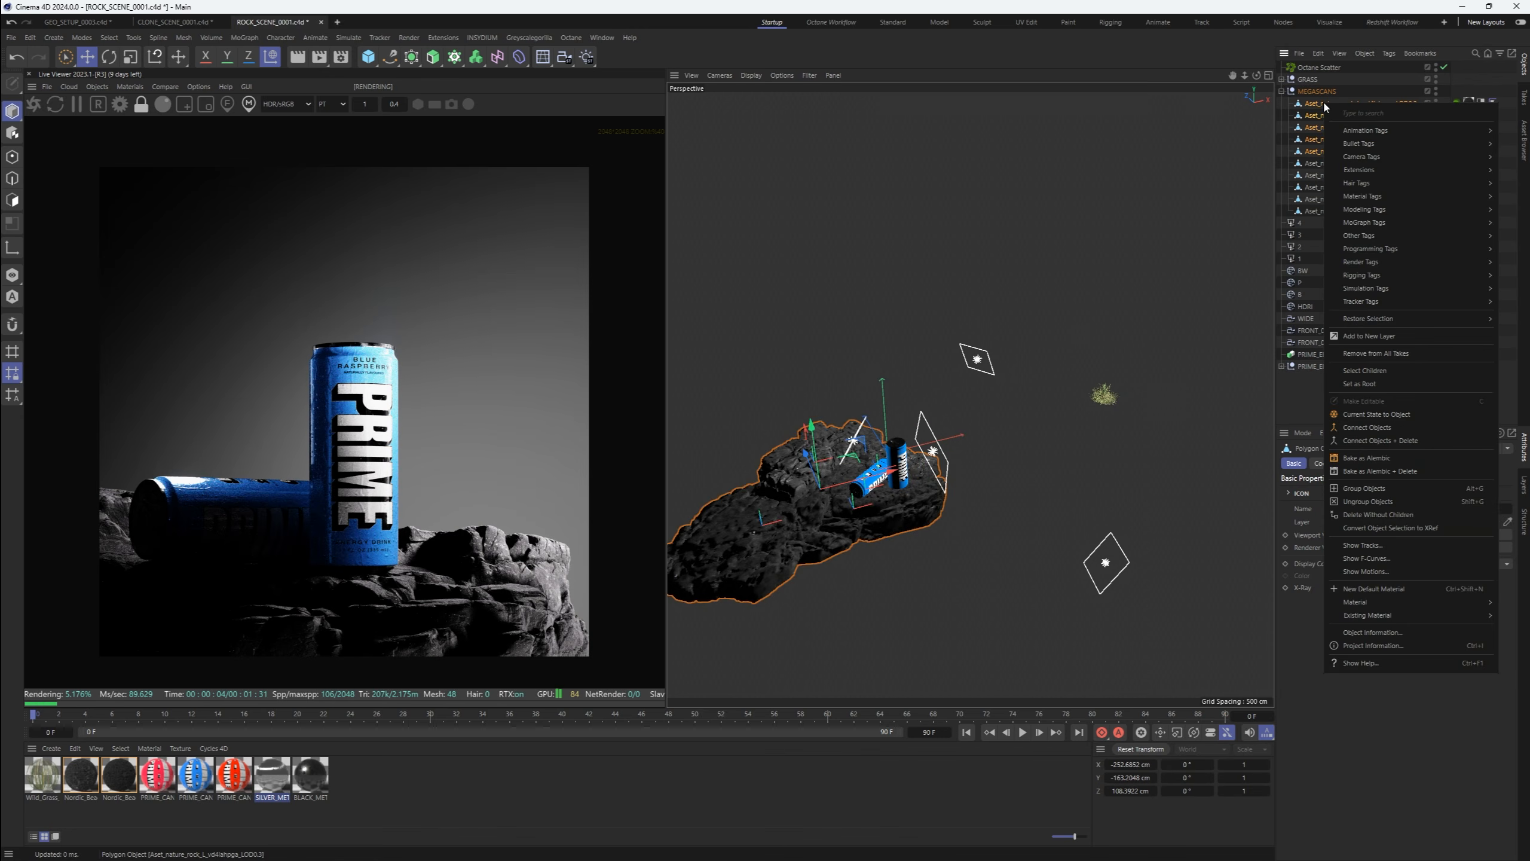
{"action": "left_click", "coordinate": [1380, 440]}
{"action": "double_click", "coordinate": [1320, 103]}
{"action": "type", "text": "SCATTER"}
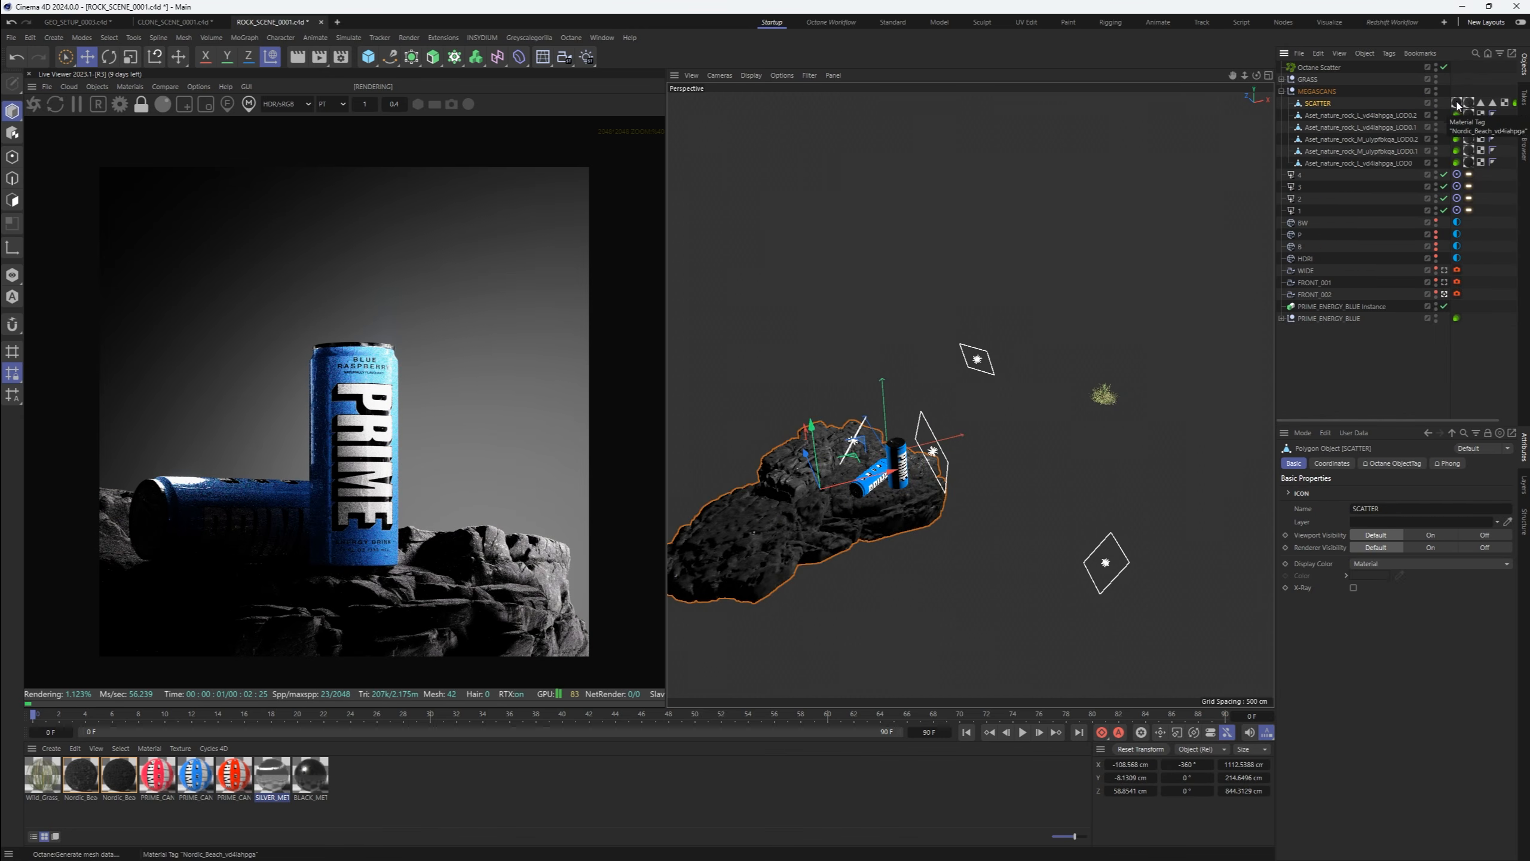
Delete the rock material tags from the SCATTER mesh and hide the mesh in the viewport and render
{"action": "left_click", "coordinate": [1457, 103]}
{"action": "left_click", "coordinate": [1469, 103], "text": "shift"}
{"action": "key", "text": "Delete"}
{"action": "double_click", "coordinate": [1436, 103], "text": "alt"}
Use the SCATTER mesh as the Octane Scatter's surface and set the distribution type to Surface
{"action": "left_click", "coordinate": [1318, 68]}
{"action": "left_click_drag", "start_coordinate": [1325, 104], "coordinate": [1343, 504]}
{"action": "left_click", "coordinate": [1344, 491]}
{"action": "left_click", "coordinate": [1344, 516]}
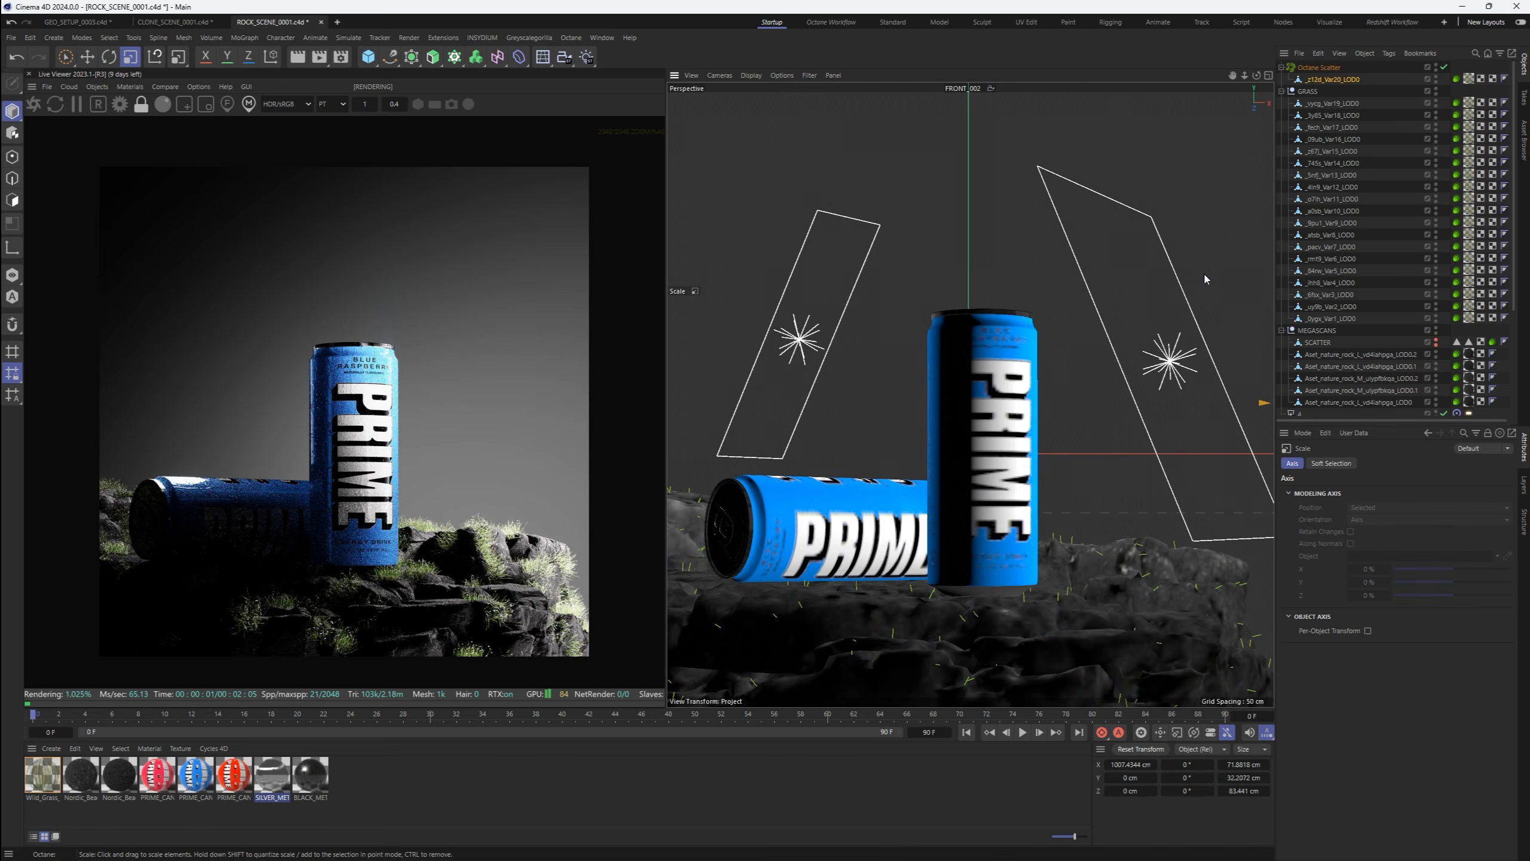
Take the Var19 grass out of the GRASS group and set the Octane Scatter's normal align to 0.34
{"action": "left_click_drag", "start_coordinate": [1324, 90], "coordinate": [1325, 86]}
{"action": "left_click", "coordinate": [1282, 90]}
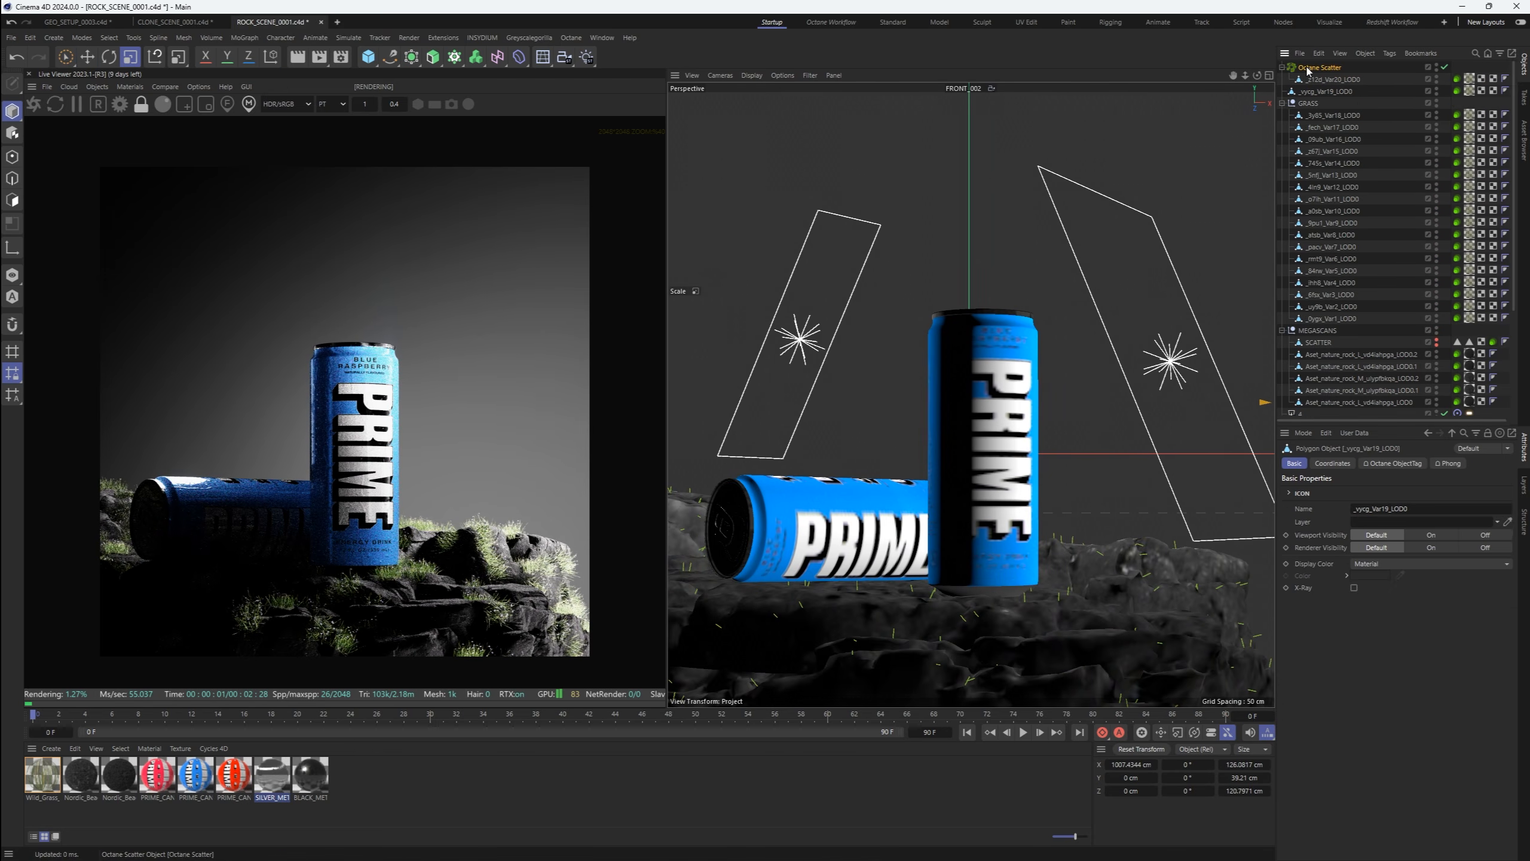
{"action": "left_click", "coordinate": [1319, 68]}
{"action": "left_click_drag", "start_coordinate": [1395, 573], "coordinate": [1435, 573]}
Desaturate the Wild_Grass material's albedo and adjust its gamma in the color correction node
{"action": "double_click", "coordinate": [42, 774]}
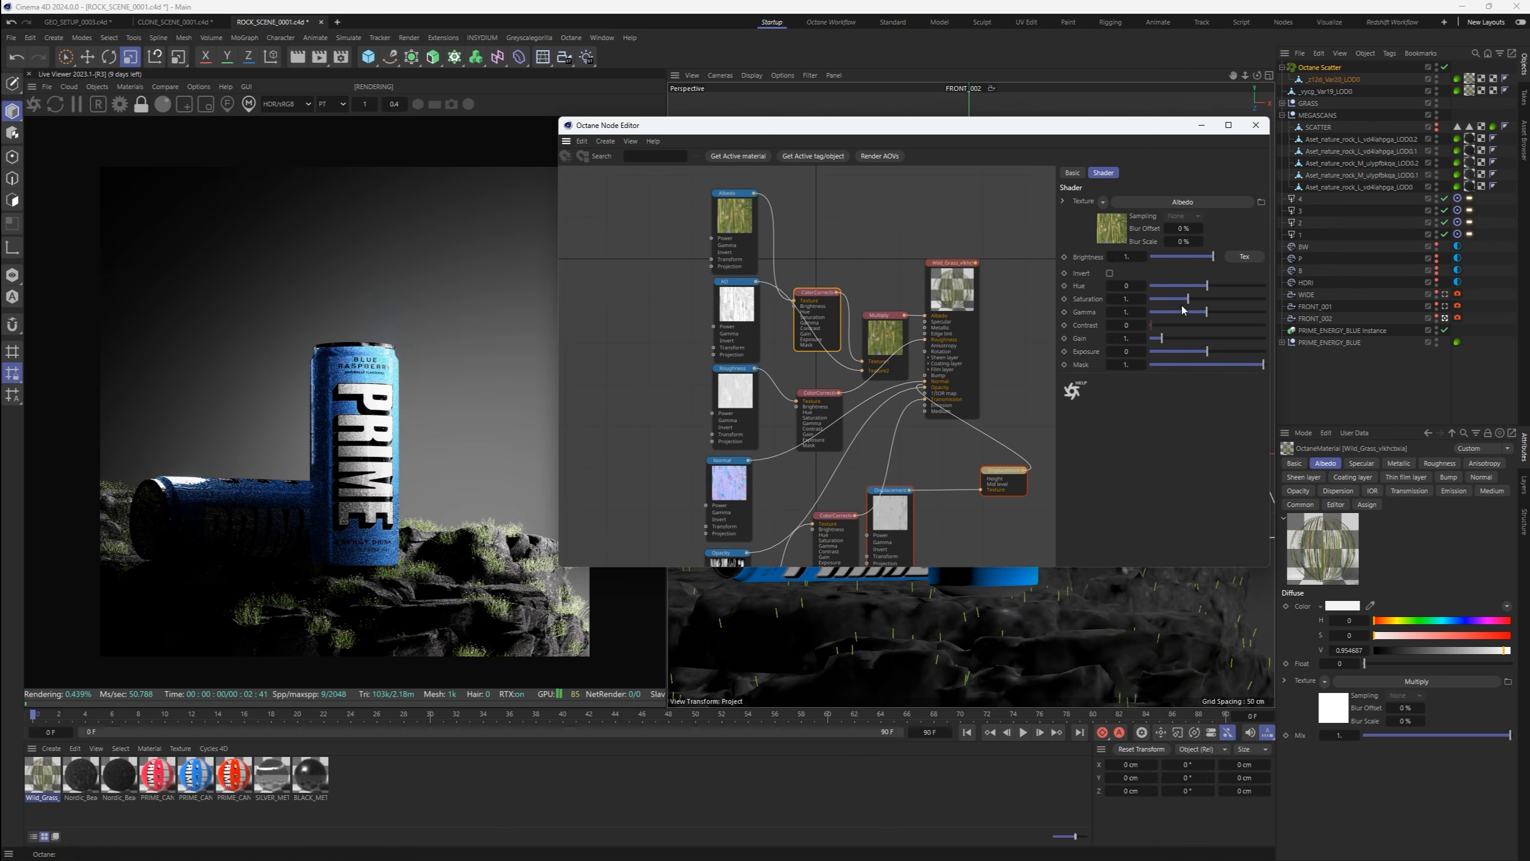
{"action": "mouse_move", "coordinate": [1205, 314]}
{"action": "left_mouse_down"}
{"action": "mouse_move", "coordinate": [1226, 313]}
{"action": "mouse_move", "coordinate": [1208, 314]}
{"action": "left_mouse_up"}
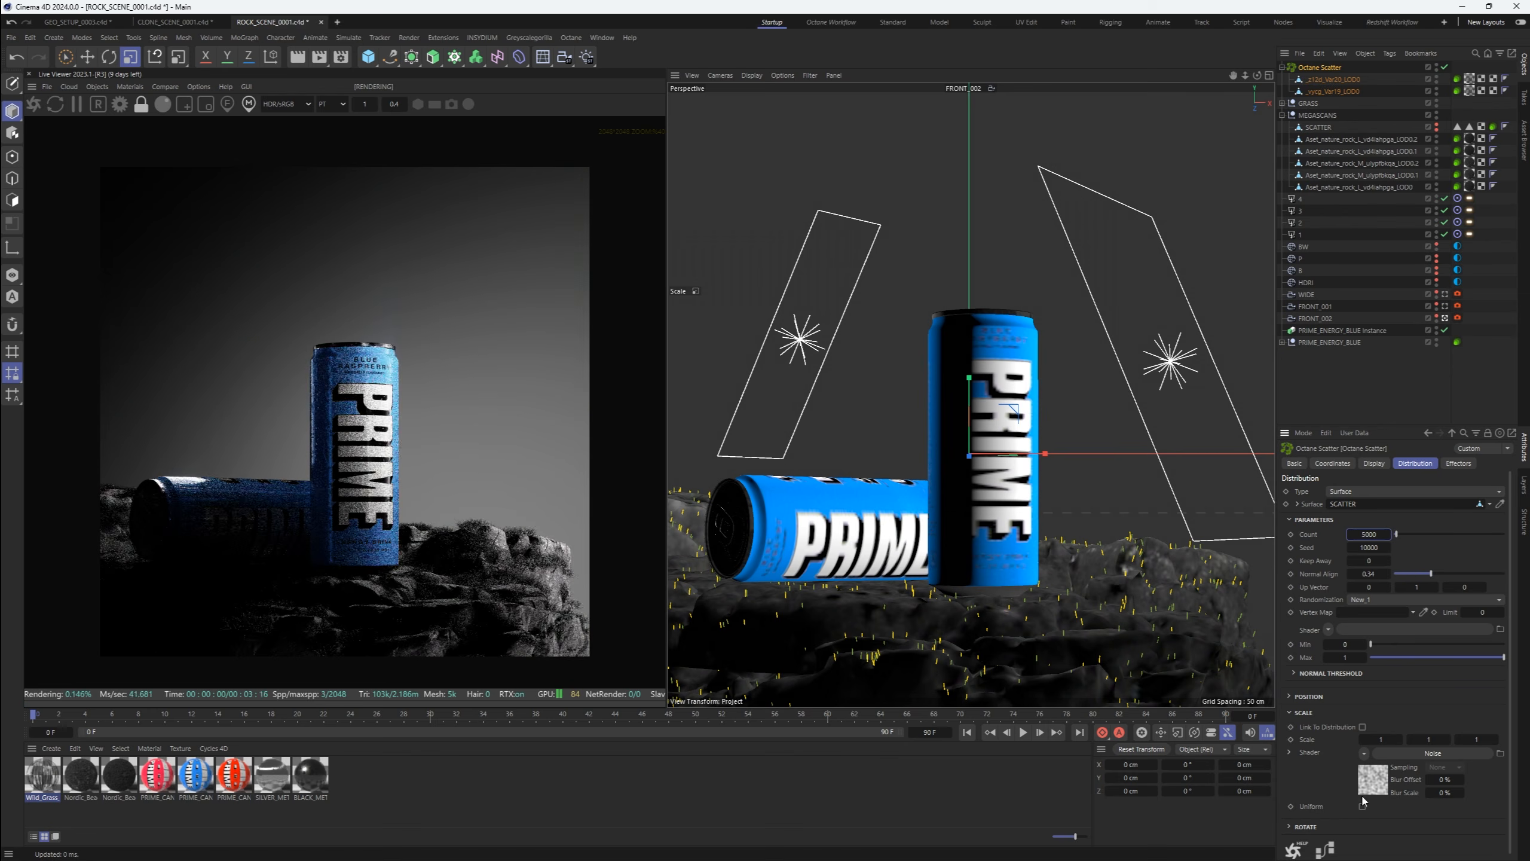
Set the scatter count to 15000 and exclude both scattered grass variants from light pass 1 in their object tags
{"action": "left_click", "coordinate": [1327, 67]}
{"action": "left_click_drag", "start_coordinate": [1465, 103], "coordinate": [1456, 72]}
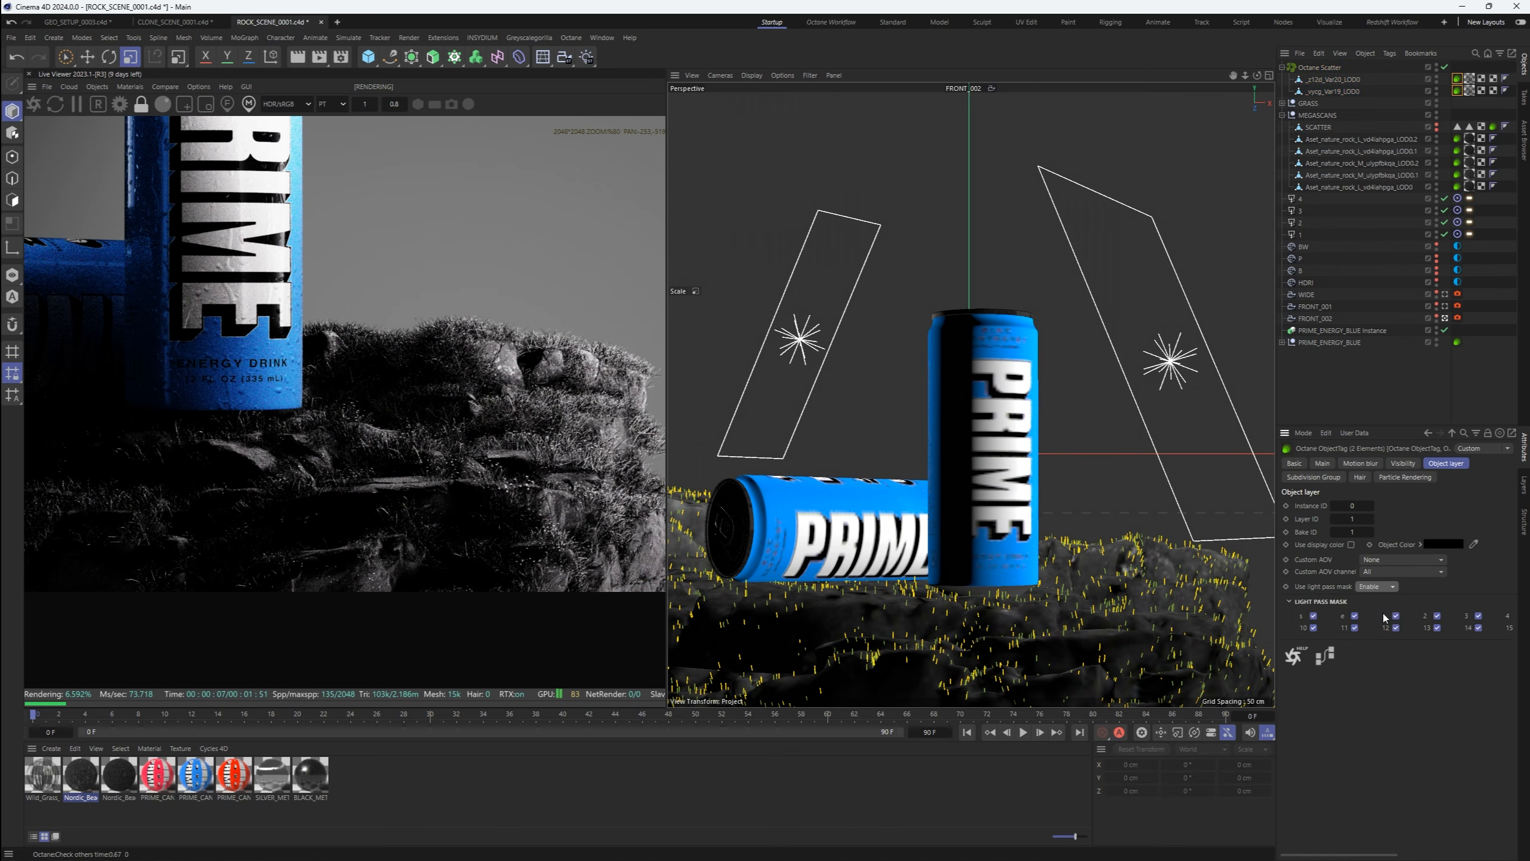
{"action": "left_click", "coordinate": [1457, 138]}
{"action": "left_click", "coordinate": [1396, 616]}
Break up the scattered grass with the scatter's noise shader, setting low clip to 30% and the noise type to Ober
{"action": "left_click", "coordinate": [1325, 67]}
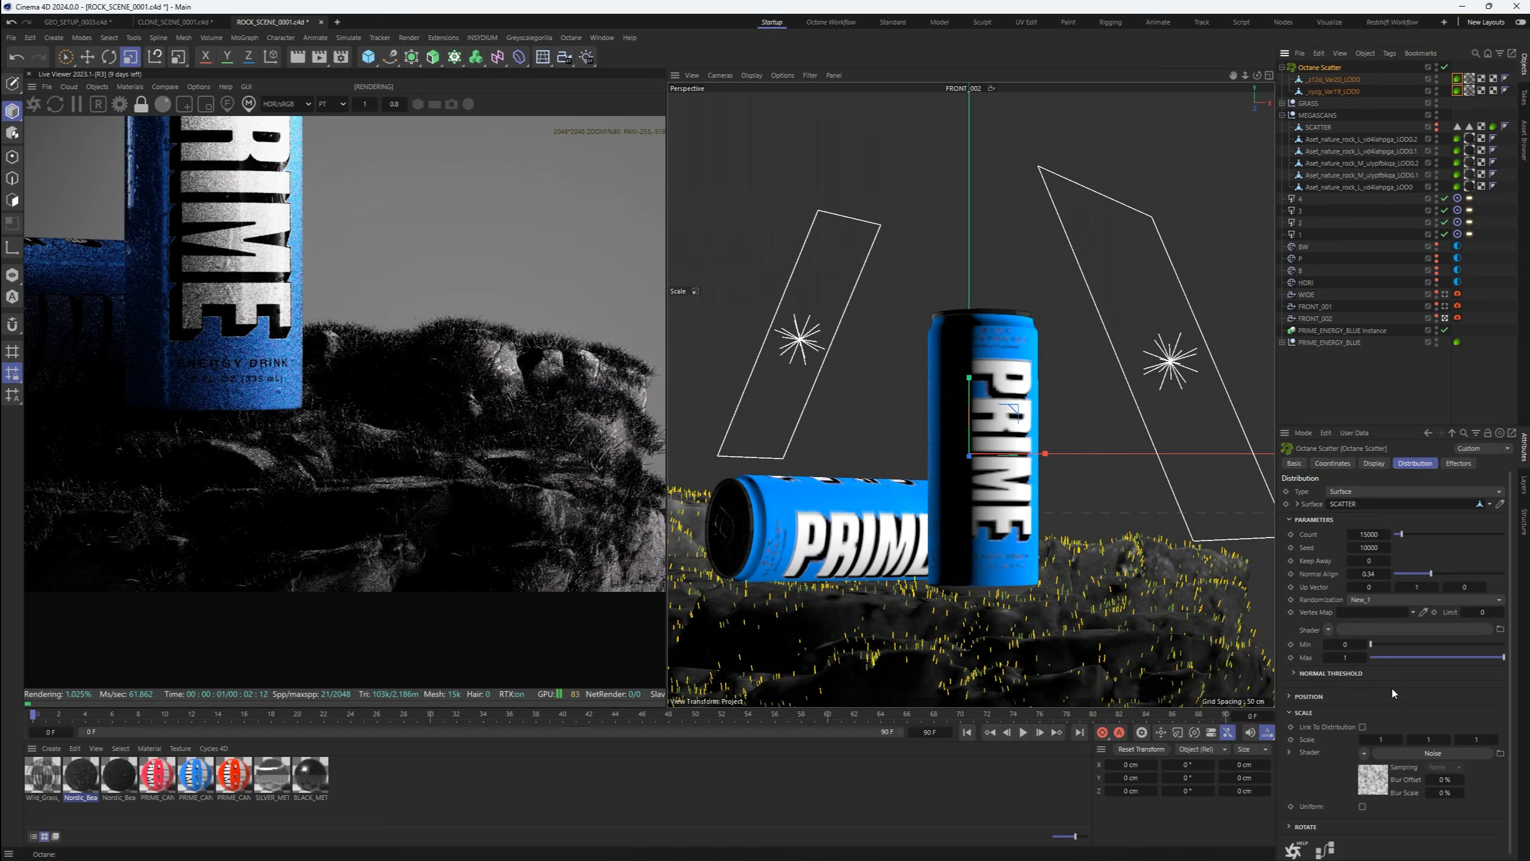
{"action": "left_click", "coordinate": [1368, 774]}
{"action": "left_click_drag", "start_coordinate": [1405, 781], "coordinate": [1434, 781]}
{"action": "left_click", "coordinate": [1403, 604]}
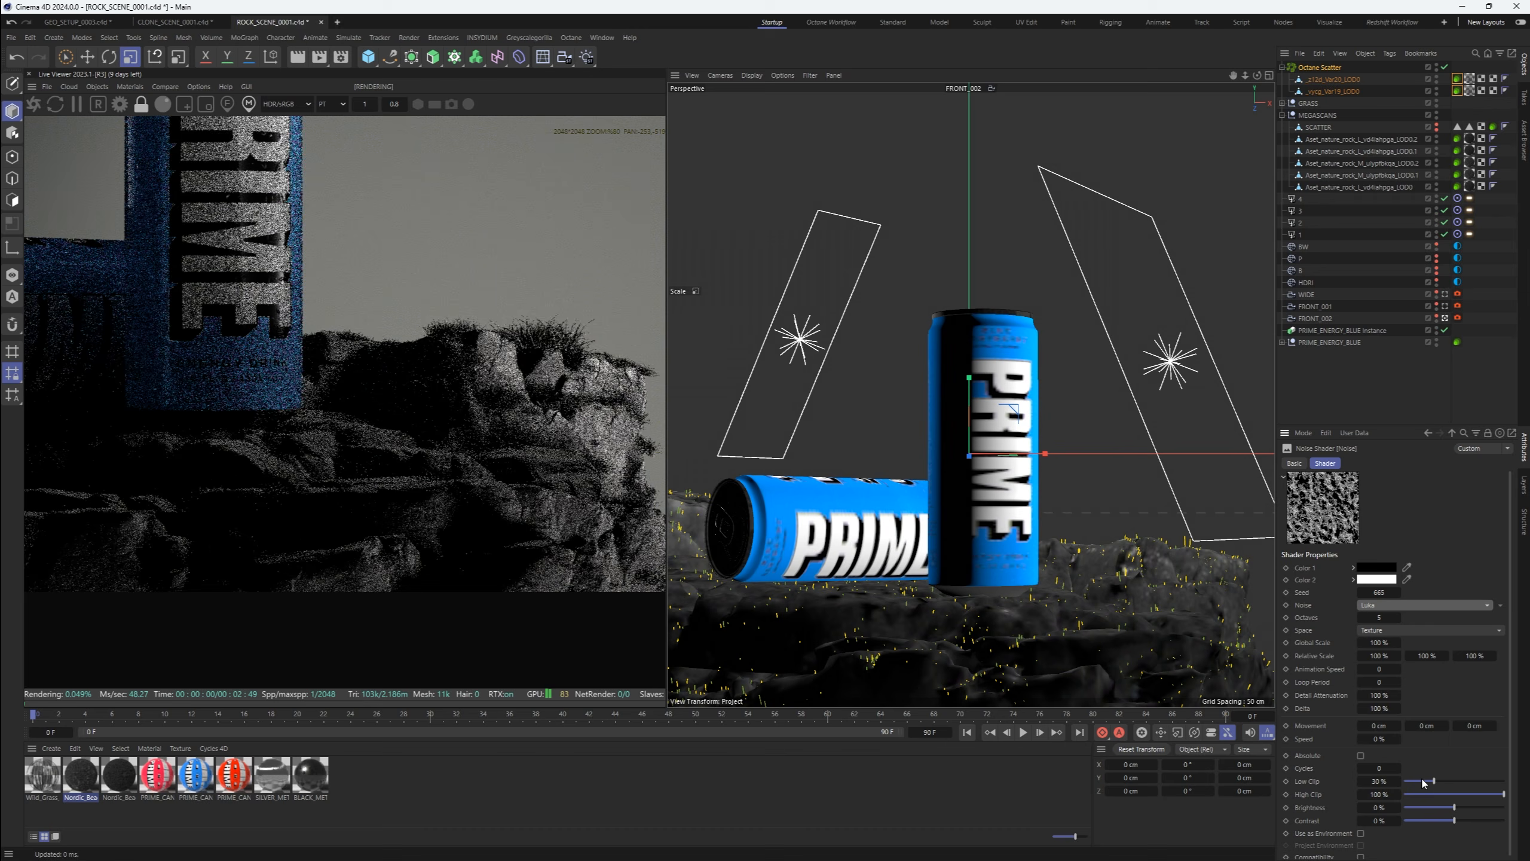
{"action": "left_click", "coordinate": [1389, 336]}
{"action": "left_click", "coordinate": [1403, 604]}
{"action": "left_click", "coordinate": [1379, 401]}
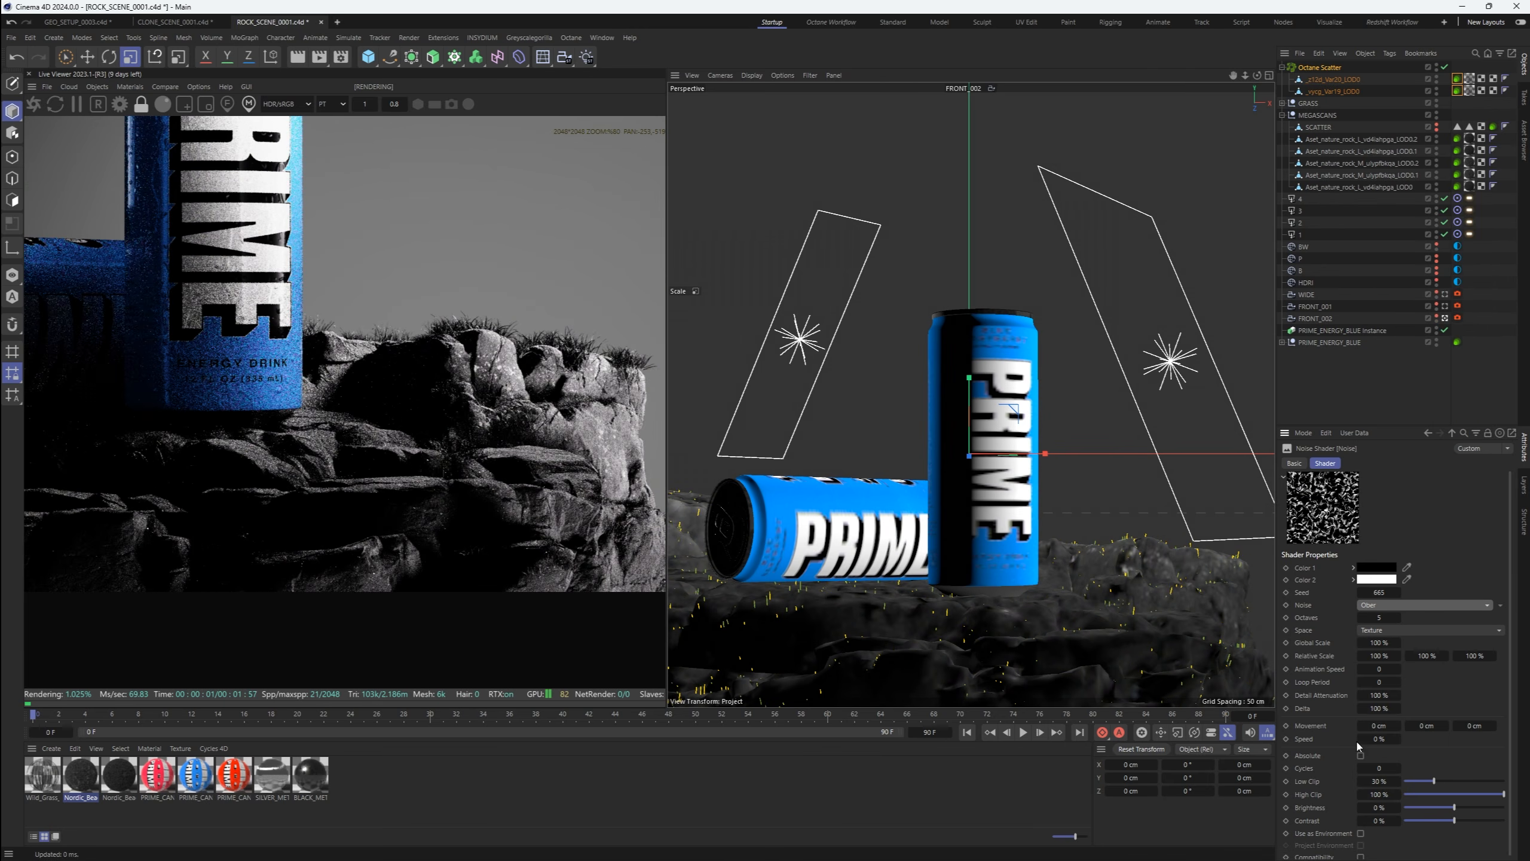
Lower the low clip of the scatter's noise shader and set its global scale to 300%
{"action": "left_click_drag", "start_coordinate": [1435, 781], "coordinate": [1351, 780]}
{"action": "left_click_drag", "start_coordinate": [1505, 794], "coordinate": [1408, 782]}
{"action": "double_click", "coordinate": [1379, 643]}
{"action": "type", "text": "300"}
{"action": "key", "text": "Return"}
{"action": "left_click", "coordinate": [478, 567]}
{"action": "scroll", "coordinate": [478, 567], "scroll_direction": "down", "scroll_amount": 4}
{"action": "scroll", "coordinate": [438, 562], "scroll_direction": "up", "scroll_amount": 1}
{"action": "left_click", "coordinate": [1428, 433]}
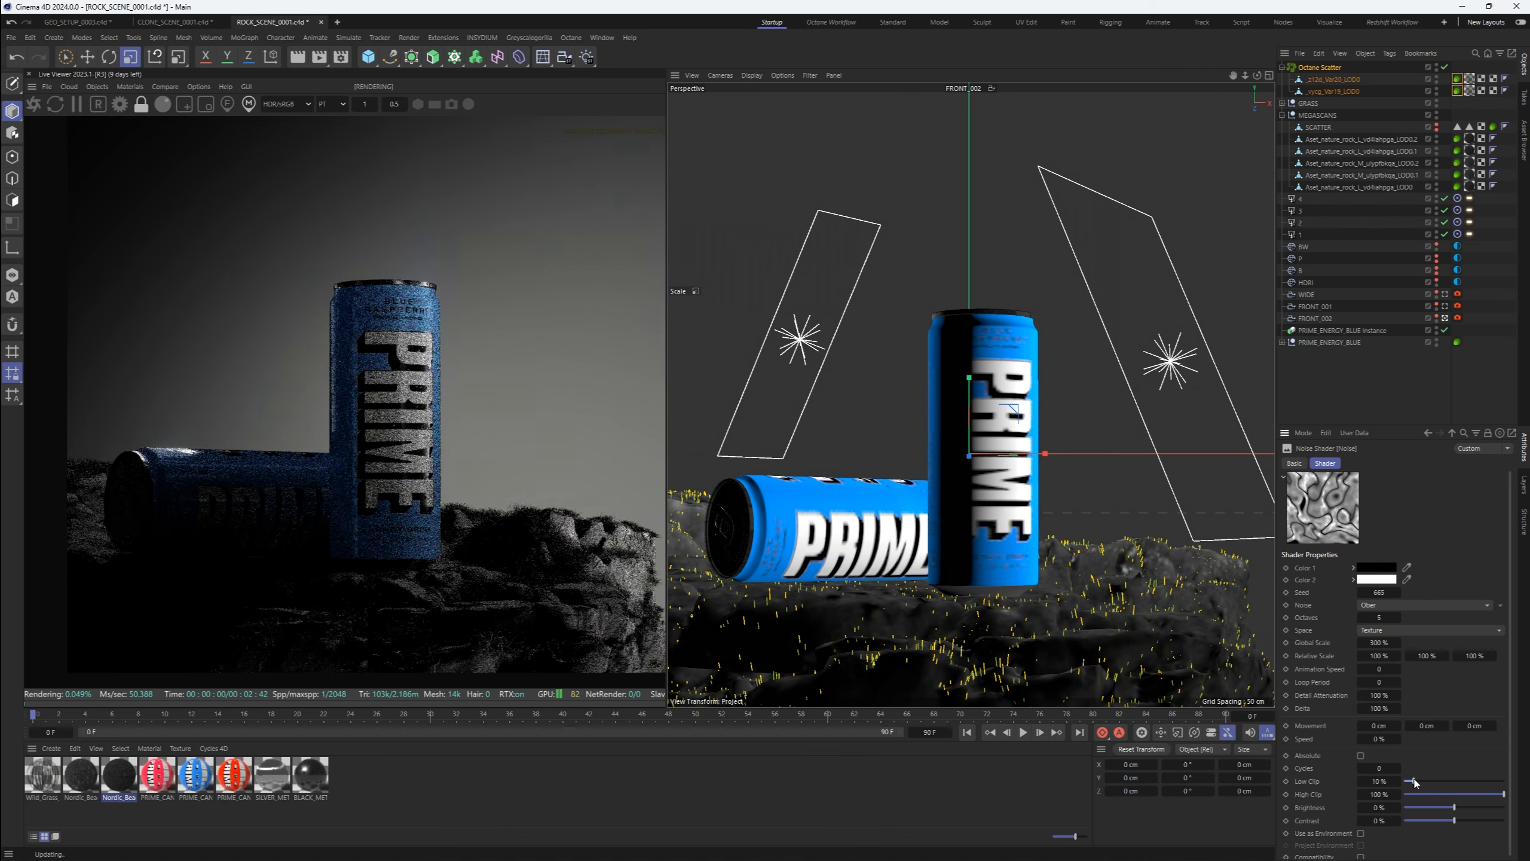
Add a Random effector as the parent of the Octane Scatter
{"action": "left_click", "coordinate": [1428, 432]}
{"action": "left_click", "coordinate": [244, 37]}
{"action": "mouse_move", "coordinate": [258, 62]}
{"action": "left_click", "coordinate": [371, 149], "text": "alt"}
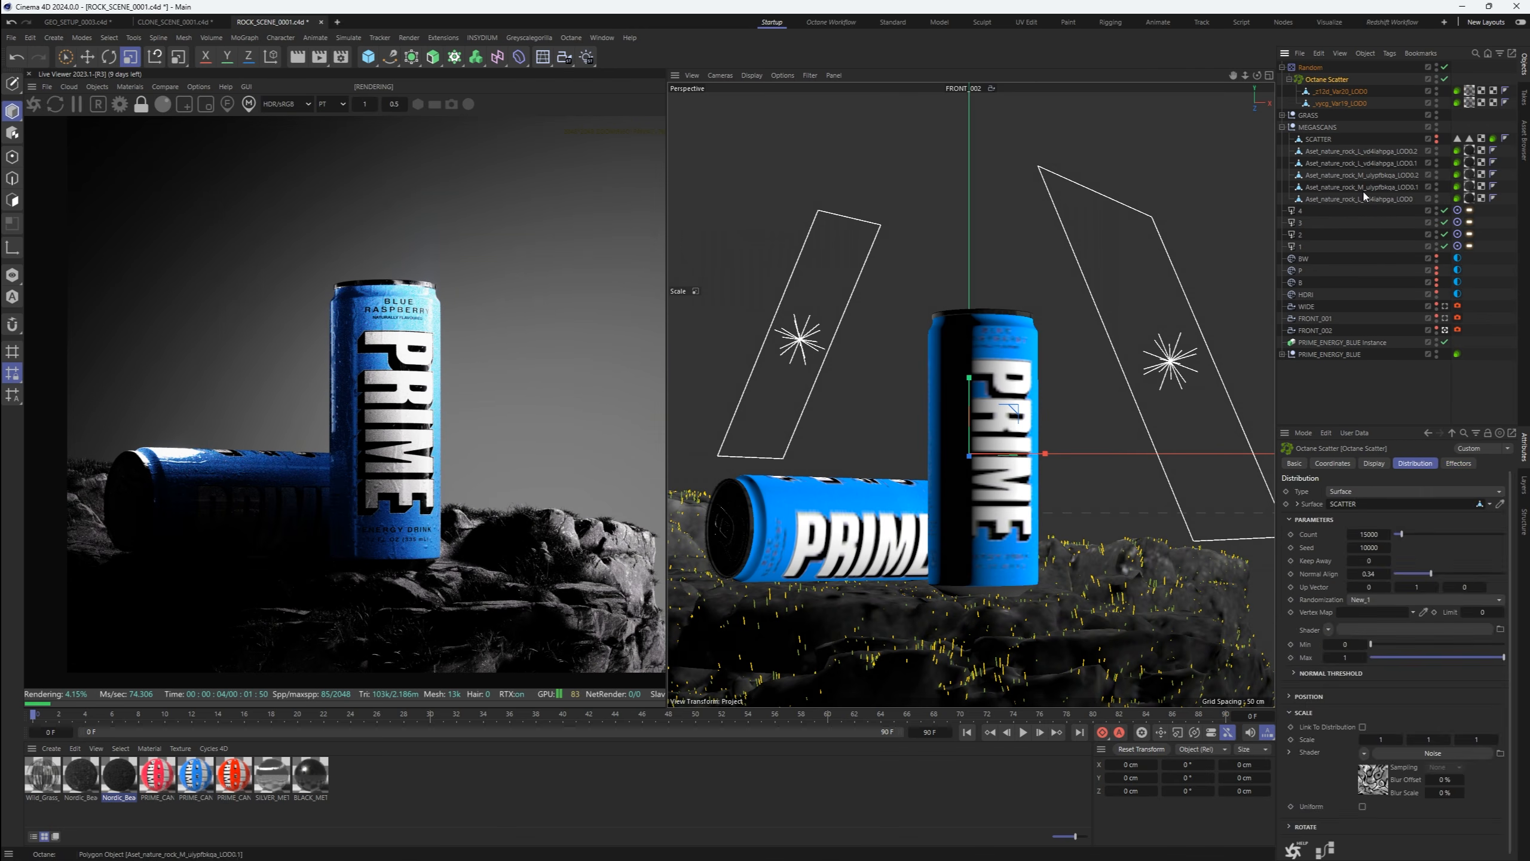
Turn off position randomization on the Random effector and randomize rotation with R.H at 868°
{"action": "left_click", "coordinate": [1413, 463]}
{"action": "left_click", "coordinate": [1355, 532]}
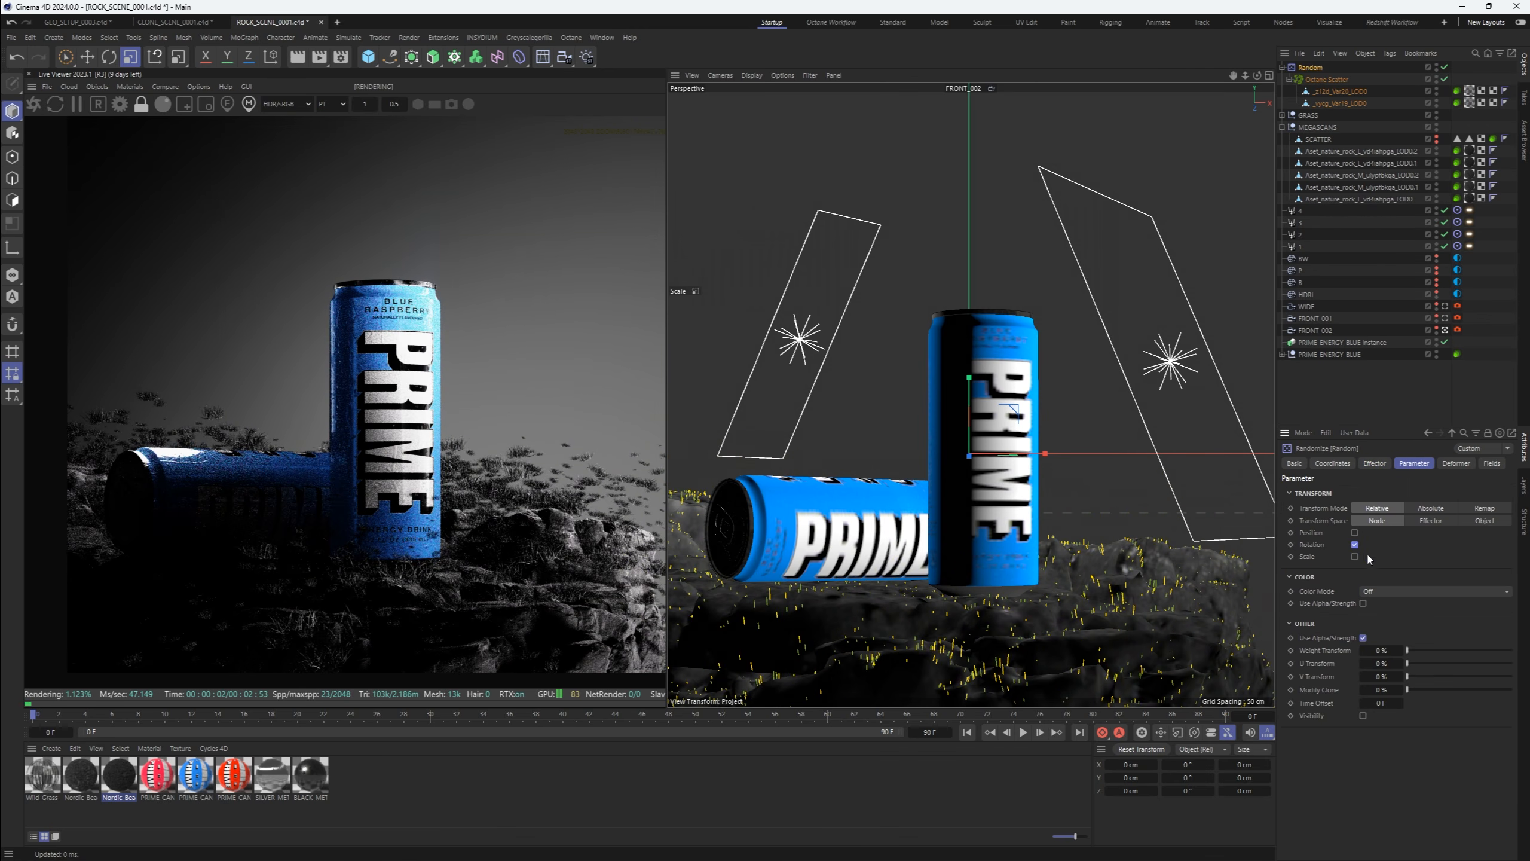
{"action": "left_click", "coordinate": [1355, 544]}
{"action": "left_click_drag", "start_coordinate": [1376, 557], "coordinate": [1338, 558]}
{"action": "type", "text": "868"}
Set the seed of the scatter's noise shader to 666 and its low clip to 5%
{"action": "left_click", "coordinate": [1326, 79]}
{"action": "left_click", "coordinate": [1371, 463]}
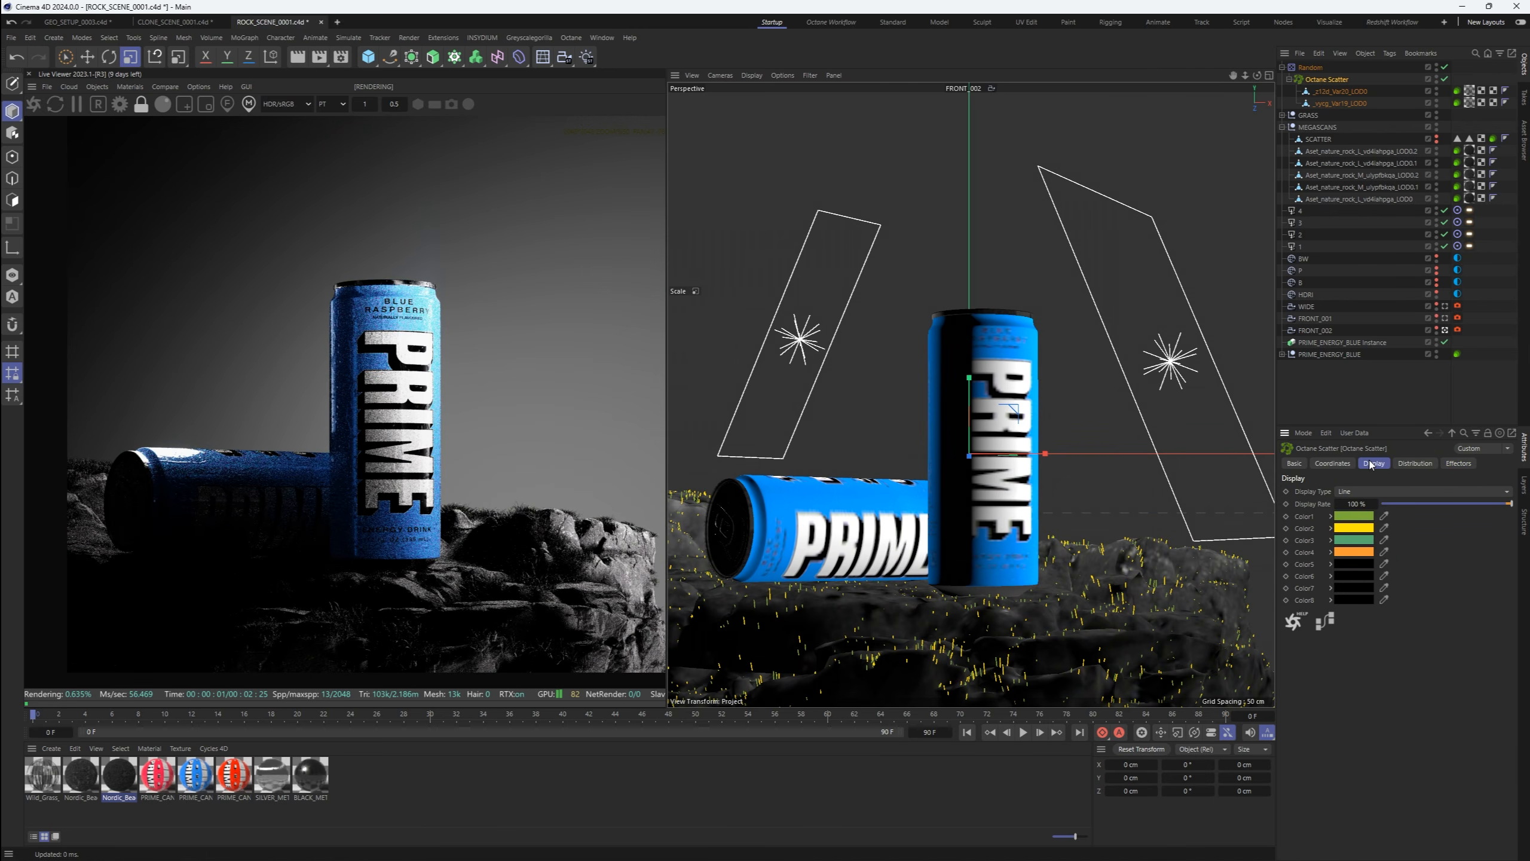
{"action": "left_click", "coordinate": [1414, 463]}
{"action": "left_click", "coordinate": [1397, 531]}
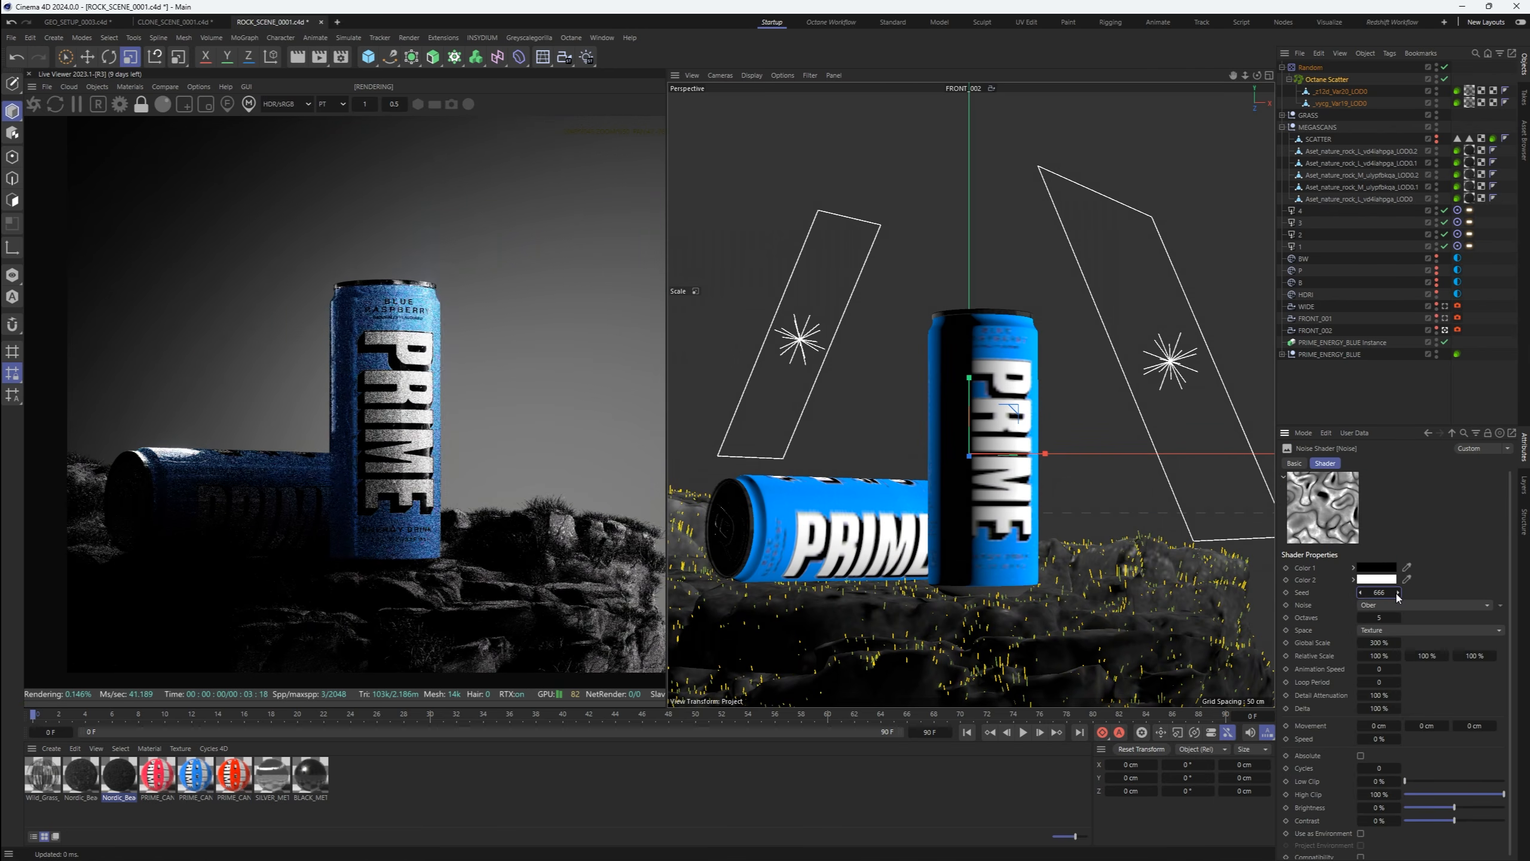
{"action": "left_click_drag", "start_coordinate": [1405, 780], "coordinate": [1409, 780]}
{"action": "scroll", "coordinate": [584, 559], "scroll_direction": "up", "scroll_amount": 4}
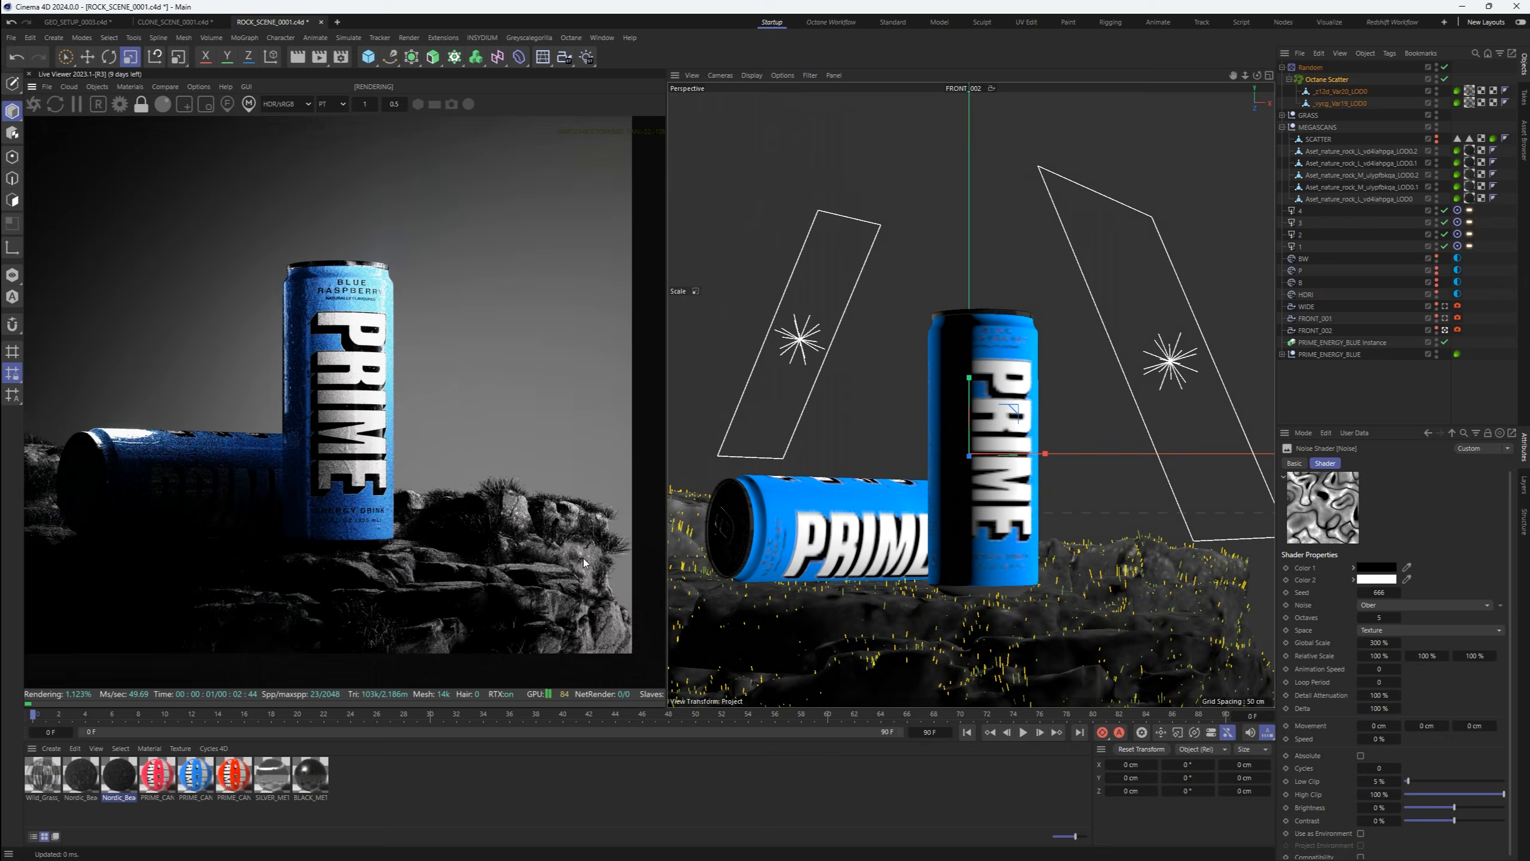
Set the Octane Scatter's normal align to 0.75 and check the grass in the render
{"action": "left_click", "coordinate": [1428, 432]}
{"action": "left_click_drag", "start_coordinate": [1433, 573], "coordinate": [1477, 574]}
{"action": "left_click_drag", "start_coordinate": [423, 516], "coordinate": [475, 520]}
{"action": "scroll", "coordinate": [500, 626], "scroll_direction": "down", "scroll_amount": 3}
{"action": "scroll", "coordinate": [181, 362], "scroll_direction": "up", "scroll_amount": 3}
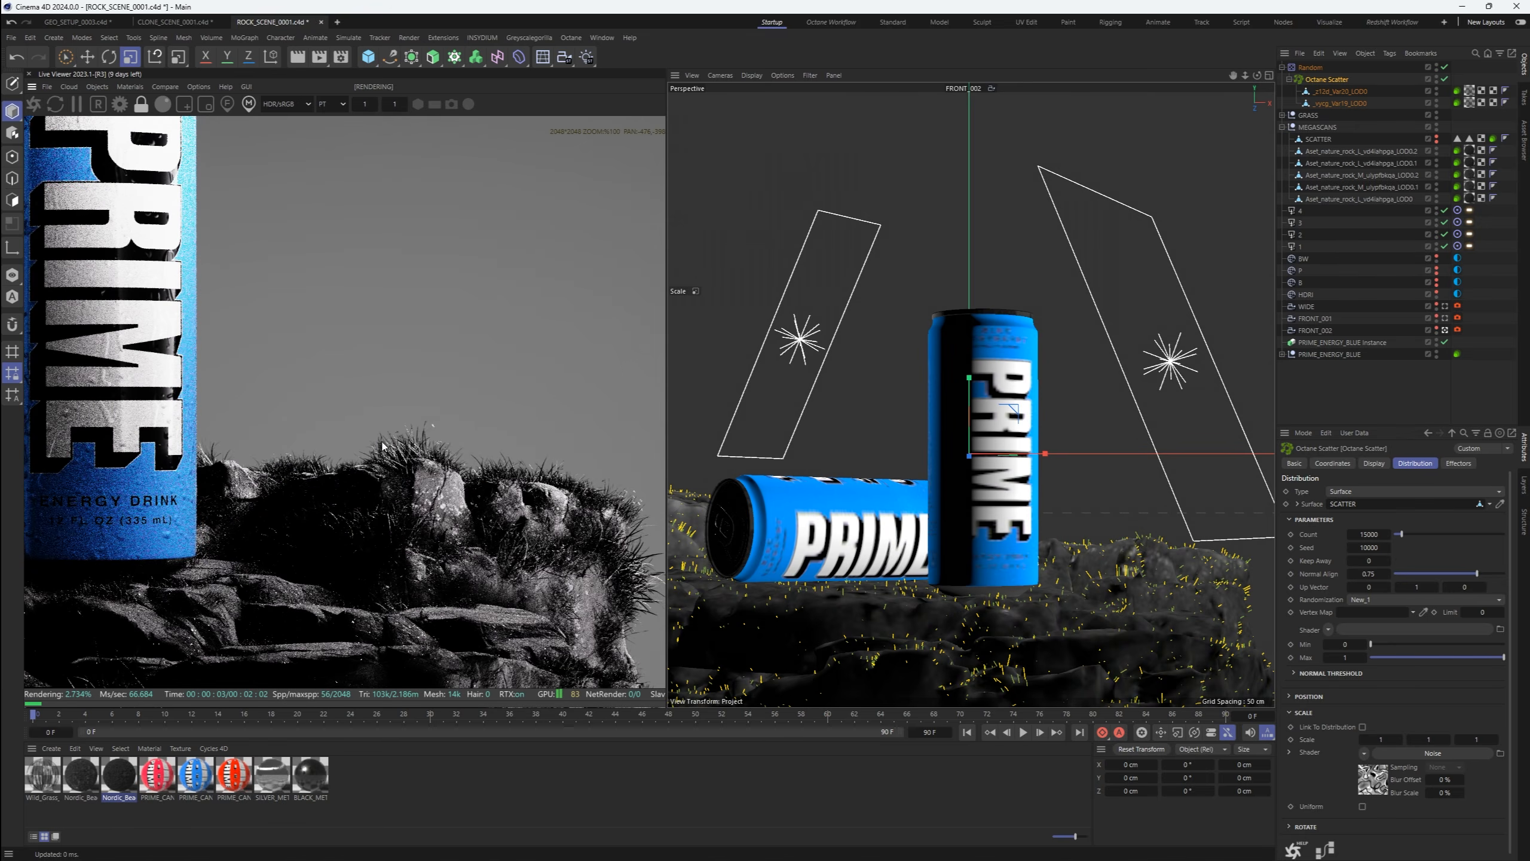
Adjust the gamma of the Wild_Grass material's translucency color correction to about 1.24 in the Octane Node Editor
{"action": "left_click", "coordinate": [129, 86]}
{"action": "left_click", "coordinate": [161, 117]}
{"action": "left_click_drag", "start_coordinate": [684, 220], "coordinate": [1215, 183]}
{"action": "left_click", "coordinate": [43, 776]}
{"action": "middle_click_drag", "start_coordinate": [1079, 561], "coordinate": [1062, 440]}
{"action": "left_click", "coordinate": [1035, 476]}
{"action": "left_click_drag", "start_coordinate": [1435, 369], "coordinate": [1432, 369]}
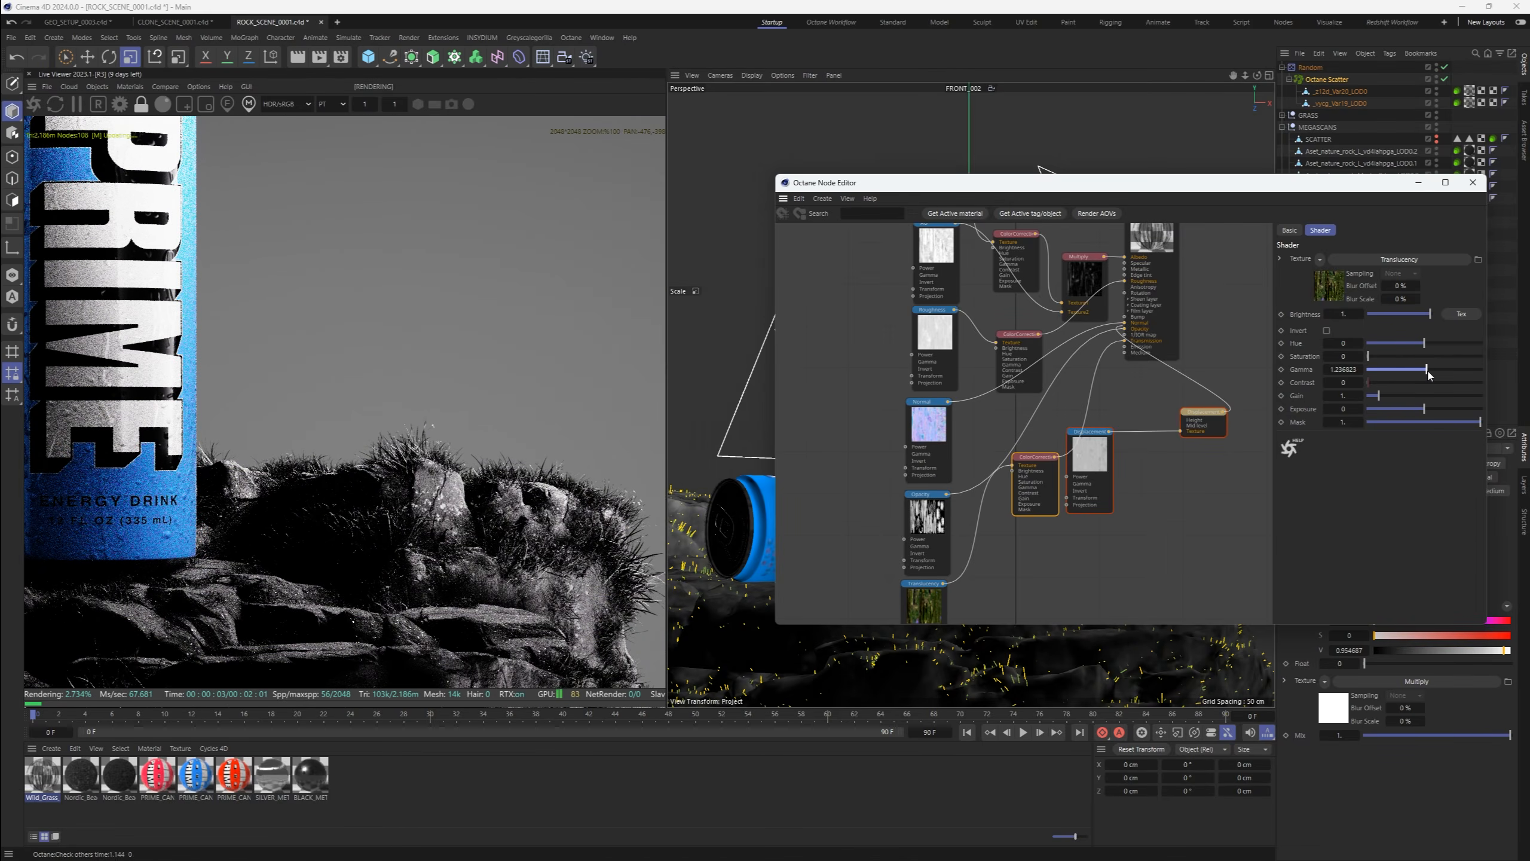
{"action": "scroll", "coordinate": [321, 495], "scroll_direction": "down", "scroll_amount": 5}
{"action": "left_click_drag", "start_coordinate": [366, 537], "coordinate": [350, 480]}
{"action": "left_click", "coordinate": [1472, 182]}
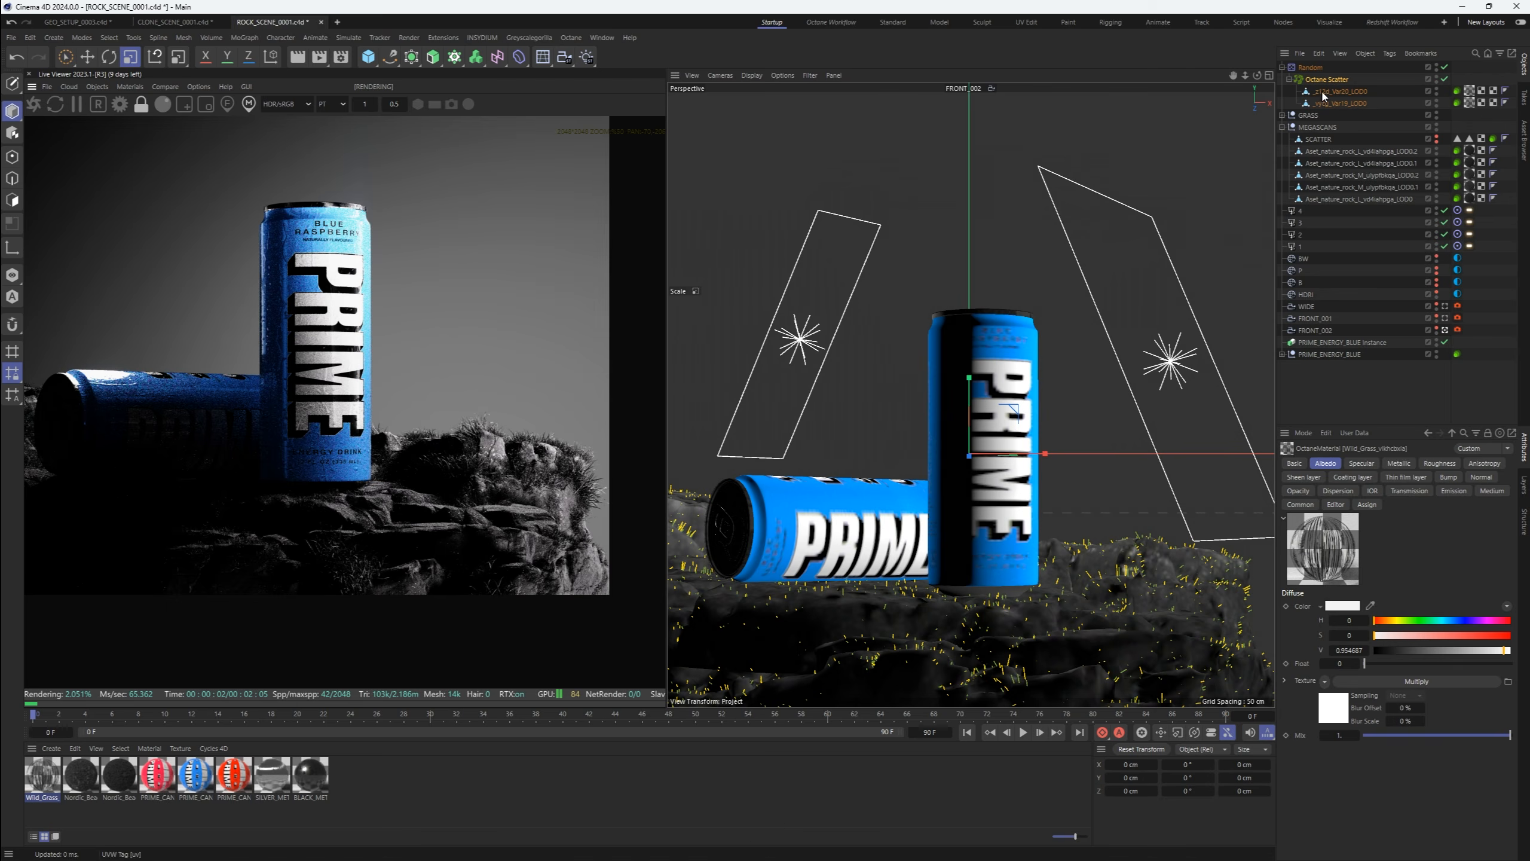
Give the Random effector absolute uniform scale variation of about -0.52 and set the Octane Scatter count to 25000
{"action": "left_click", "coordinate": [1311, 67]}
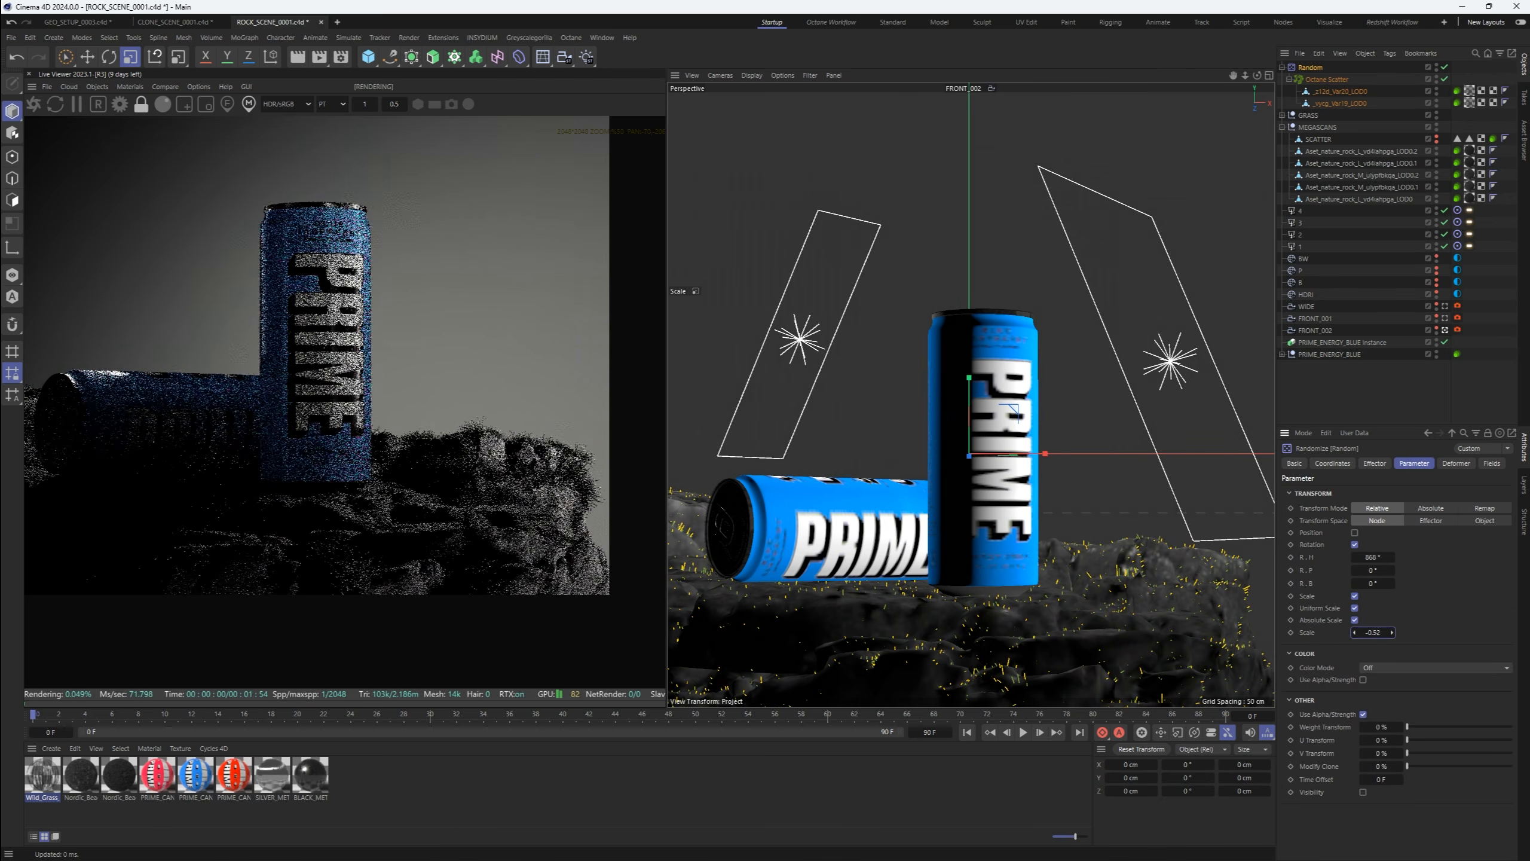
{"action": "left_click", "coordinate": [1327, 79]}
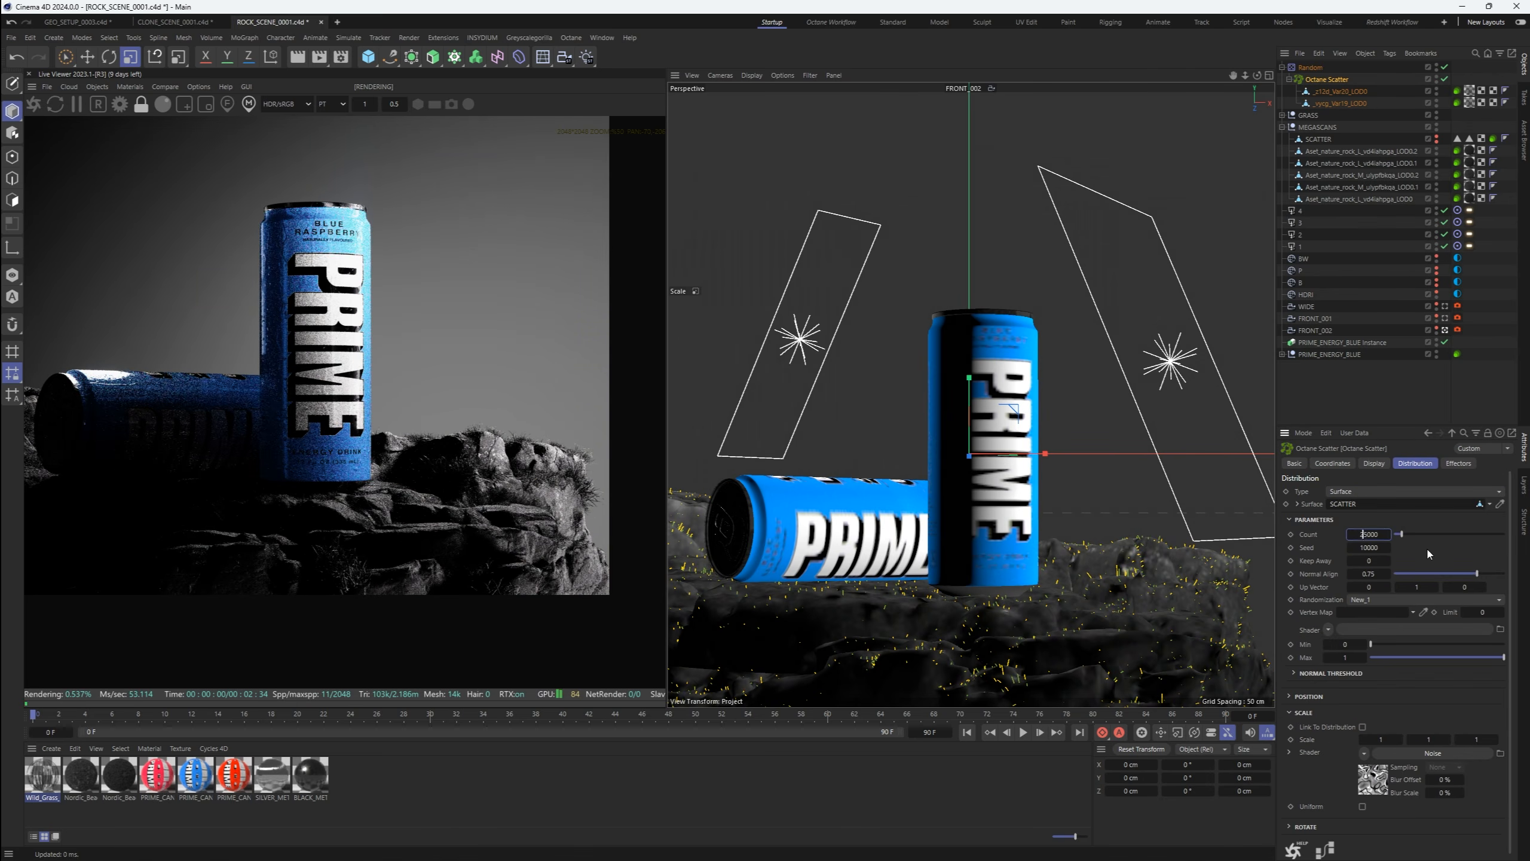
Set the seed of the scatter's noise shader to 222
{"action": "left_click", "coordinate": [1367, 779]}
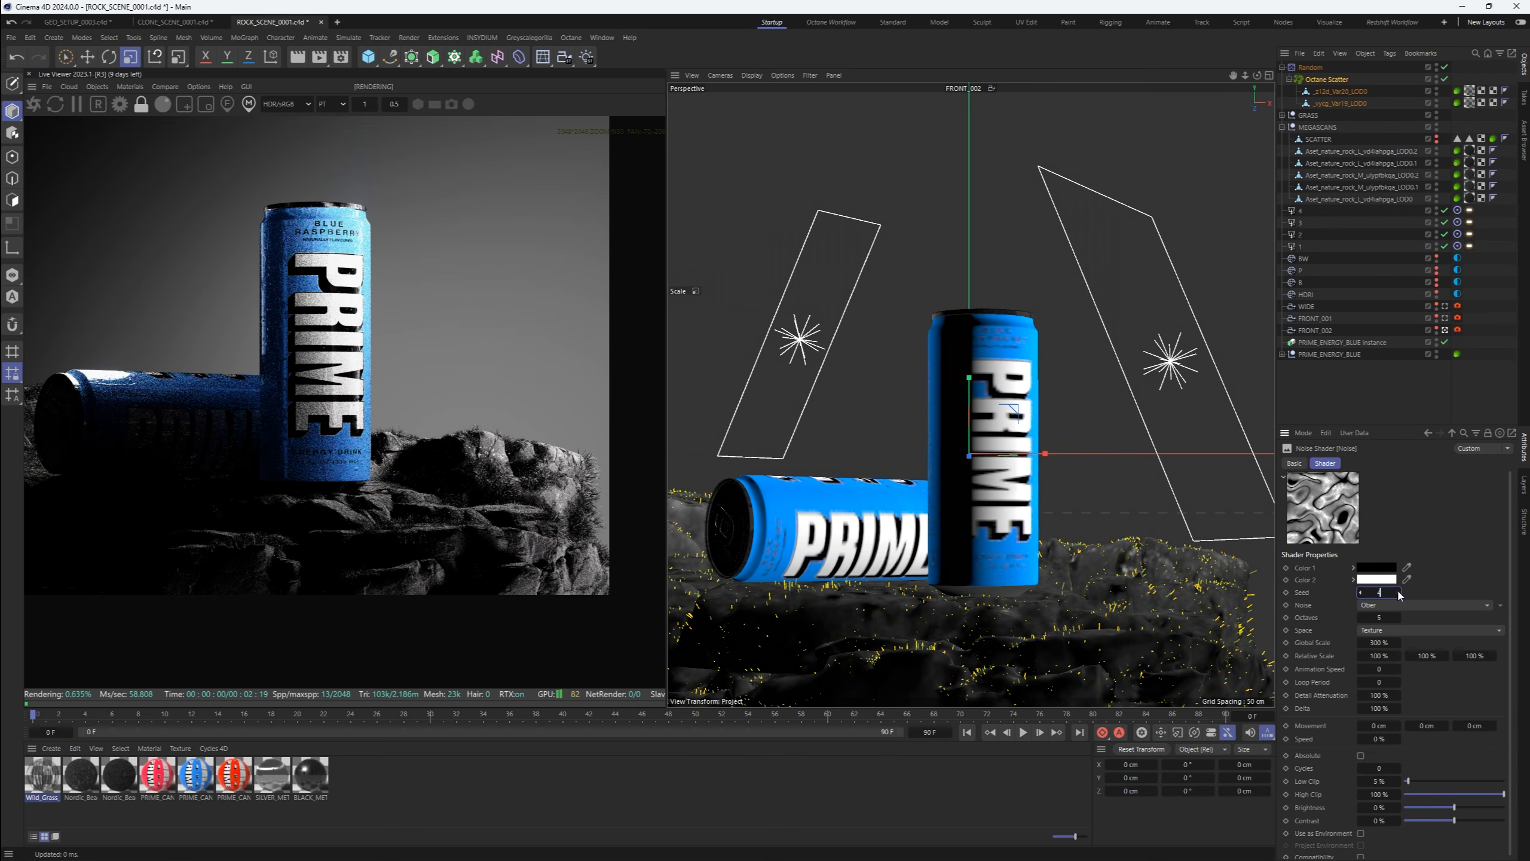
{"action": "left_click", "coordinate": [1379, 592]}
{"action": "type", "text": "222"}
{"action": "key", "text": "Return"}
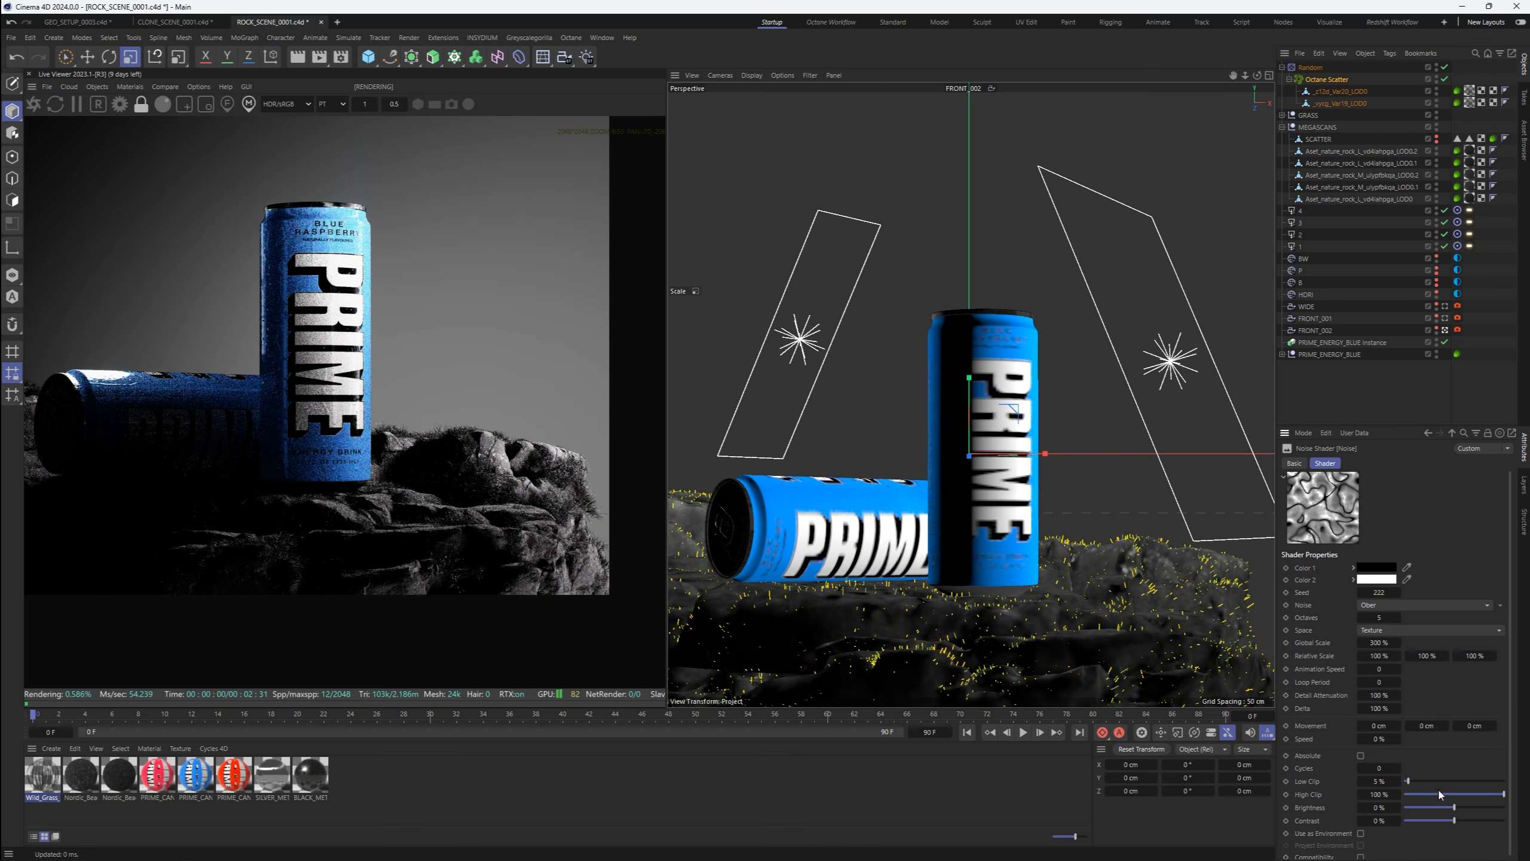
Set the noise shader's low clip to 6%, high clip to 95%, global scale to 200% and noise type to Luka
{"action": "left_click_drag", "start_coordinate": [1408, 782], "coordinate": [1500, 795]}
{"action": "left_click", "coordinate": [1379, 642]}
{"action": "type", "text": "200"}
{"action": "key", "text": "Return"}
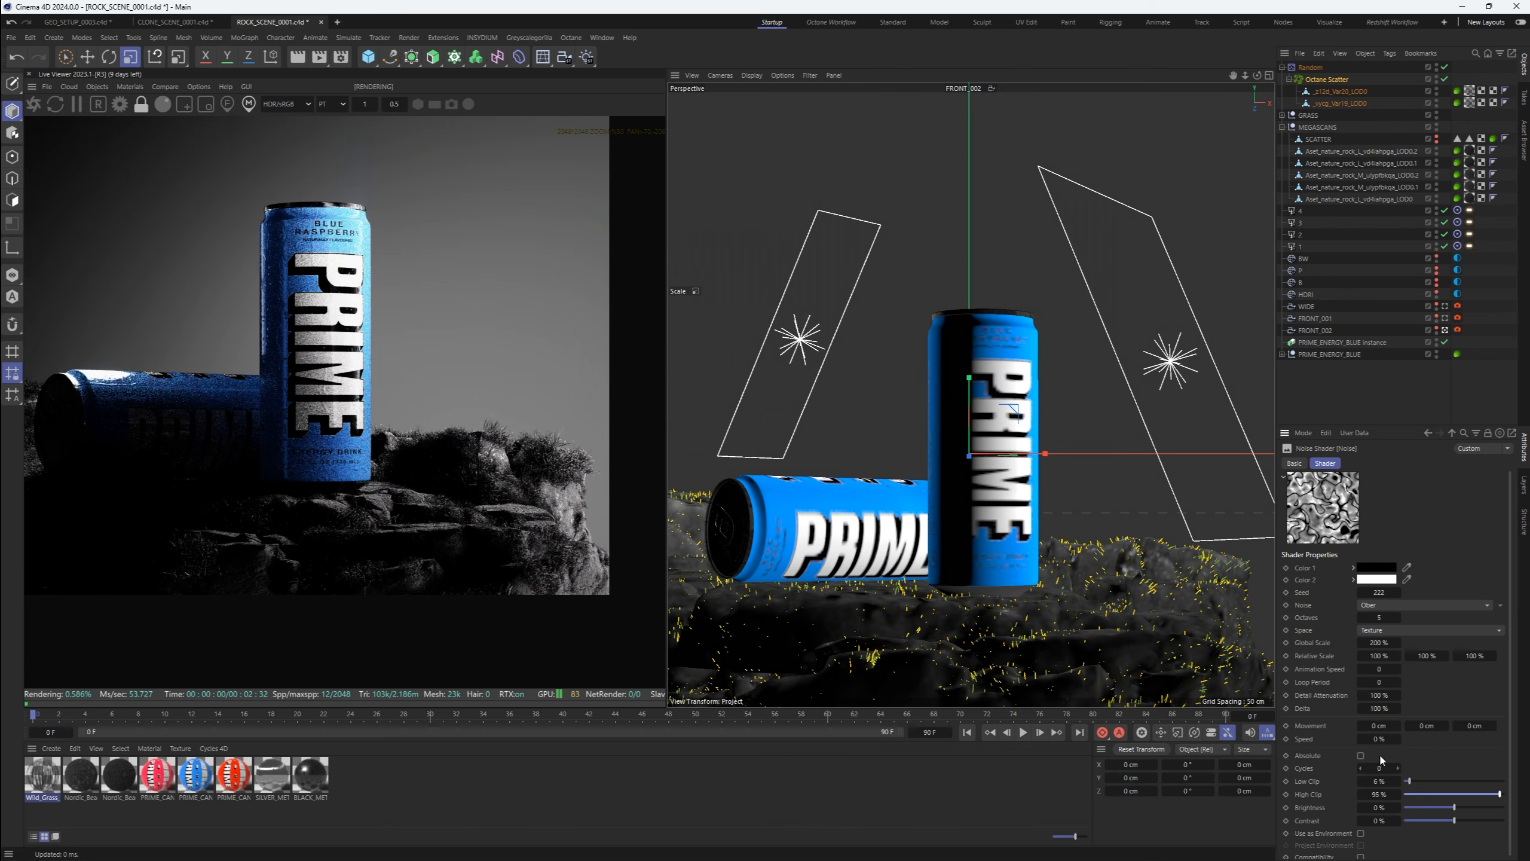
{"action": "left_click", "coordinate": [1385, 605]}
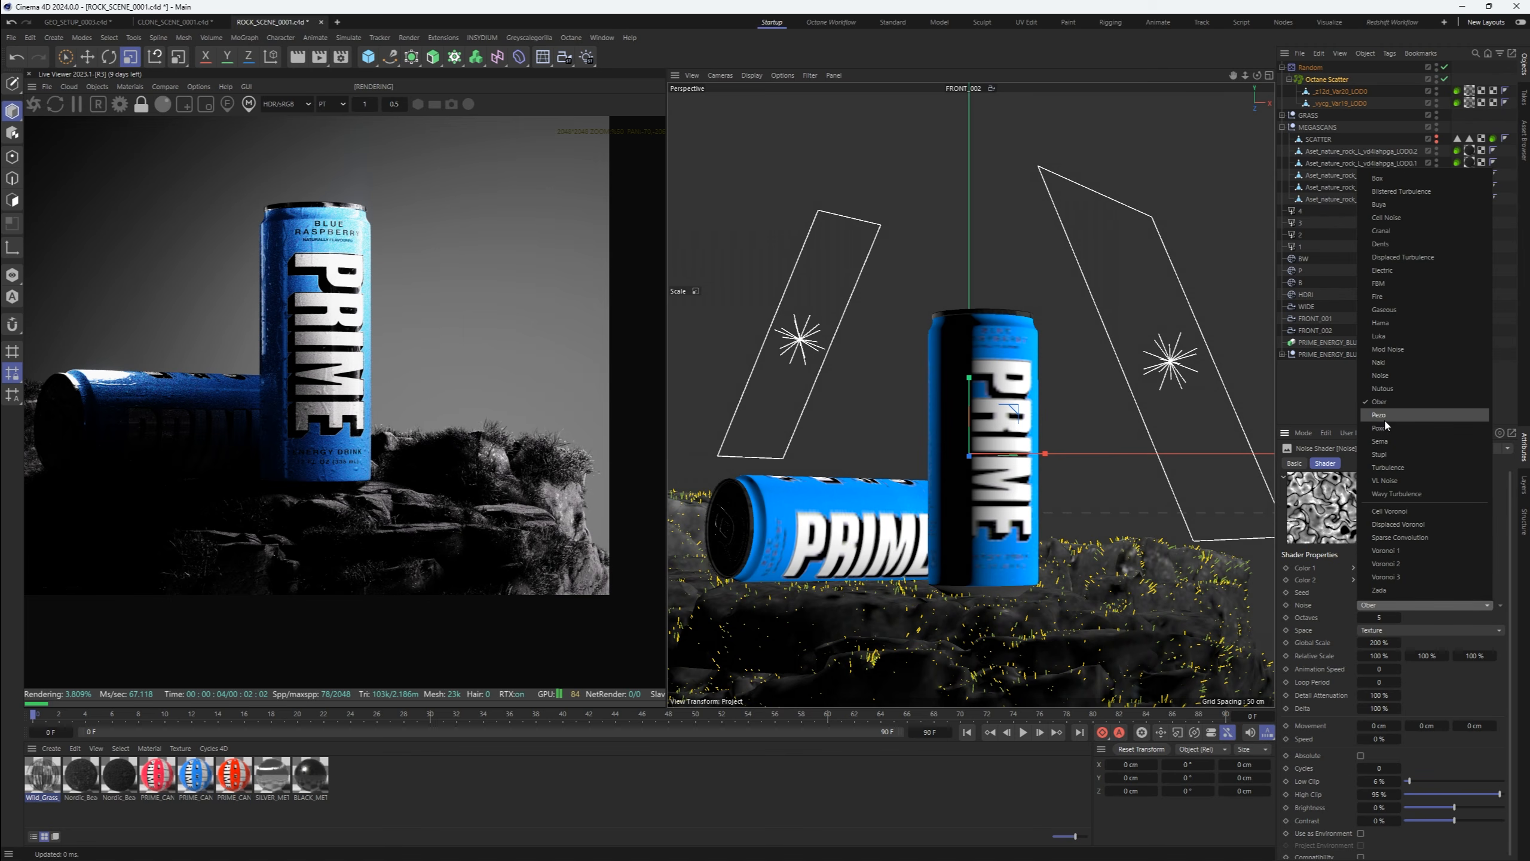
{"action": "left_click", "coordinate": [1385, 336]}
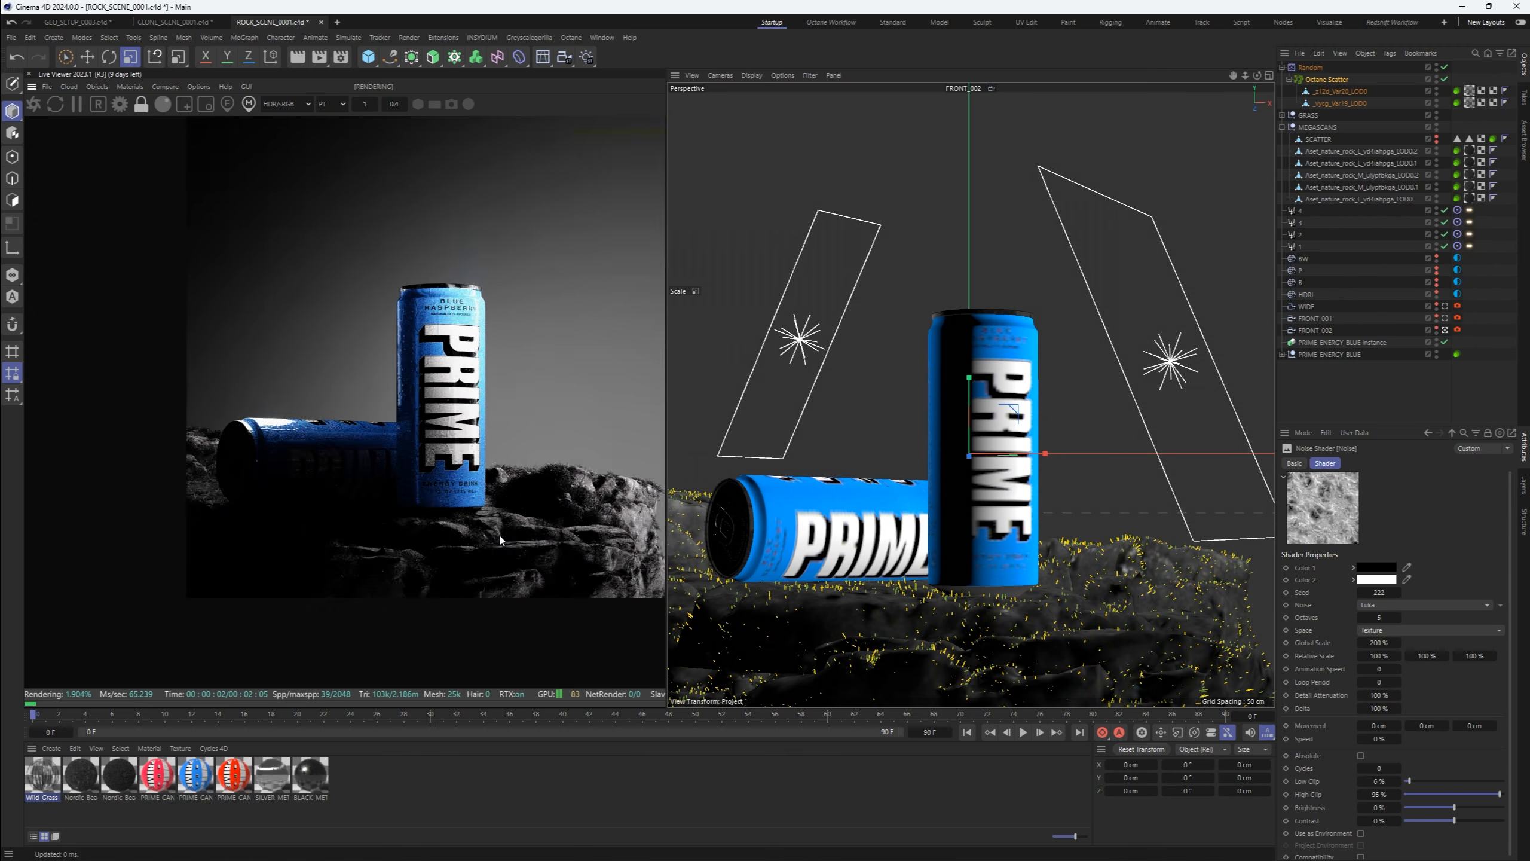
Move the Var18 and Var6 grass variants from the GRASS group into the Octane Scatter
{"action": "left_click", "coordinate": [1282, 115]}
{"action": "left_click_drag", "start_coordinate": [1333, 127], "coordinate": [1337, 99]}
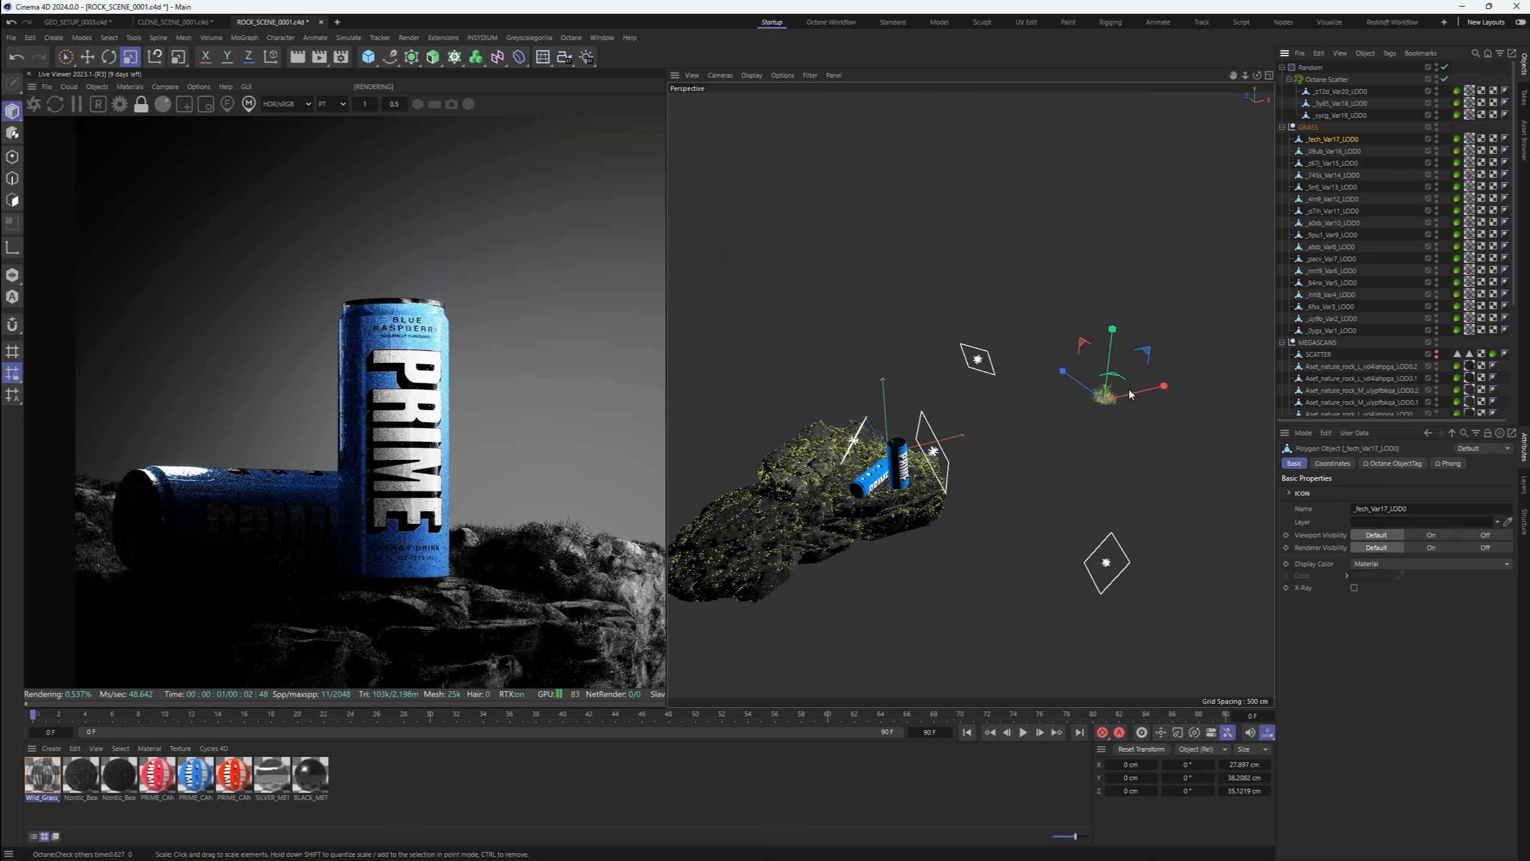
{"action": "key", "text": "e"}
{"action": "left_click", "coordinate": [1333, 234]}
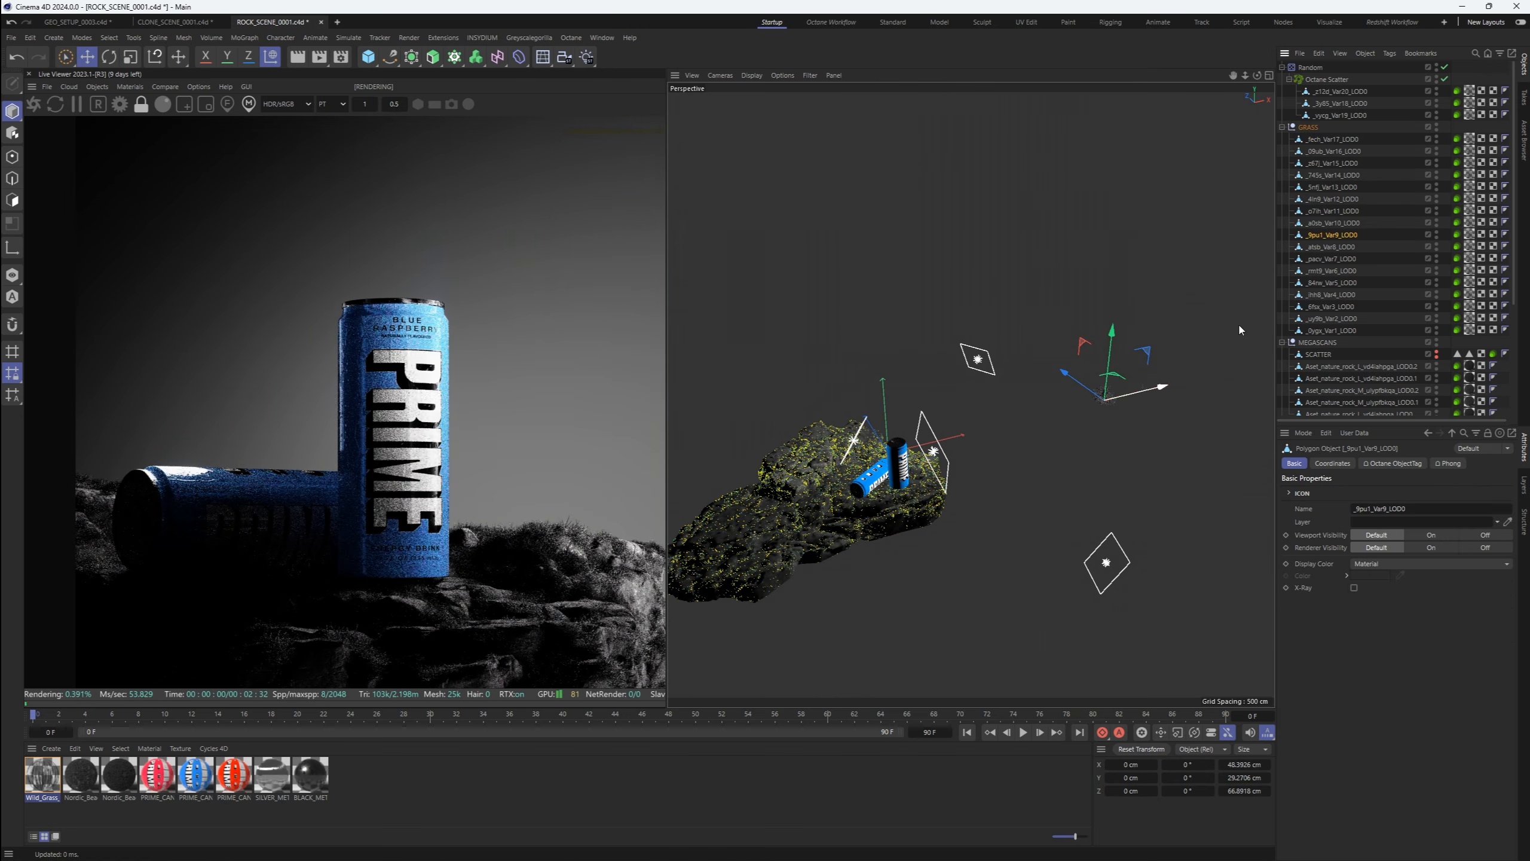
{"action": "left_click", "coordinate": [1323, 271]}
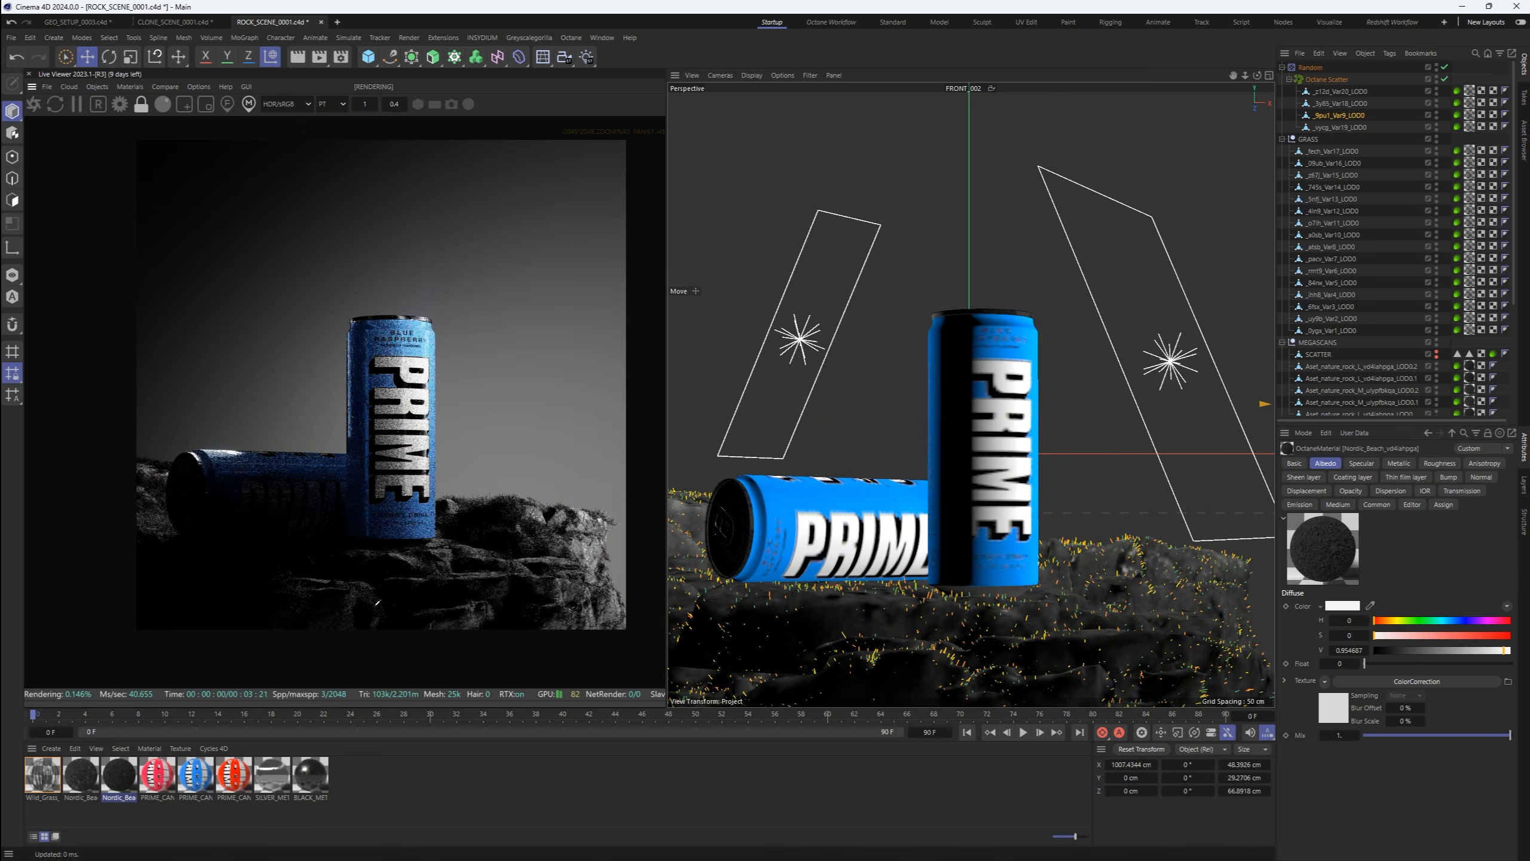
{"action": "key", "text": "ctrl+z"}
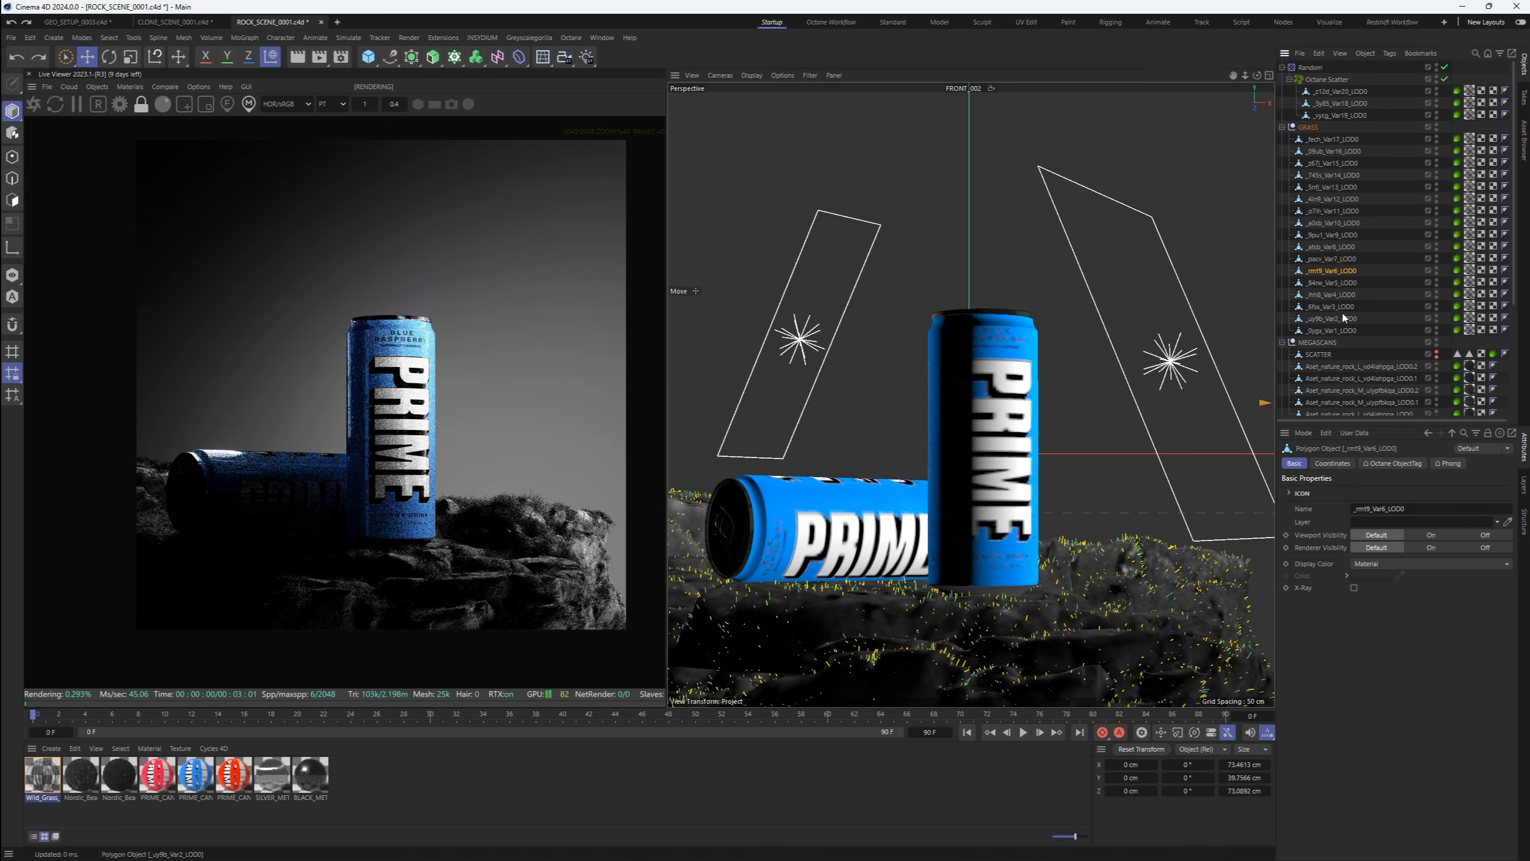
{"action": "key", "text": "ctrl+y"}
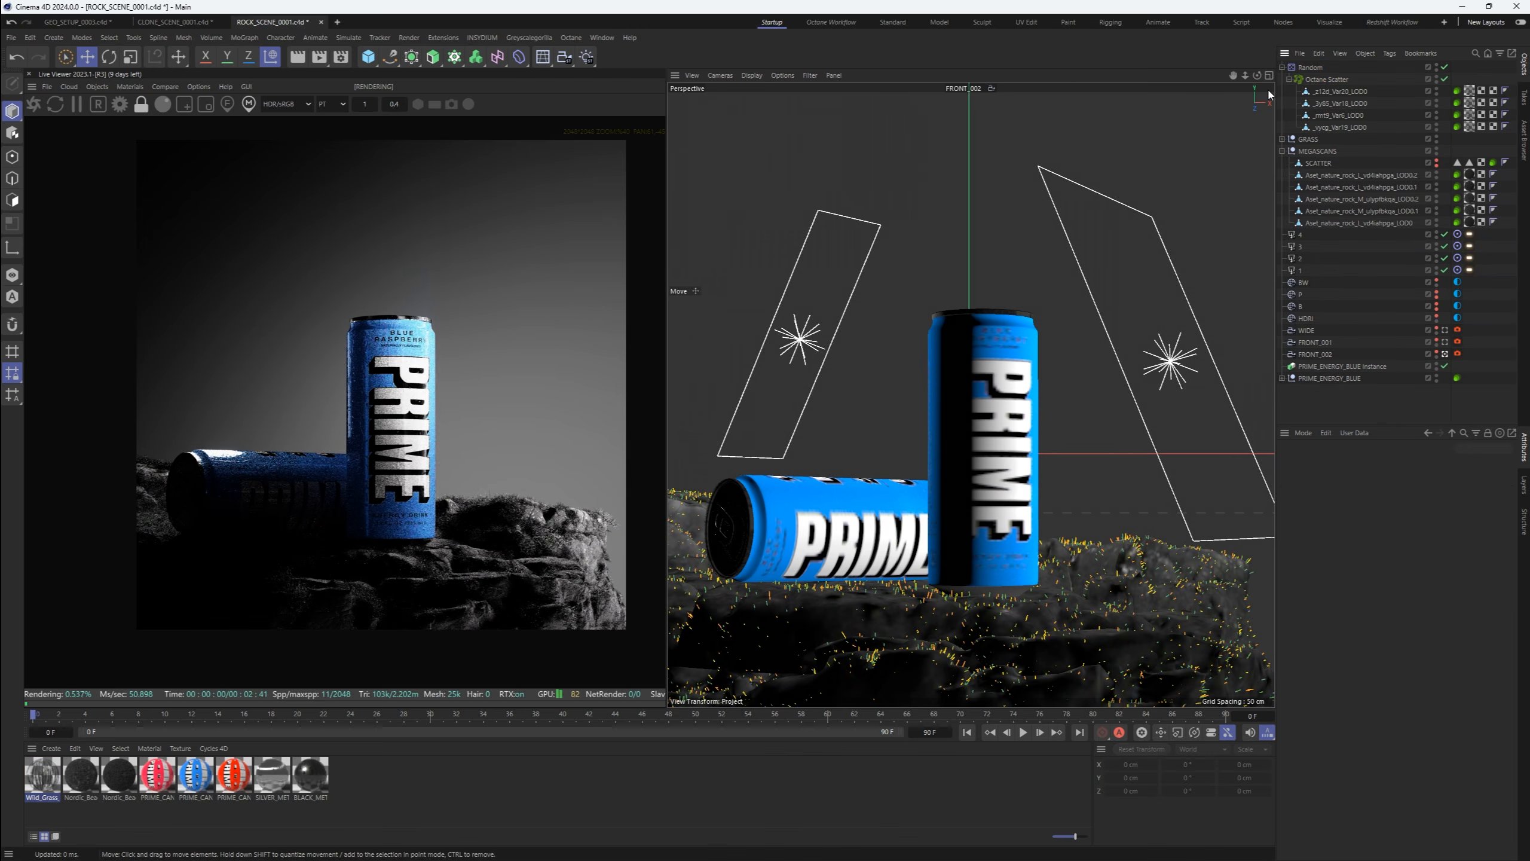
Try thinning the grass with a higher low clip and lower high clip in the noise shader, and undo the changes
{"action": "left_click", "coordinate": [1327, 79]}
{"action": "left_click", "coordinate": [1364, 782]}
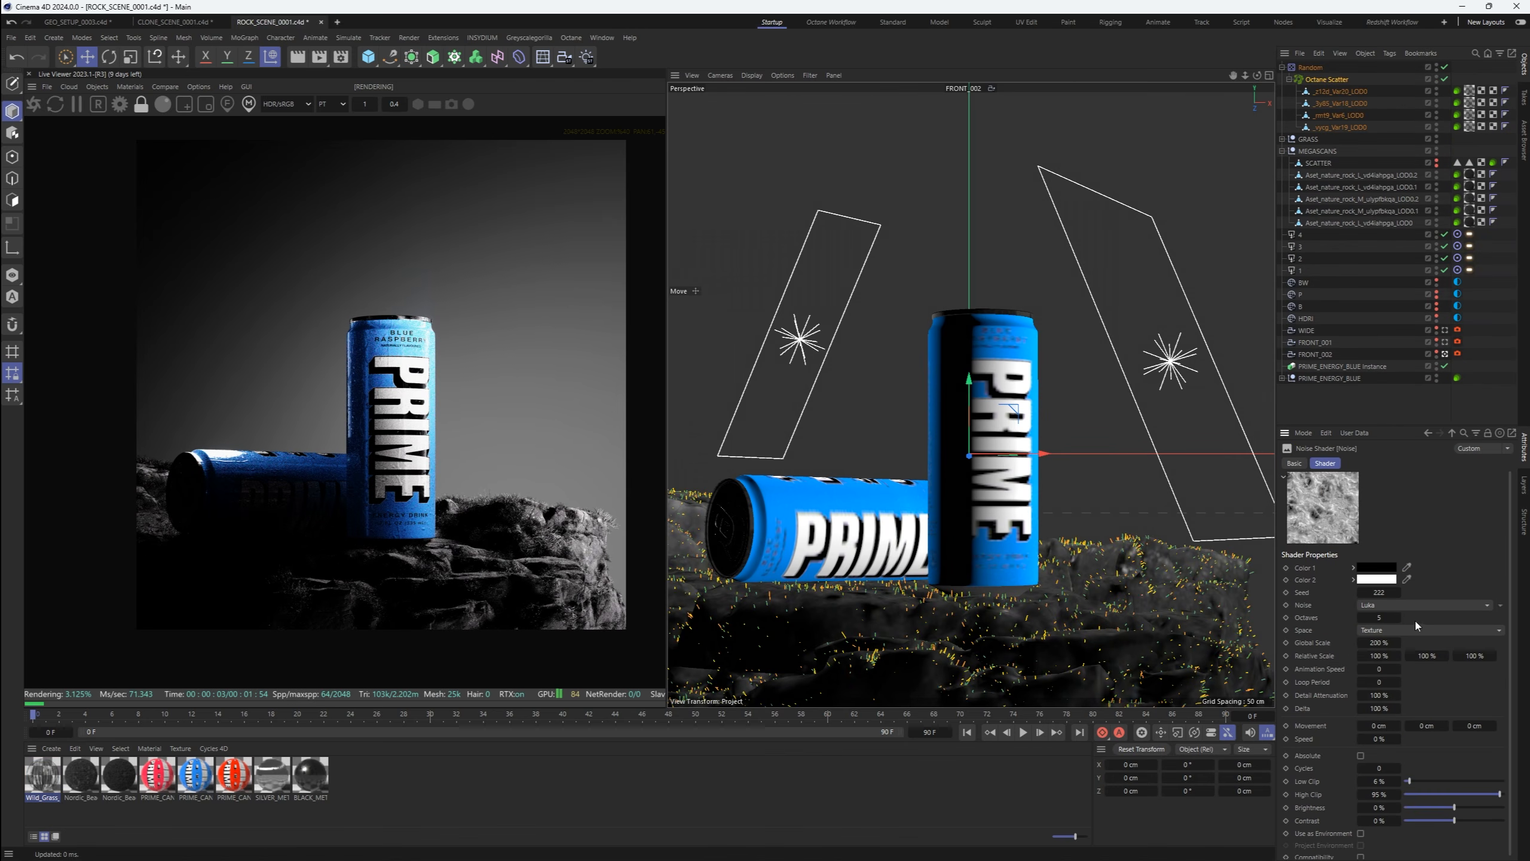
{"action": "left_click_drag", "start_coordinate": [1455, 807], "coordinate": [1431, 782]}
{"action": "left_click_drag", "start_coordinate": [1499, 794], "coordinate": [1461, 797]}
{"action": "left_click_drag", "start_coordinate": [1432, 782], "coordinate": [1459, 782]}
{"action": "key", "text": "ctrl+z"}
{"action": "key", "text": "ctrl+z"}
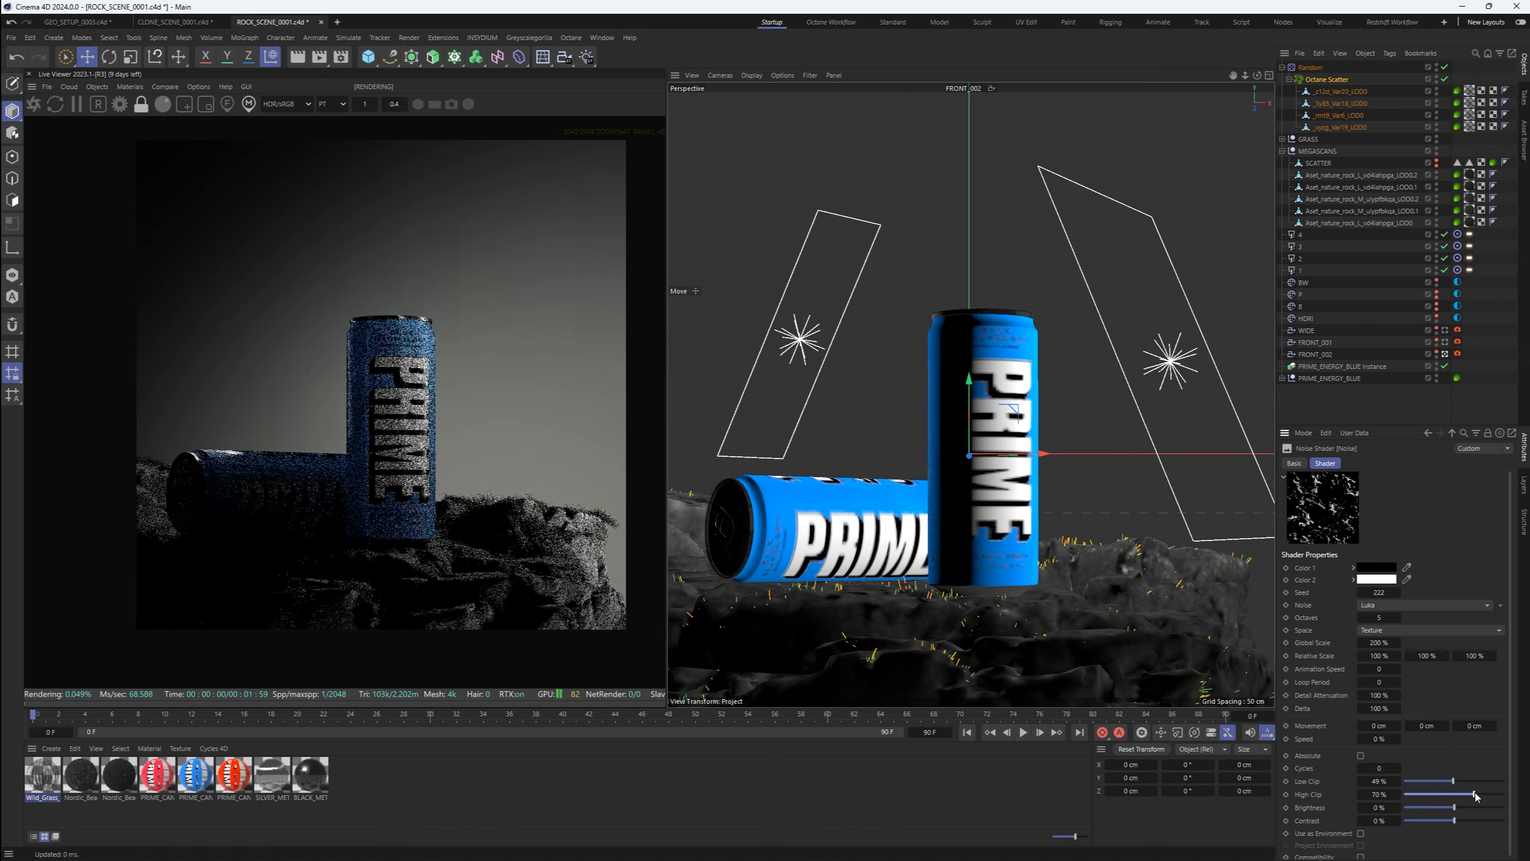
{"action": "key", "text": "ctrl+z"}
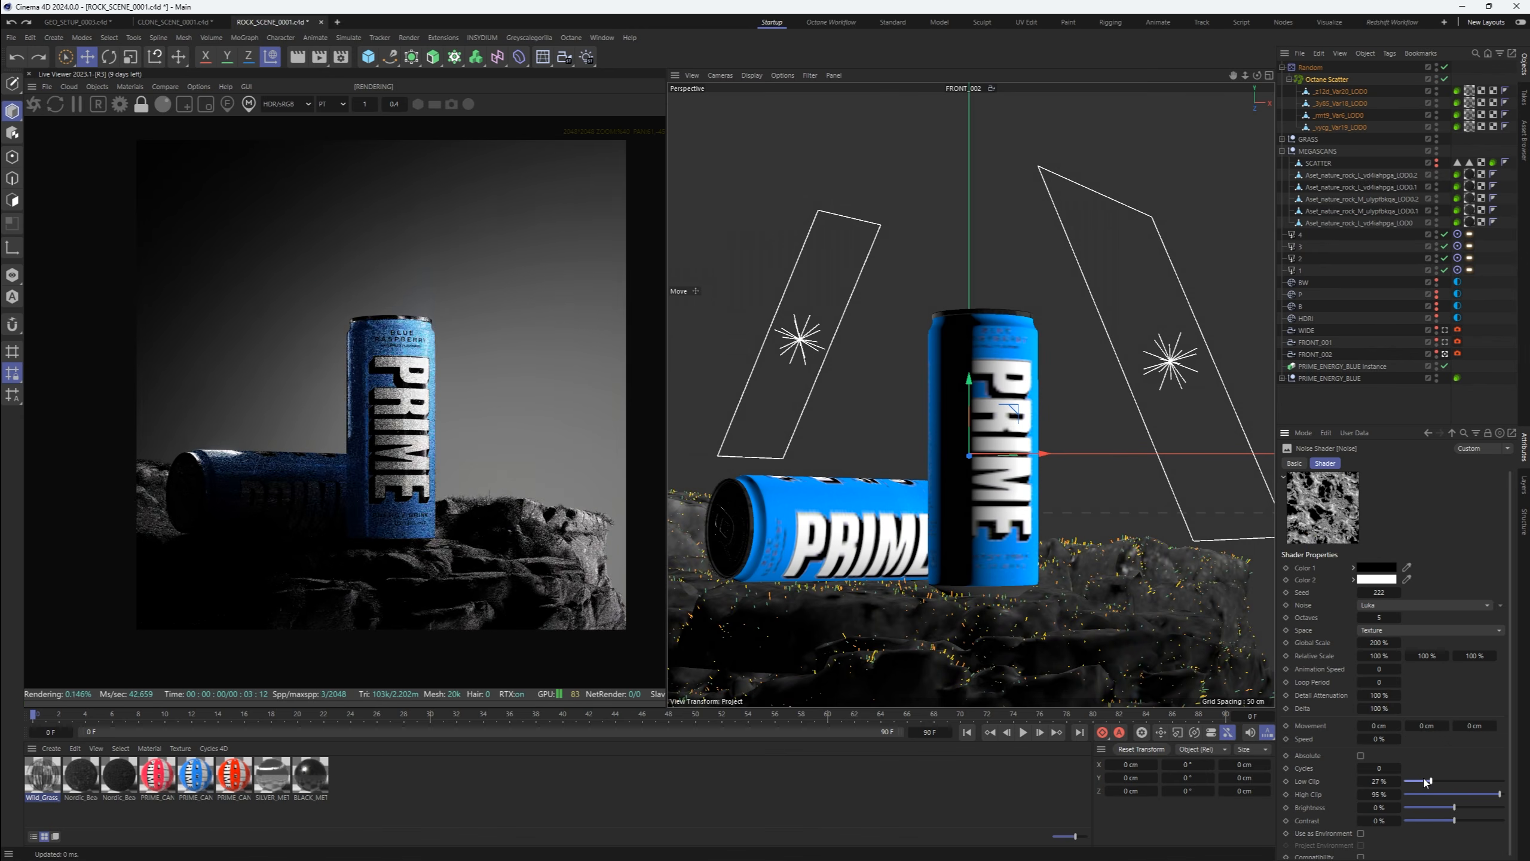
{"action": "key", "text": "ctrl+y"}
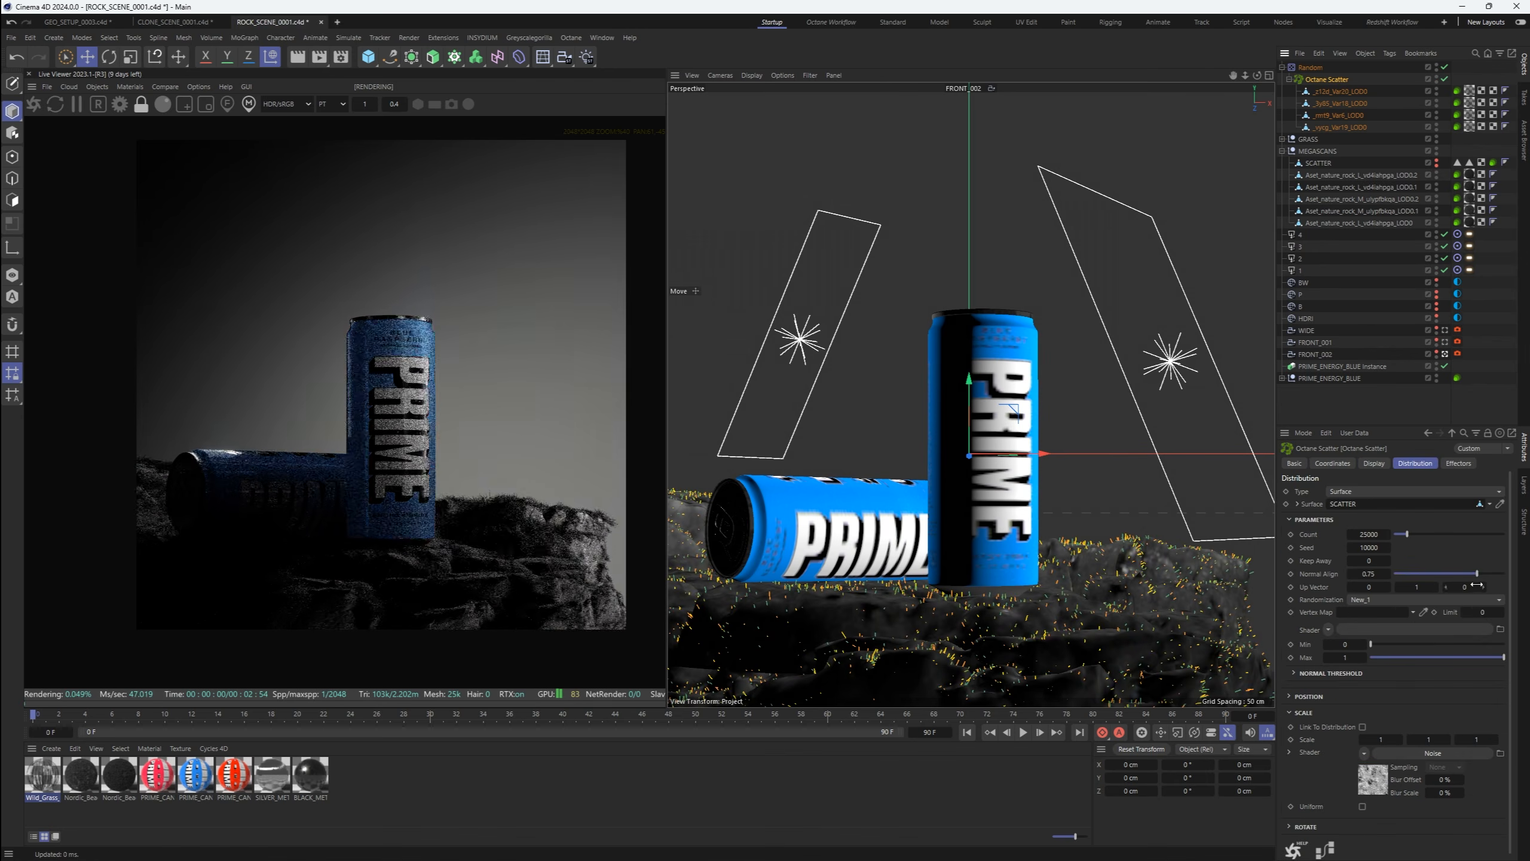
Put the Var6 grass back under the Octane Scatter, set the scatter seed to 9996 and check the render
{"action": "left_click_drag", "start_coordinate": [1312, 145], "coordinate": [1333, 117]}
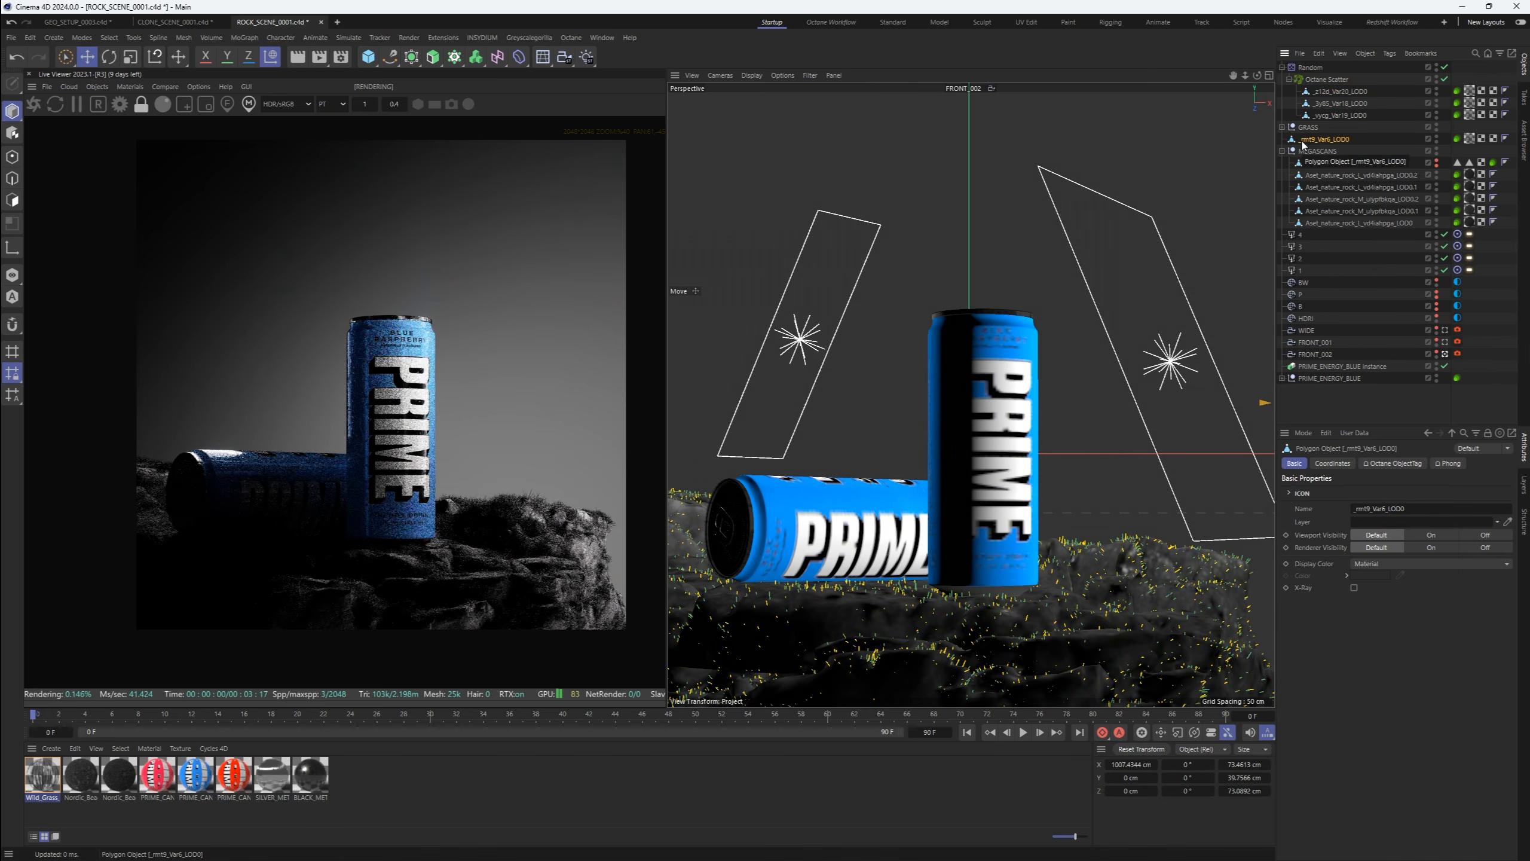
{"action": "left_click", "coordinate": [1351, 548]}
{"action": "left_click", "coordinate": [1351, 548]}
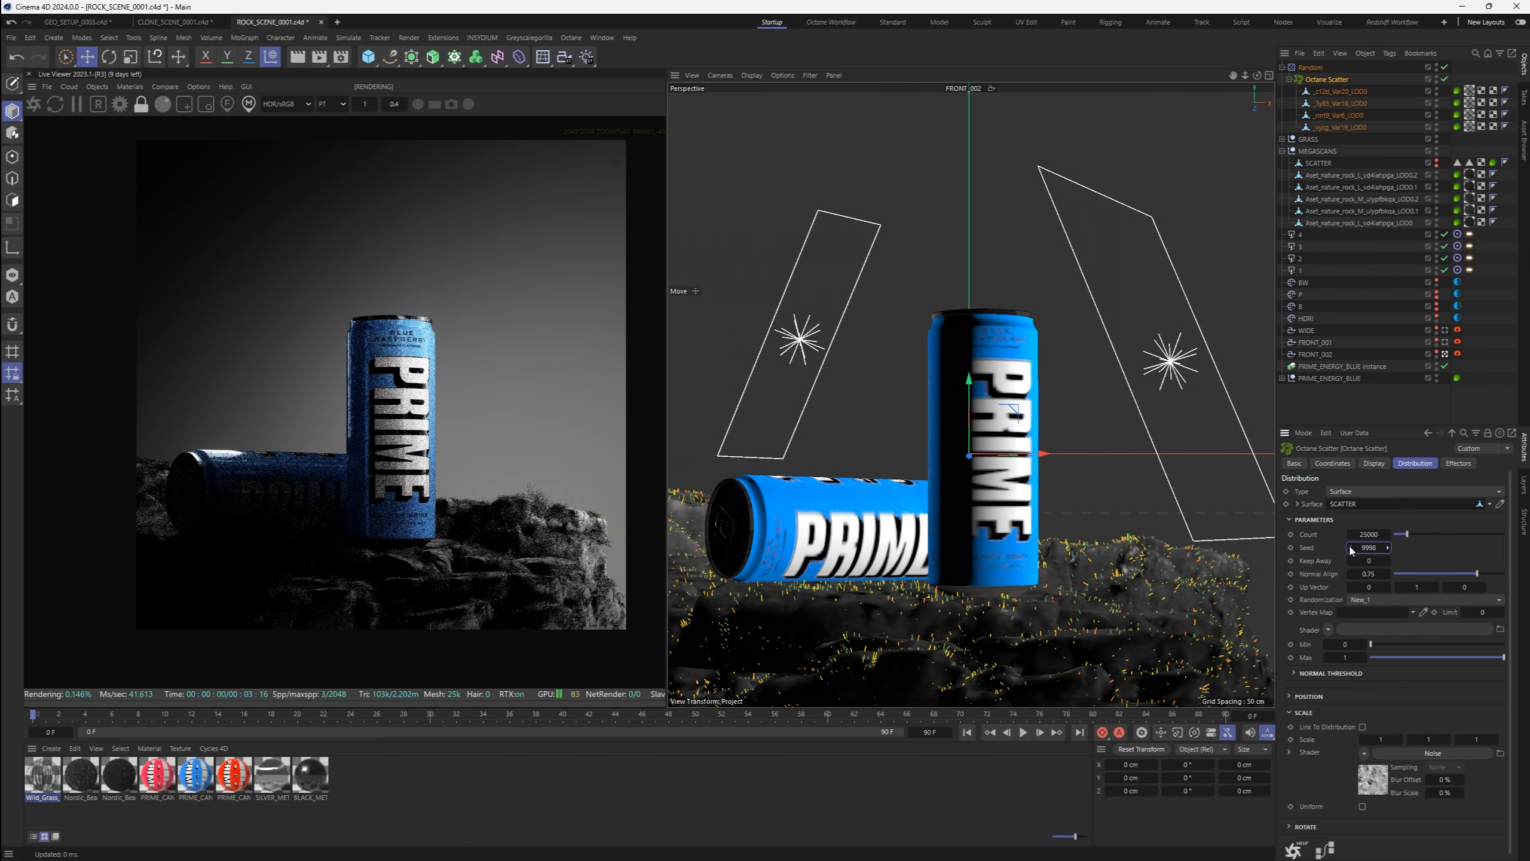
{"action": "left_click", "coordinate": [1351, 547]}
{"action": "left_click", "coordinate": [1351, 548]}
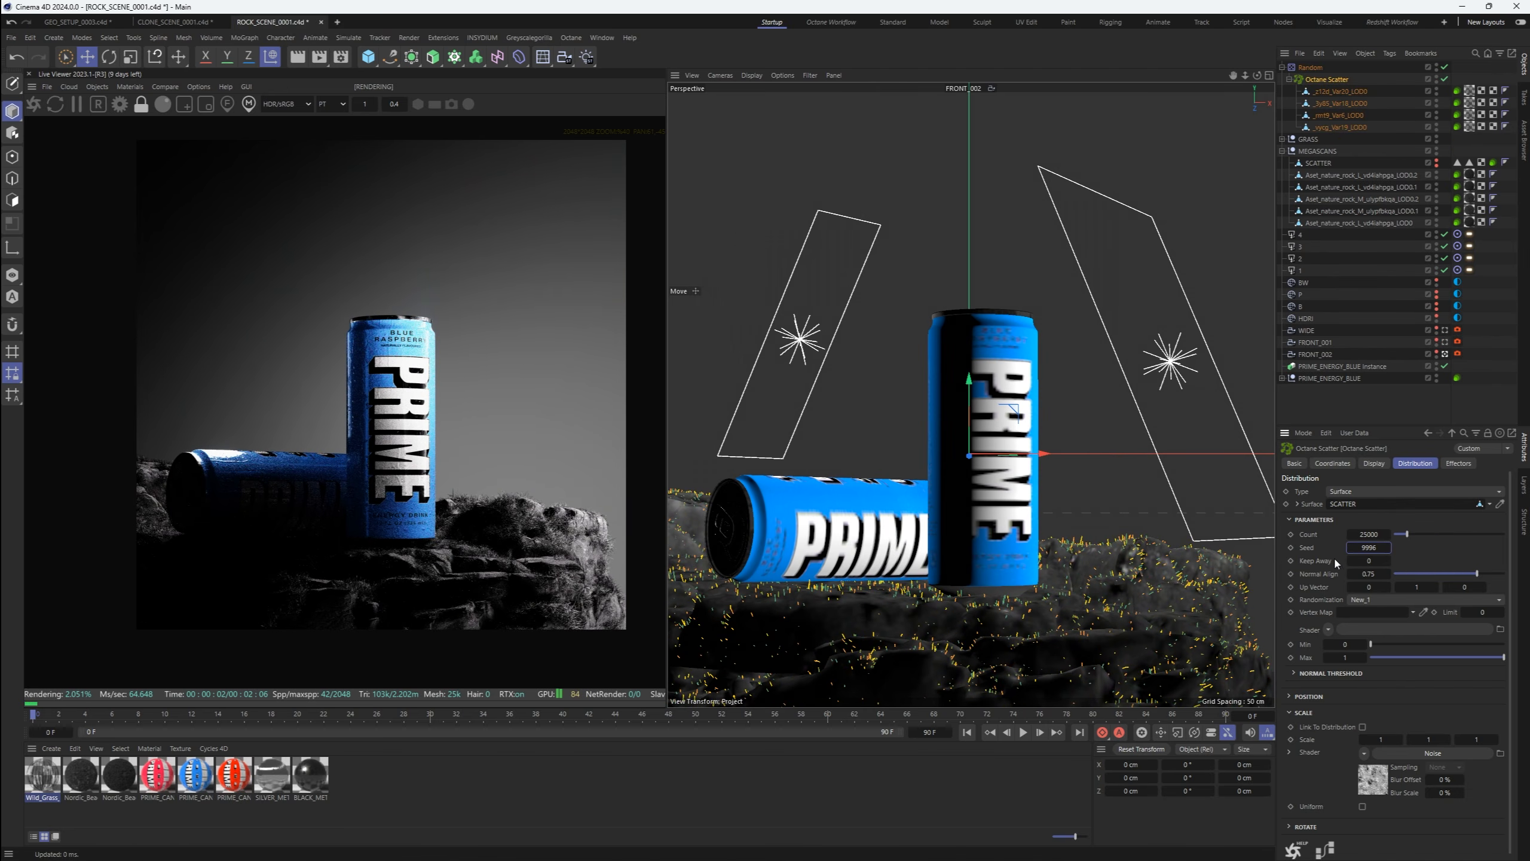
{"action": "left_click", "coordinate": [487, 510]}
{"action": "scroll", "coordinate": [488, 511], "scroll_direction": "up", "scroll_amount": 4}
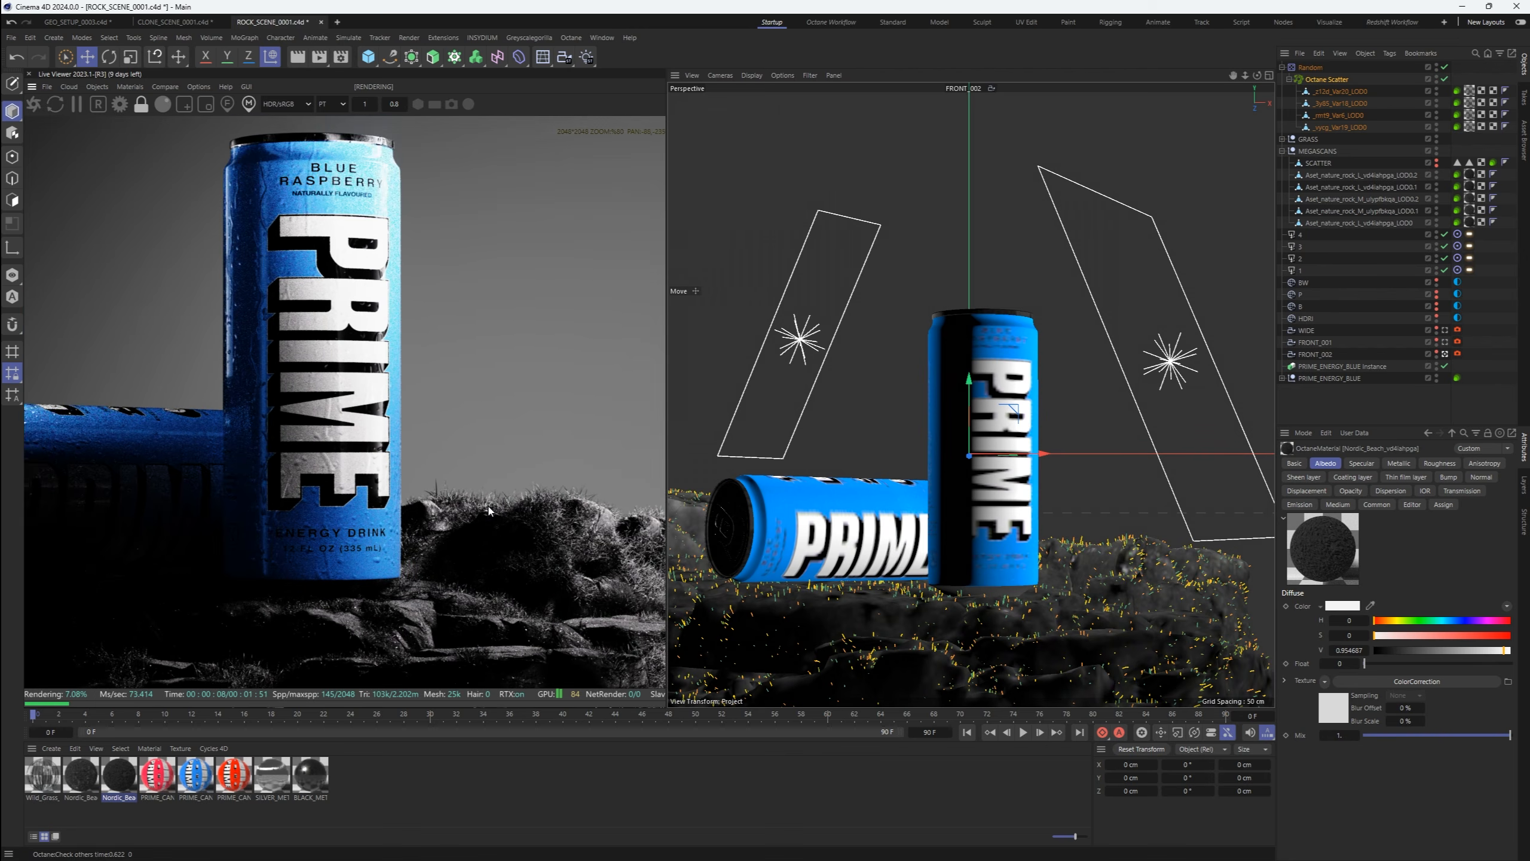
{"action": "scroll", "coordinate": [487, 510], "scroll_direction": "down", "scroll_amount": 5}
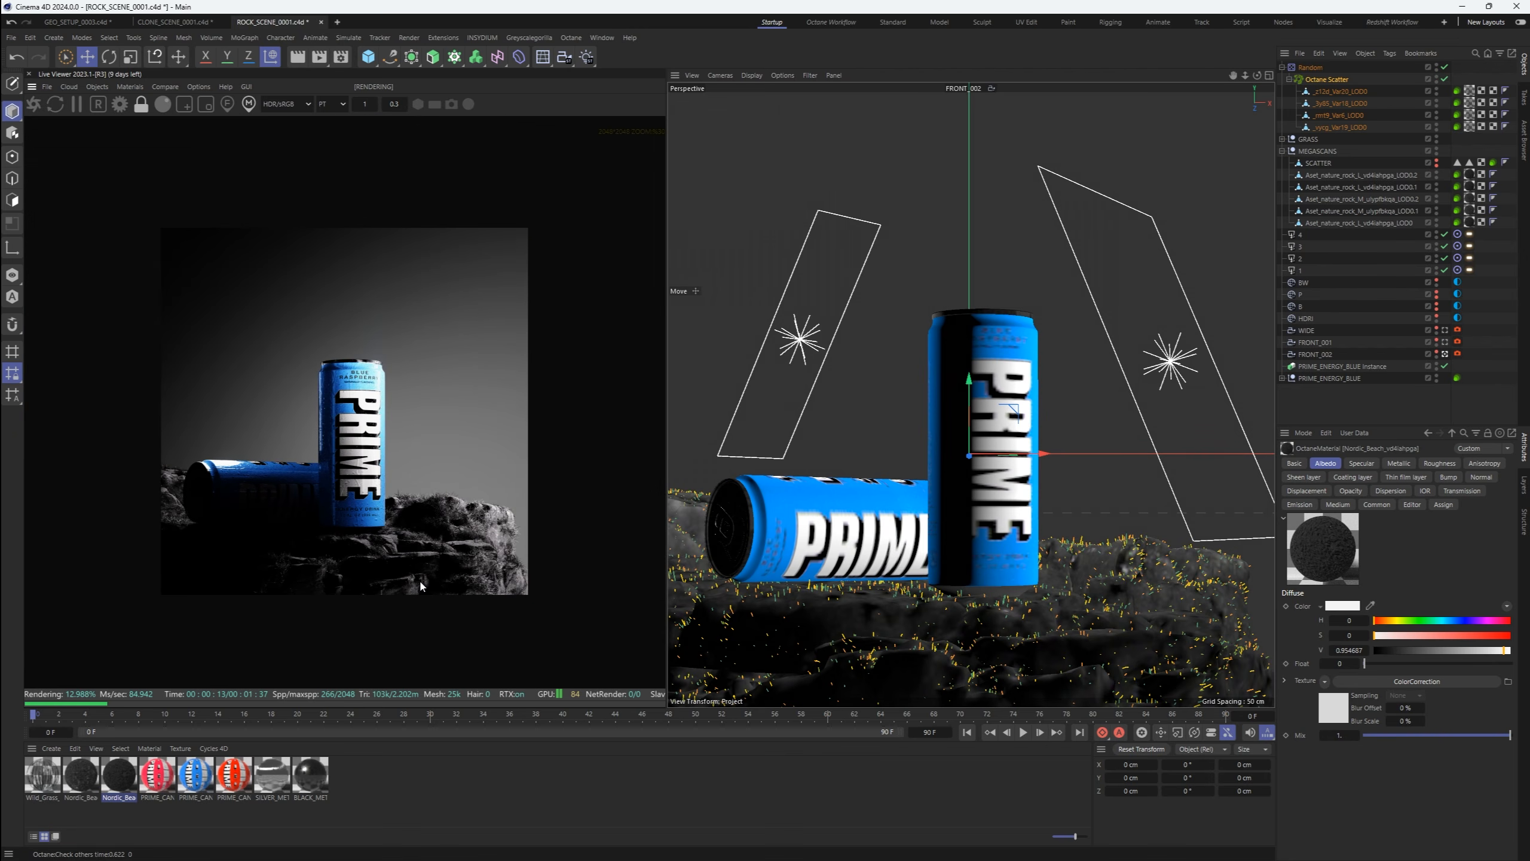
Collapse the Random effector hierarchy and enable the B sky environment for rendering
{"action": "left_click", "coordinate": [1282, 67]}
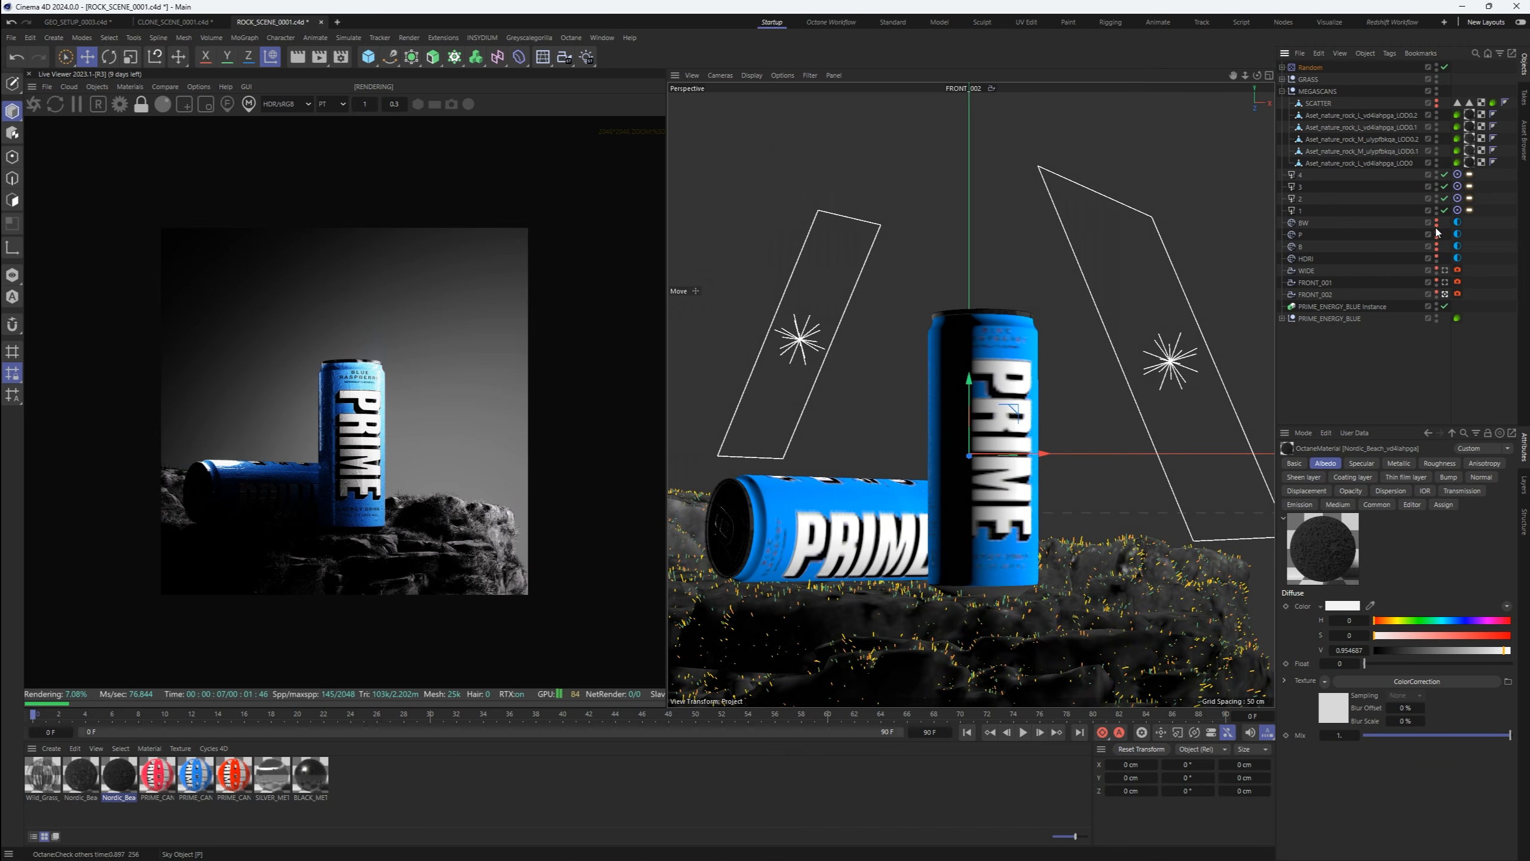
{"action": "left_click", "coordinate": [1436, 248]}
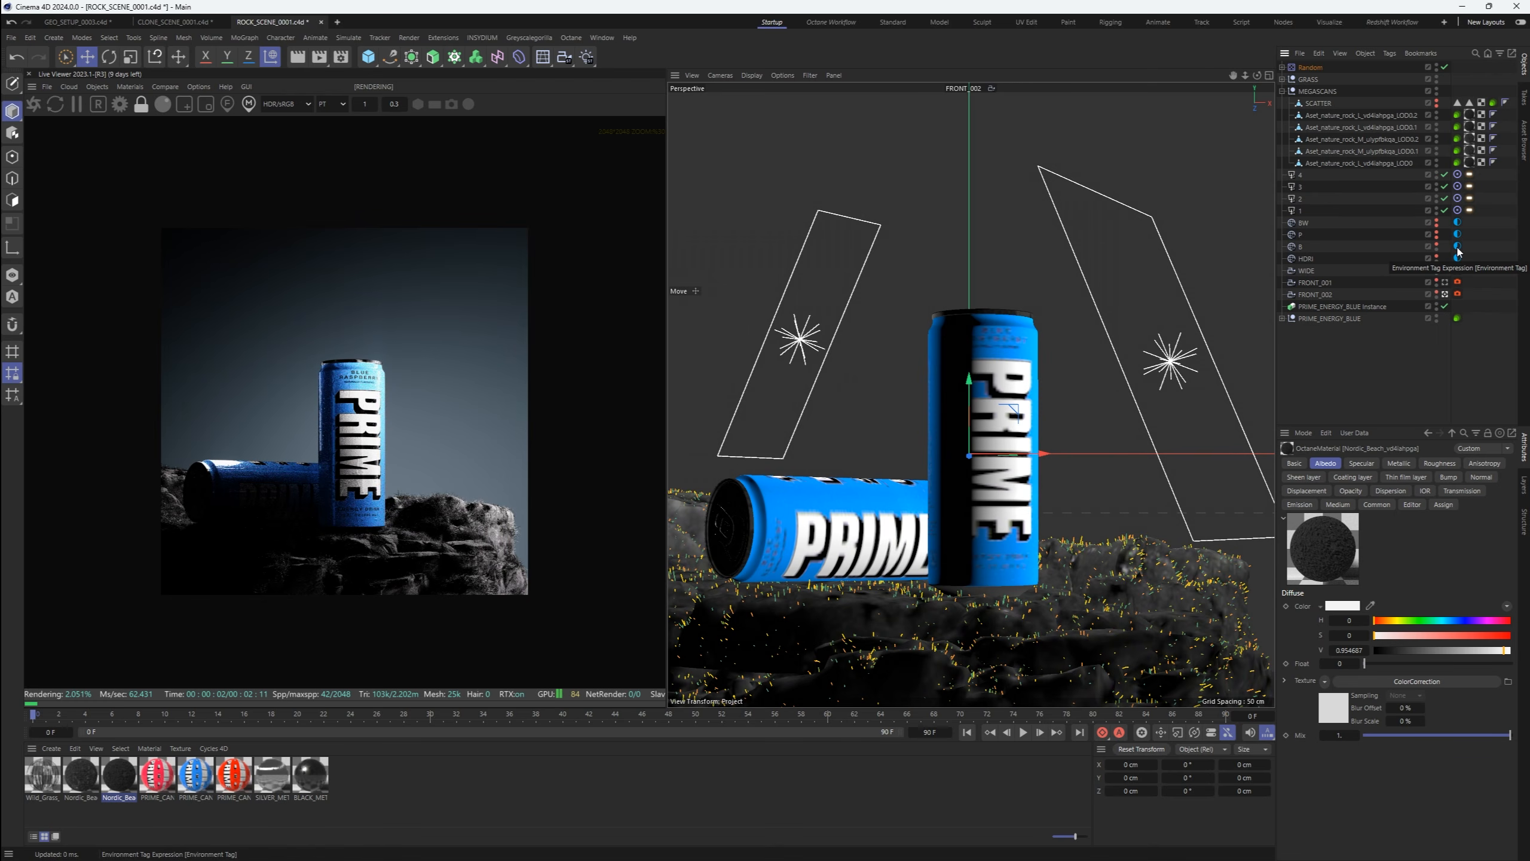
Try a temperature of 10833.33 on light 2 and adjust the temperature of all four Octane lights together
{"action": "left_click", "coordinate": [1470, 197]}
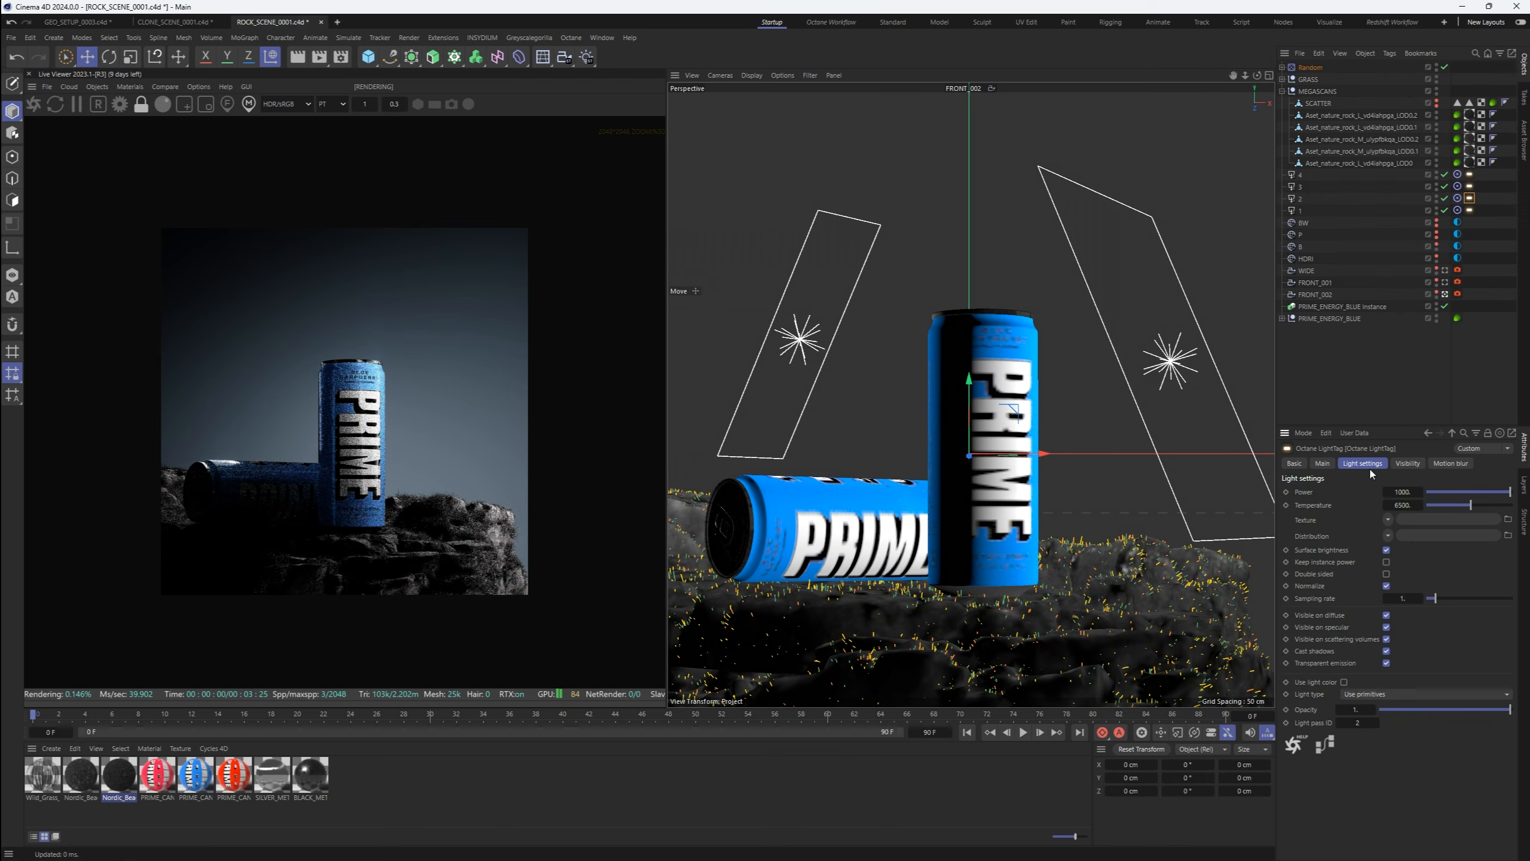
{"action": "scroll", "coordinate": [432, 484], "scroll_direction": "up", "scroll_amount": 2}
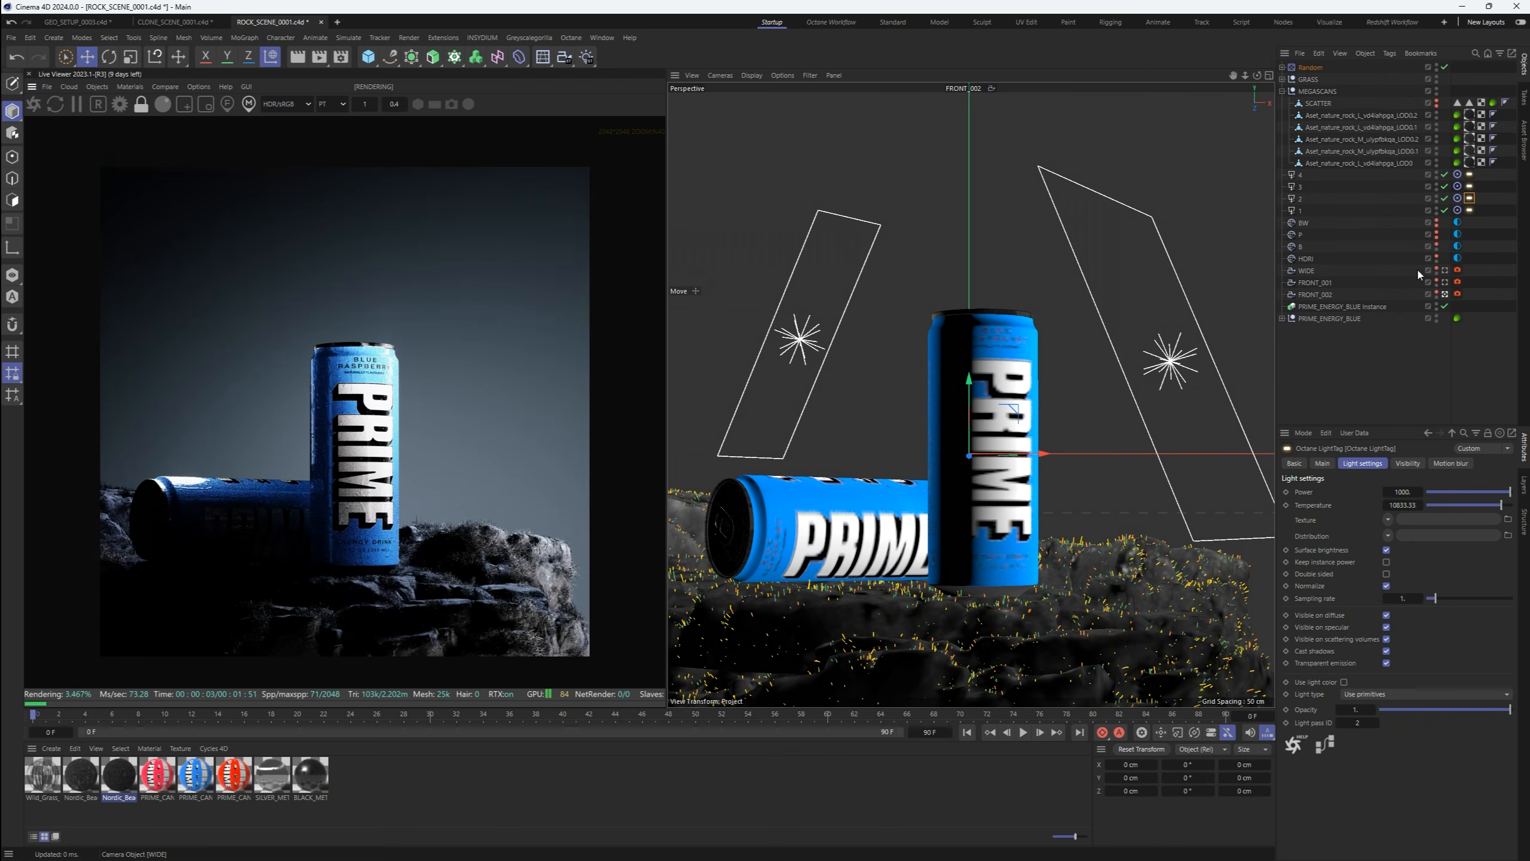
{"action": "left_click", "coordinate": [1449, 199]}
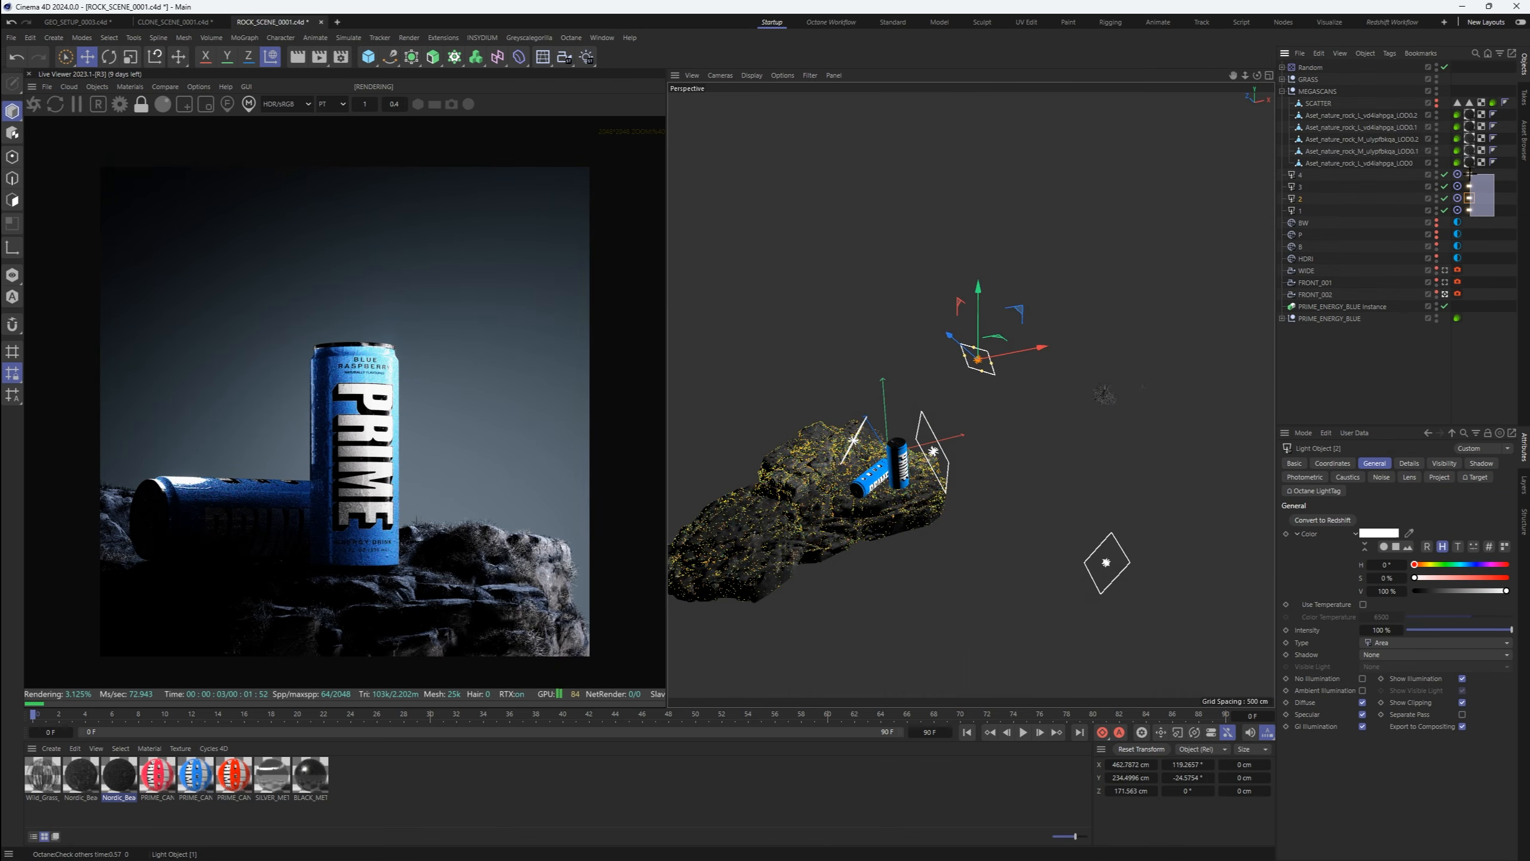
{"action": "left_click_drag", "start_coordinate": [1470, 174], "coordinate": [1471, 175]}
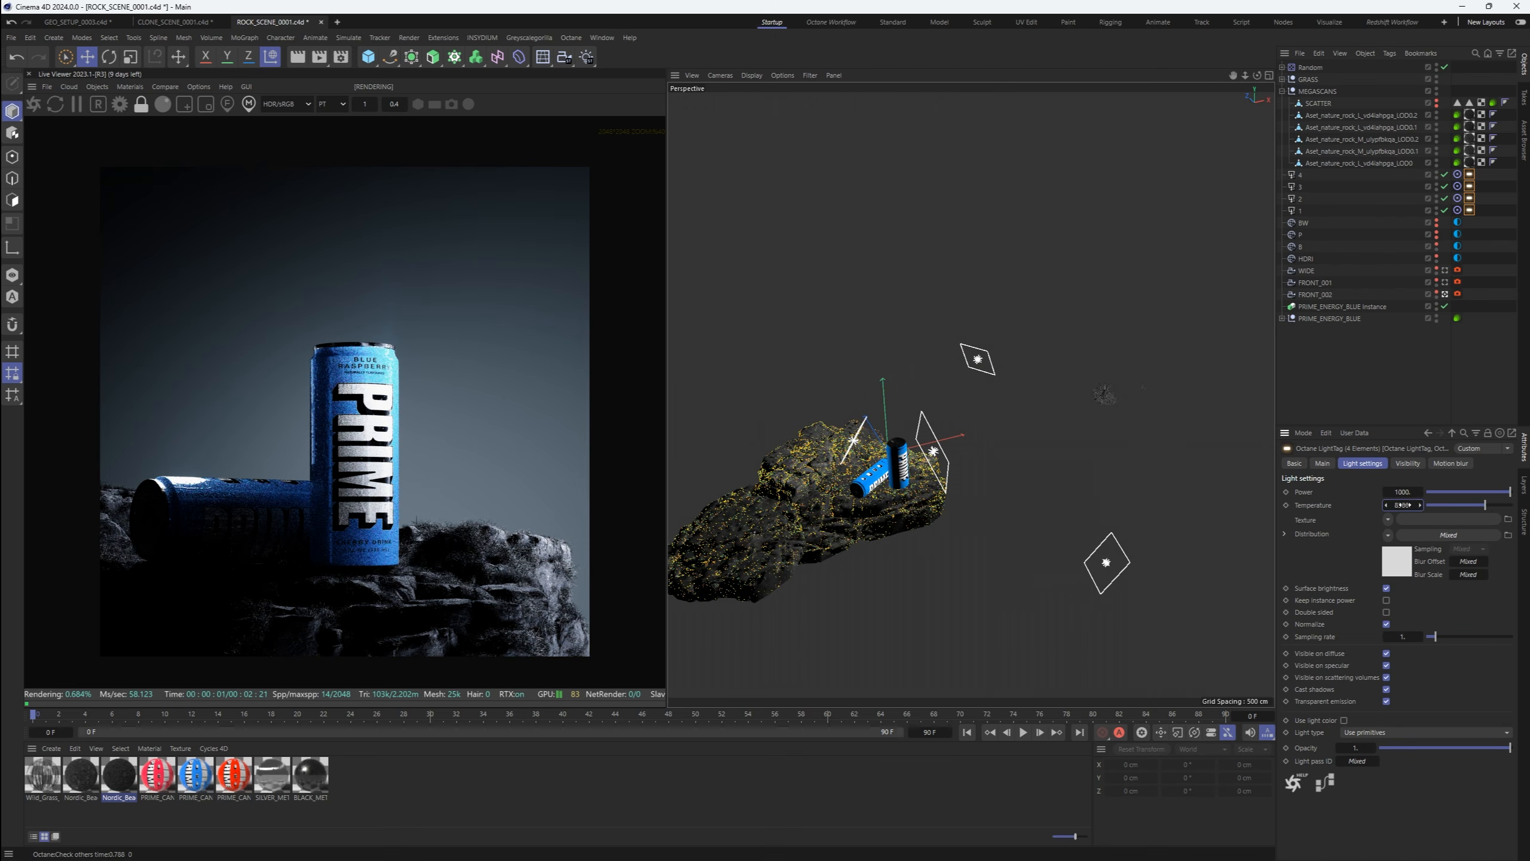
{"action": "left_click", "coordinate": [1374, 413]}
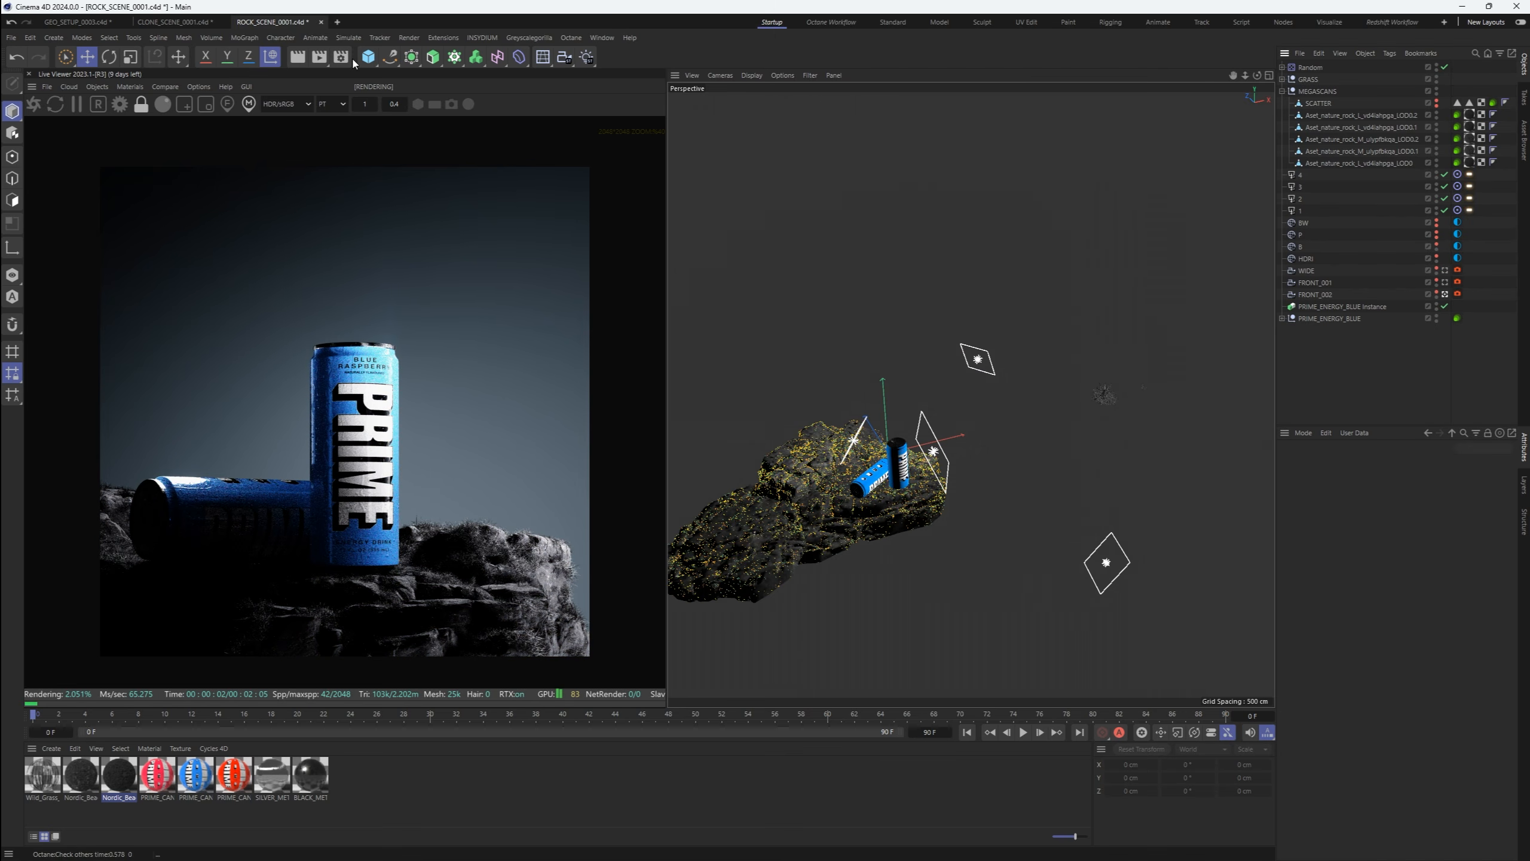
Switch to the WIDE render setting and look through the FRONT_001 camera
{"action": "left_click", "coordinate": [342, 58]}
{"action": "left_click", "coordinate": [358, 268]}
{"action": "left_click", "coordinate": [845, 44]}
{"action": "left_click", "coordinate": [1445, 282]}
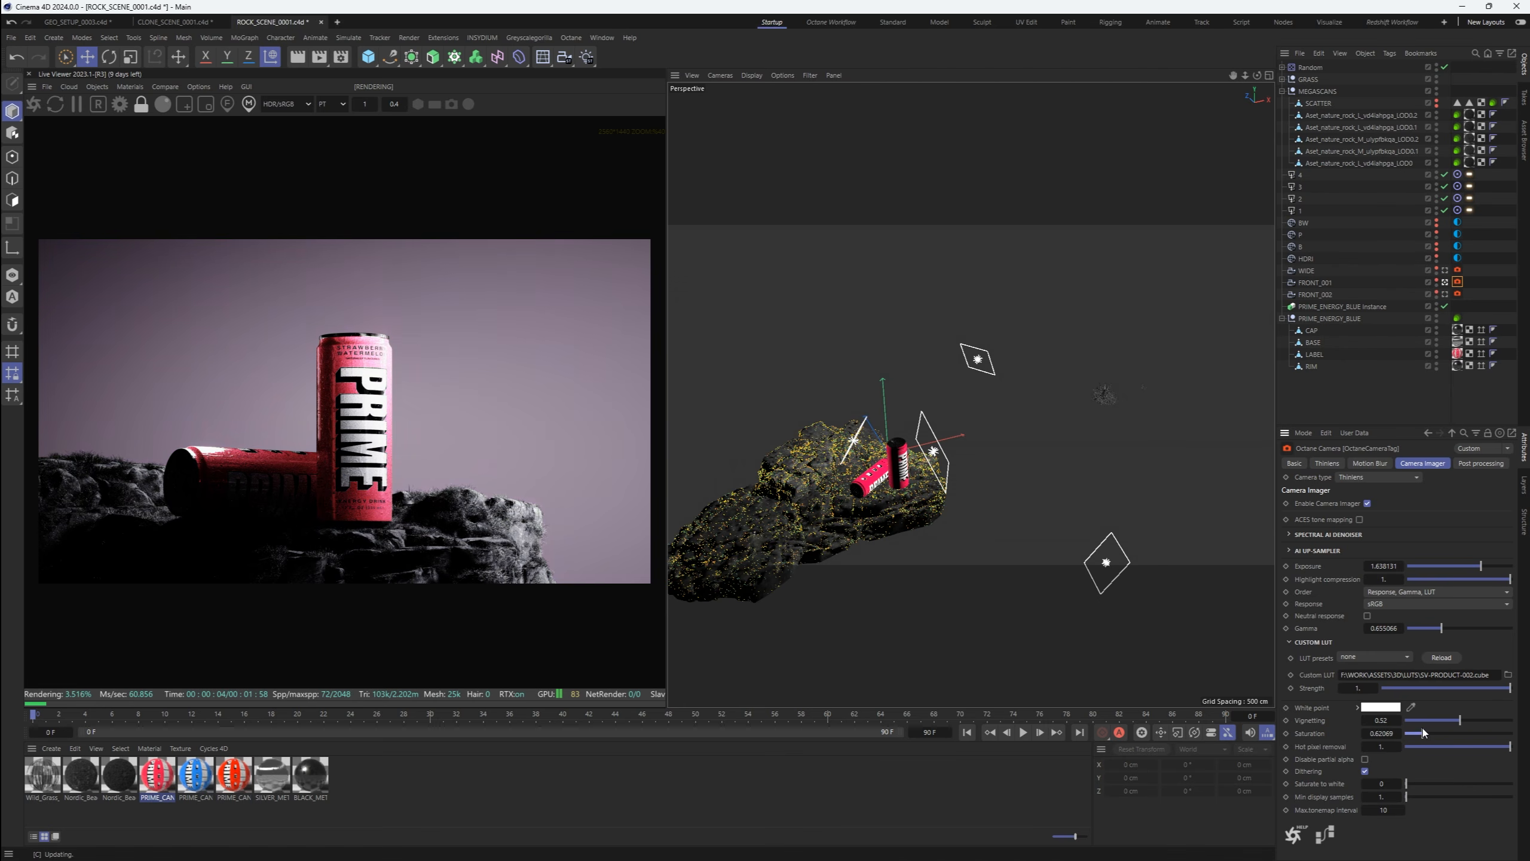
Disable the P sky and enable the BW sky for rendering
{"action": "left_click", "coordinate": [1486, 291]}
{"action": "left_click", "coordinate": [1437, 237]}
{"action": "left_click", "coordinate": [1437, 224]}
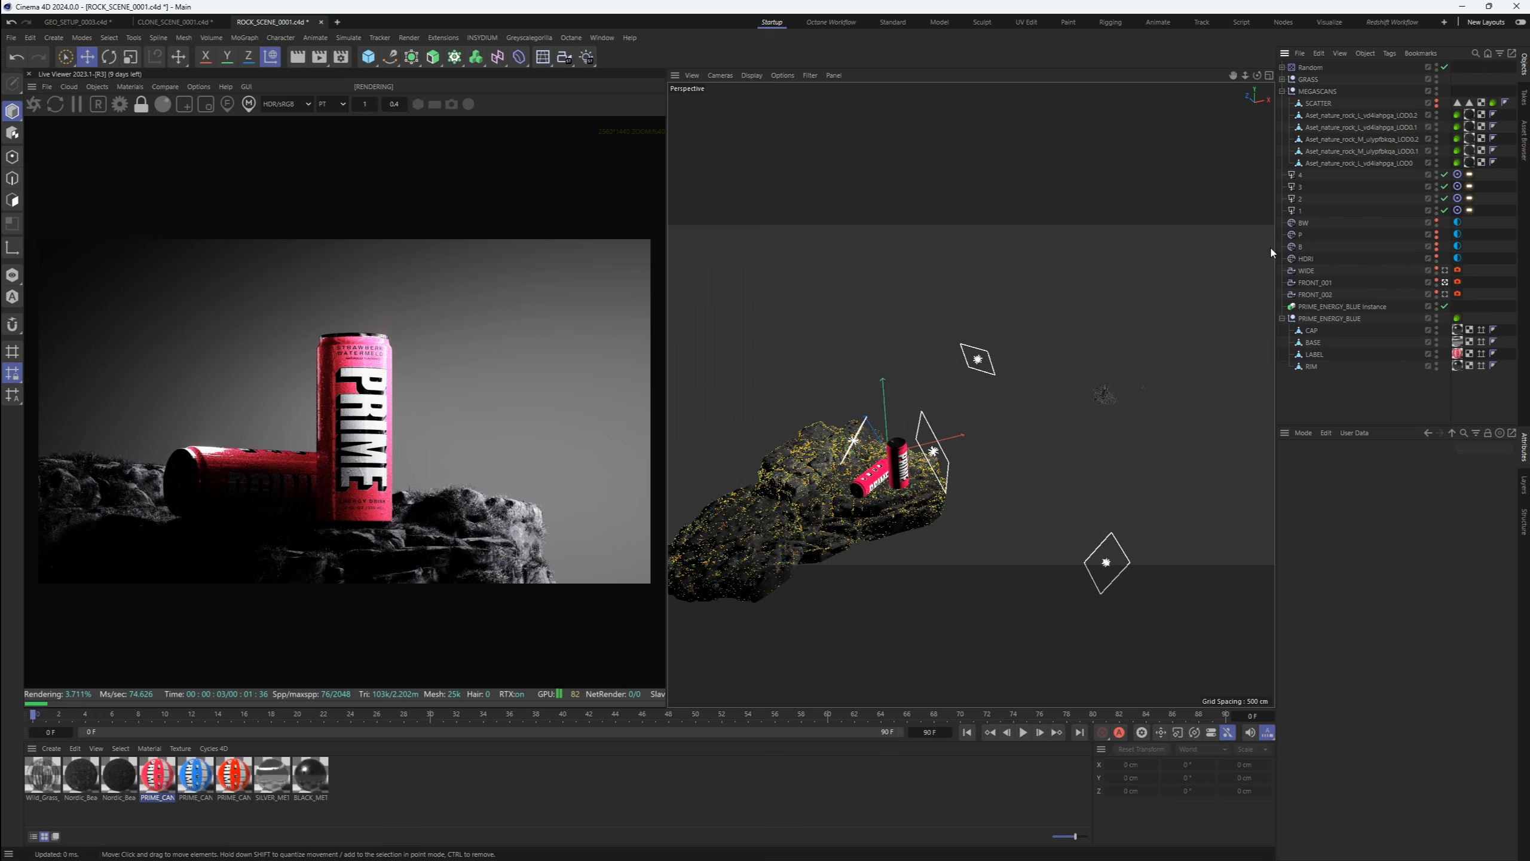
Set the FRONT_001 camera's imager saturation to about 0.667 and check the wide render
{"action": "left_click", "coordinate": [1458, 282]}
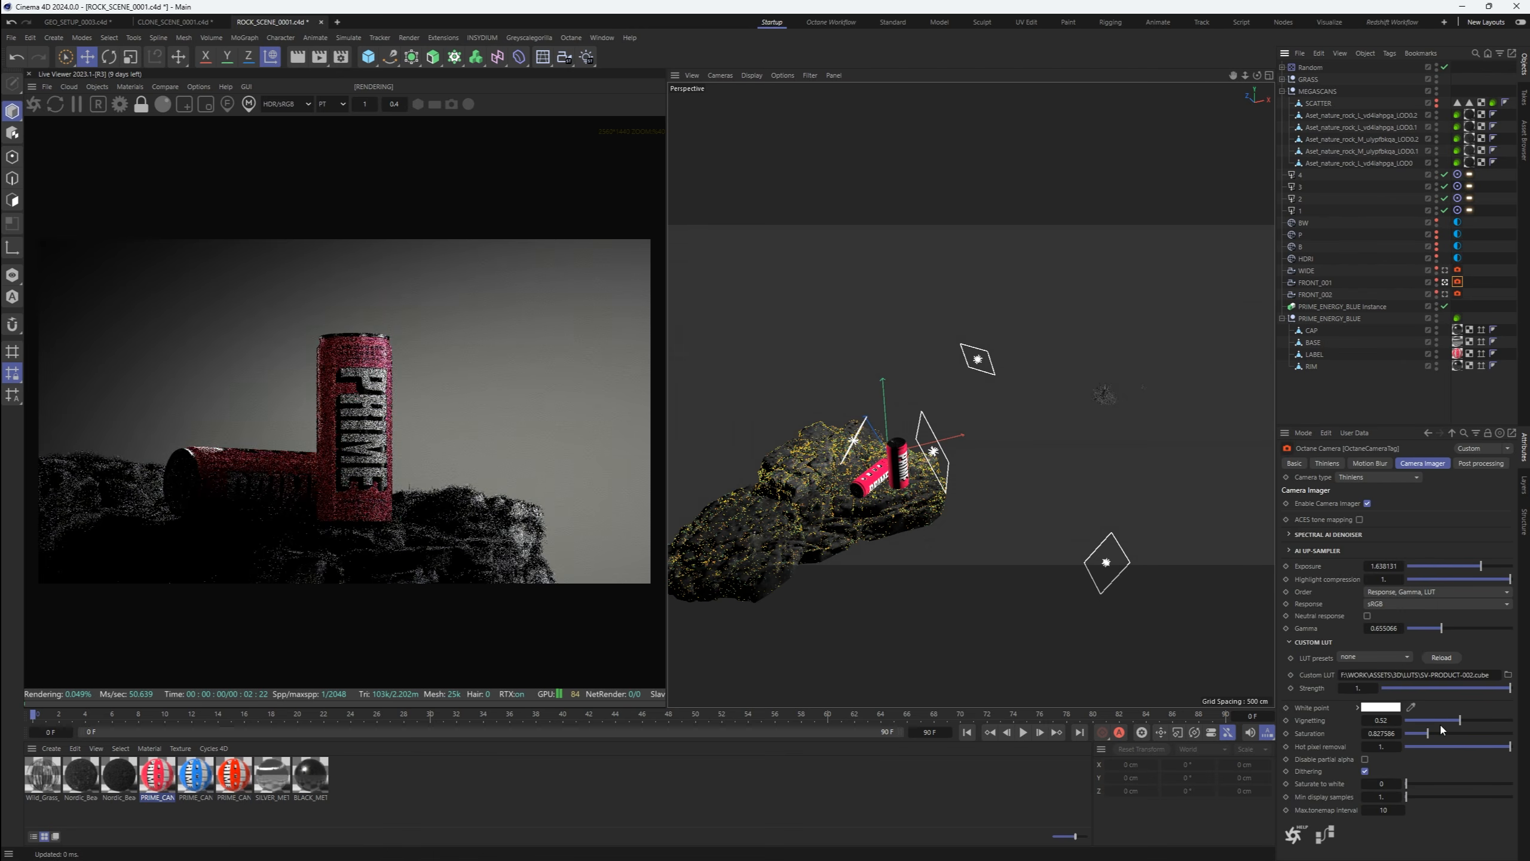
{"action": "left_click_drag", "start_coordinate": [1439, 733], "coordinate": [1424, 734]}
{"action": "scroll", "coordinate": [437, 460], "scroll_direction": "down", "scroll_amount": 3}
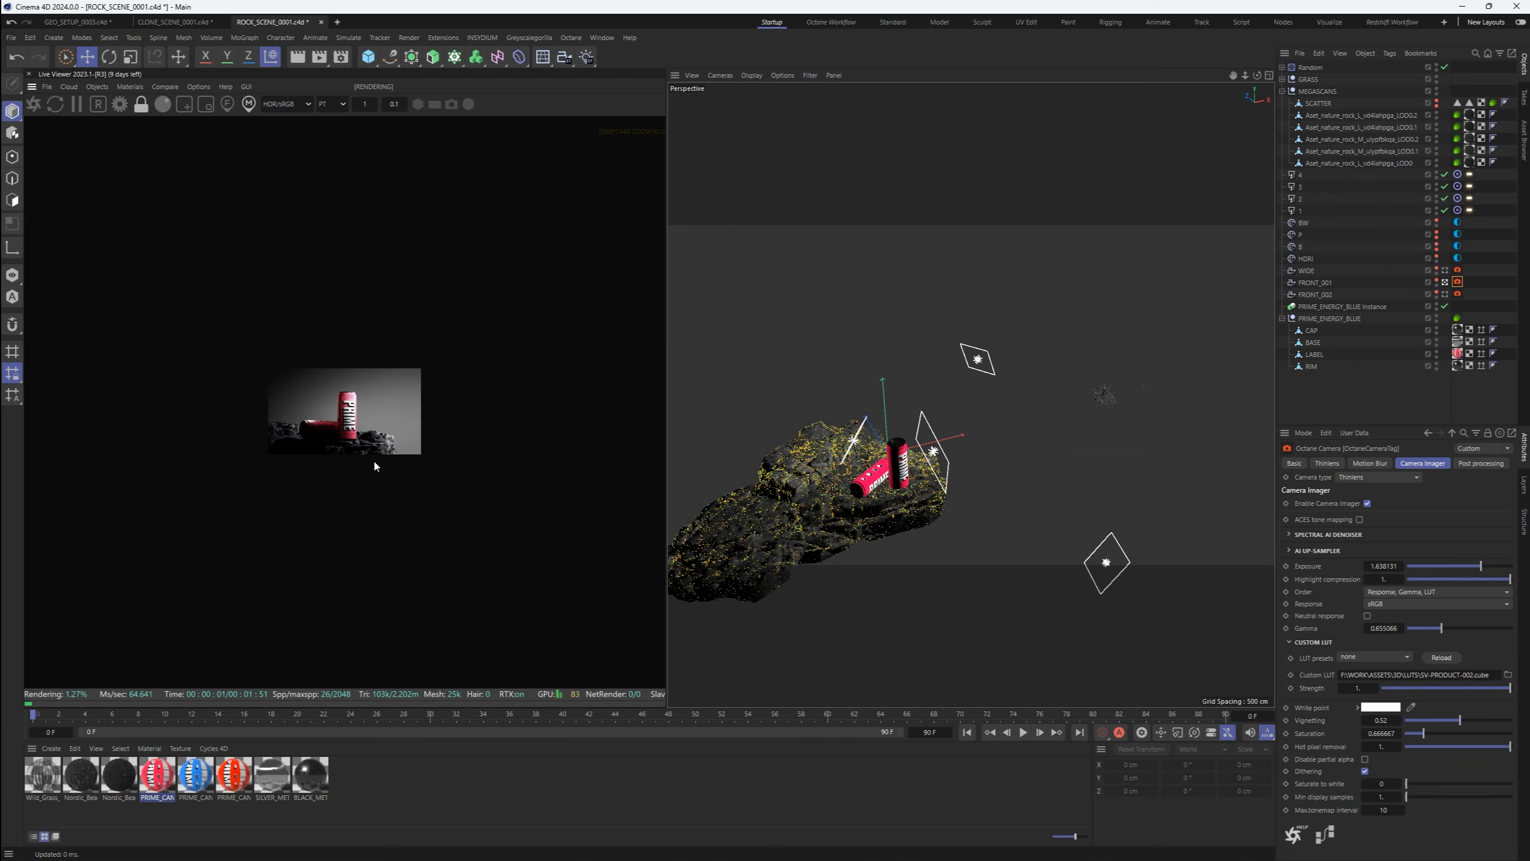
{"action": "scroll", "coordinate": [370, 437], "scroll_direction": "up", "scroll_amount": 2}
{"action": "scroll", "coordinate": [358, 439], "scroll_direction": "up", "scroll_amount": 1}
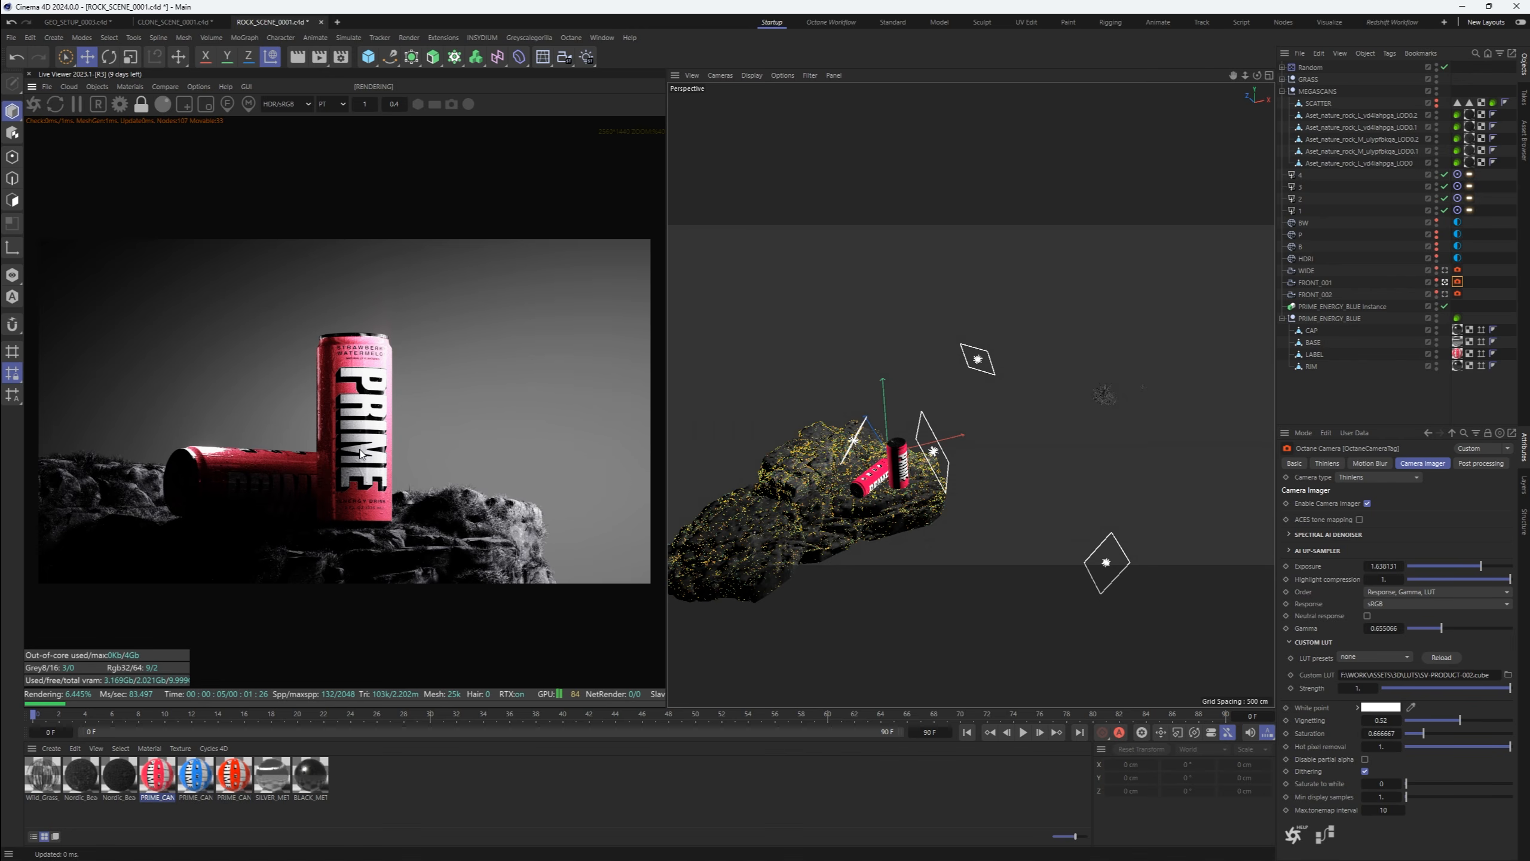
Switch to the SQUARE render setting and look through the FRONT_002 camera
{"action": "key", "text": "ctrl+b"}
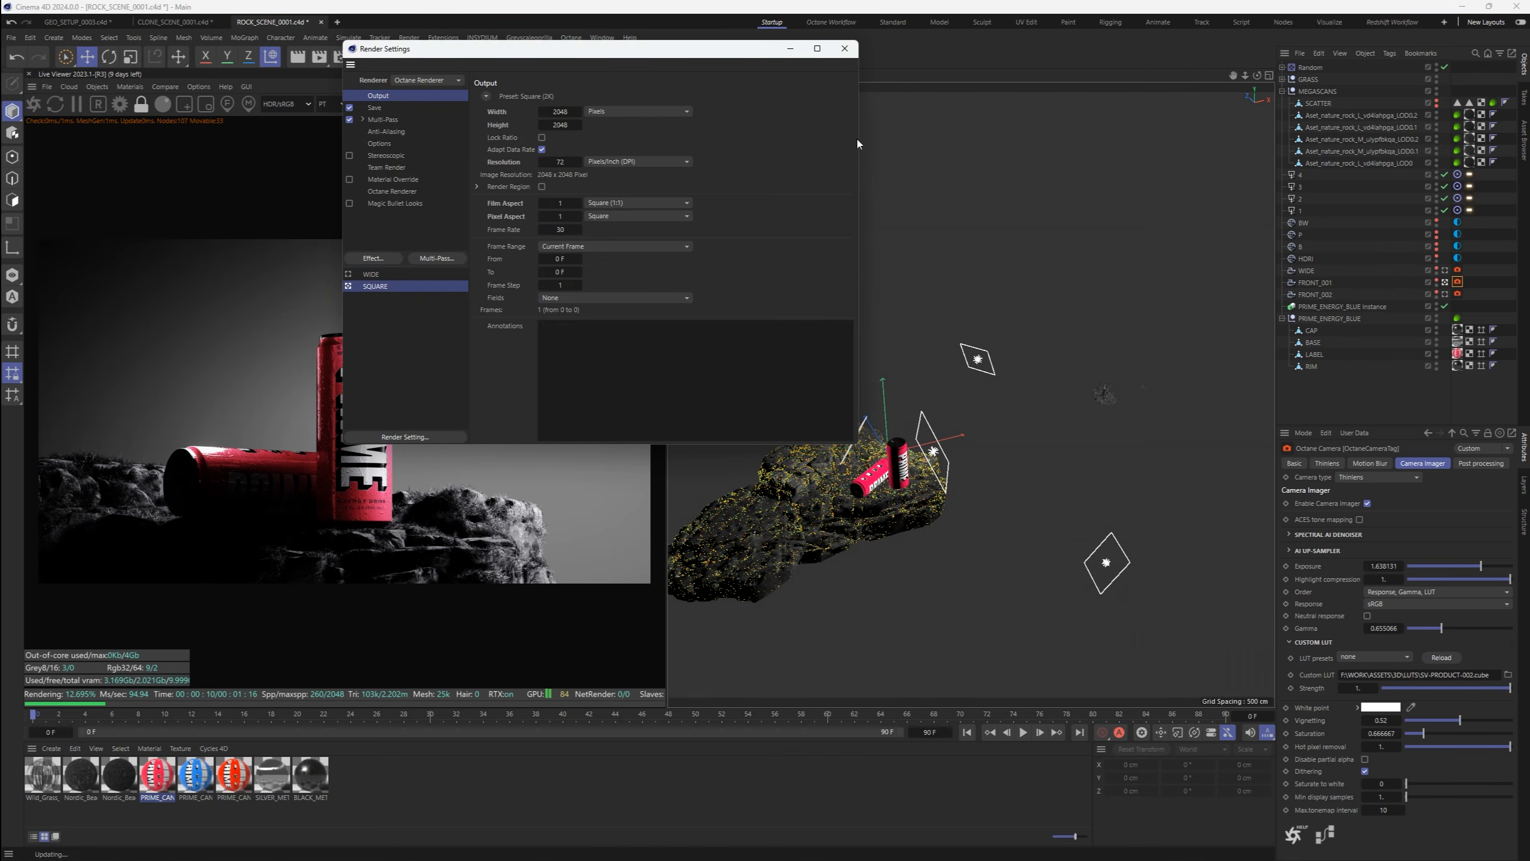
{"action": "left_click", "coordinate": [844, 48]}
{"action": "left_click", "coordinate": [1445, 294]}
{"action": "left_click_drag", "start_coordinate": [1245, 76], "coordinate": [1244, 78]}
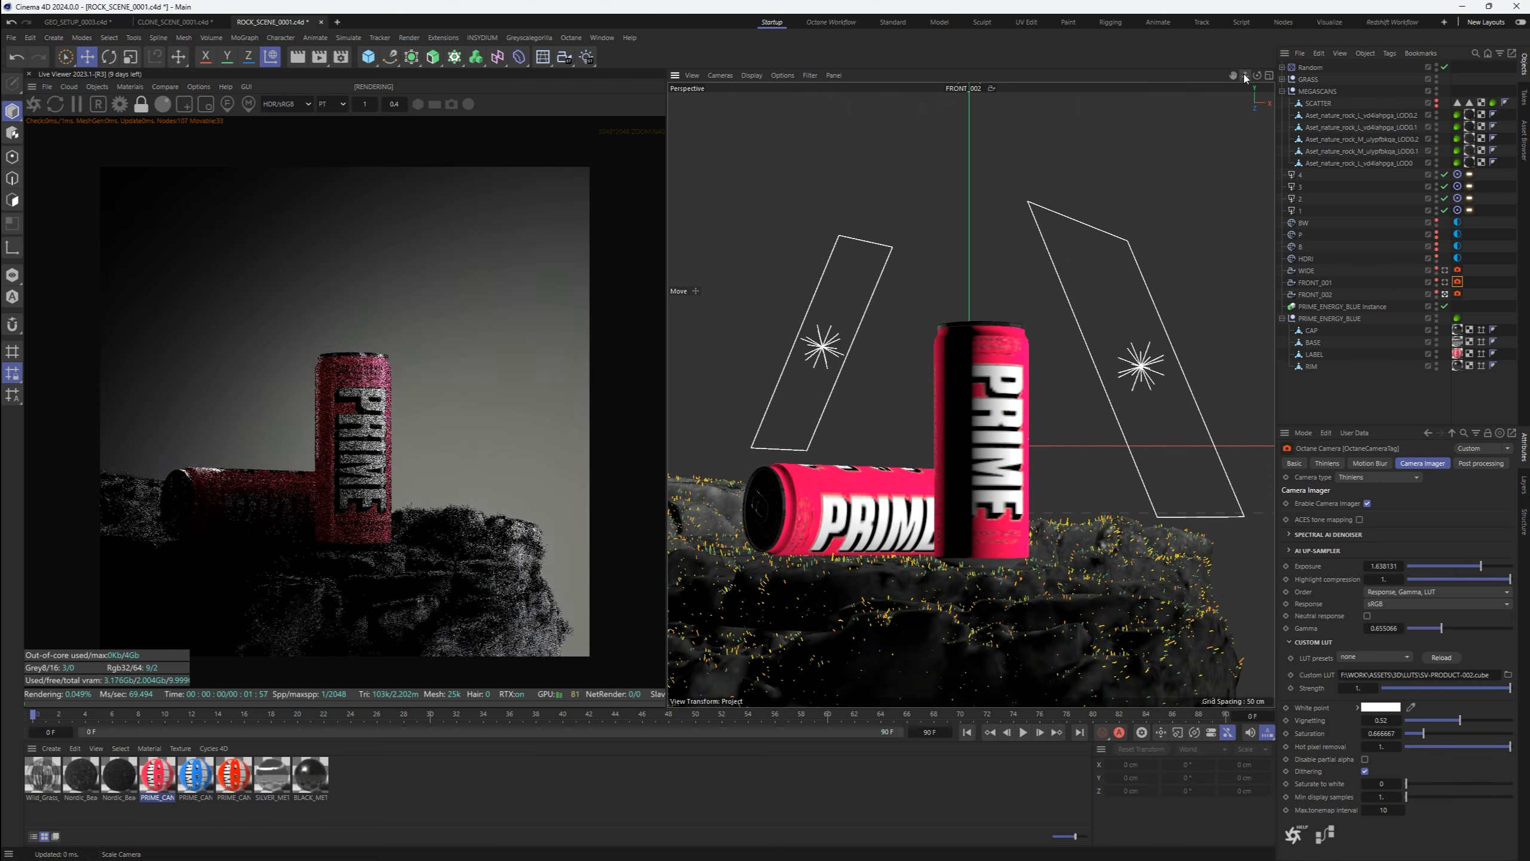
Reframe the FRONT_002 camera lower and closer to the cans, and set its imager gamma to about 0.62
{"action": "left_click", "coordinate": [1316, 295]}
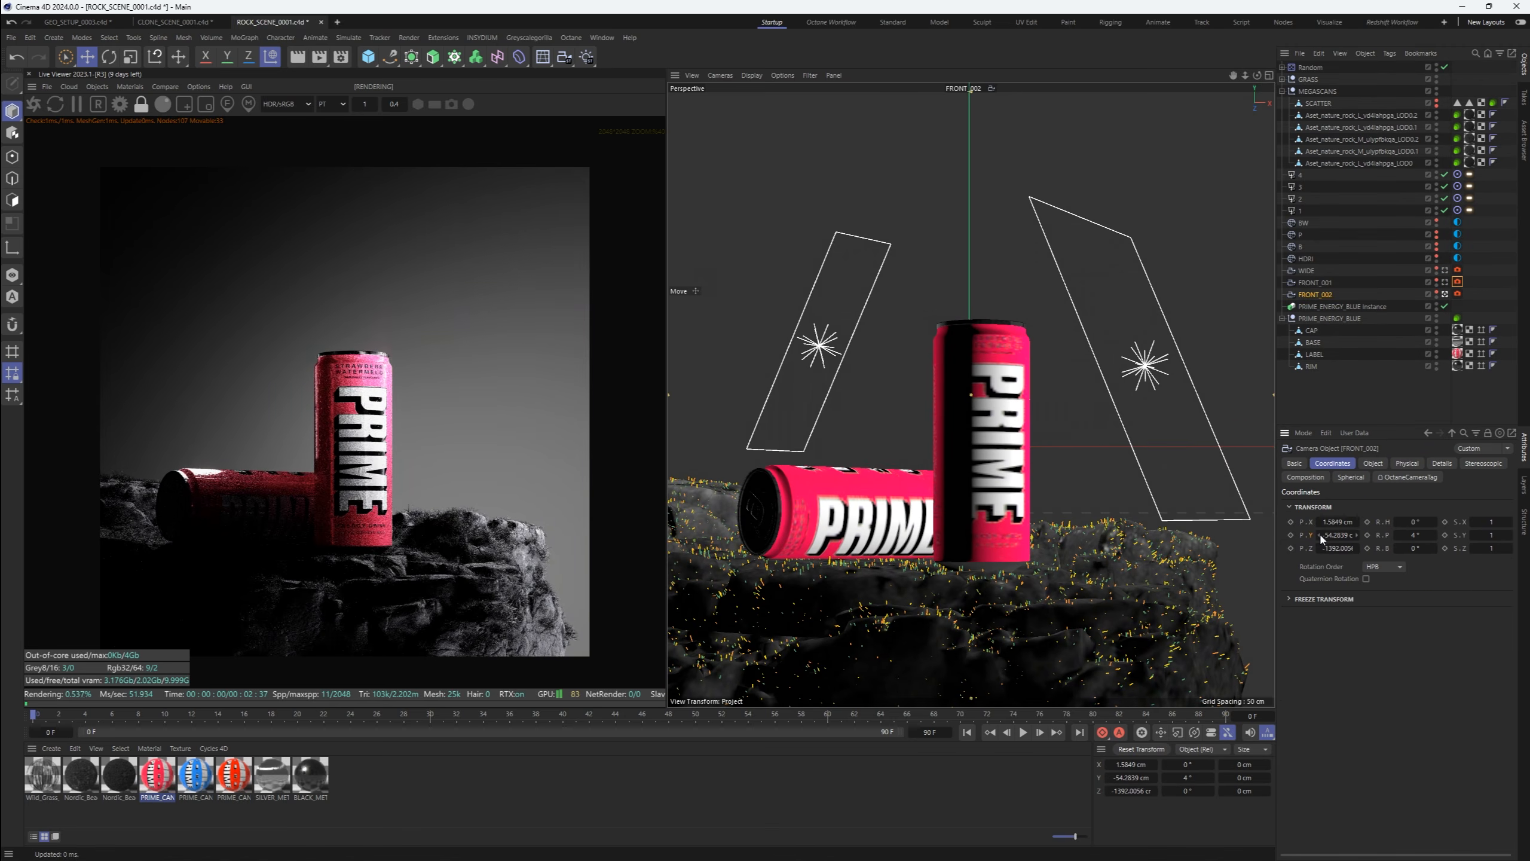
{"action": "left_click_drag", "start_coordinate": [1356, 535], "coordinate": [1333, 534]}
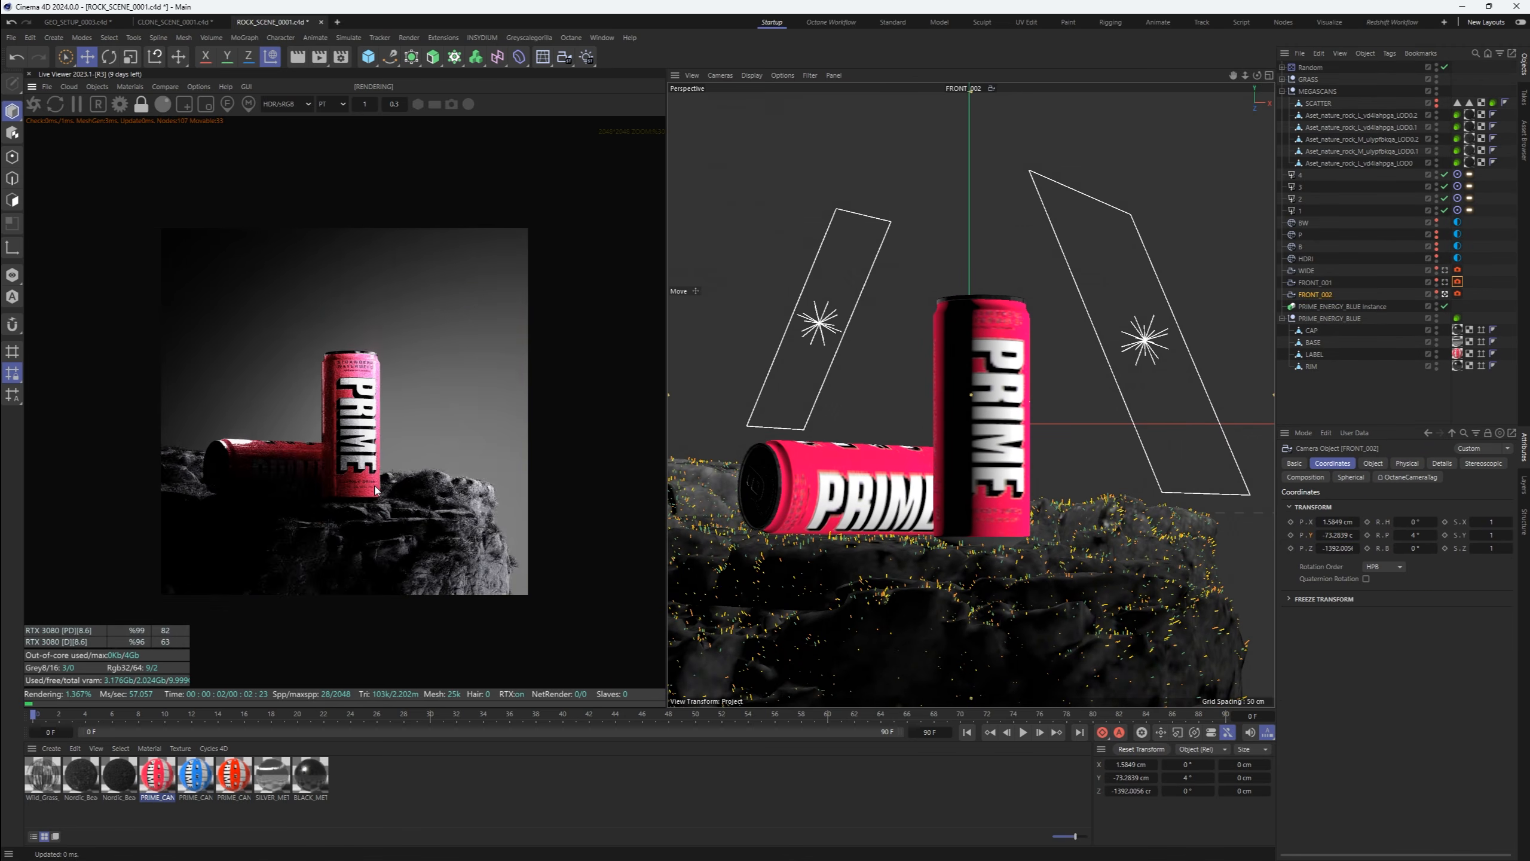
{"action": "mouse_move", "coordinate": [1245, 75]}
{"action": "left_mouse_down"}
{"action": "mouse_move", "coordinate": [1280, 75]}
{"action": "mouse_move", "coordinate": [1256, 75]}
{"action": "left_mouse_up"}
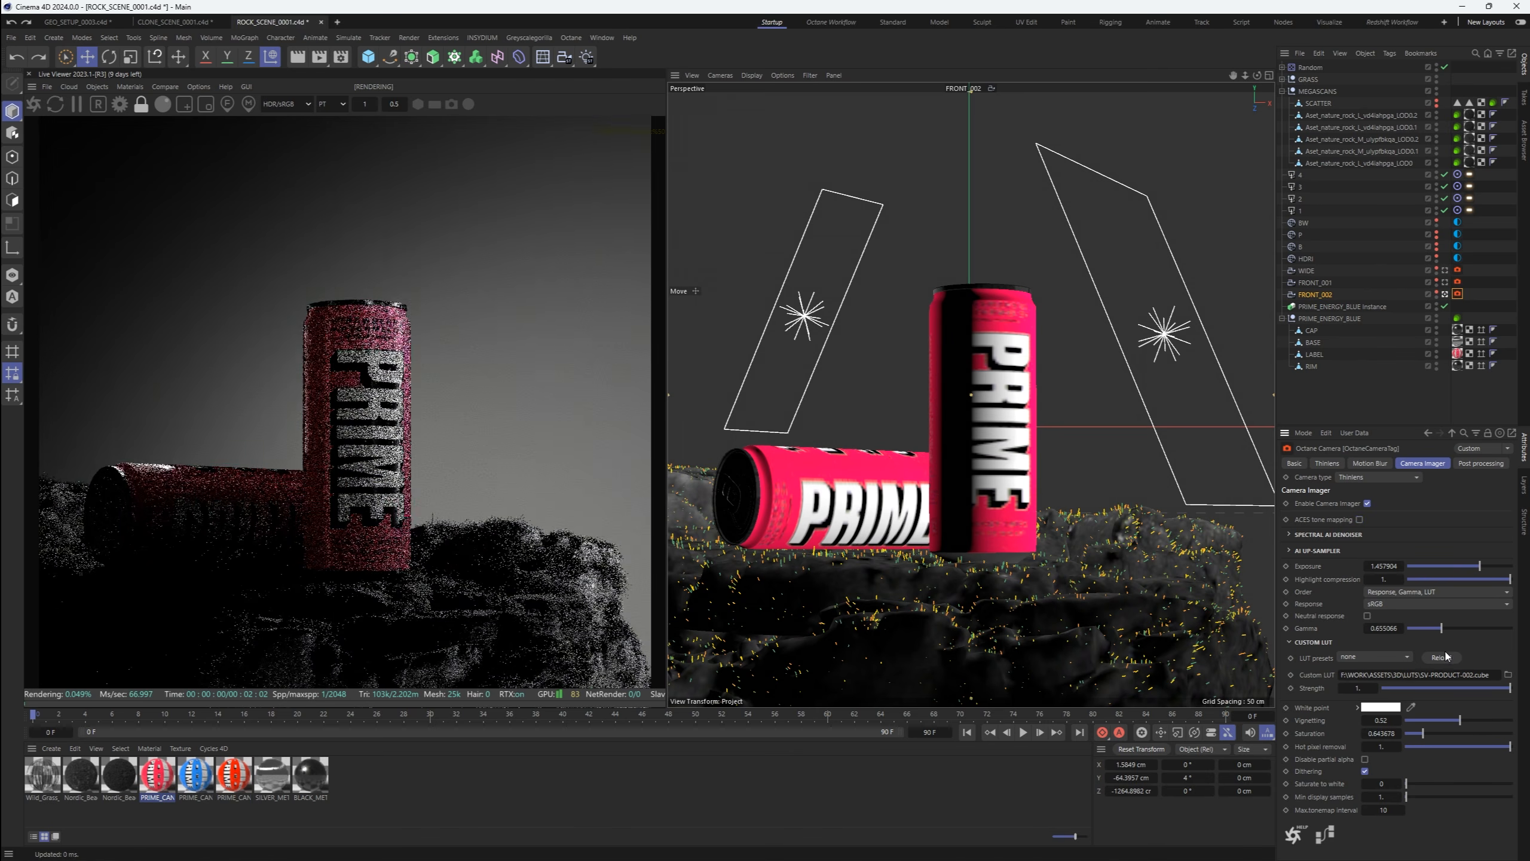
{"action": "left_click_drag", "start_coordinate": [1442, 628], "coordinate": [1441, 628]}
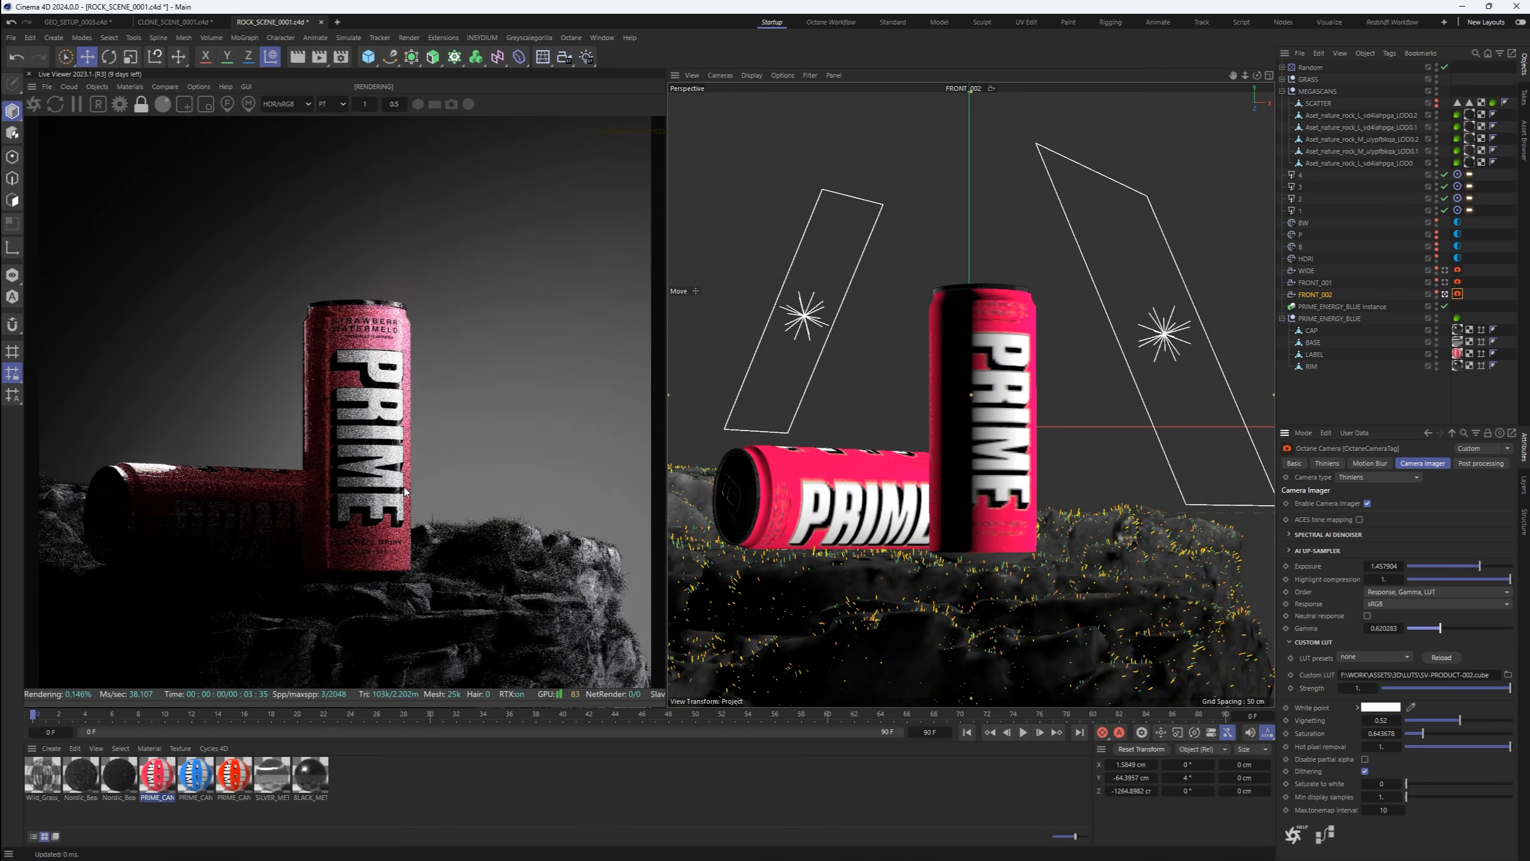
{"action": "scroll", "coordinate": [404, 492], "scroll_direction": "down", "scroll_amount": 2}
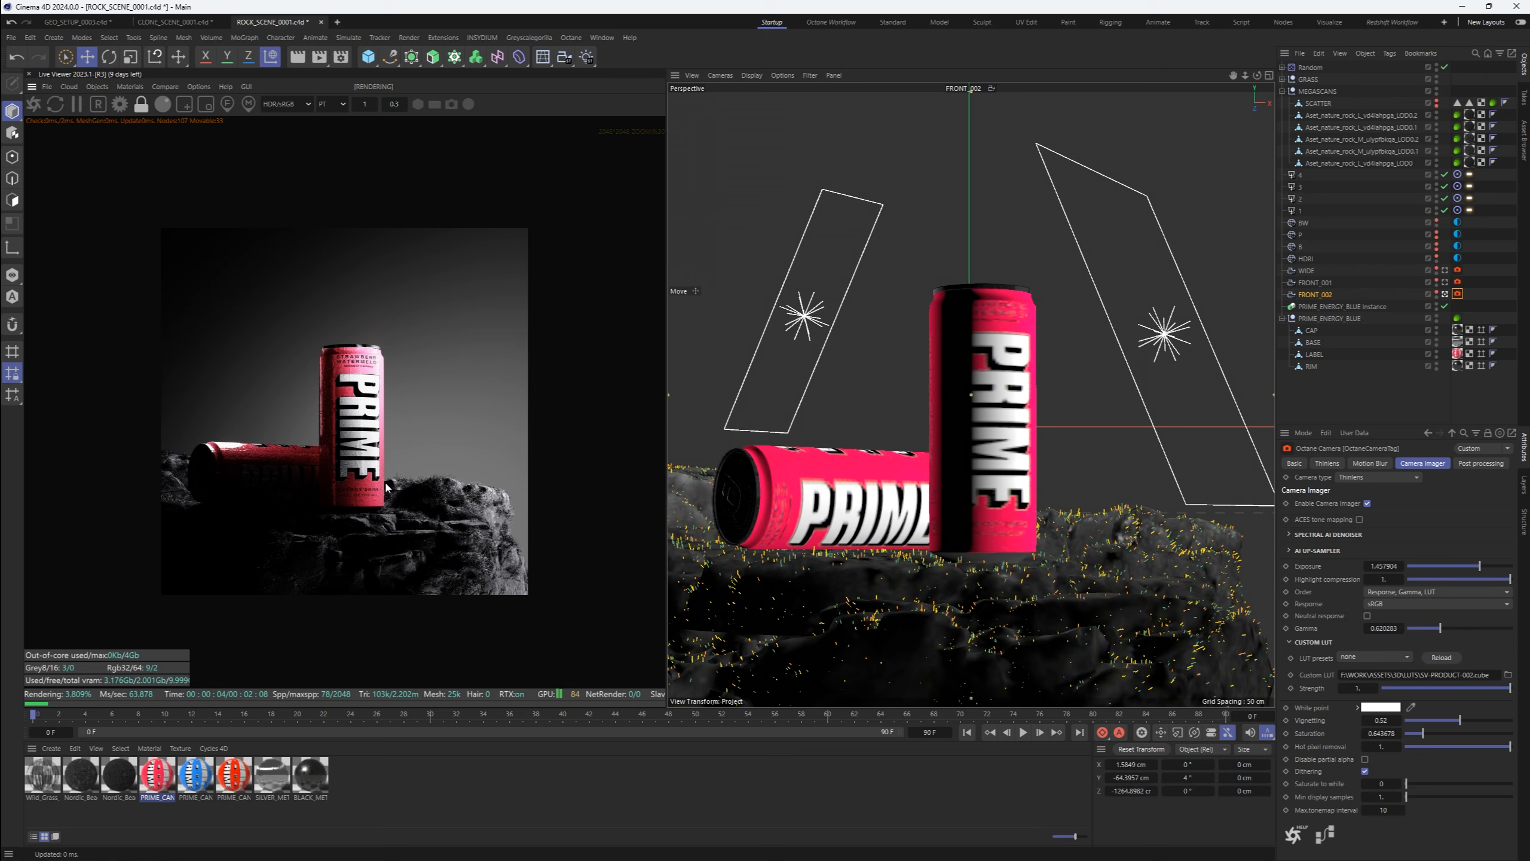
Rotate the lying can instance around its length so the PRIME lettering turns upward
{"action": "left_click", "coordinate": [894, 507]}
{"action": "key", "text": "r"}
{"action": "left_click_drag", "start_coordinate": [894, 507], "coordinate": [826, 437]}
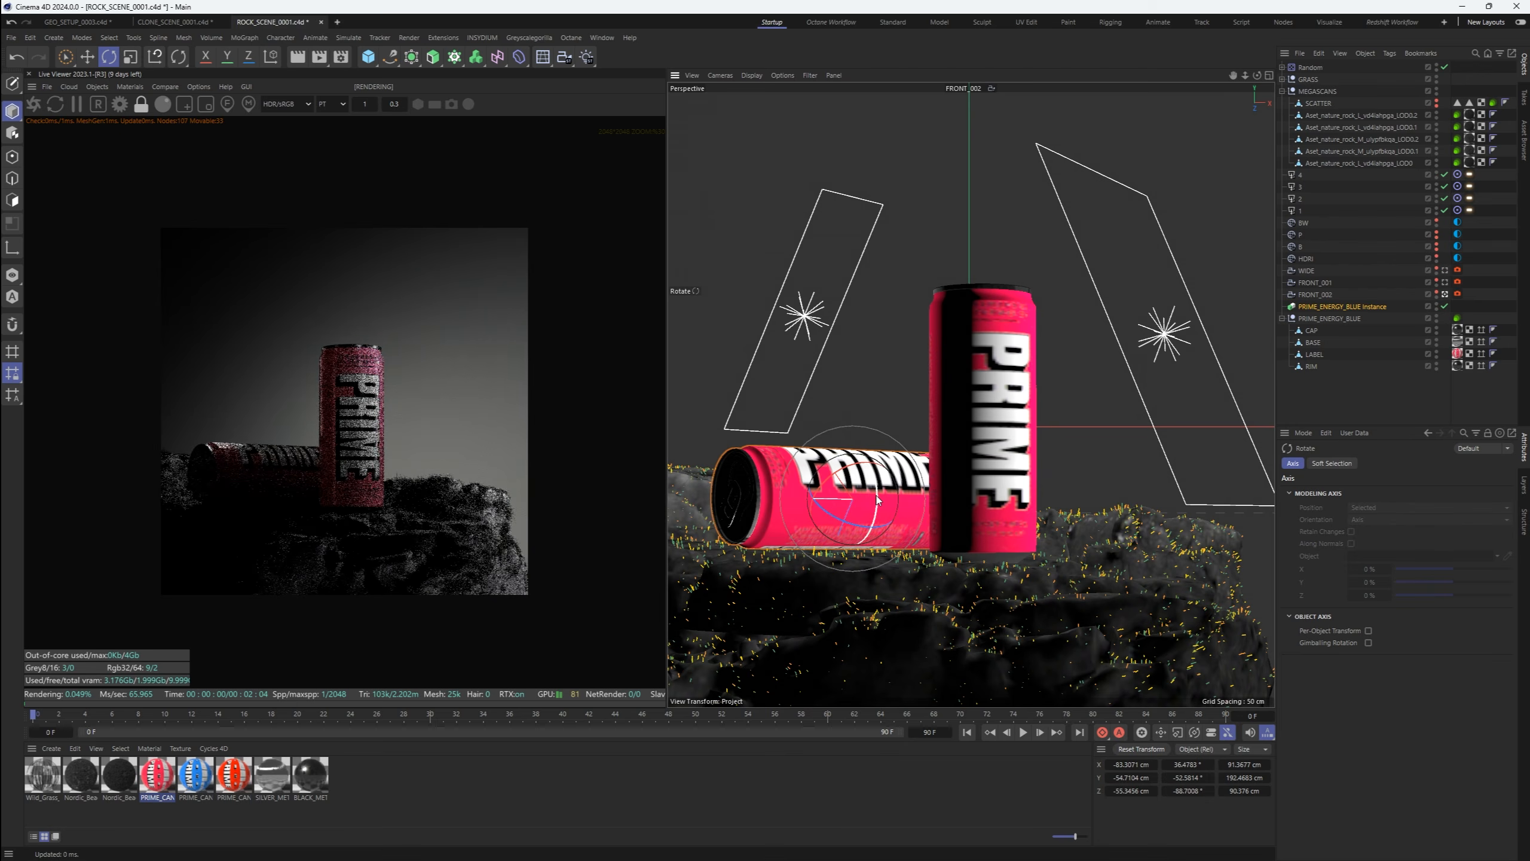
{"action": "left_click", "coordinate": [1370, 396]}
{"action": "scroll", "coordinate": [372, 528], "scroll_direction": "up", "scroll_amount": 2}
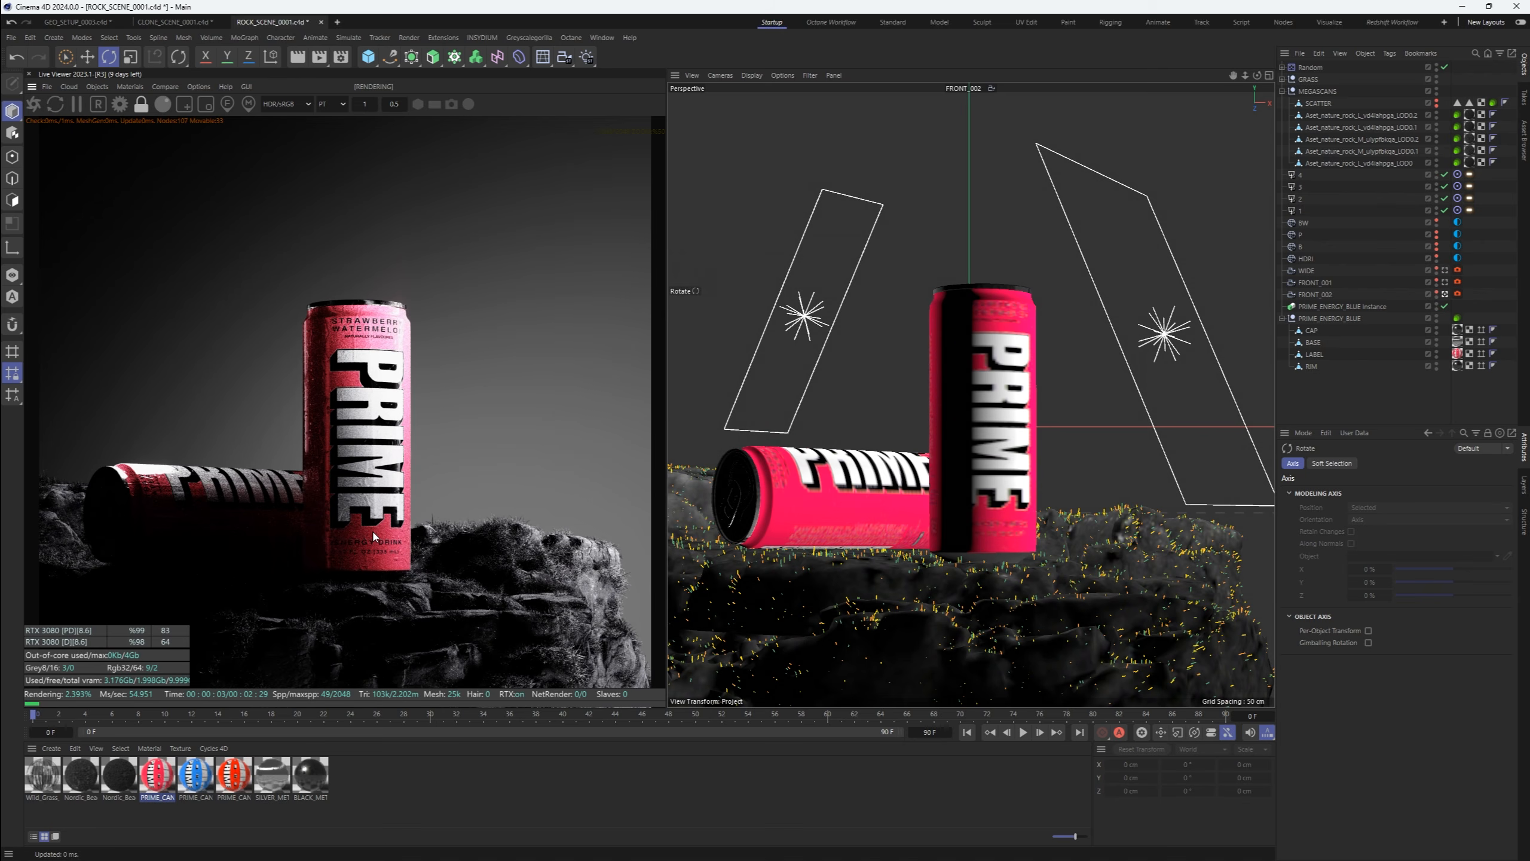
Examine the square render of the pink cans on the rocks up close and from a distance
{"action": "scroll", "coordinate": [372, 529], "scroll_direction": "down", "scroll_amount": 4}
{"action": "scroll", "coordinate": [364, 528], "scroll_direction": "up", "scroll_amount": 2}
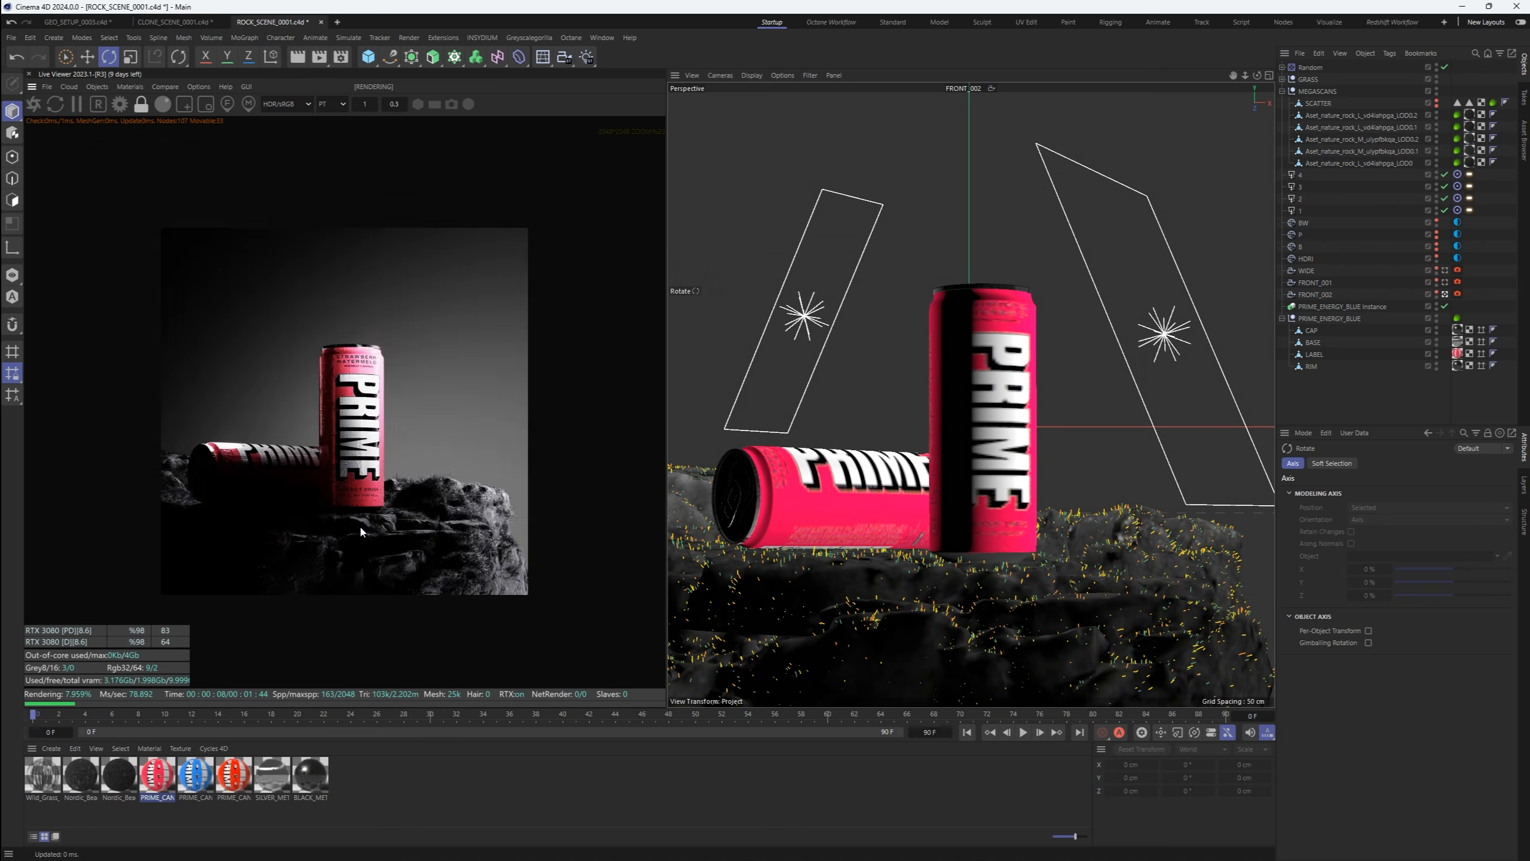
{"action": "scroll", "coordinate": [358, 530], "scroll_direction": "down", "scroll_amount": 1}
{"action": "scroll", "coordinate": [350, 527], "scroll_direction": "up", "scroll_amount": 1}
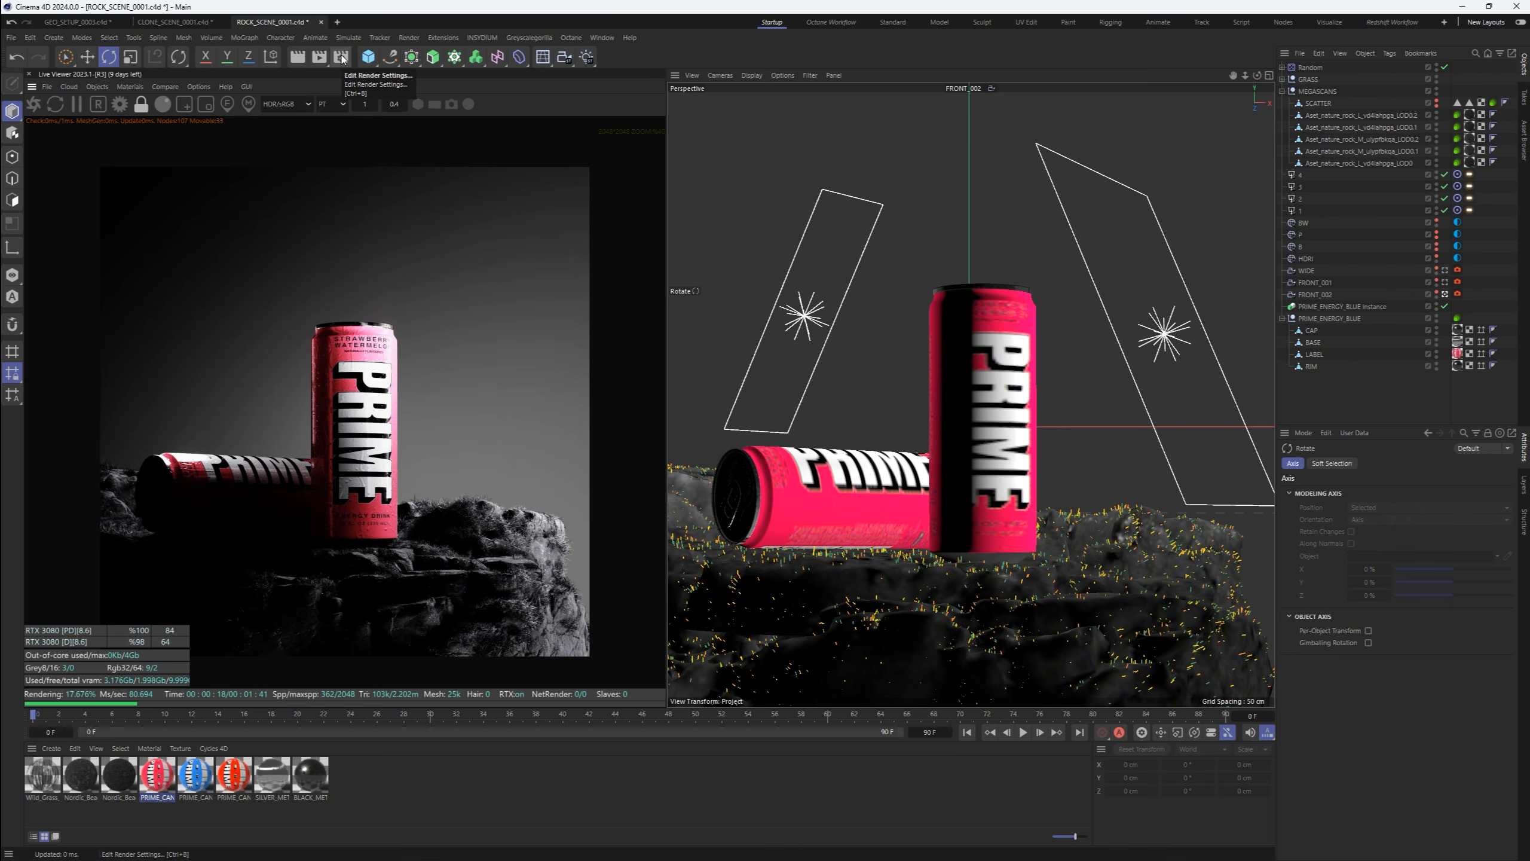
{"action": "scroll", "coordinate": [338, 353], "scroll_direction": "down", "scroll_amount": 1}
{"action": "scroll", "coordinate": [338, 353], "scroll_direction": "up", "scroll_amount": 1}
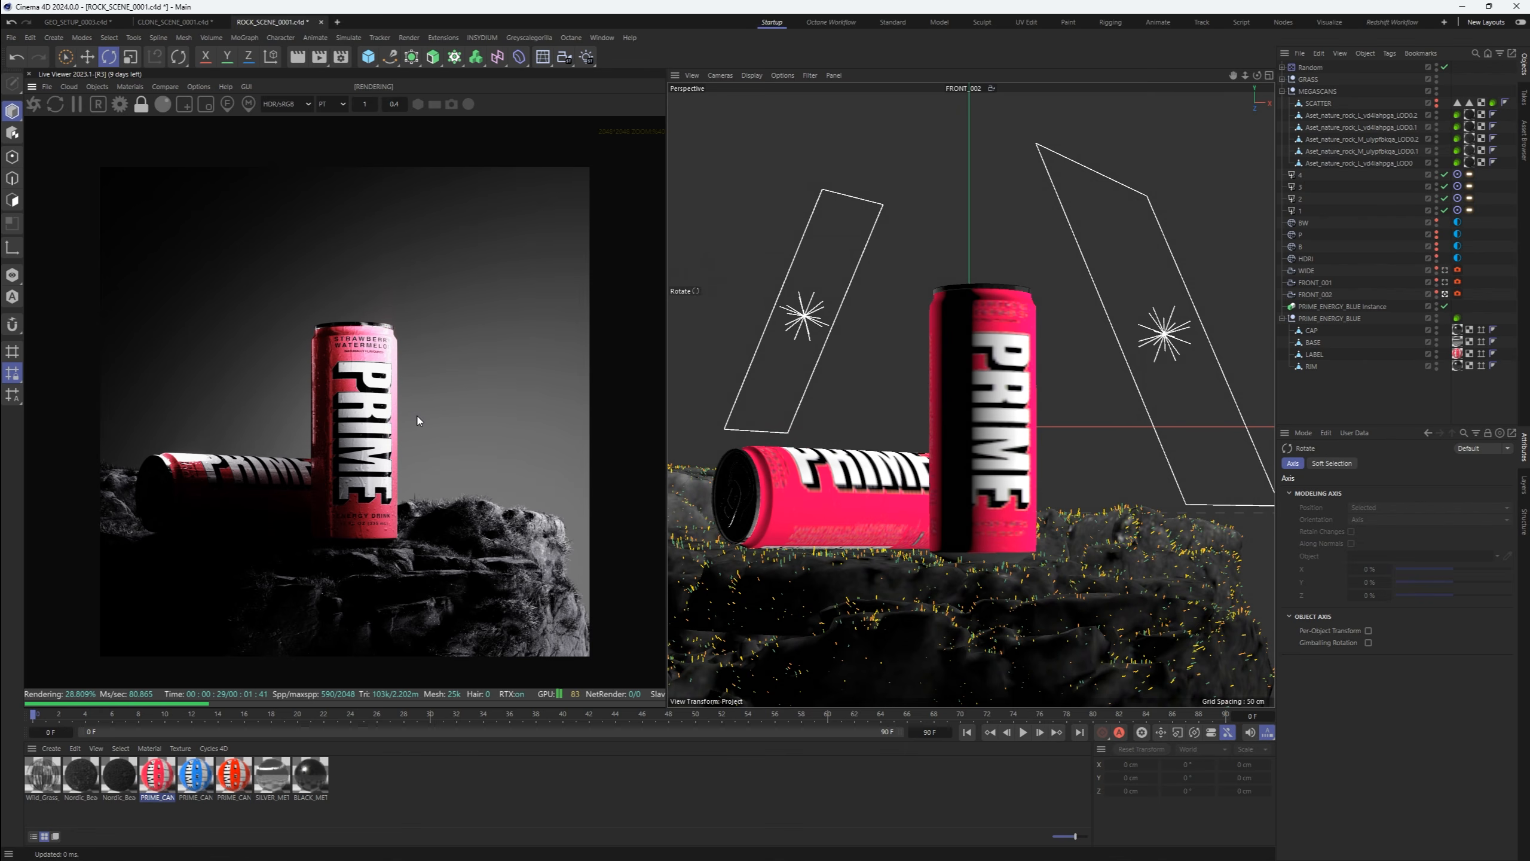
{"action": "scroll", "coordinate": [418, 420], "scroll_direction": "down", "scroll_amount": 1}
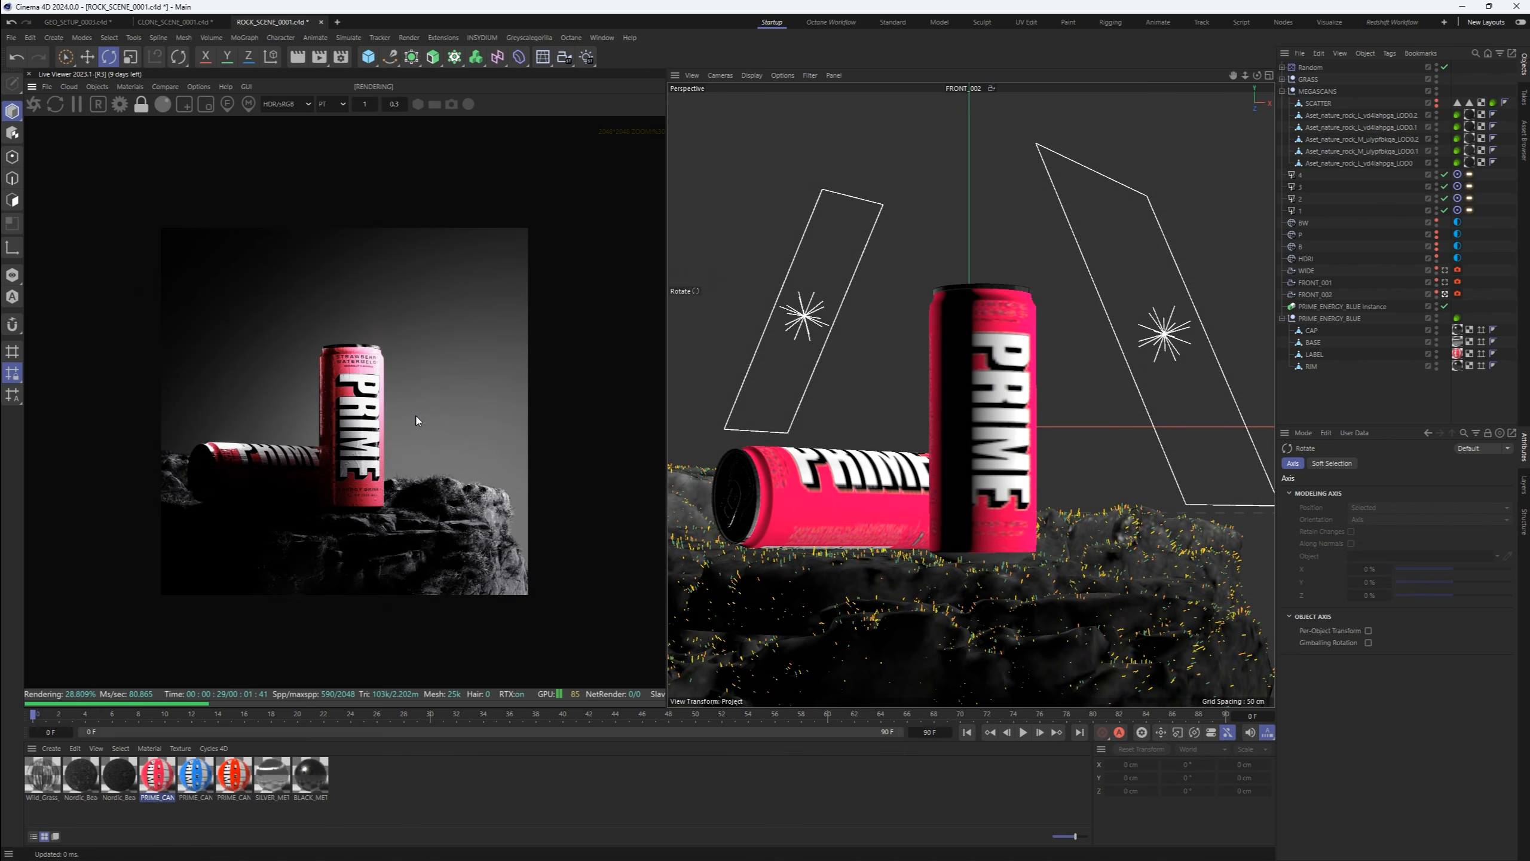
{"action": "scroll", "coordinate": [416, 420], "scroll_direction": "up", "scroll_amount": 1}
Try using the BW sky's environment as the primary environment
{"action": "left_click", "coordinate": [1458, 222]}
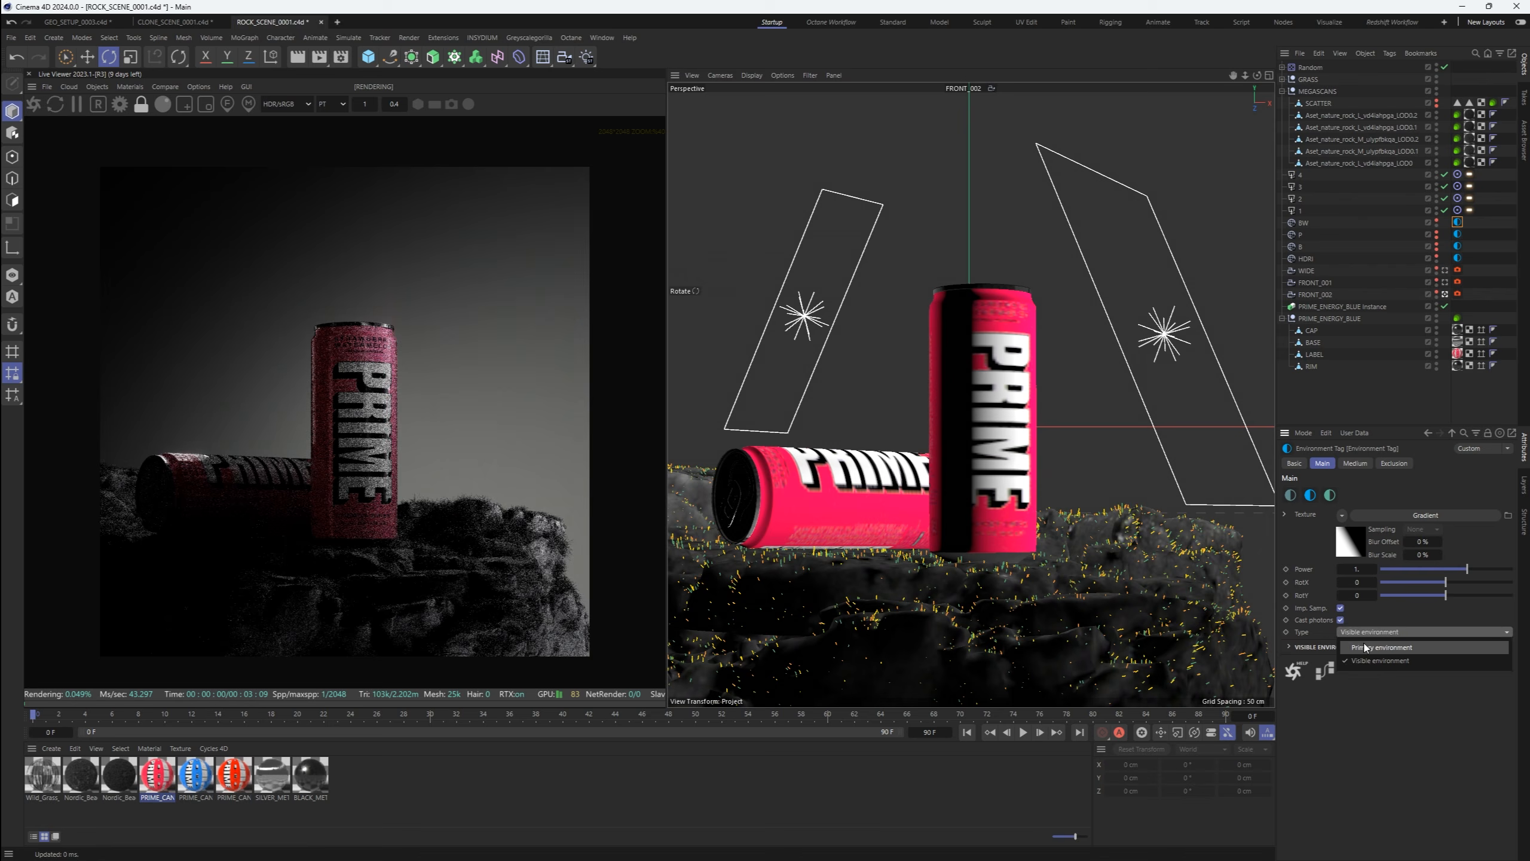
{"action": "left_click", "coordinate": [1458, 223]}
{"action": "left_click", "coordinate": [1377, 246]}
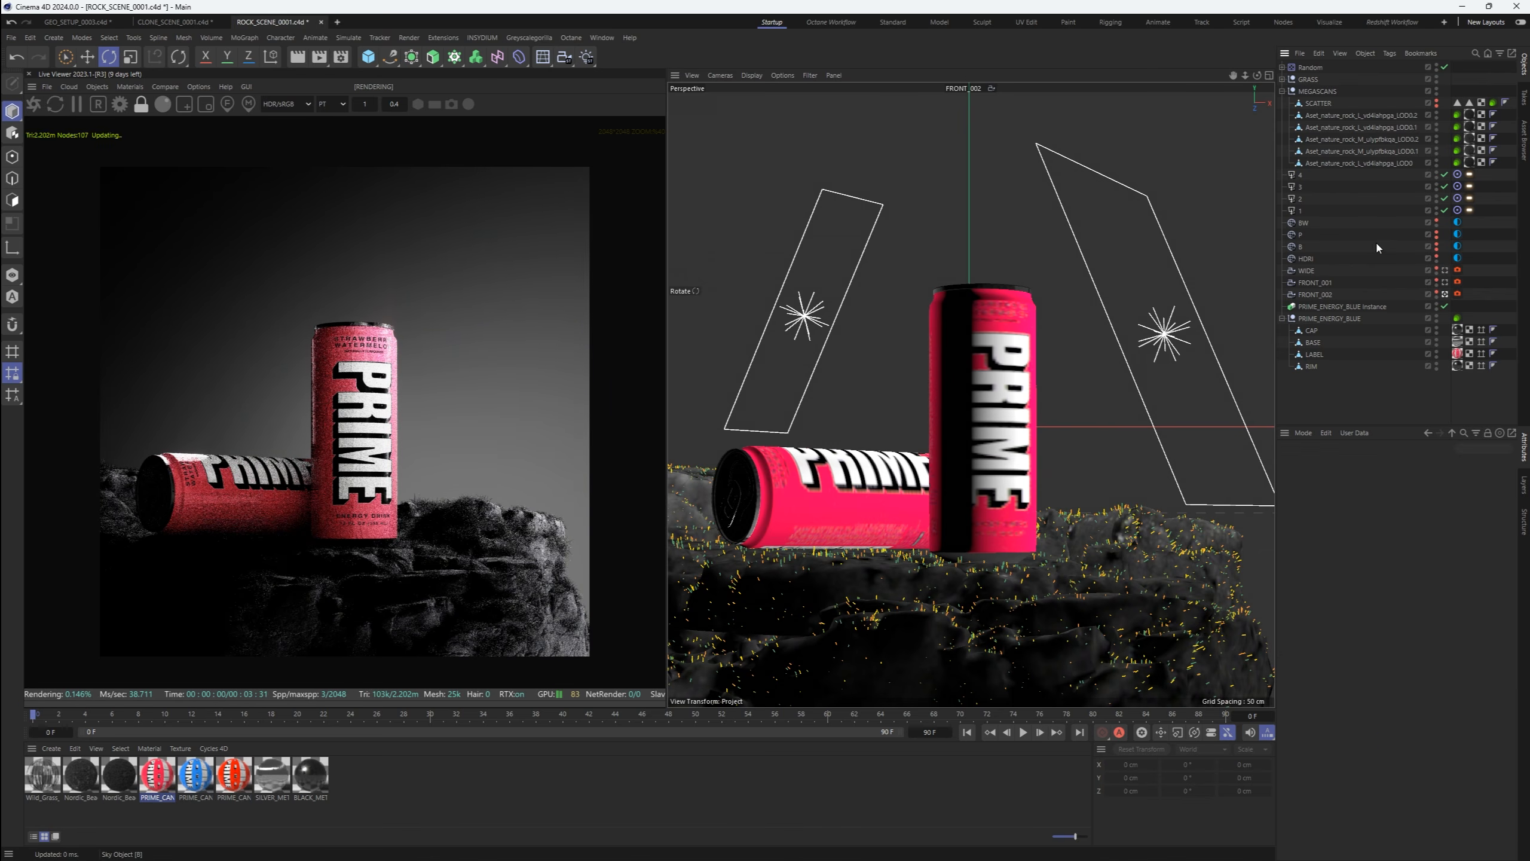
Try a duplicate of the P sky as primary environment with a more saturated pink gradient colour, and delete it
{"action": "left_click_drag", "start_coordinate": [1301, 235], "coordinate": [1304, 217], "text": "ctrl"}
{"action": "left_click", "coordinate": [1458, 223]}
{"action": "left_click", "coordinate": [1386, 632]}
{"action": "left_click", "coordinate": [1374, 644]}
{"action": "left_click", "coordinate": [1351, 541]}
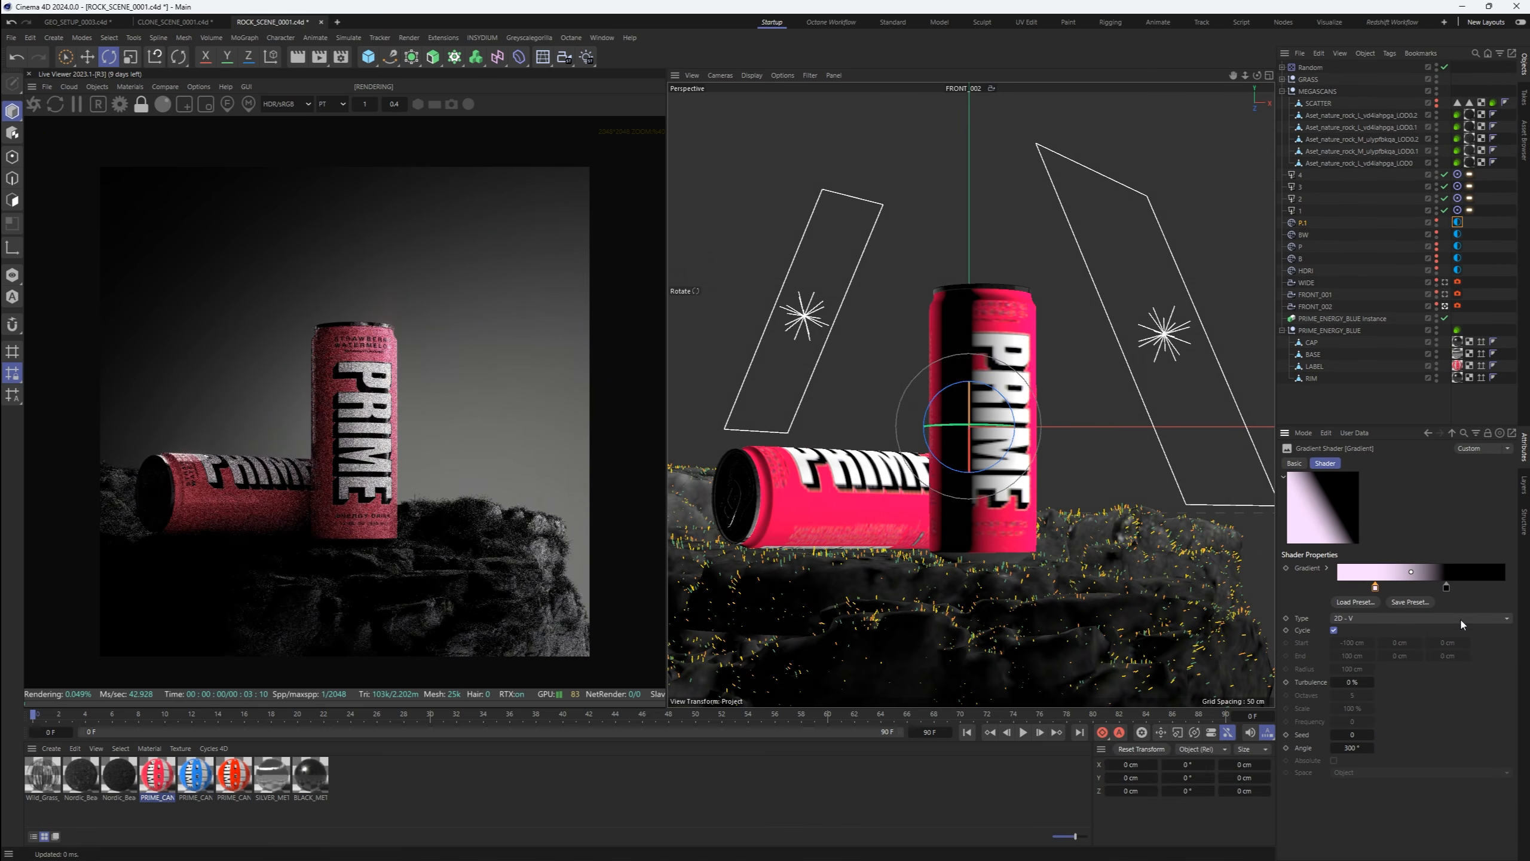
{"action": "double_click", "coordinate": [1375, 586]}
{"action": "left_click", "coordinate": [1318, 631]}
{"action": "left_click", "coordinate": [1318, 657]}
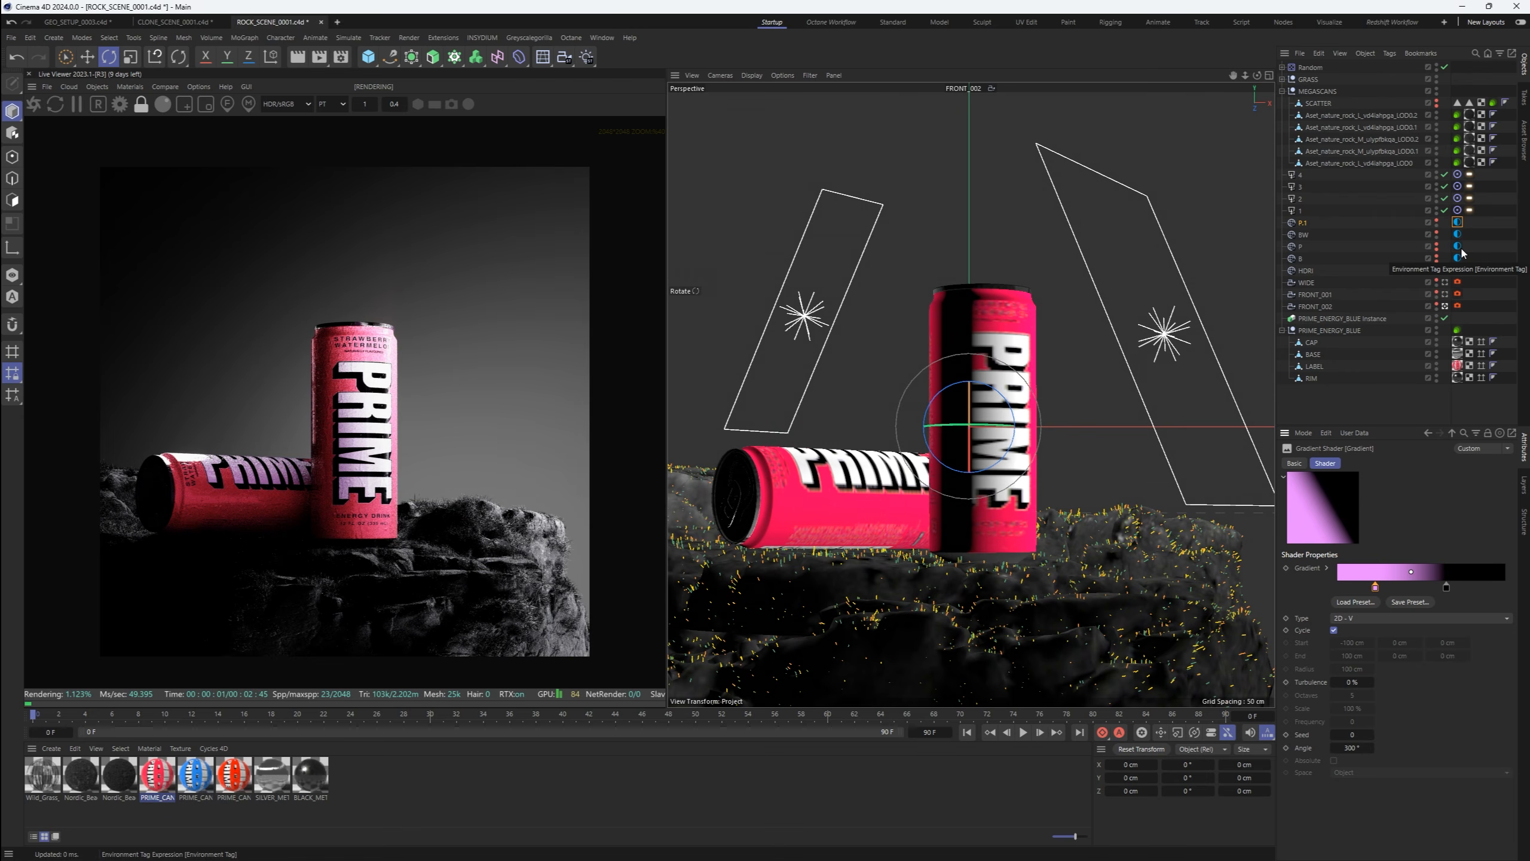
{"action": "key", "text": "Delete"}
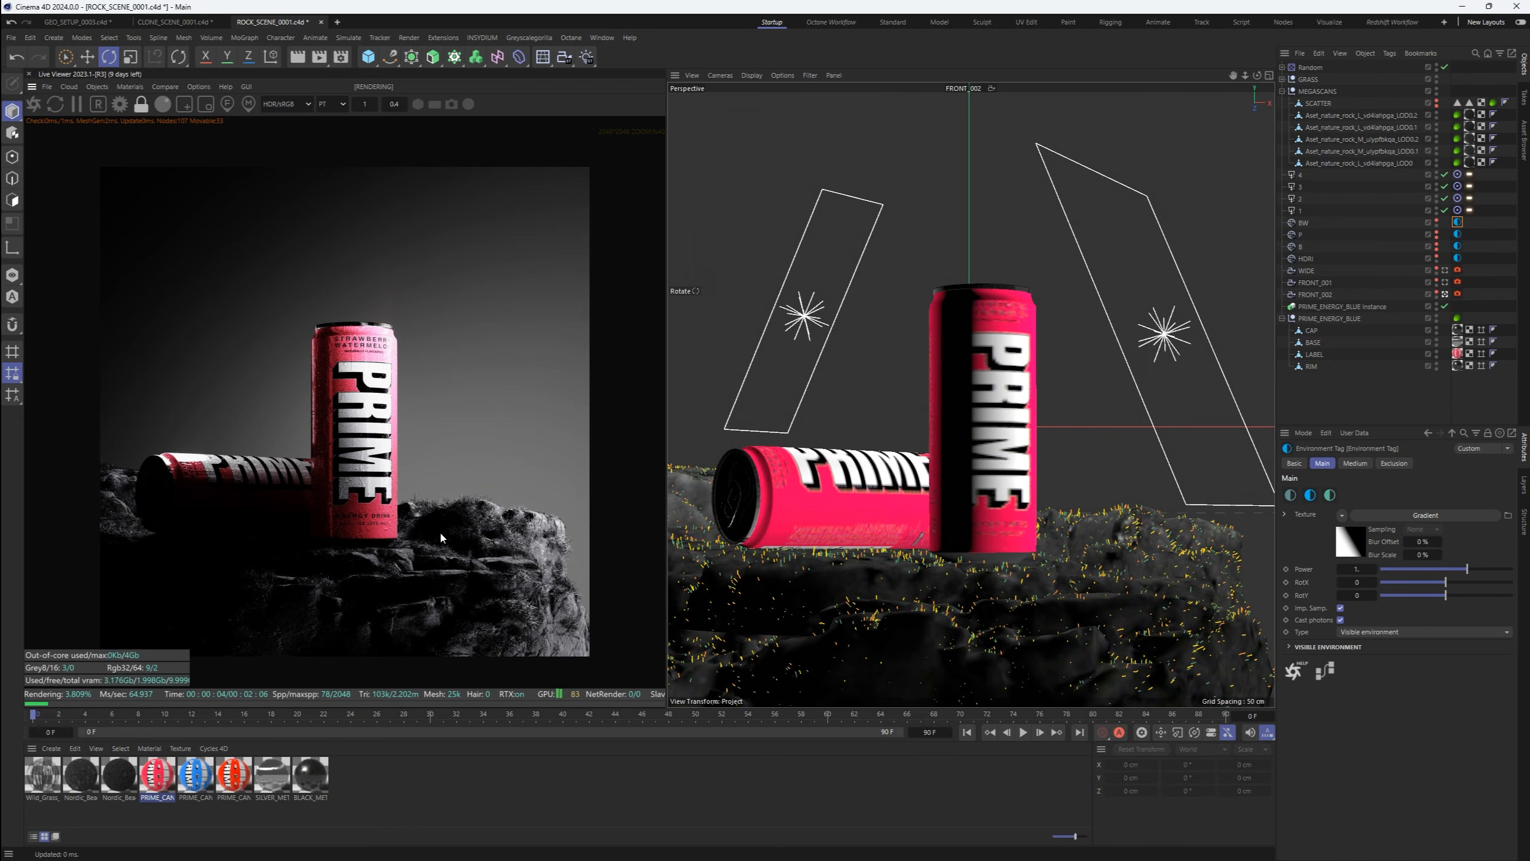
Check the render at different zoom levels and save the rock scene project
{"action": "scroll", "coordinate": [409, 542], "scroll_direction": "down", "scroll_amount": 3}
{"action": "scroll", "coordinate": [410, 543], "scroll_direction": "up", "scroll_amount": 3}
{"action": "key", "text": "ctrl+s"}
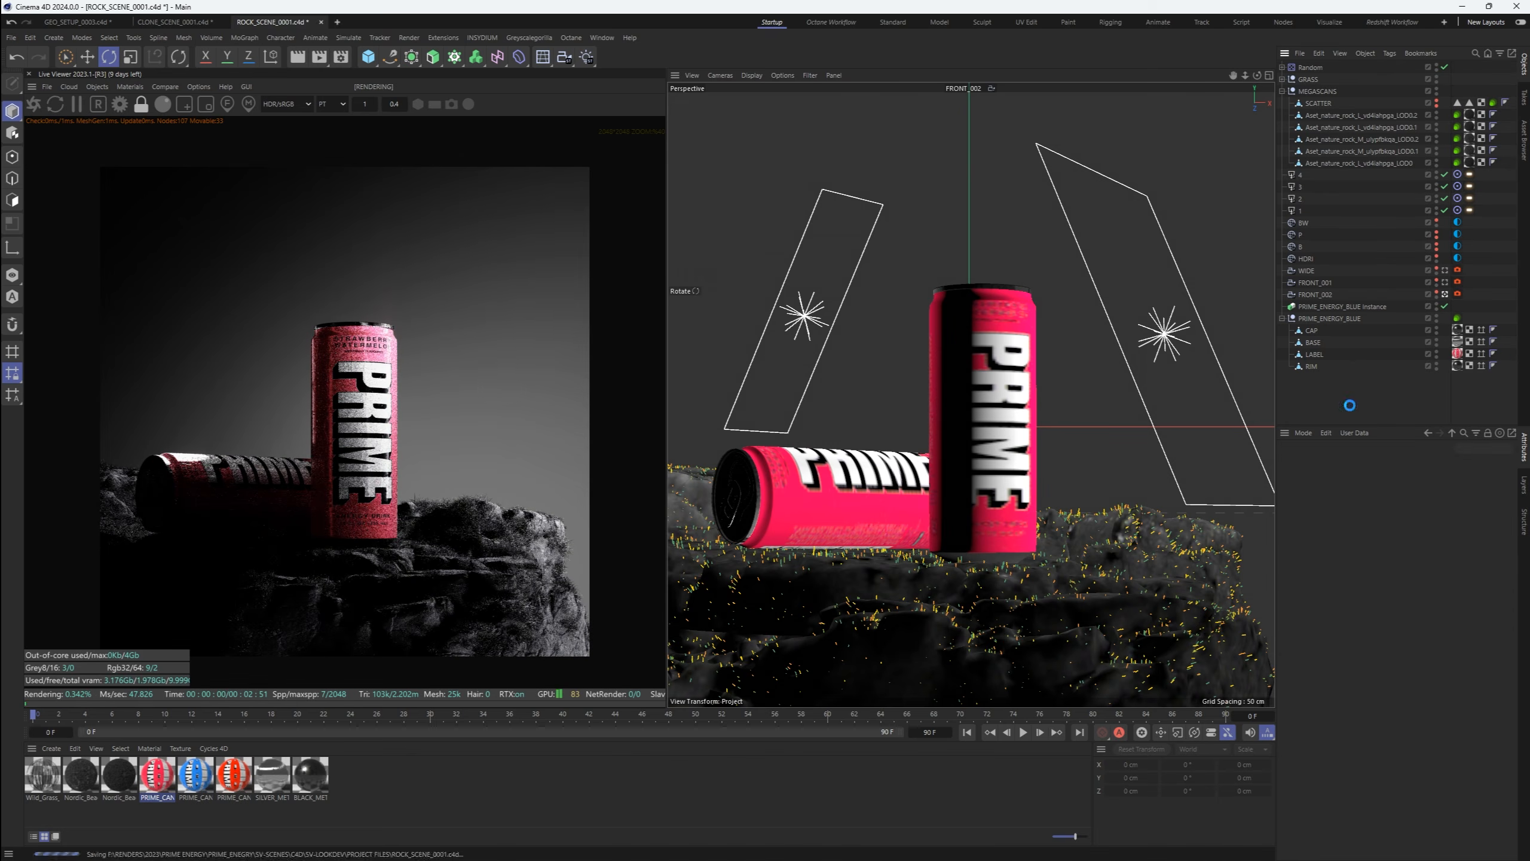
Open LOOKDEV_SCENE_001.c4d from the SV-SCENES folder of the 2024 ENERGY BYTES renders on HDD 2 (F:)
{"action": "key", "text": "ctrl+n"}
{"action": "left_click", "coordinate": [48, 846]}
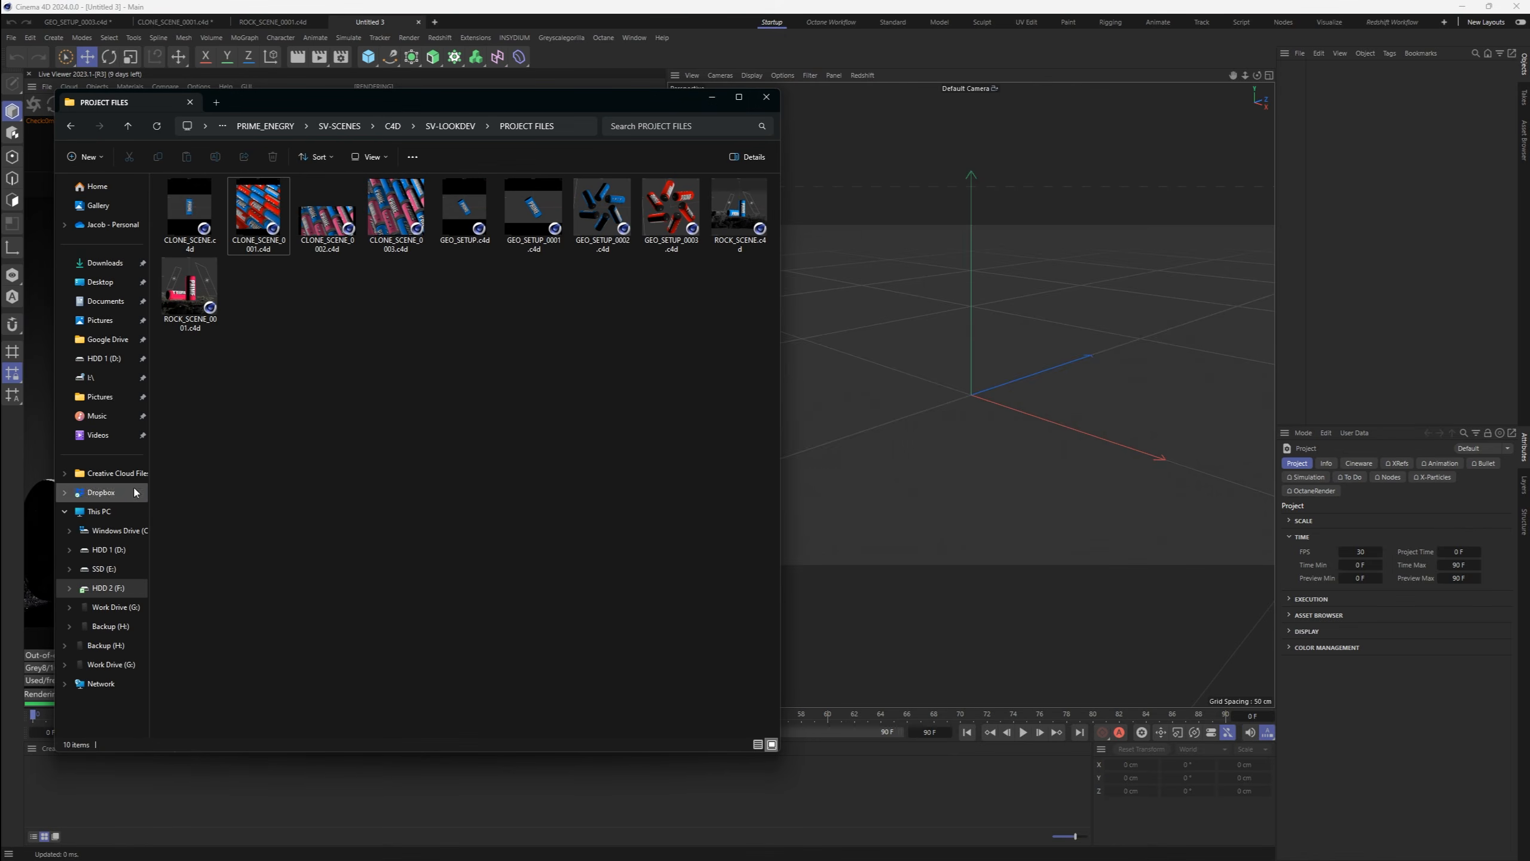
{"action": "left_click", "coordinate": [107, 588]}
{"action": "double_click", "coordinate": [195, 237]}
{"action": "double_click", "coordinate": [194, 237]}
{"action": "double_click", "coordinate": [195, 236]}
{"action": "double_click", "coordinate": [193, 218]}
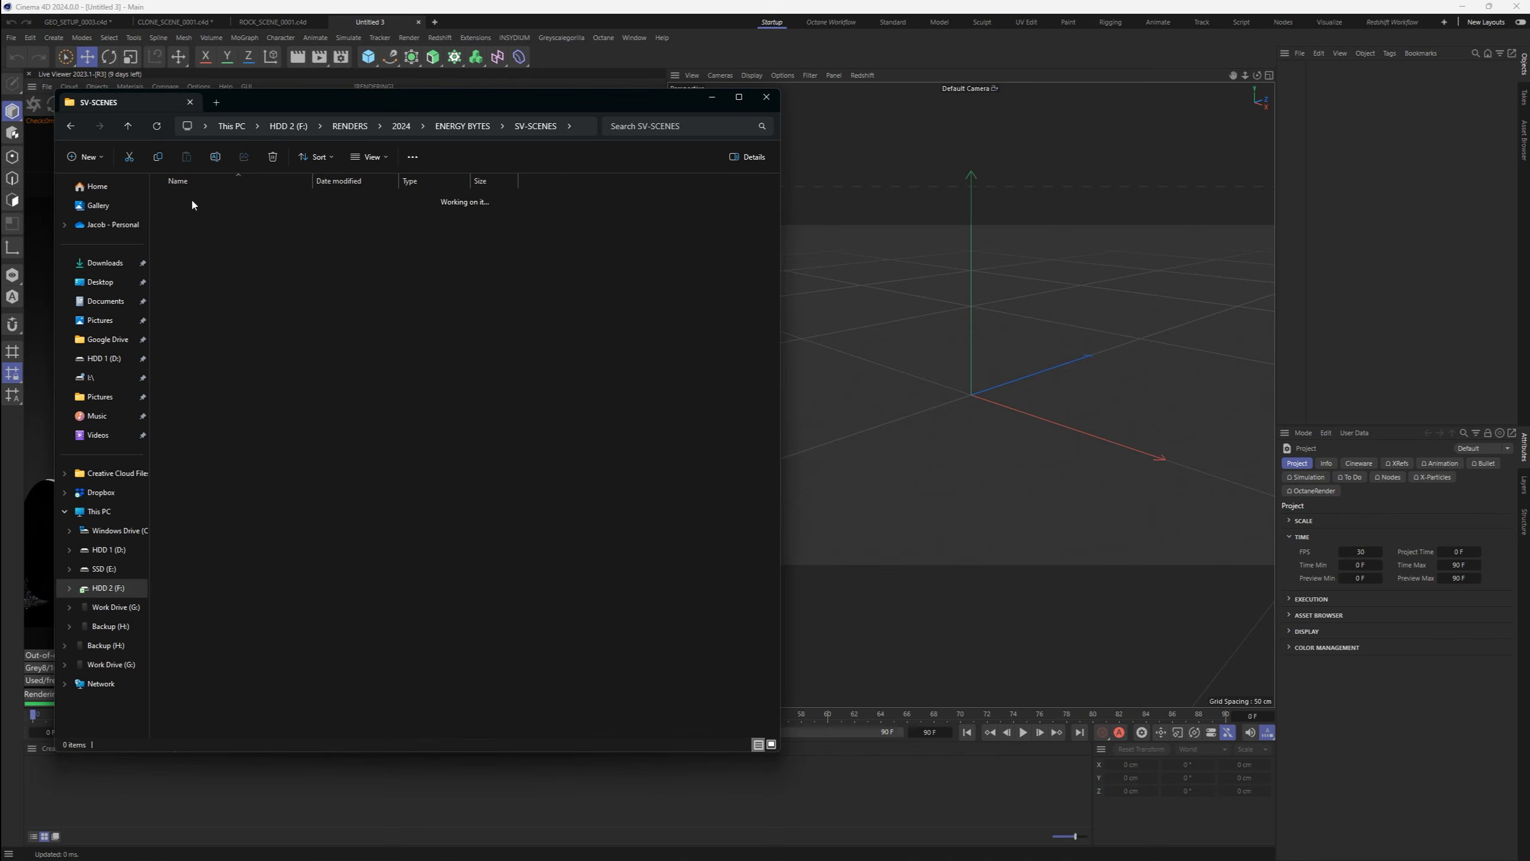
{"action": "double_click", "coordinate": [192, 202]}
{"action": "double_click", "coordinate": [193, 218]}
{"action": "double_click", "coordinate": [193, 218]}
{"action": "double_click", "coordinate": [206, 226]}
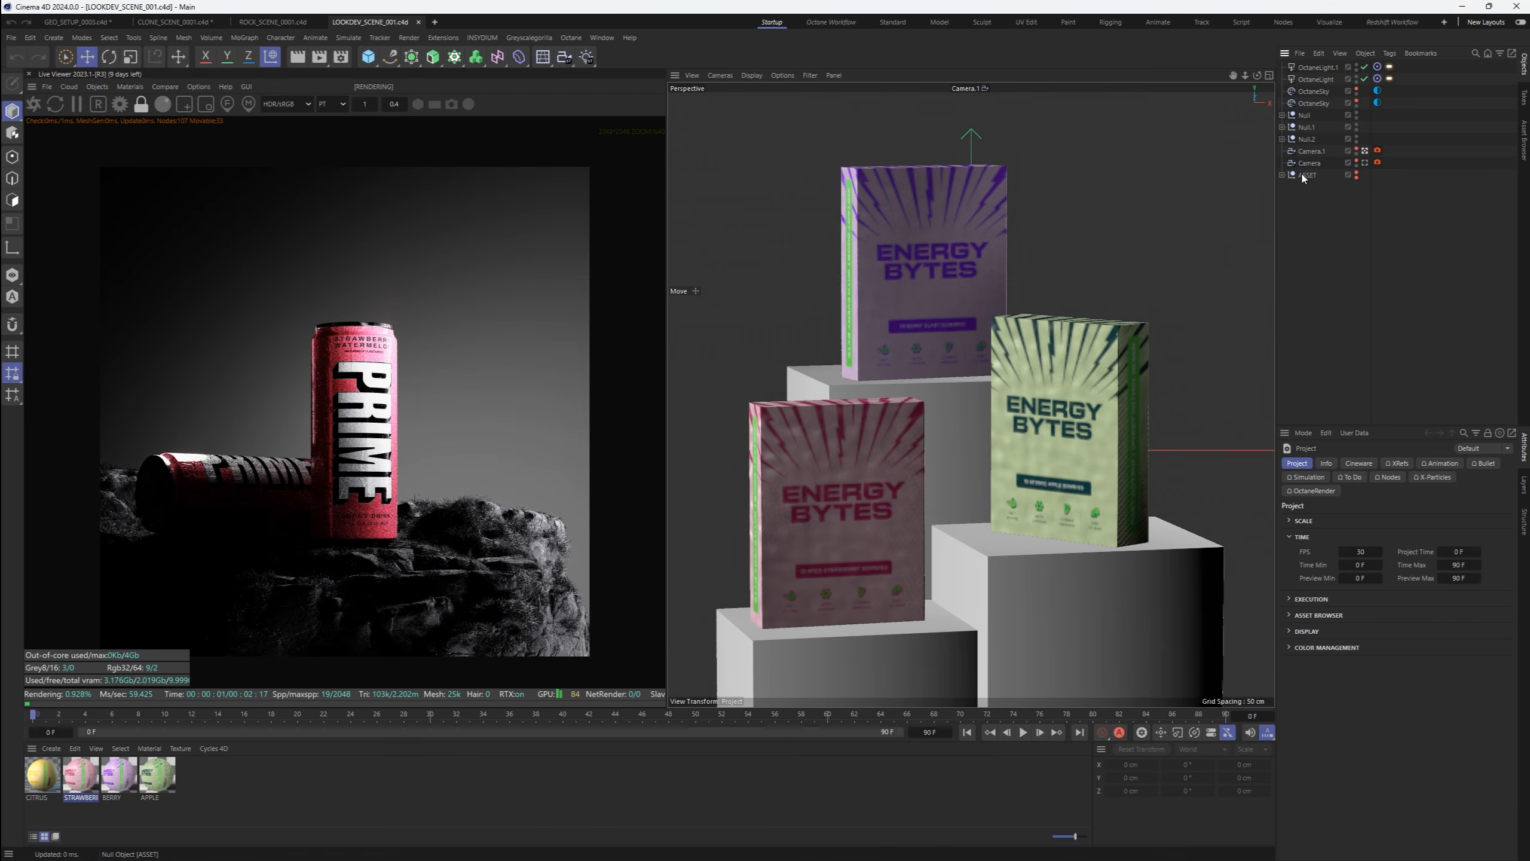
Copy the STRAWBERRY, BERRY and APPLE boxes out of their nulls and paste them into ROCK_SCENE_0001
{"action": "left_click", "coordinate": [1307, 140]}
{"action": "left_click", "coordinate": [1283, 139]}
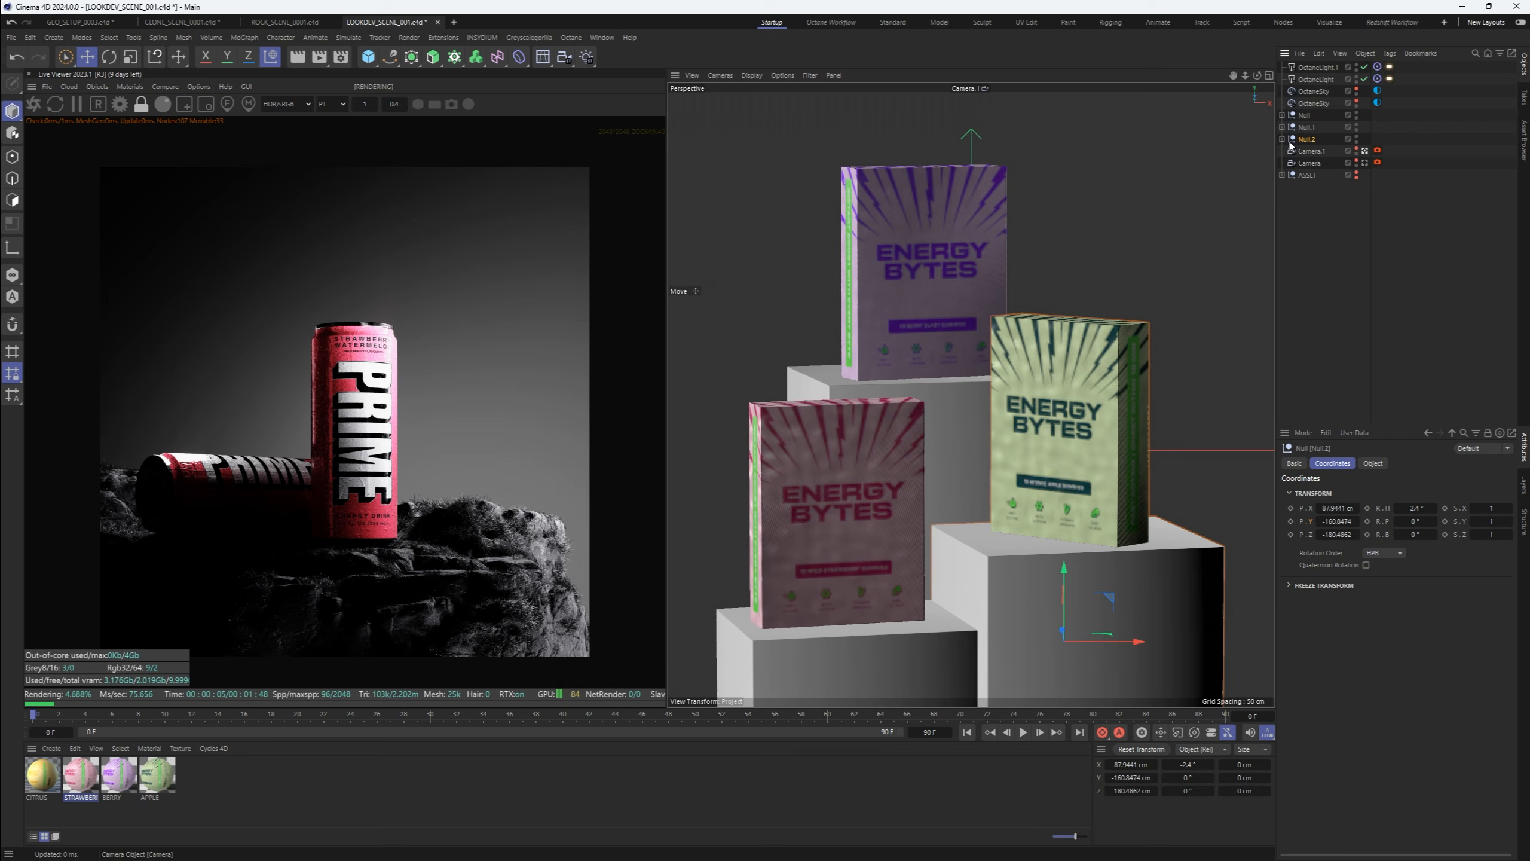
{"action": "left_click", "coordinate": [1282, 139]}
{"action": "left_click", "coordinate": [1282, 126]}
{"action": "left_click", "coordinate": [1282, 116]}
{"action": "left_click", "coordinate": [1314, 139]}
{"action": "left_click", "coordinate": [1314, 174], "text": "ctrl"}
{"action": "left_click", "coordinate": [1315, 211], "text": "ctrl"}
{"action": "left_click", "coordinate": [276, 24]}
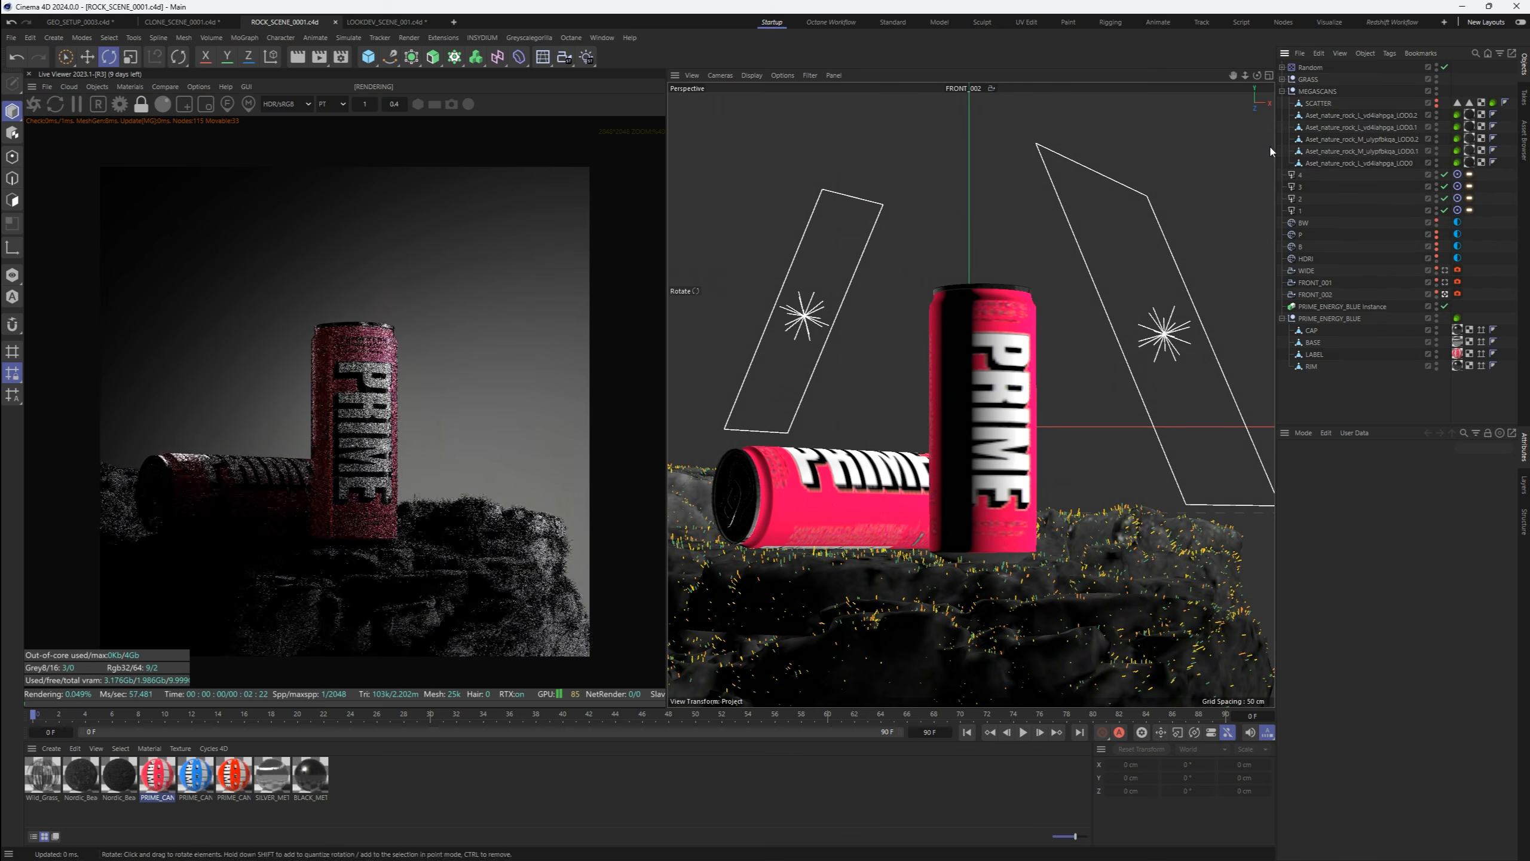
{"action": "key", "text": "ctrl+v"}
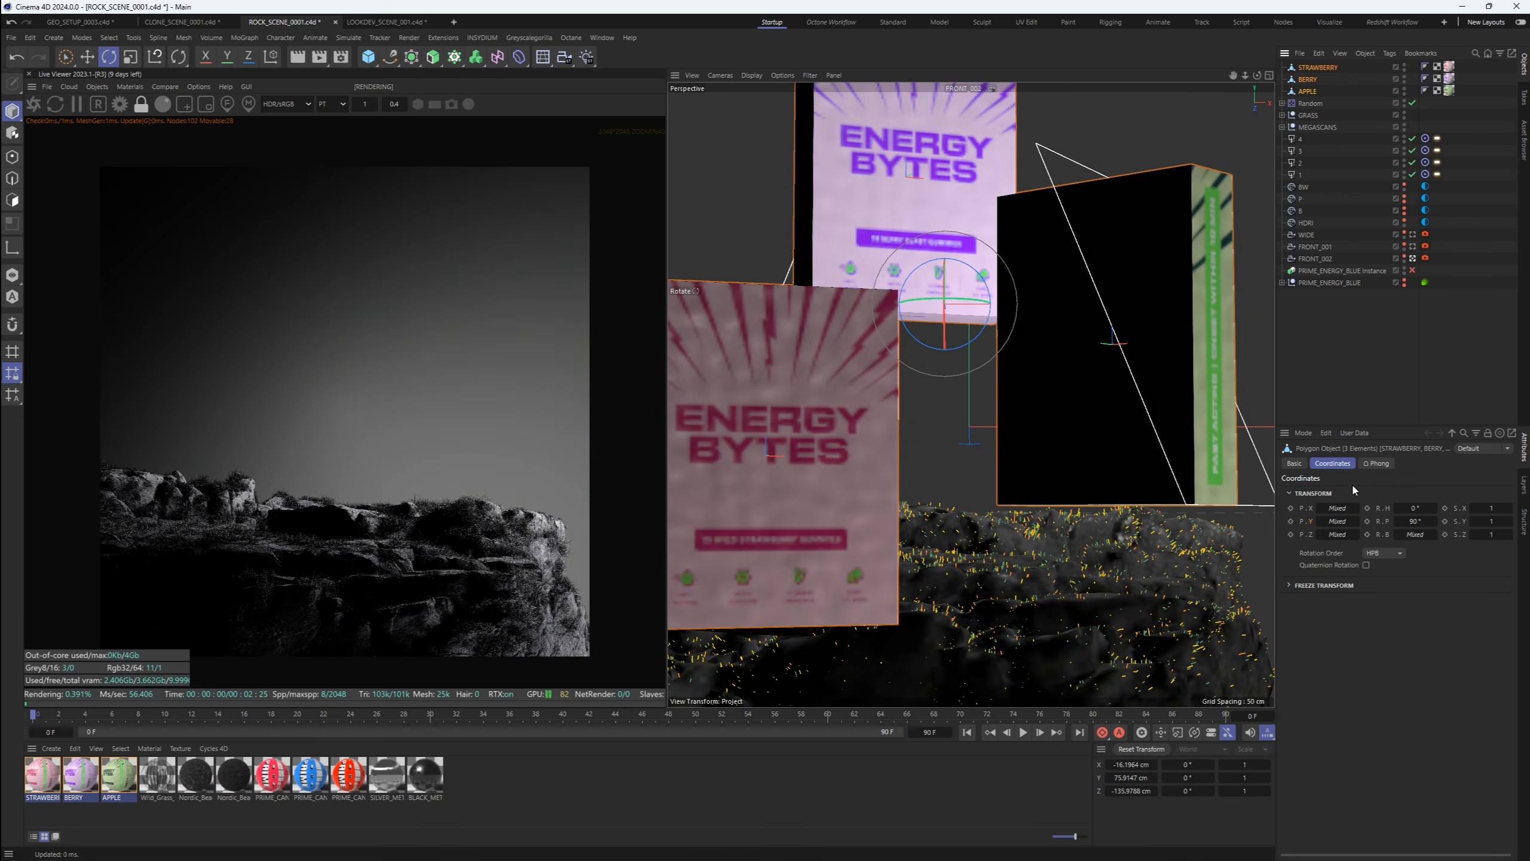
Set the position of the STRAWBERRY, BERRY and APPLE boxes to 0 cm on all axes and their bank rotation to 0°
{"action": "left_click", "coordinate": [1326, 507]}
{"action": "type", "text": "0"}
{"action": "key", "text": "Tab"}
{"action": "type", "text": "0"}
{"action": "key", "text": "Tab"}
{"action": "type", "text": "0"}
{"action": "key", "text": "Tab"}
{"action": "key", "text": "Tab"}
{"action": "key", "text": "Tab"}
{"action": "type", "text": "0"}
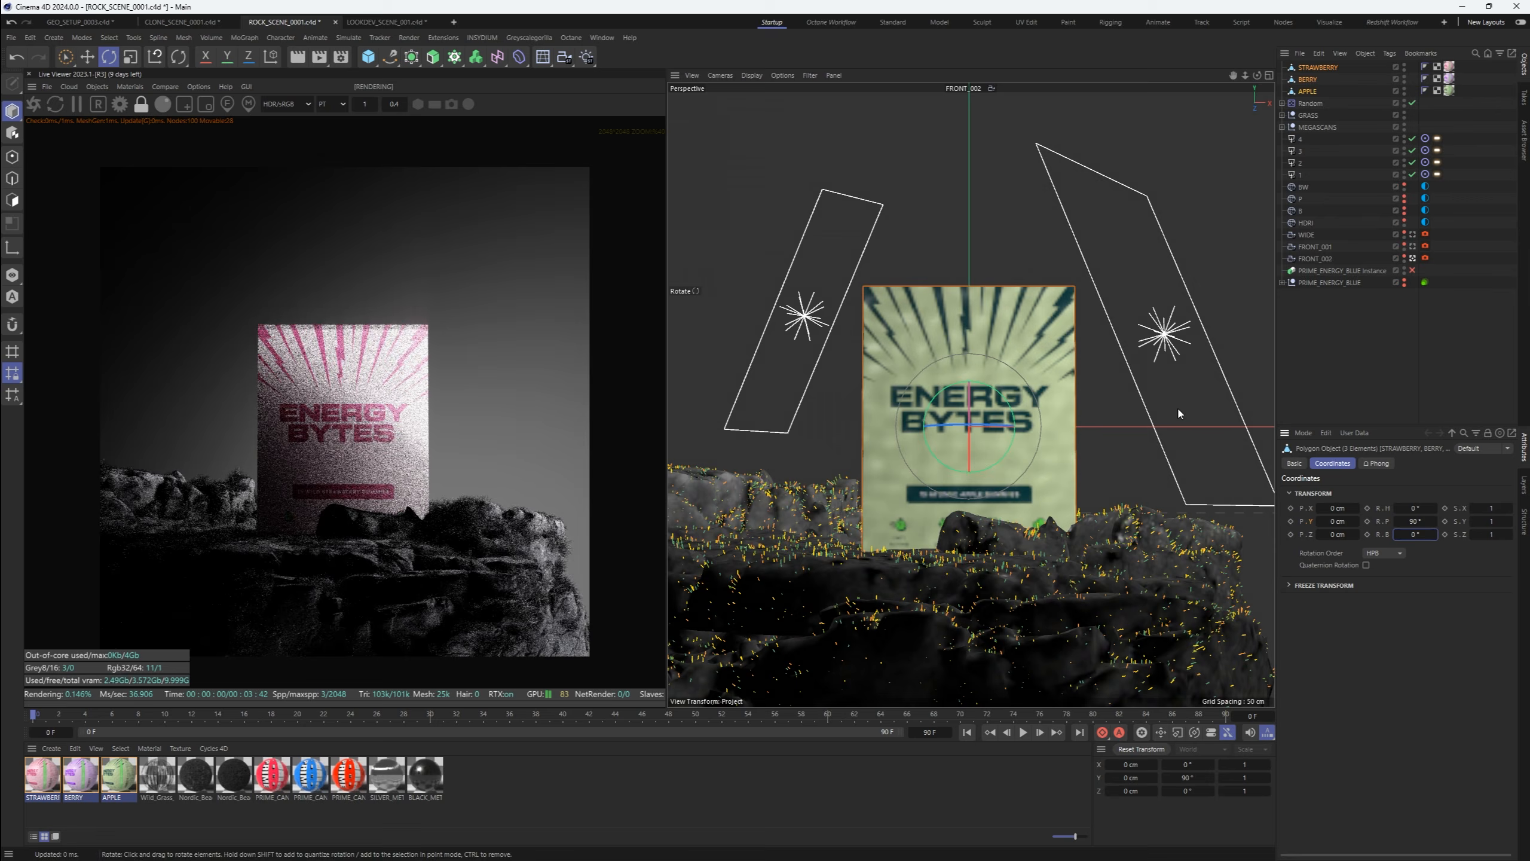
Hide the STRAWBERRY and APPLE boxes and group the three boxes under one null
{"action": "double_click", "coordinate": [1404, 91], "text": "alt"}
{"action": "double_click", "coordinate": [1404, 67], "text": "alt"}
{"action": "key", "text": "alt+g"}
Move the boxes' null to about -86.6 cm in Z and rotate it to a bank of 33.6°
{"action": "key", "text": "e"}
{"action": "left_click_drag", "start_coordinate": [970, 427], "coordinate": [747, 430]}
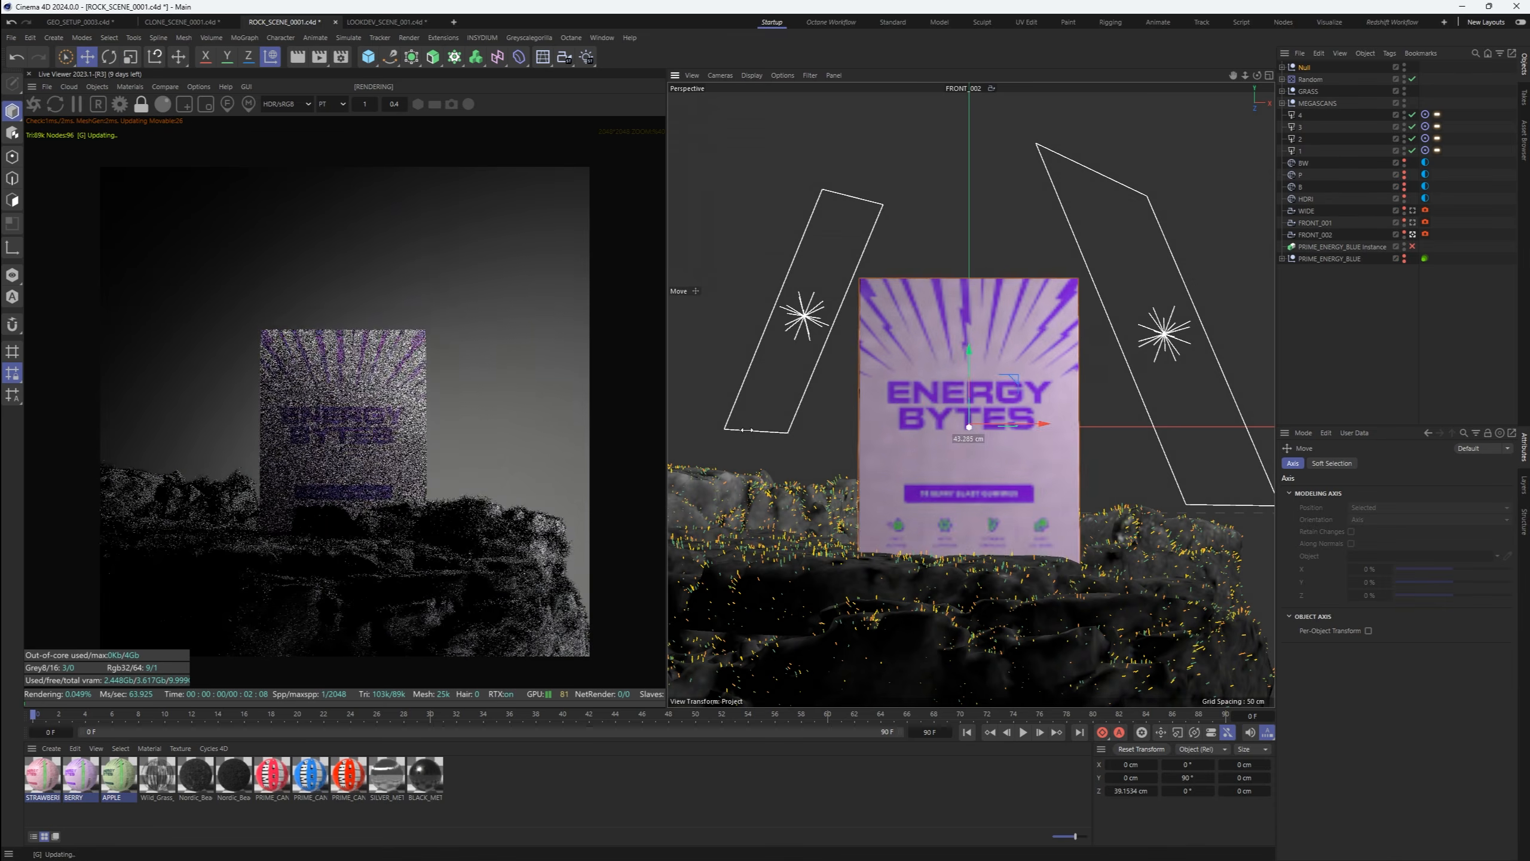
{"action": "key", "text": "r"}
{"action": "left_click_drag", "start_coordinate": [965, 420], "coordinate": [1031, 416]}
Activate the WIDE render settings and look through the FRONT_001 camera
{"action": "left_click", "coordinate": [341, 57]}
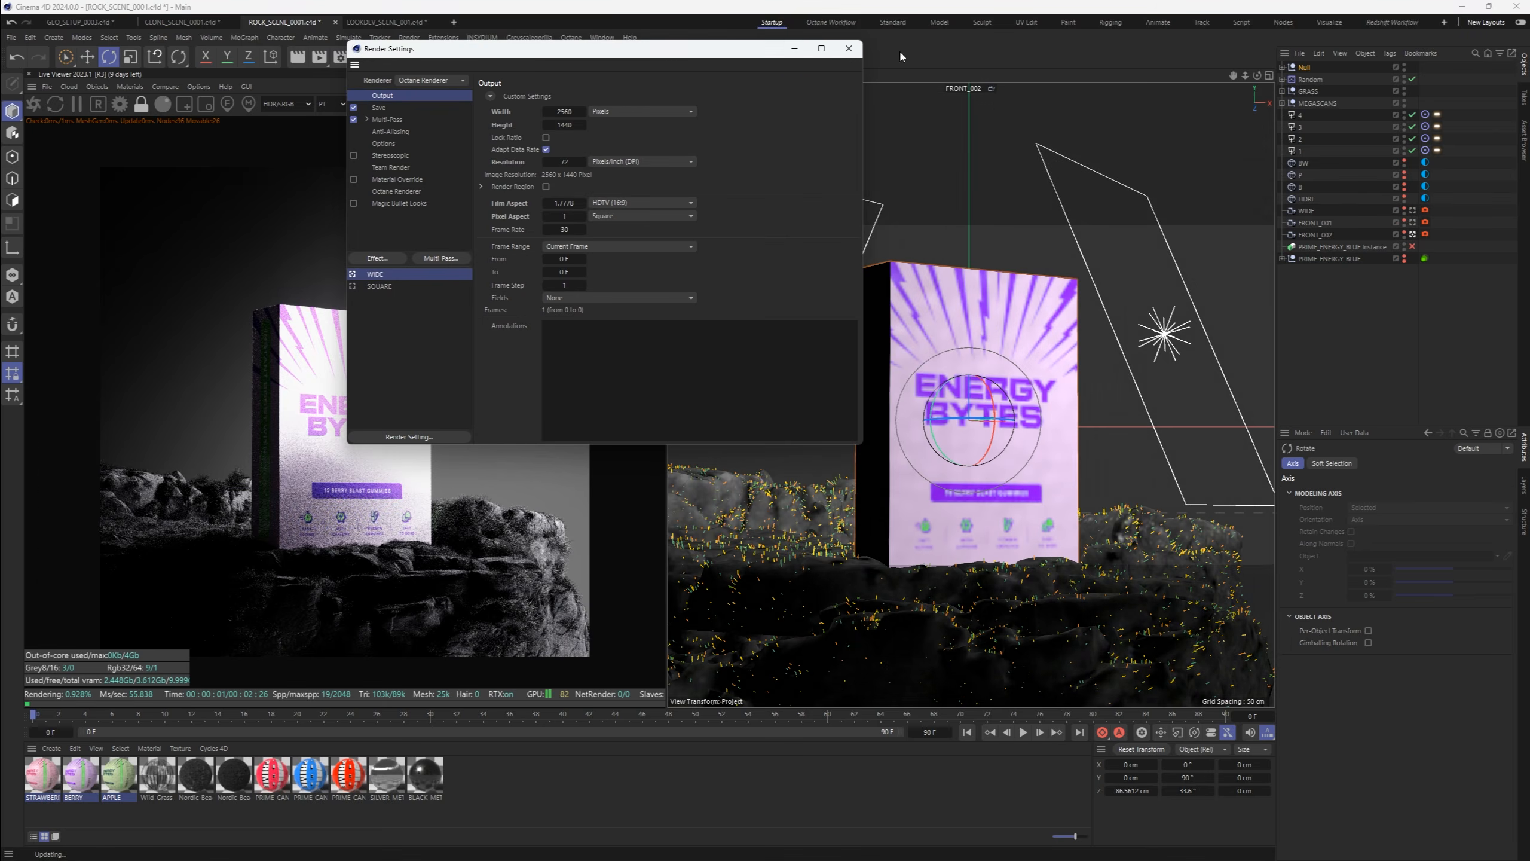
{"action": "left_click", "coordinate": [852, 50]}
{"action": "left_click", "coordinate": [1412, 223]}
Copy the Octane Object tag of PRIME_ENERGY_BLUE onto the STRAWBERRY, BERRY and APPLE boxes
{"action": "left_click", "coordinate": [1282, 67]}
{"action": "right_click", "coordinate": [1308, 68]}
{"action": "left_click", "coordinate": [1305, 79]}
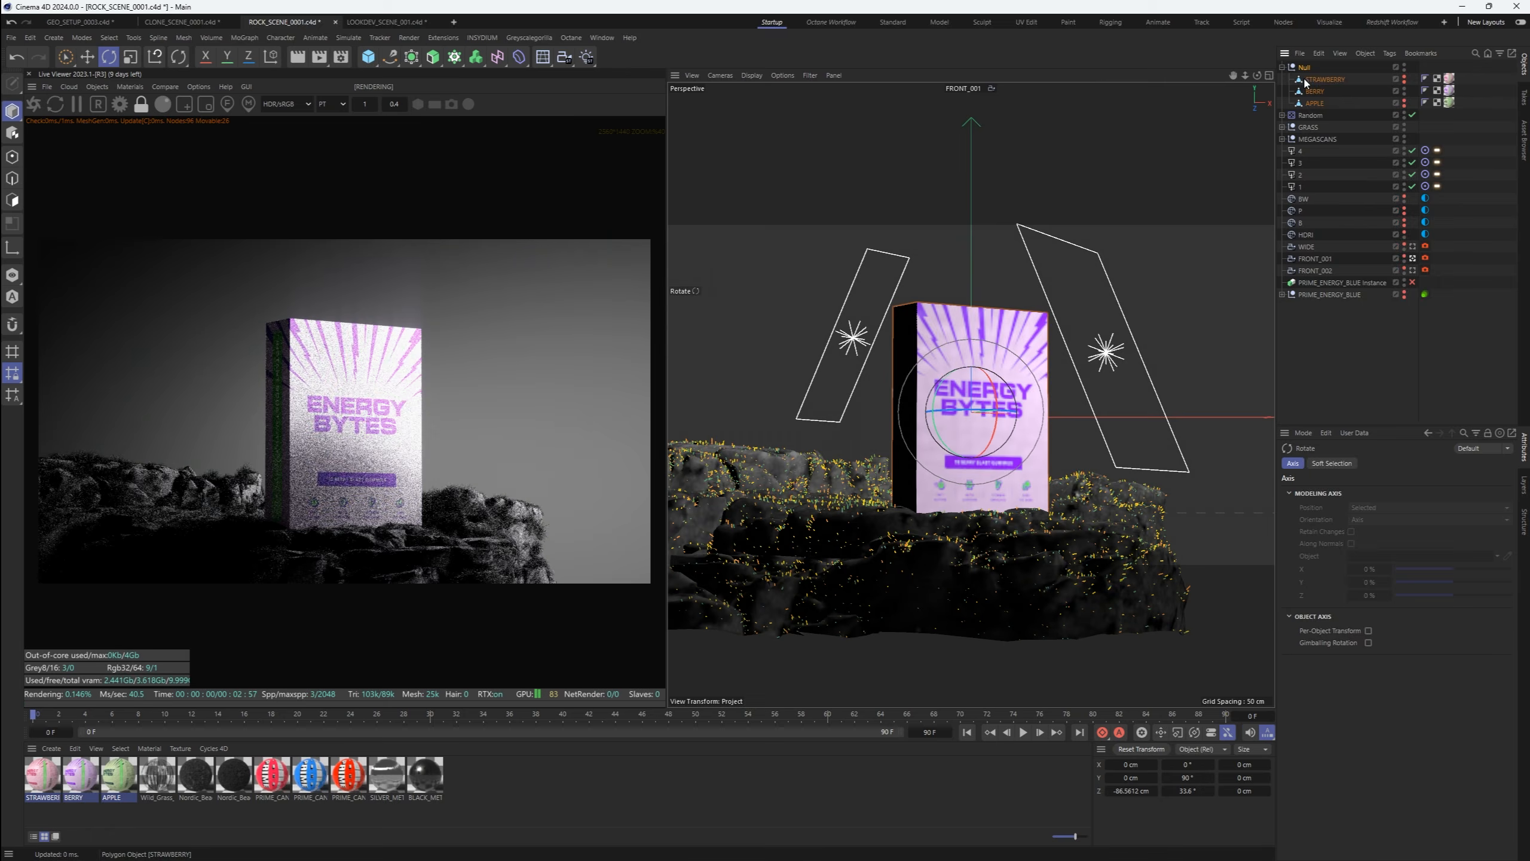
{"action": "right_click", "coordinate": [1306, 79]}
{"action": "mouse_move", "coordinate": [1344, 147]}
{"action": "mouse_move", "coordinate": [1271, 148]}
{"action": "left_click", "coordinate": [1342, 200]}
{"action": "key", "text": "Delete"}
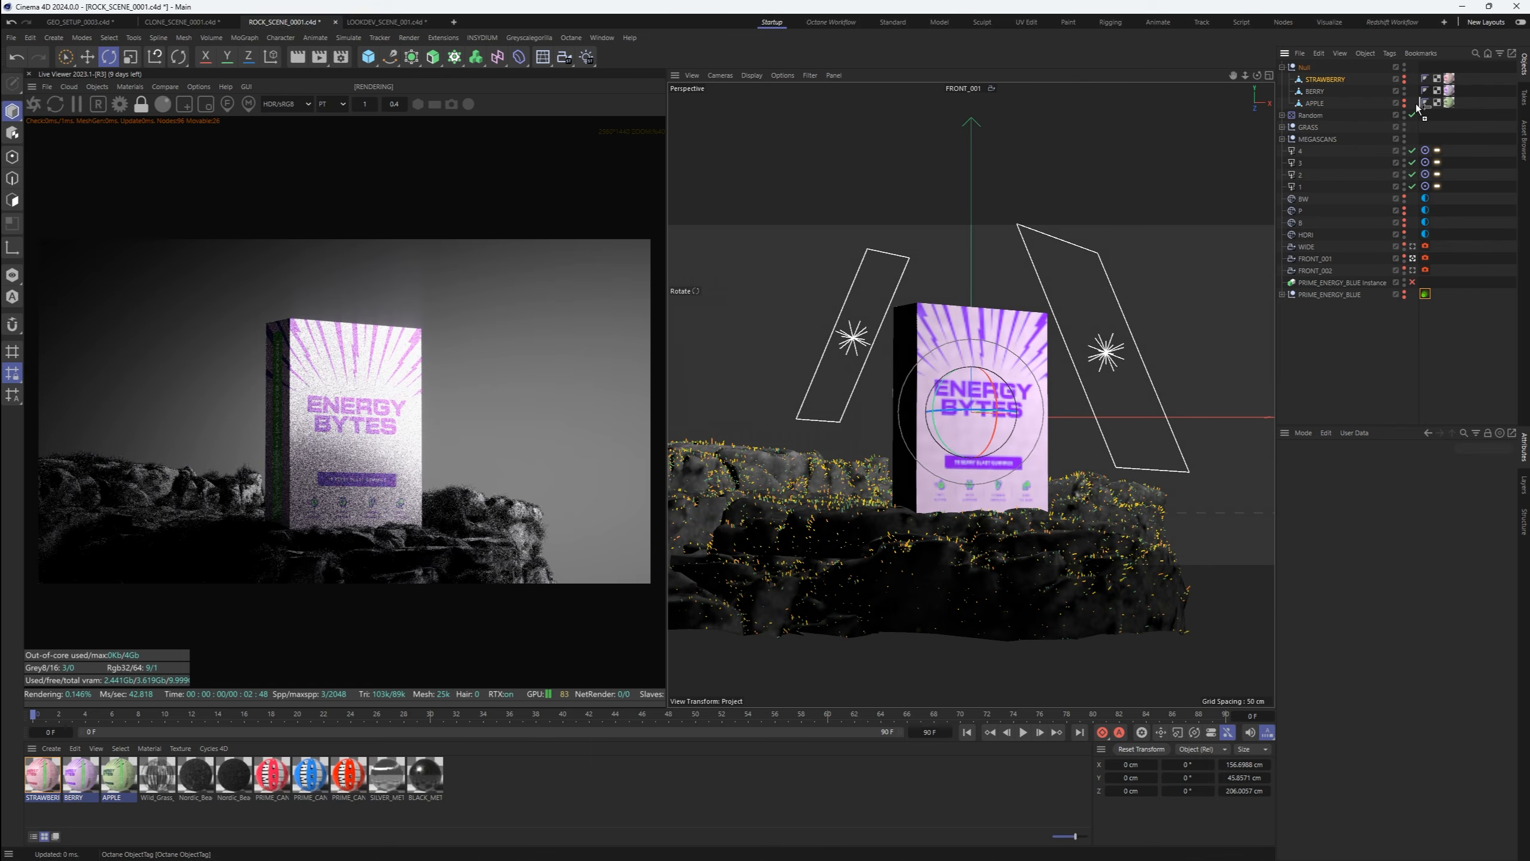
{"action": "left_click_drag", "start_coordinate": [1418, 109], "coordinate": [1461, 102], "text": "ctrl"}
{"action": "left_click_drag", "start_coordinate": [1461, 102], "coordinate": [1460, 78], "text": "ctrl"}
Scale the boxes' null down slightly and disable the PRIME_ENERGY_BLUE instance
{"action": "left_click", "coordinate": [1314, 91]}
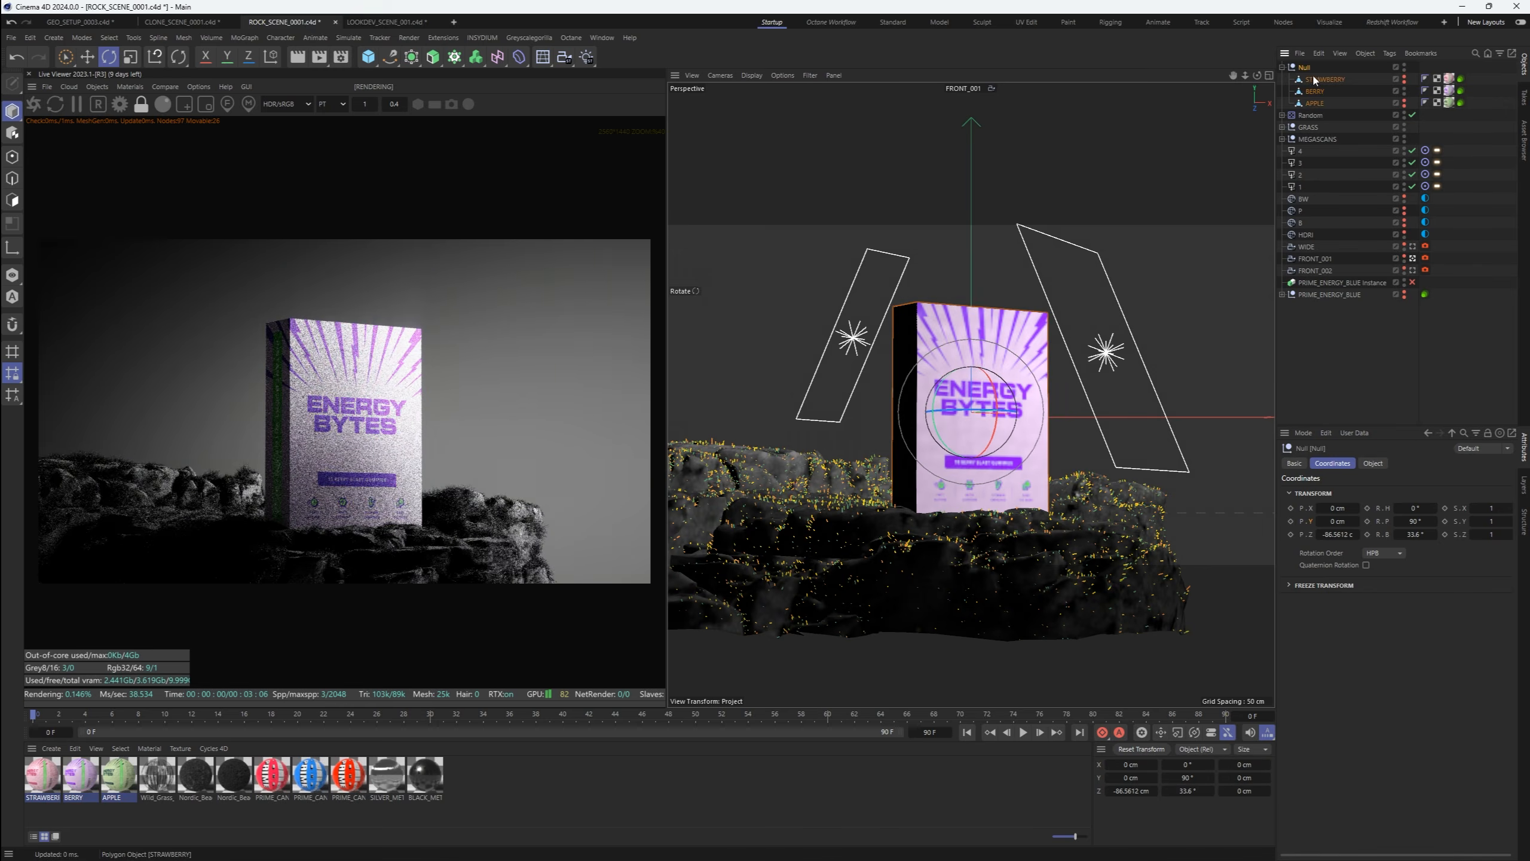
{"action": "key", "text": "t"}
{"action": "left_click_drag", "start_coordinate": [1107, 384], "coordinate": [986, 410]}
{"action": "key", "text": "ctrl+z"}
{"action": "key", "text": "ctrl+z"}
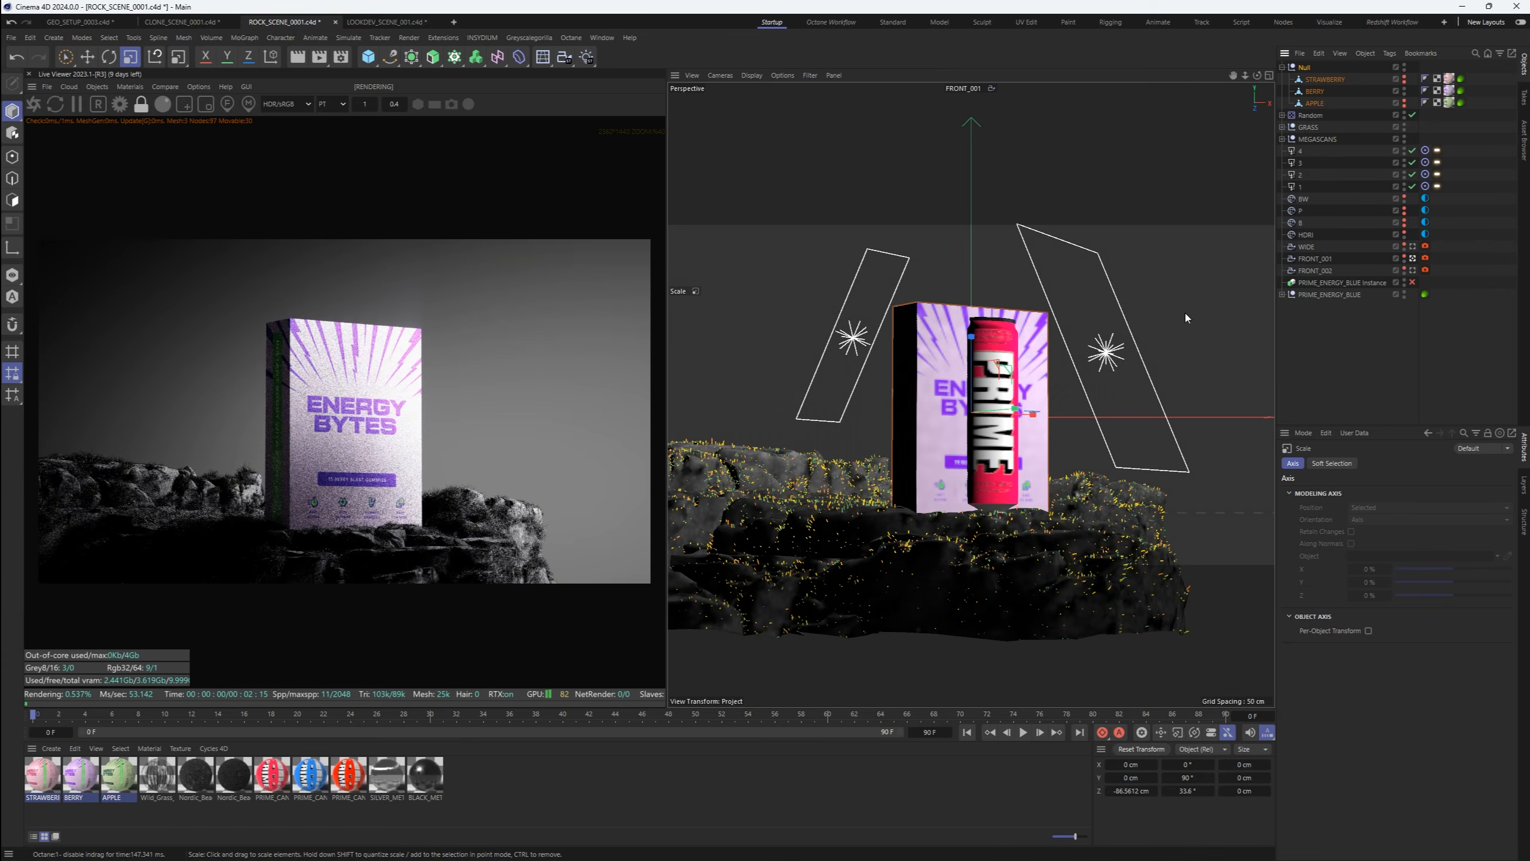
{"action": "left_click_drag", "start_coordinate": [1185, 315], "coordinate": [1124, 332]}
{"action": "left_click", "coordinate": [1412, 282]}
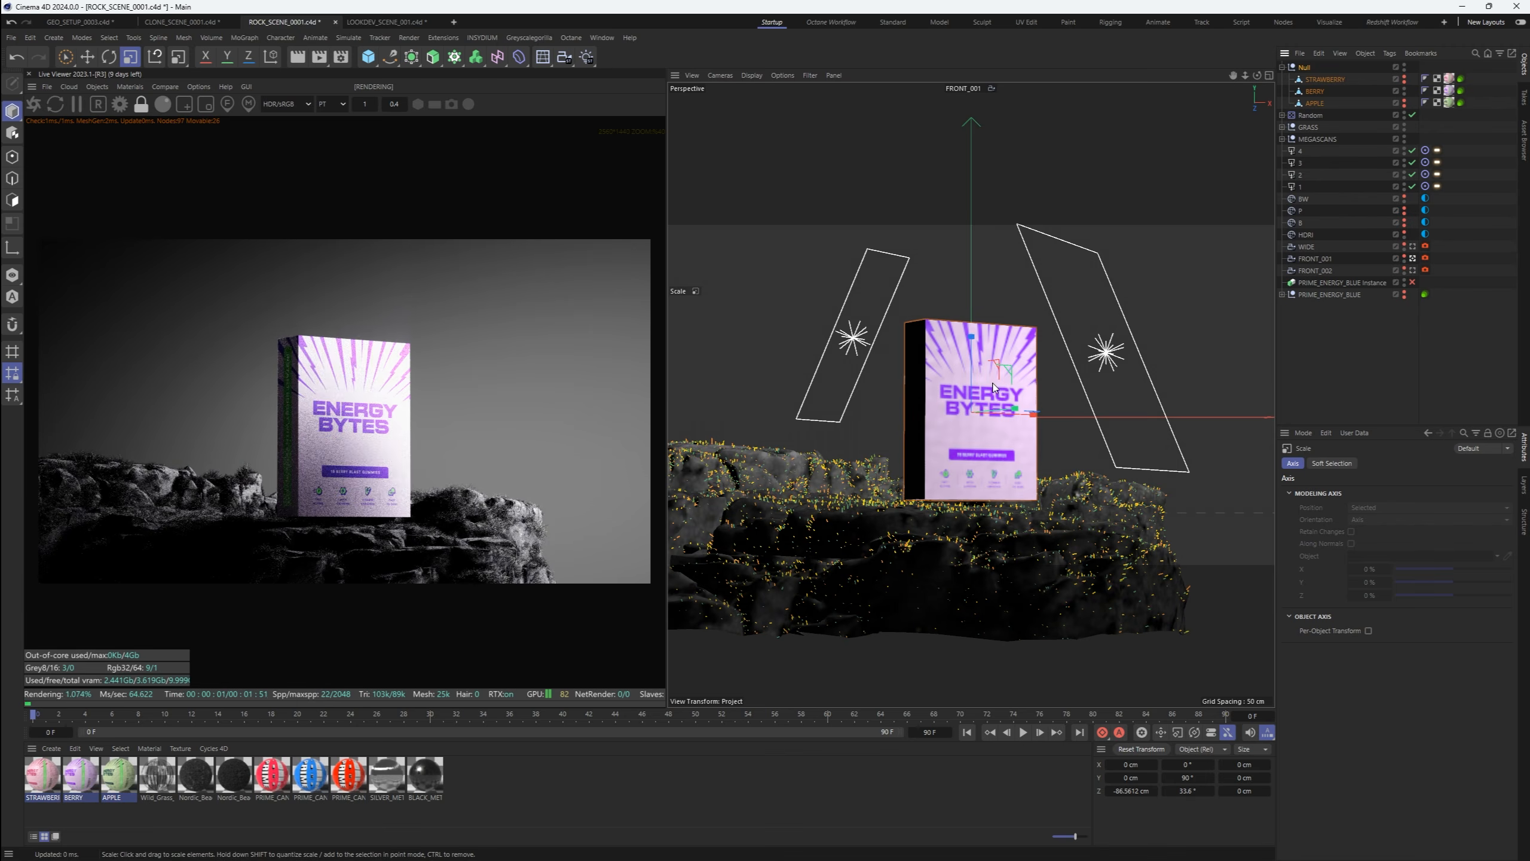
Place the boxes' null at about -9.5 cm in Y with a 19.6° bank, and show the STRAWBERRY box
{"action": "key", "text": "r"}
{"action": "left_click_drag", "start_coordinate": [994, 388], "coordinate": [1060, 401]}
{"action": "left_click", "coordinate": [1331, 79]}
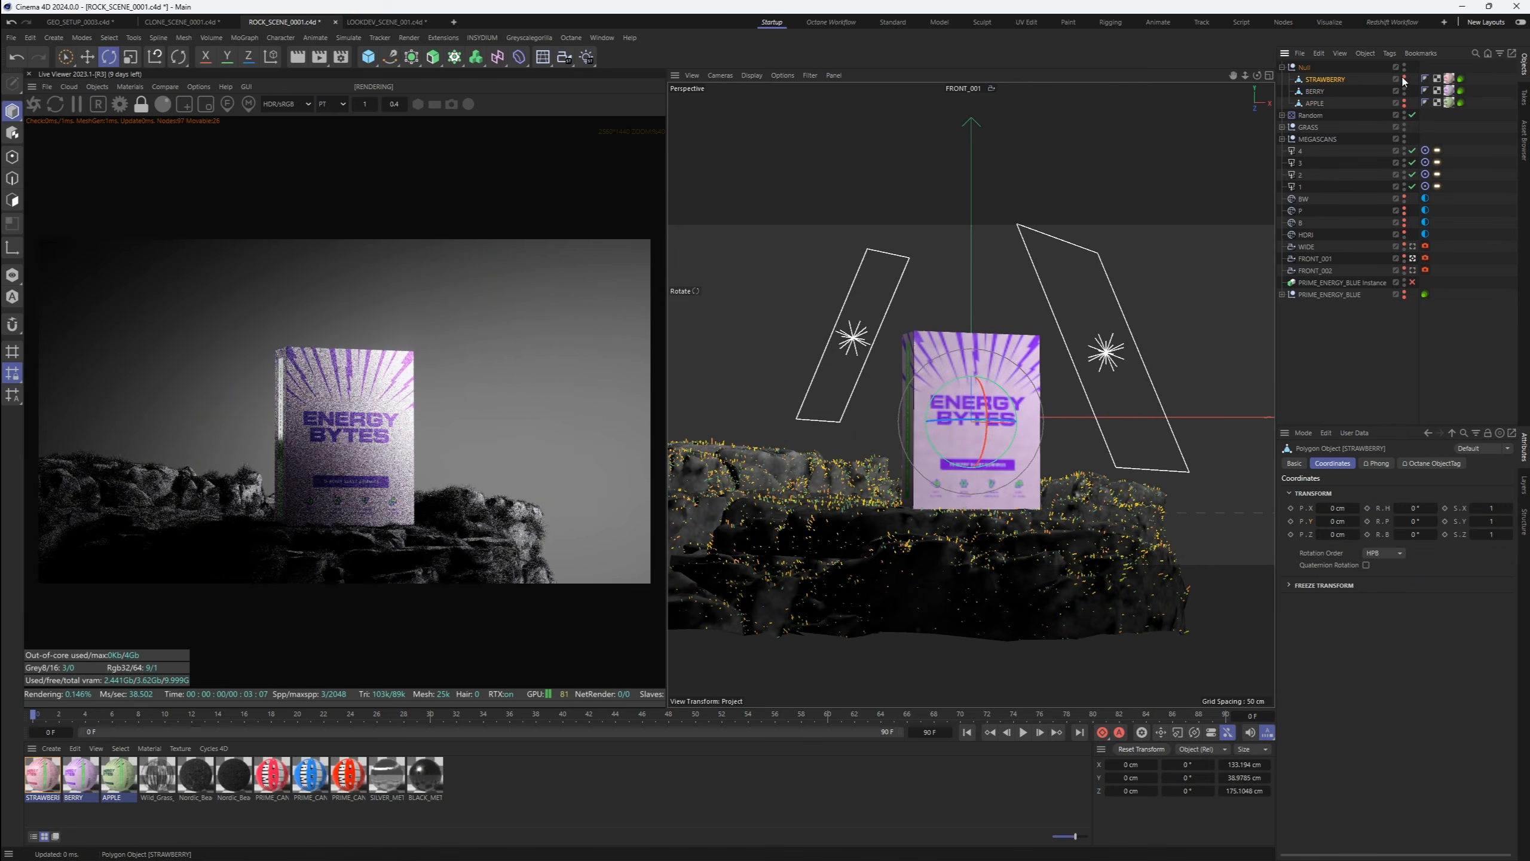
{"action": "left_click", "coordinate": [1405, 80]}
{"action": "left_click", "coordinate": [1306, 67]}
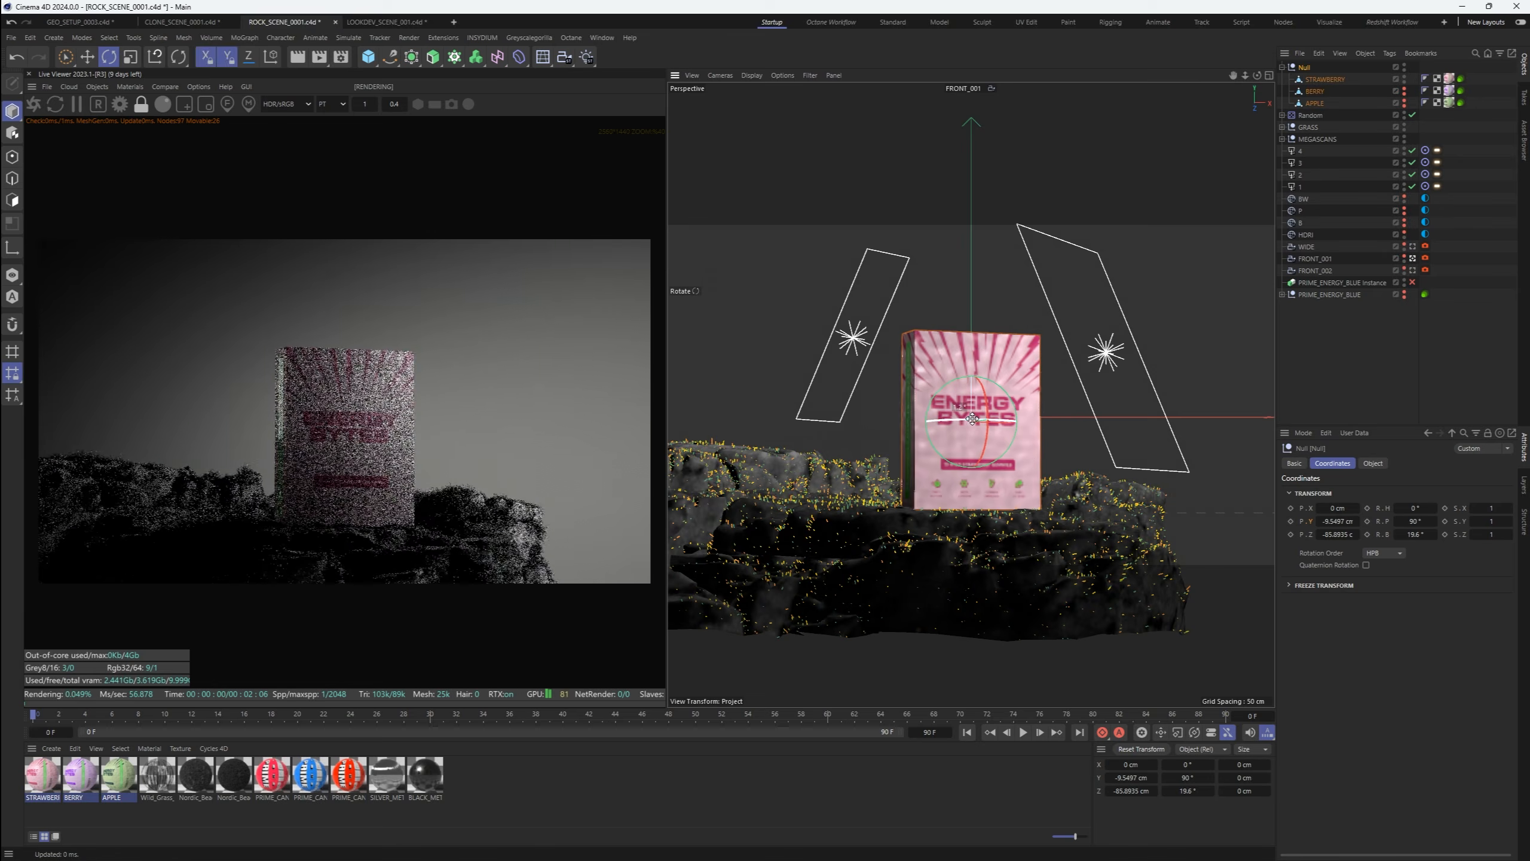
Try moving light 1 to about X 173 cm and Z -113 cm, and undo the move
{"action": "left_click", "coordinate": [1106, 352]}
{"action": "key", "text": "F1"}
{"action": "key", "text": "e"}
{"action": "left_click_drag", "start_coordinate": [911, 426], "coordinate": [897, 406]}
{"action": "left_click_drag", "start_coordinate": [934, 426], "coordinate": [916, 413]}
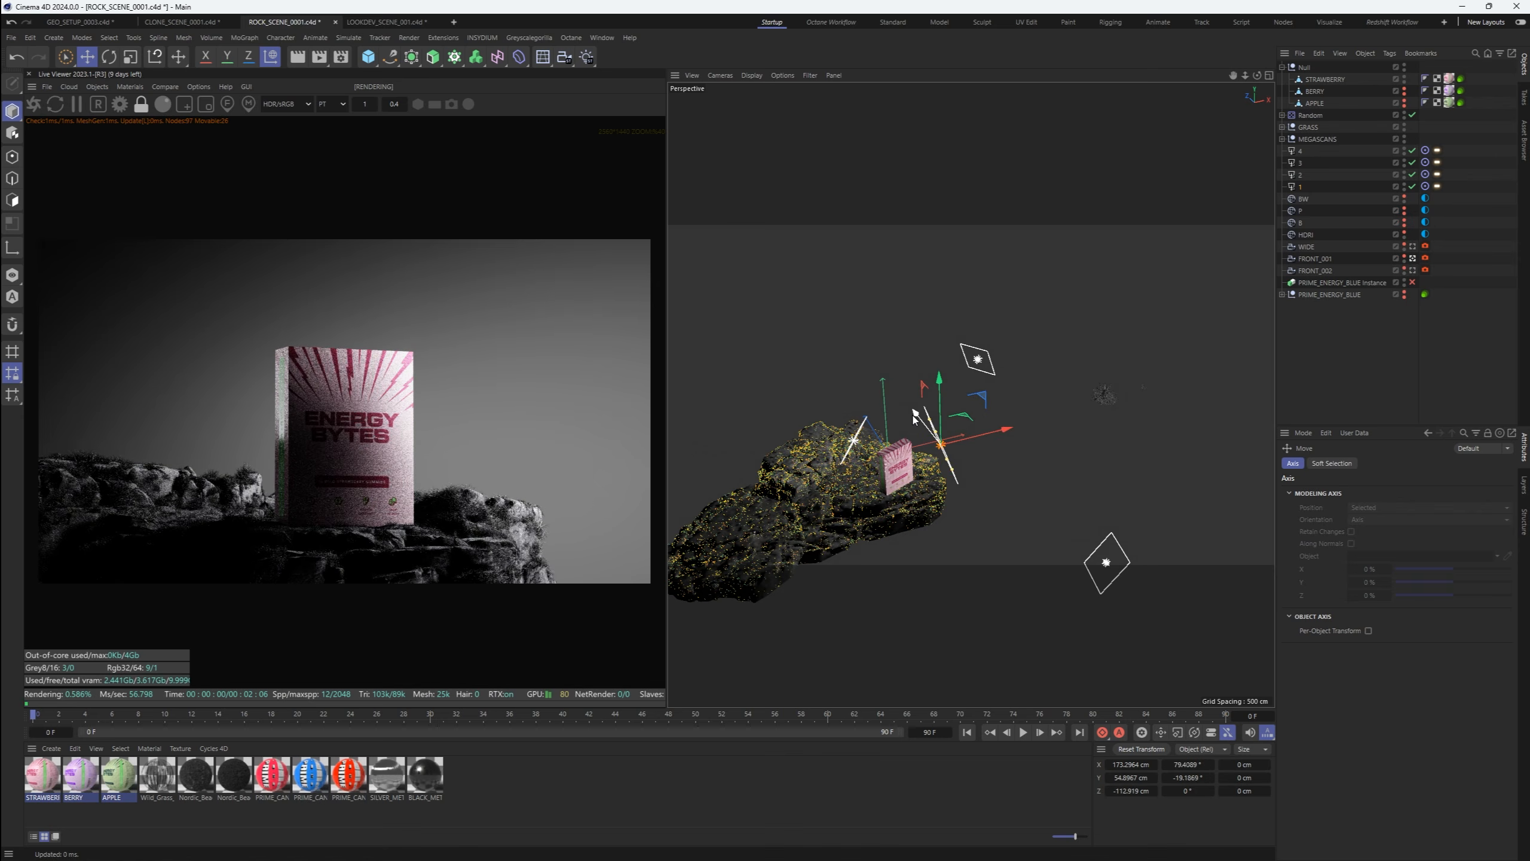
{"action": "key", "text": "F1"}
{"action": "key", "text": "ctrl+z"}
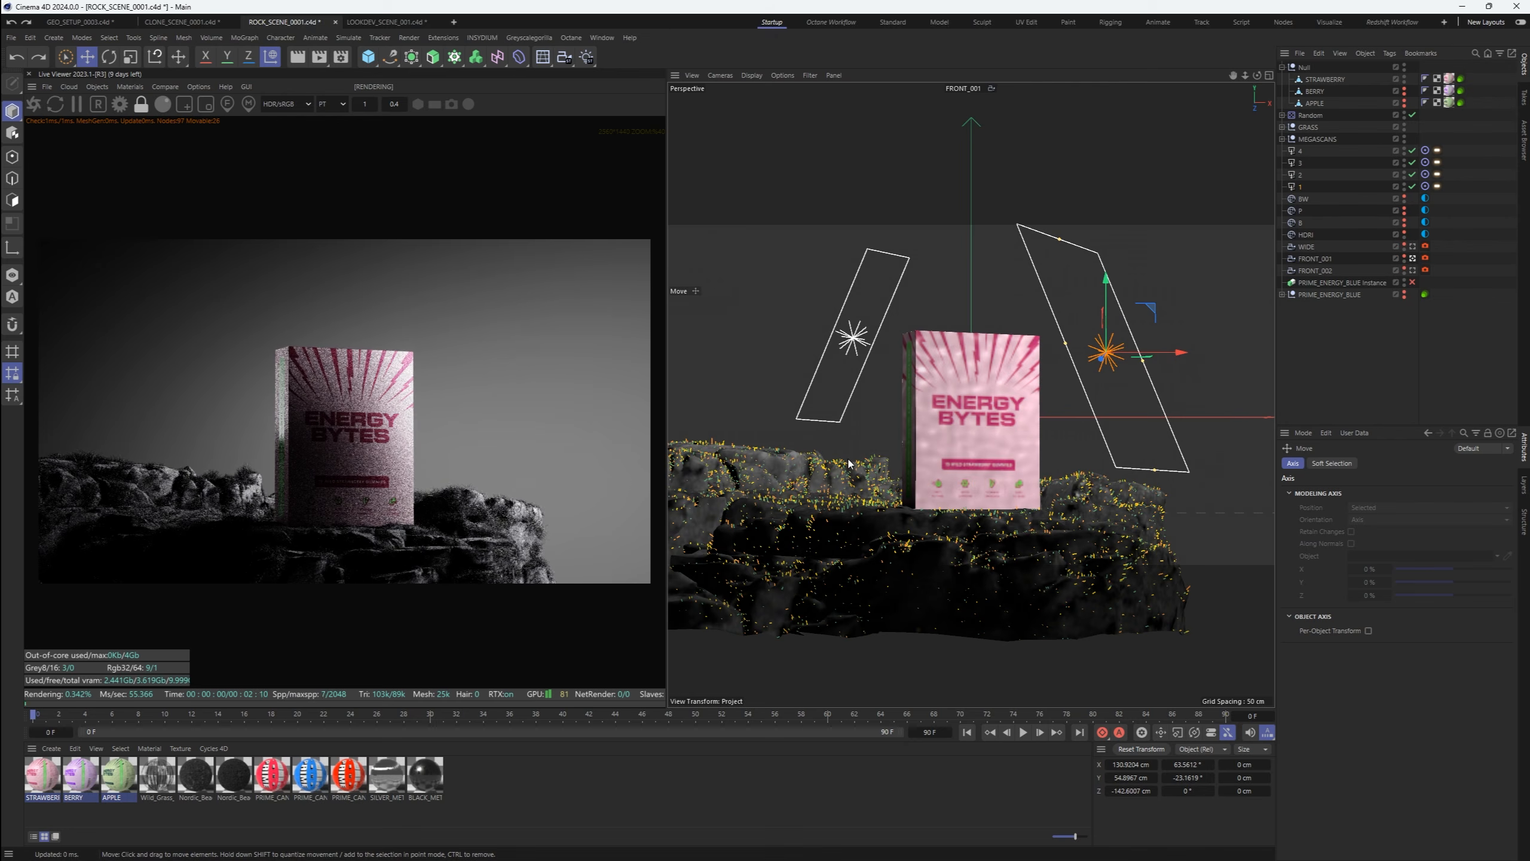
{"action": "left_click", "coordinate": [1364, 356]}
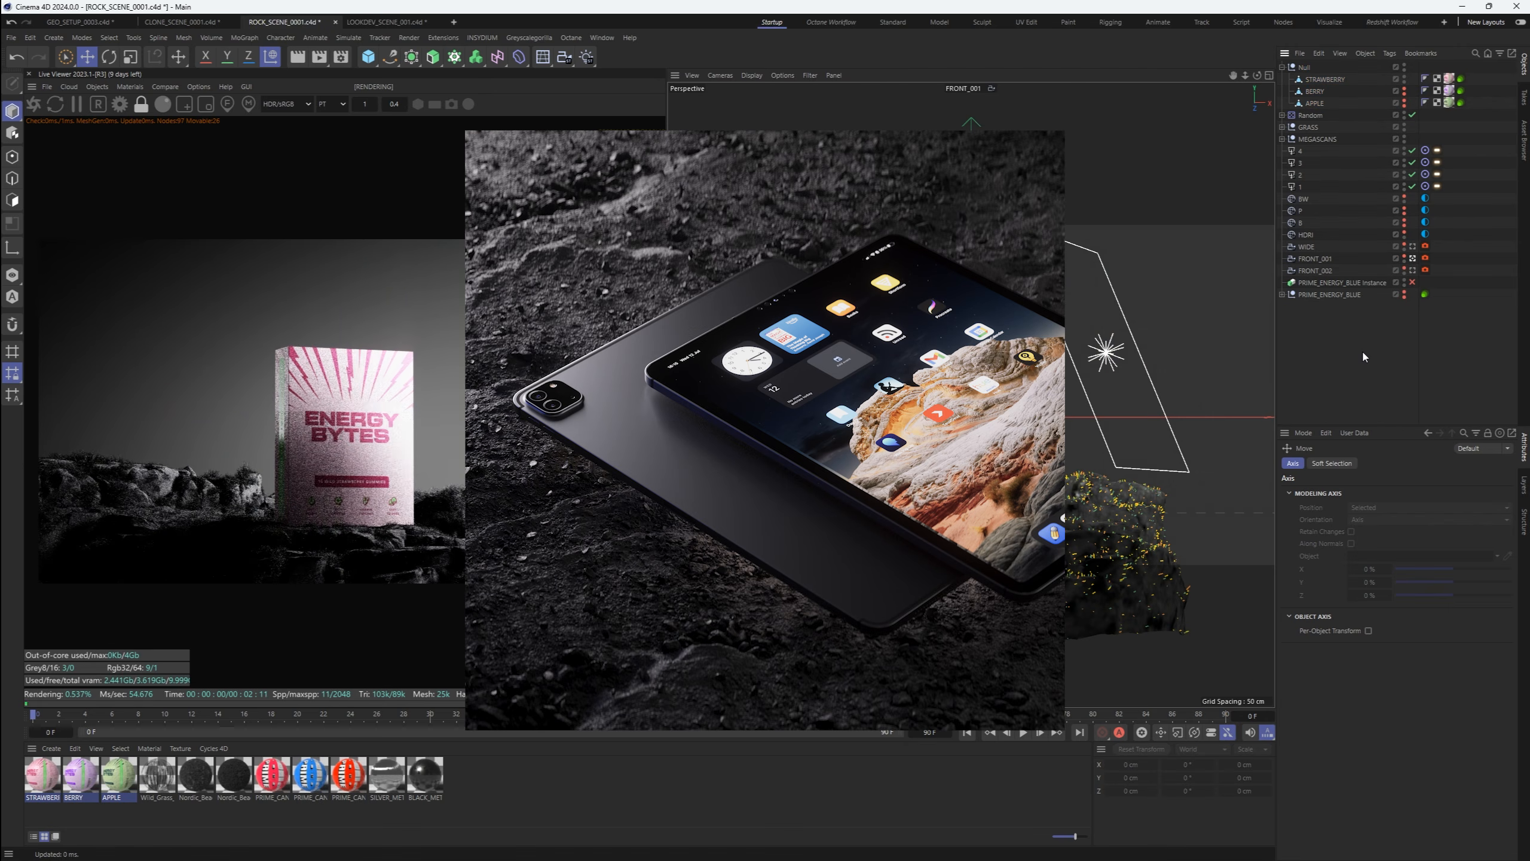
Duplicate light 1 and disable the copy
{"action": "left_click_drag", "start_coordinate": [1299, 187], "coordinate": [1301, 198], "text": "ctrl"}
{"action": "left_click", "coordinate": [1411, 198]}
{"action": "key", "text": "F2"}
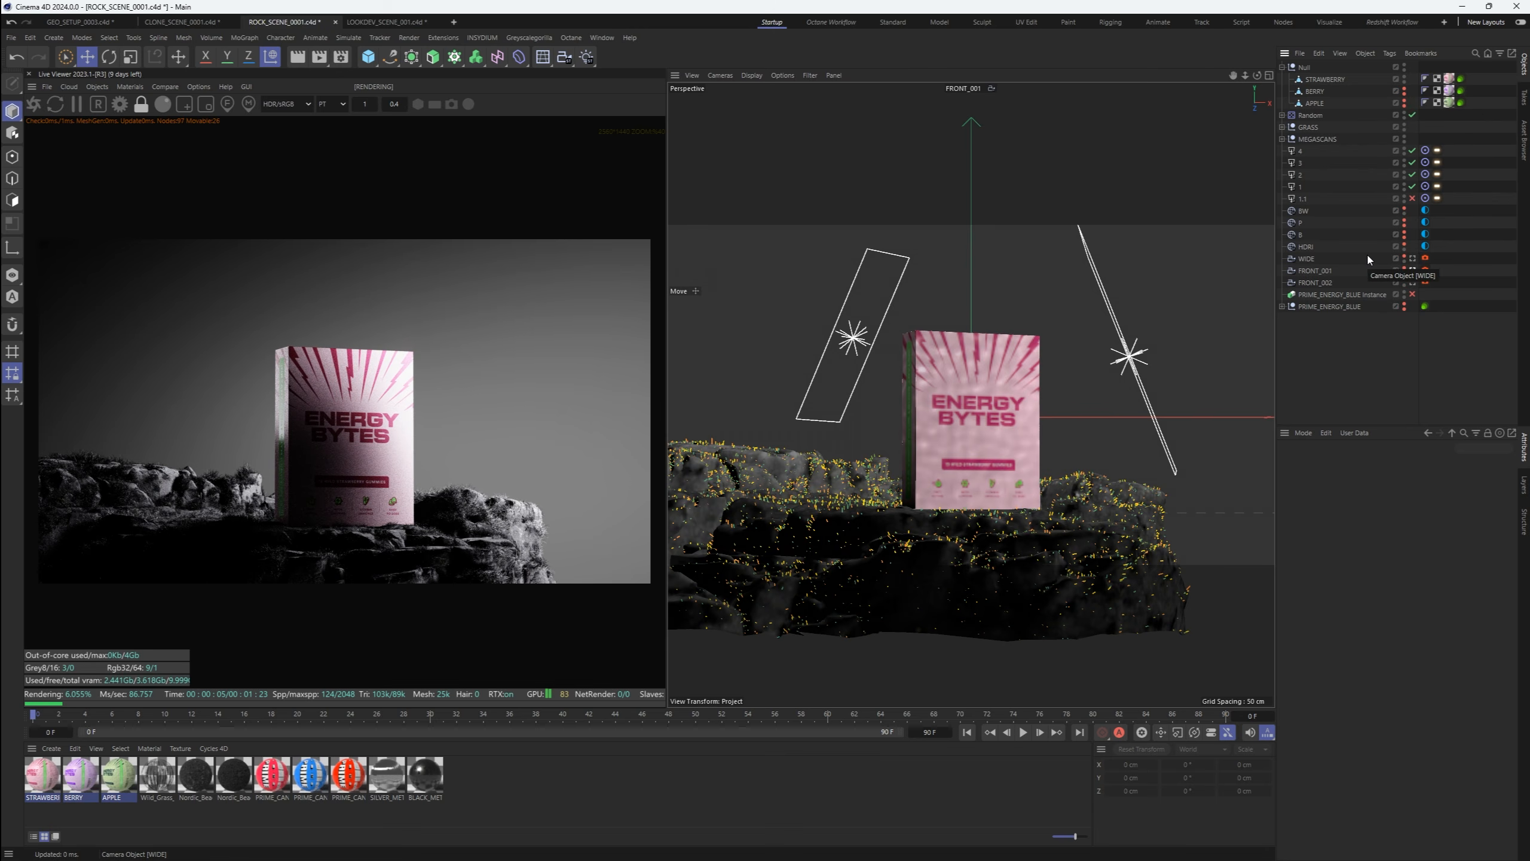
Show the BERRY box instead of STRAWBERRY and rotate it slightly
{"action": "left_click", "coordinate": [1425, 270]}
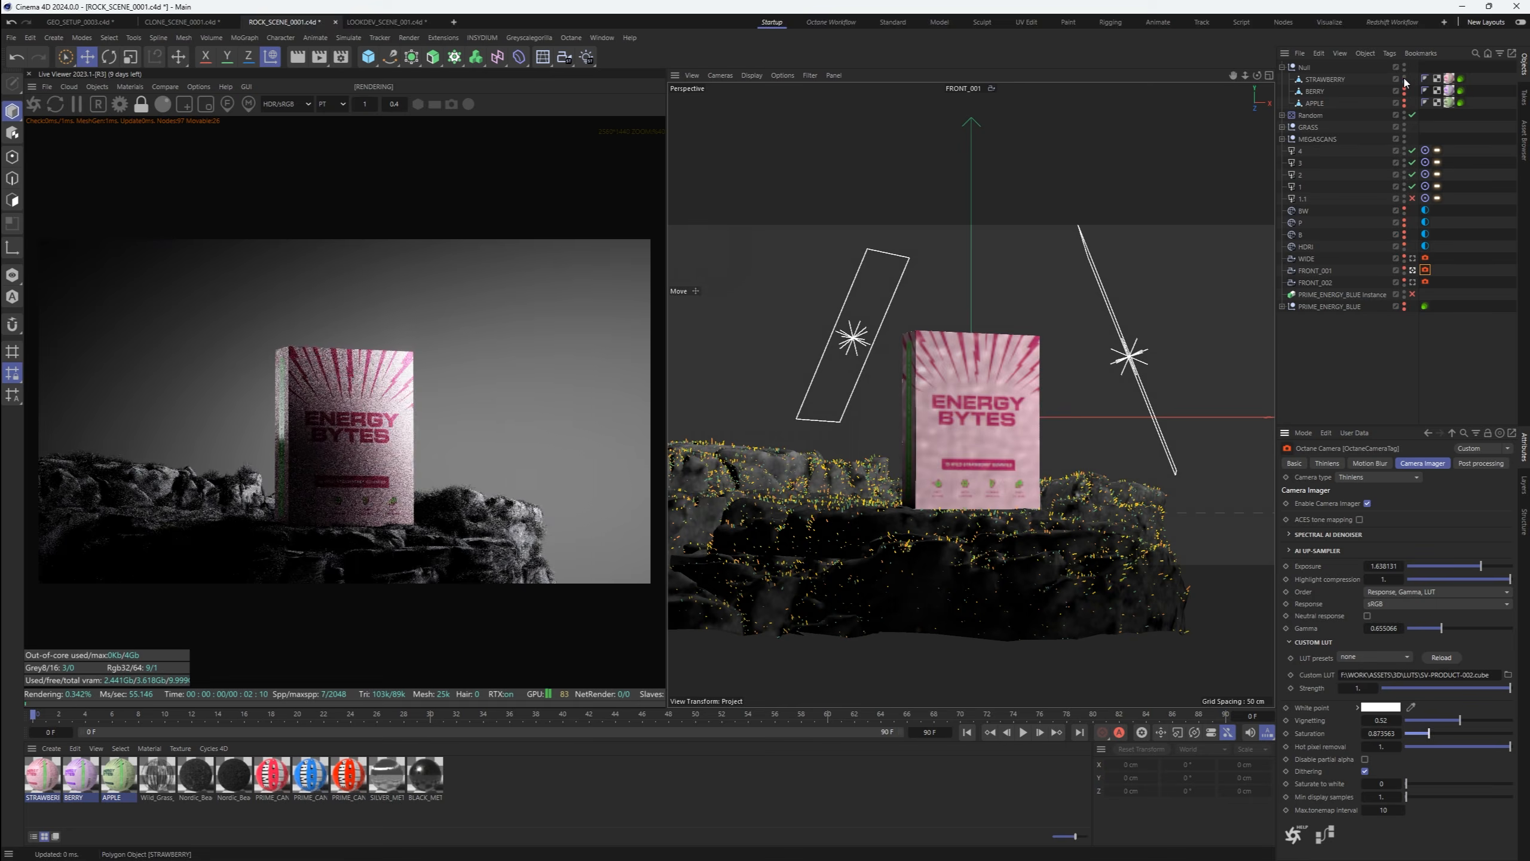
{"action": "left_click_drag", "start_coordinate": [1405, 83], "coordinate": [1405, 98]}
{"action": "left_click", "coordinate": [1405, 104]}
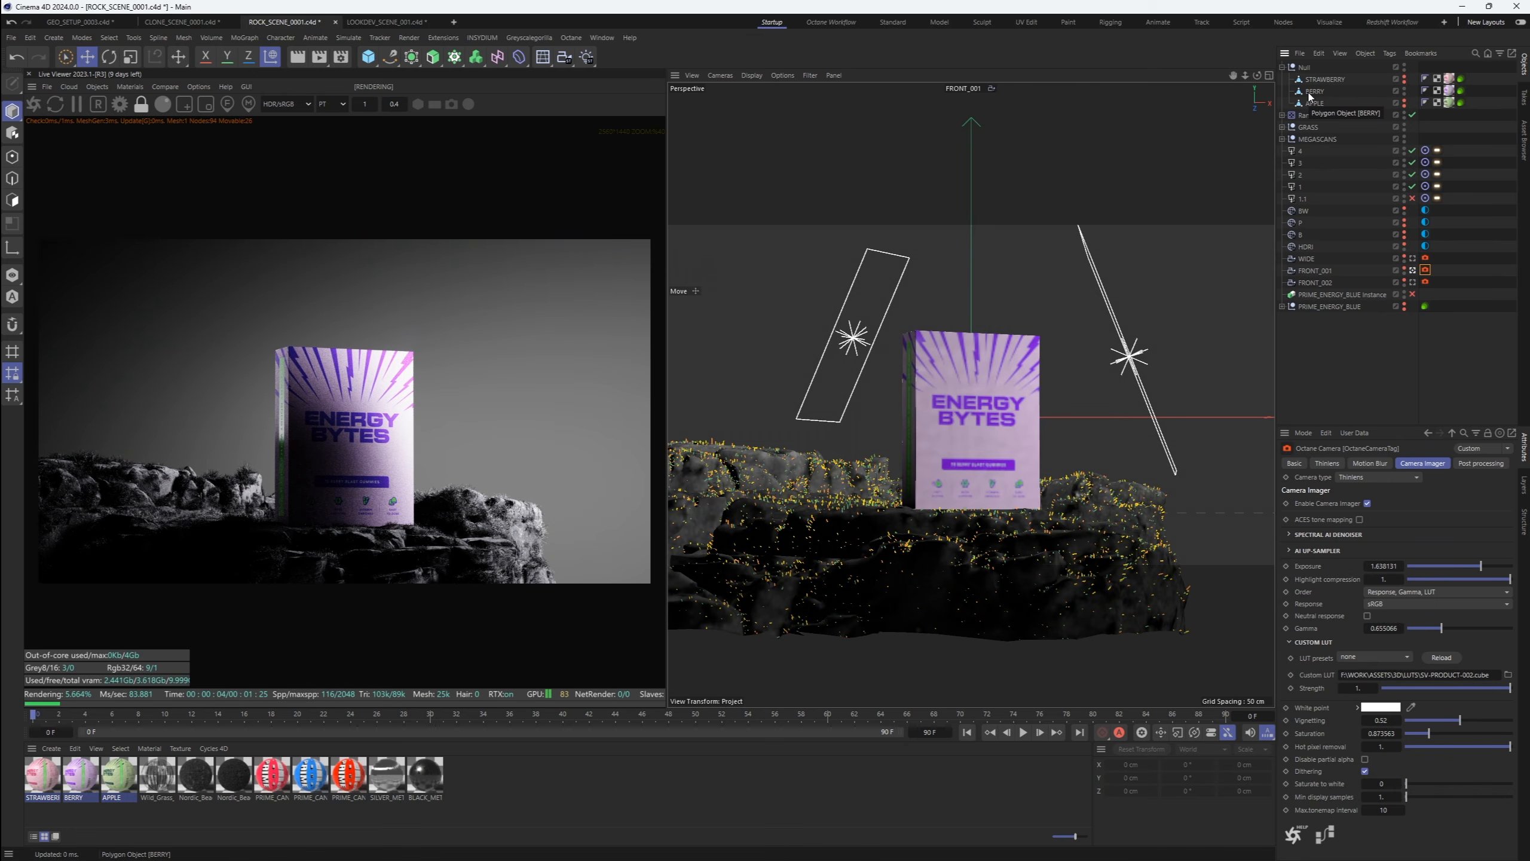
{"action": "left_click", "coordinate": [1310, 92]}
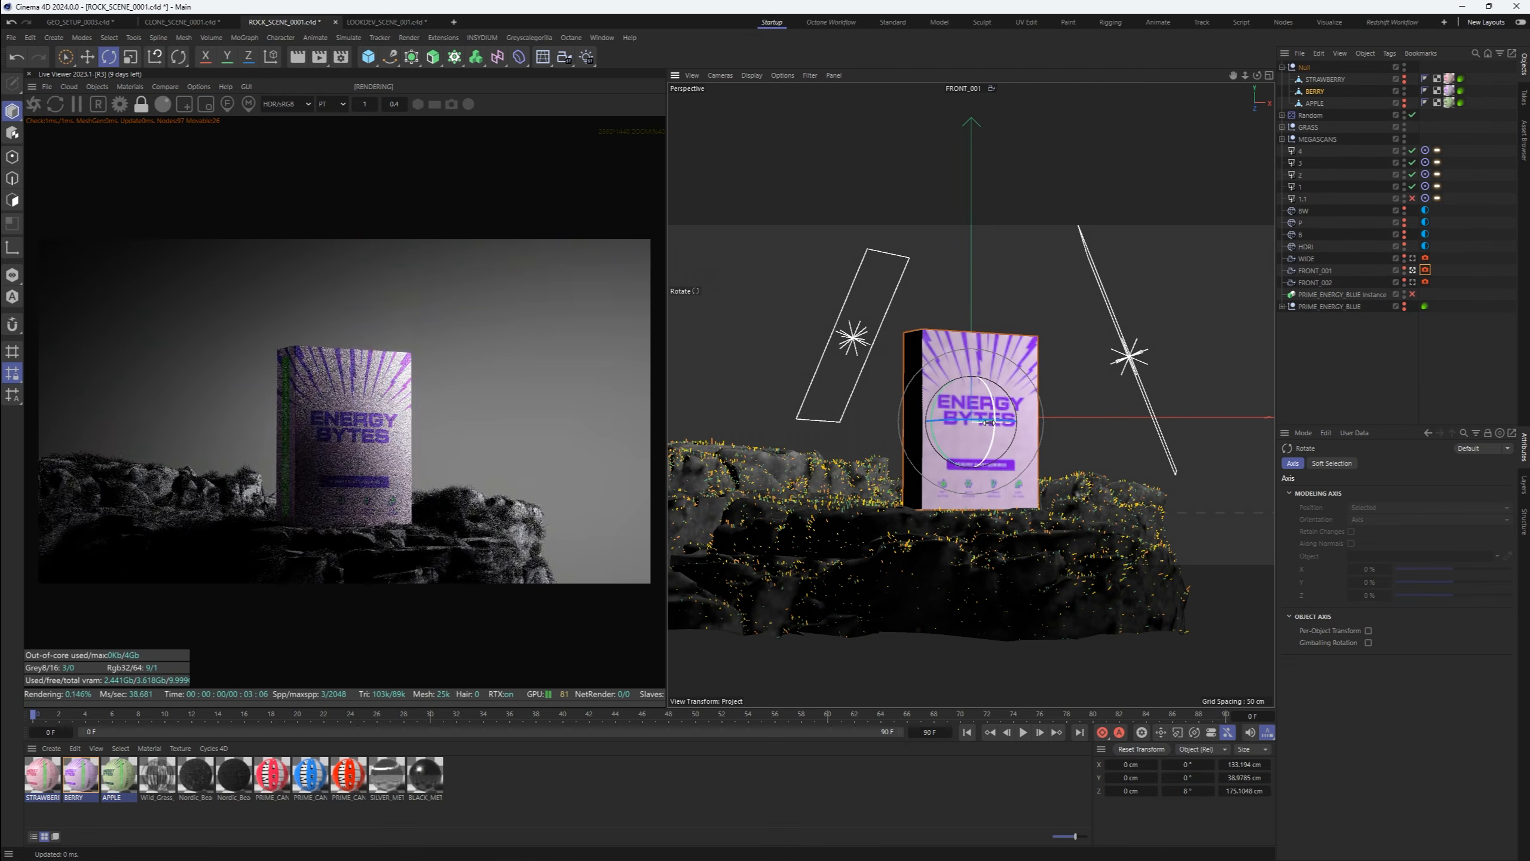
{"action": "left_click_drag", "start_coordinate": [1007, 423], "coordinate": [1004, 423]}
{"action": "key", "text": "ctrl+shift+a"}
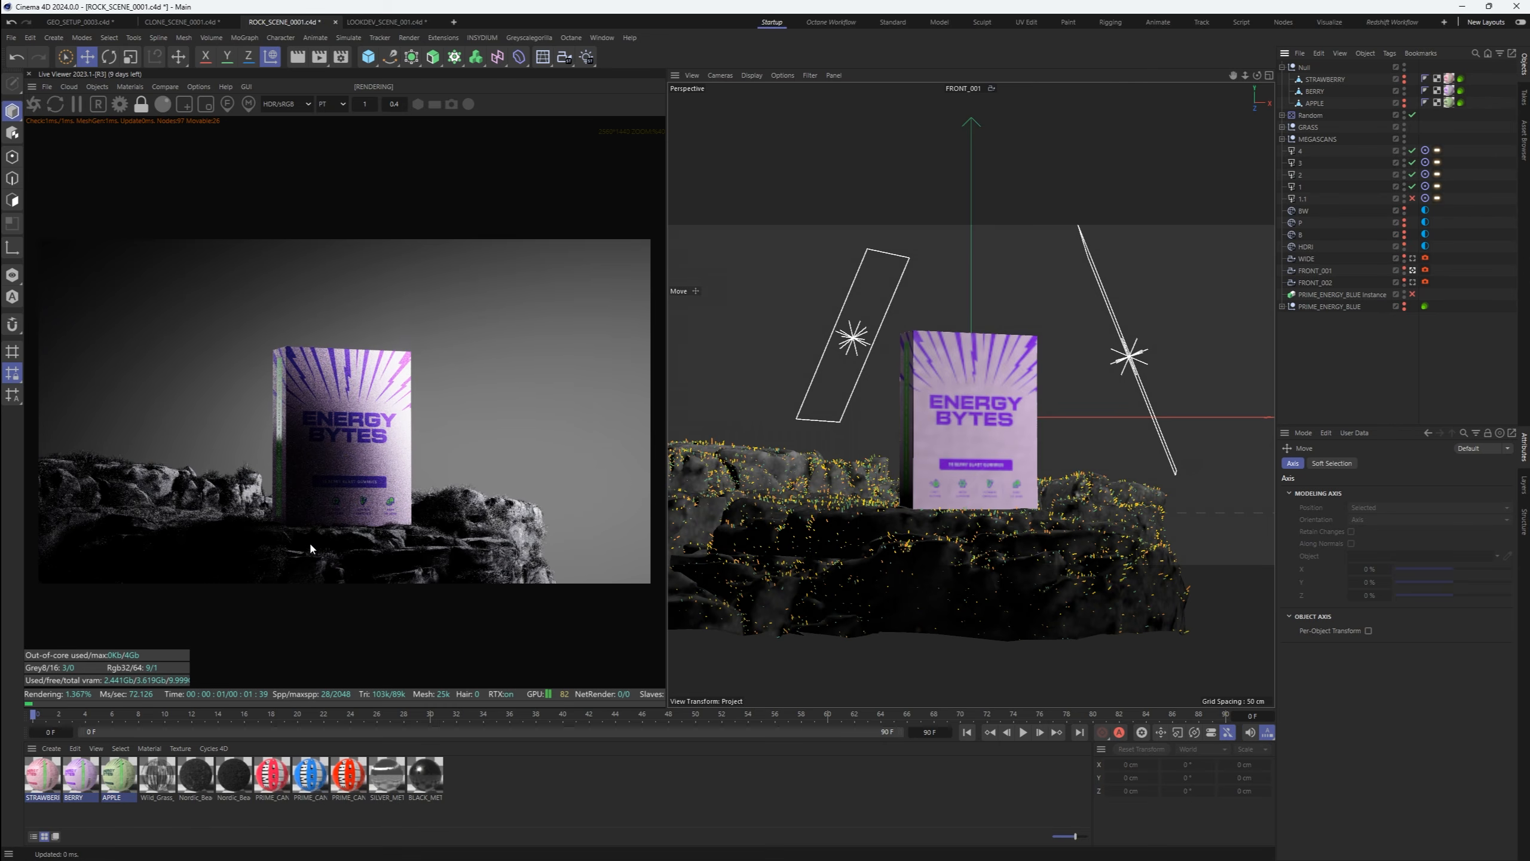
Set the gamma of the FRONT_001 camera imager to about 0.684 and look through the FRONT_002 camera
{"action": "left_click", "coordinate": [1427, 271]}
{"action": "left_click", "coordinate": [1442, 629]}
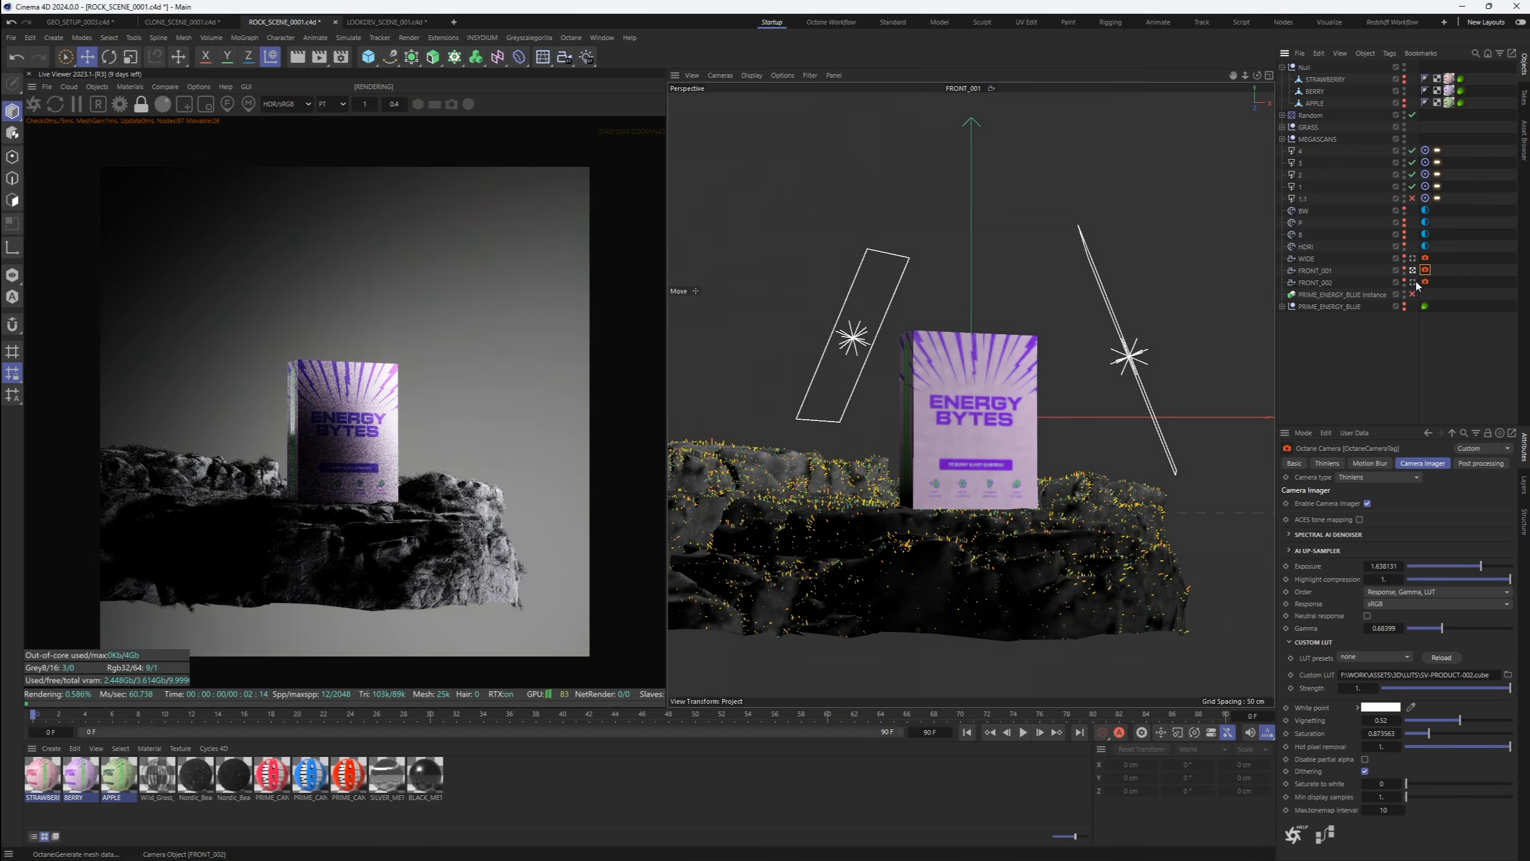
{"action": "left_click", "coordinate": [1414, 282]}
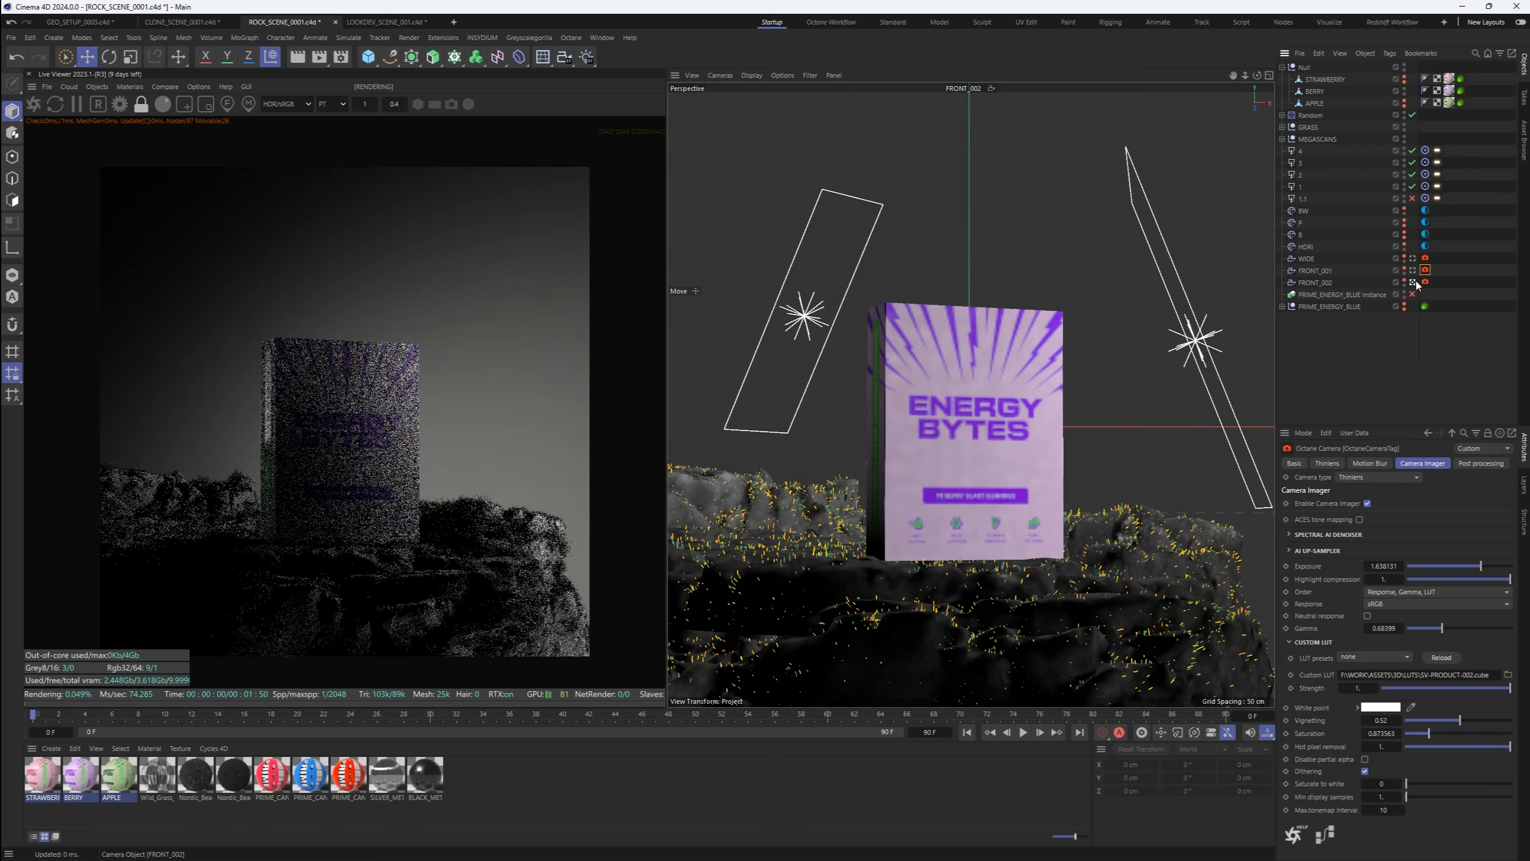
Delete the null with the three boxes and light 1.1, and enable the PRIME_ENERGY_BLUE instance
{"action": "left_click", "coordinate": [1452, 288]}
{"action": "key", "text": "Delete"}
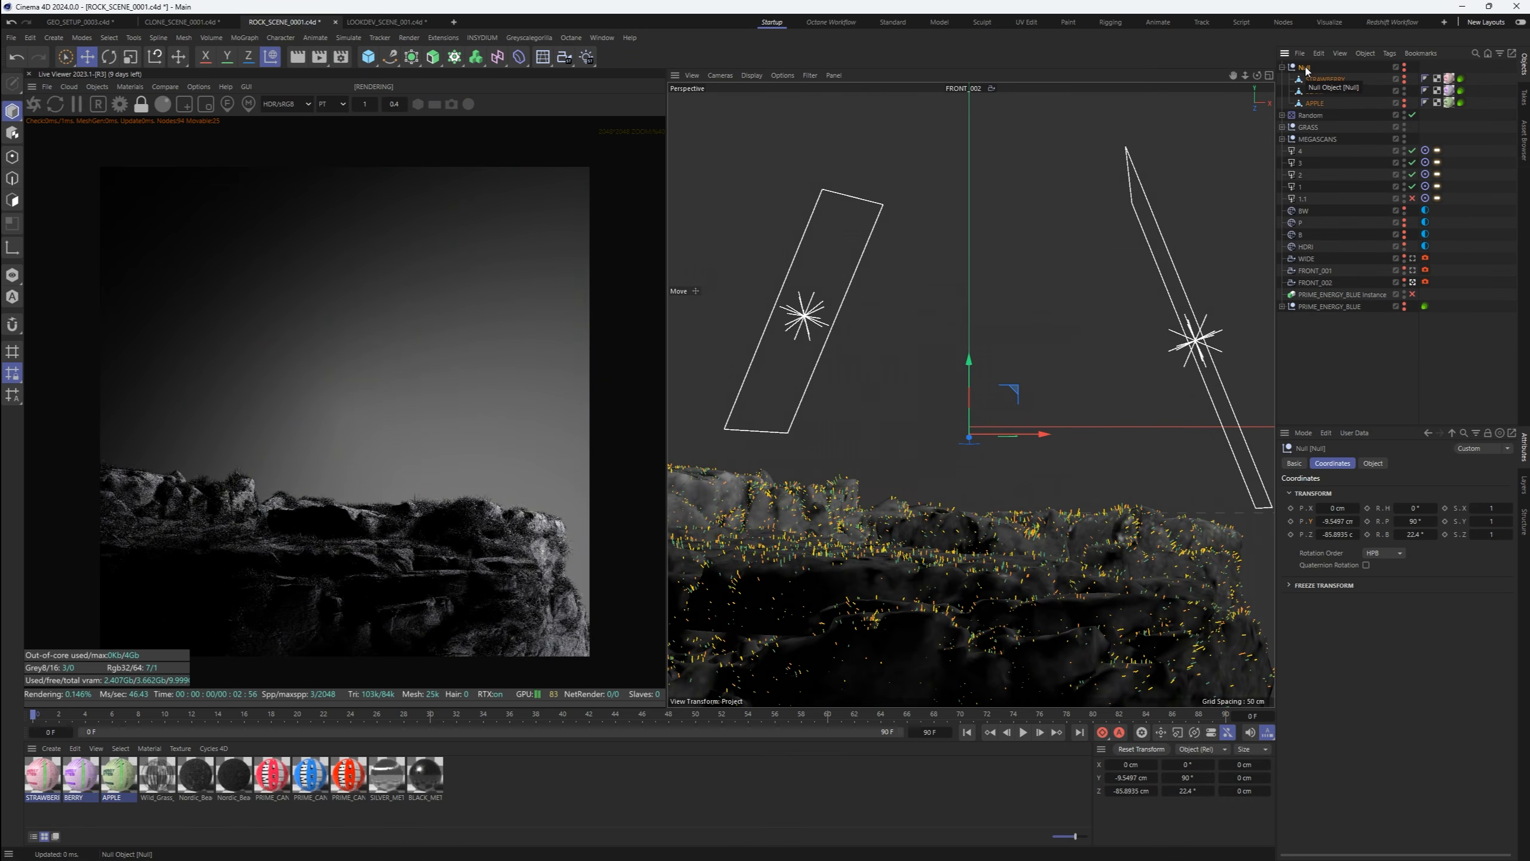
{"action": "key", "text": "Delete"}
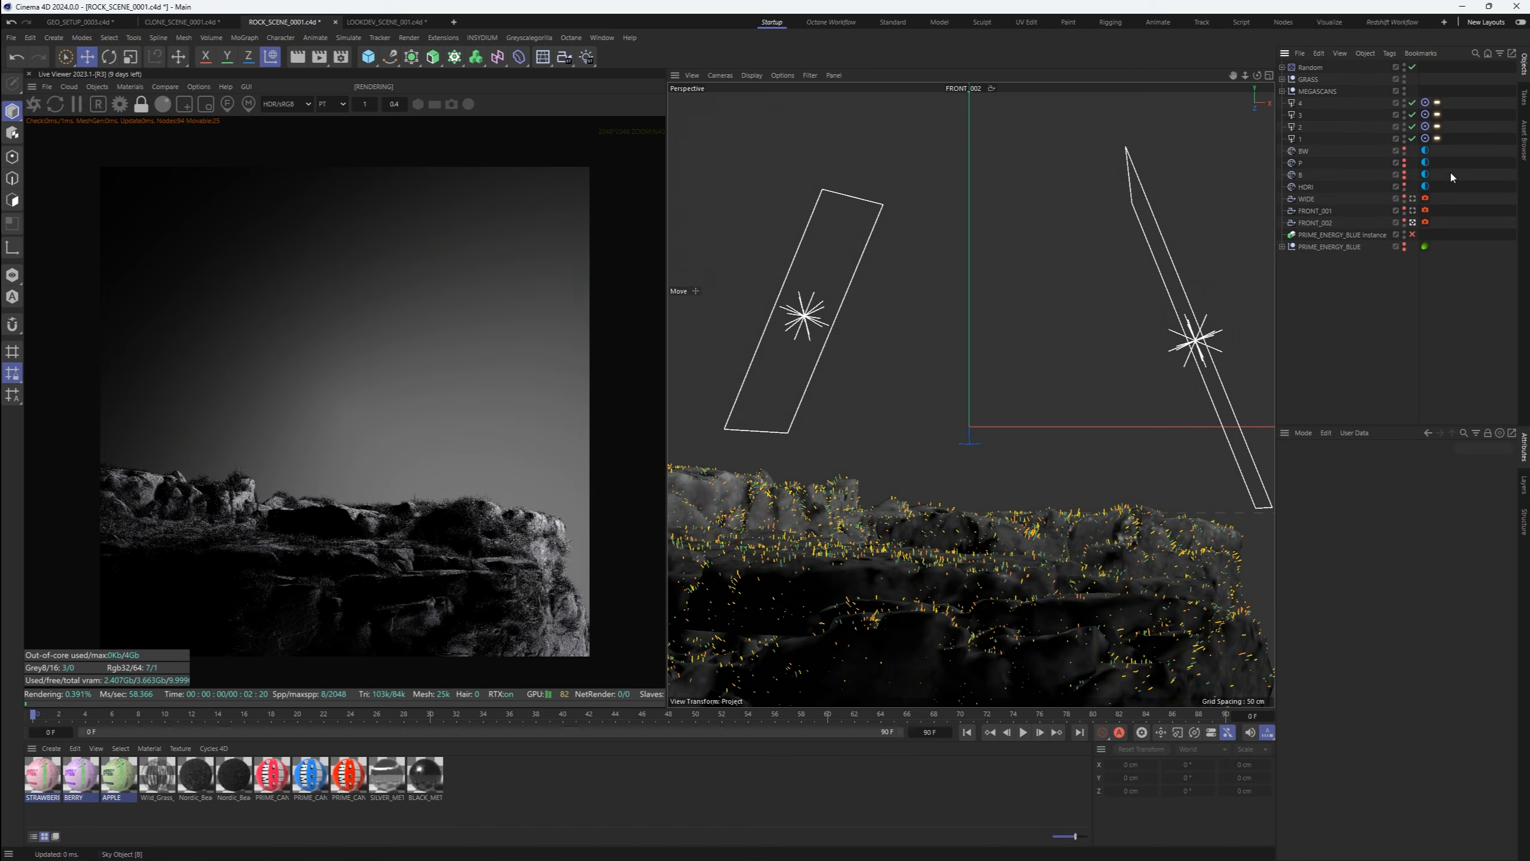
{"action": "left_click", "coordinate": [1413, 234]}
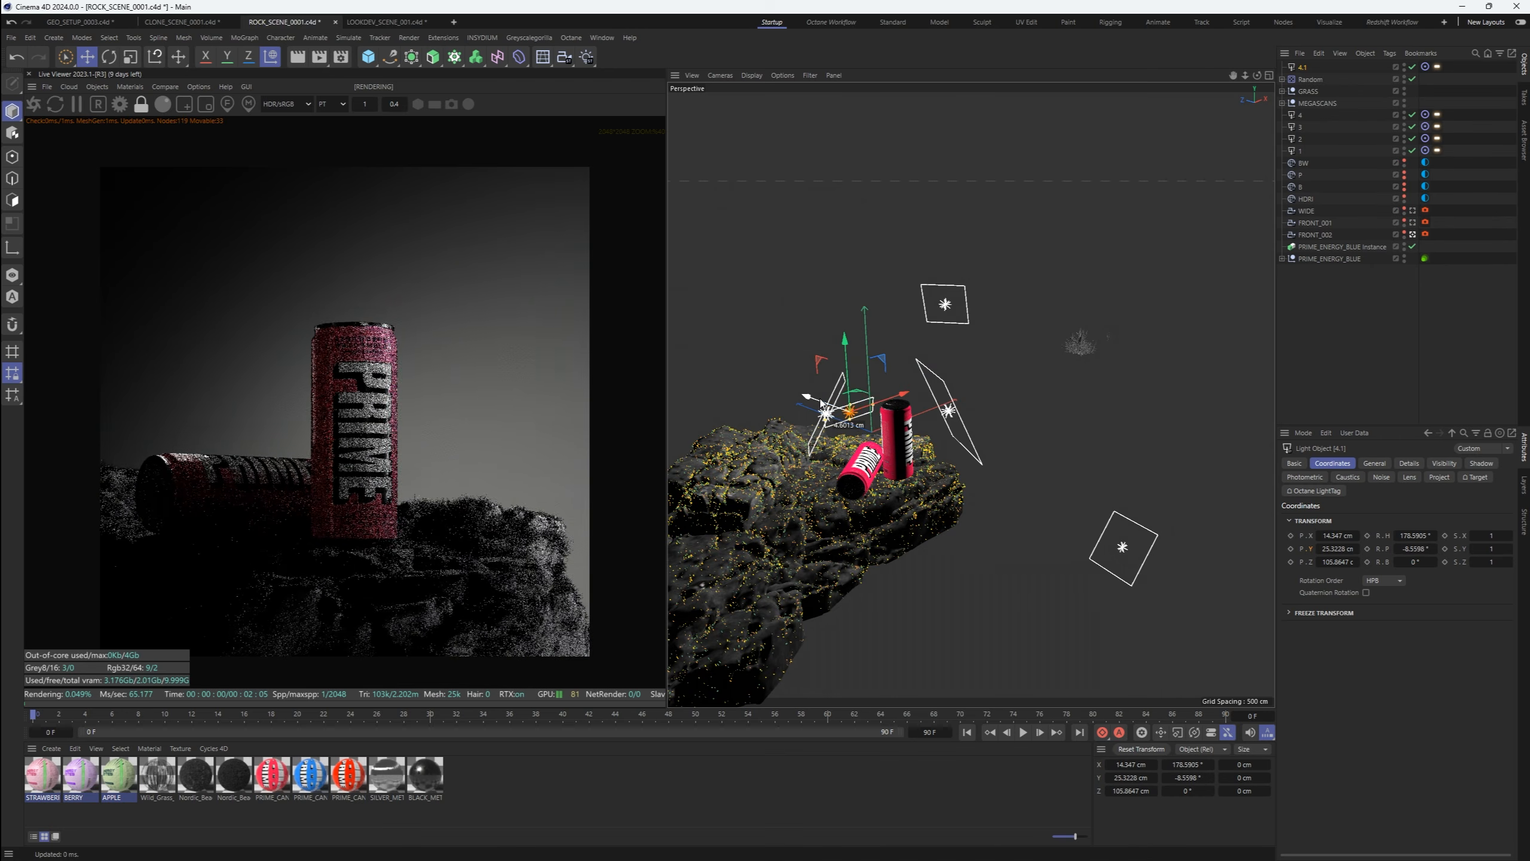
Place a duplicate of light 4 as light 5 low beside the cans and set its falloff maximum value to about 0.193
{"action": "mouse_move", "coordinate": [863, 422]}
{"action": "left_mouse_down"}
{"action": "mouse_move", "coordinate": [864, 398]}
{"action": "mouse_move", "coordinate": [888, 430]}
{"action": "left_mouse_up"}
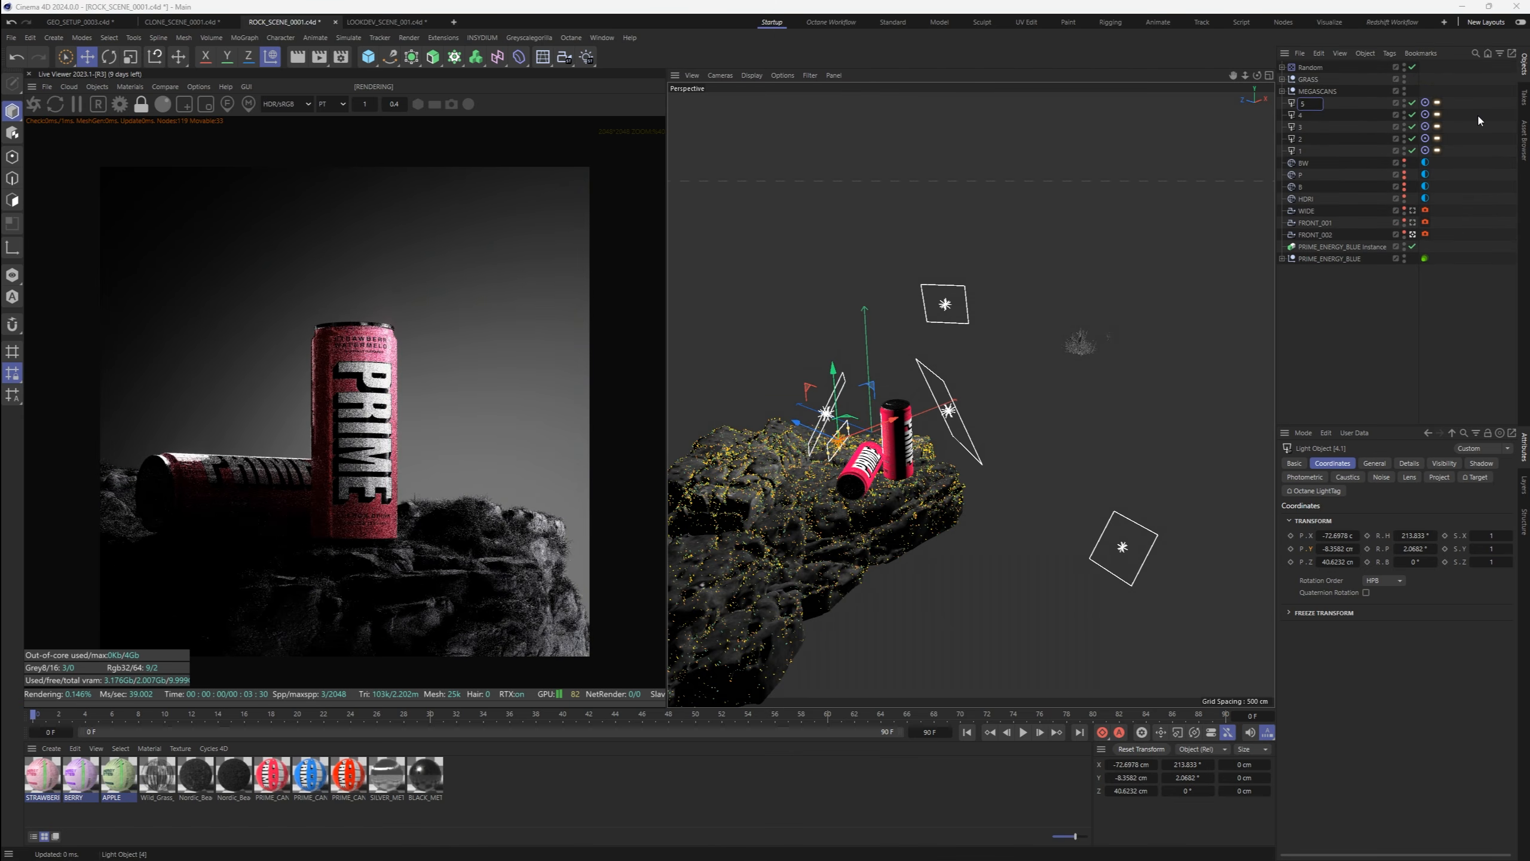
{"action": "left_click", "coordinate": [1438, 102]}
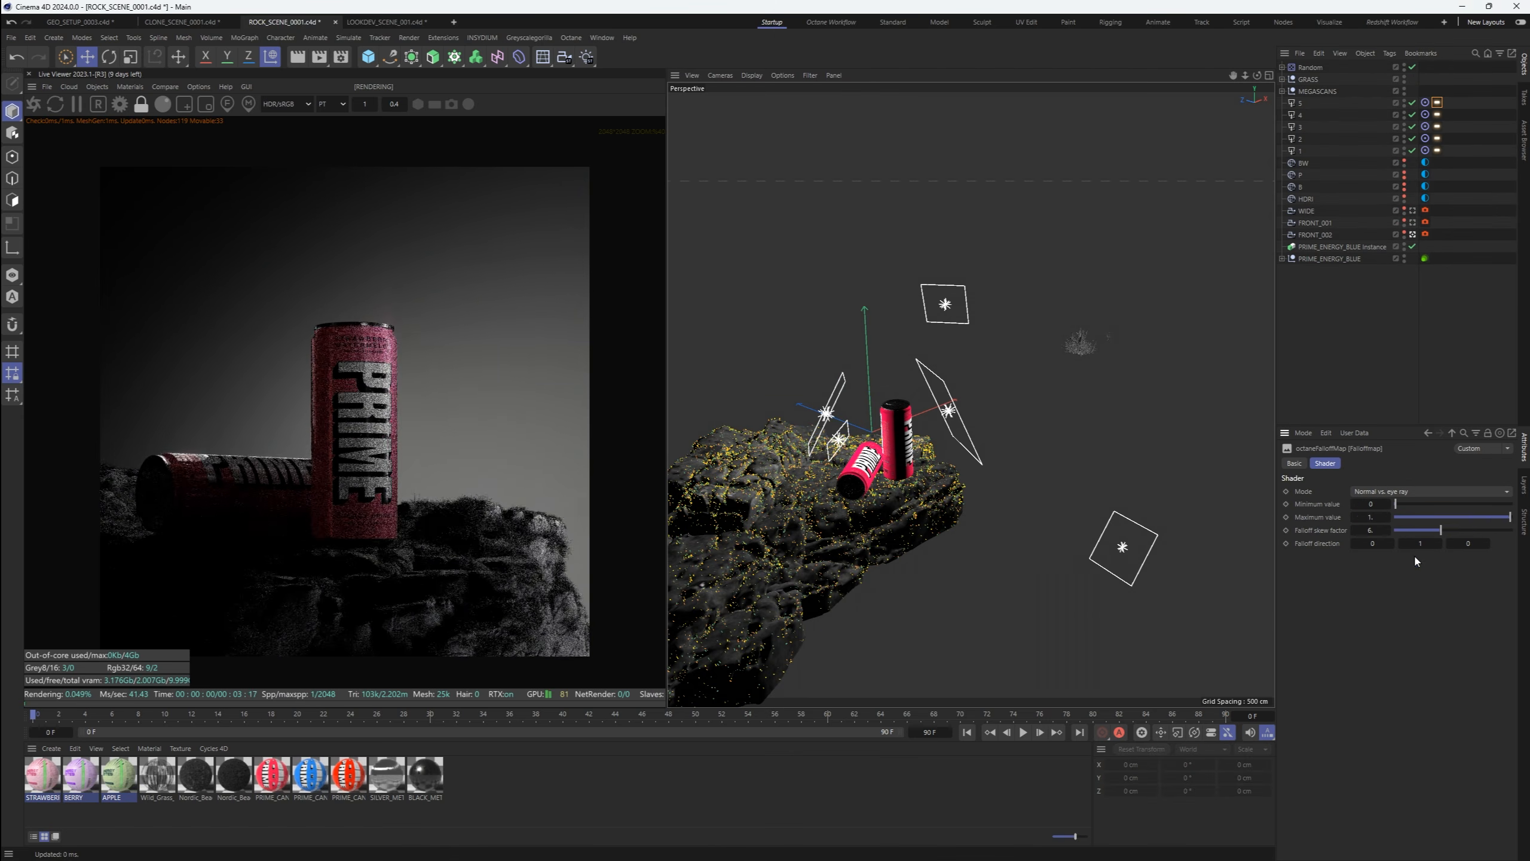
{"action": "mouse_move", "coordinate": [1416, 517]}
{"action": "left_mouse_down"}
{"action": "mouse_move", "coordinate": [1433, 518]}
{"action": "mouse_move", "coordinate": [1418, 517]}
{"action": "left_mouse_up"}
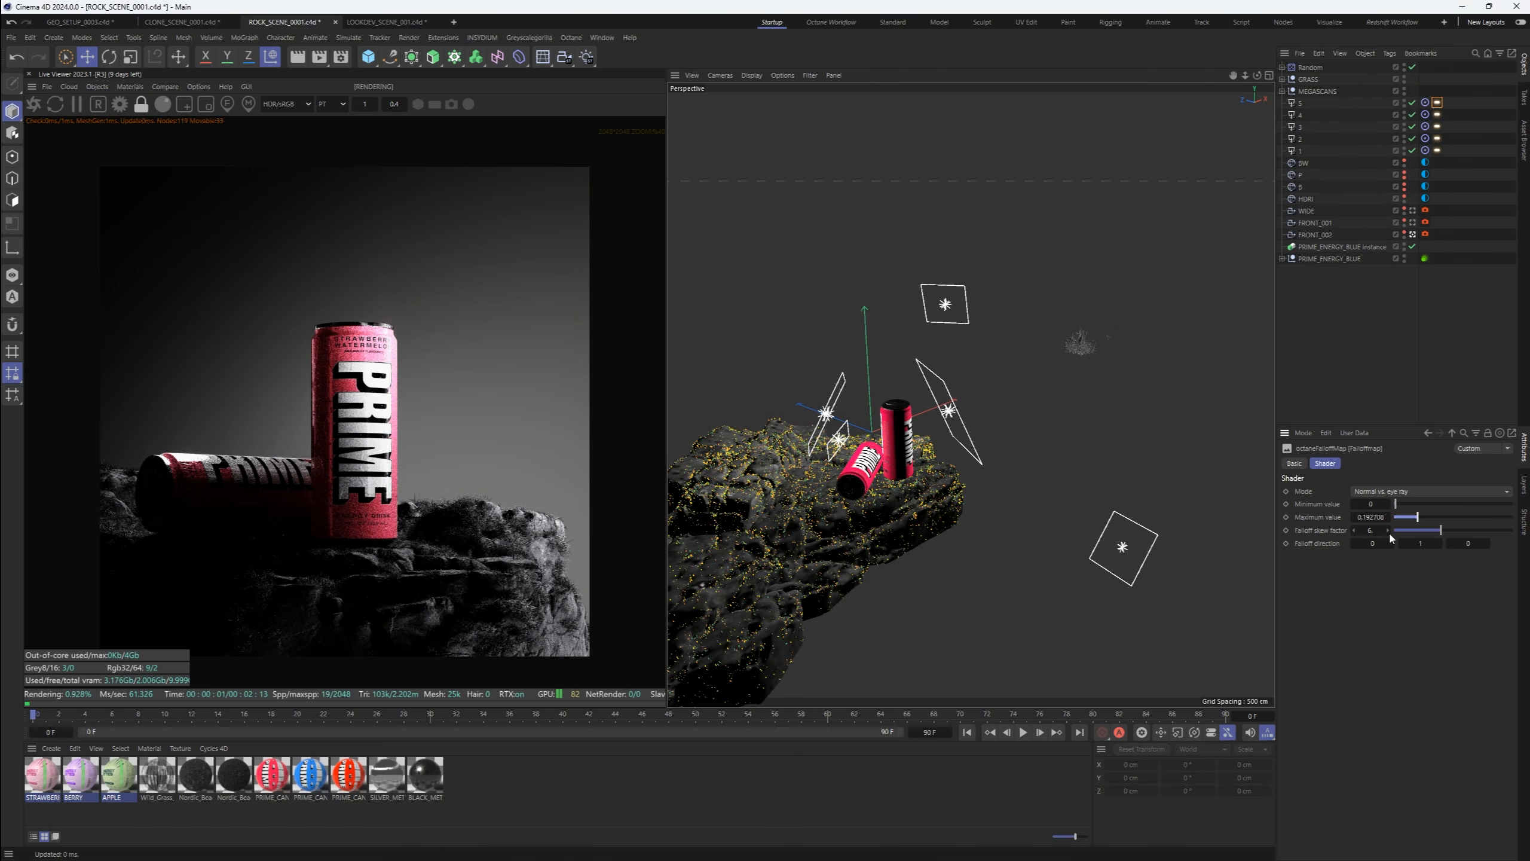
Move light 4 to about X -93 cm, Y 94.5 cm, Z 84 cm behind the cans
{"action": "left_click", "coordinate": [826, 414]}
{"action": "left_click_drag", "start_coordinate": [826, 414], "coordinate": [761, 403], "text": "alt"}
{"action": "left_click_drag", "start_coordinate": [898, 441], "coordinate": [892, 468], "text": "alt"}
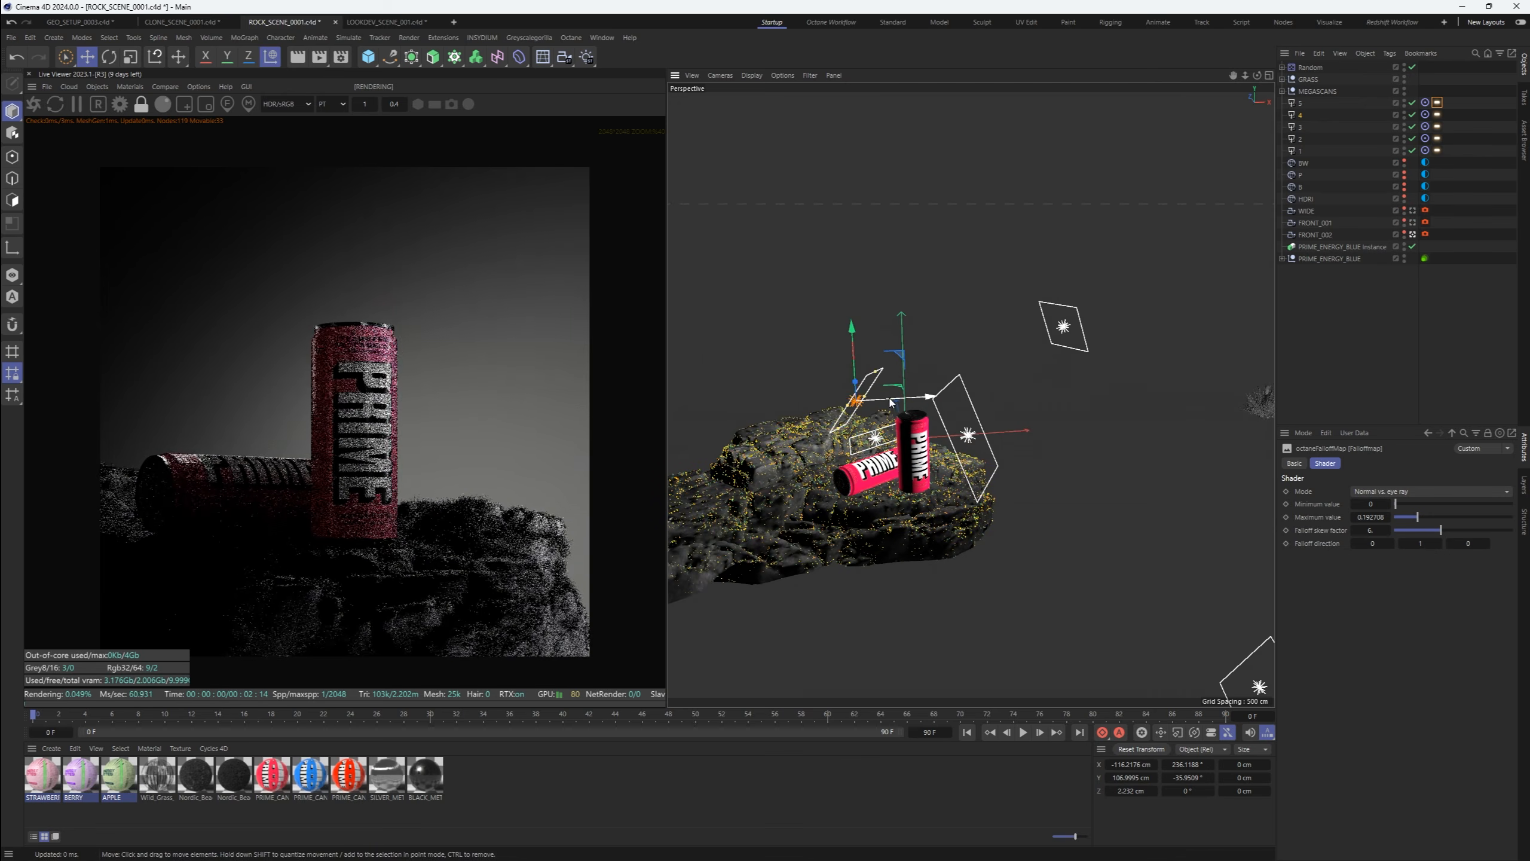
{"action": "left_click_drag", "start_coordinate": [916, 401], "coordinate": [938, 445]}
{"action": "left_click_drag", "start_coordinate": [881, 387], "coordinate": [919, 392]}
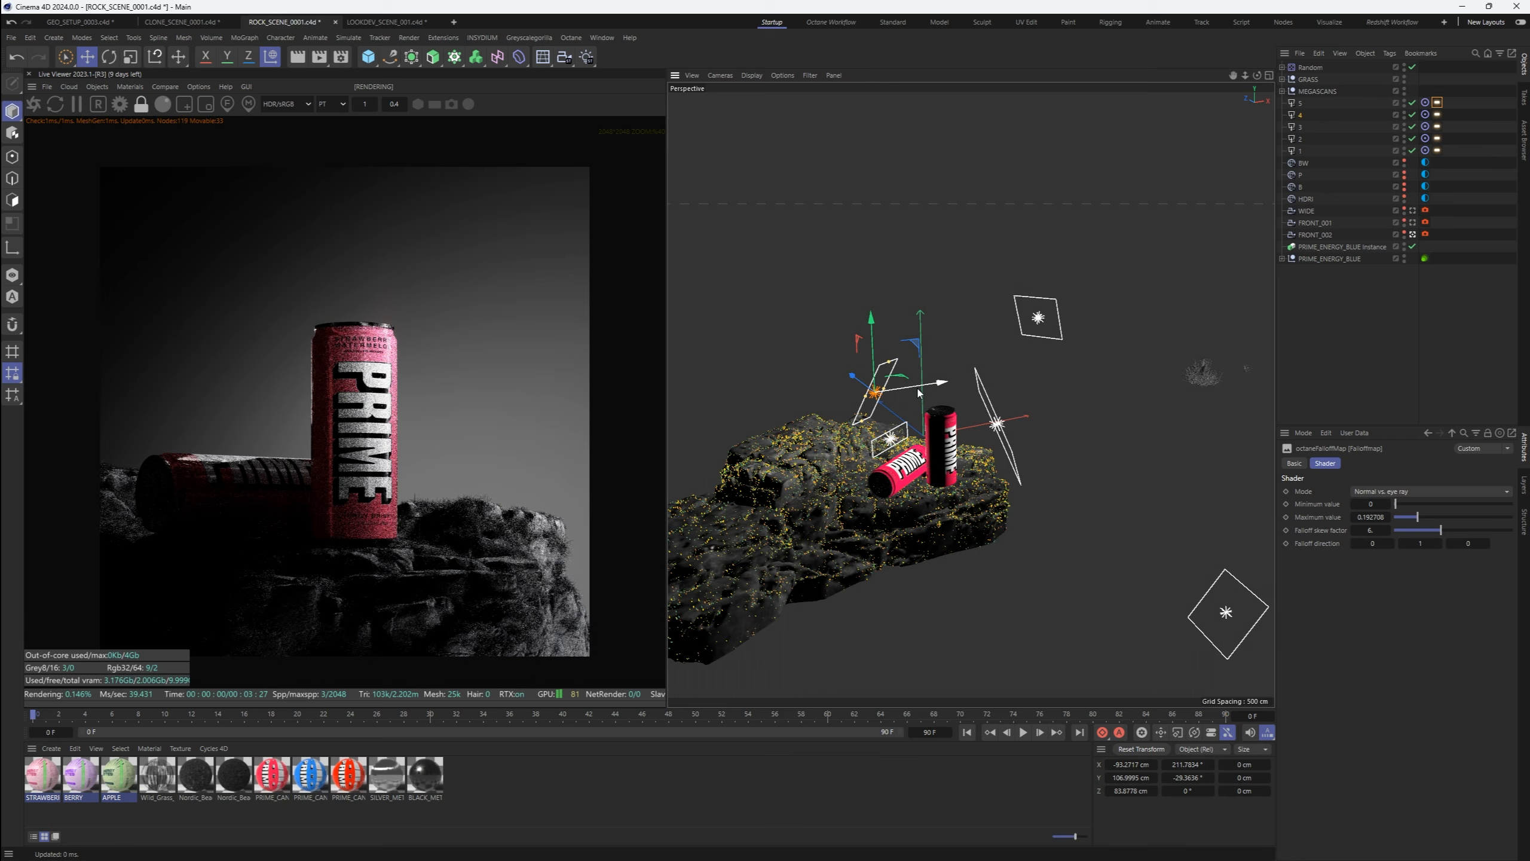
{"action": "left_click_drag", "start_coordinate": [871, 321], "coordinate": [872, 334]}
{"action": "left_click_drag", "start_coordinate": [865, 388], "coordinate": [852, 403]}
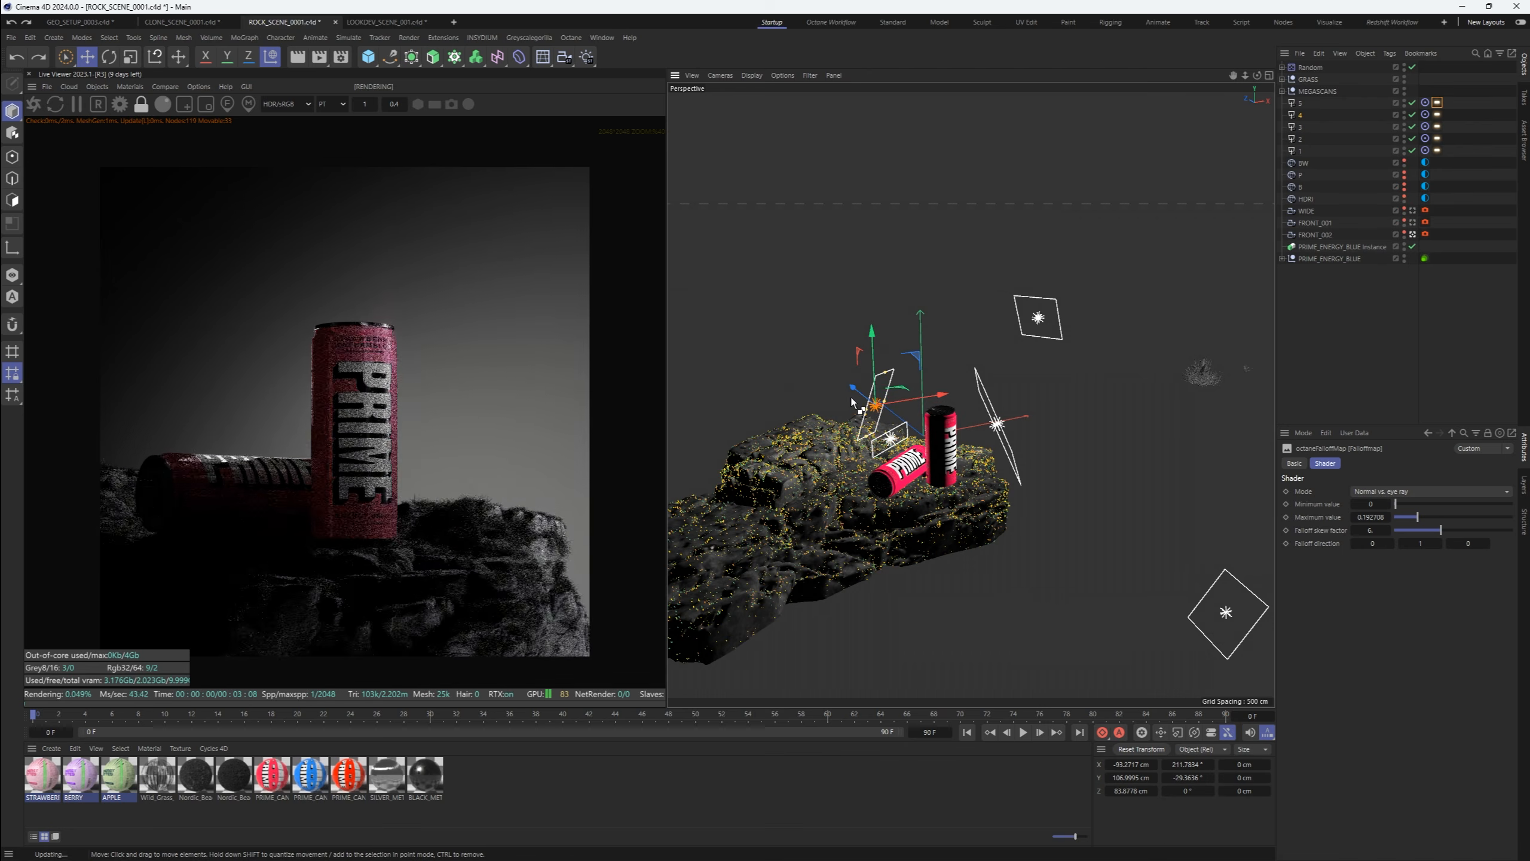
{"action": "key", "text": "ctrl+z"}
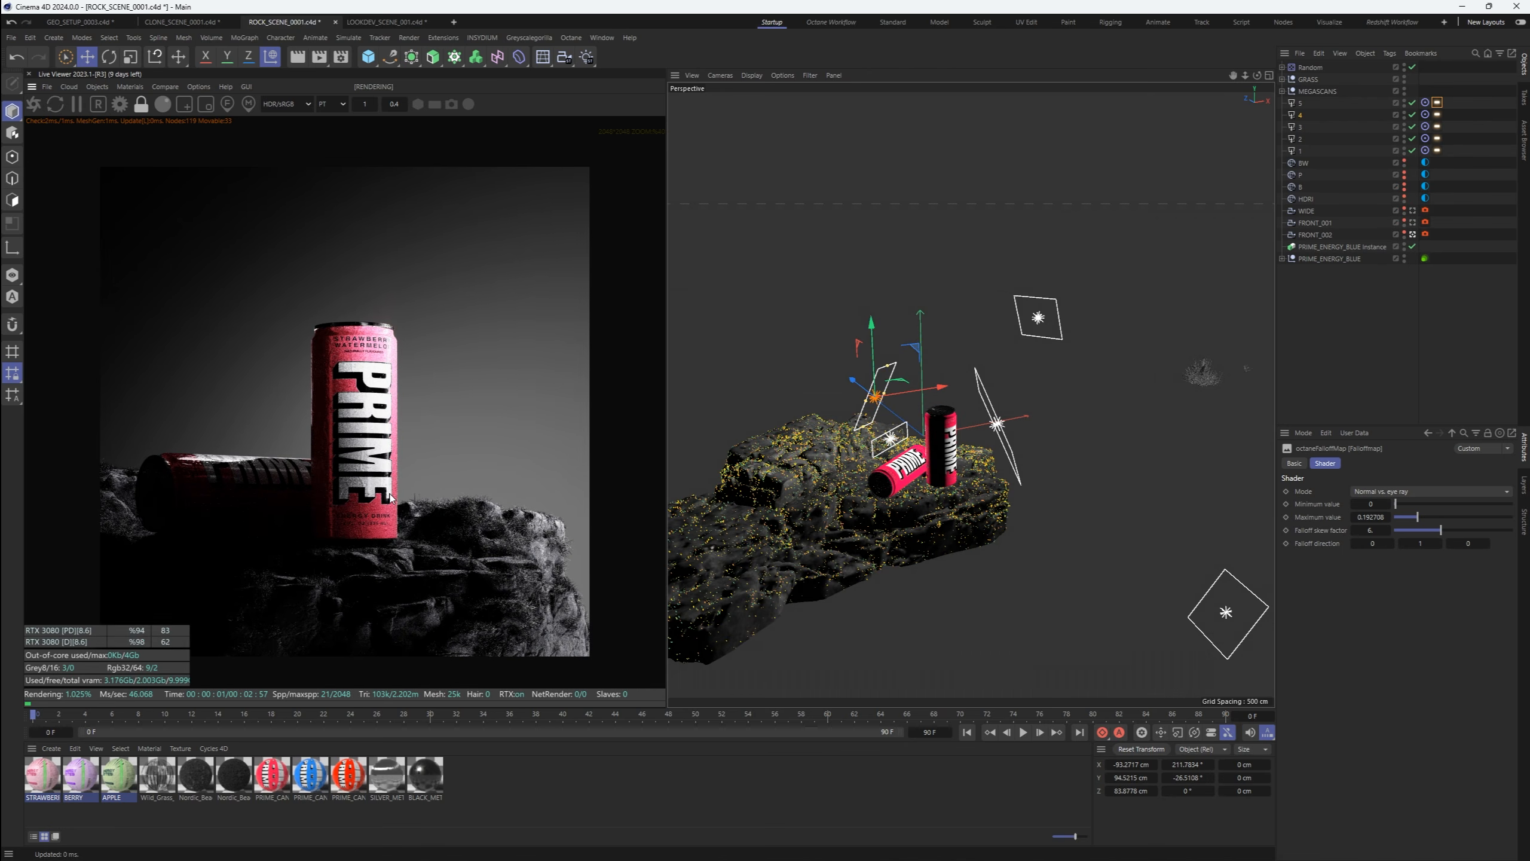
Look through FRONT_002 and set the HDRI environment's power to 0.1 and its RotX to about -0.479
{"action": "left_click", "coordinate": [1412, 234]}
{"action": "left_click", "coordinate": [1426, 198]}
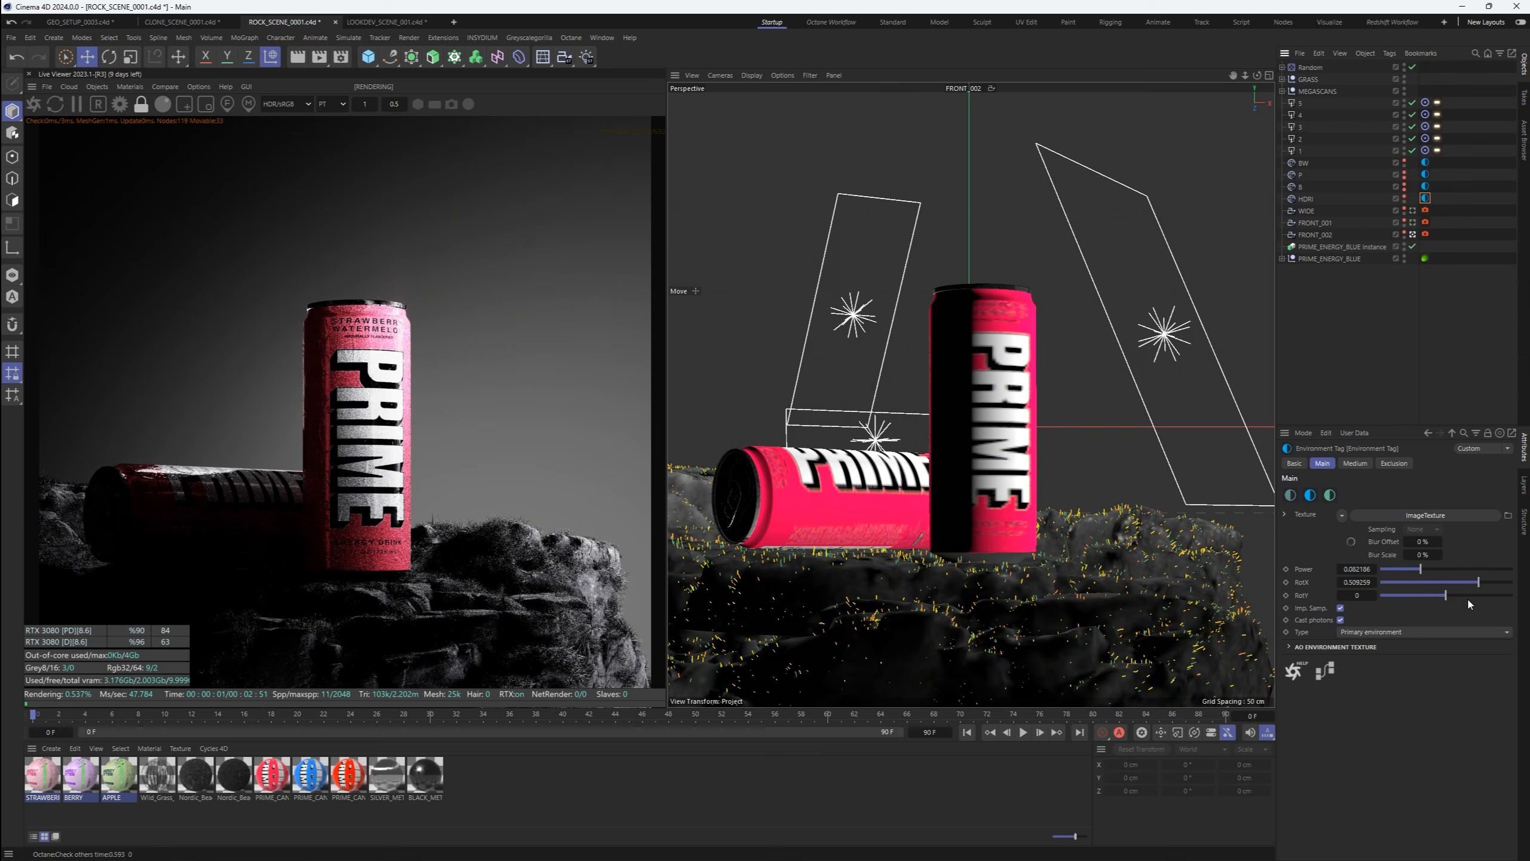
{"action": "left_click_drag", "start_coordinate": [1443, 582], "coordinate": [1479, 584]}
{"action": "left_click_drag", "start_coordinate": [1372, 569], "coordinate": [1330, 572]}
{"action": "type", "text": "0.2"}
{"action": "key", "text": "Return"}
{"action": "left_click_drag", "start_coordinate": [1479, 582], "coordinate": [1417, 592]}
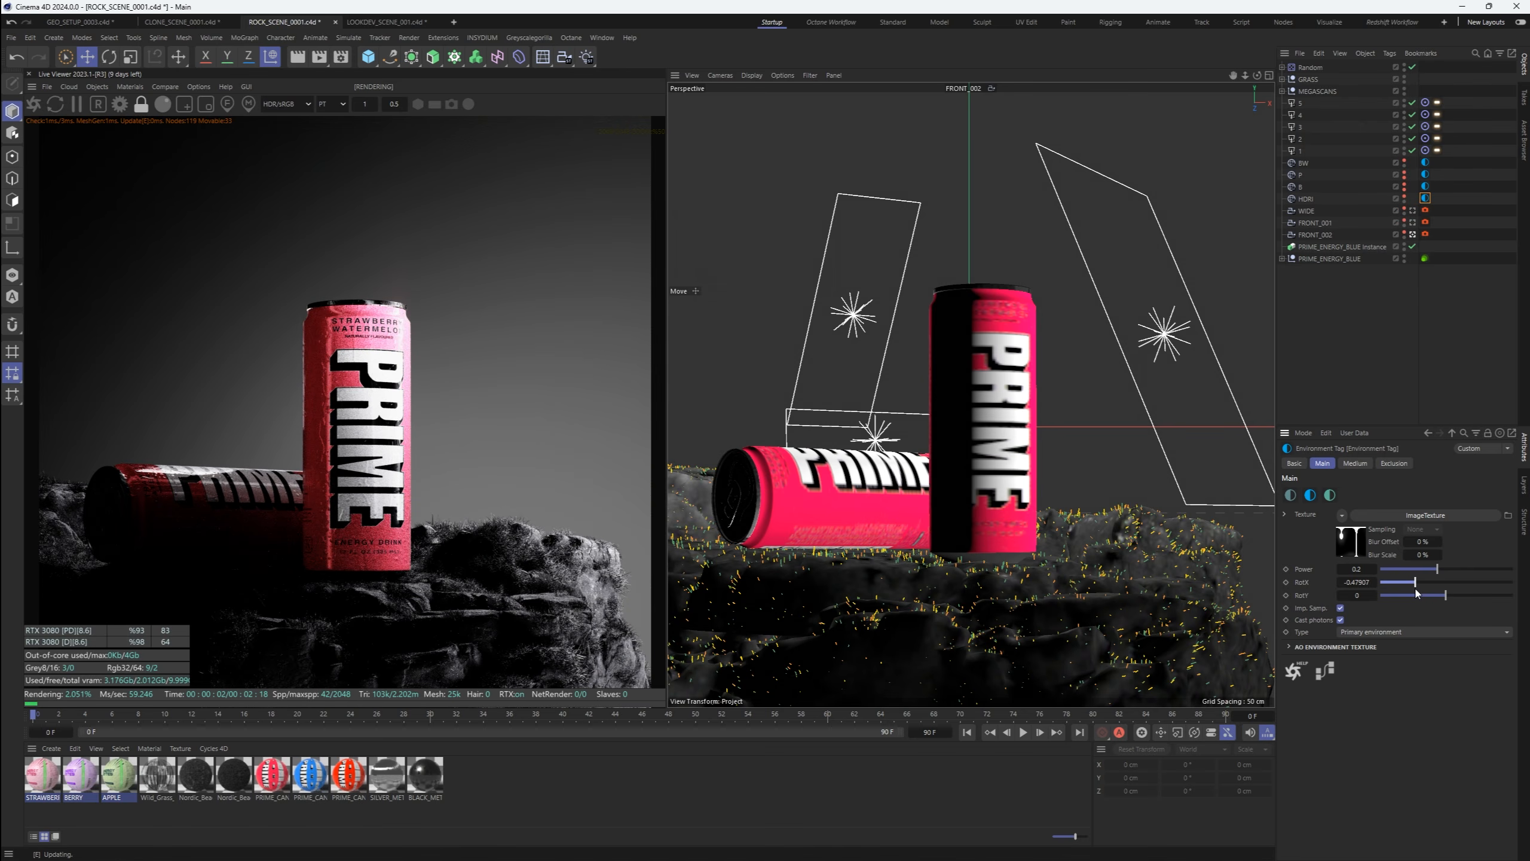
{"action": "type", "text": "0.1"}
{"action": "key", "text": "Return"}
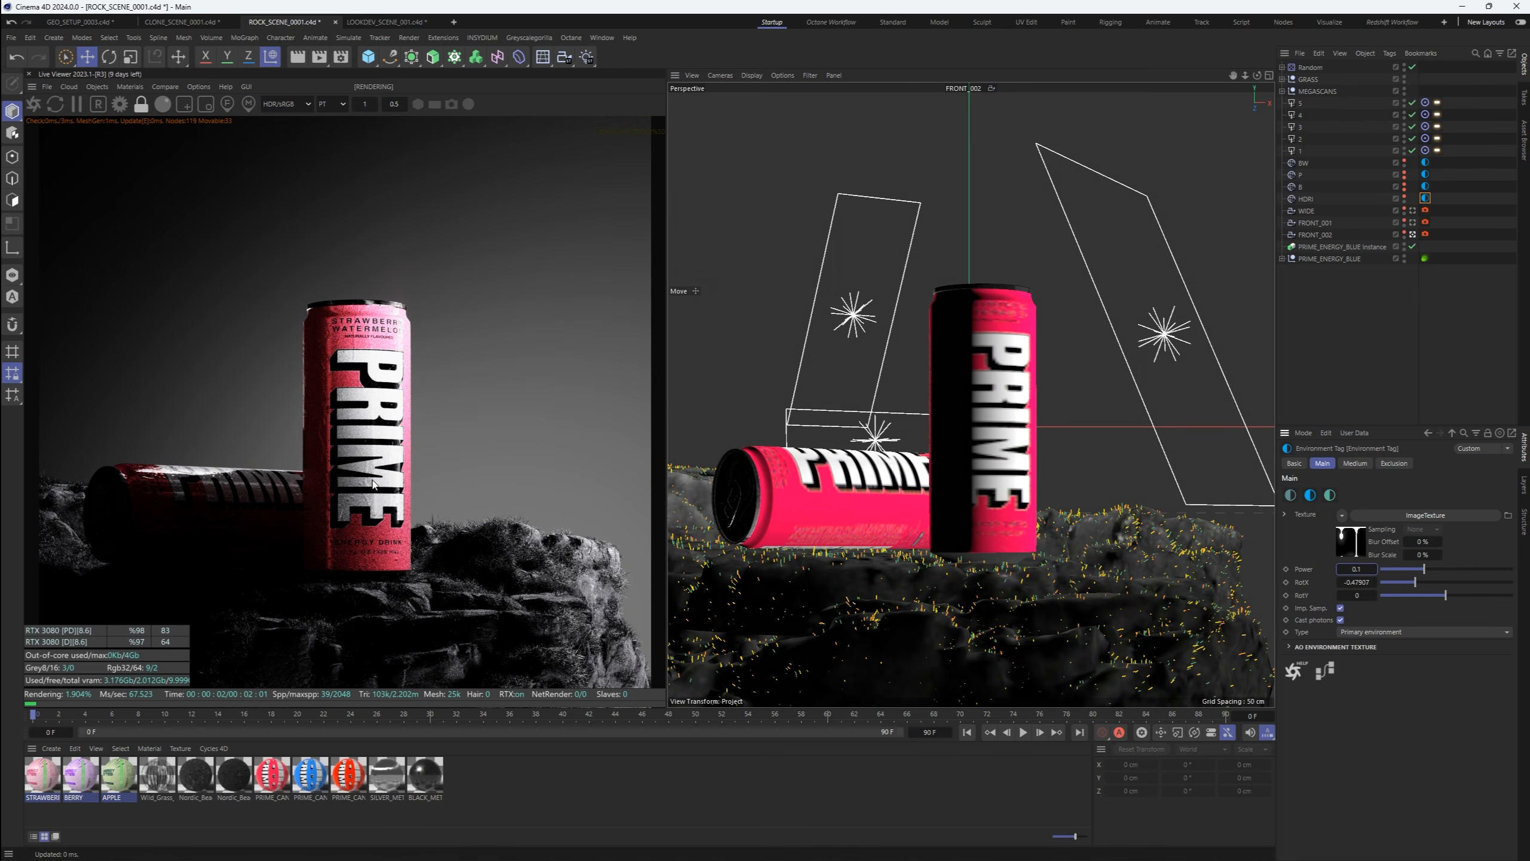
Apply the orange-red PRIME can material to the can label and check the render up close
{"action": "scroll", "coordinate": [372, 480], "scroll_direction": "down", "scroll_amount": 1}
{"action": "left_click", "coordinate": [1282, 259]}
{"action": "left_click_drag", "start_coordinate": [348, 775], "coordinate": [844, 500]}
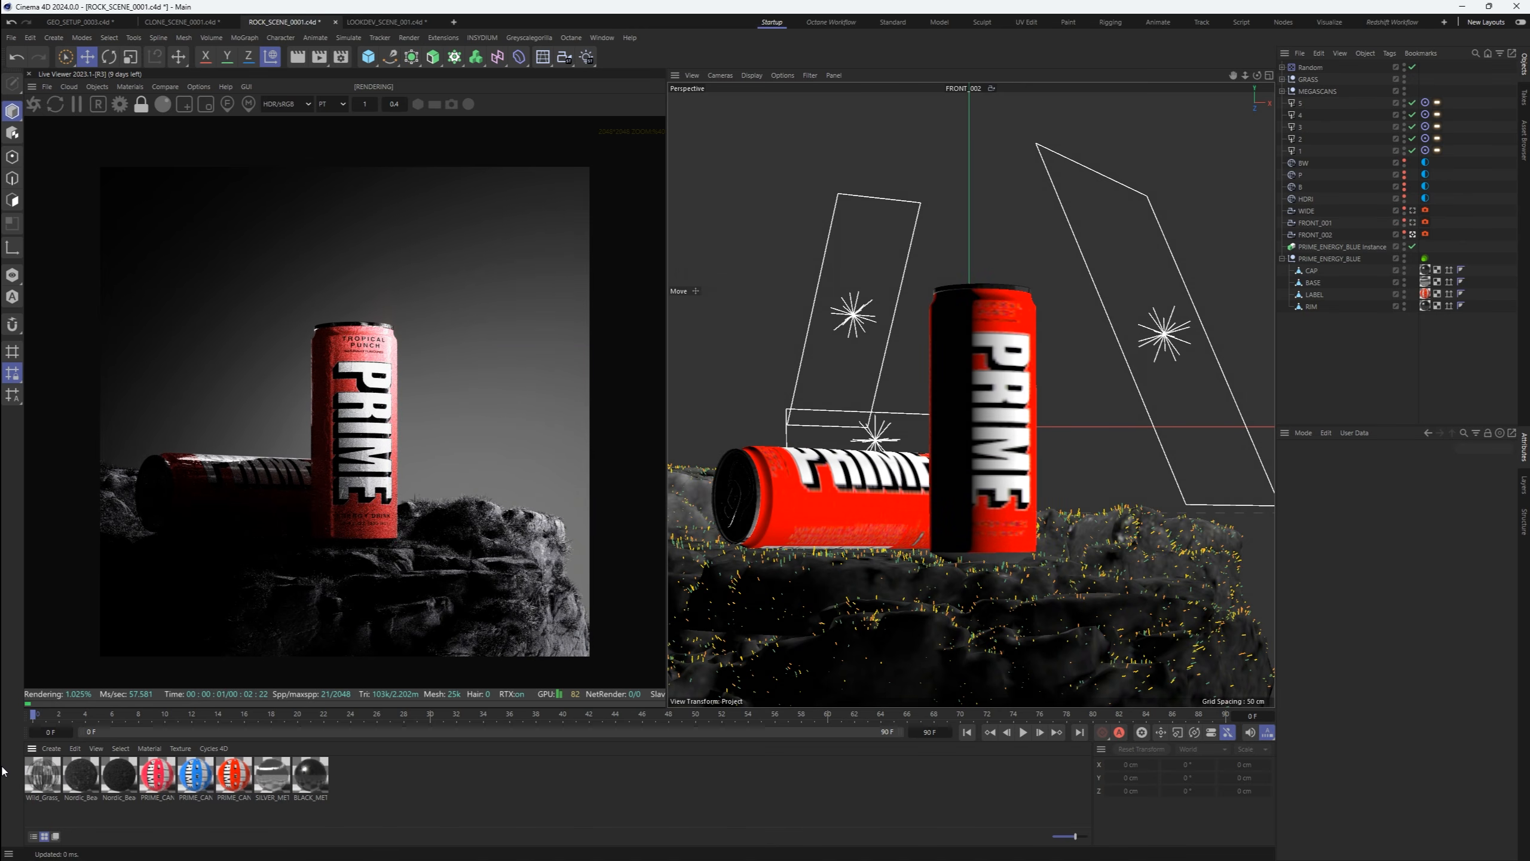
{"action": "scroll", "coordinate": [296, 473], "scroll_direction": "up", "scroll_amount": 3}
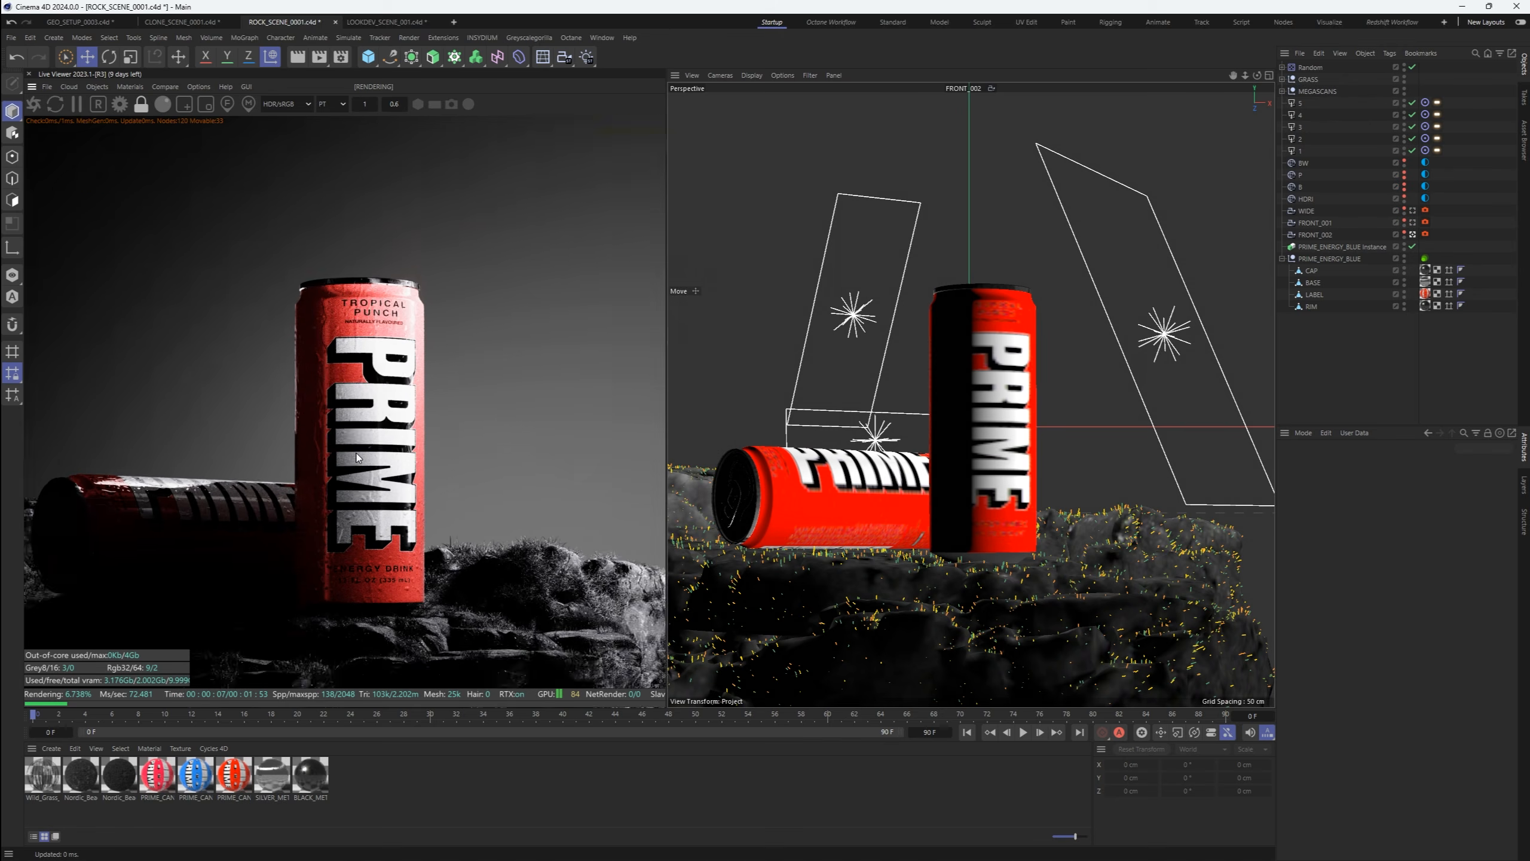
Look through FRONT_001 and lower the aperture roundness in its Octane camera's depth of field to nearly zero
{"action": "scroll", "coordinate": [326, 470], "scroll_direction": "down", "scroll_amount": 4}
{"action": "scroll", "coordinate": [307, 470], "scroll_direction": "up", "scroll_amount": 2}
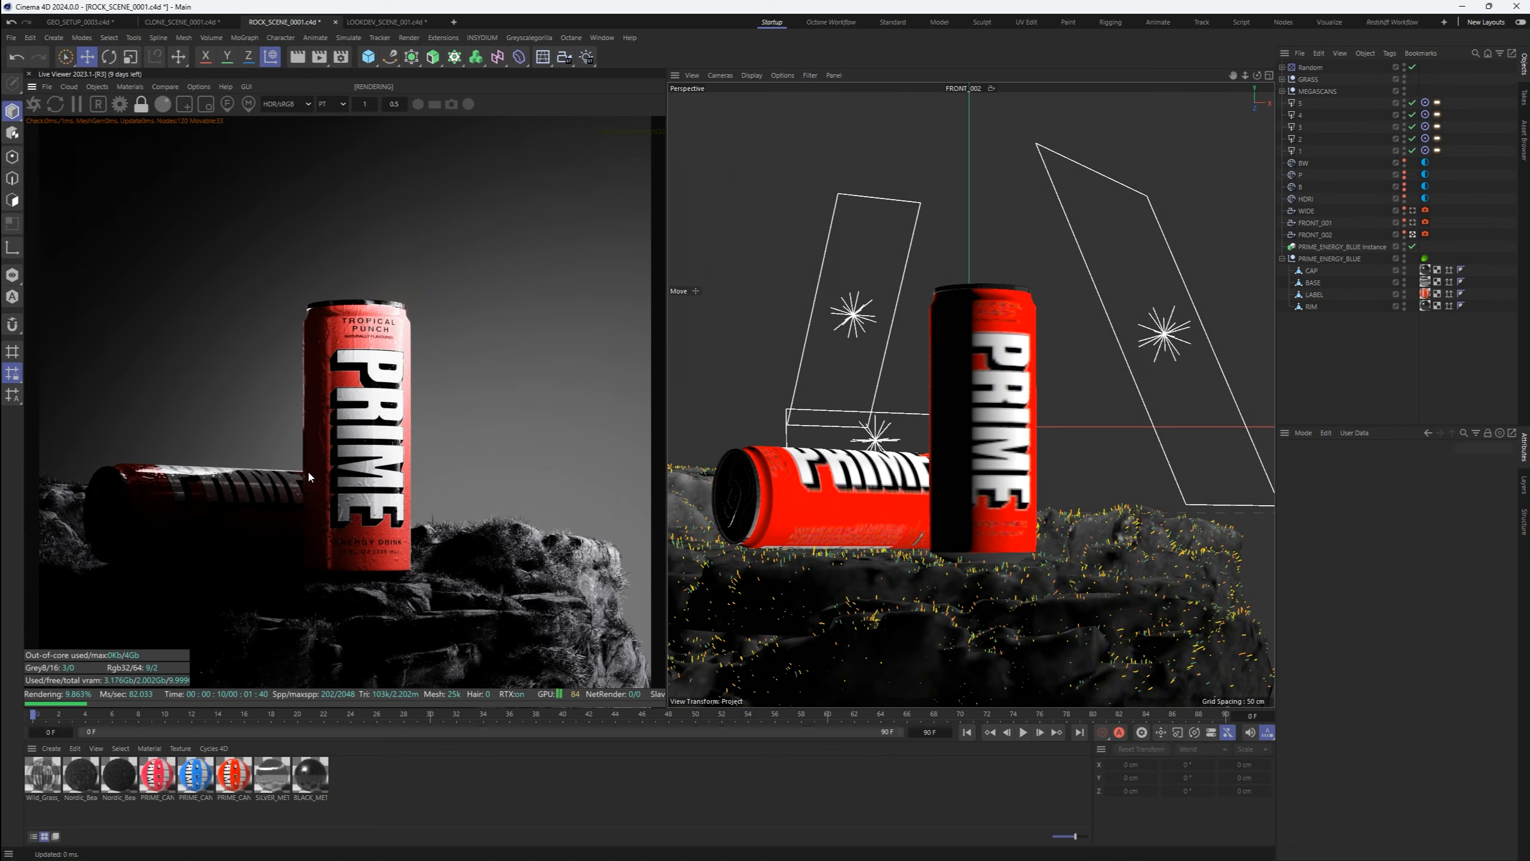
{"action": "scroll", "coordinate": [308, 470], "scroll_direction": "down", "scroll_amount": 3}
{"action": "scroll", "coordinate": [307, 469], "scroll_direction": "up", "scroll_amount": 1}
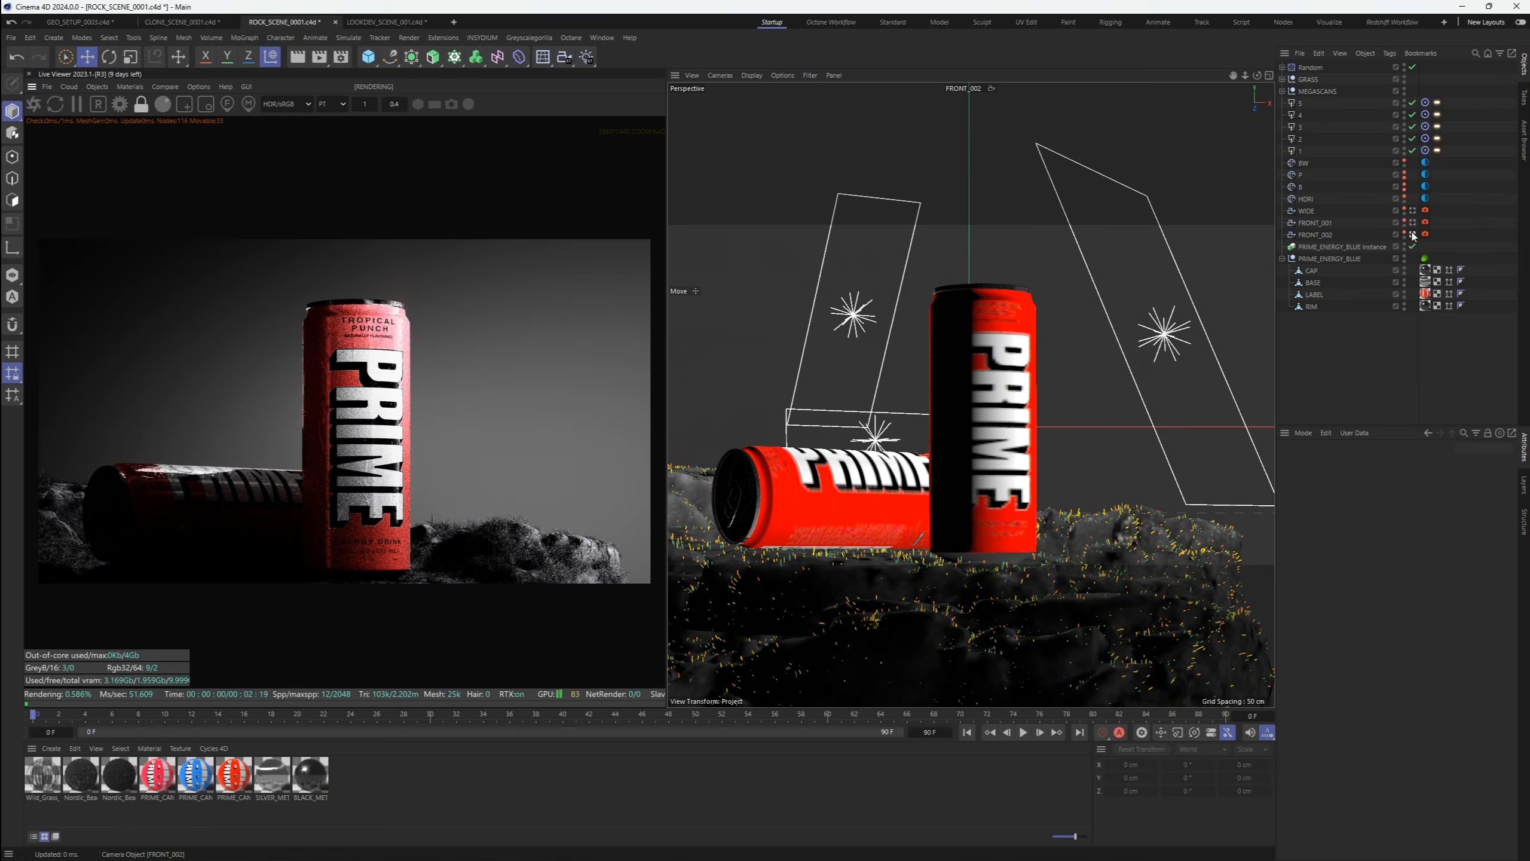
{"action": "left_click", "coordinate": [1412, 223]}
{"action": "left_click", "coordinate": [1426, 223]}
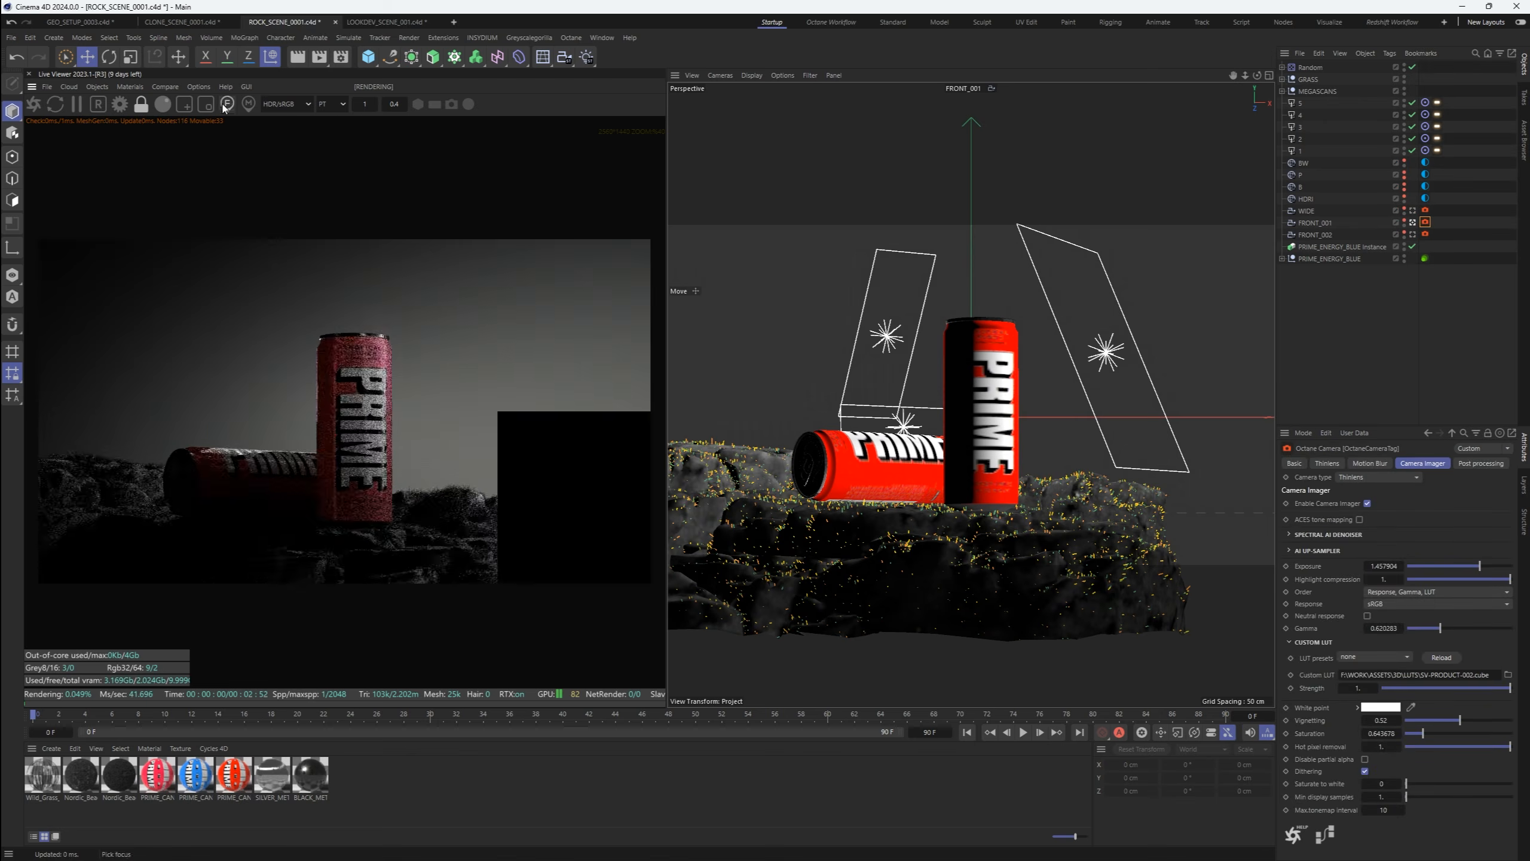
{"action": "left_click", "coordinate": [1327, 463]}
{"action": "left_click", "coordinate": [1317, 570]}
{"action": "left_click", "coordinate": [1388, 676]}
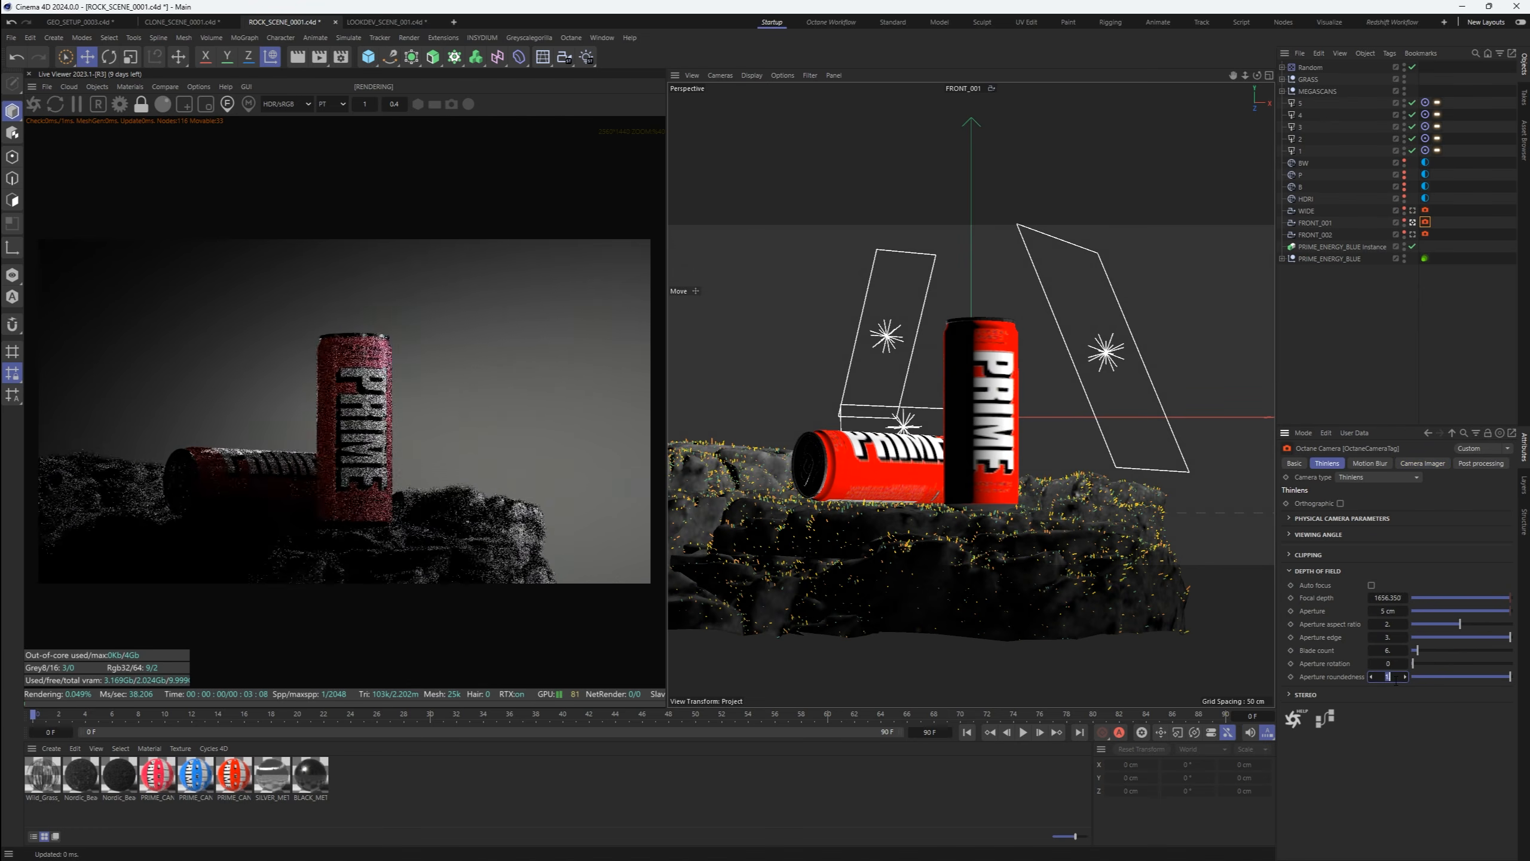
{"action": "left_click", "coordinate": [1413, 676]}
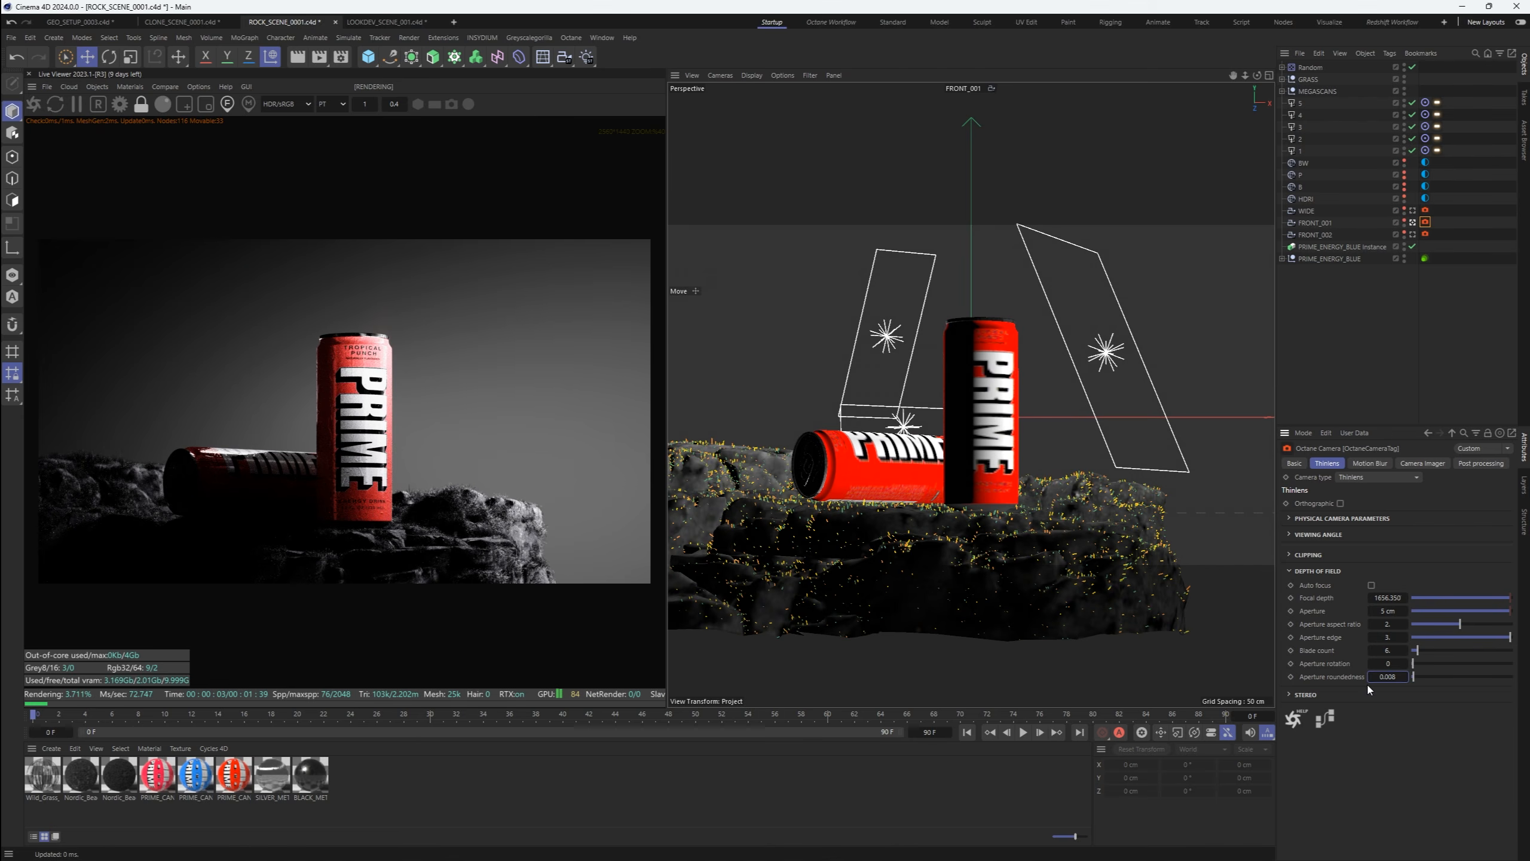
{"action": "left_click", "coordinate": [1297, 572]}
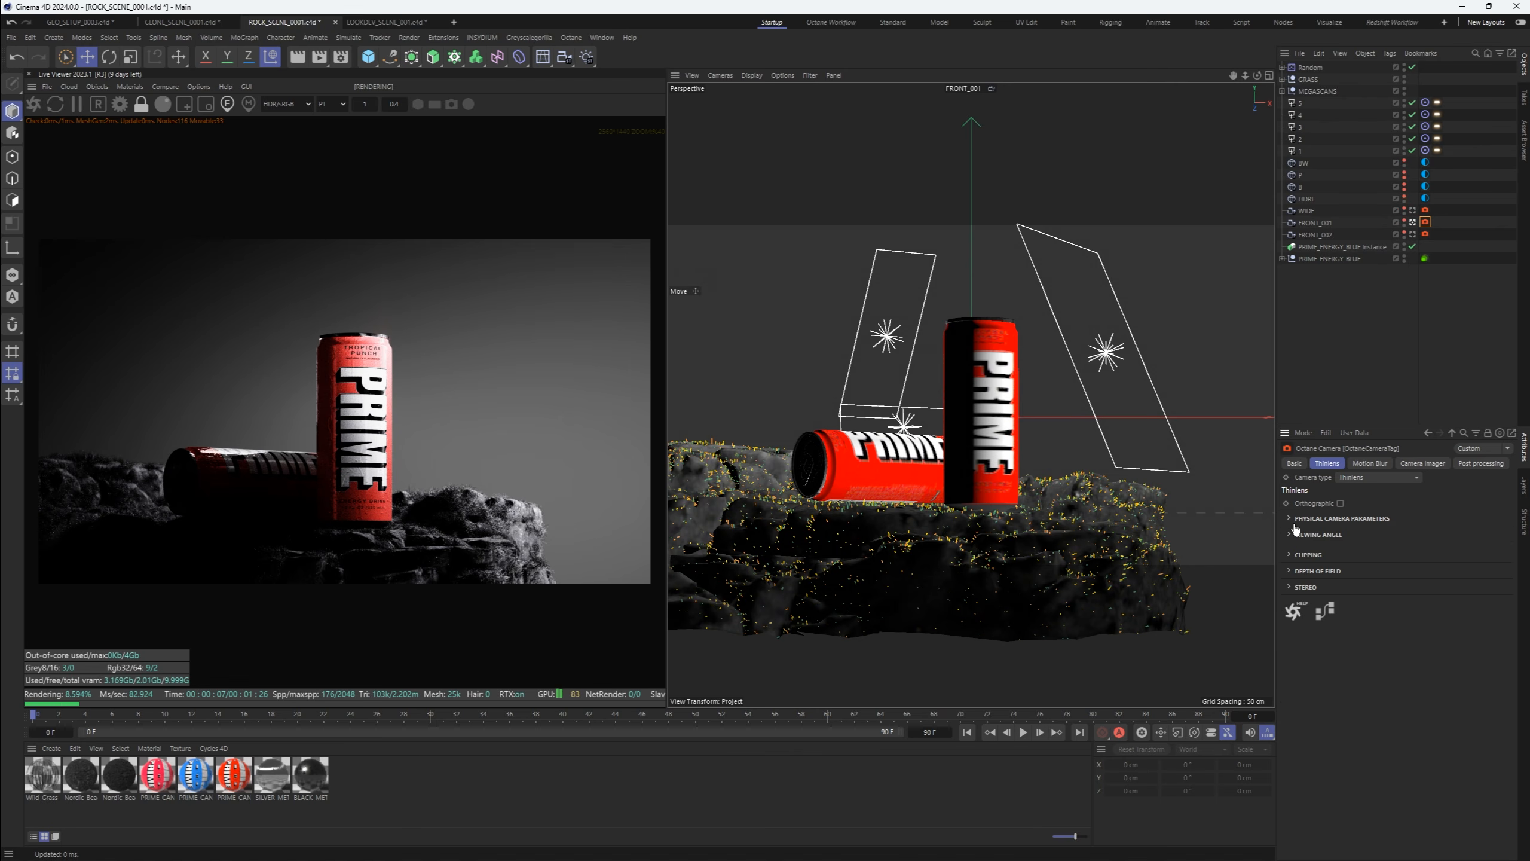
Try distortion and a vertical lens shift in the FRONT_001 Octane camera's viewing angle settings and undo the changes
{"action": "left_click", "coordinate": [1298, 534]}
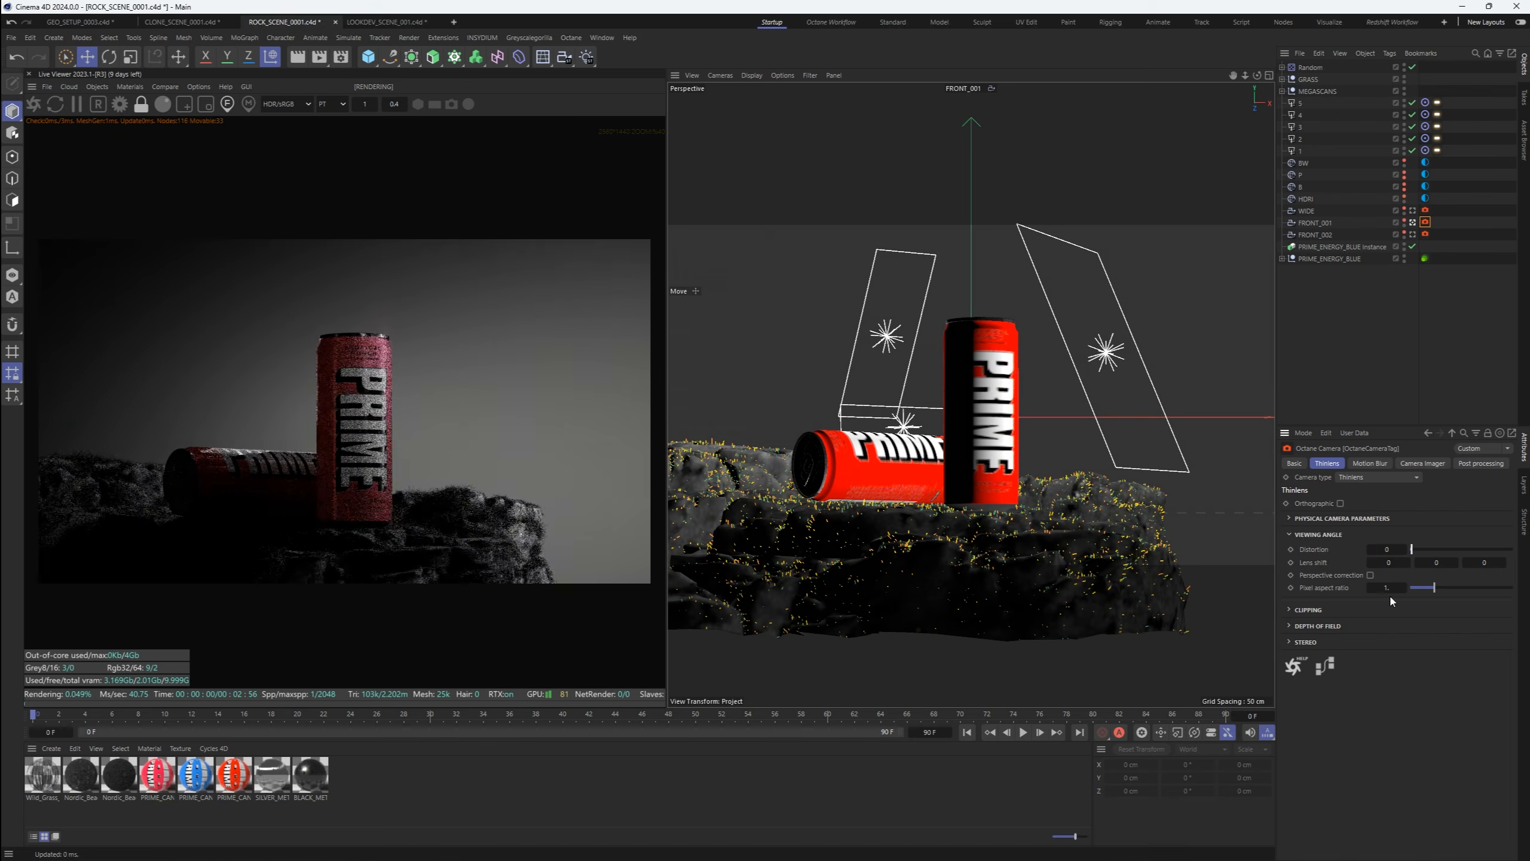
{"action": "left_click_drag", "start_coordinate": [1511, 549], "coordinate": [1438, 594]}
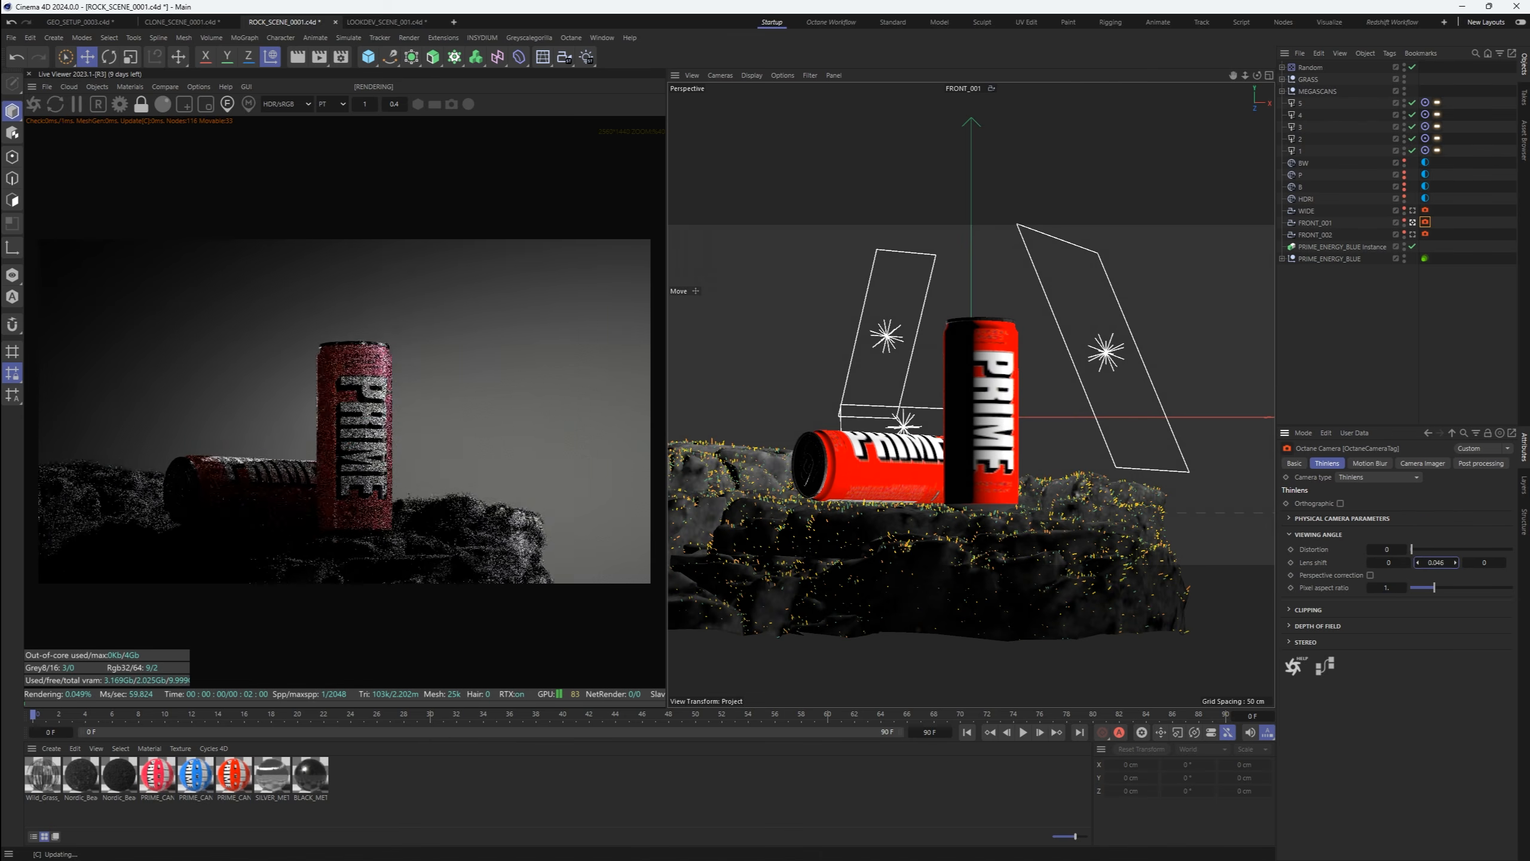
{"action": "key", "text": "ctrl+z"}
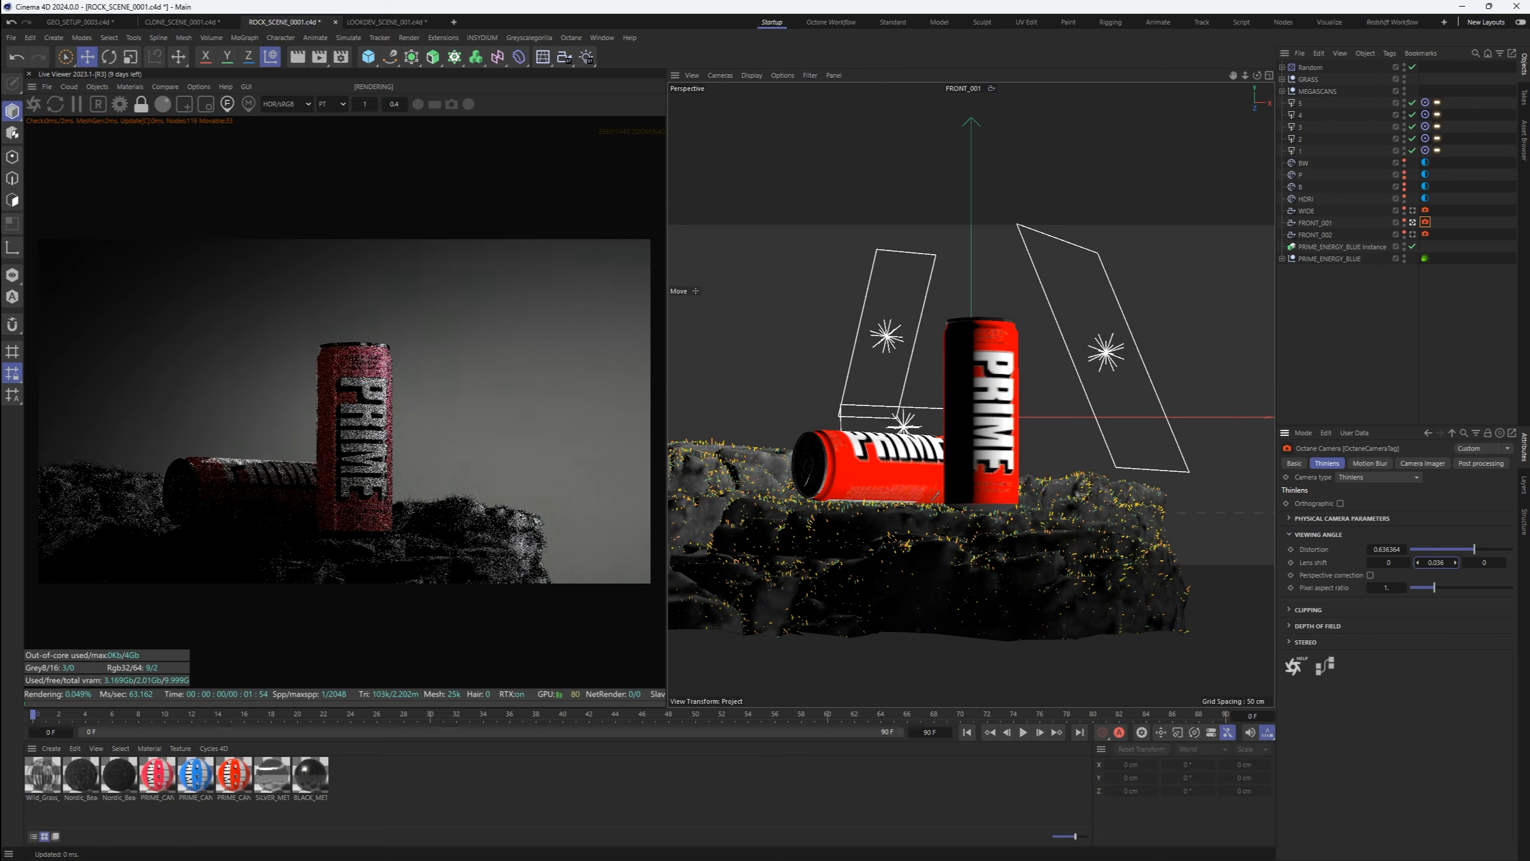
{"action": "left_click_drag", "start_coordinate": [1411, 550], "coordinate": [1510, 549]}
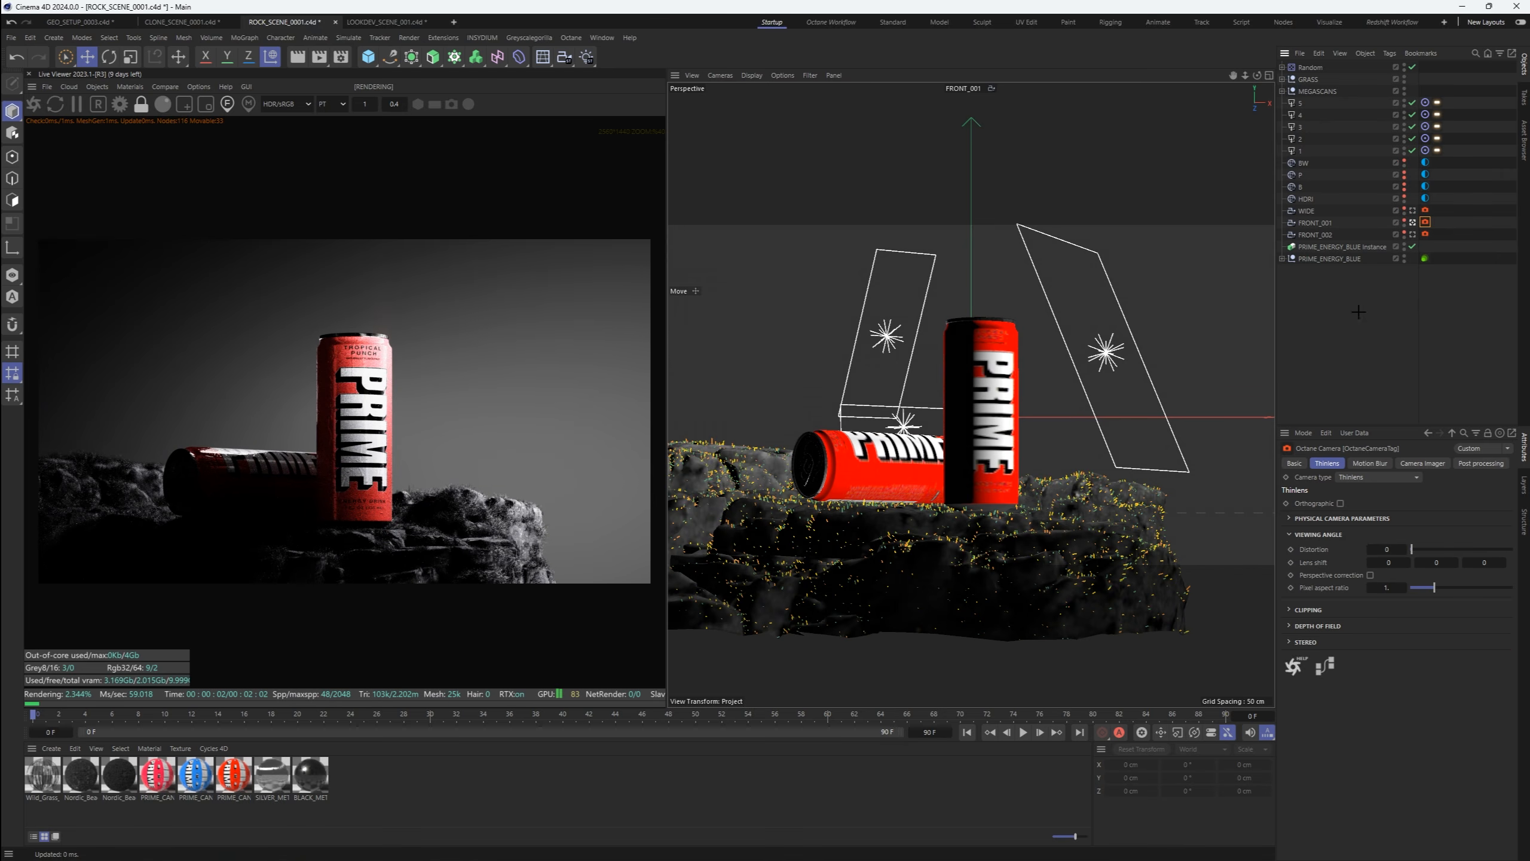
Duplicate the FRONT_001 camera and set the copy's Octane camera type to Universal
{"action": "left_click", "coordinate": [97, 86]}
{"action": "mouse_move", "coordinate": [112, 151]}
{"action": "left_click_drag", "start_coordinate": [1316, 222], "coordinate": [1328, 230], "text": "ctrl"}
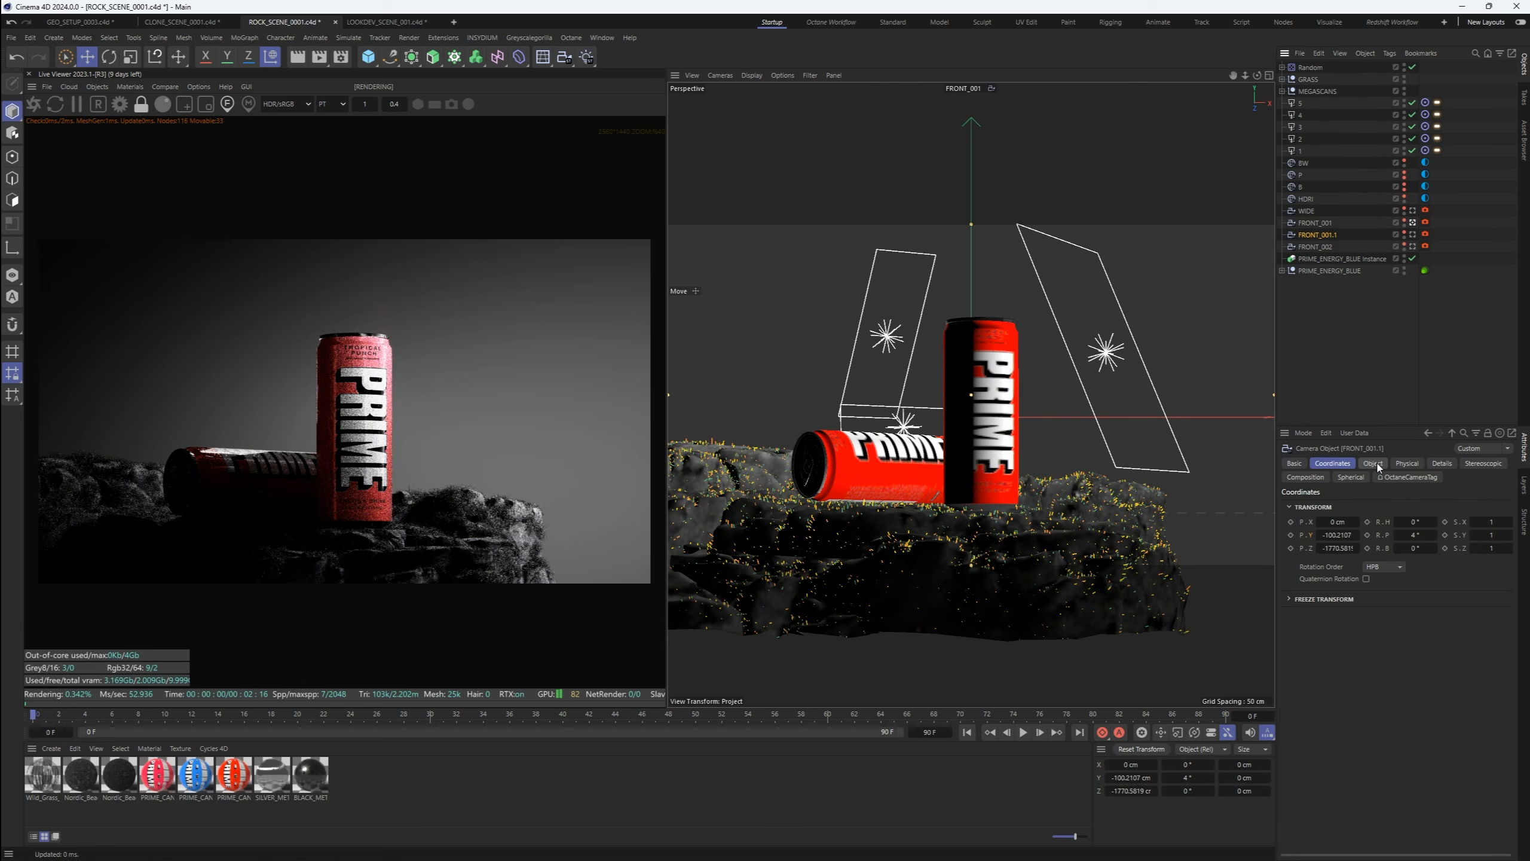
{"action": "left_click", "coordinate": [1373, 465]}
{"action": "left_click", "coordinate": [1425, 234]}
{"action": "left_click", "coordinate": [1350, 477]}
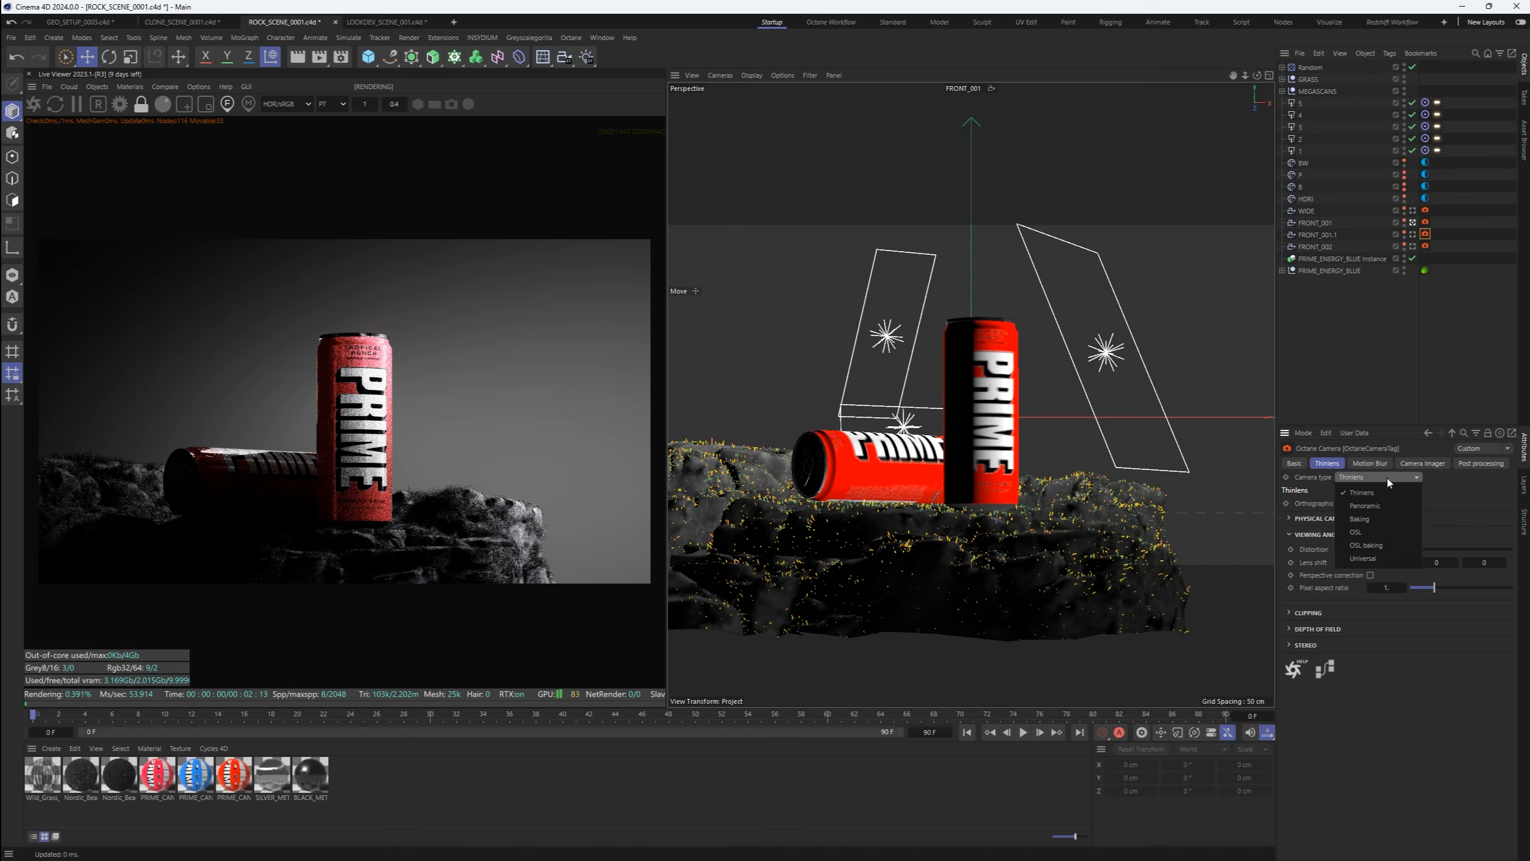
{"action": "left_click", "coordinate": [1364, 559]}
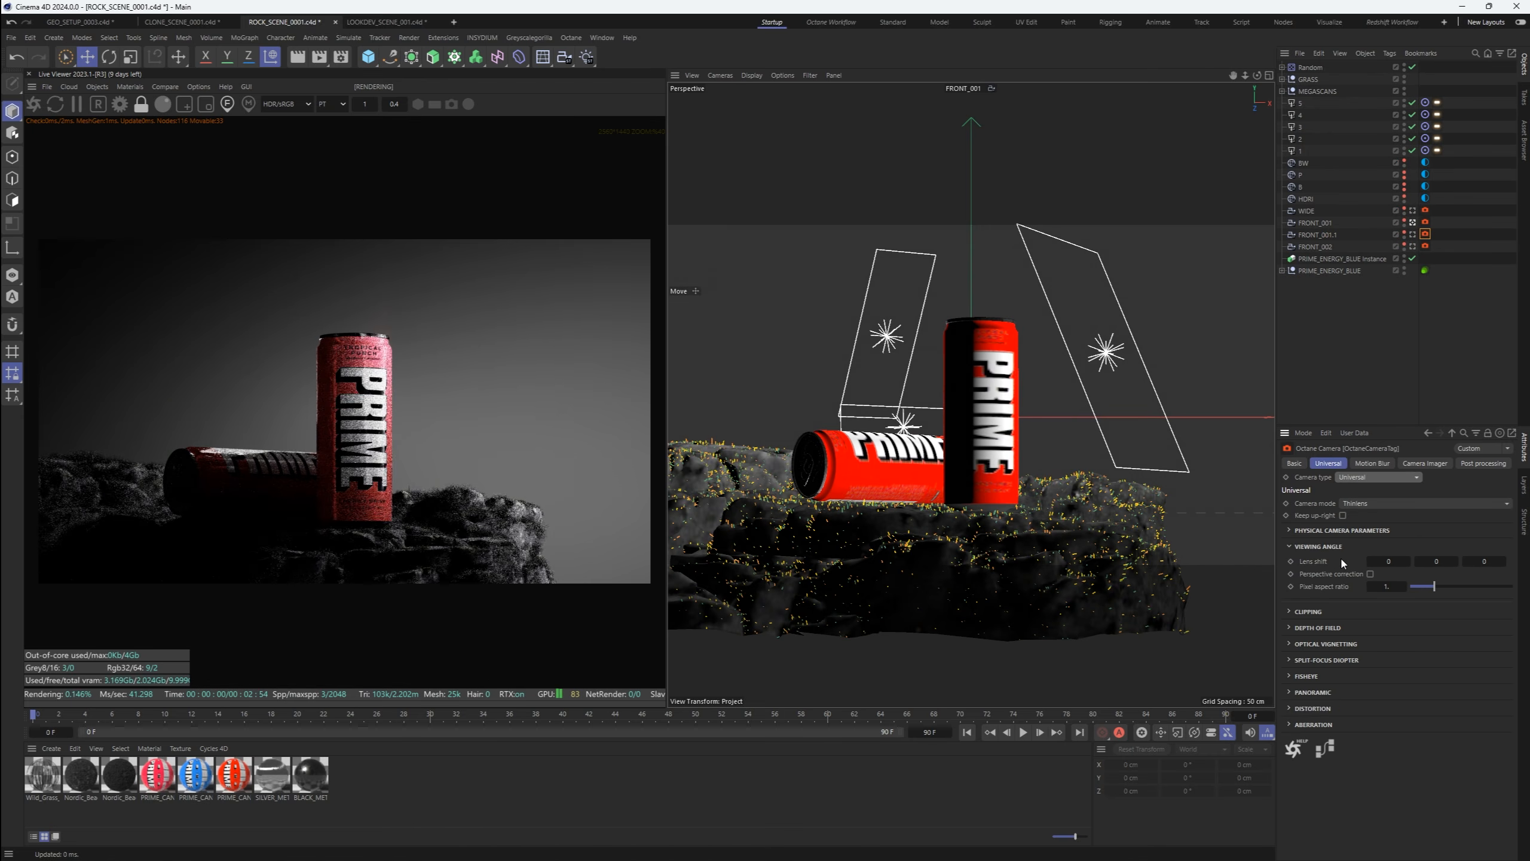
Look through the duplicated camera and expand its optical vignetting and fisheye settings
{"action": "left_click", "coordinate": [1305, 644]}
{"action": "key", "text": "ctrl+z"}
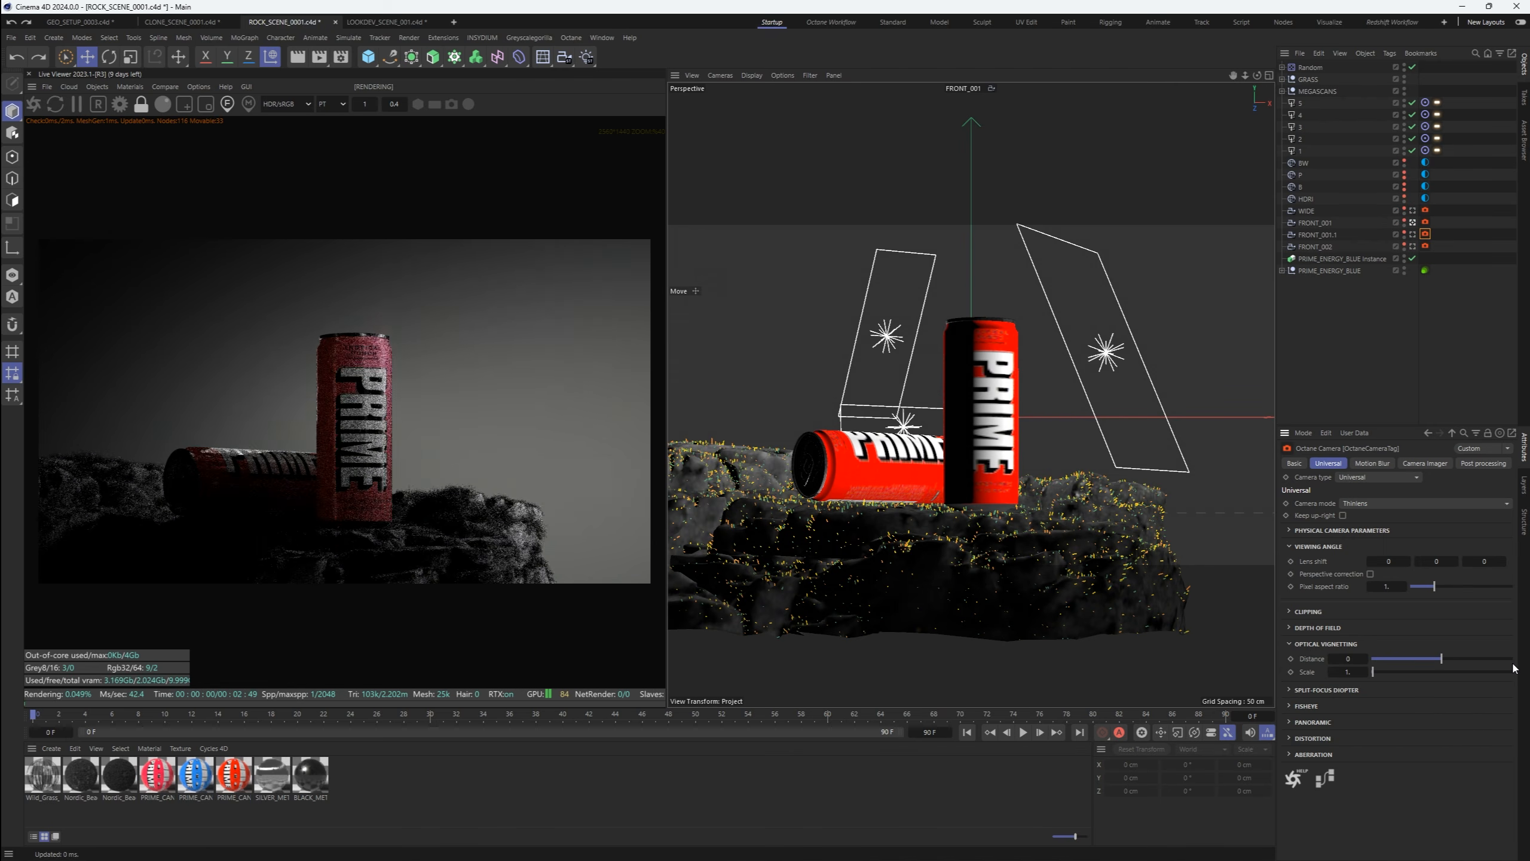
{"action": "left_click", "coordinate": [1305, 644]}
{"action": "left_click", "coordinate": [1307, 676]}
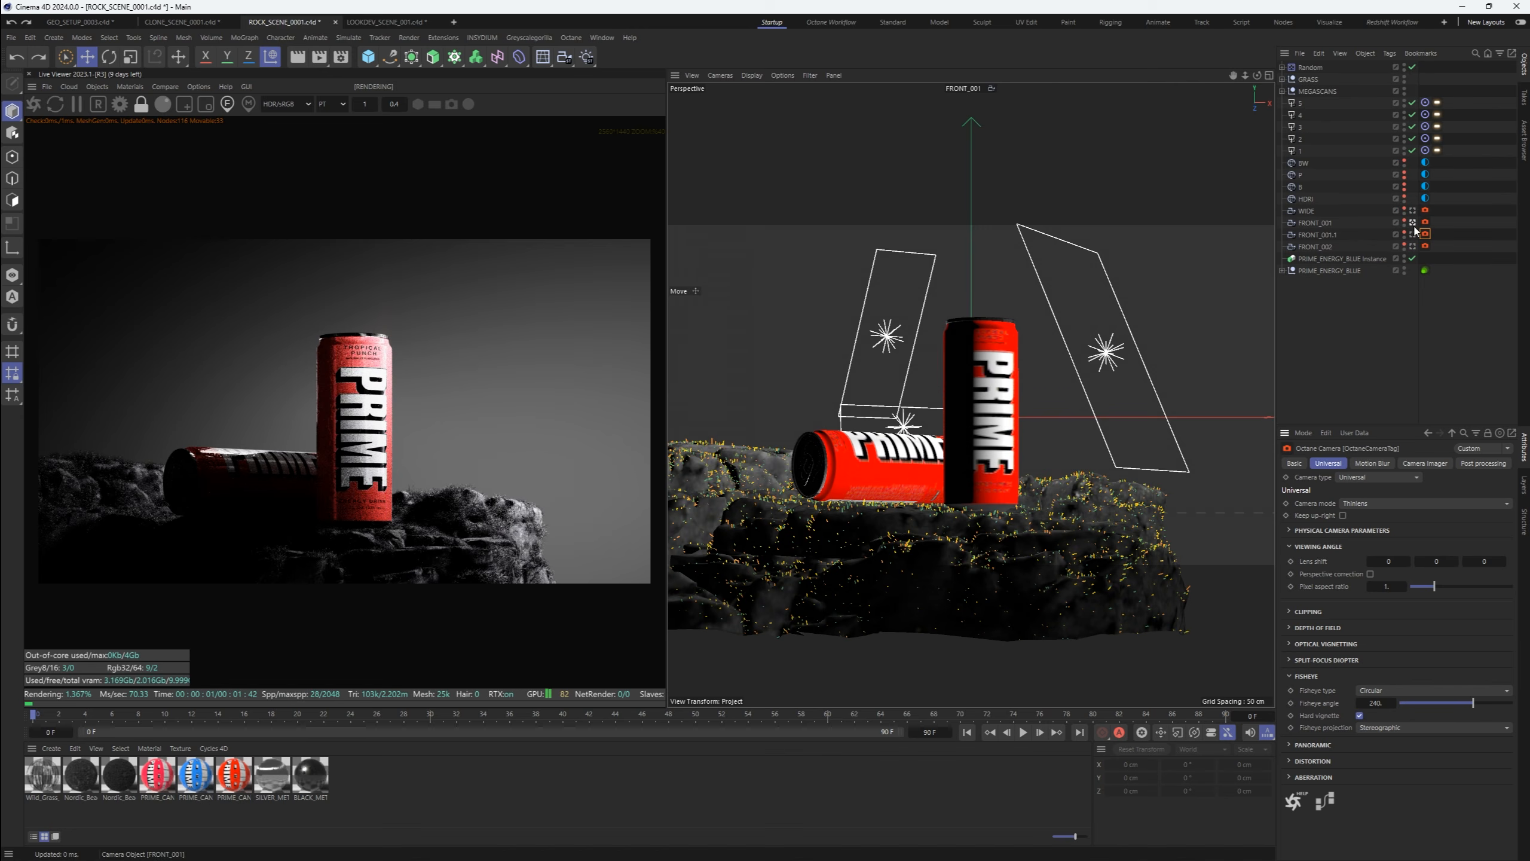
{"action": "left_click", "coordinate": [1305, 644]}
Try an optical vignetting distance of about 0.09 and a scale of about 1.68, and restore them to 0 and 1
{"action": "left_click", "coordinate": [1479, 658]}
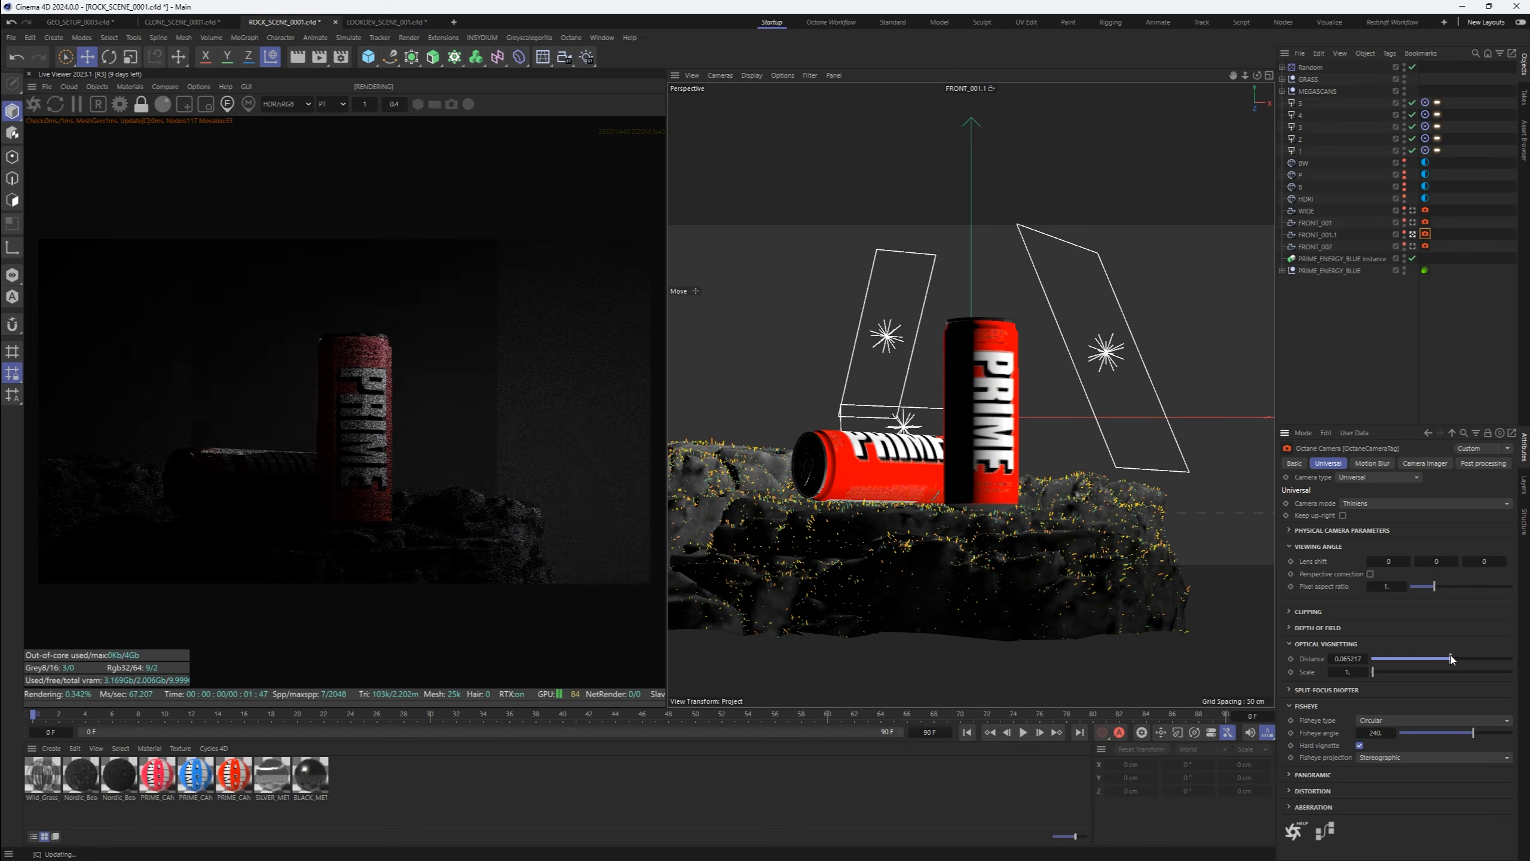
{"action": "left_click_drag", "start_coordinate": [1480, 659], "coordinate": [1455, 658]}
{"action": "right_click", "coordinate": [1363, 659]}
{"action": "left_click_drag", "start_coordinate": [1374, 671], "coordinate": [1403, 671]}
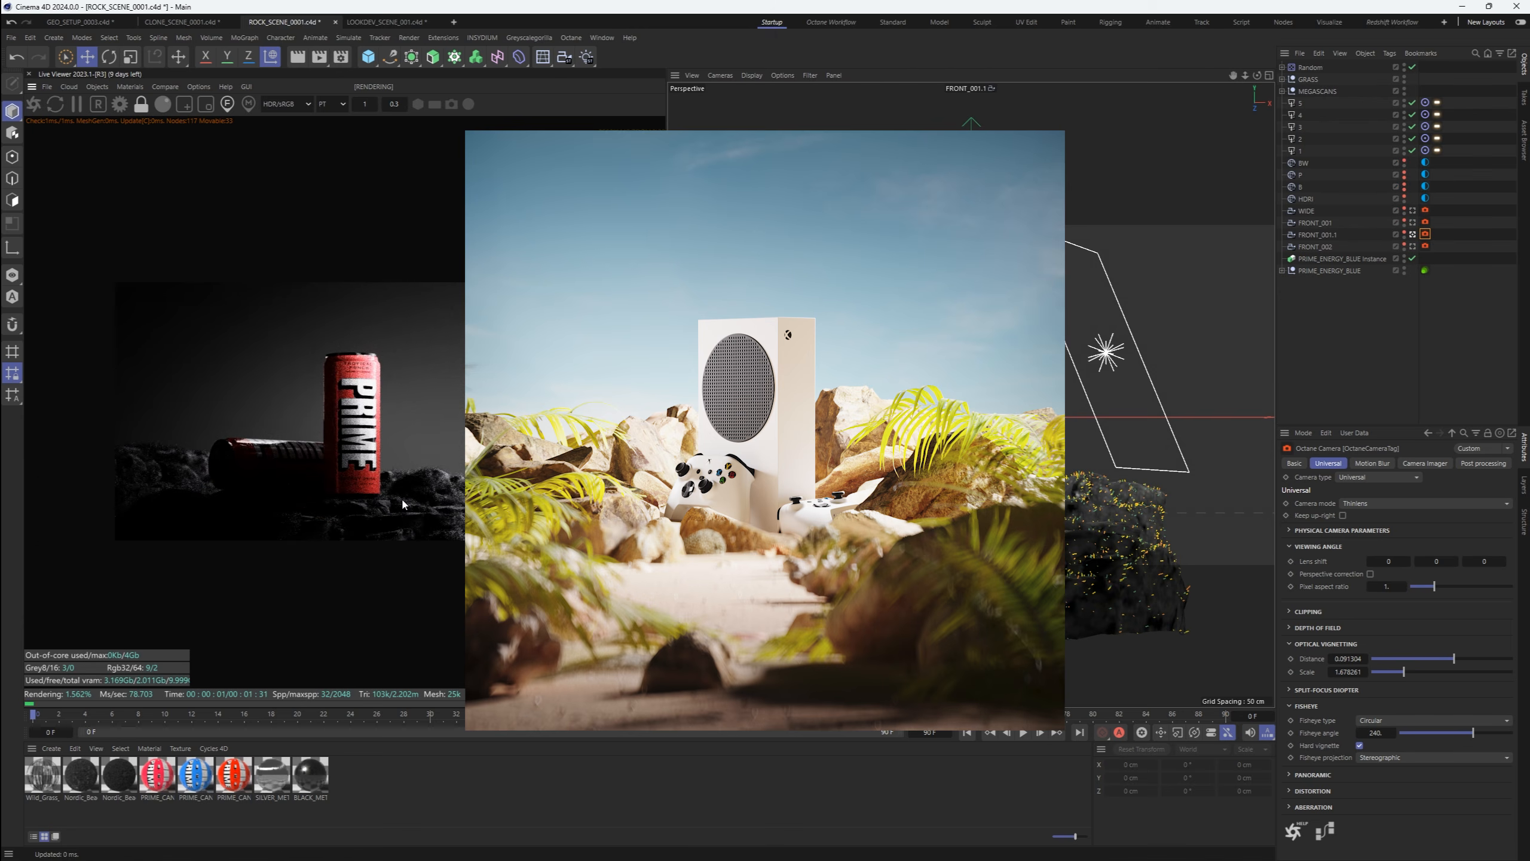
{"action": "scroll", "coordinate": [404, 504], "scroll_direction": "up", "scroll_amount": 1}
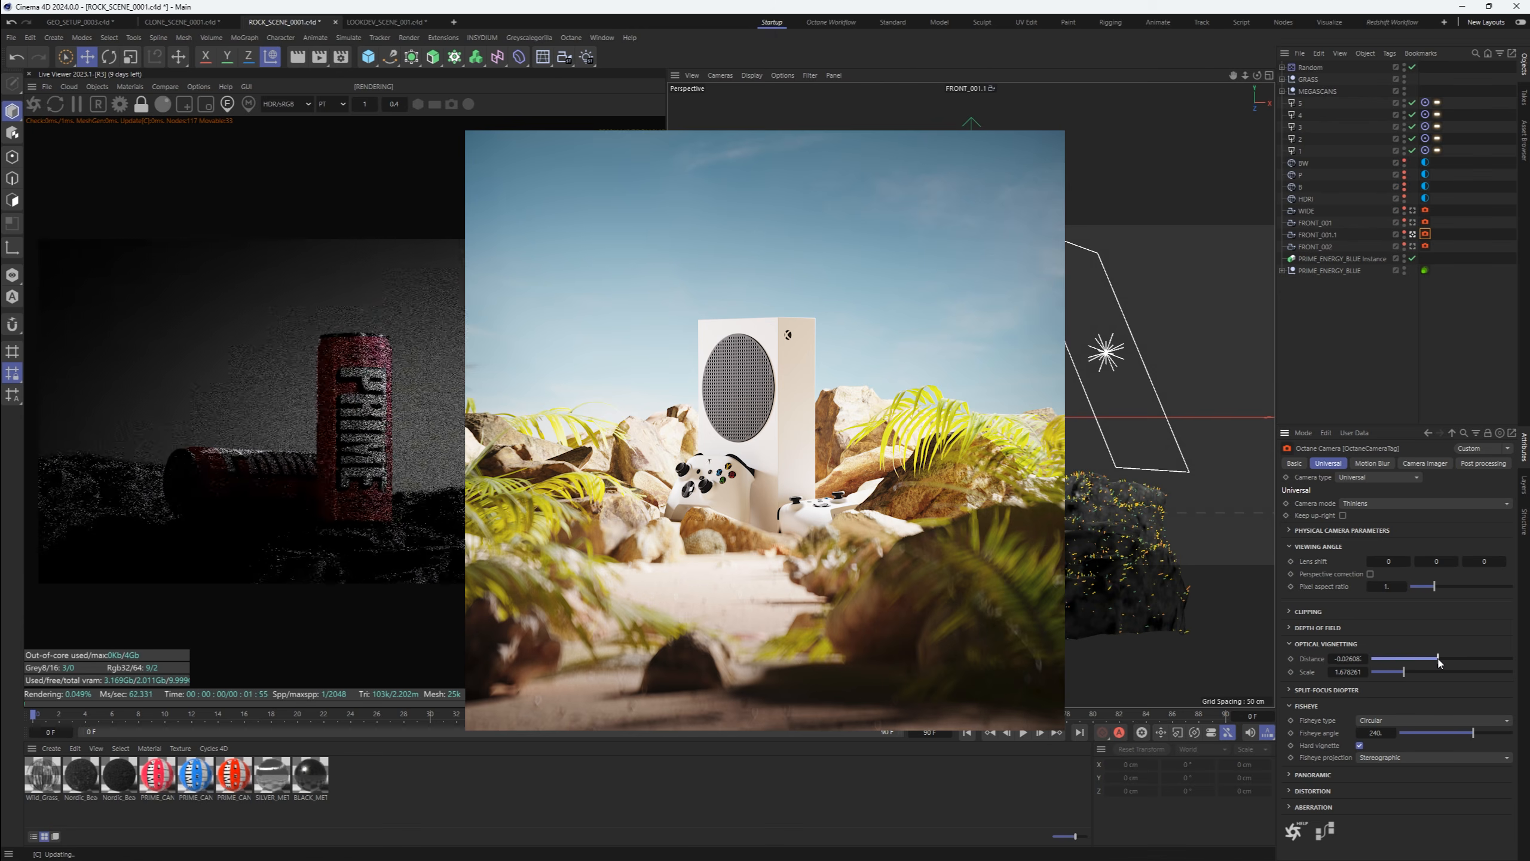
{"action": "left_click", "coordinate": [1350, 663]}
{"action": "type", "text": "0"}
{"action": "key", "text": "Return"}
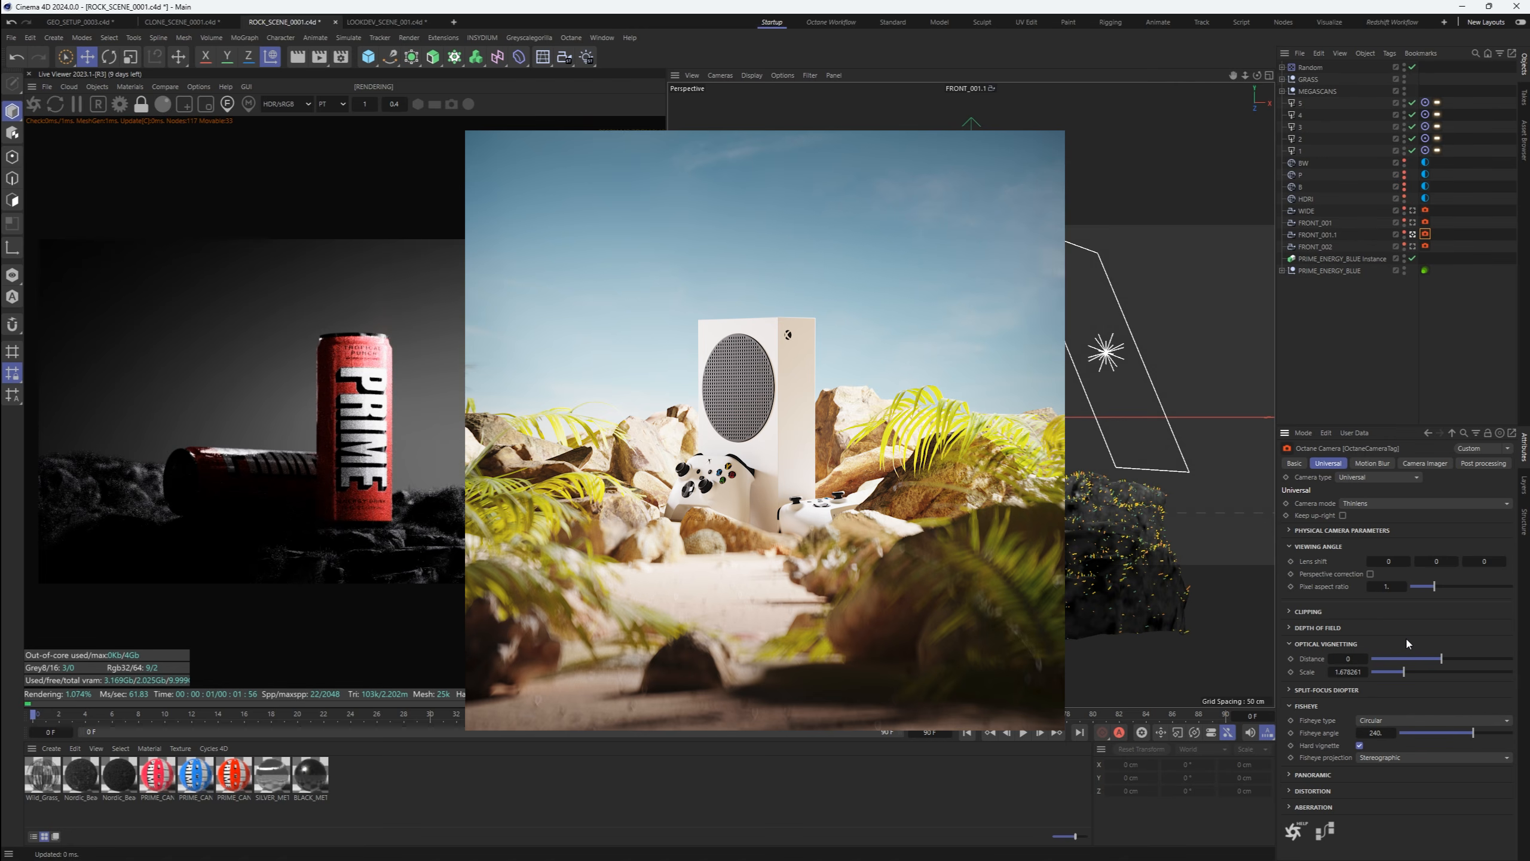
{"action": "left_click", "coordinate": [1349, 671]}
{"action": "type", "text": "1"}
{"action": "key", "text": "Return"}
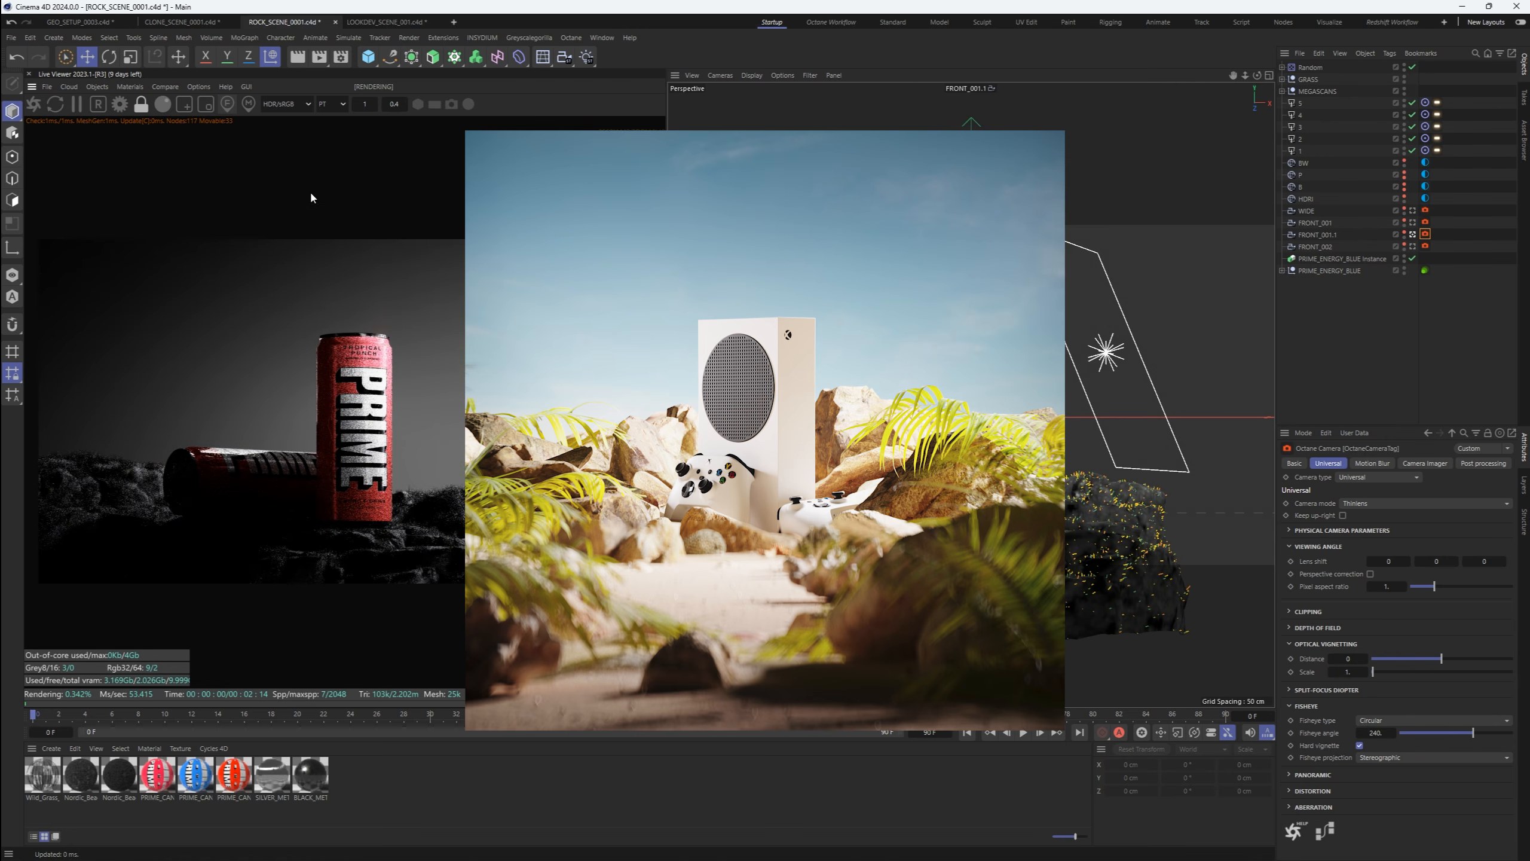
Try a lower fisheye angle and a barrel distortion of about -0.13 on the Universal camera
{"action": "left_click_drag", "start_coordinate": [1473, 732], "coordinate": [1398, 732]}
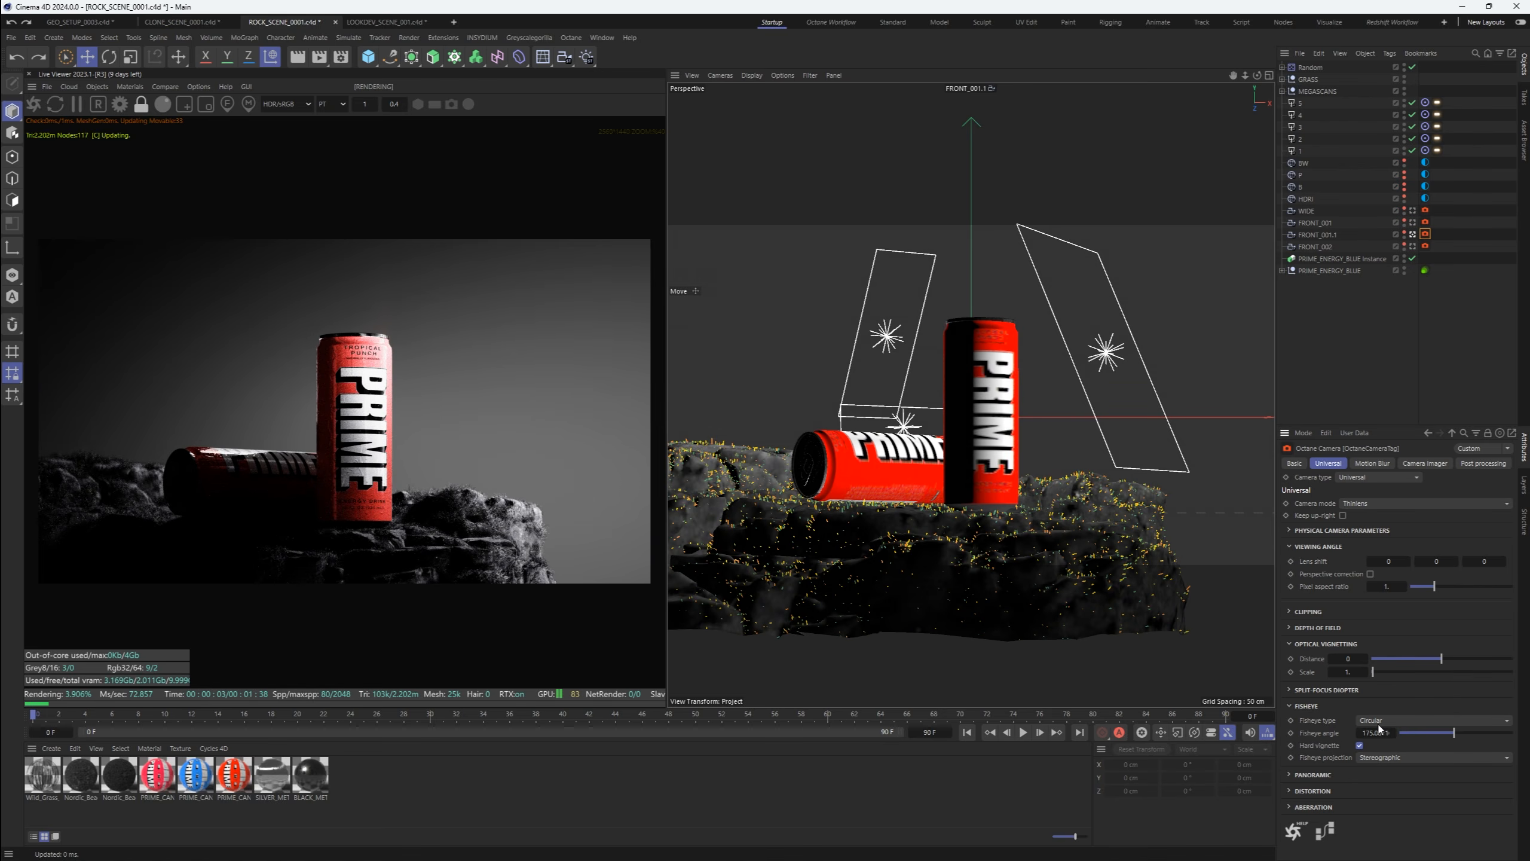
{"action": "left_click", "coordinate": [1386, 706]}
{"action": "left_click", "coordinate": [1356, 738]}
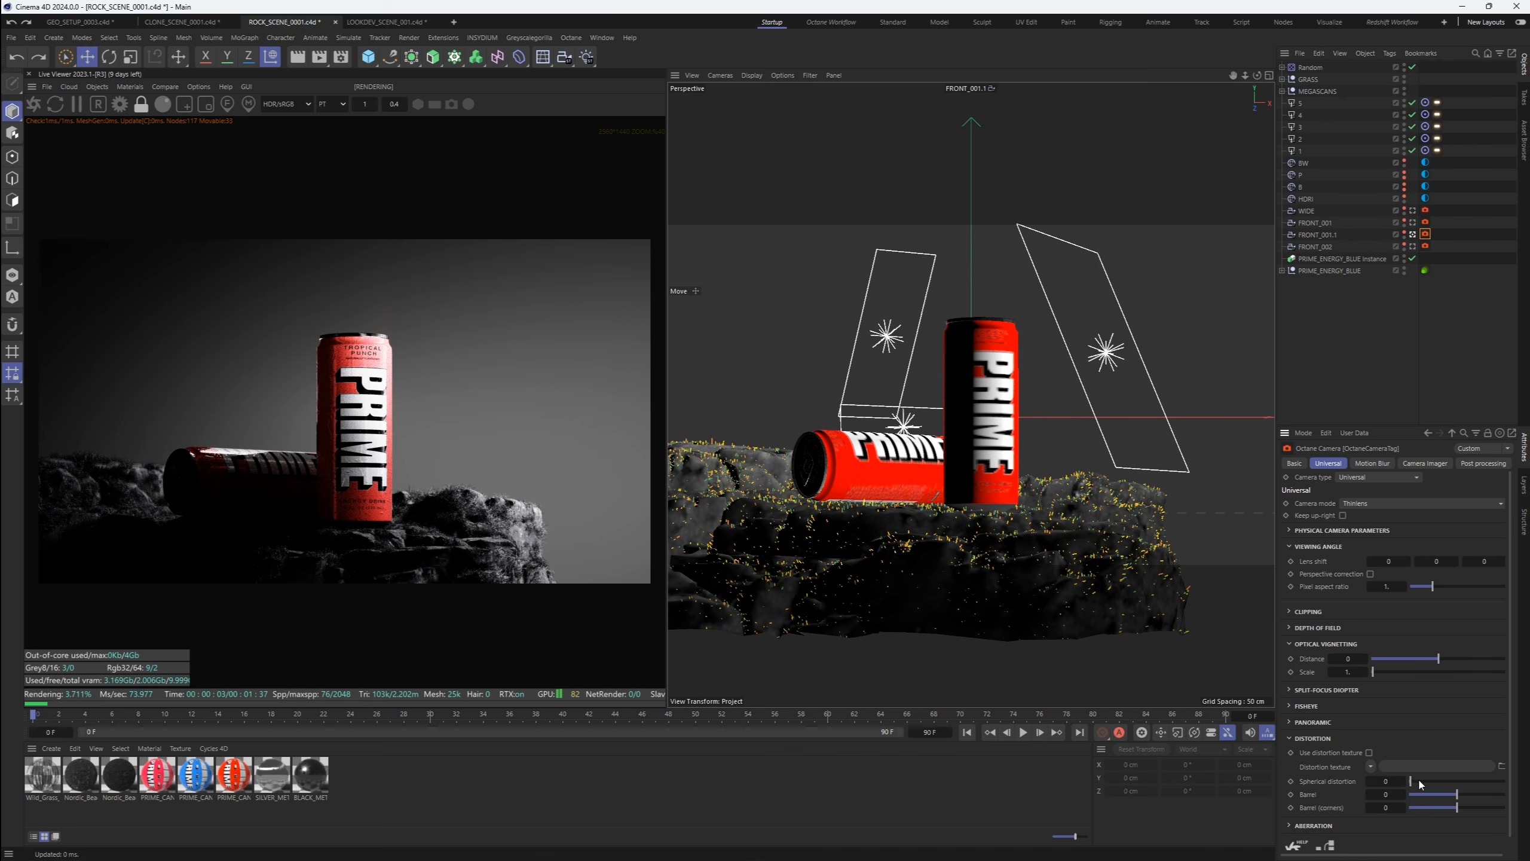
{"action": "left_click_drag", "start_coordinate": [1457, 795], "coordinate": [1443, 799]}
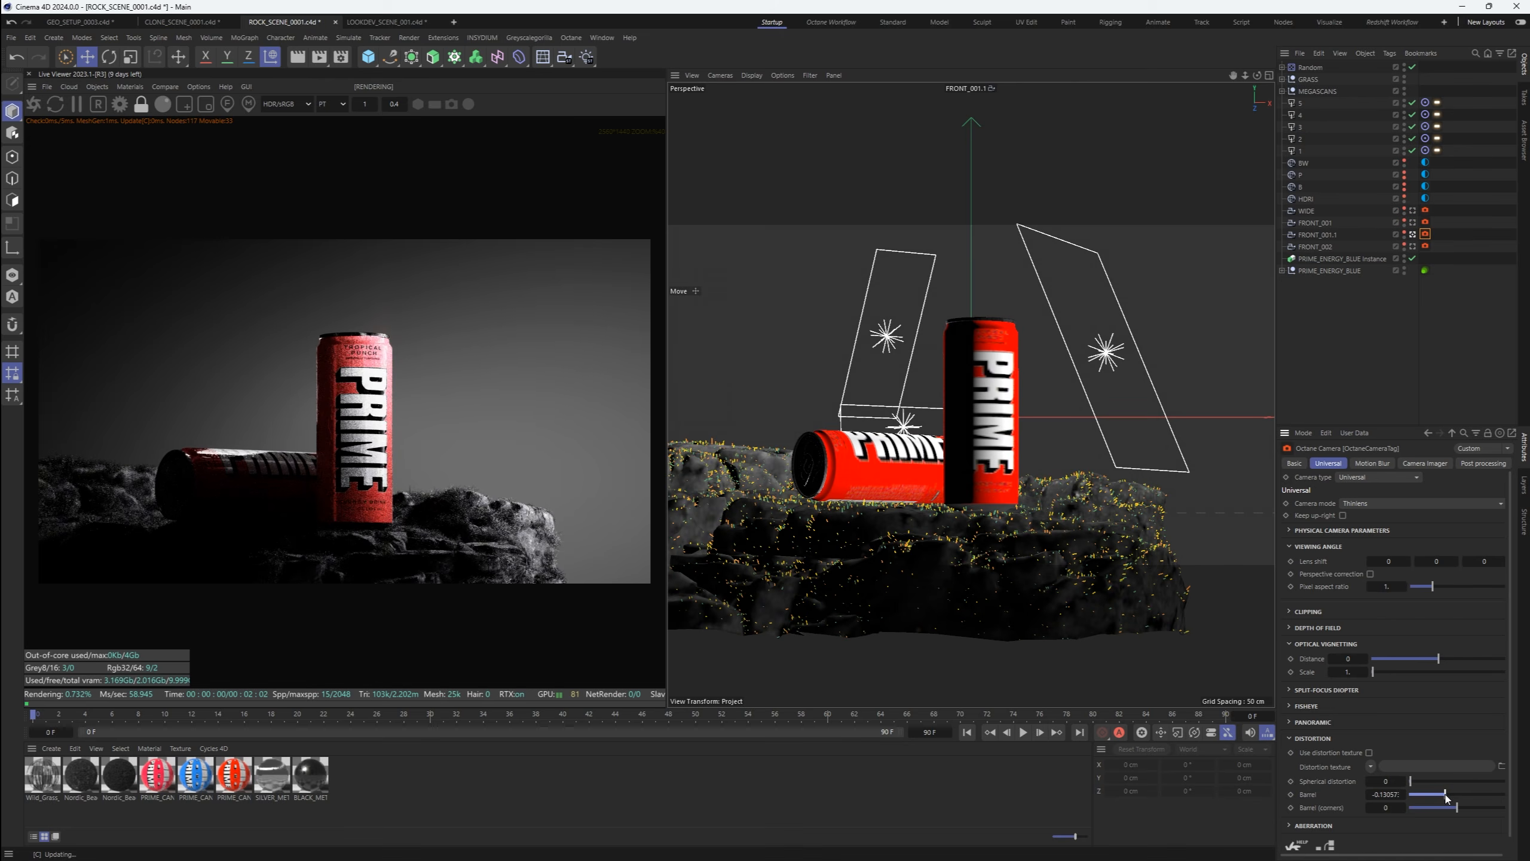
{"action": "left_click", "coordinate": [1313, 738]}
Try coma and spherical aberration in the Universal camera's aberration settings
{"action": "left_click", "coordinate": [1314, 755]}
{"action": "left_click_drag", "start_coordinate": [1458, 783], "coordinate": [1464, 786]}
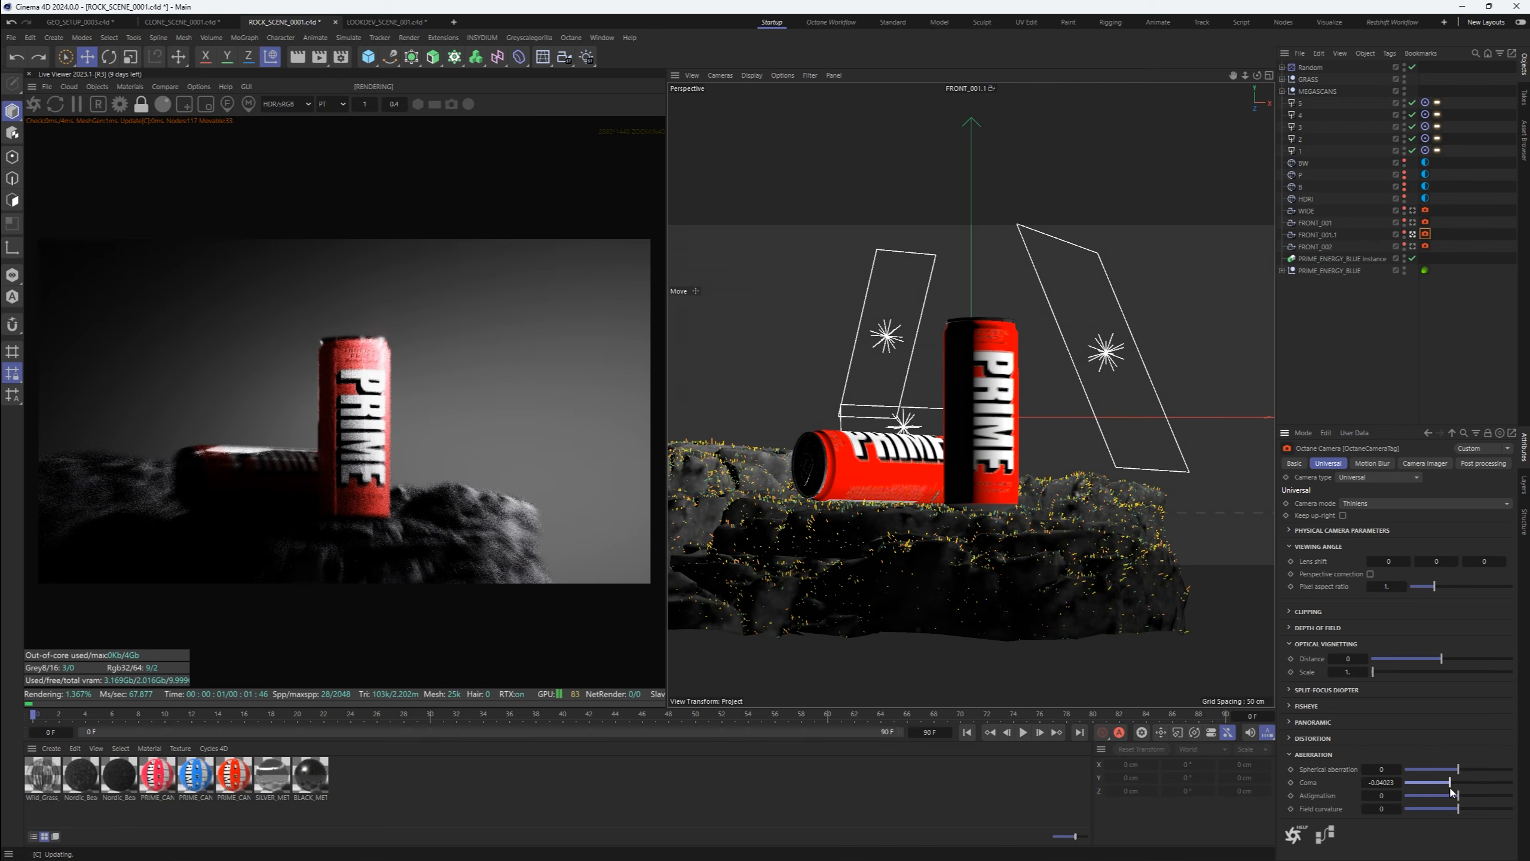
{"action": "left_click_drag", "start_coordinate": [1458, 770], "coordinate": [1460, 772]}
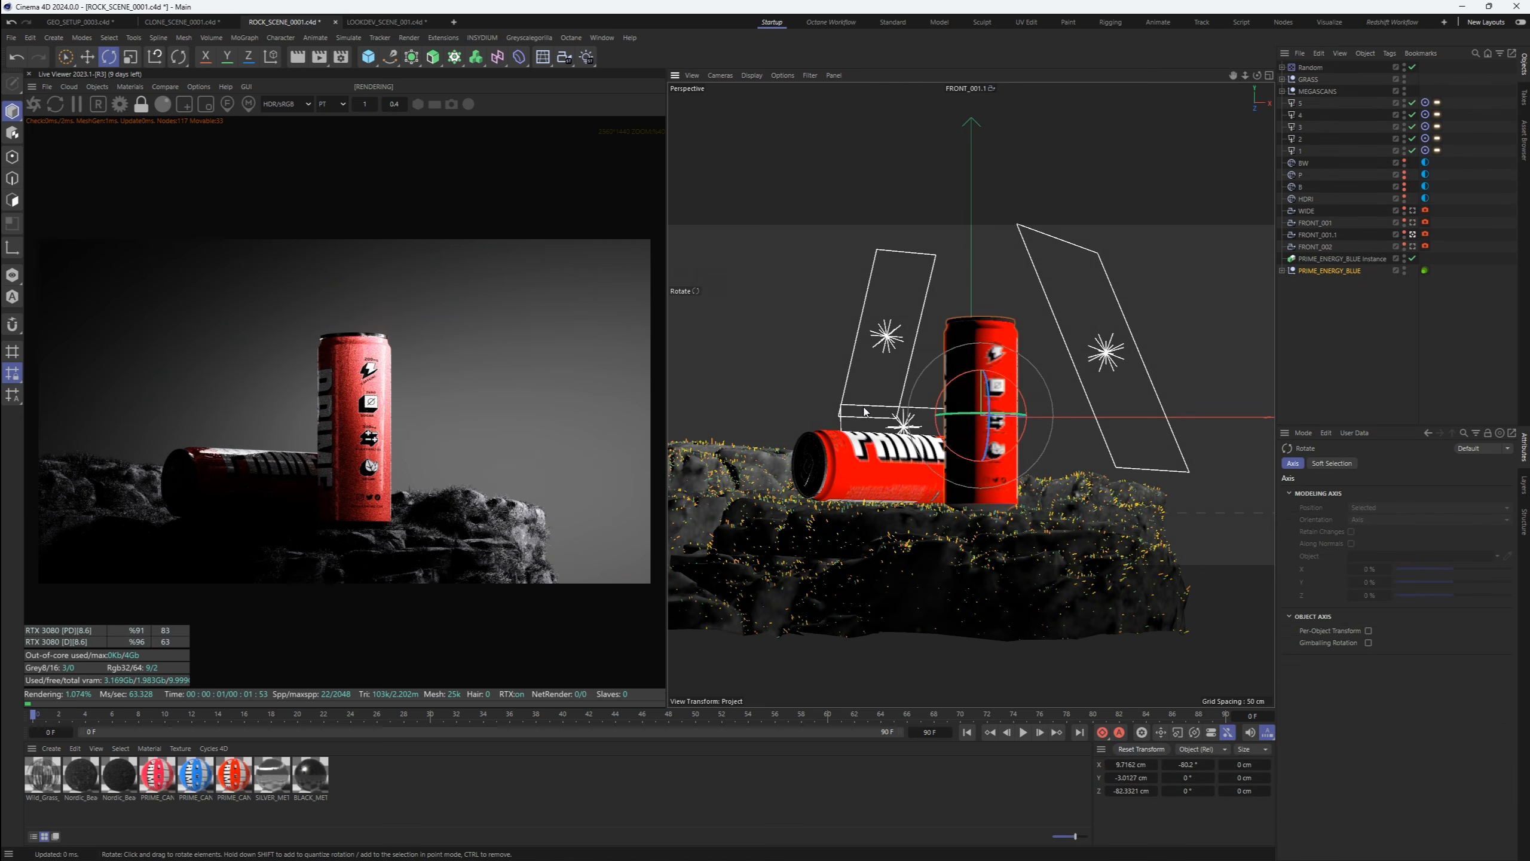
Undo the standing can's rotation, and duplicate the lying can instance as a tilted can beside the standing one
{"action": "key", "text": "ctrl+z"}
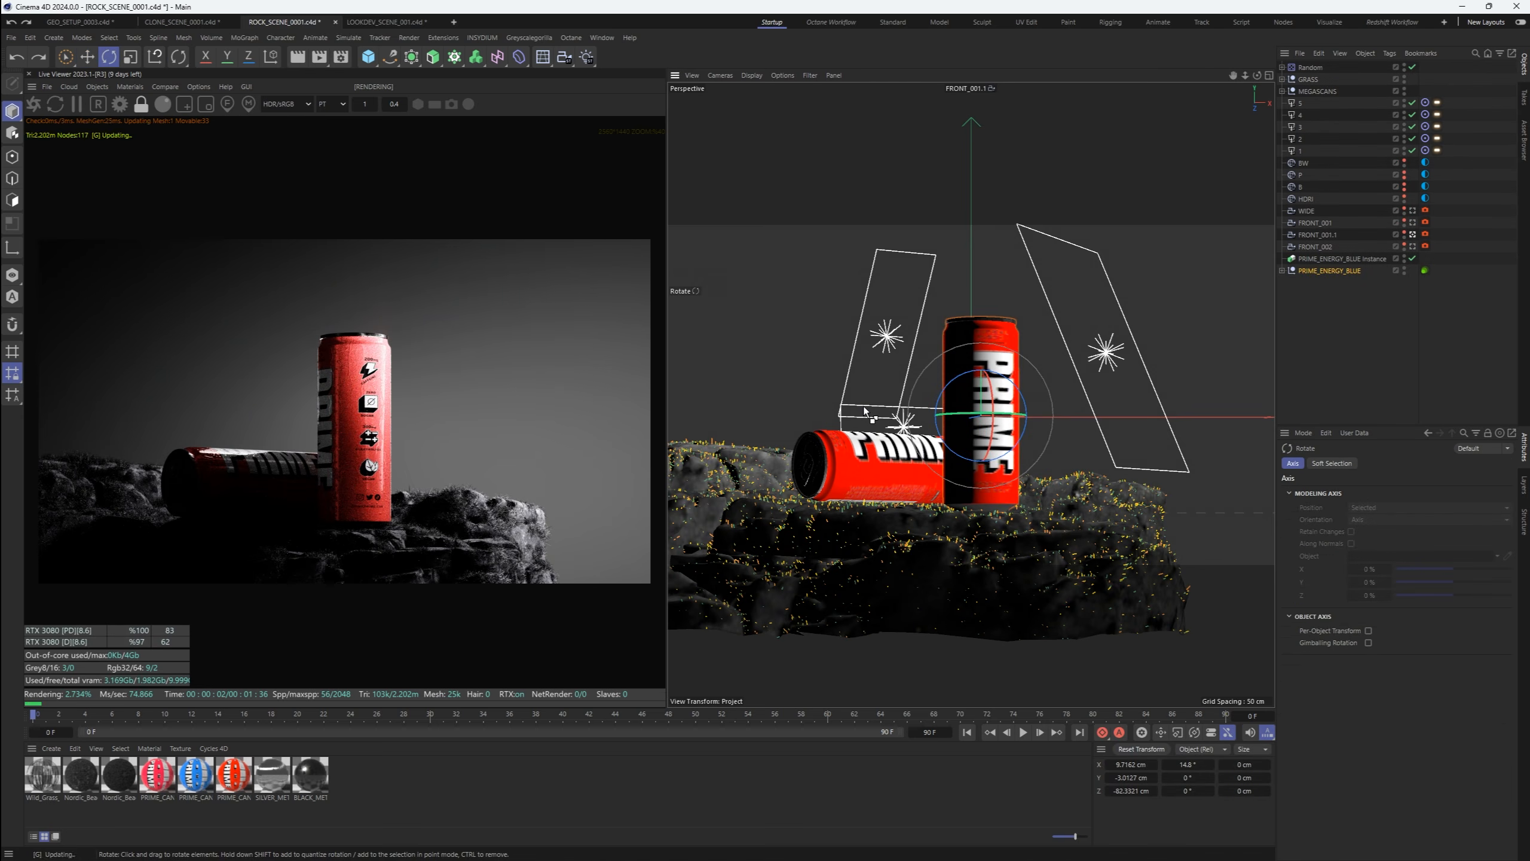
{"action": "key", "text": "e"}
{"action": "left_click", "coordinate": [961, 474]}
{"action": "left_click_drag", "start_coordinate": [961, 474], "coordinate": [1047, 459], "text": "ctrl"}
{"action": "key", "text": "r"}
{"action": "key", "text": "e"}
{"action": "key", "text": "F1"}
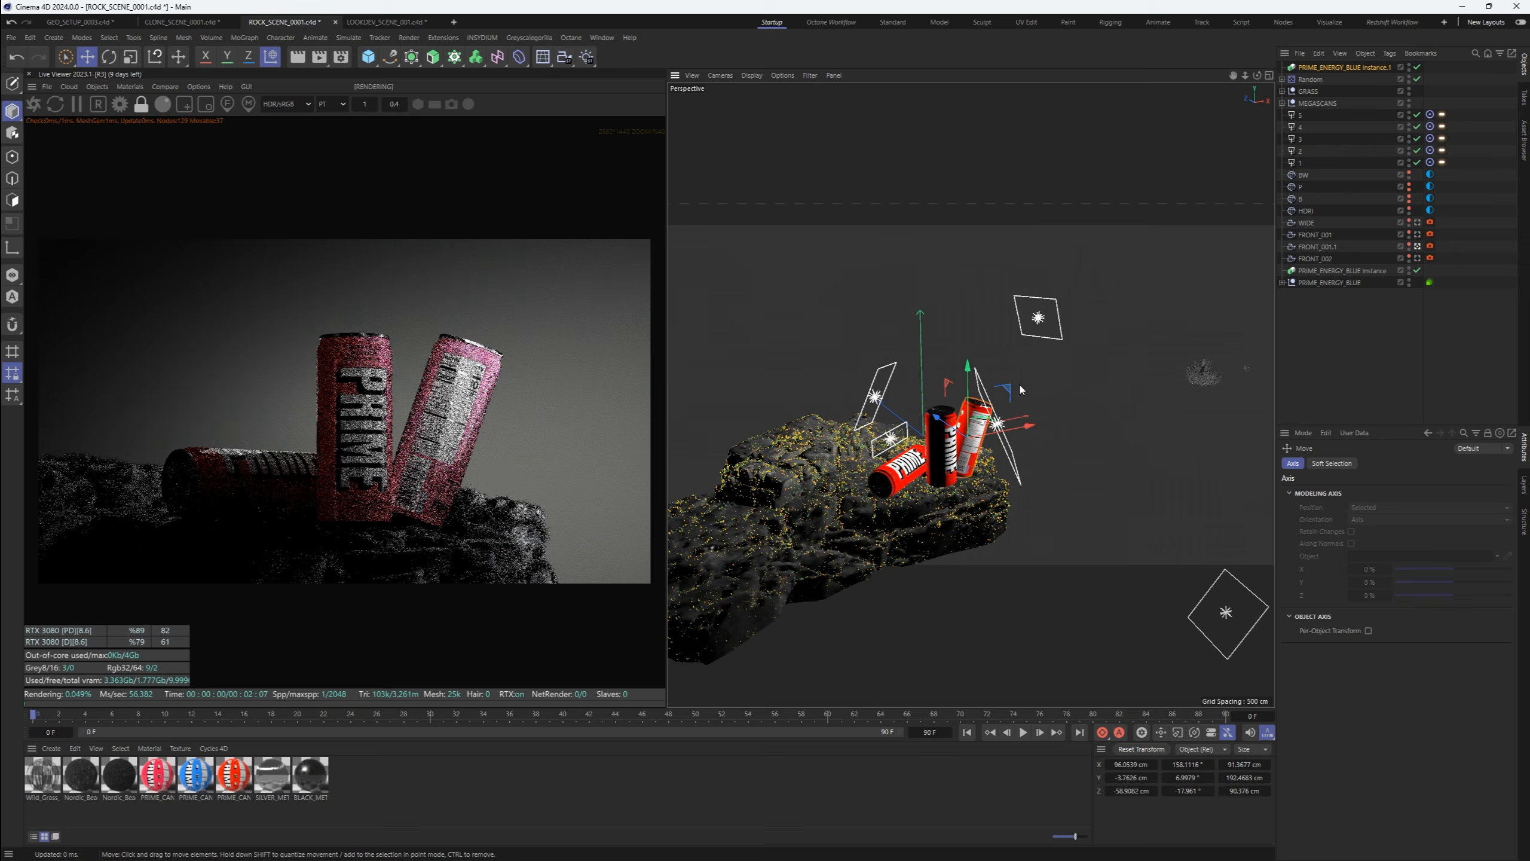
Move the tilted copy behind the standing can and place it directly above the original instance in the object list
{"action": "left_click_drag", "start_coordinate": [944, 421], "coordinate": [916, 402]}
{"action": "left_click_drag", "start_coordinate": [1325, 283], "coordinate": [1326, 265]}
{"action": "left_click_drag", "start_coordinate": [965, 374], "coordinate": [946, 434], "text": "alt"}
{"action": "left_click_drag", "start_coordinate": [928, 356], "coordinate": [895, 391]}
{"action": "key", "text": "F1"}
{"action": "left_click_drag", "start_coordinate": [1070, 416], "coordinate": [993, 427]}
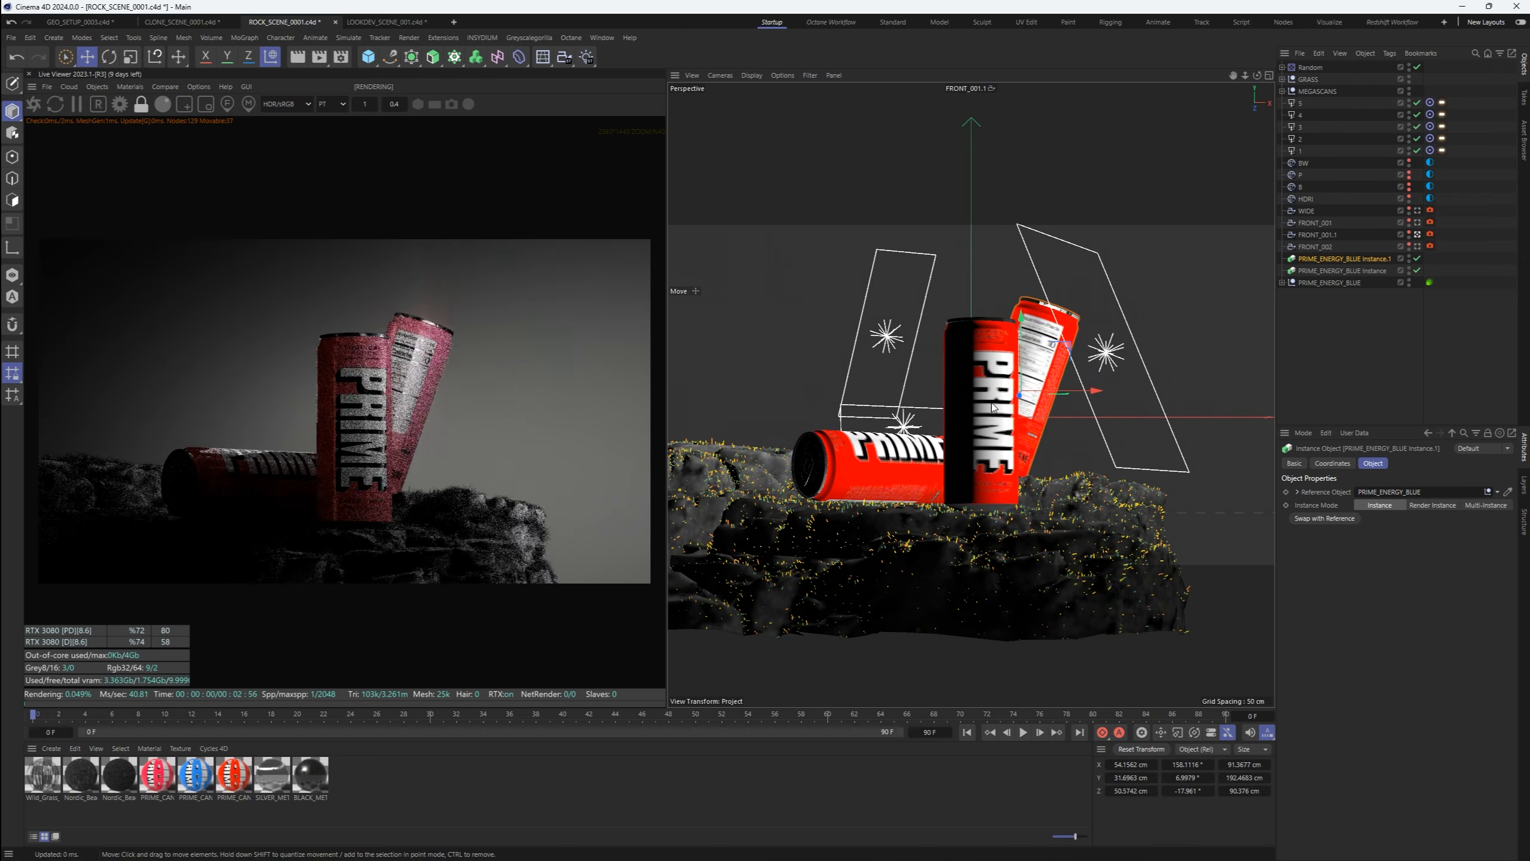
Lay the copied can on its side on the rock, in front and to the right of the standing can
{"action": "key", "text": "ctrl+z"}
{"action": "left_click_drag", "start_coordinate": [864, 459], "coordinate": [1052, 428]}
{"action": "key", "text": "r"}
{"action": "key", "text": "e"}
{"action": "key", "text": "r"}
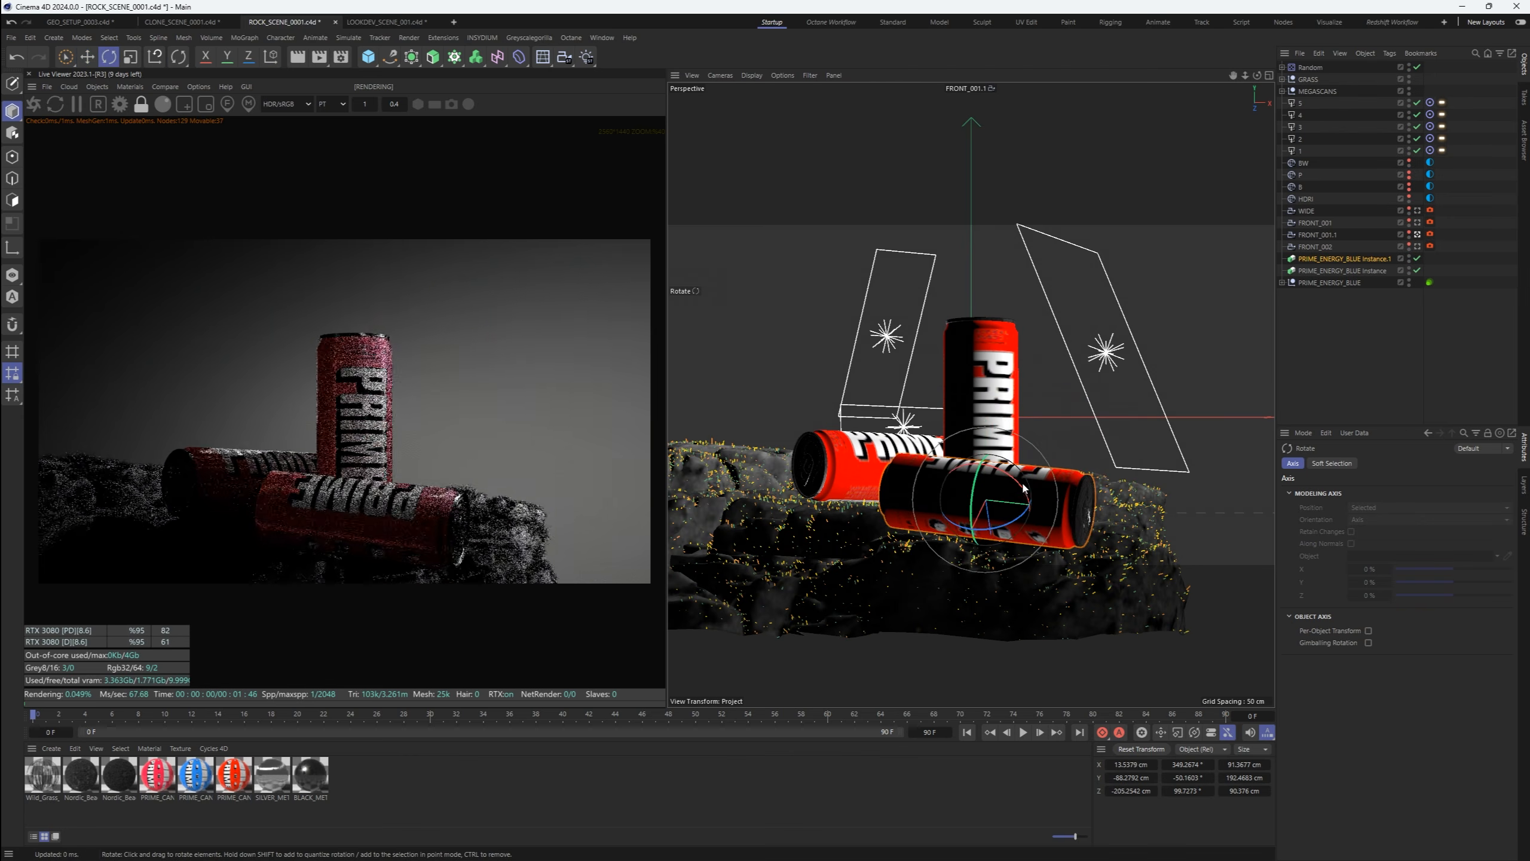
{"action": "left_click_drag", "start_coordinate": [1024, 489], "coordinate": [1012, 422]}
{"action": "key", "text": "e"}
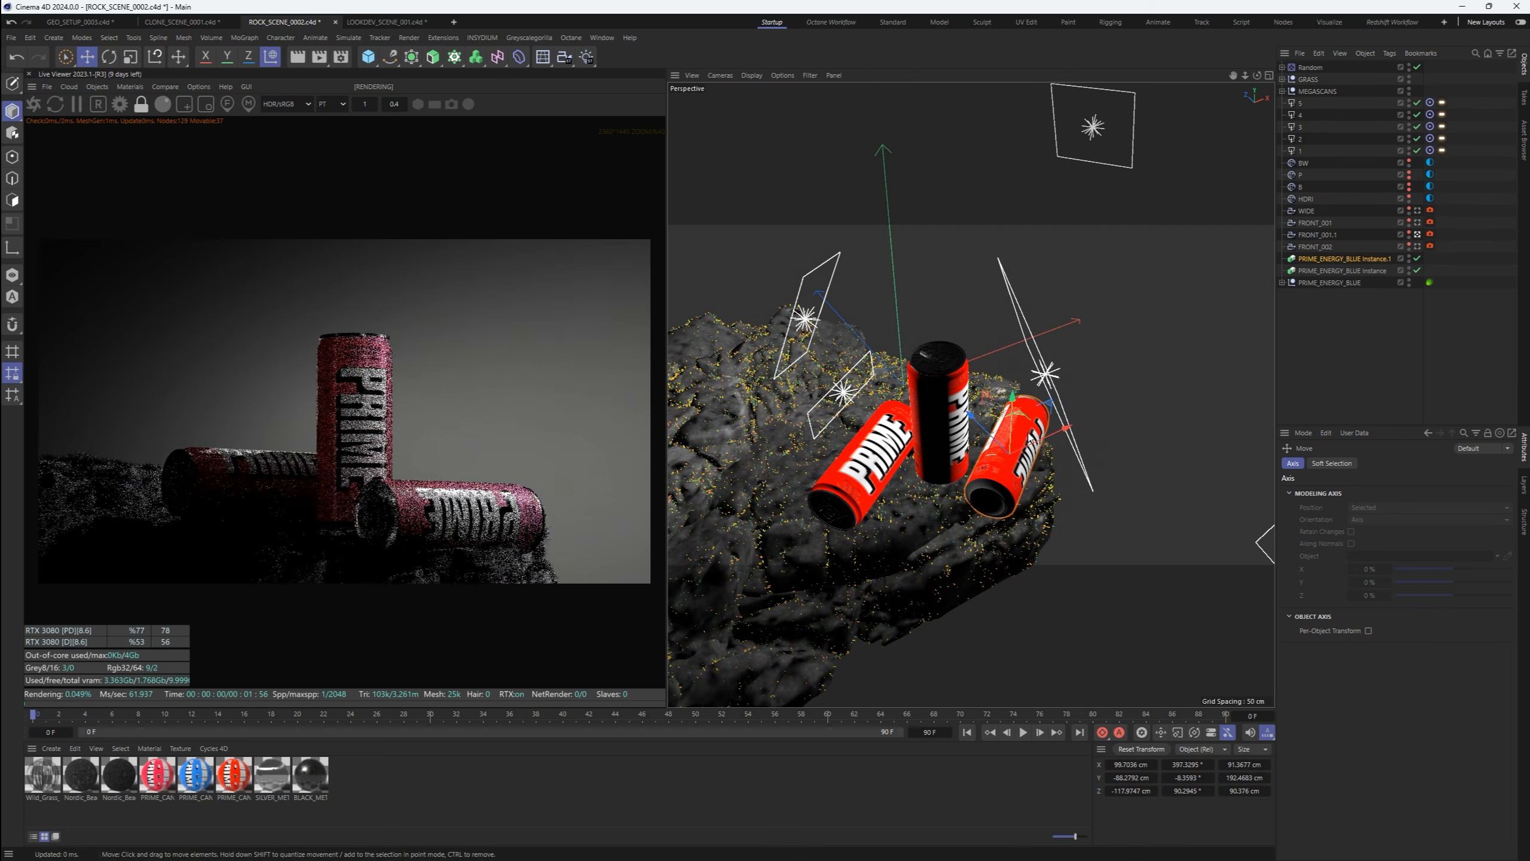
Rotate the copied can and move it past the lying can to about X -208 cm, Y -8 cm, Z 32 cm
{"action": "key", "text": "r"}
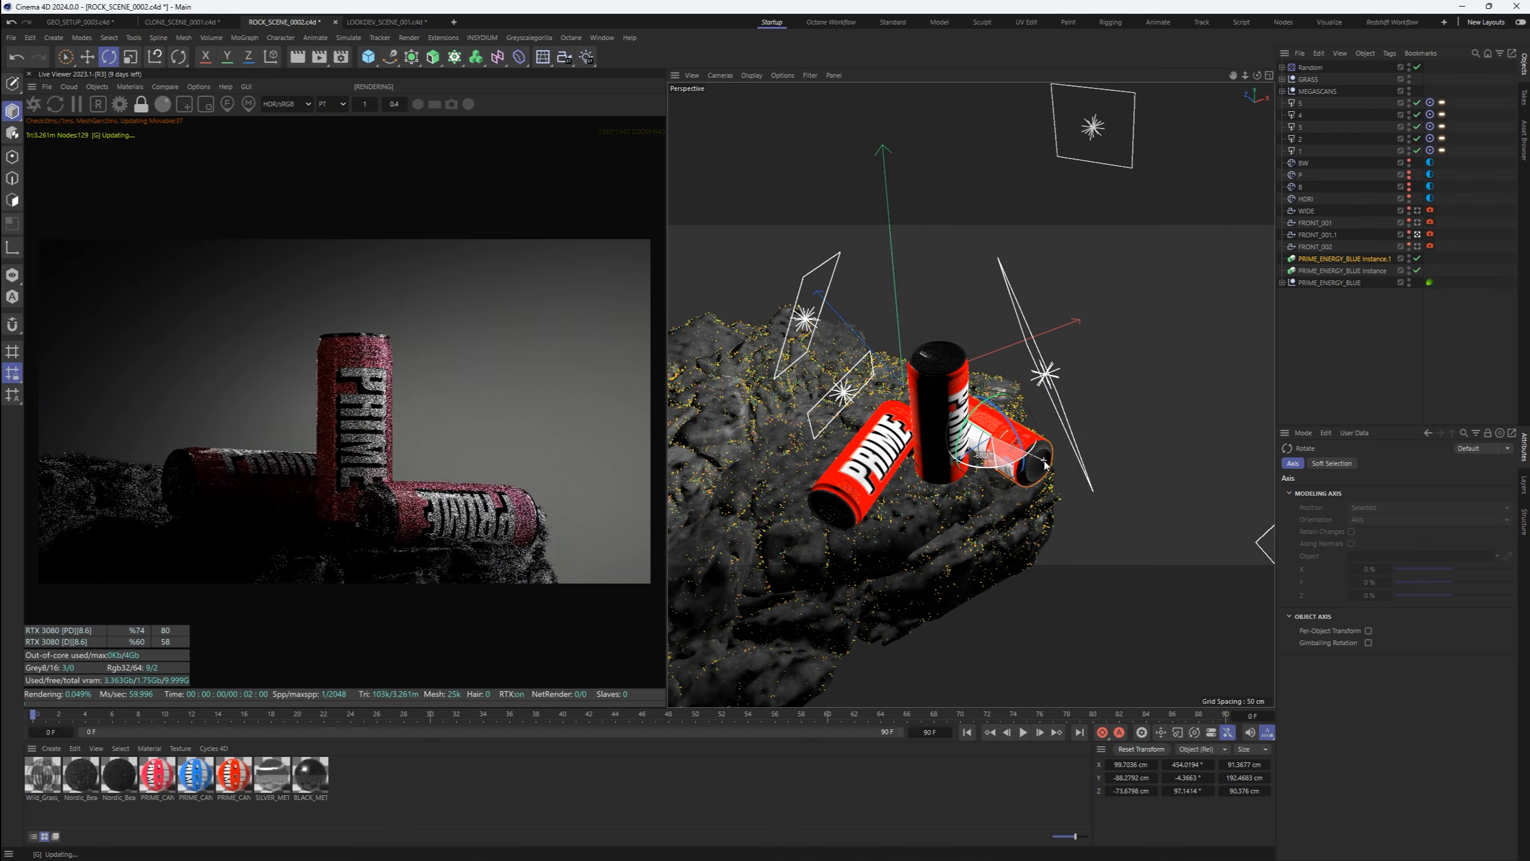
{"action": "left_click_drag", "start_coordinate": [975, 444], "coordinate": [959, 392]}
{"action": "mouse_move", "coordinate": [1025, 393]}
{"action": "left_mouse_down"}
{"action": "mouse_move", "coordinate": [1026, 368]}
{"action": "mouse_move", "coordinate": [1050, 407]}
{"action": "mouse_move", "coordinate": [1042, 394]}
{"action": "left_mouse_up"}
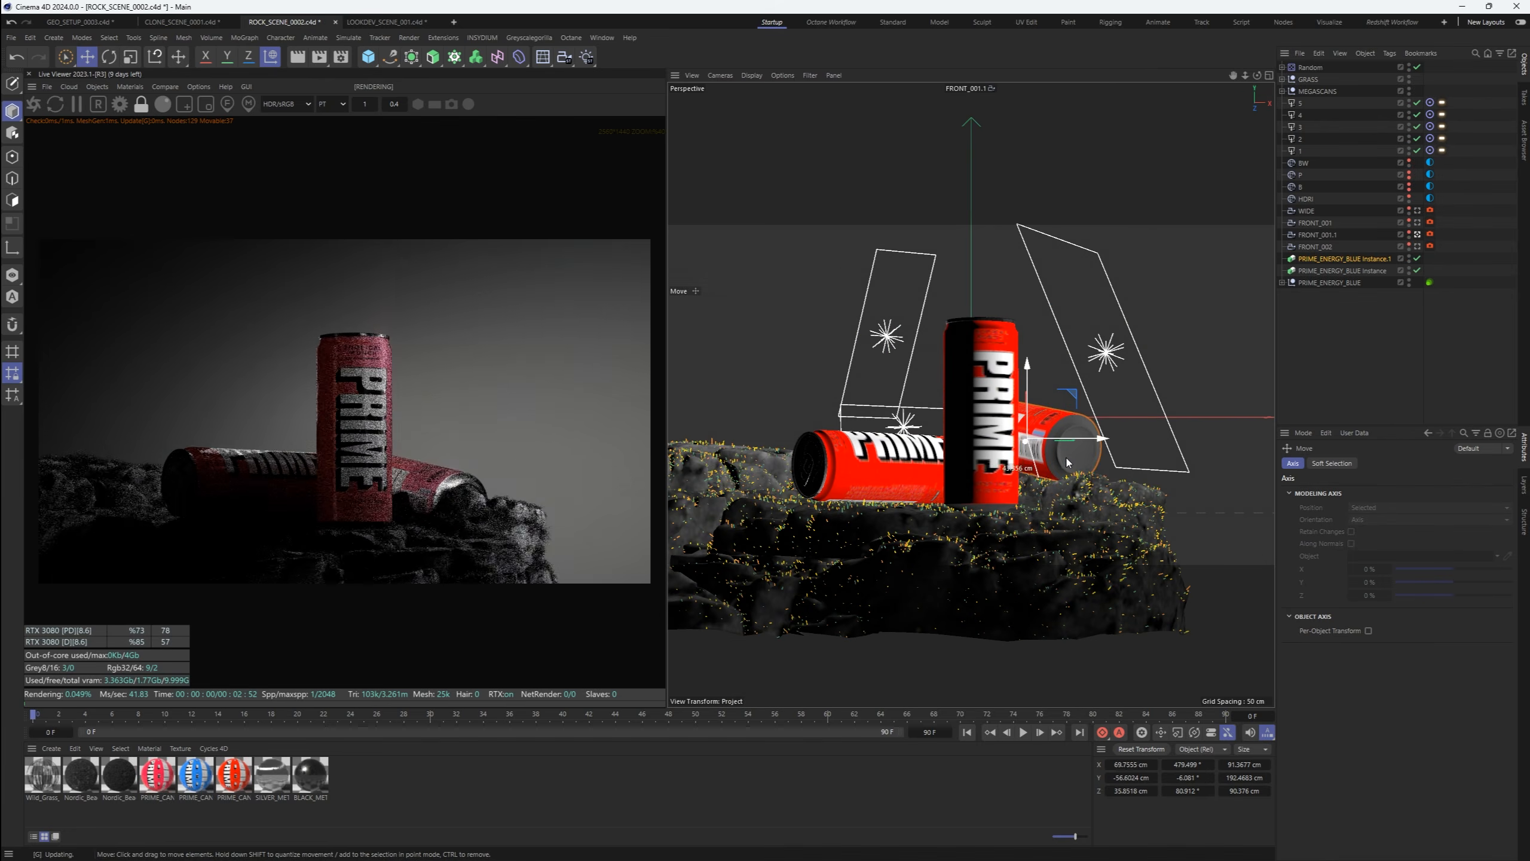
{"action": "key", "text": "r"}
{"action": "key", "text": "e"}
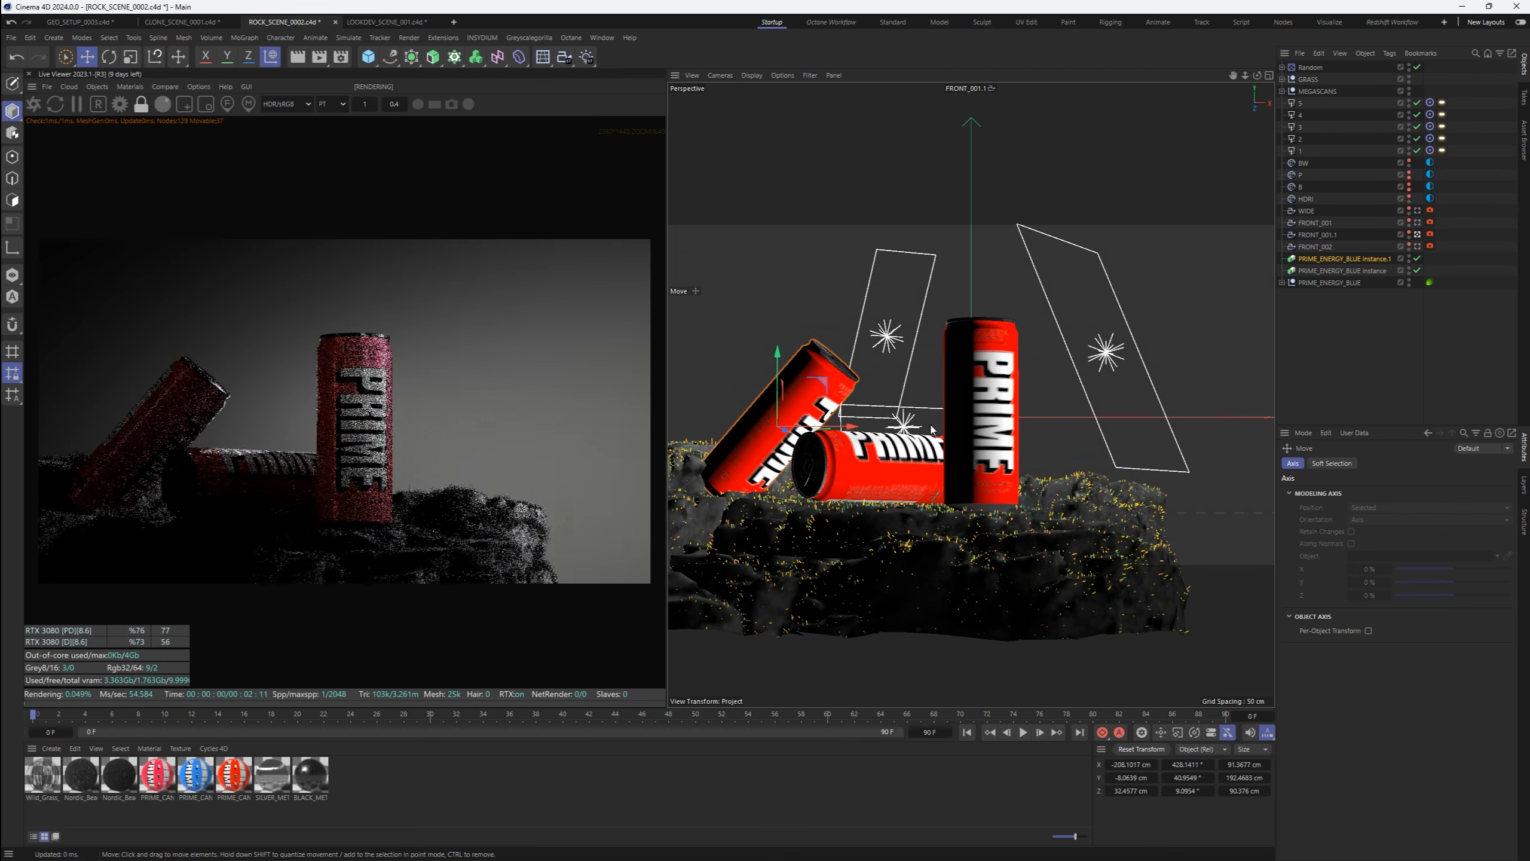
Rotate and move the copied can to lean over the lying can at about X -144 cm, Y -1 cm, Z -8 cm
{"action": "key", "text": "r"}
{"action": "left_click_drag", "start_coordinate": [769, 456], "coordinate": [729, 322]}
{"action": "key", "text": "e"}
{"action": "key", "text": "r"}
{"action": "left_click_drag", "start_coordinate": [821, 418], "coordinate": [940, 470]}
{"action": "key", "text": "e"}
{"action": "left_click_drag", "start_coordinate": [922, 388], "coordinate": [1024, 461]}
{"action": "key", "text": "r"}
{"action": "left_click_drag", "start_coordinate": [883, 306], "coordinate": [893, 271]}
{"action": "key", "text": "e"}
Settle the copied can against the lying can and the rock with Dynamic Place, and return to the camera view
{"action": "key", "text": "shift+c"}
{"action": "type", "text": "DYNAMIC PLACE"}
{"action": "key", "text": "Return"}
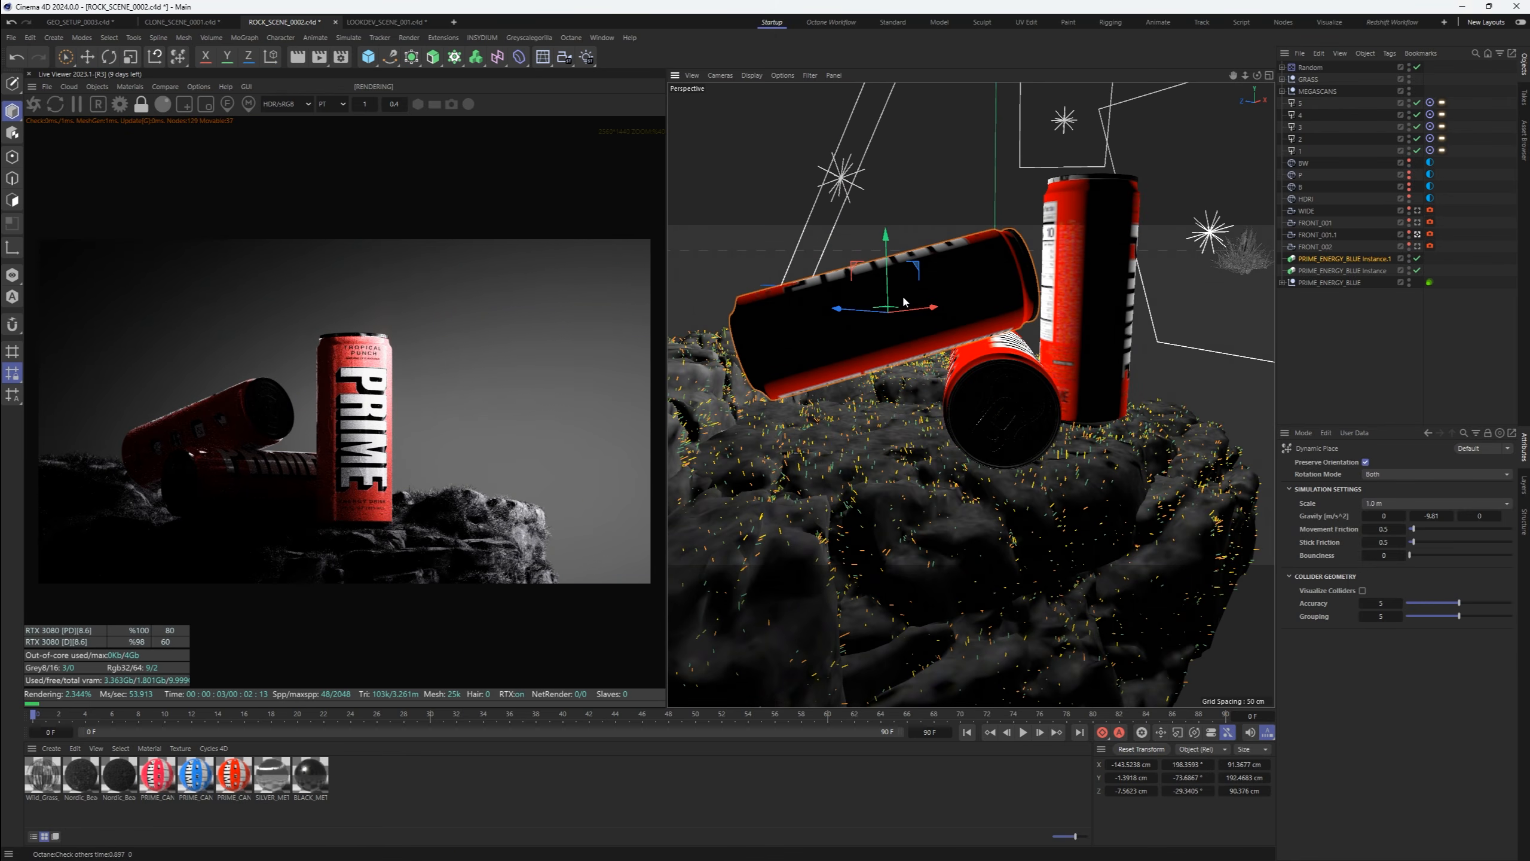
{"action": "left_click_drag", "start_coordinate": [896, 326], "coordinate": [885, 497]}
{"action": "key", "text": "F1"}
Turn the leaning can's label toward the camera and move light 4 to about X -270 cm, Y 100 cm, Z 84 cm
{"action": "key", "text": "r"}
{"action": "left_click", "coordinate": [886, 336]}
{"action": "key", "text": "e"}
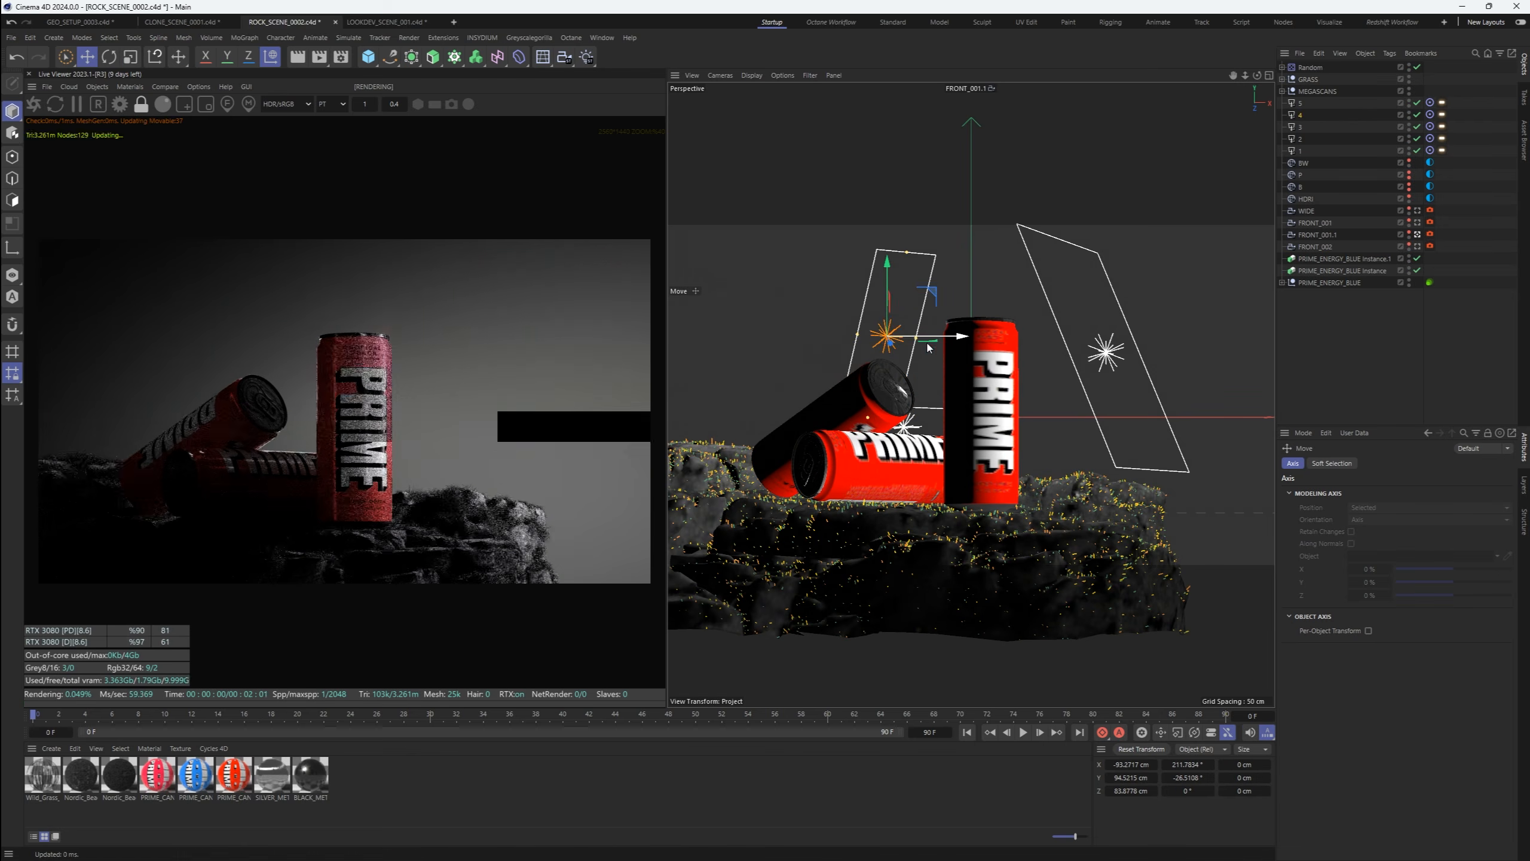
{"action": "left_click_drag", "start_coordinate": [925, 347], "coordinate": [889, 353]}
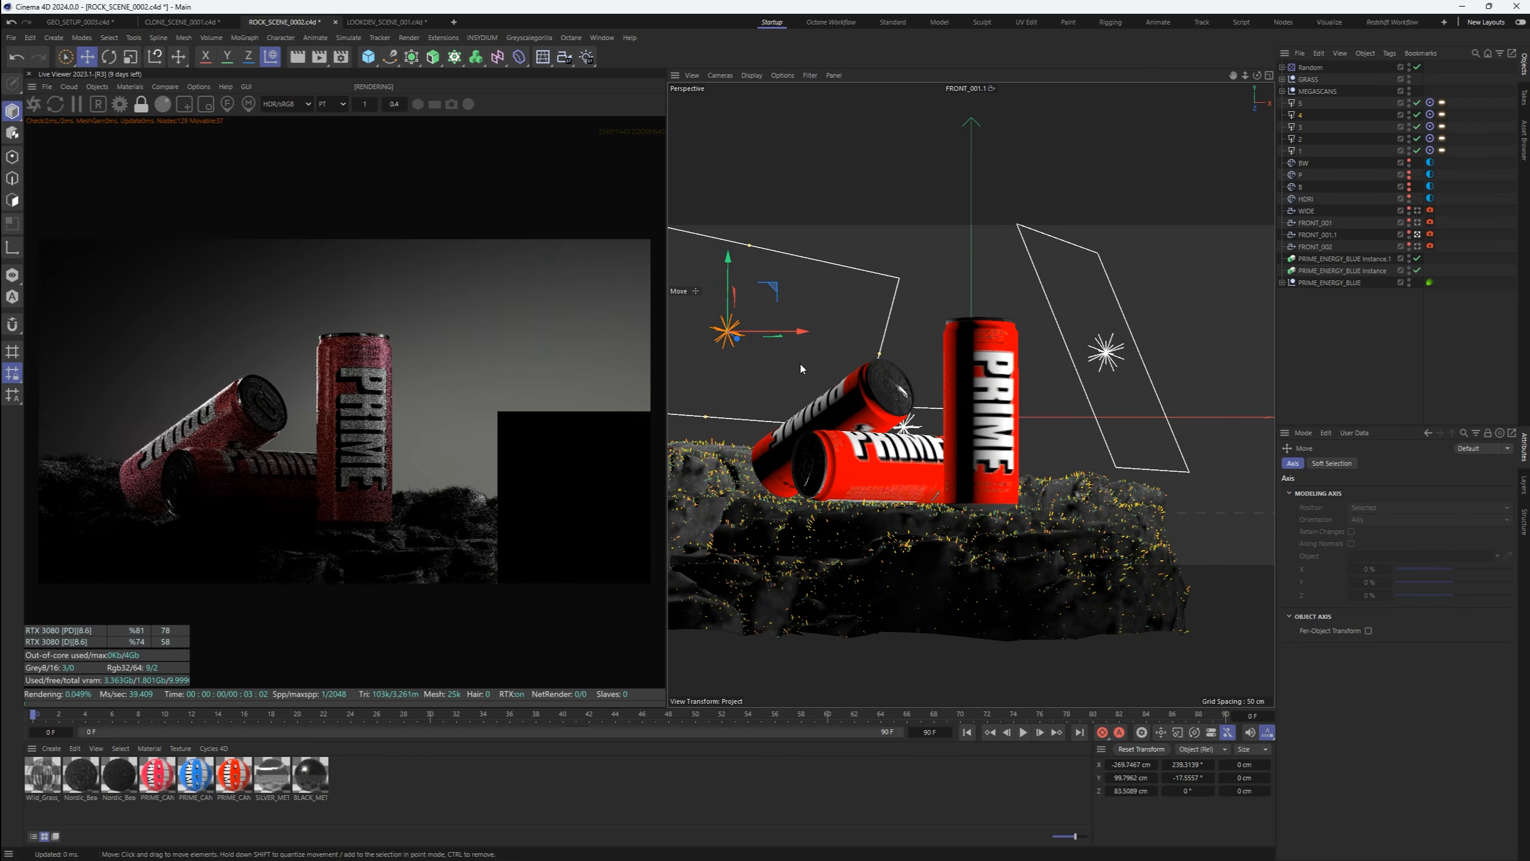
Move light 4 above the cans to about X -109 cm, Y 102 cm, Z 79 cm
{"action": "left_click_drag", "start_coordinate": [781, 356], "coordinate": [812, 297]}
{"action": "middle_click", "coordinate": [816, 299]}
{"action": "middle_click", "coordinate": [859, 381]}
{"action": "left_click_drag", "start_coordinate": [858, 381], "coordinate": [831, 289], "text": "alt"}
{"action": "left_click_drag", "start_coordinate": [844, 181], "coordinate": [845, 212]}
{"action": "left_click_drag", "start_coordinate": [879, 275], "coordinate": [907, 278]}
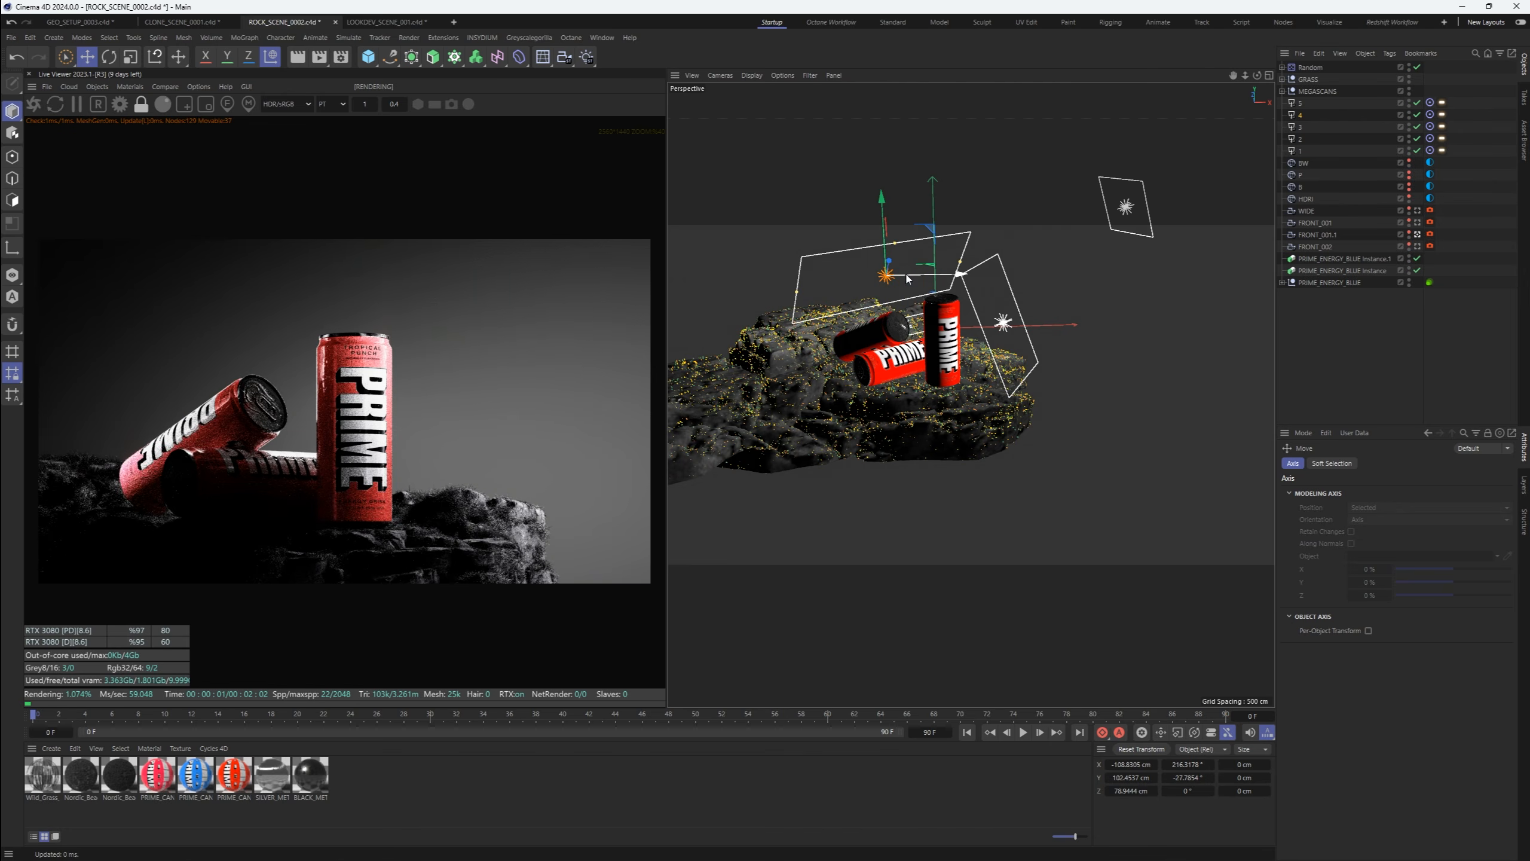
{"action": "scroll", "coordinate": [325, 464], "scroll_direction": "down", "scroll_amount": 4}
{"action": "scroll", "coordinate": [325, 461], "scroll_direction": "up", "scroll_amount": 2}
{"action": "scroll", "coordinate": [326, 460], "scroll_direction": "up", "scroll_amount": 2}
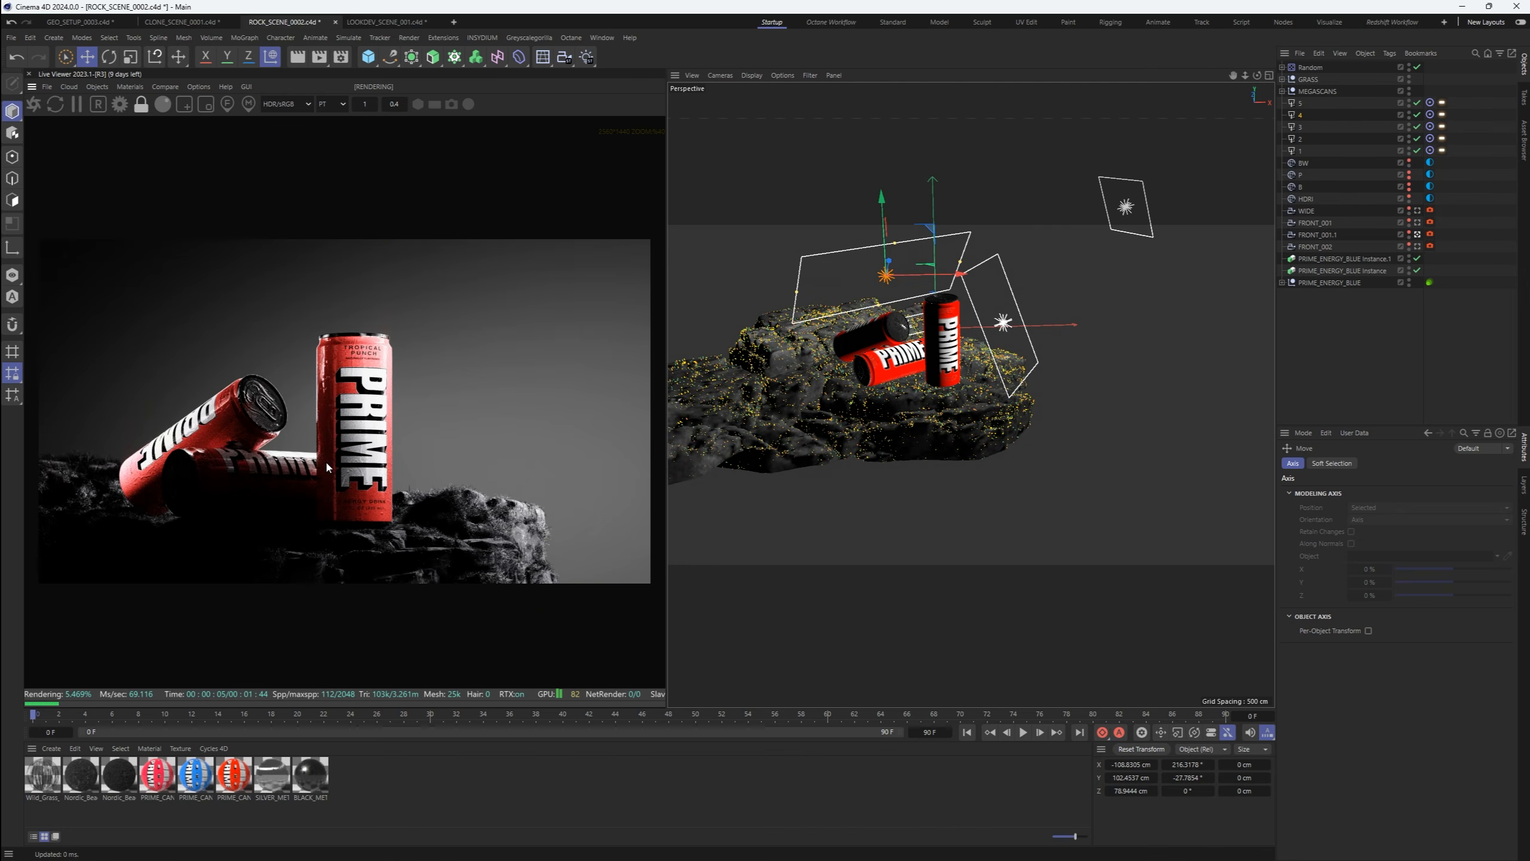
Try resetting the leaning can's heading, pitch and bank rotation to 0
{"action": "left_click", "coordinate": [882, 340]}
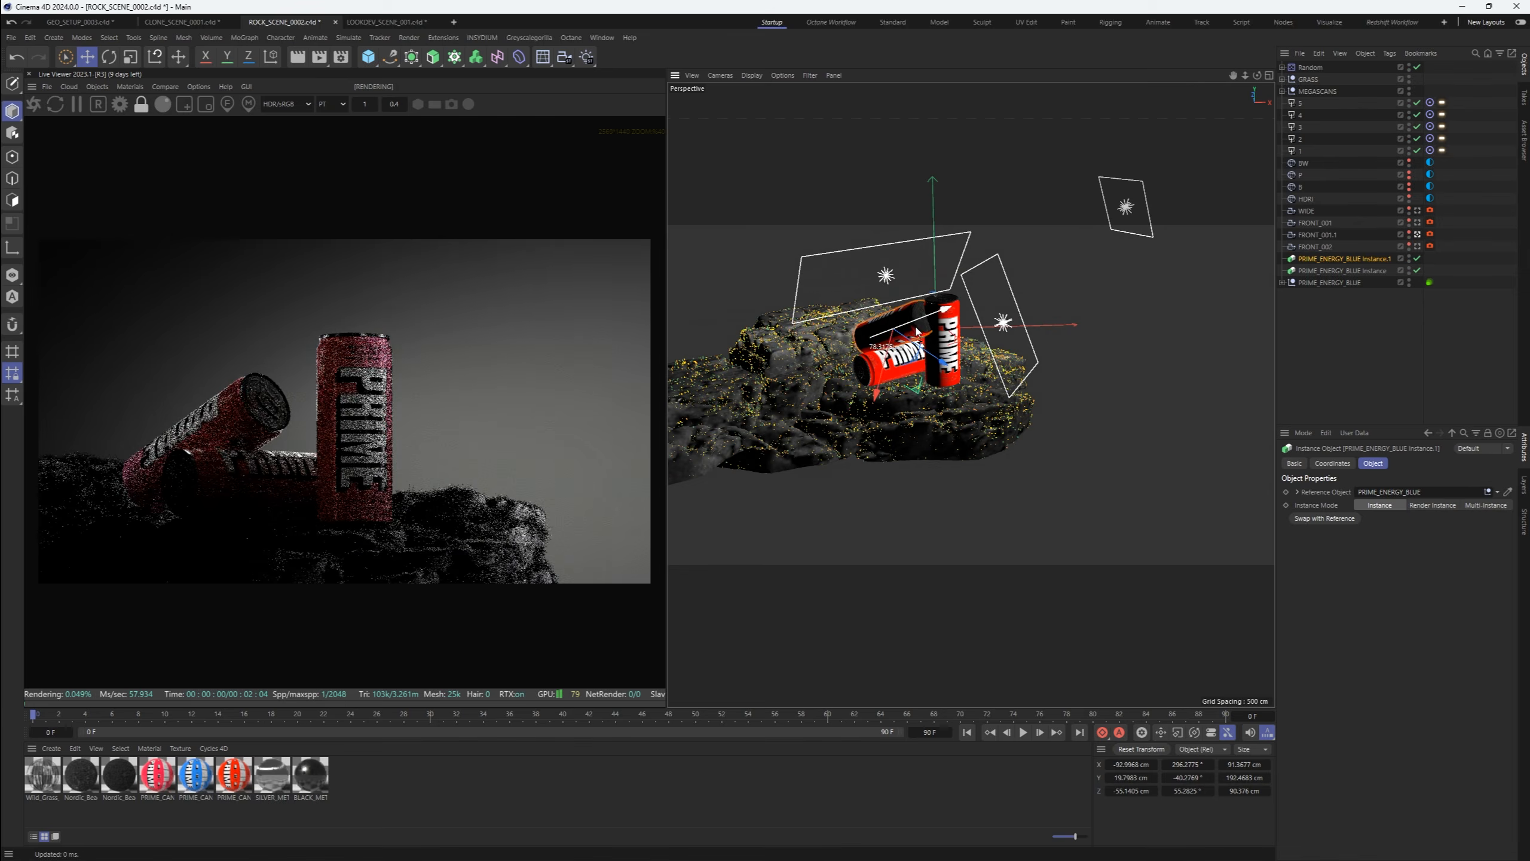
{"action": "left_click", "coordinate": [1188, 765]}
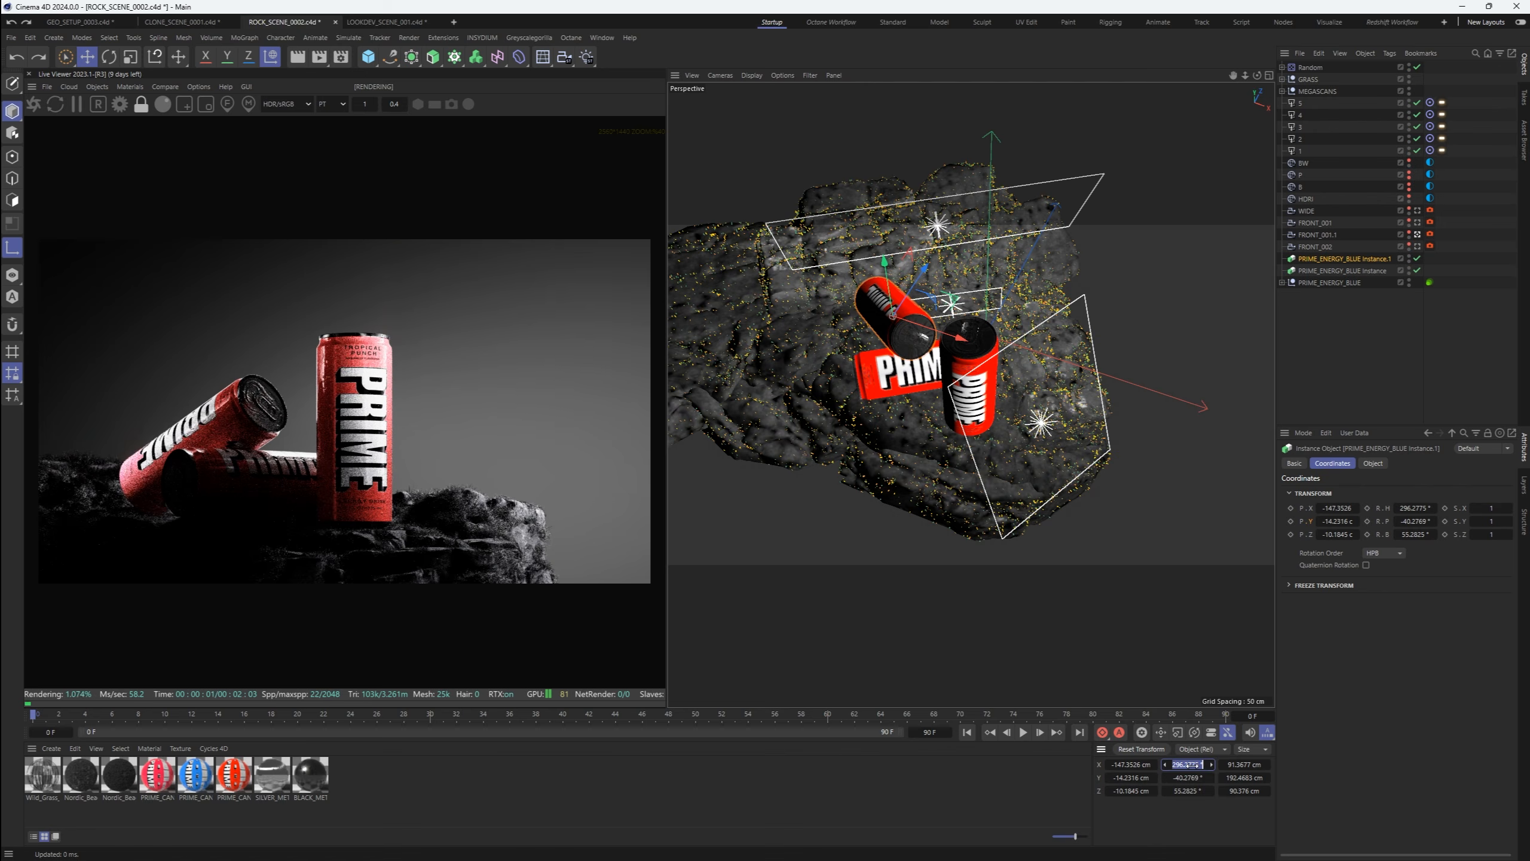
{"action": "type", "text": "0"}
{"action": "key", "text": "Tab"}
{"action": "type", "text": "0"}
{"action": "key", "text": "Tab"}
{"action": "type", "text": "0"}
{"action": "key", "text": "ctrl+z"}
{"action": "key", "text": "ctrl+z"}
{"action": "key", "text": "ctrl+z"}
Disable light 5 and move light 4 above the cans to about X -99 cm, Y 131 cm, Z 77 cm
{"action": "left_click", "coordinate": [10, 242]}
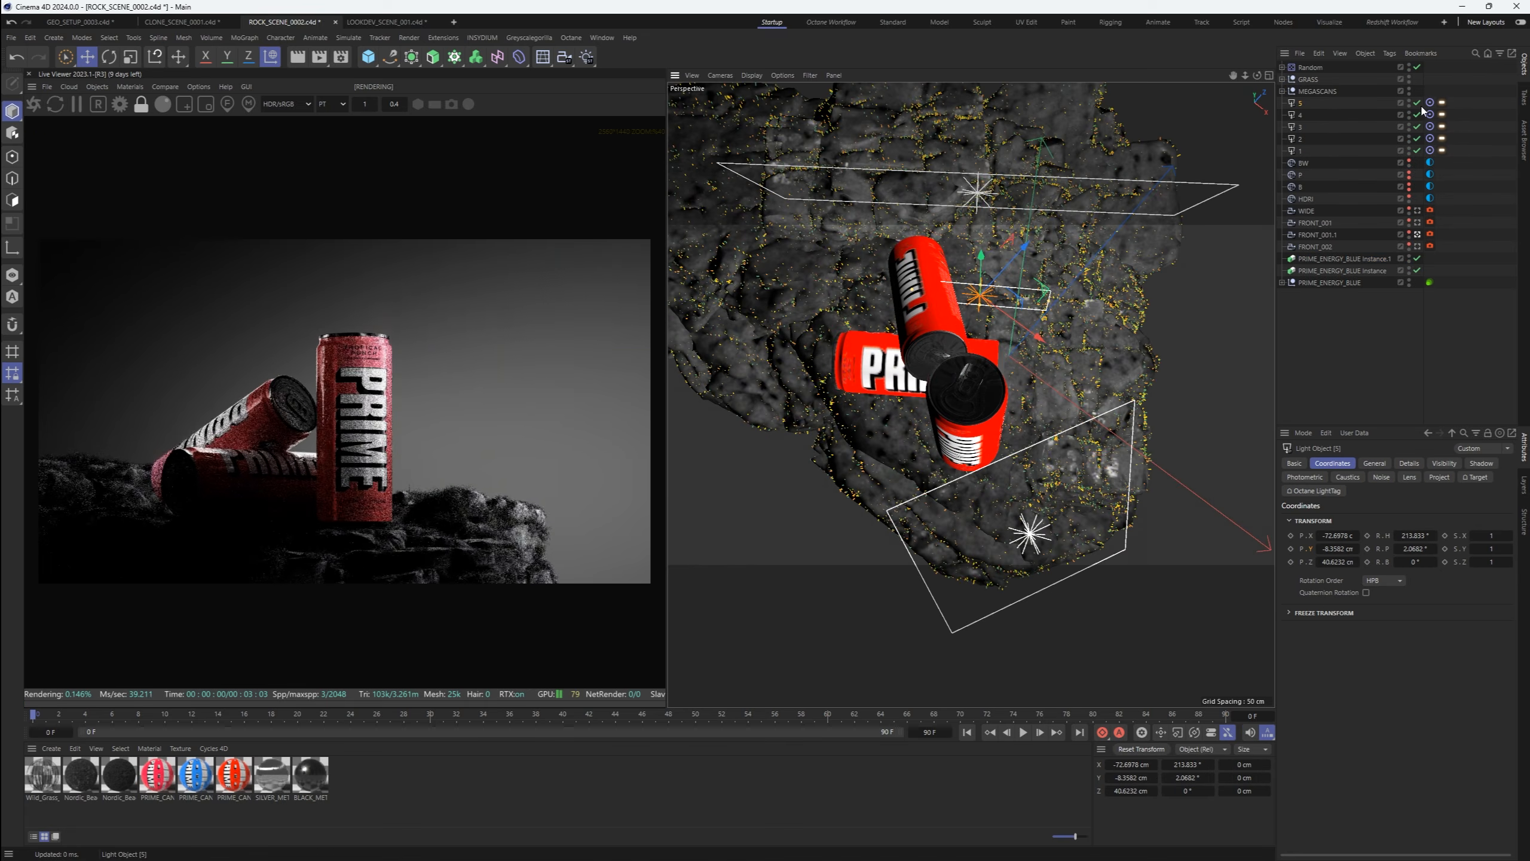
{"action": "left_click", "coordinate": [1418, 104]}
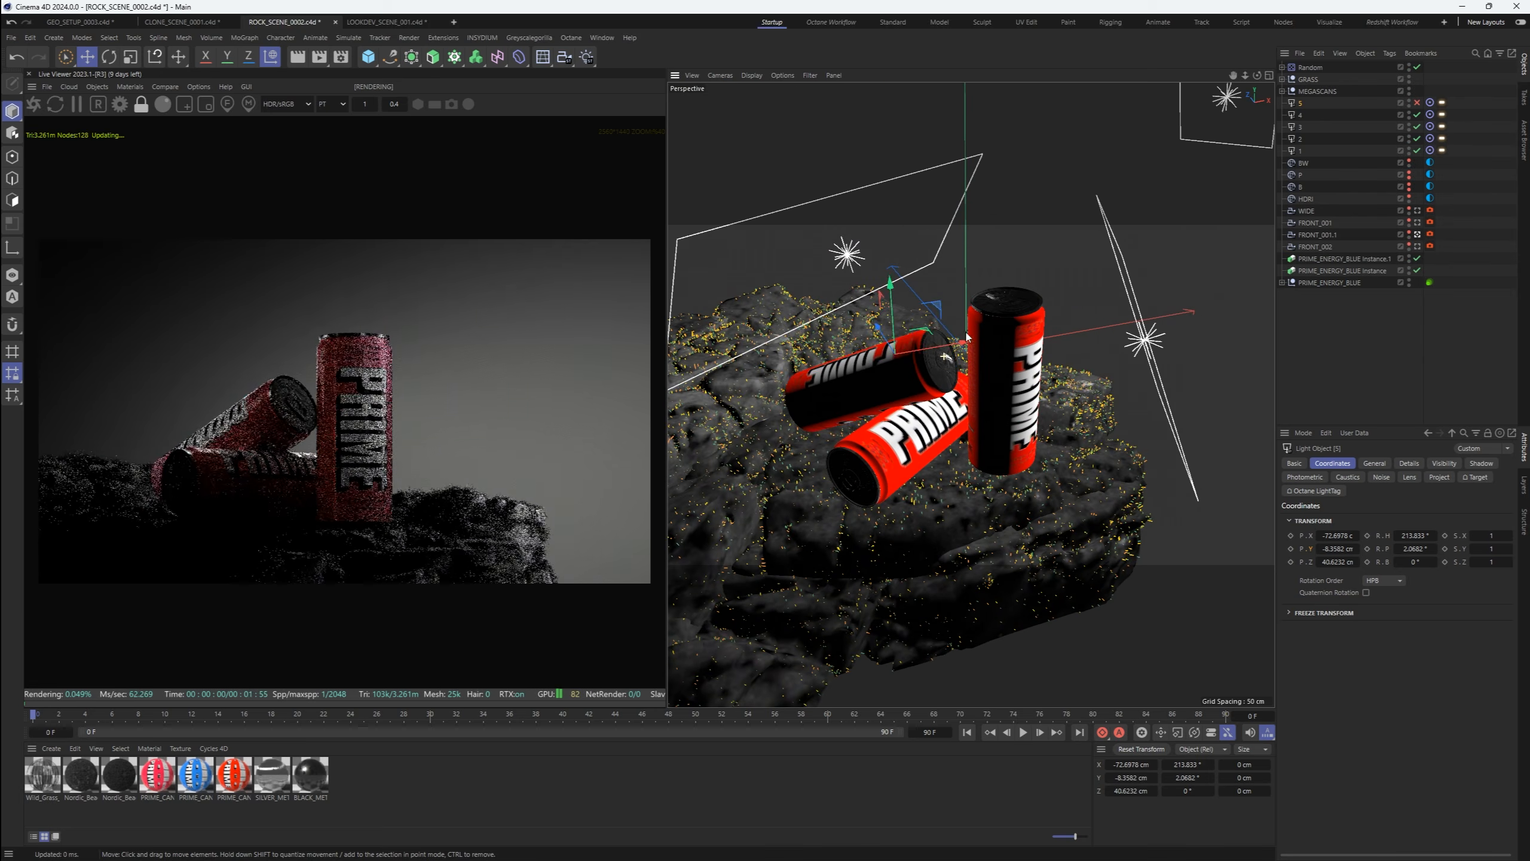
{"action": "left_click_drag", "start_coordinate": [874, 359], "coordinate": [859, 349]}
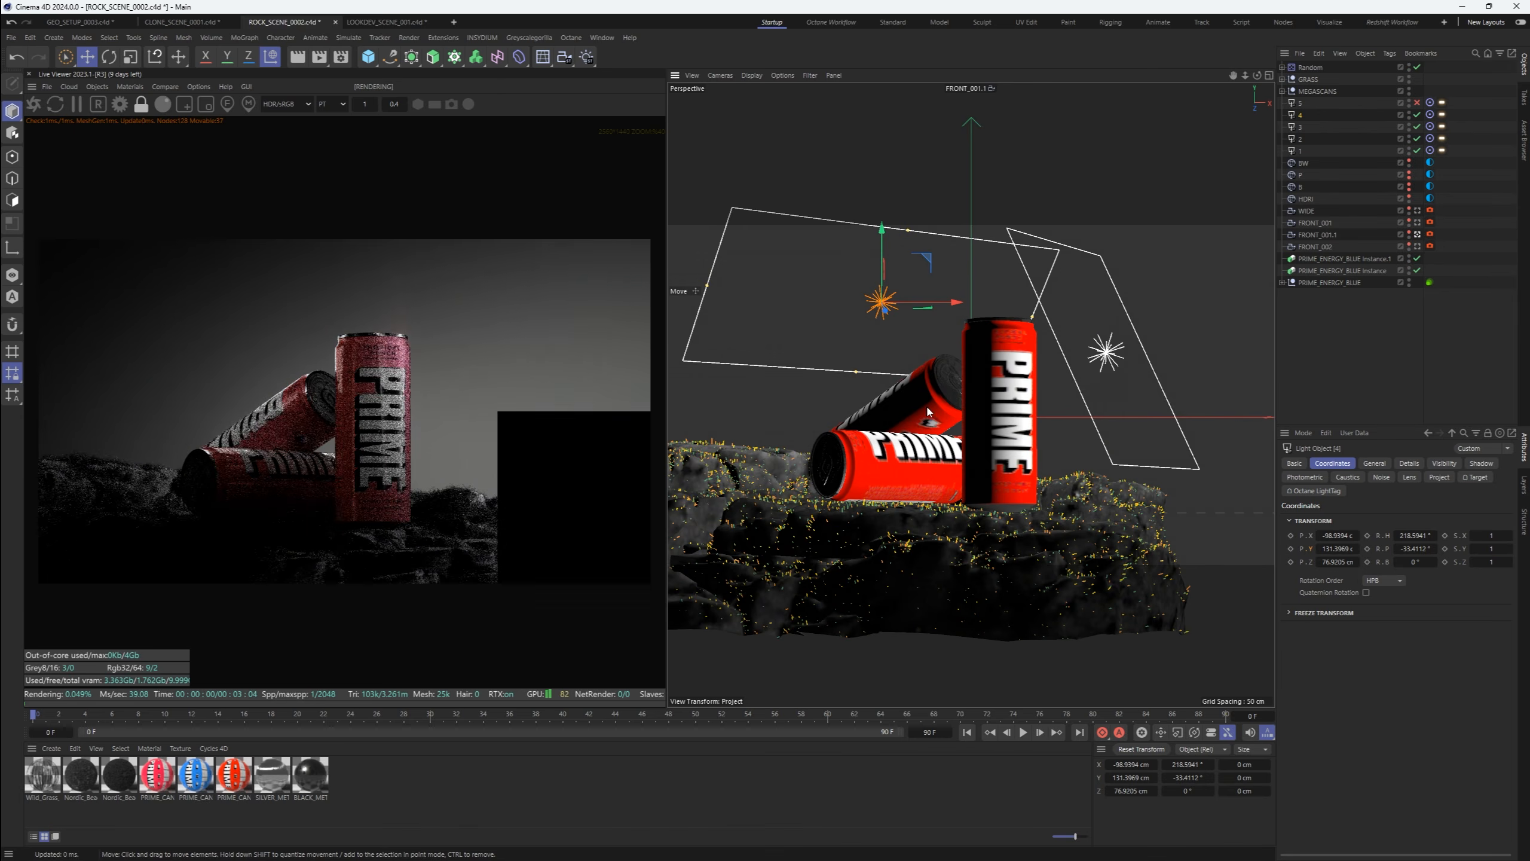
Rotate the lying can so its PRIME label faces the camera, at about 35°, 44°, -89°
{"action": "left_click", "coordinate": [926, 517]}
{"action": "key", "text": "r"}
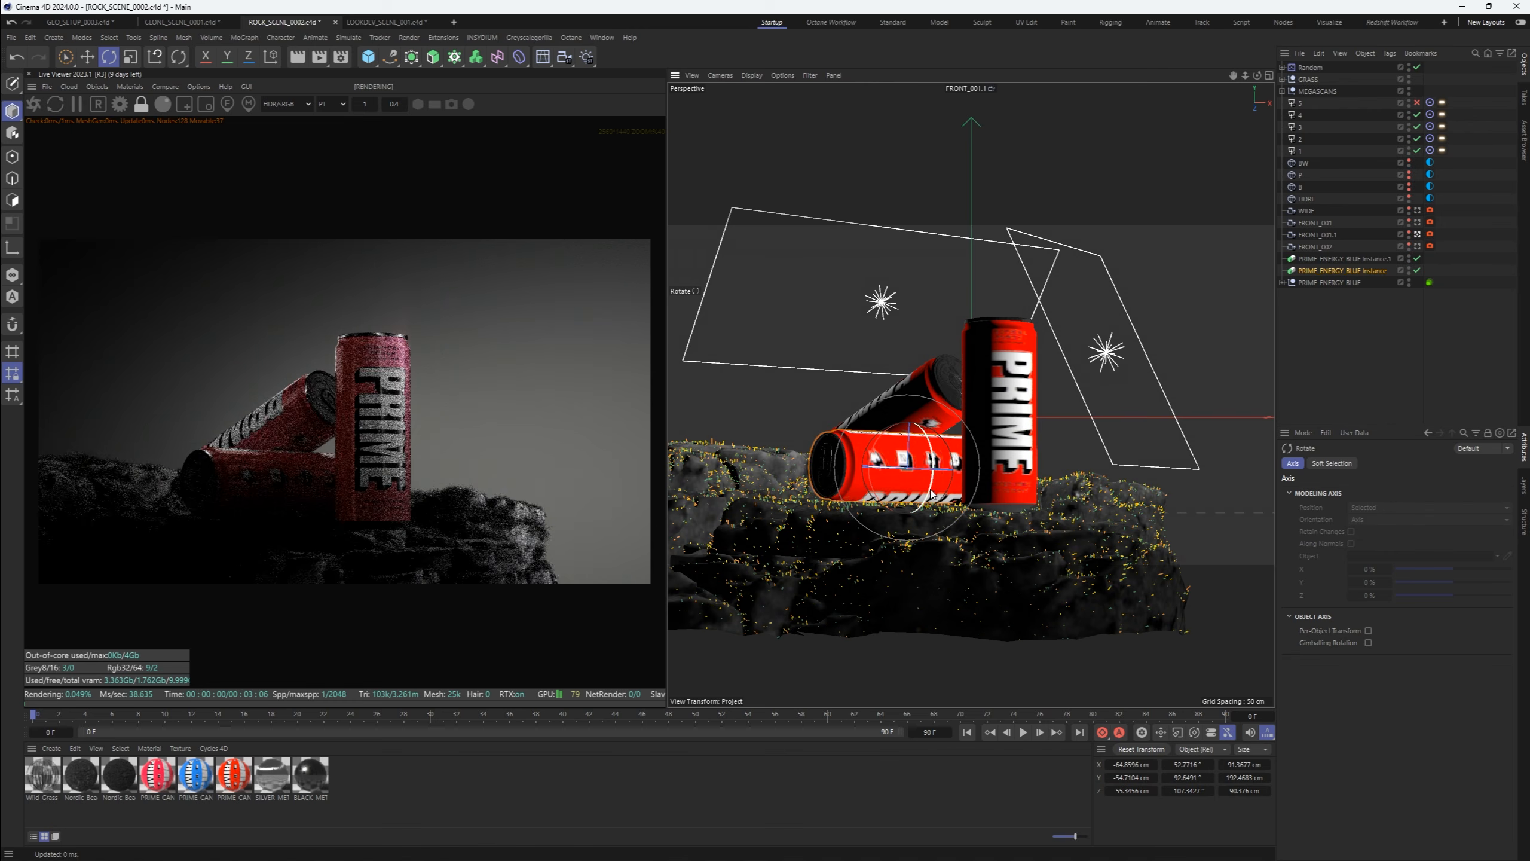
{"action": "left_click_drag", "start_coordinate": [926, 517], "coordinate": [940, 491]}
View through the FRONT_001 camera and set its imager exposure to about 1.01, saturation to 0.87 and gamma to 0.71
{"action": "left_click", "coordinate": [1418, 223]}
{"action": "left_click", "coordinate": [1431, 223]}
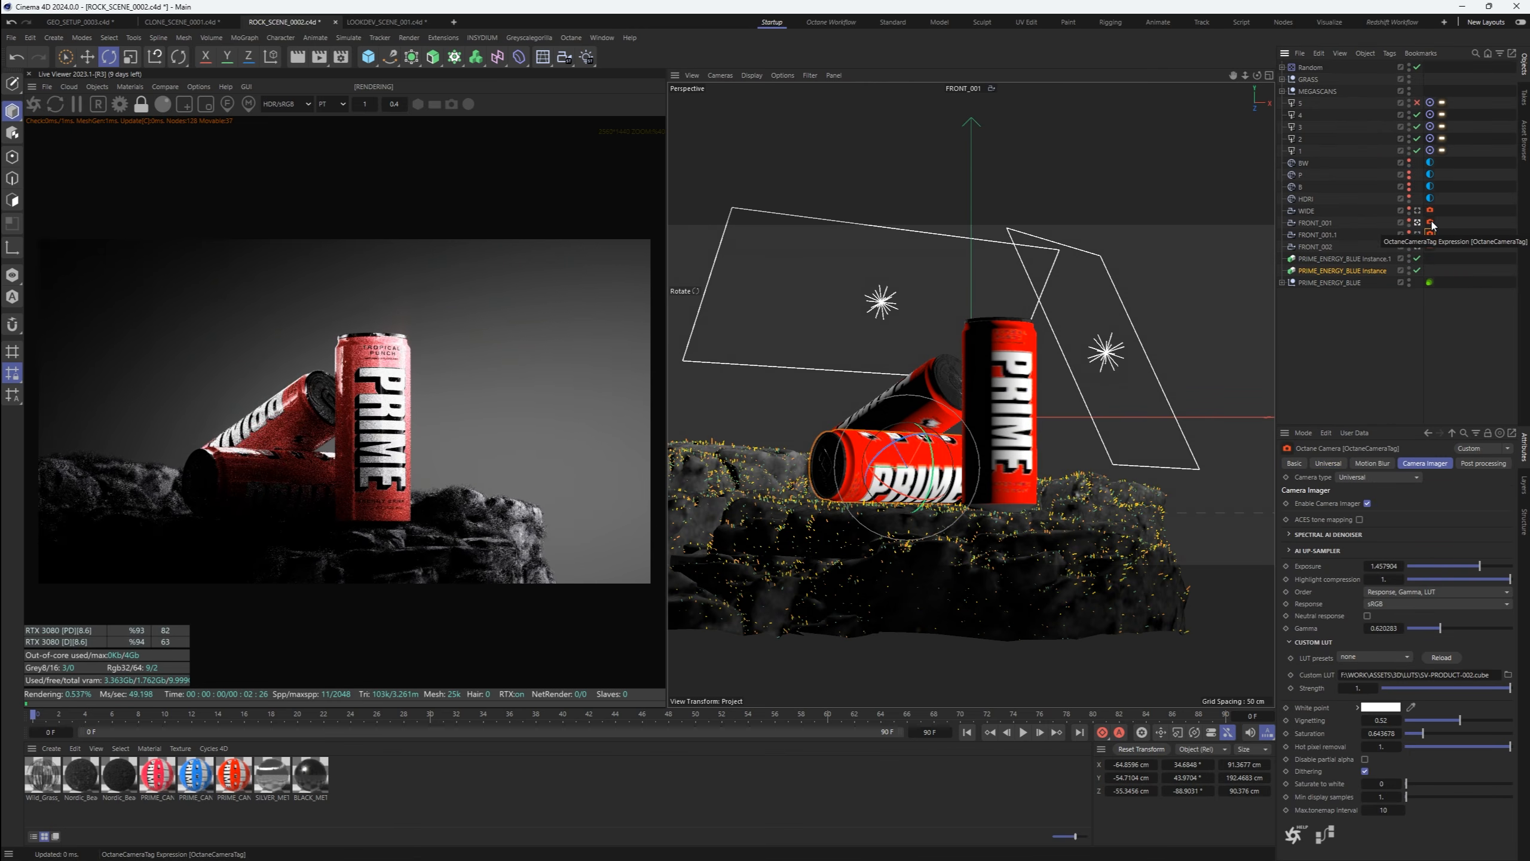
{"action": "left_click", "coordinate": [1431, 234]}
{"action": "left_click_drag", "start_coordinate": [1480, 567], "coordinate": [1476, 567]}
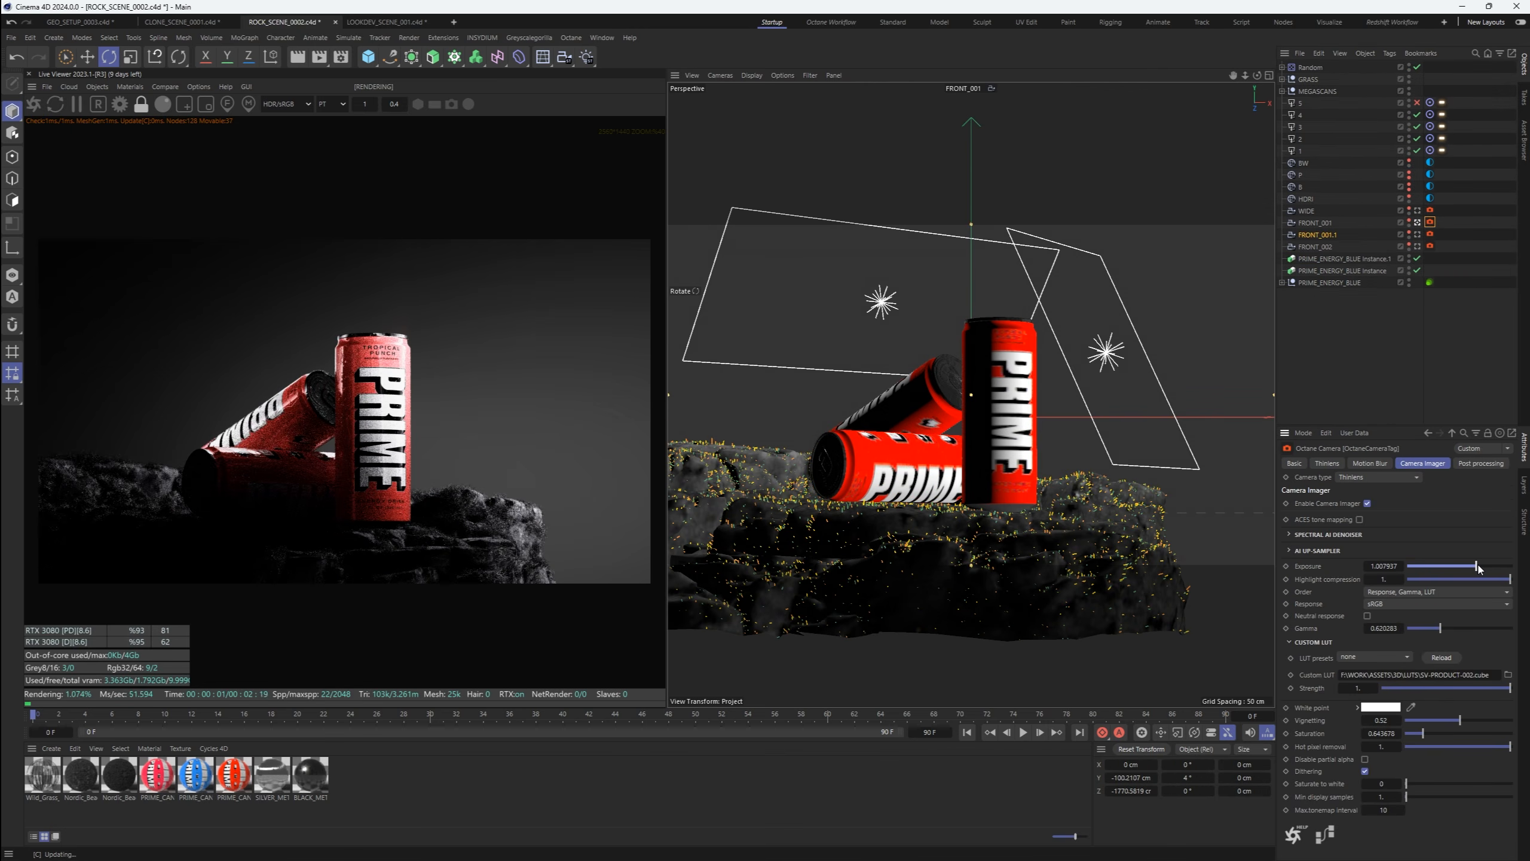
{"action": "left_click_drag", "start_coordinate": [1423, 733], "coordinate": [1429, 733]}
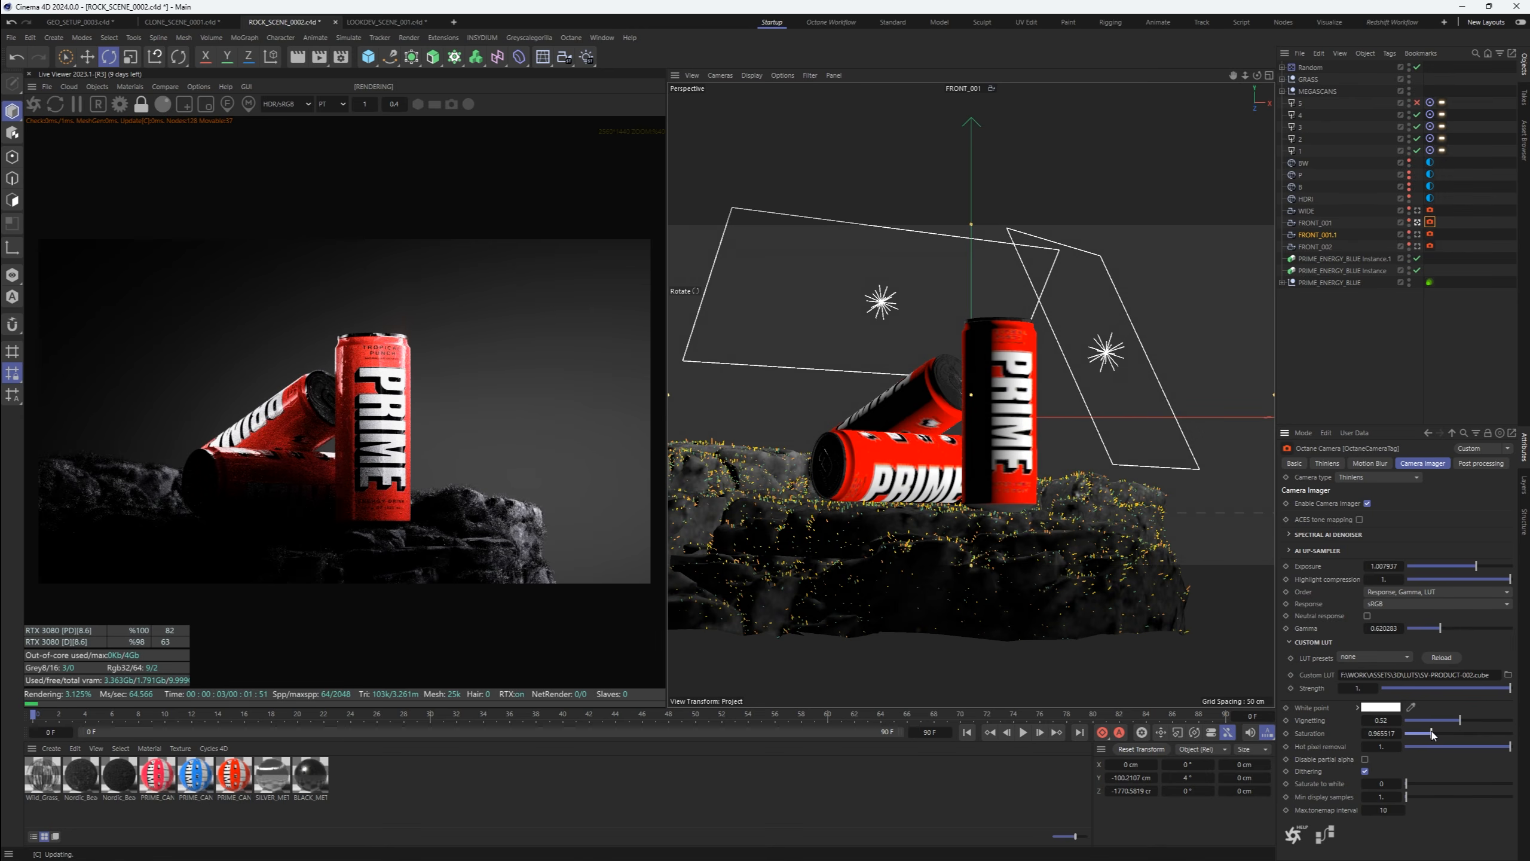
{"action": "left_click_drag", "start_coordinate": [1441, 631], "coordinate": [1444, 629]}
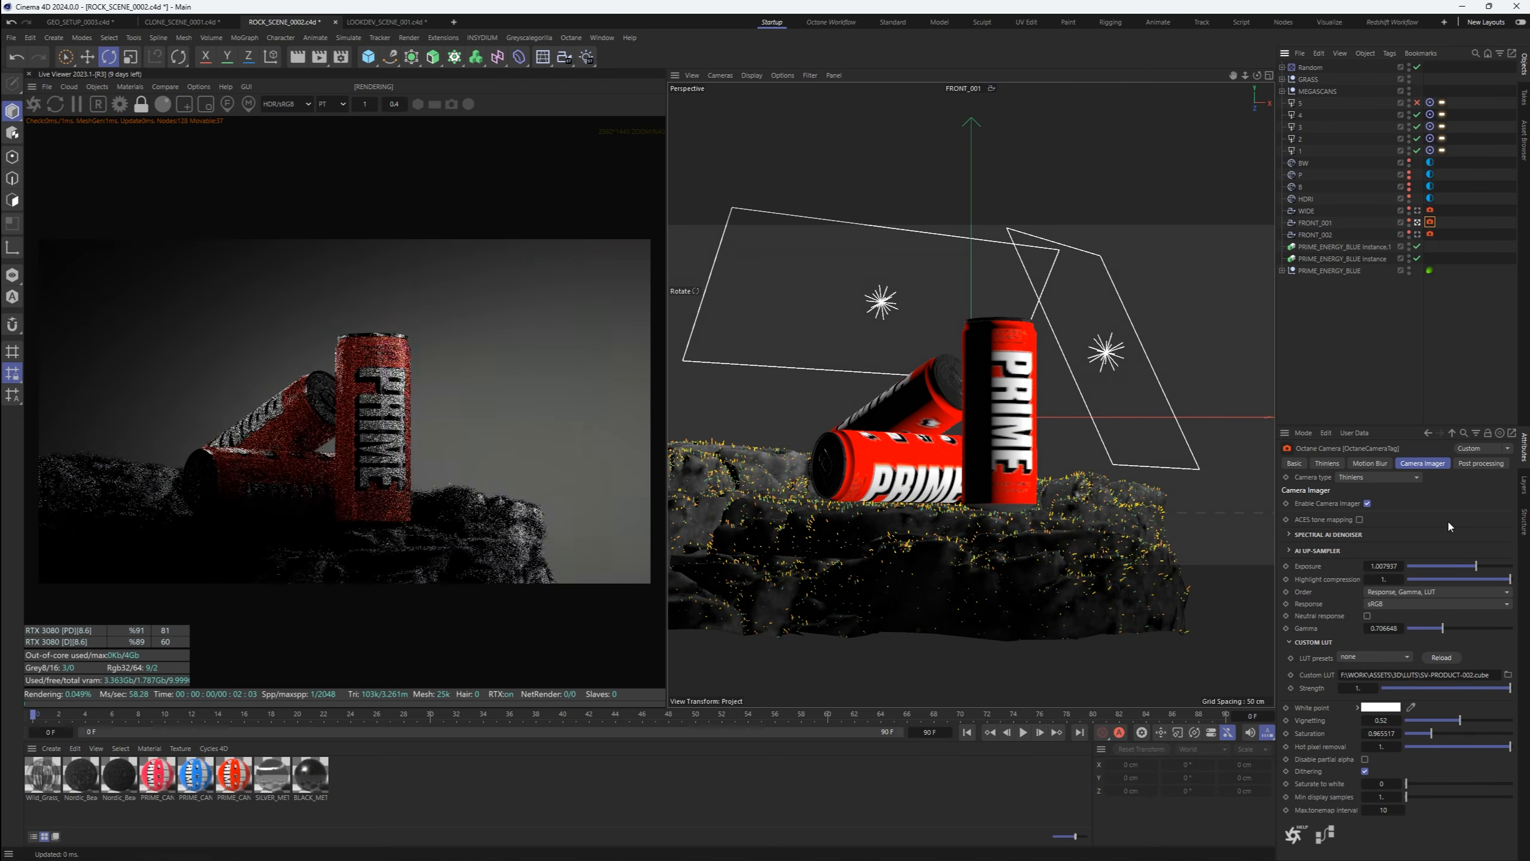
Delete the FRONT_001.1 camera and set the FRONT_001 camera's bloom power to about 22.2
{"action": "key", "text": "Delete"}
{"action": "left_click", "coordinate": [1481, 463]}
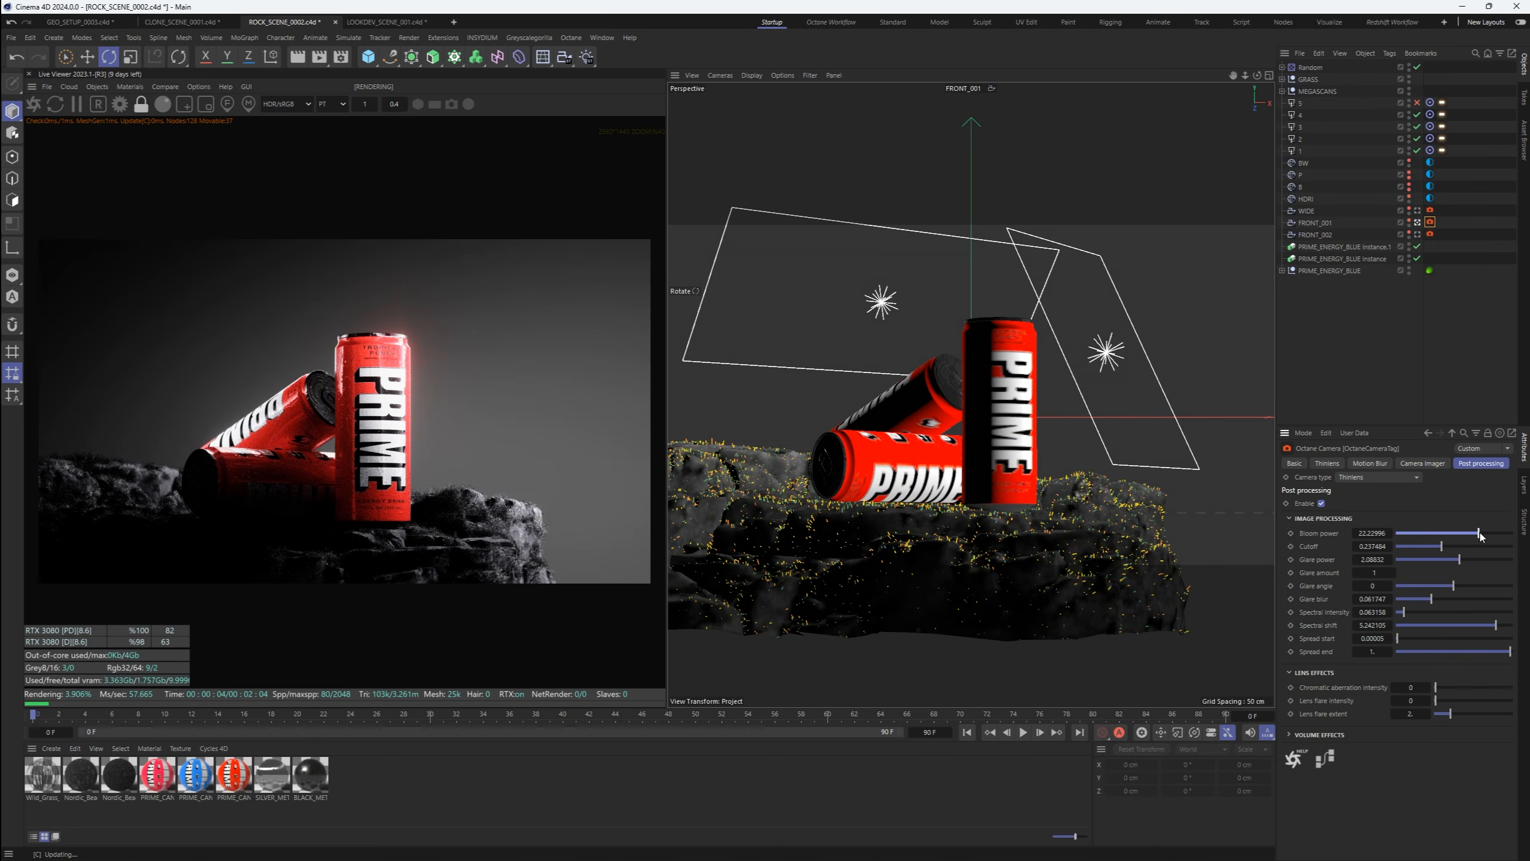
{"action": "left_click_drag", "start_coordinate": [1473, 532], "coordinate": [1475, 567]}
Set the FRONT_001 camera's exposure to about 0.85, gamma to about 0.75 and depth-of-field aperture to 3 cm
{"action": "left_click", "coordinate": [1422, 462]}
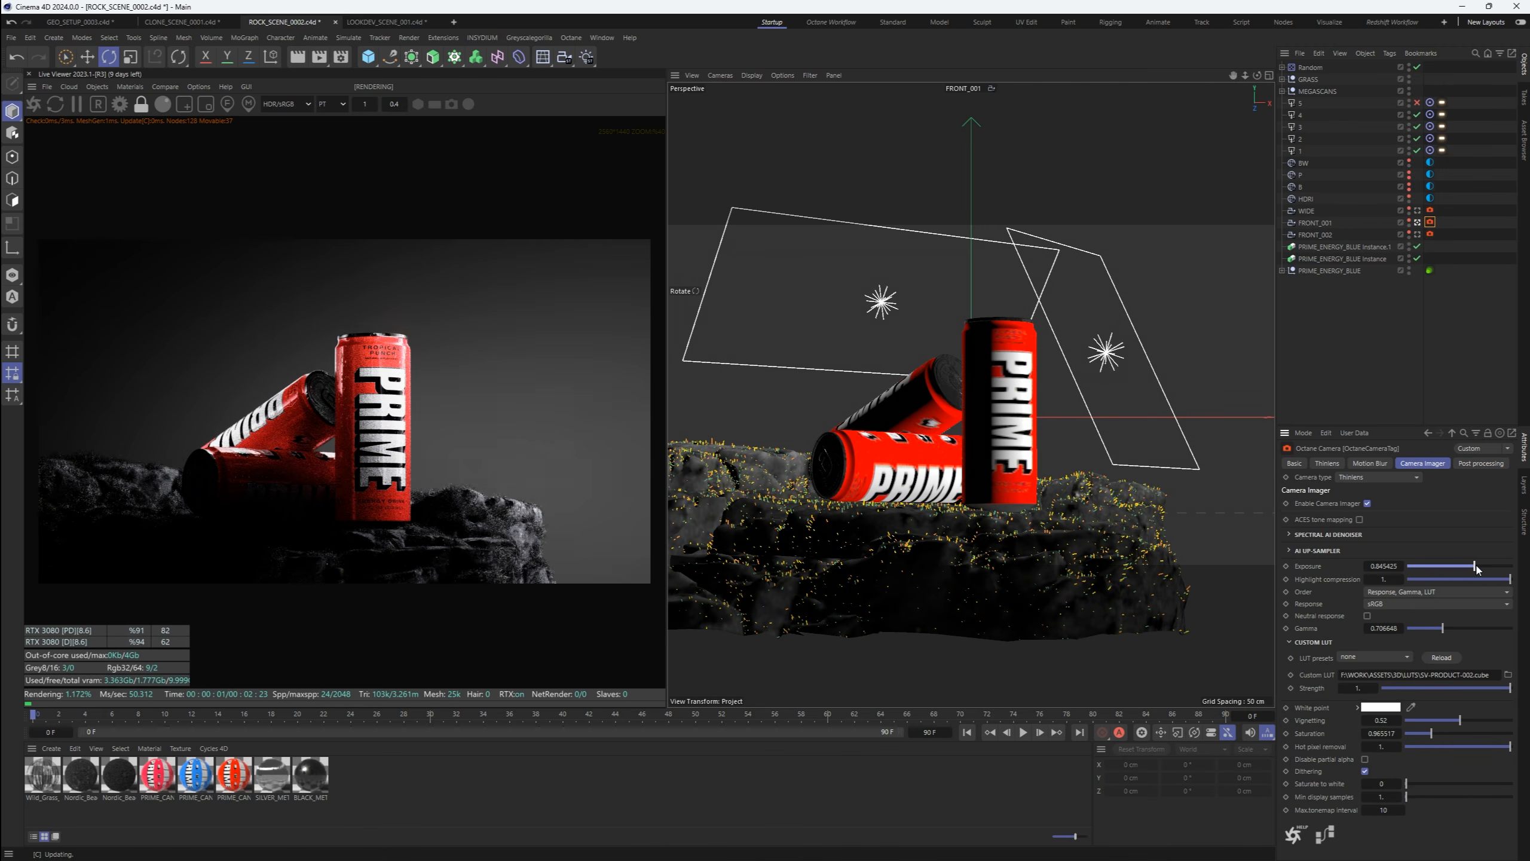
{"action": "left_click_drag", "start_coordinate": [1442, 629], "coordinate": [1445, 629]}
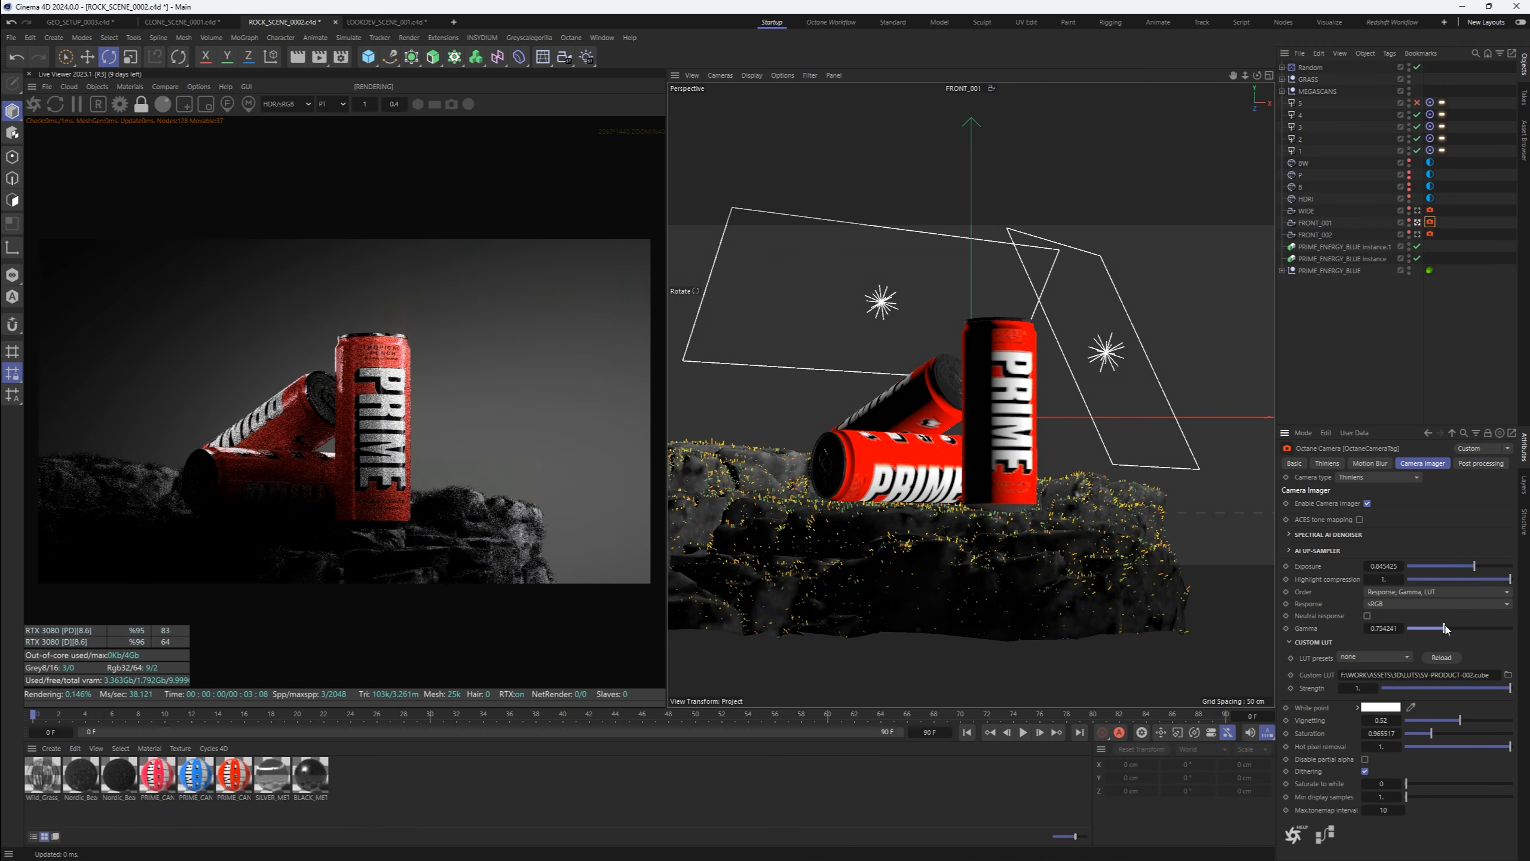
{"action": "left_click", "coordinate": [1326, 463]}
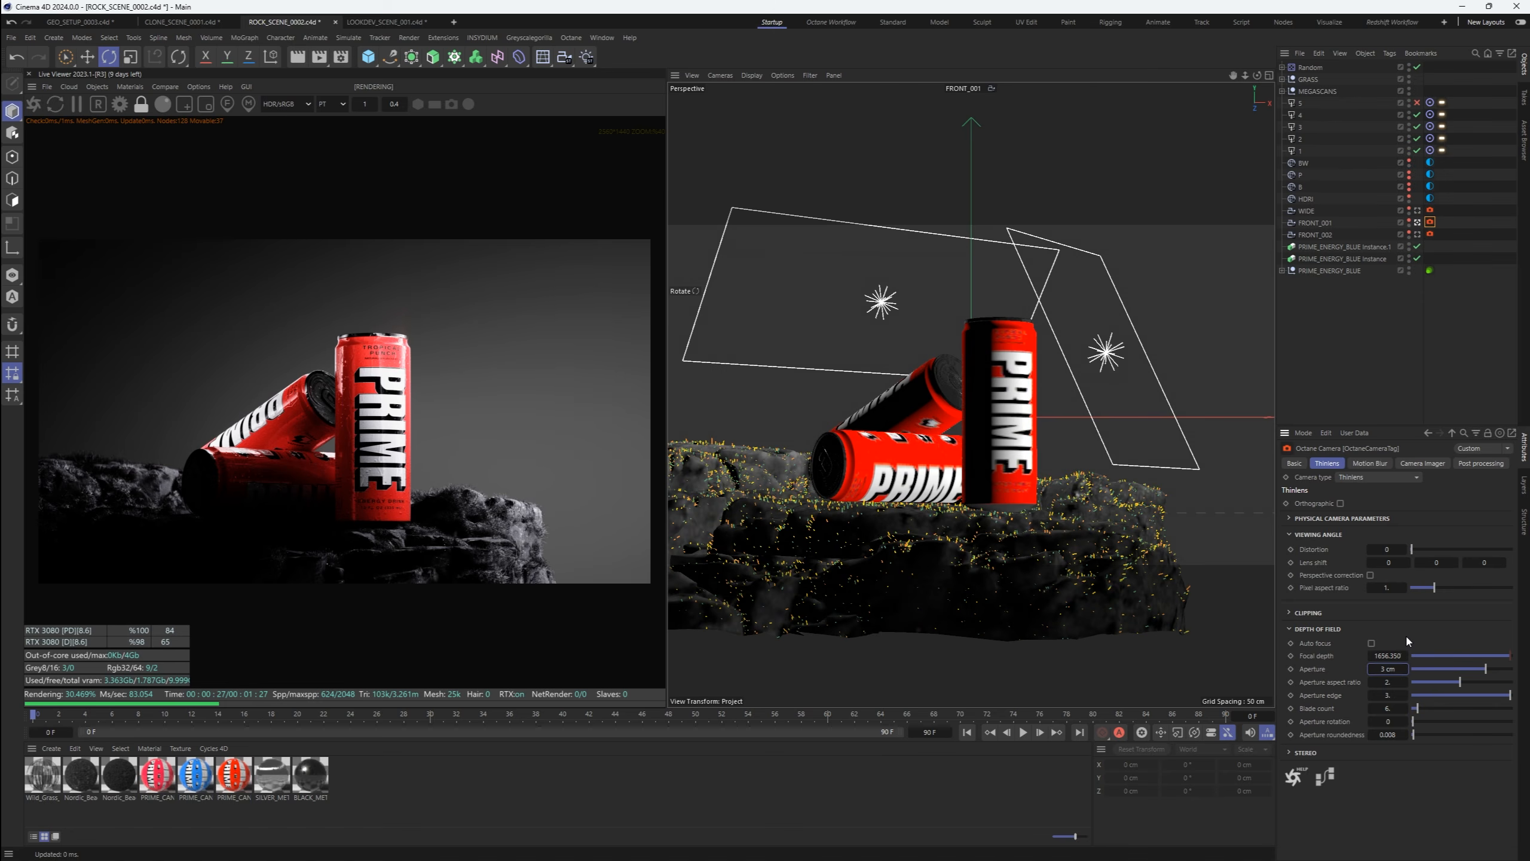
Activate the SQUARE render setting and view through the FRONT_002 camera
{"action": "left_click", "coordinate": [341, 57]}
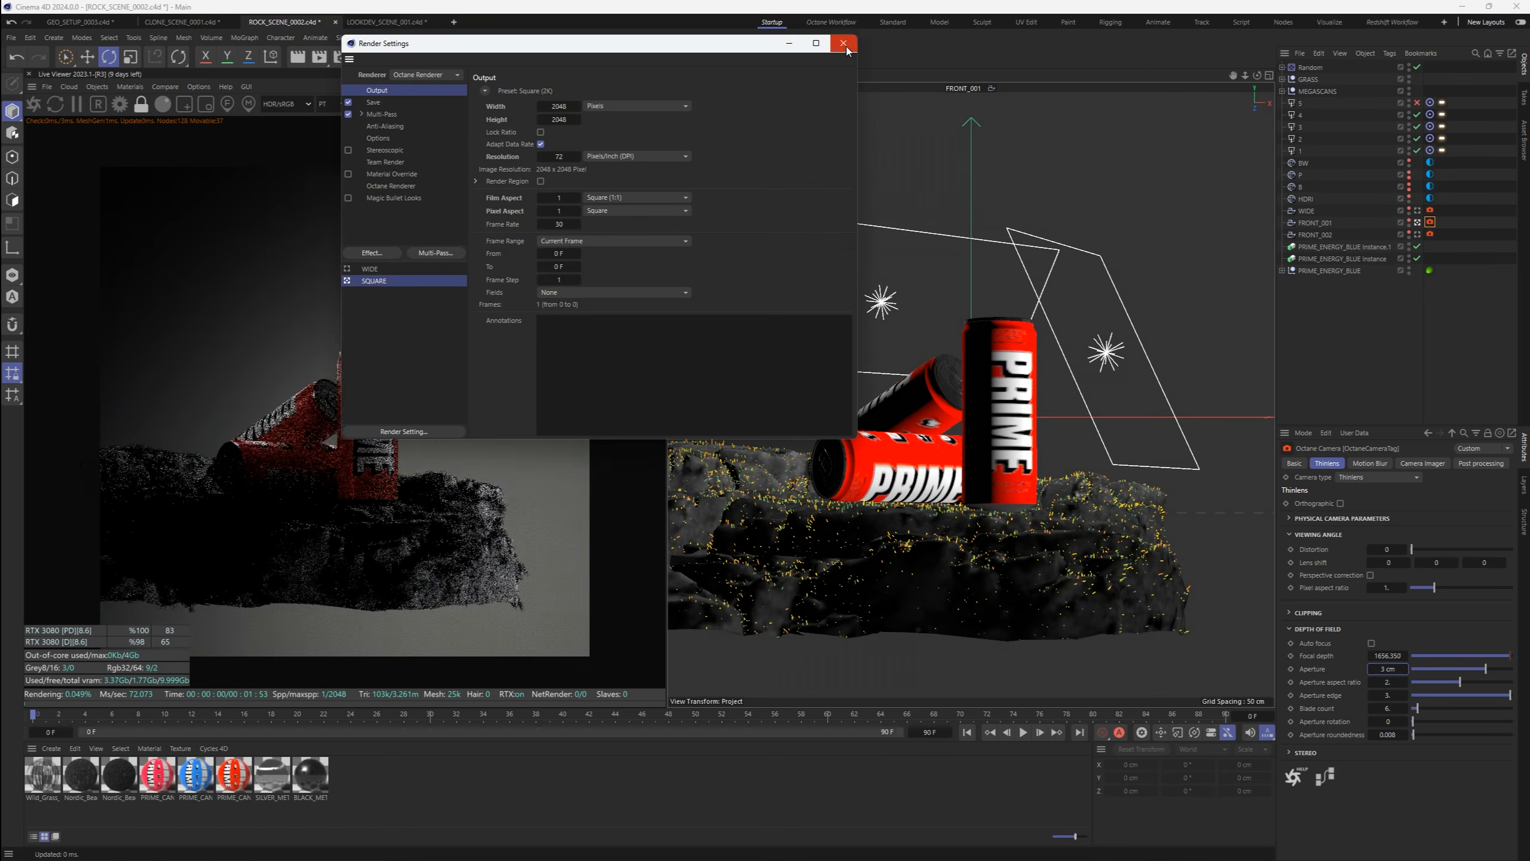
{"action": "left_click", "coordinate": [847, 44]}
{"action": "left_click", "coordinate": [1418, 234]}
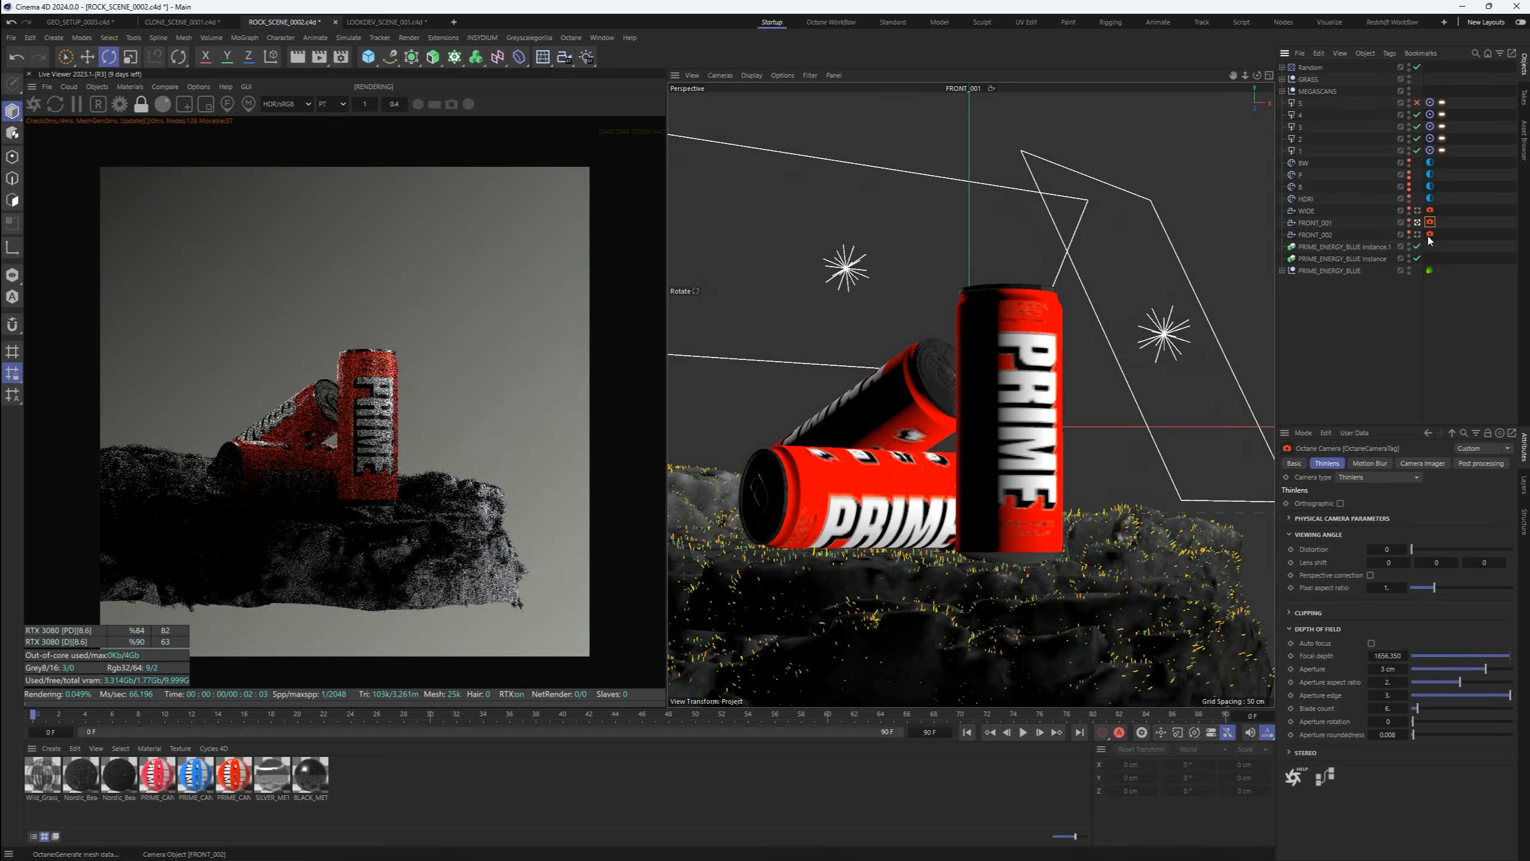
Give the FRONT_002 camera a copy of FRONT_001's Octane tag and pick its focus on the standing can's label
{"action": "left_click", "coordinate": [1430, 234]}
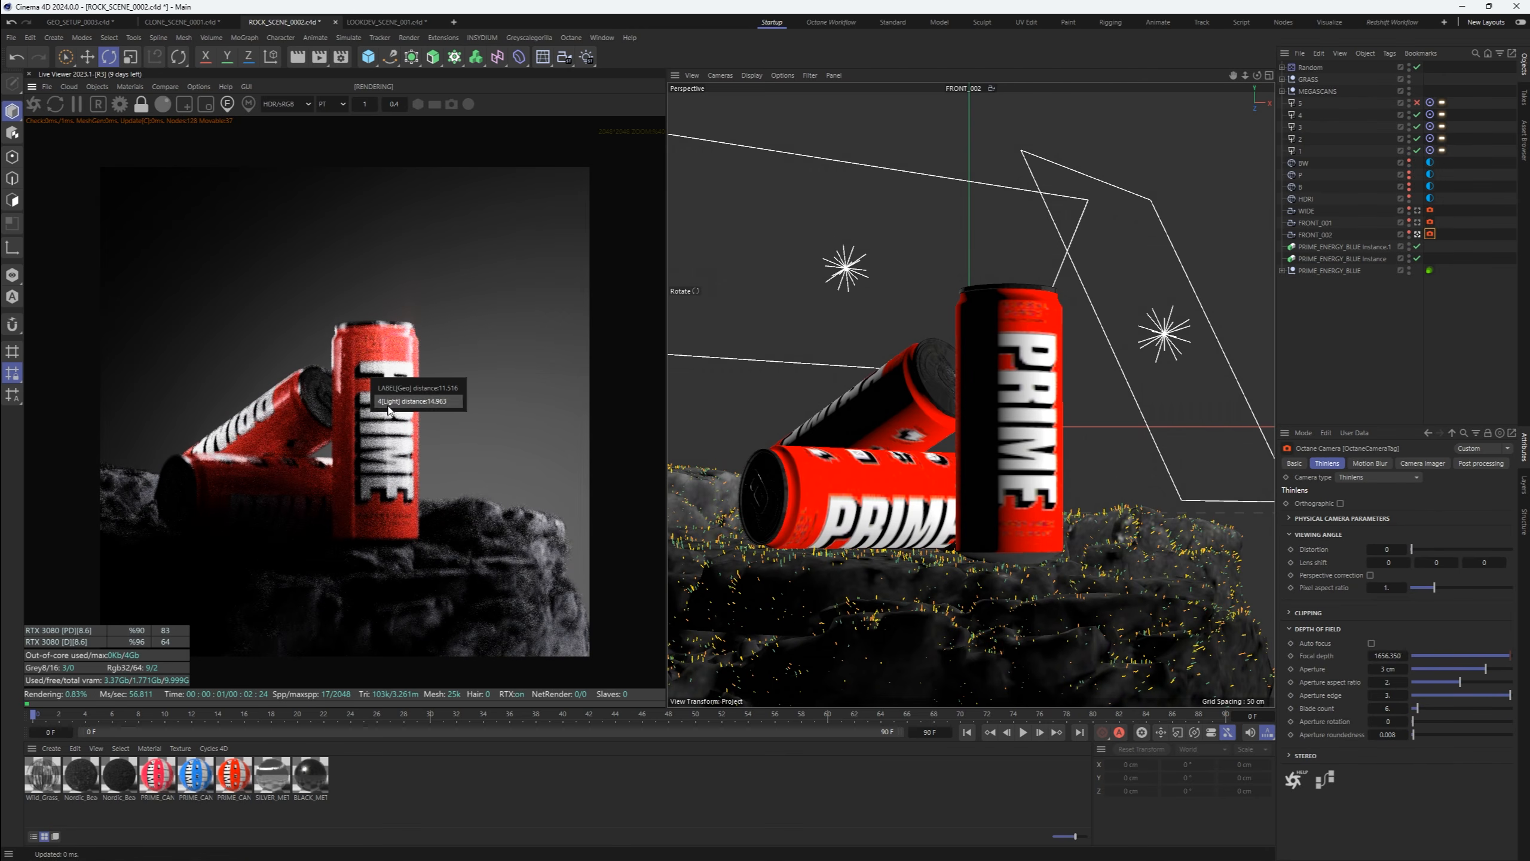
{"action": "left_click", "coordinate": [373, 381]}
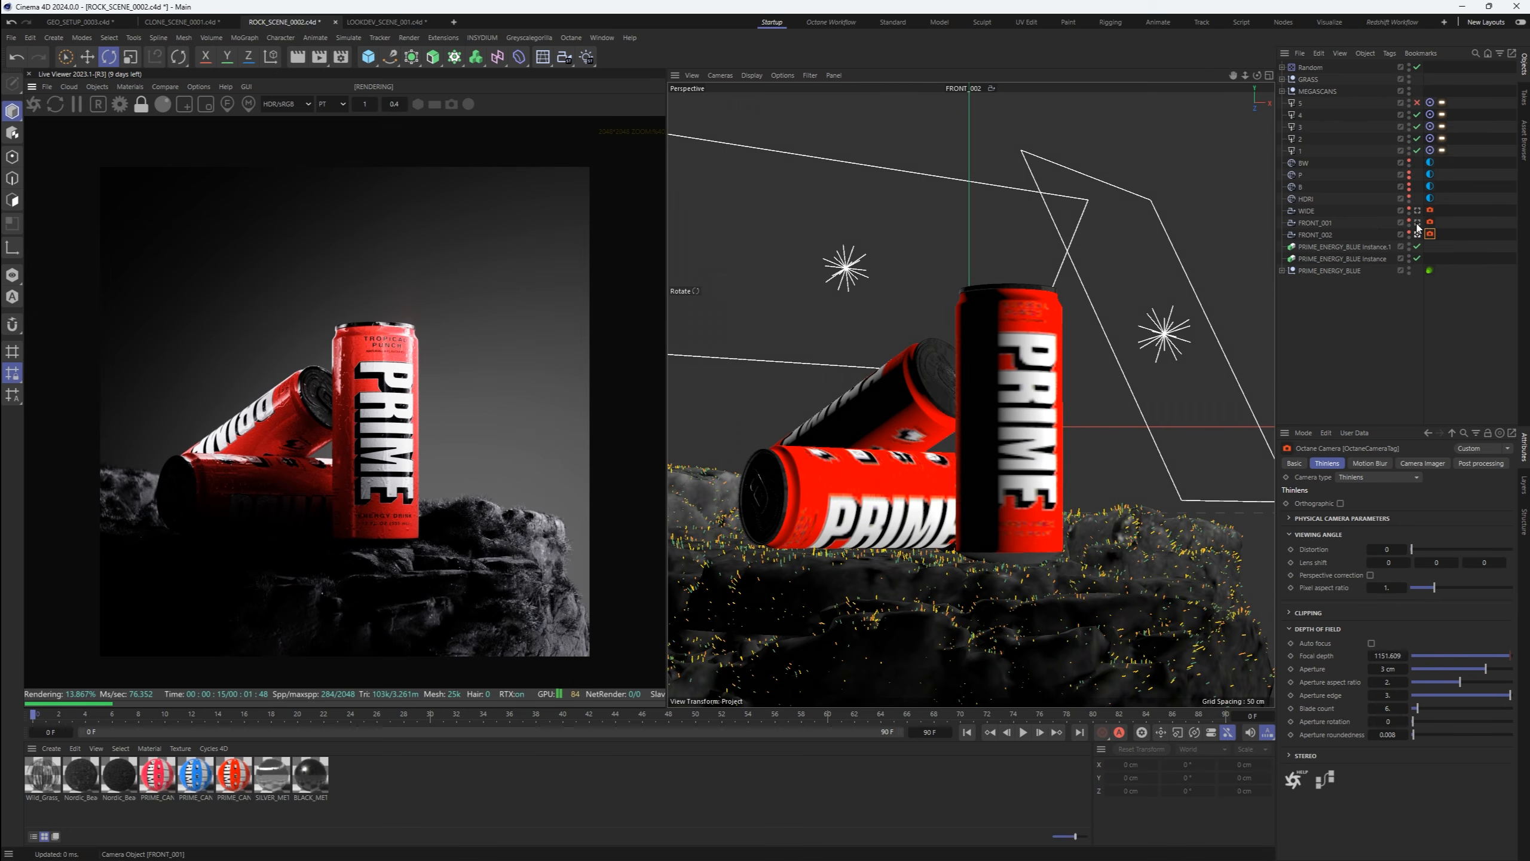
View through the WIDE camera and activate the WIDE render setting
{"action": "left_click", "coordinate": [1417, 222]}
{"action": "left_click", "coordinate": [1306, 211]}
{"action": "left_click", "coordinate": [1418, 210]}
{"action": "left_click", "coordinate": [341, 57]}
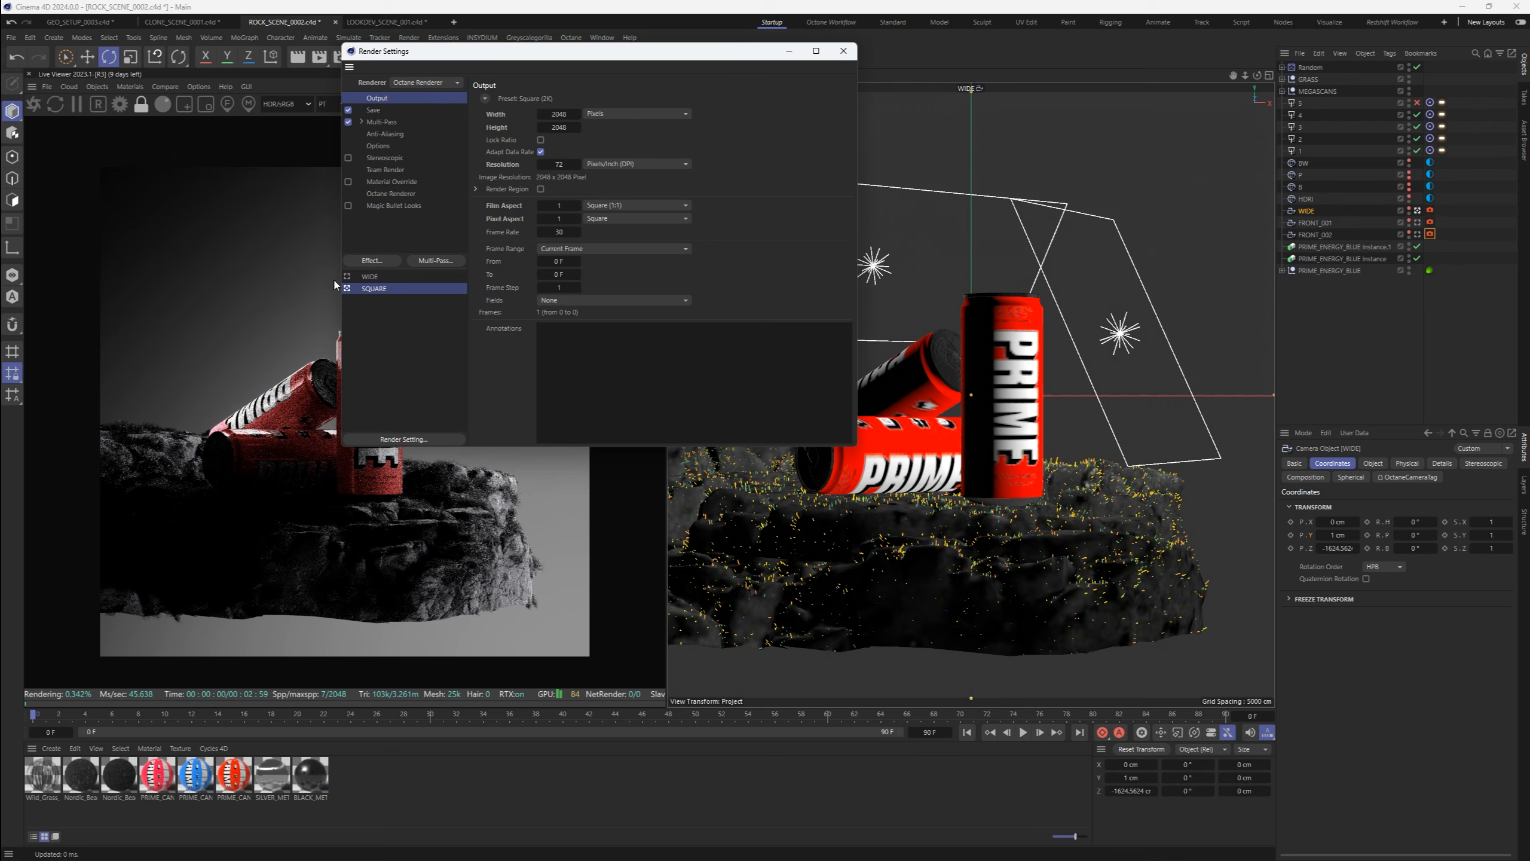
{"action": "left_click", "coordinate": [347, 276]}
{"action": "left_click", "coordinate": [843, 50]}
Replace the WIDE camera's Octane tag with a copy of the FRONT_001 camera's tag
{"action": "left_click", "coordinate": [1429, 211]}
{"action": "key", "text": "Delete"}
{"action": "key", "text": "ctrl+z"}
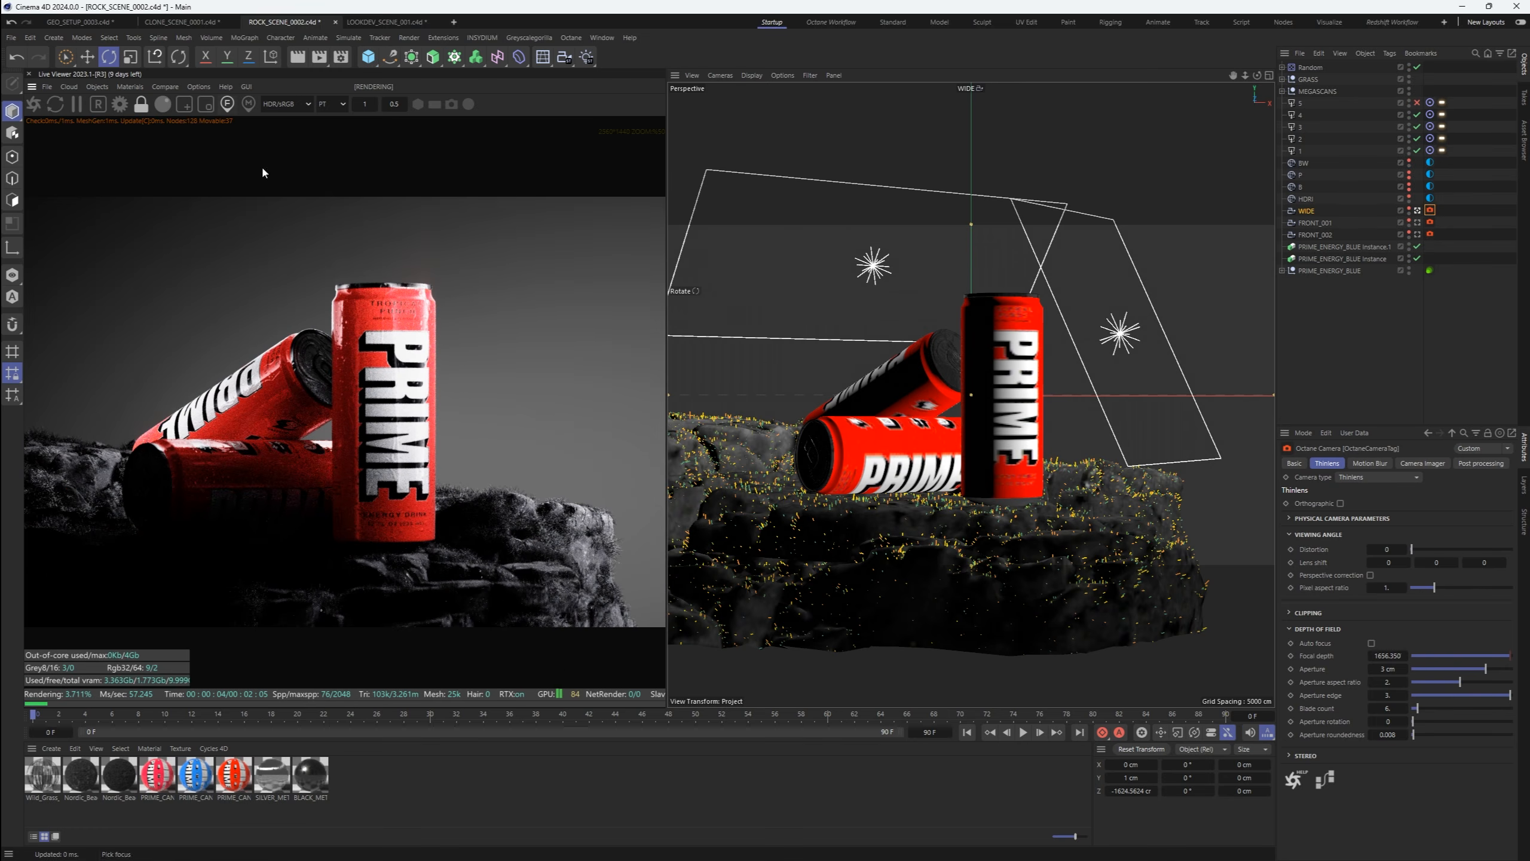
Browse the WIDE render's save location to the STILLS folder in SV-LOOKDEV, inside the 2023 PRIME ENERGY renders
{"action": "left_click", "coordinate": [340, 57]}
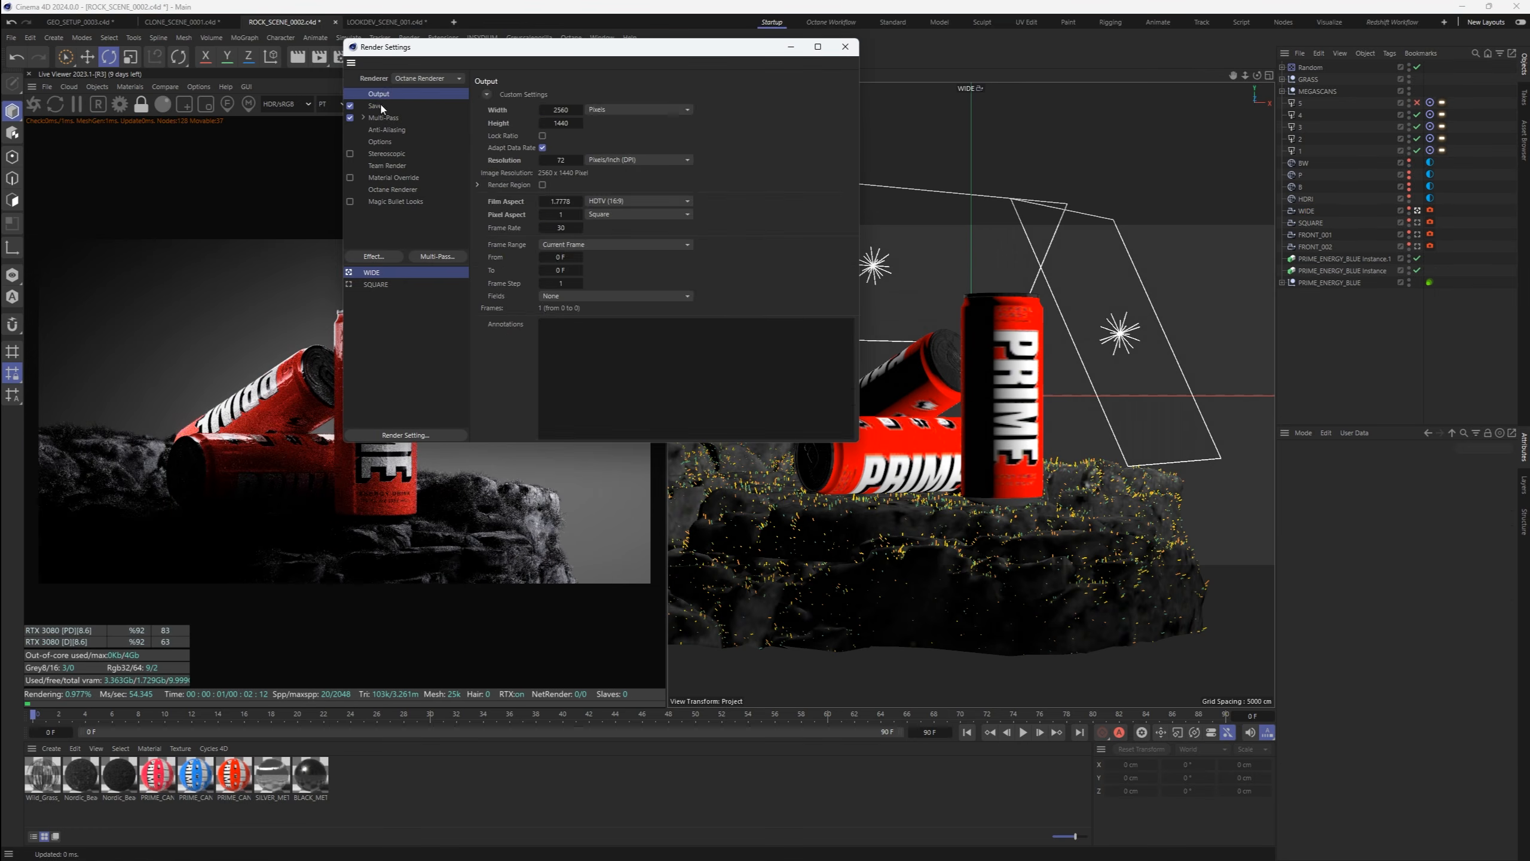
{"action": "left_click", "coordinate": [381, 109]}
{"action": "left_click", "coordinate": [648, 184]}
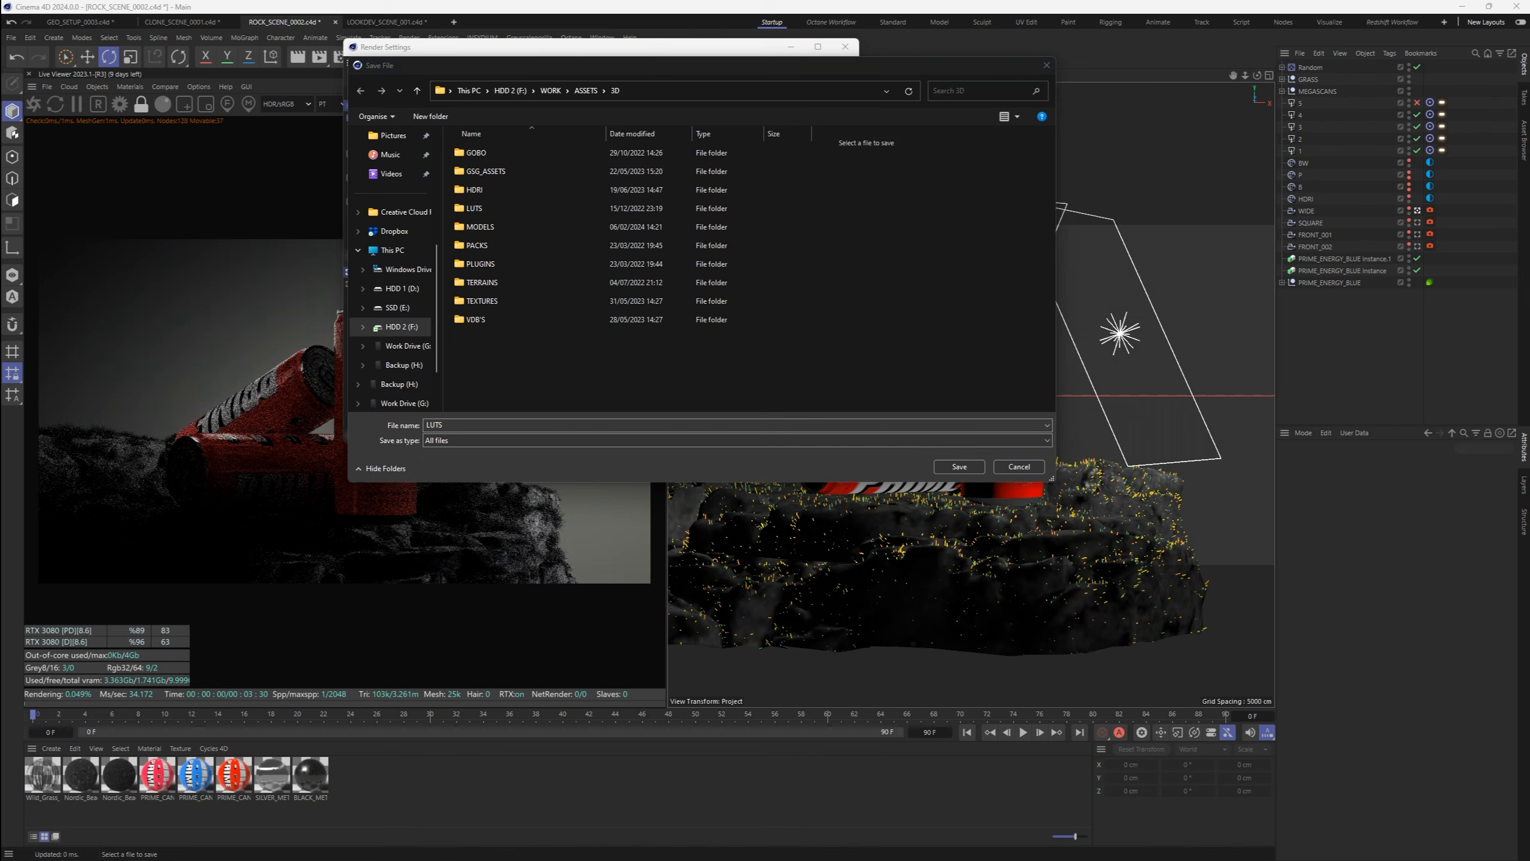
{"action": "left_click", "coordinate": [401, 327]}
{"action": "double_click", "coordinate": [482, 208]}
{"action": "double_click", "coordinate": [482, 190]}
{"action": "scroll", "coordinate": [513, 332], "scroll_direction": "down", "scroll_amount": 3}
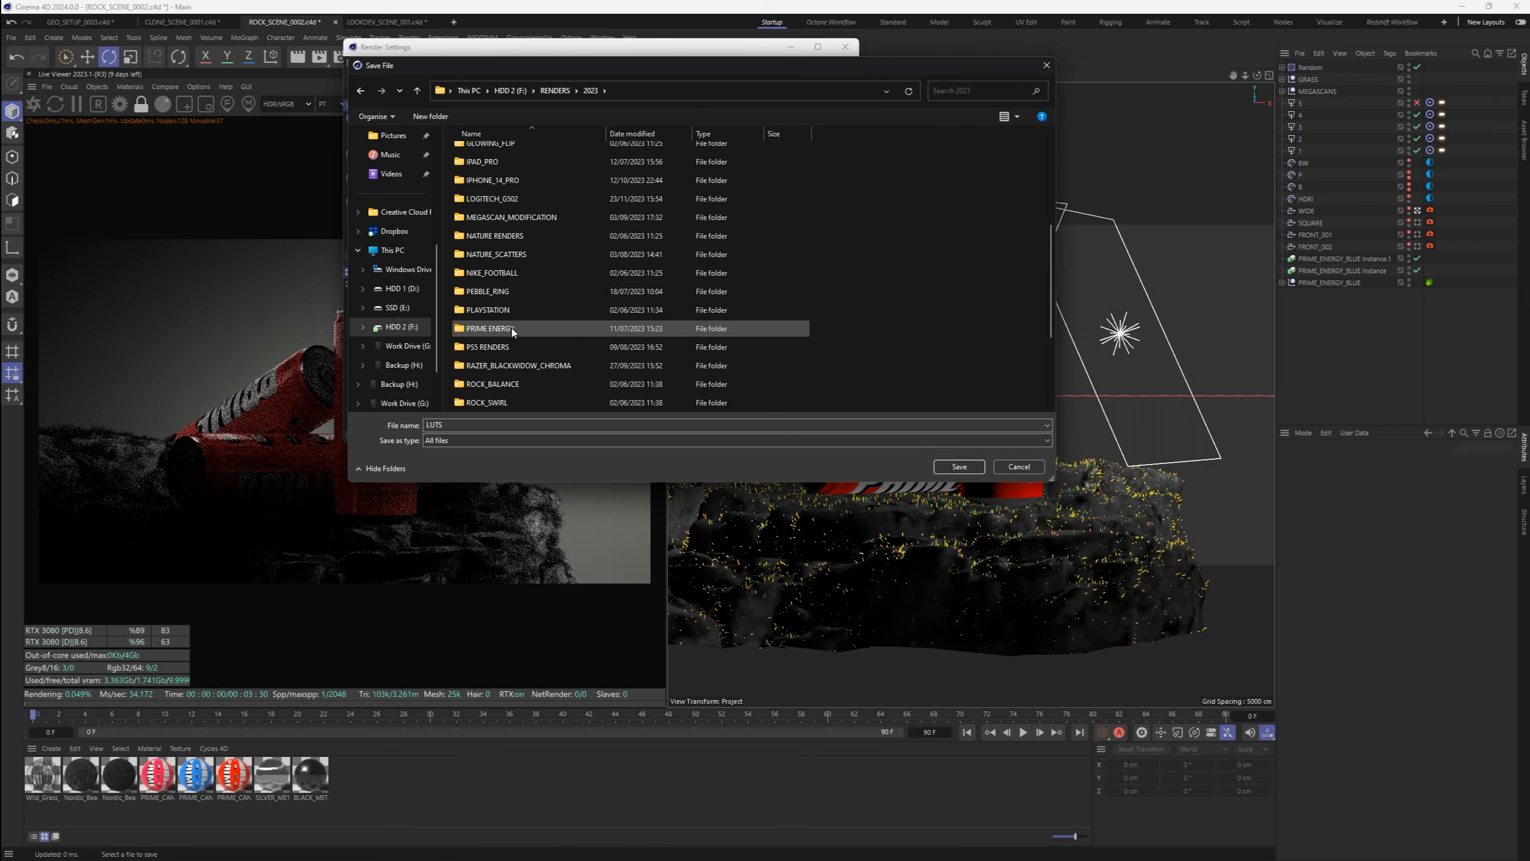
{"action": "double_click", "coordinate": [513, 329]}
{"action": "double_click", "coordinate": [542, 254]}
{"action": "double_click", "coordinate": [542, 152]}
{"action": "double_click", "coordinate": [572, 209]}
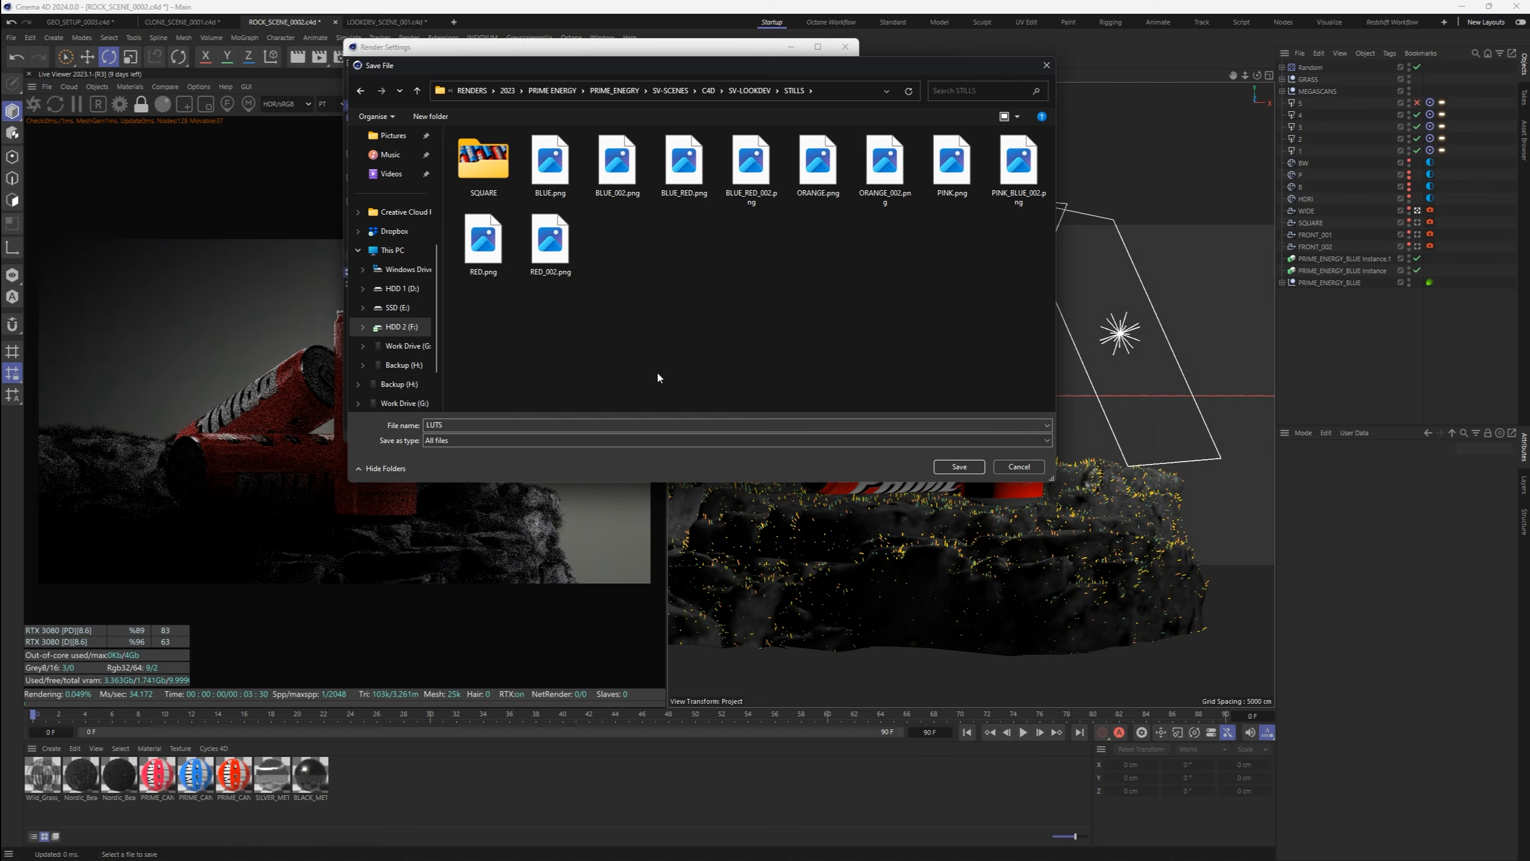
Save the render output path with the file name $prj_$camera and close the render settings
{"action": "double_click", "coordinate": [453, 427]}
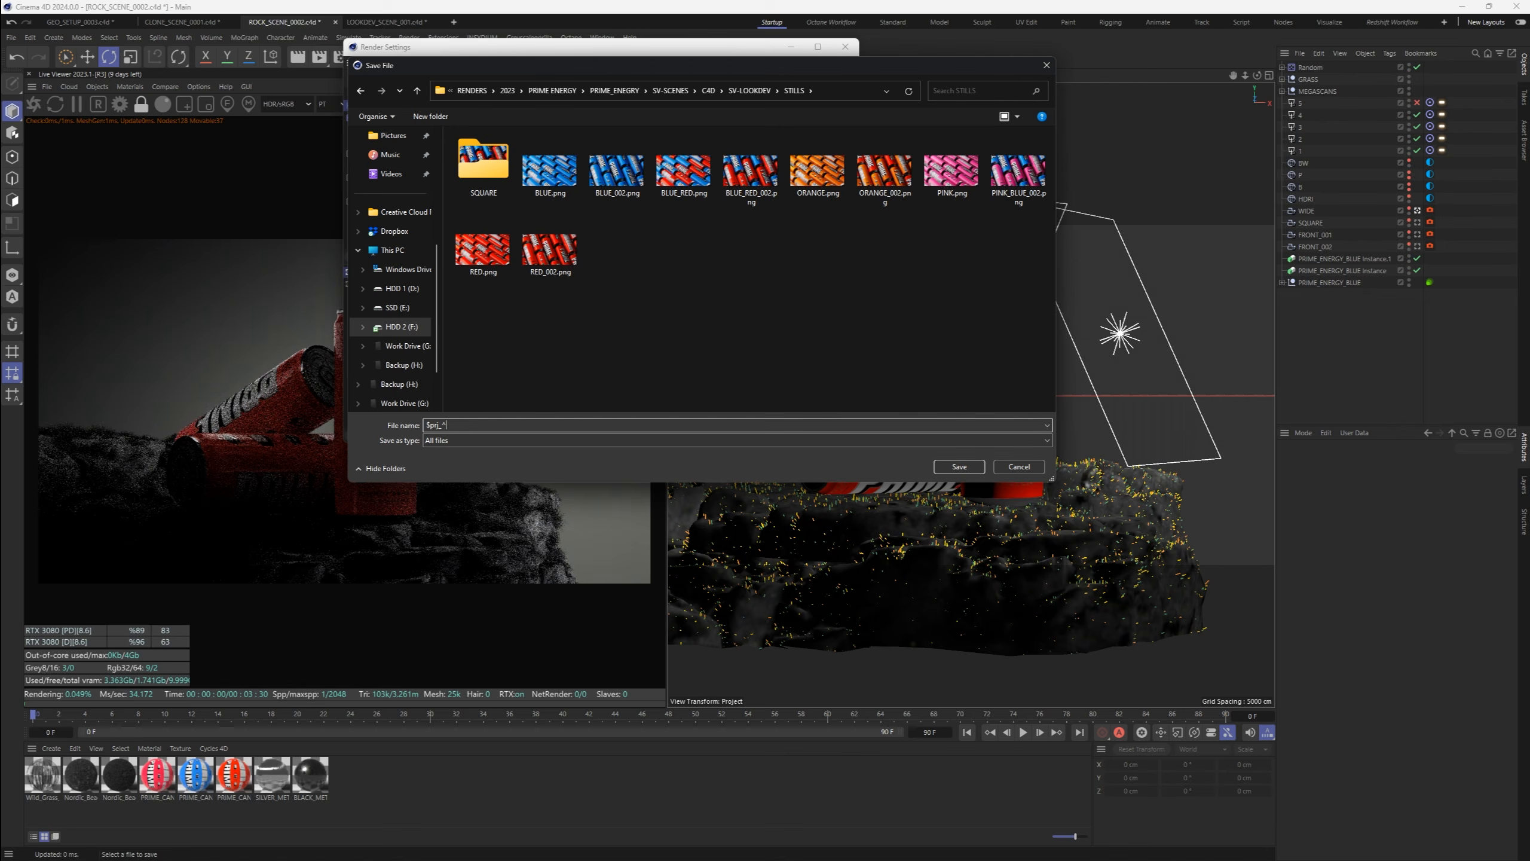
{"action": "type", "text": "$prj_$camera"}
{"action": "key", "text": "Return"}
{"action": "left_click", "coordinate": [844, 47]}
Start a test render of the WIDE camera in the Picture Viewer, then close the viewer
{"action": "key", "text": "shift+r"}
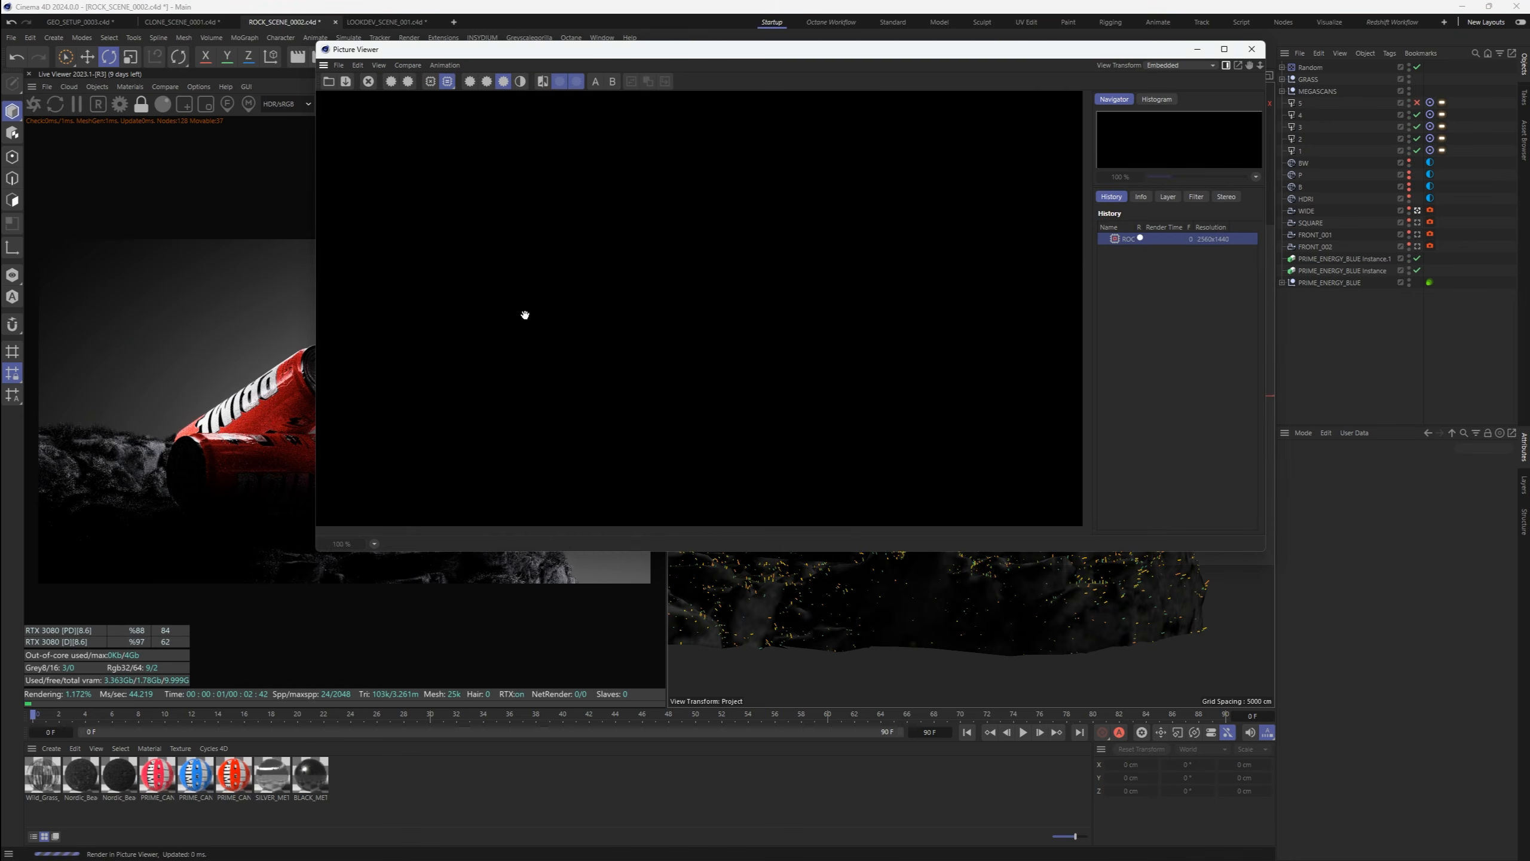
{"action": "scroll", "coordinate": [526, 333], "scroll_direction": "down", "scroll_amount": 1}
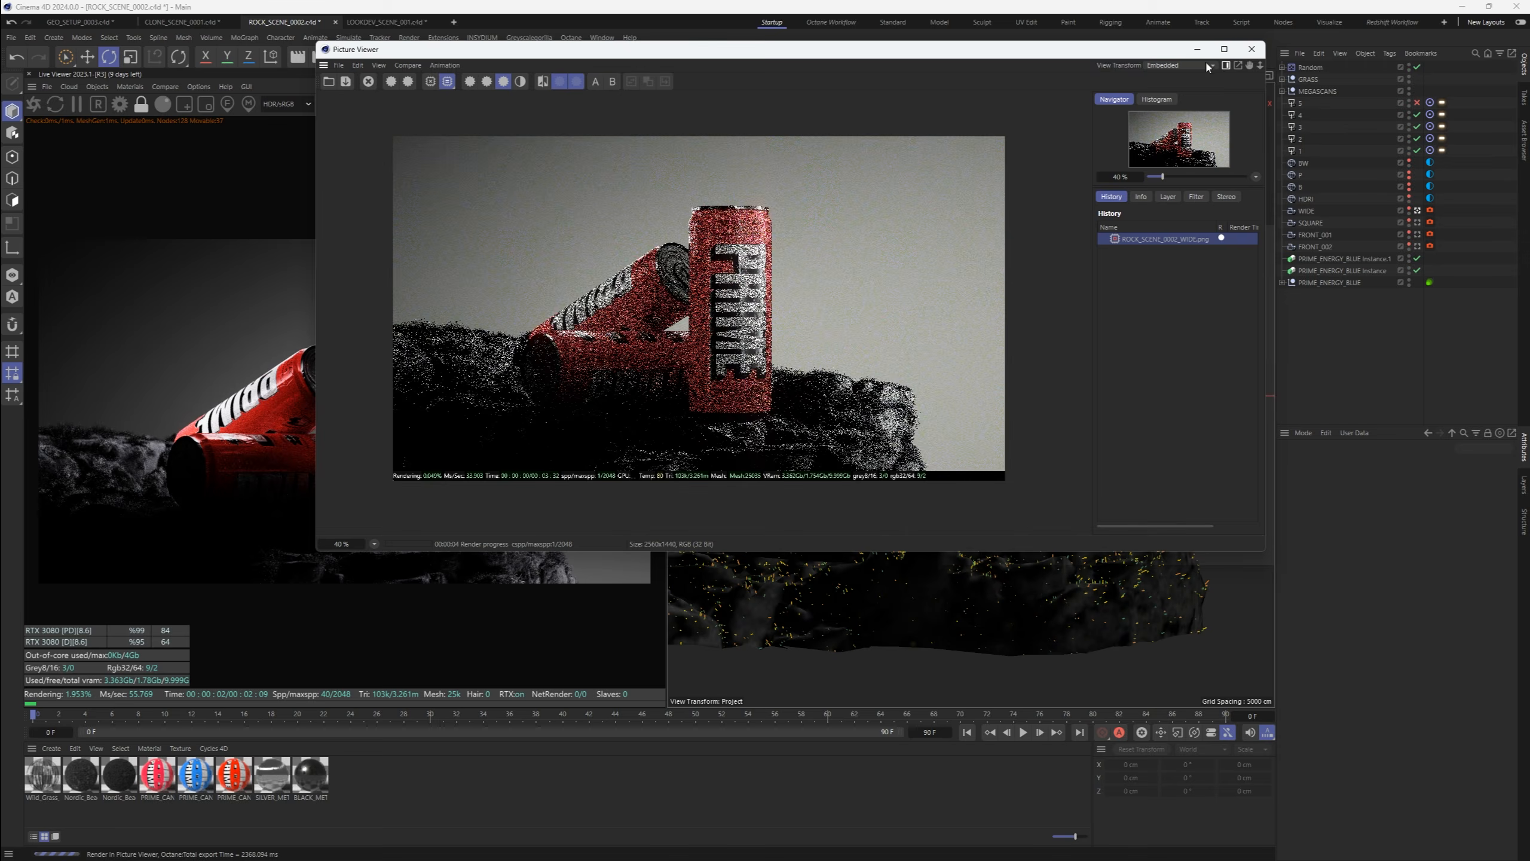
{"action": "left_click", "coordinate": [1252, 49]}
Open the Spectral AI Denoiser settings for all four cameras' Octane tags together
{"action": "left_click", "coordinate": [791, 479]}
{"action": "left_click", "coordinate": [1397, 464]}
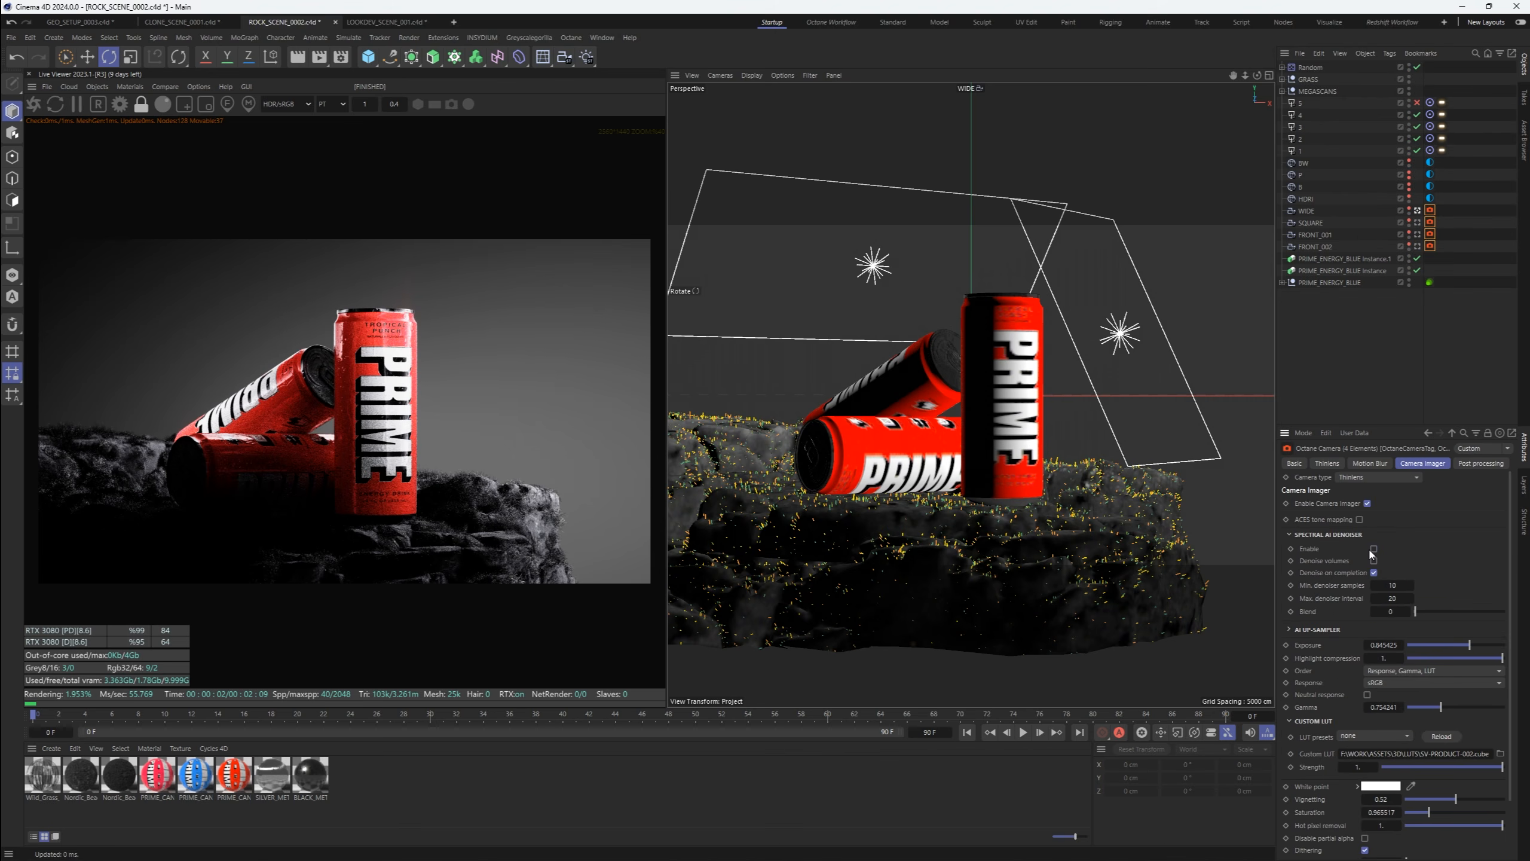
{"action": "left_click", "coordinate": [1356, 362]}
Turn off Multi-Pass in the WIDE render setting and render the WIDE camera to the Picture Viewer again
{"action": "left_click", "coordinate": [341, 57]}
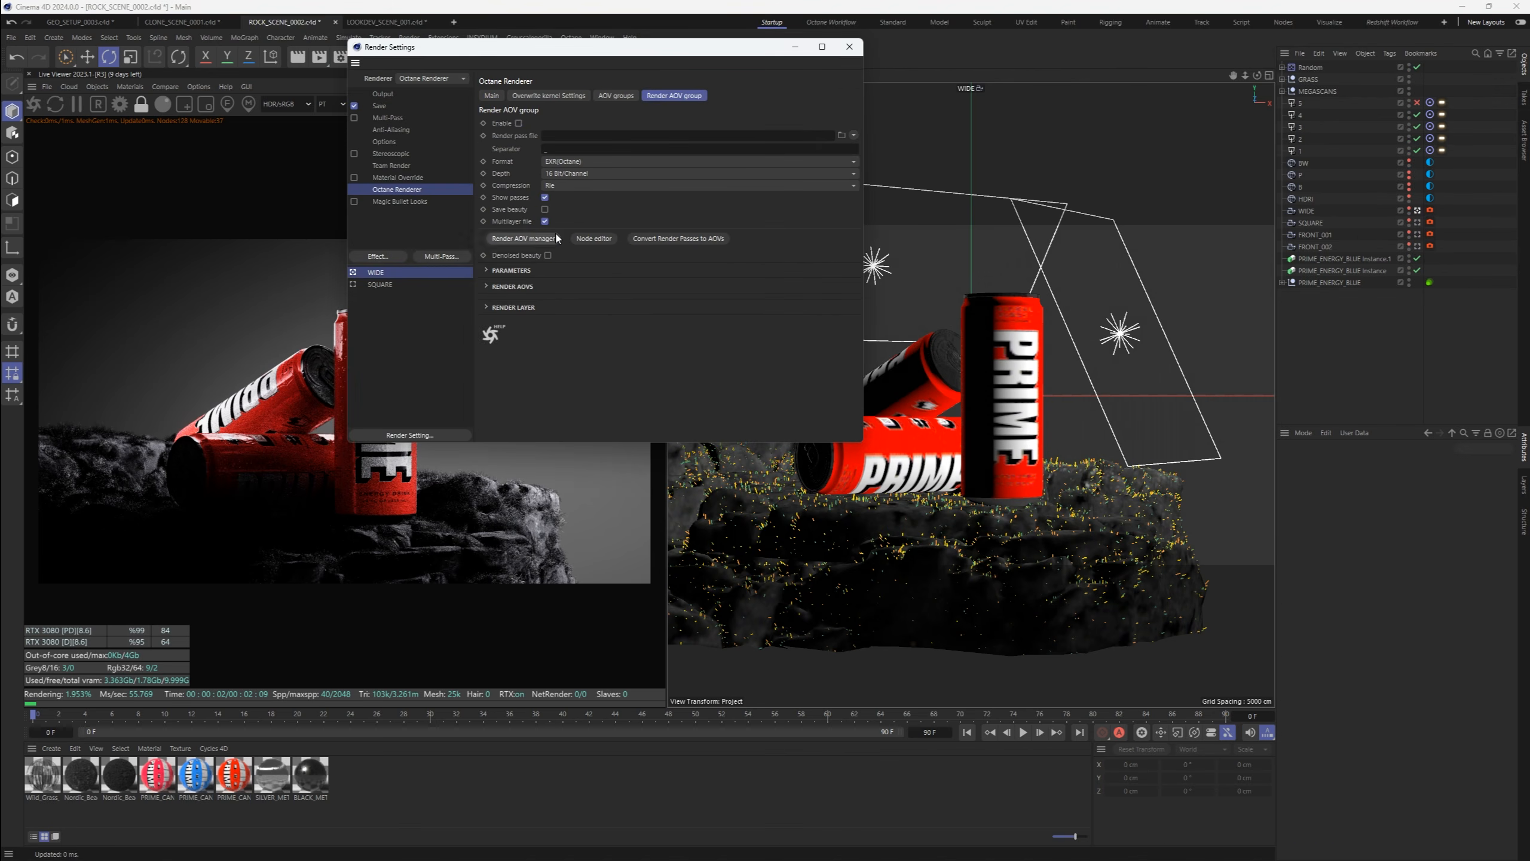
{"action": "left_click", "coordinate": [850, 47]}
{"action": "key", "text": "shift+r"}
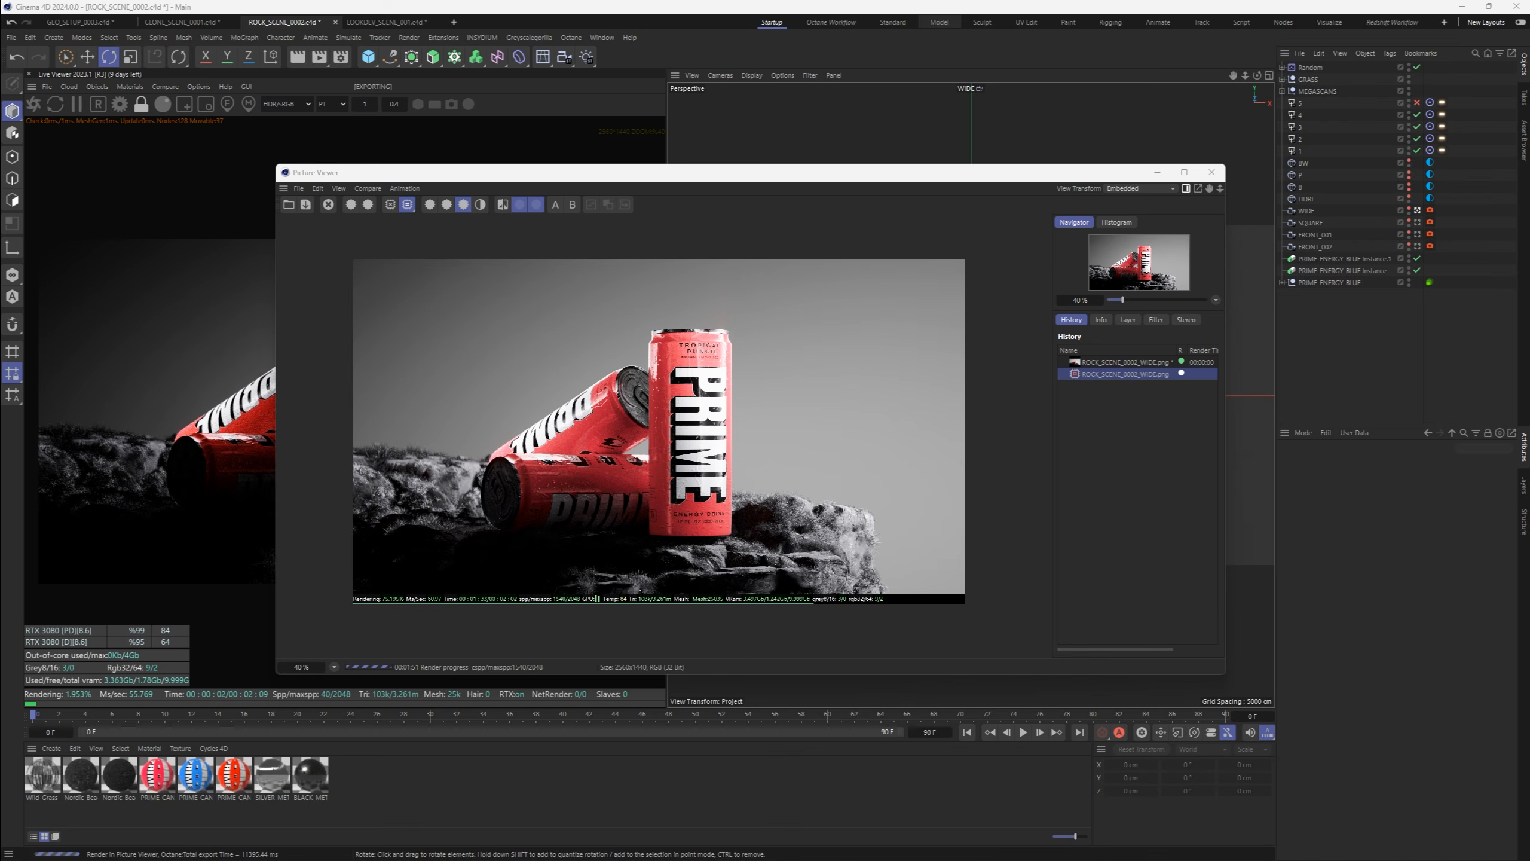
Examine the WIDE camera render in the Picture Viewer at several zoom levels and close the viewer
{"action": "scroll", "coordinate": [620, 547], "scroll_direction": "up", "scroll_amount": 2}
{"action": "scroll", "coordinate": [621, 547], "scroll_direction": "down", "scroll_amount": 2}
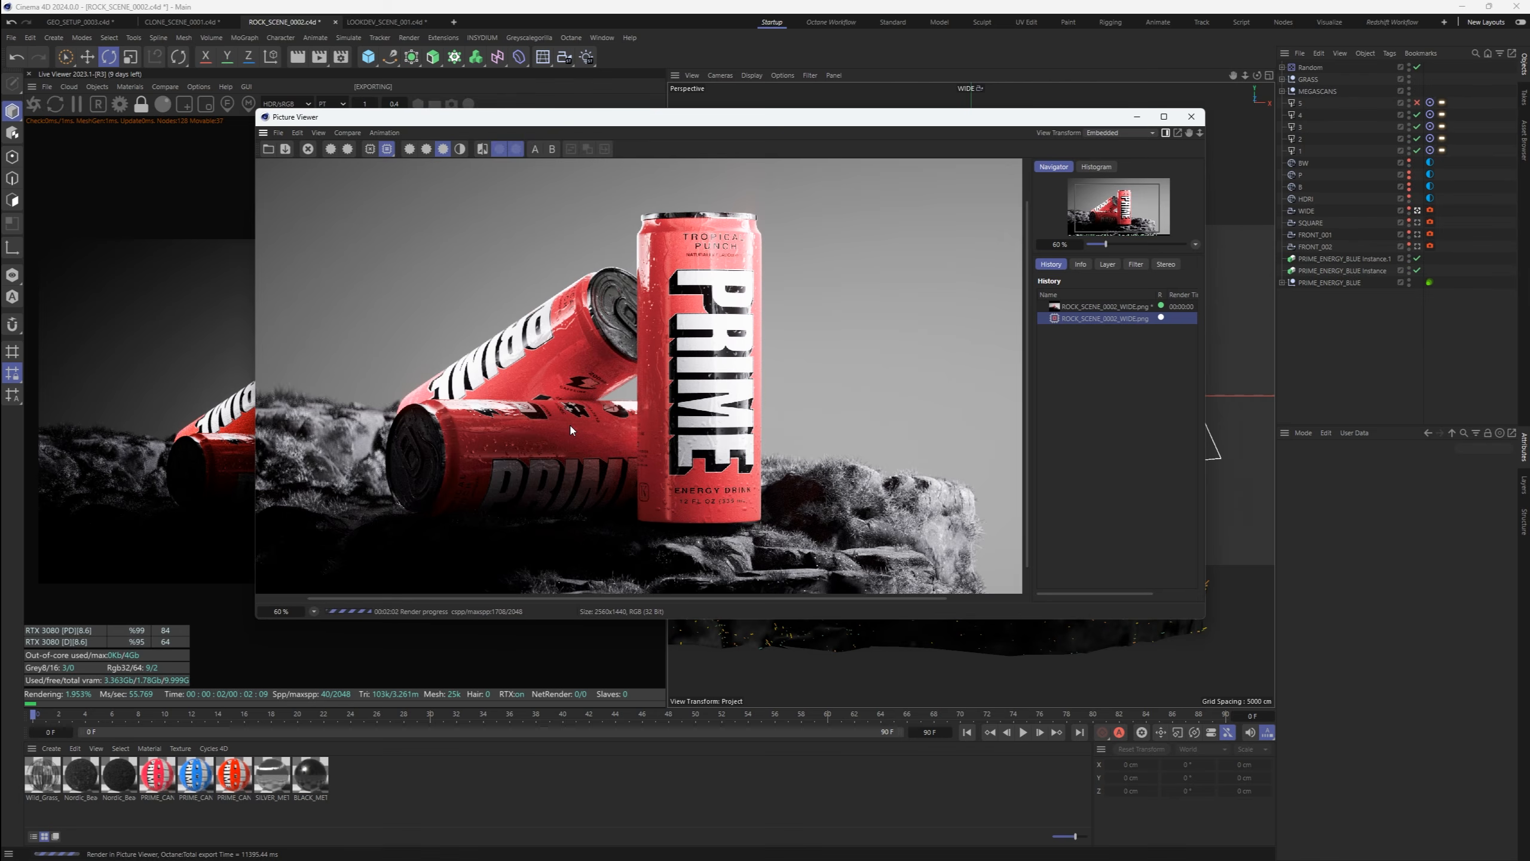
{"action": "scroll", "coordinate": [571, 429], "scroll_direction": "down", "scroll_amount": 2}
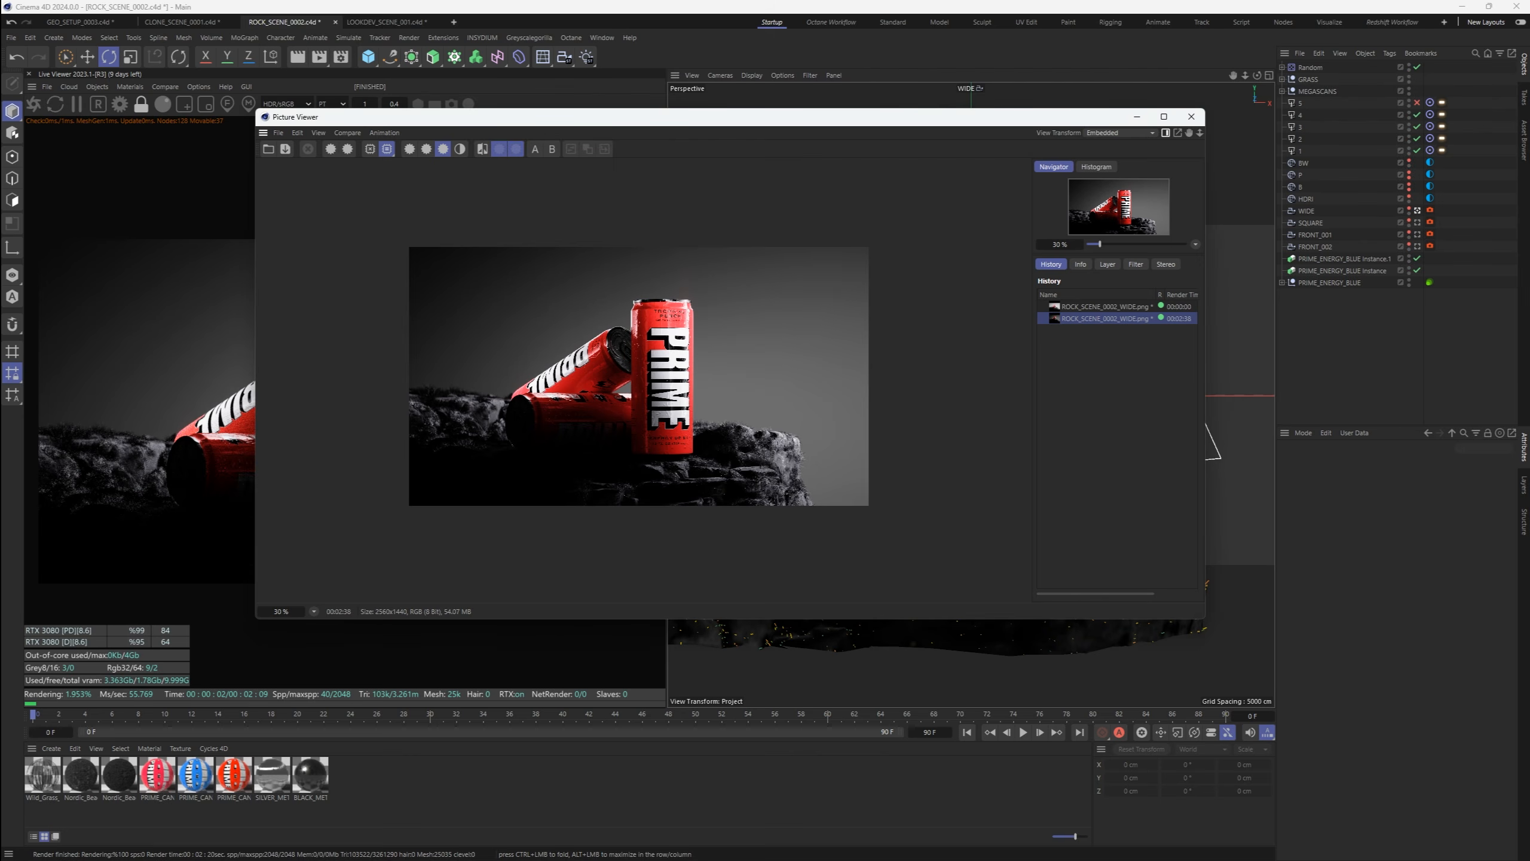
{"action": "scroll", "coordinate": [565, 332], "scroll_direction": "up", "scroll_amount": 5}
{"action": "scroll", "coordinate": [564, 332], "scroll_direction": "down", "scroll_amount": 6}
{"action": "scroll", "coordinate": [565, 333], "scroll_direction": "up", "scroll_amount": 2}
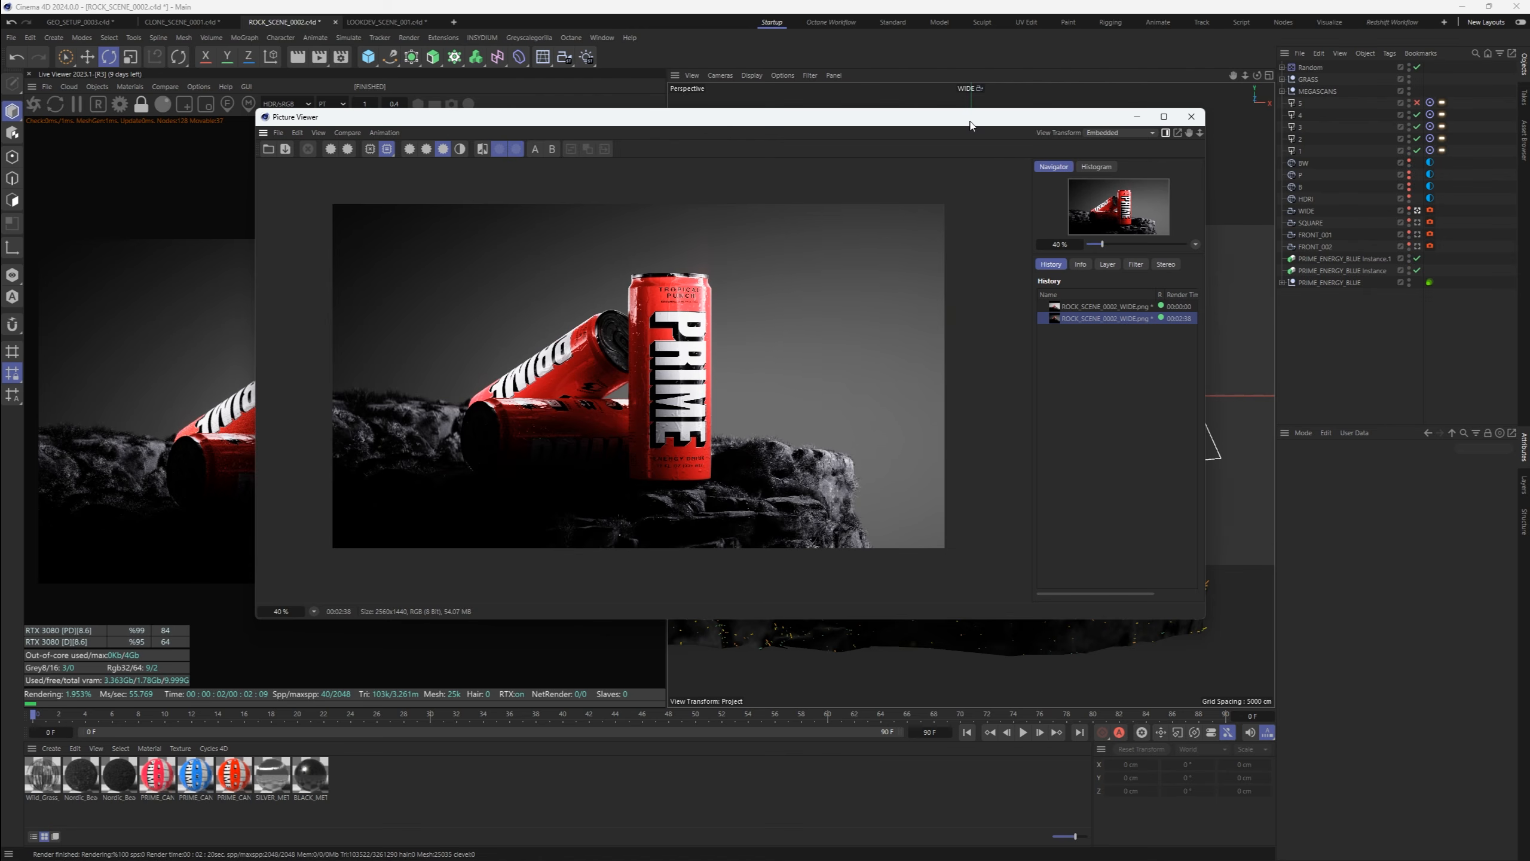
{"action": "left_click_drag", "start_coordinate": [970, 121], "coordinate": [864, 130]}
{"action": "scroll", "coordinate": [534, 386], "scroll_direction": "down", "scroll_amount": 1}
{"action": "scroll", "coordinate": [533, 386], "scroll_direction": "up", "scroll_amount": 1}
{"action": "left_click", "coordinate": [1031, 126]}
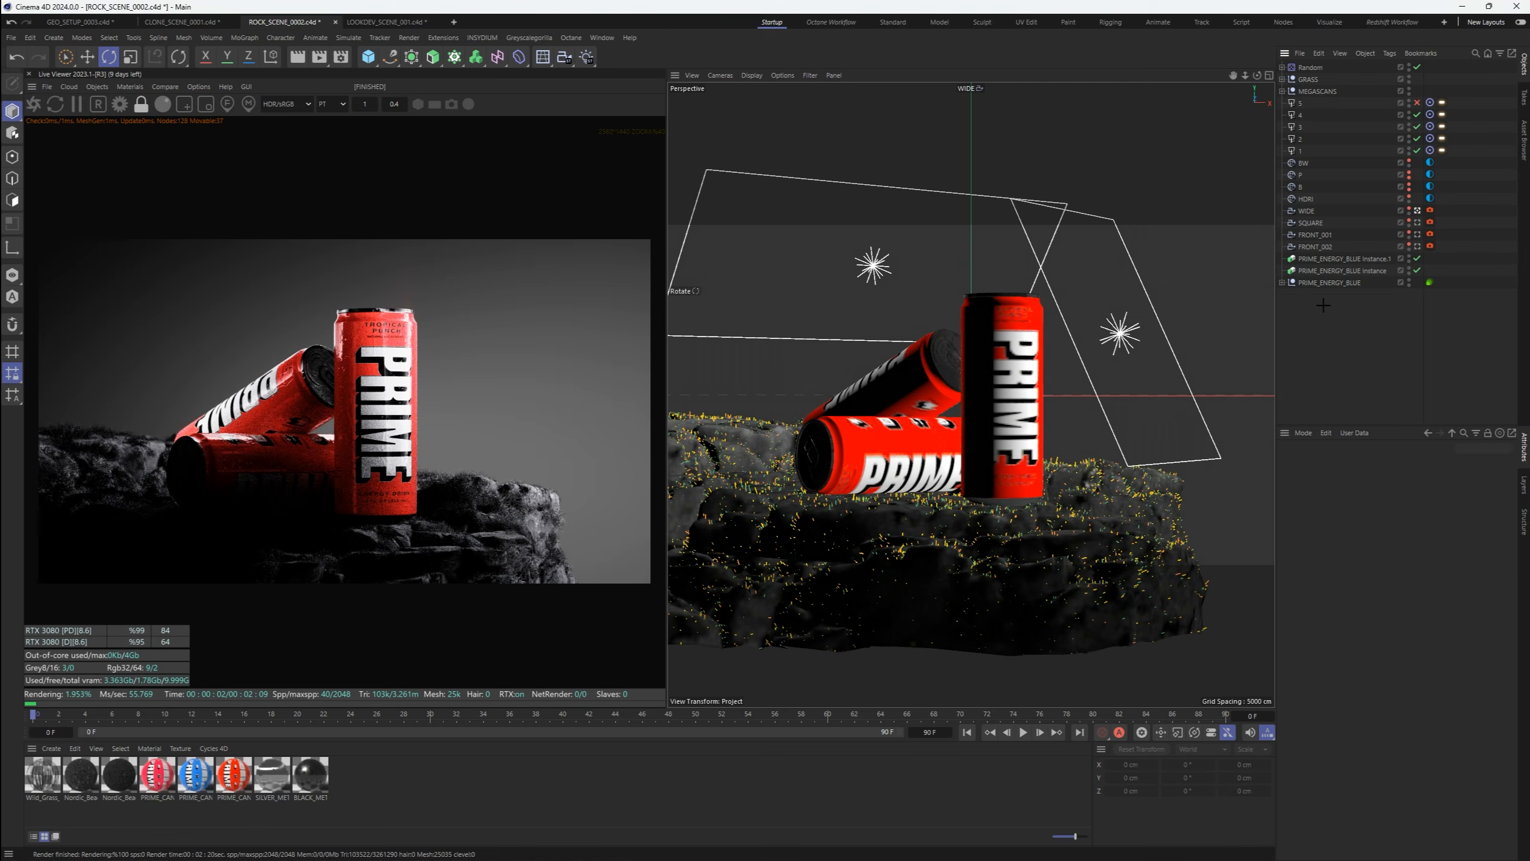
Check the transform values of the PRIME can and its instances, then clear the selection and restart the Live Viewer render
{"action": "left_click", "coordinate": [1328, 282]}
{"action": "left_click", "coordinate": [1328, 259]}
{"action": "left_click", "coordinate": [1318, 271], "text": "shift"}
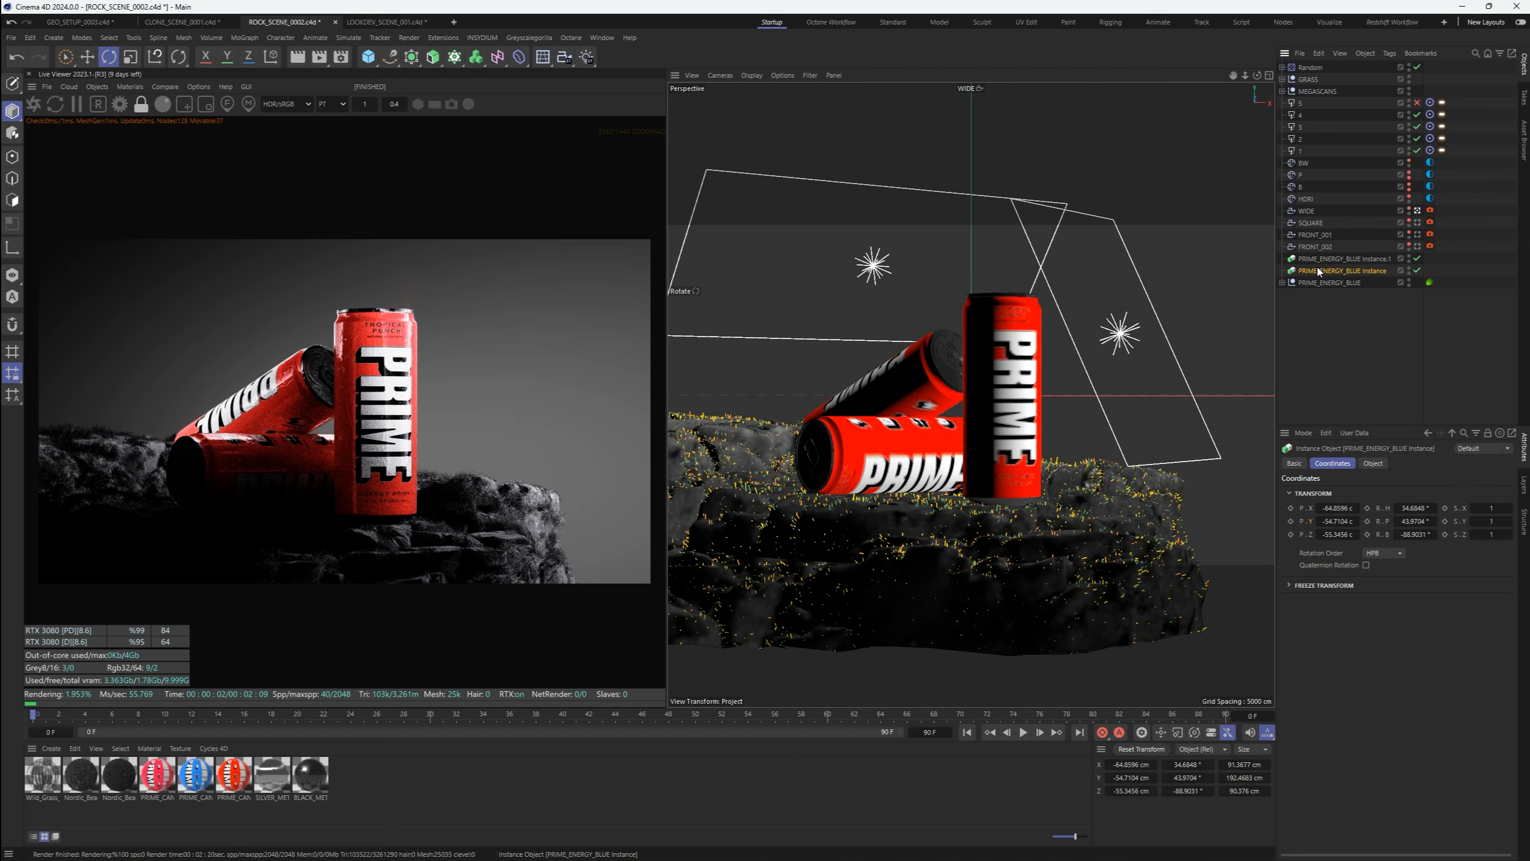
{"action": "left_click", "coordinate": [1491, 508]}
{"action": "key", "text": "ctrl+shift+a"}
{"action": "left_click", "coordinate": [34, 105]}
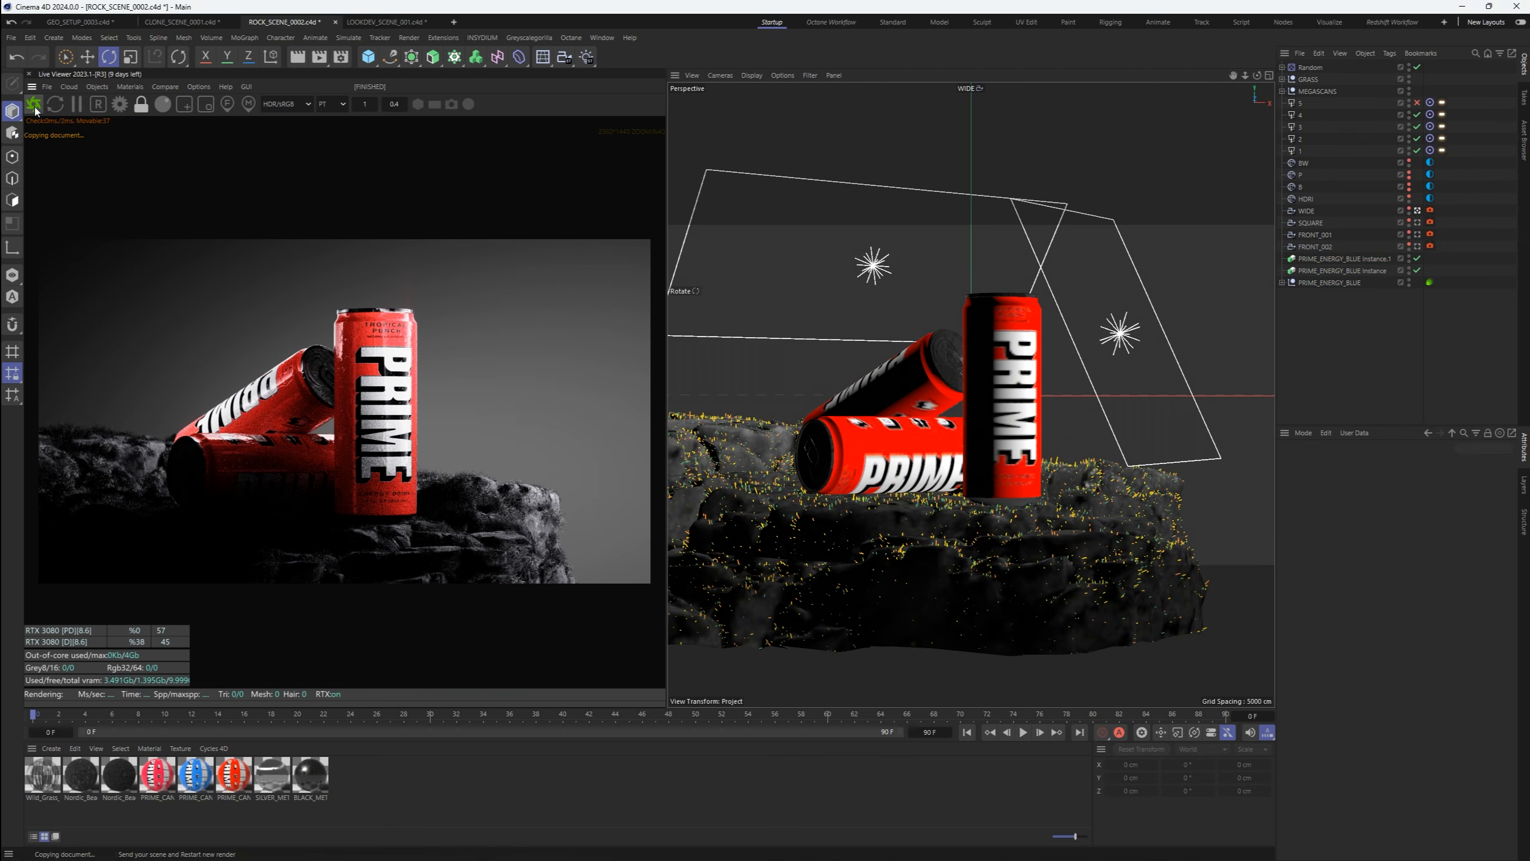